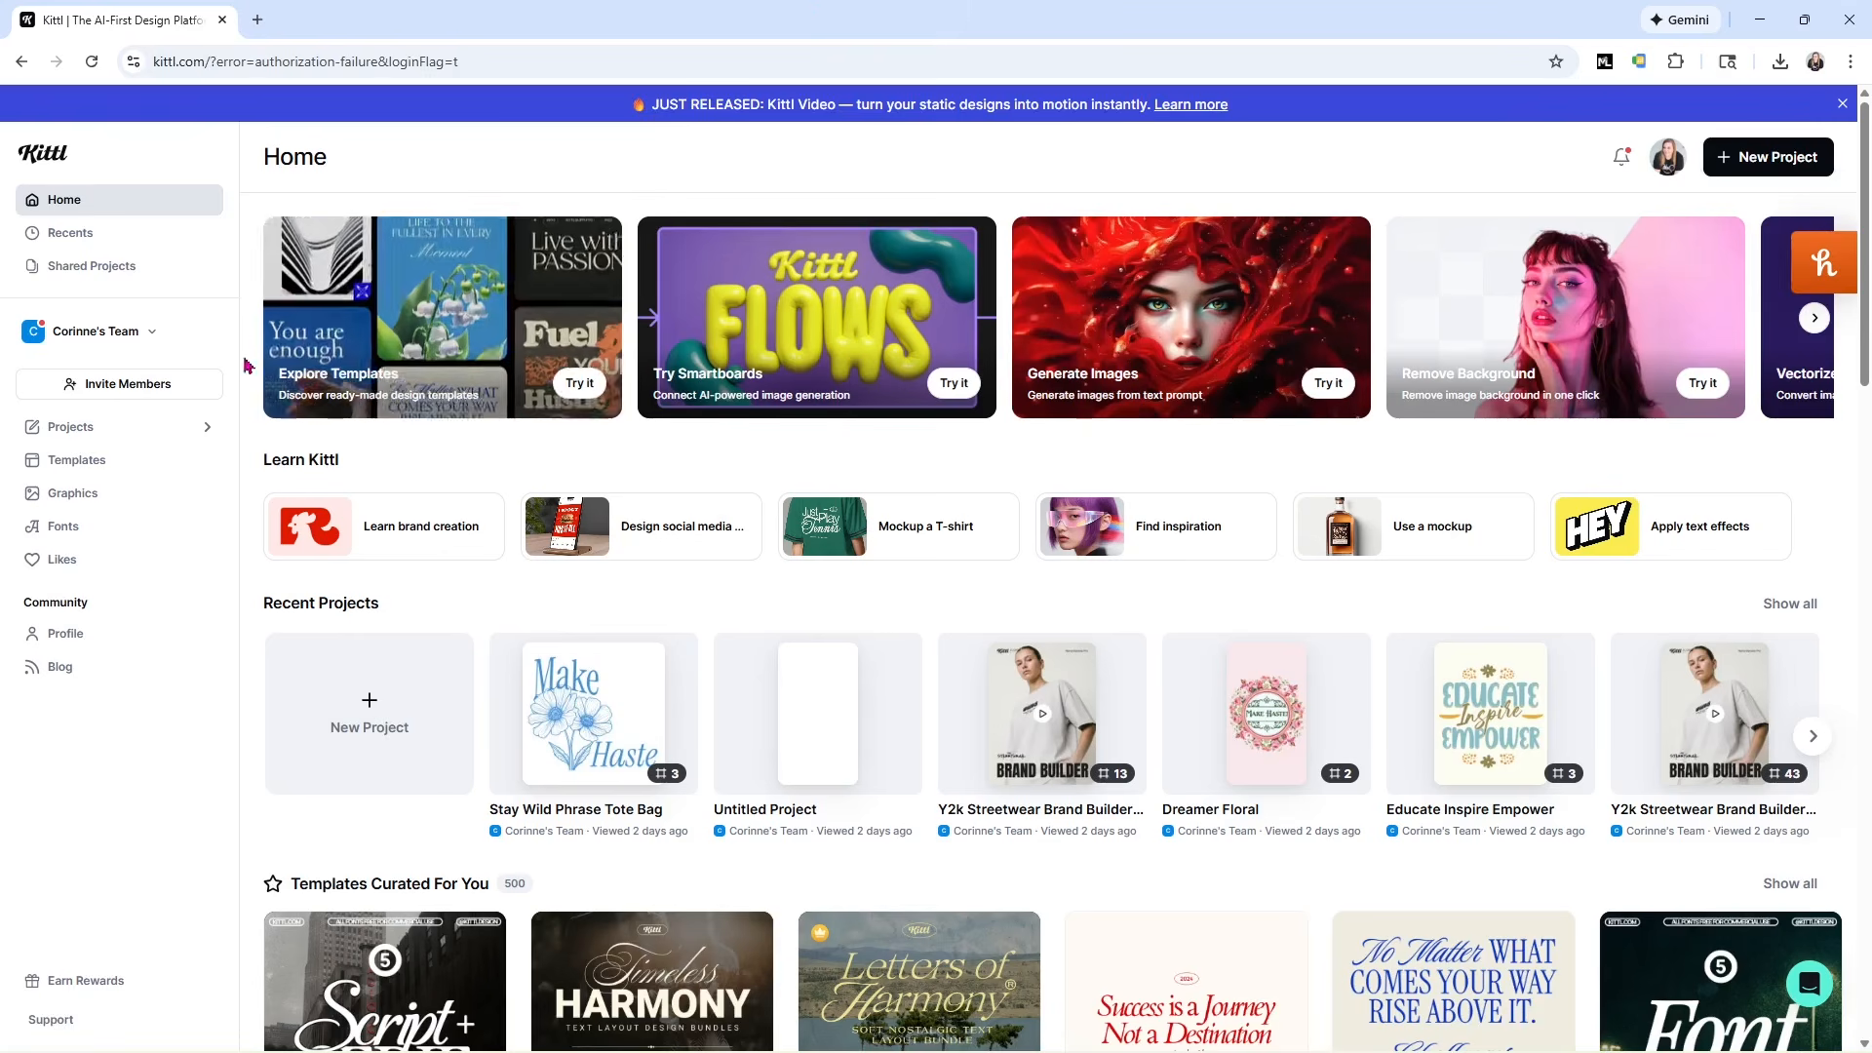
Create a new project with the 1080 × 1920 px Instagram Story artboard from the social presets.
{"action": "left_click", "coordinate": [391, 717]}
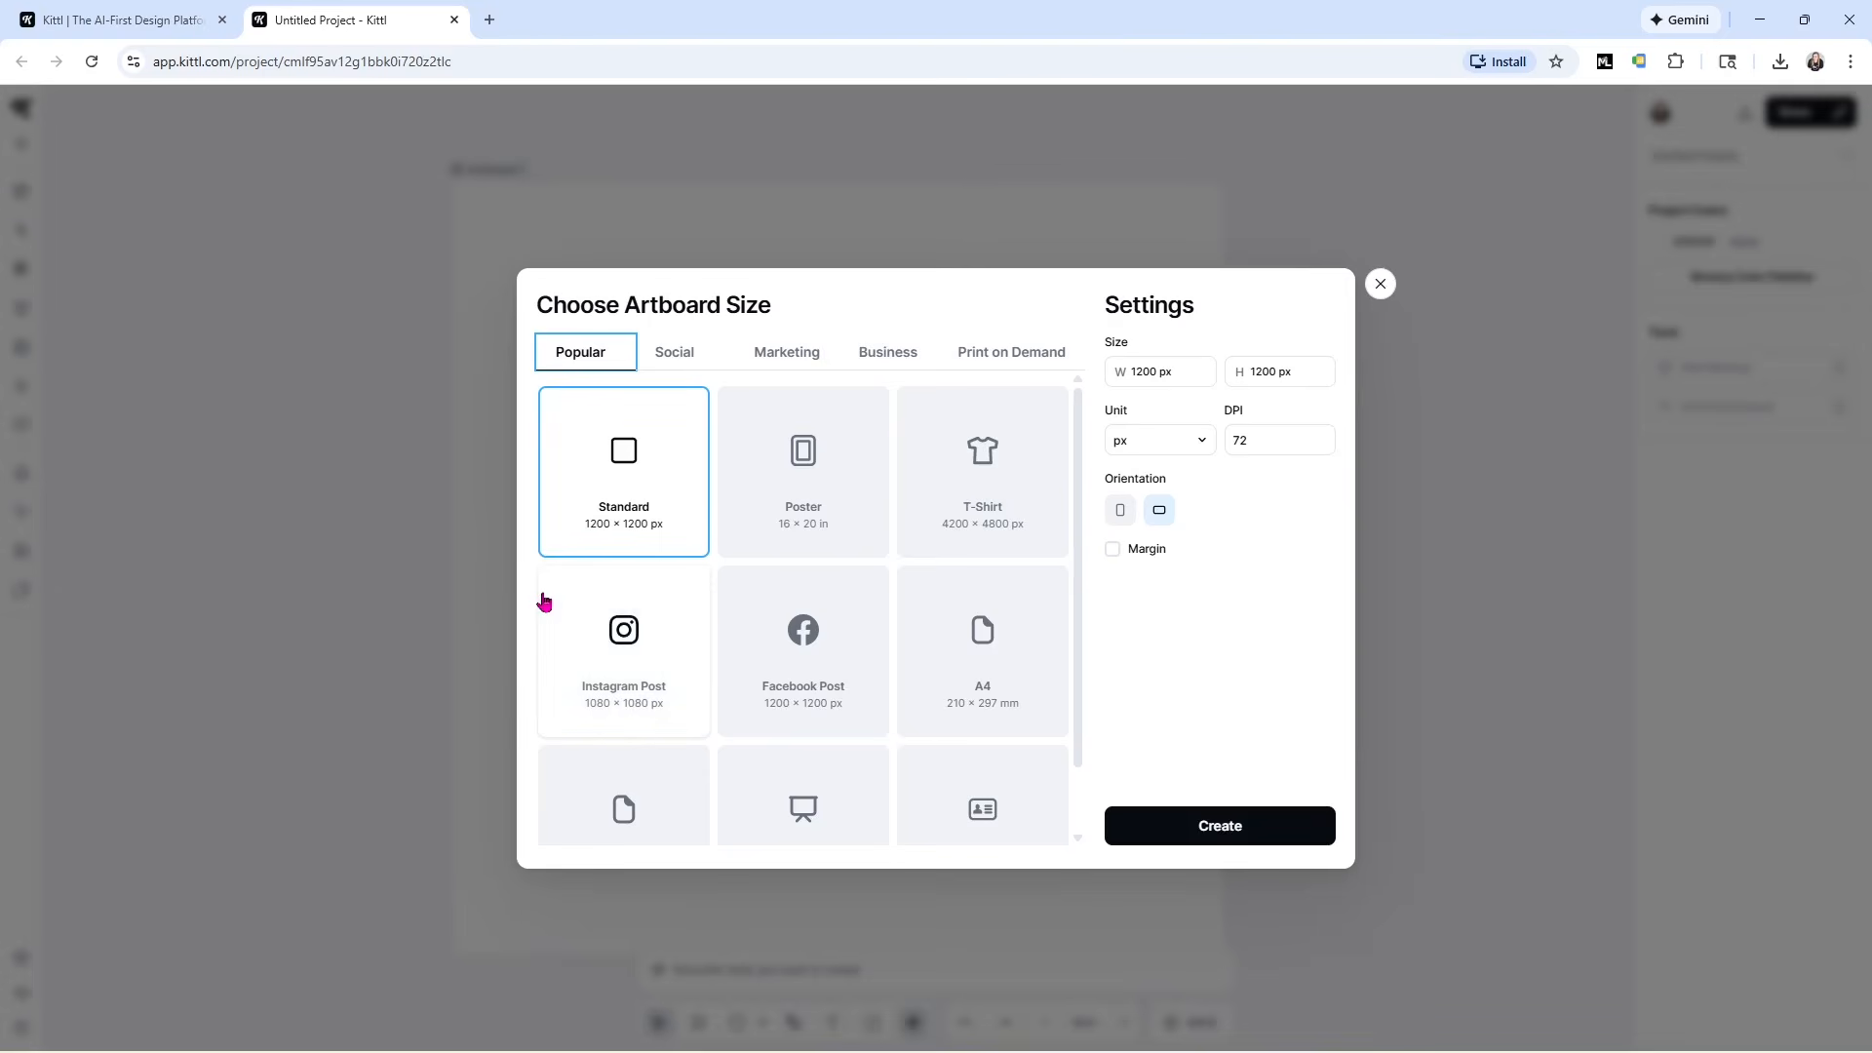
{"action": "scroll", "coordinate": [944, 516], "scroll_direction": "down", "scroll_amount": 1}
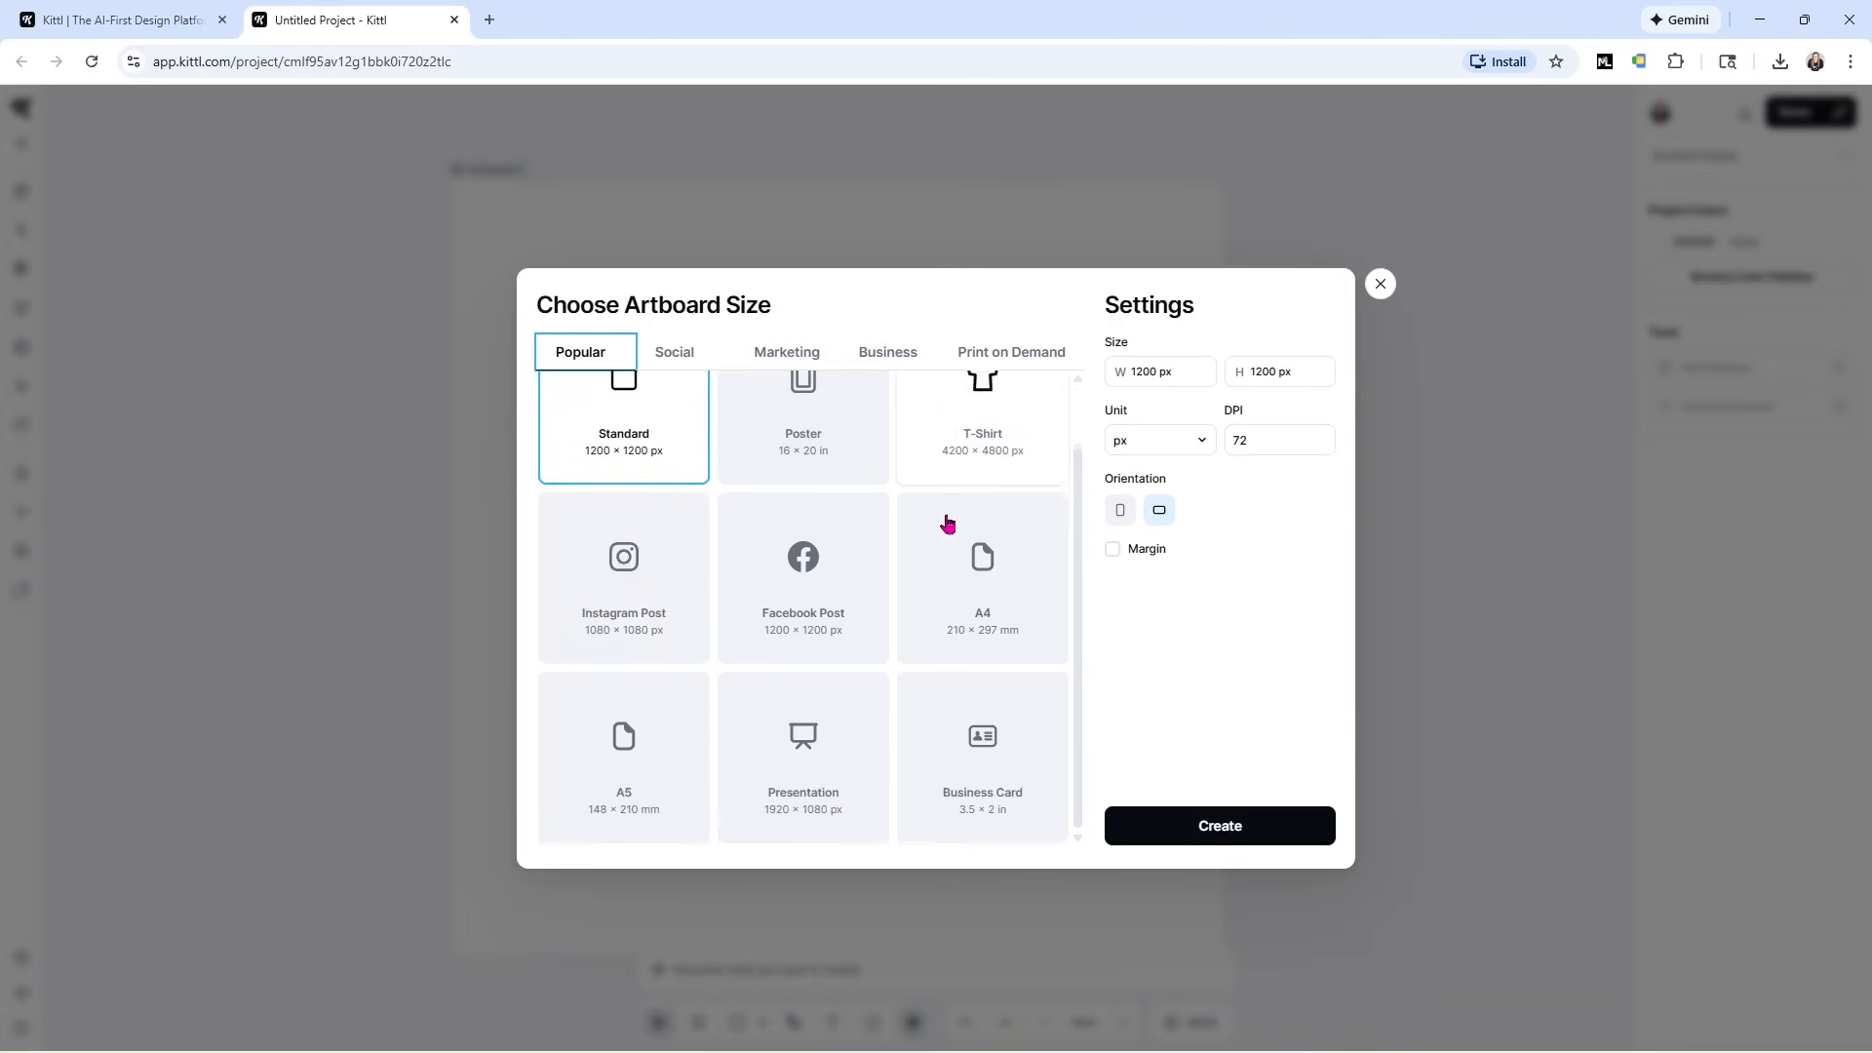
{"action": "scroll", "coordinate": [741, 439], "scroll_direction": "up", "scroll_amount": 1}
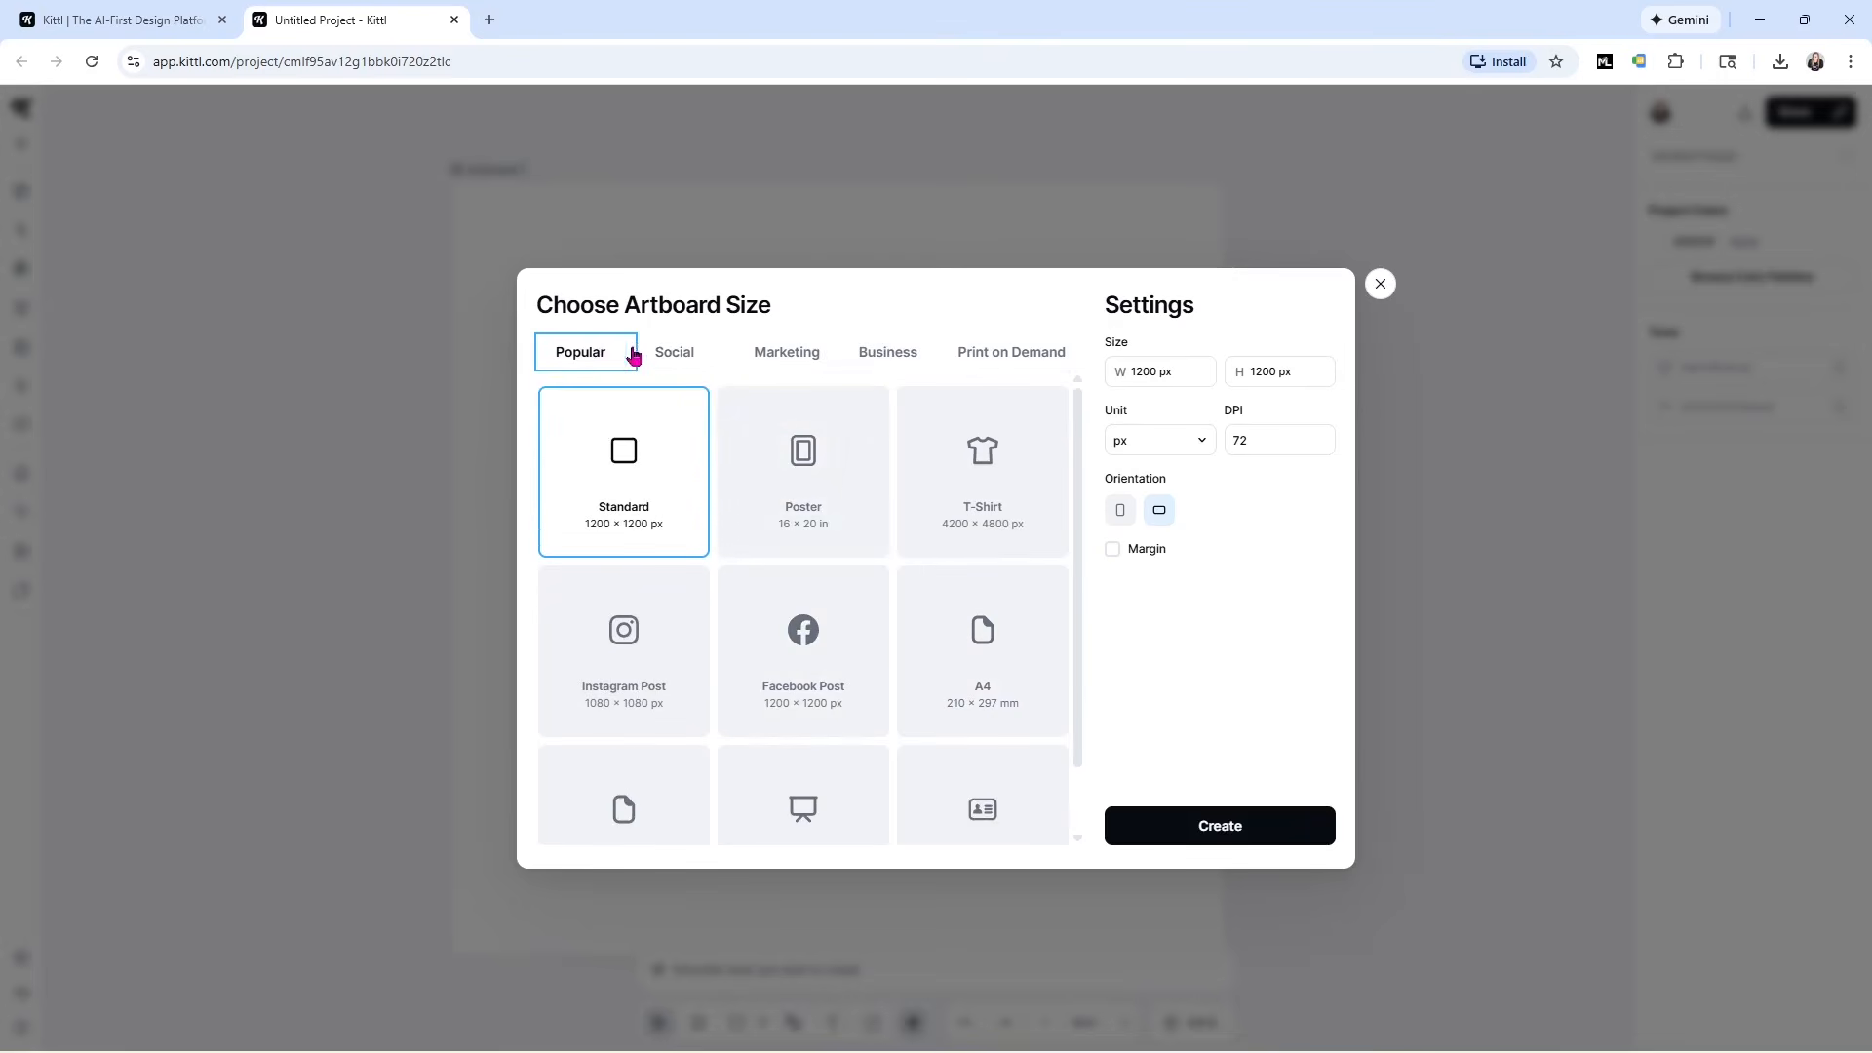
{"action": "left_click", "coordinate": [652, 360]}
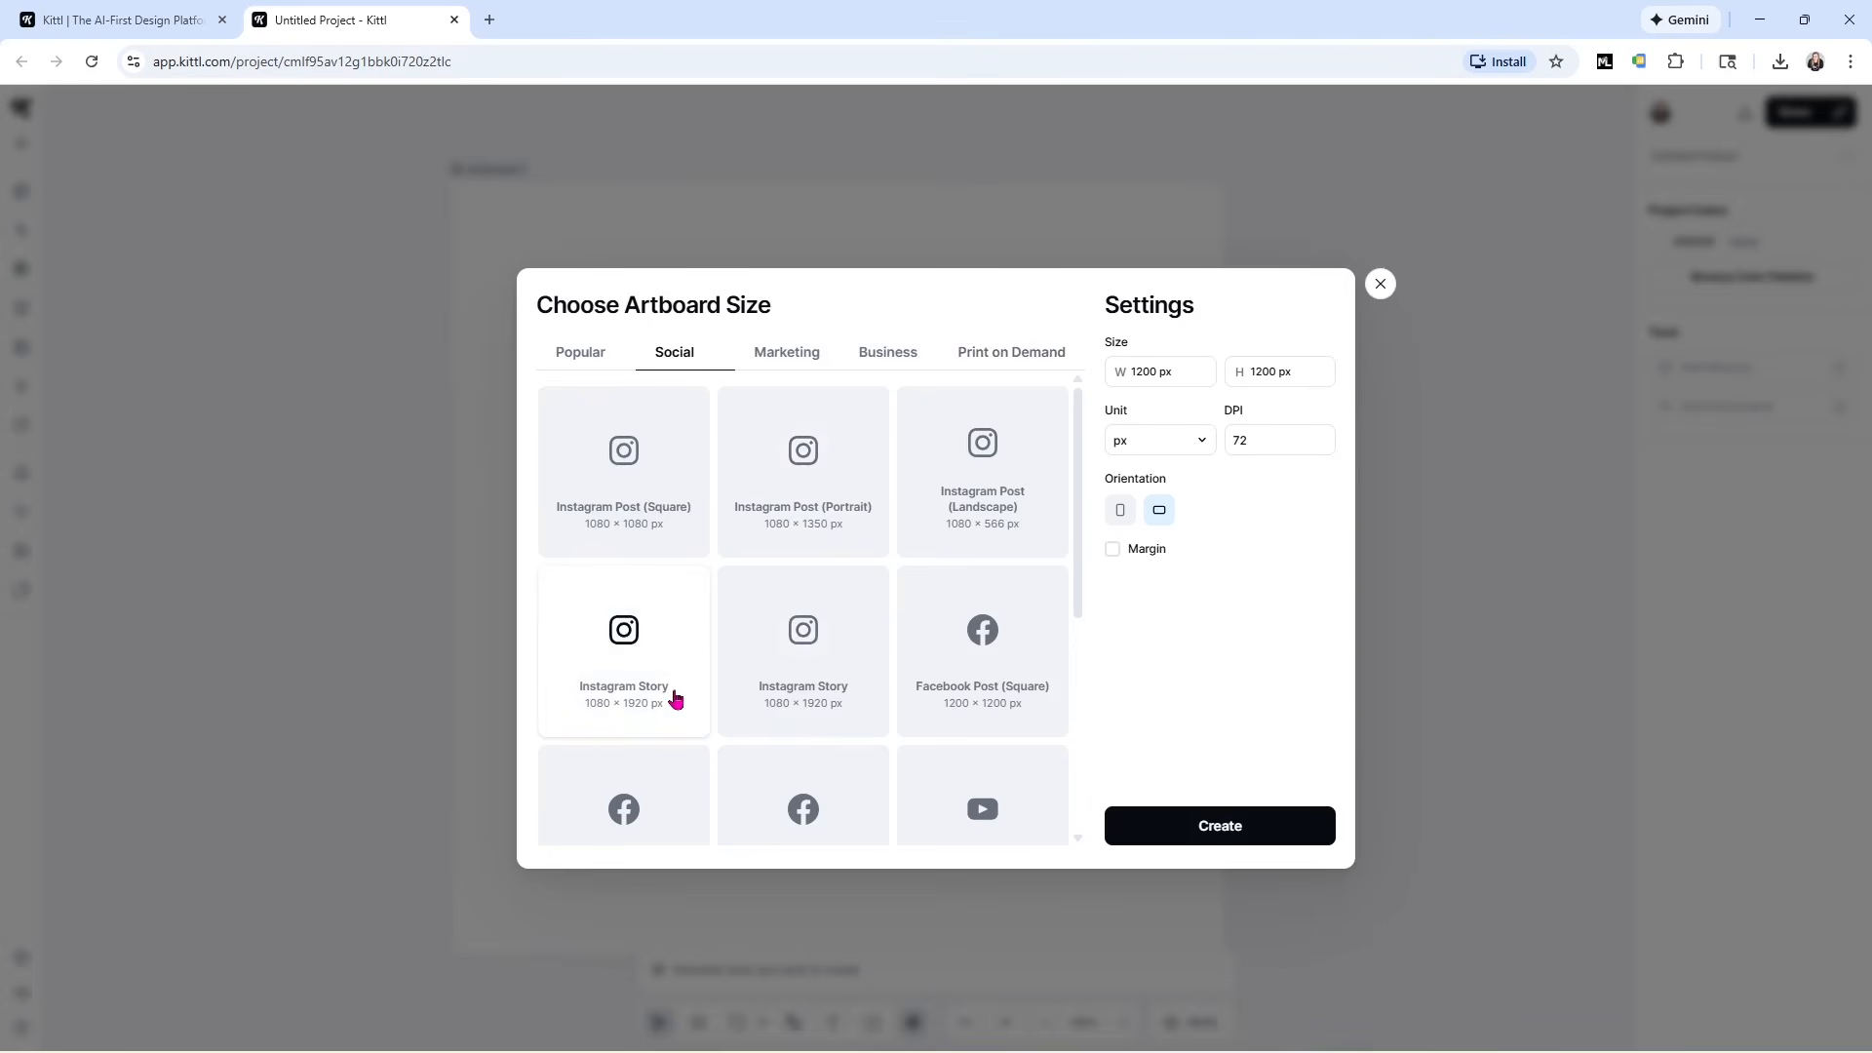
{"action": "left_click", "coordinate": [629, 627]}
{"action": "left_click", "coordinate": [1218, 824]}
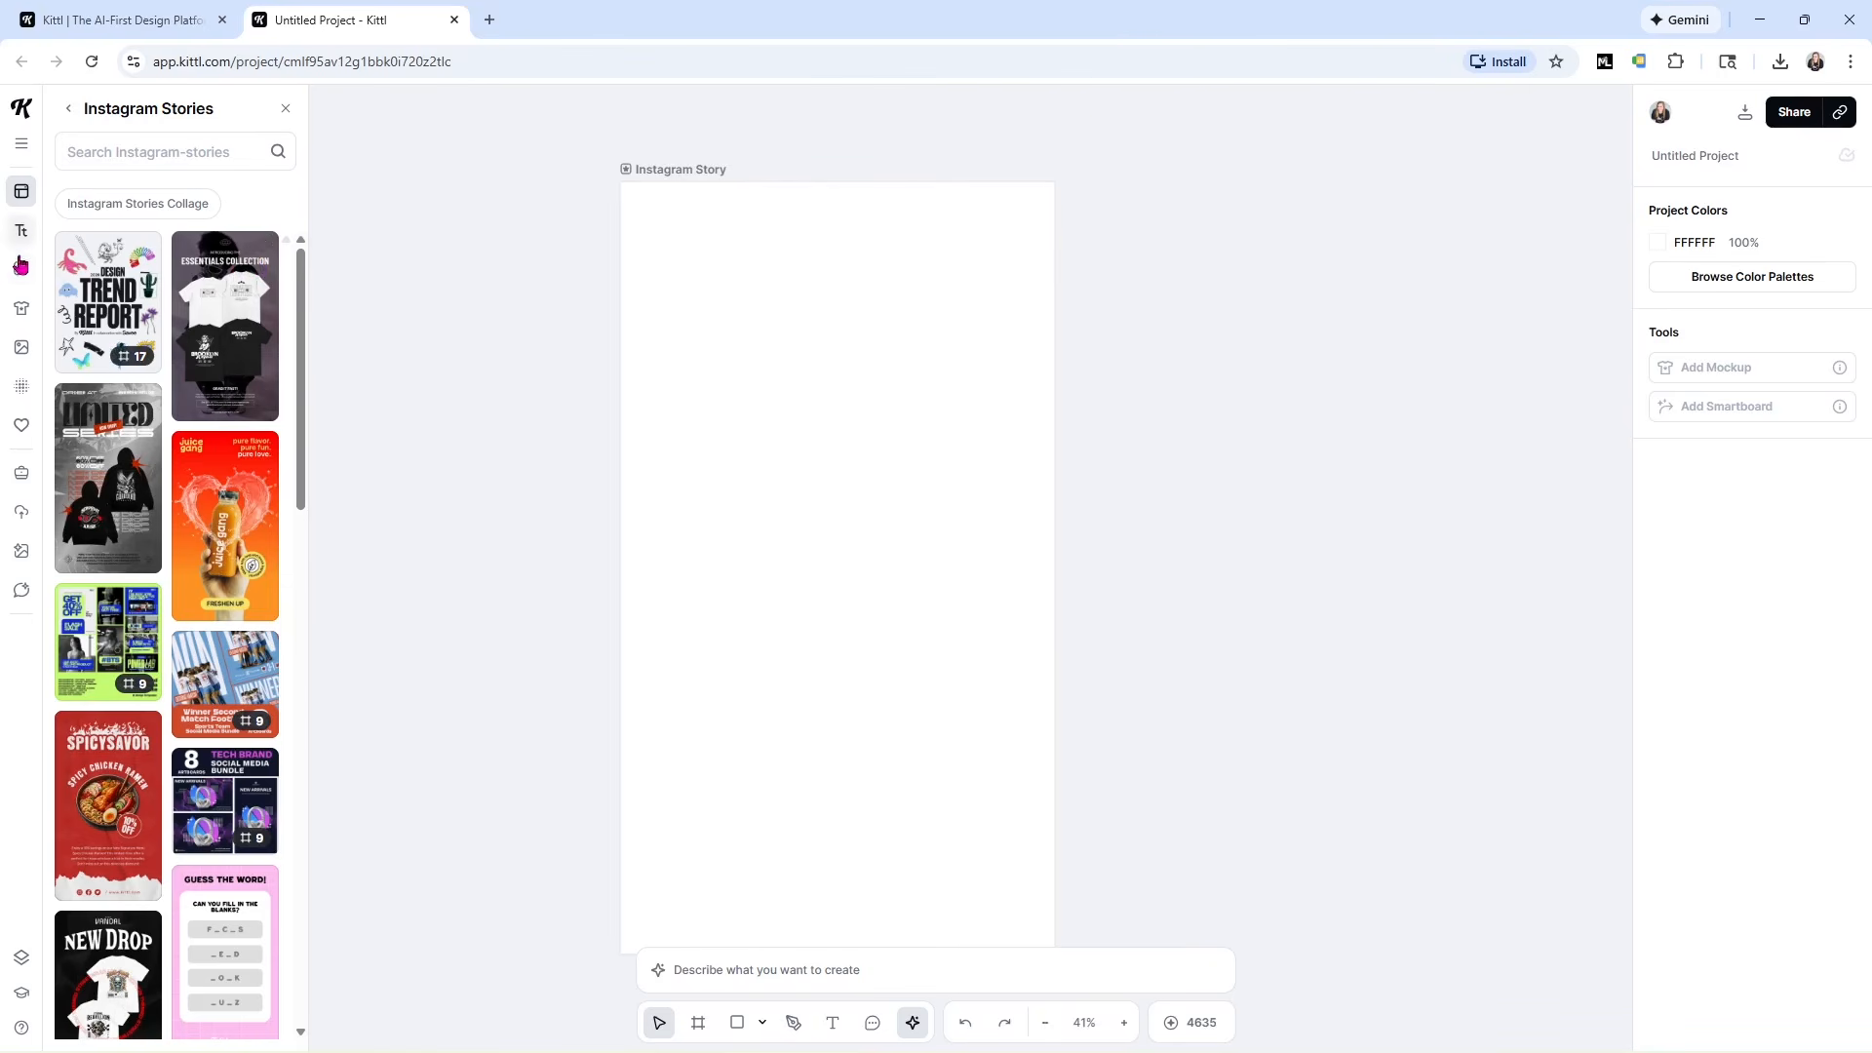
Look through the ready-made Instagram Stories templates offered for the new artboard.
{"action": "scroll", "coordinate": [220, 573], "scroll_direction": "down", "scroll_amount": 1}
{"action": "scroll", "coordinate": [220, 574], "scroll_direction": "down", "scroll_amount": 4}
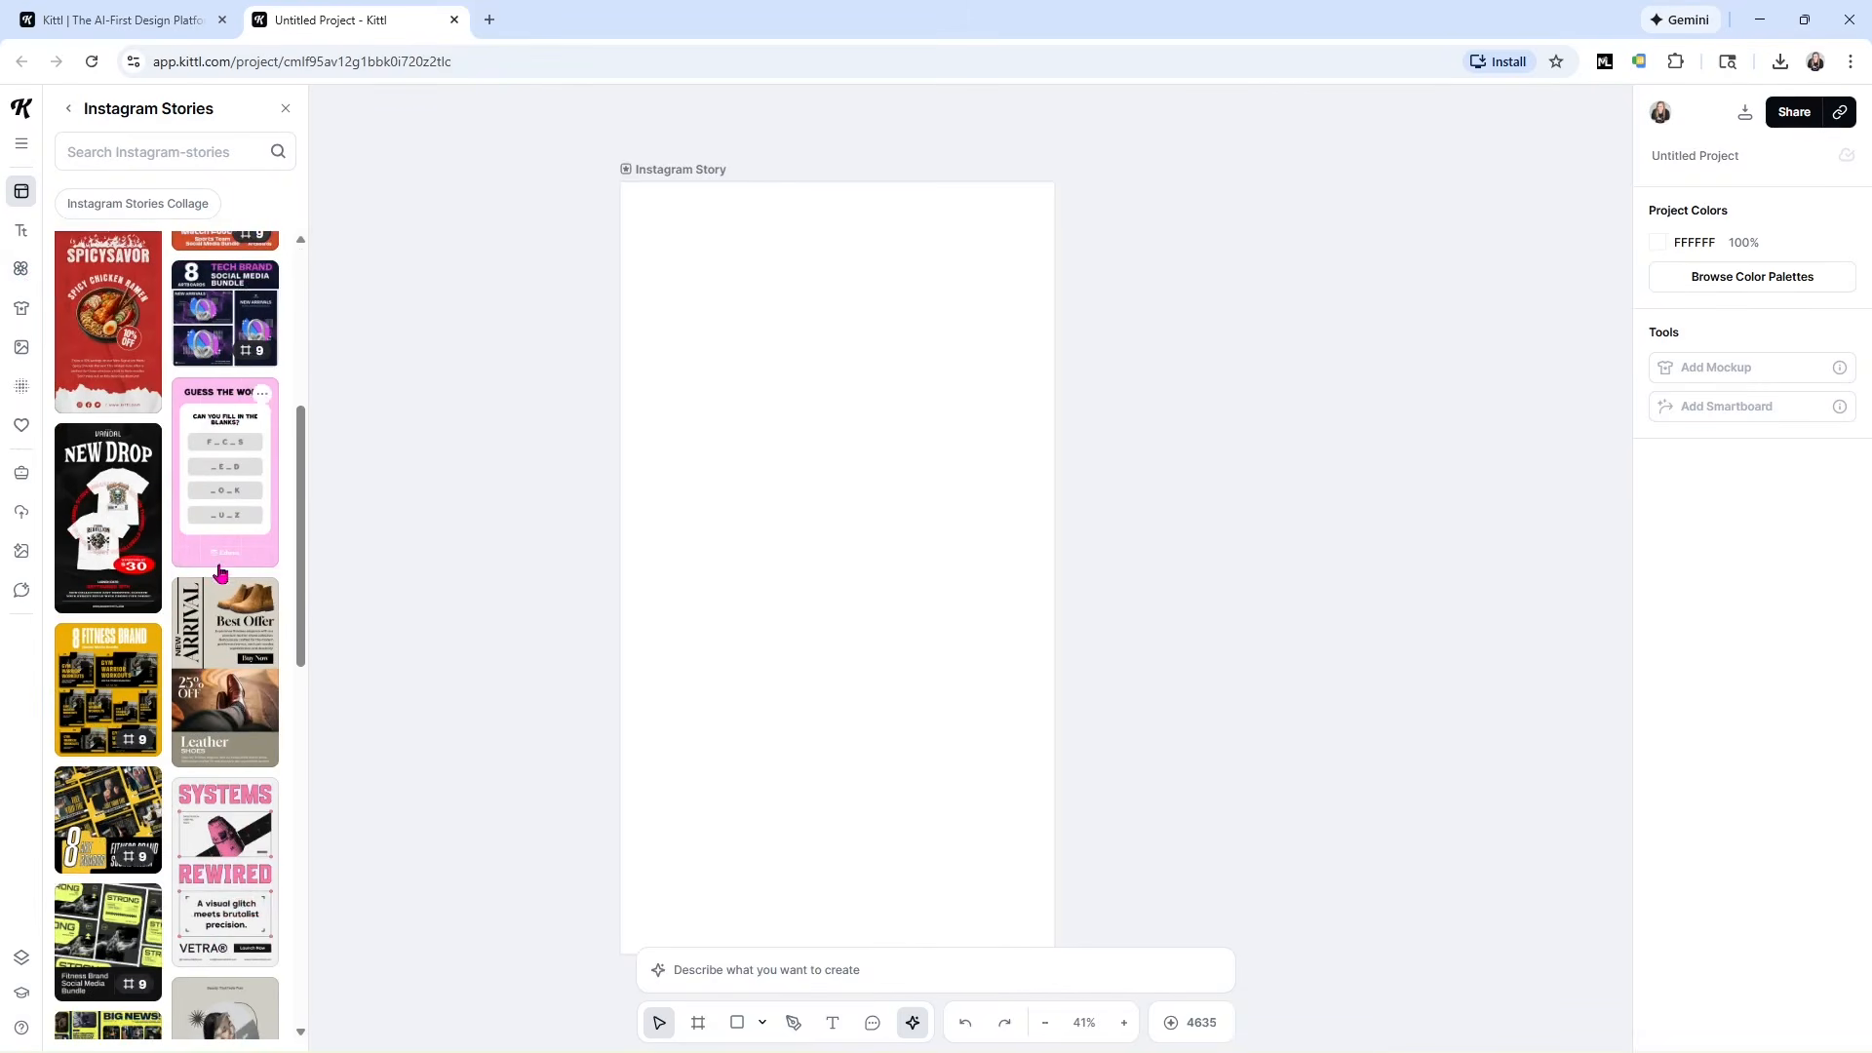
{"action": "scroll", "coordinate": [165, 449], "scroll_direction": "down", "scroll_amount": 7}
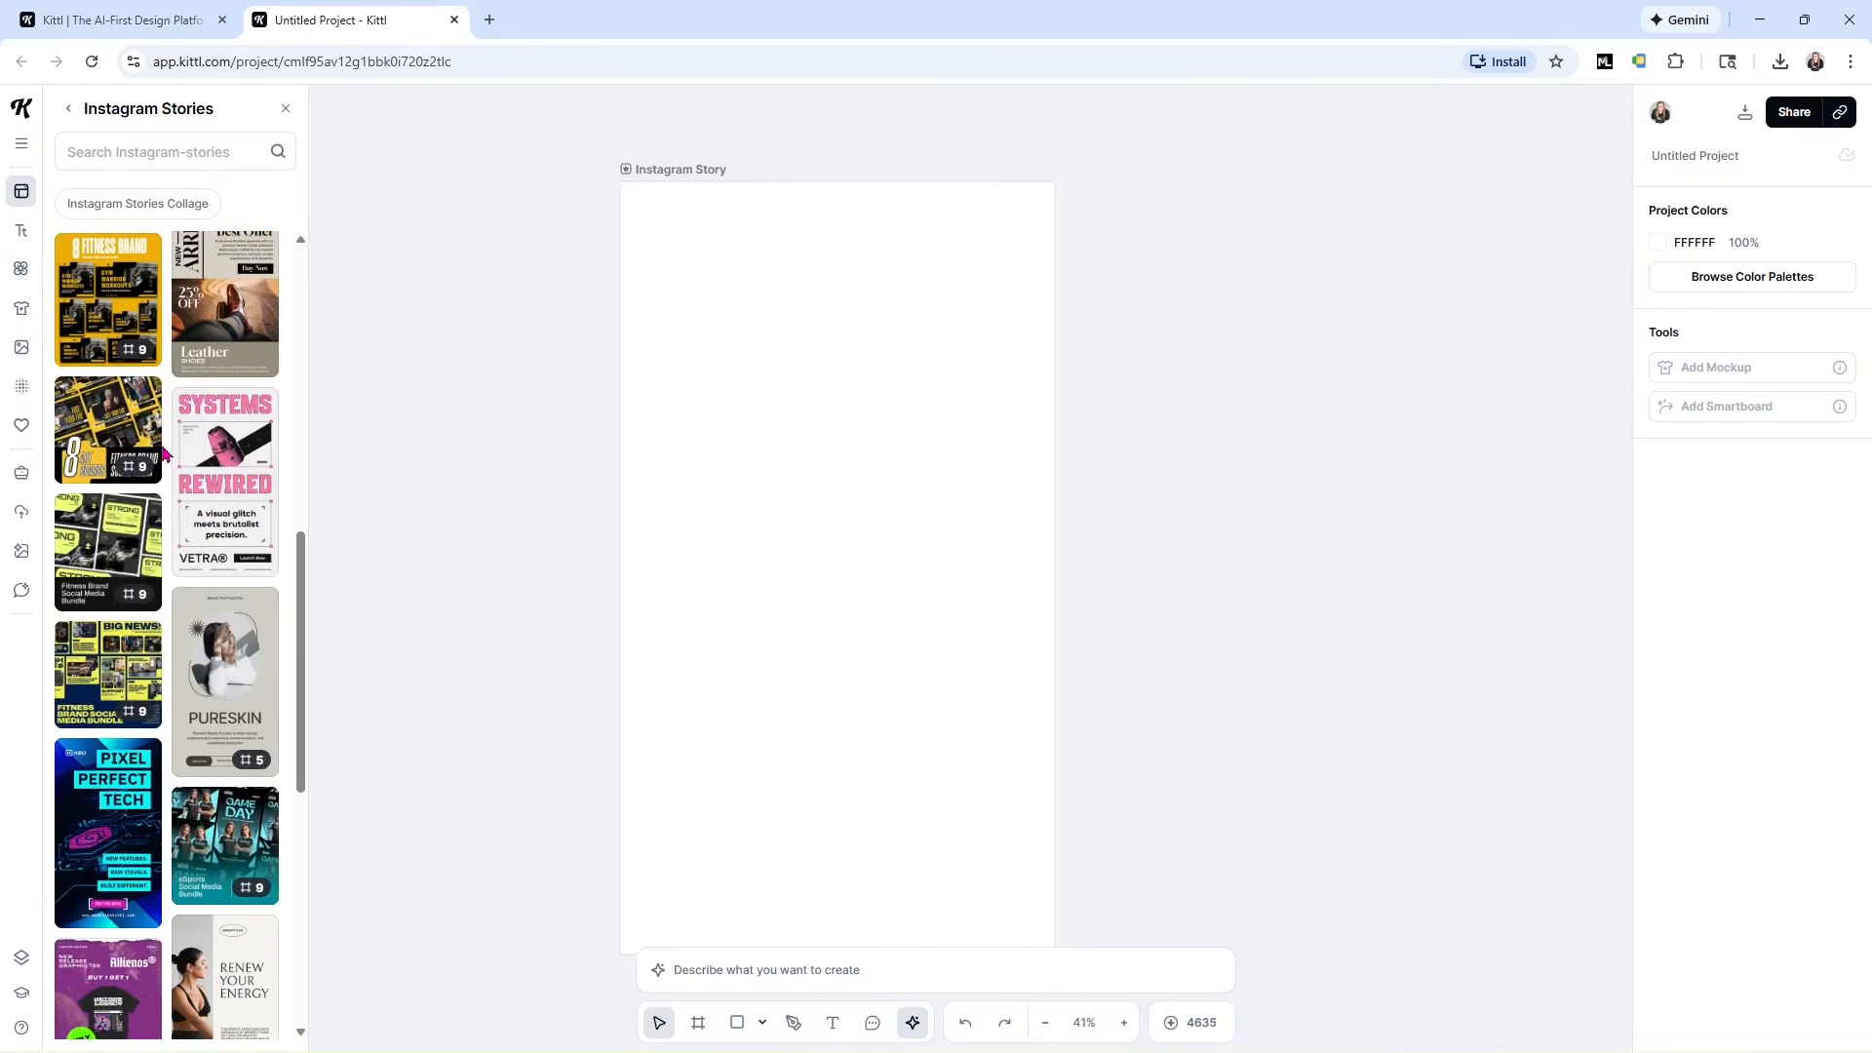
{"action": "scroll", "coordinate": [165, 452], "scroll_direction": "down", "scroll_amount": 2}
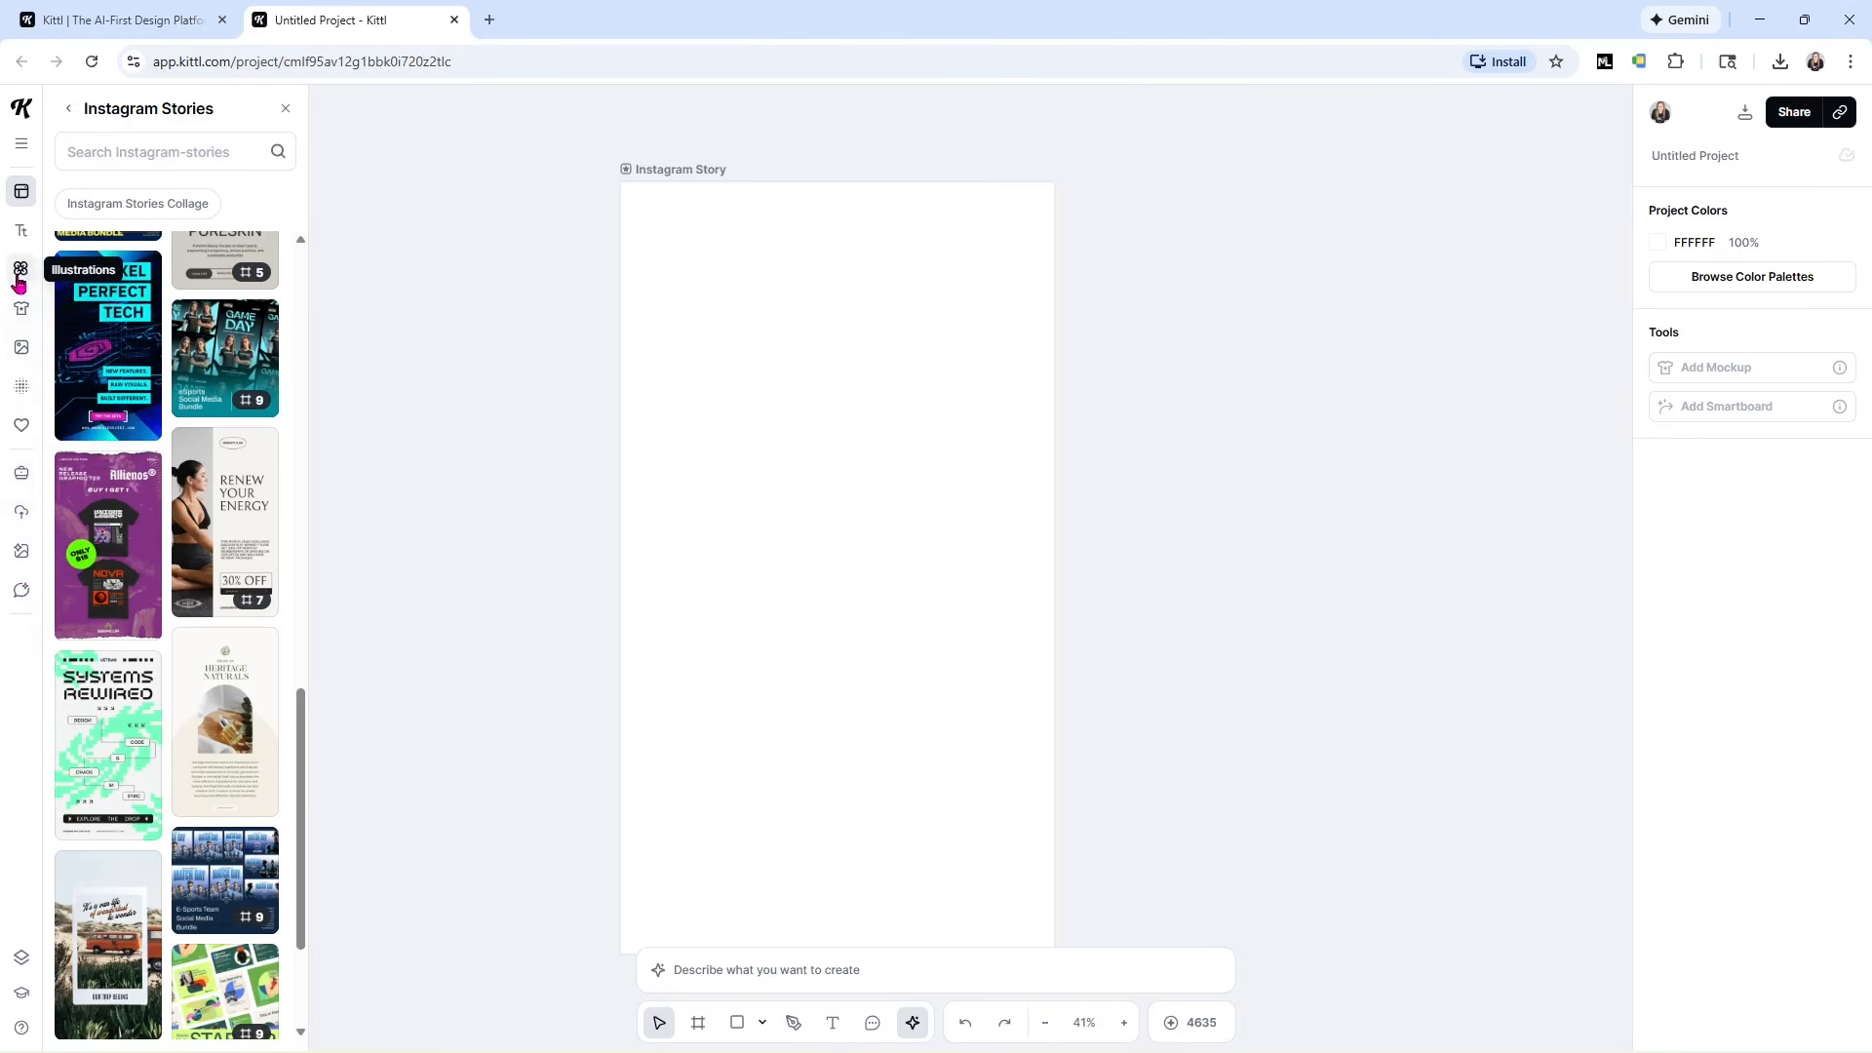
Examine the Shapes collection of the illustration library, from basic shapes and masks through frames and arrows.
{"action": "left_click", "coordinate": [20, 273]}
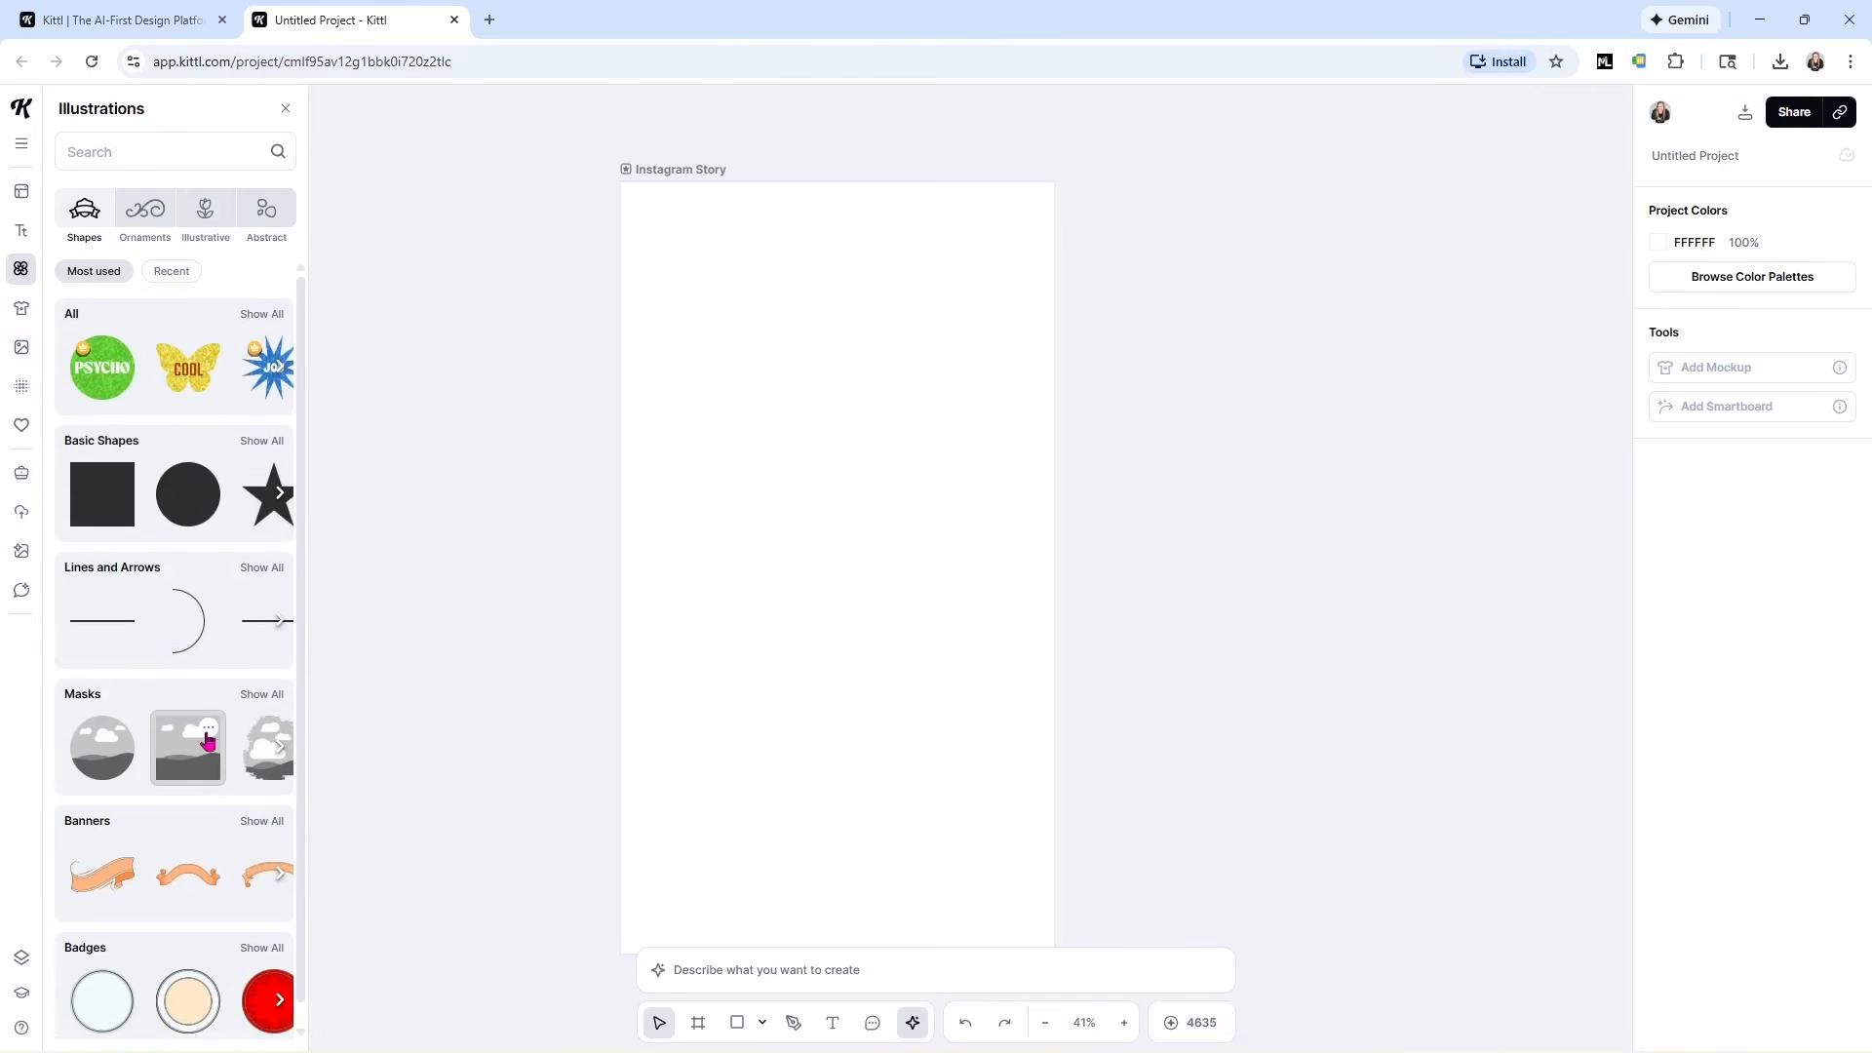
{"action": "scroll", "coordinate": [200, 742], "scroll_direction": "down", "scroll_amount": 2}
{"action": "scroll", "coordinate": [207, 741], "scroll_direction": "down", "scroll_amount": 6}
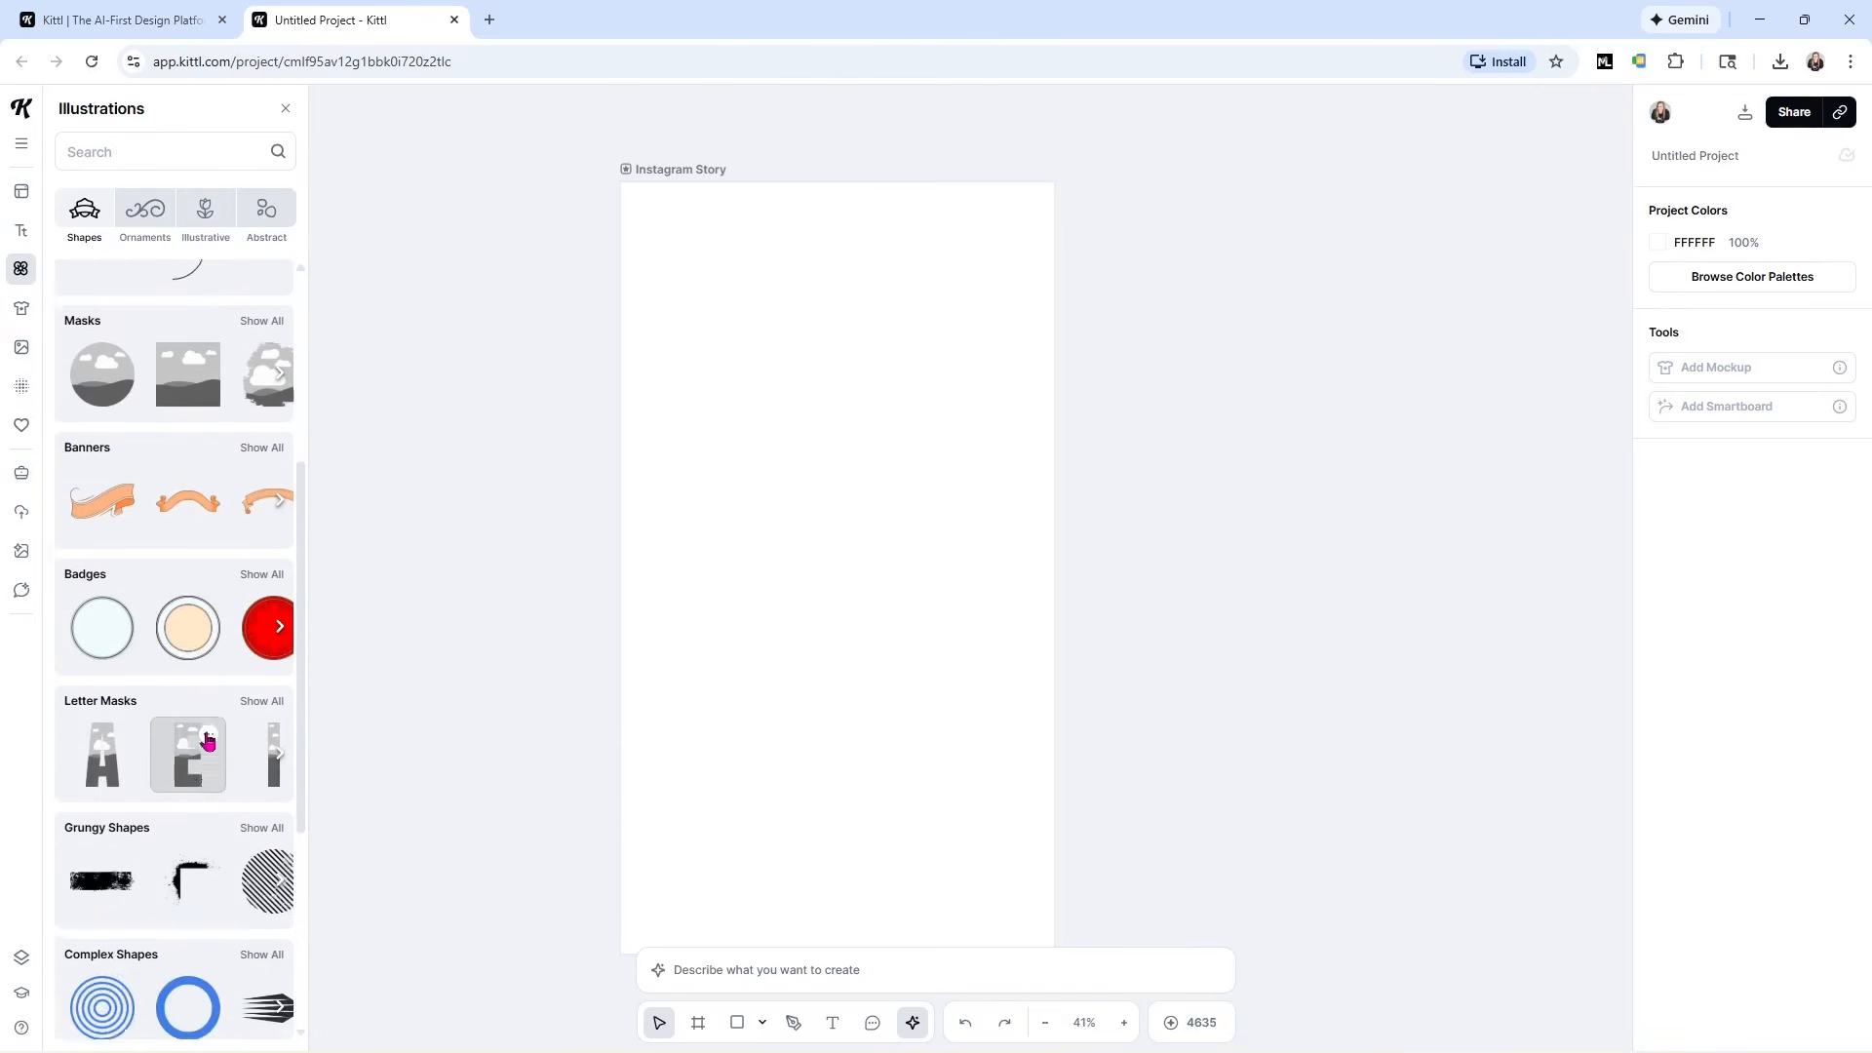
{"action": "scroll", "coordinate": [207, 741], "scroll_direction": "down", "scroll_amount": 6}
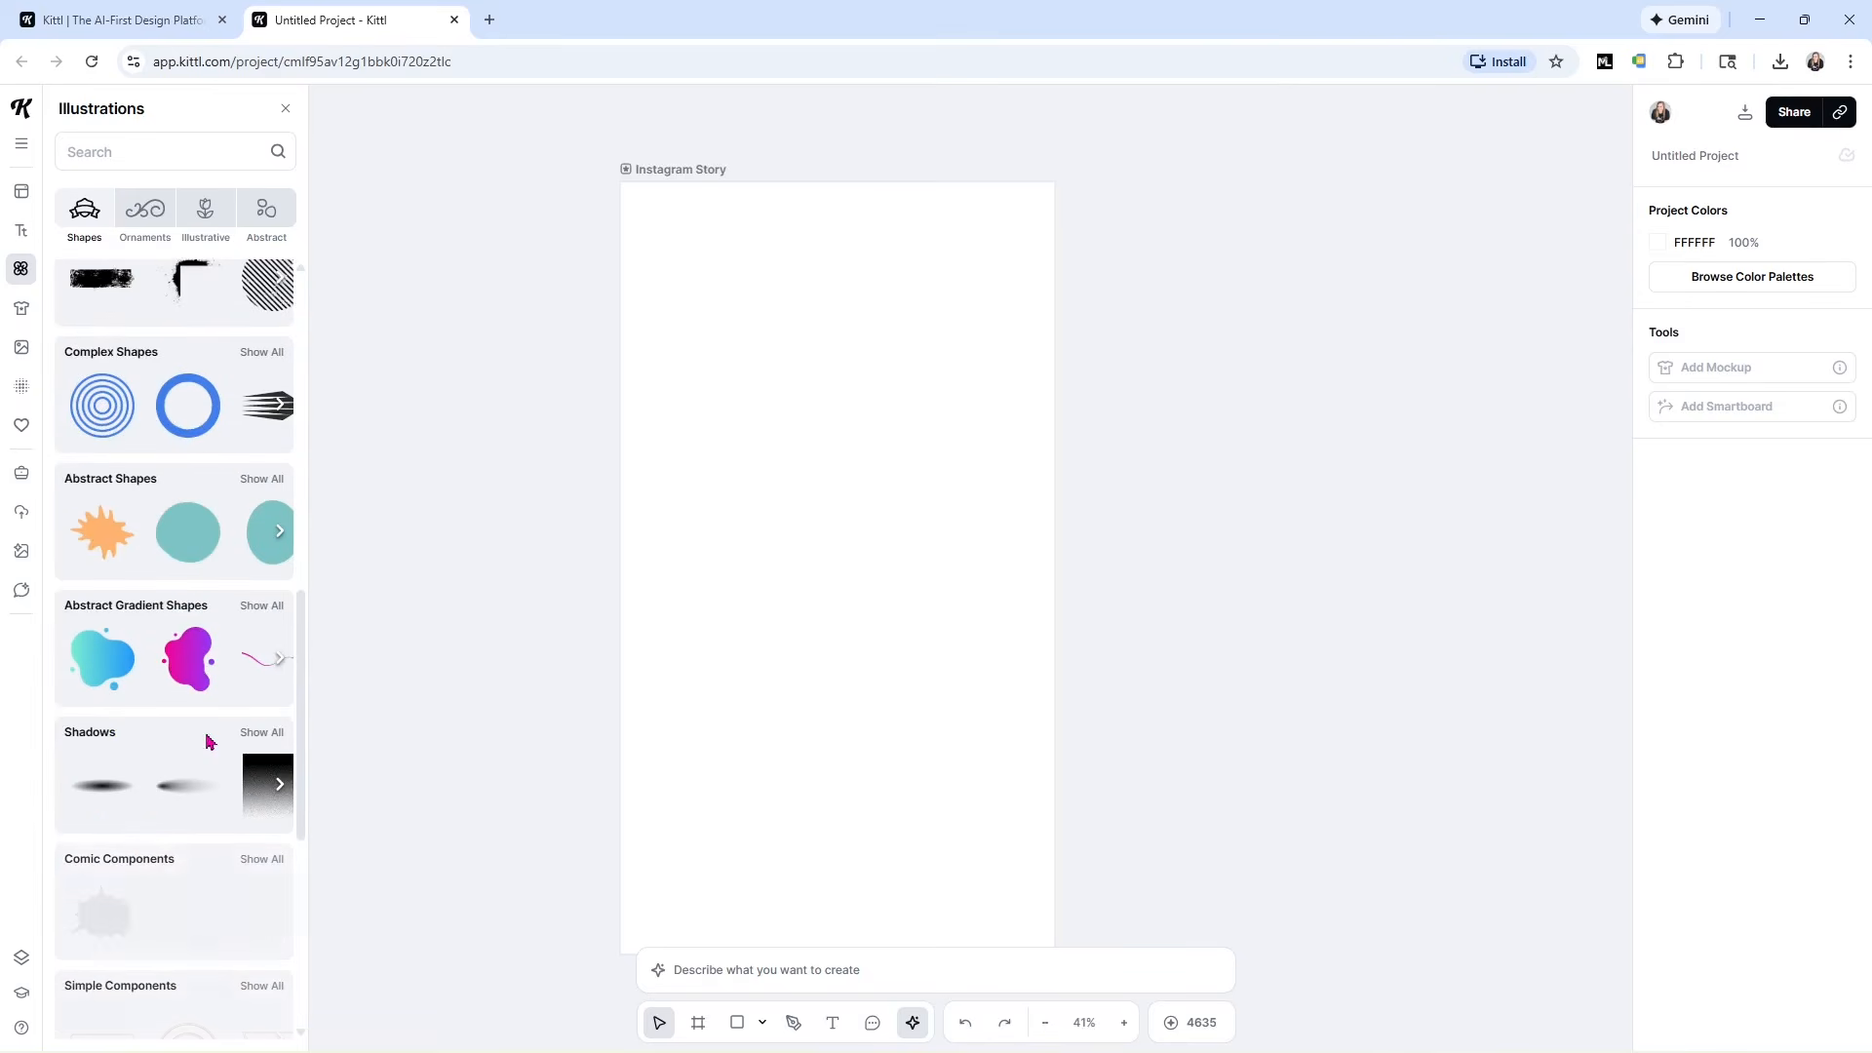
{"action": "scroll", "coordinate": [207, 741], "scroll_direction": "down", "scroll_amount": 4}
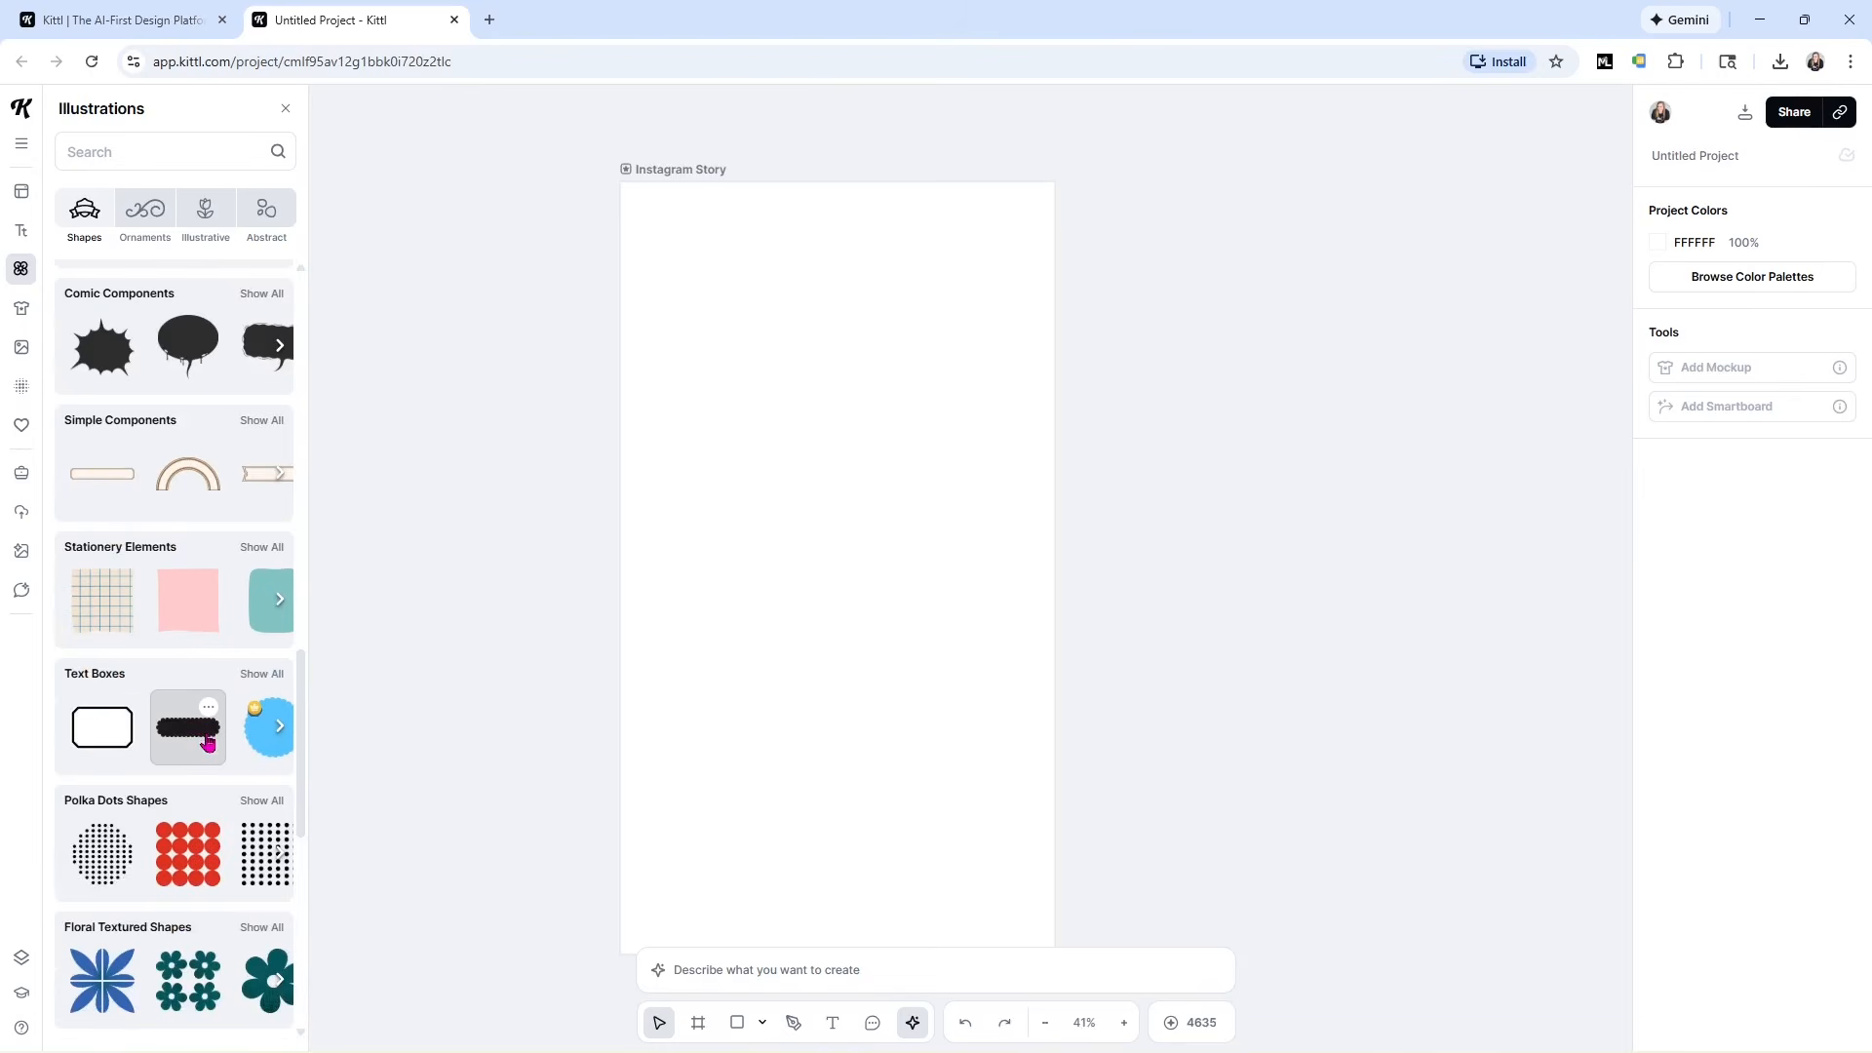
{"action": "scroll", "coordinate": [208, 741], "scroll_direction": "down", "scroll_amount": 6}
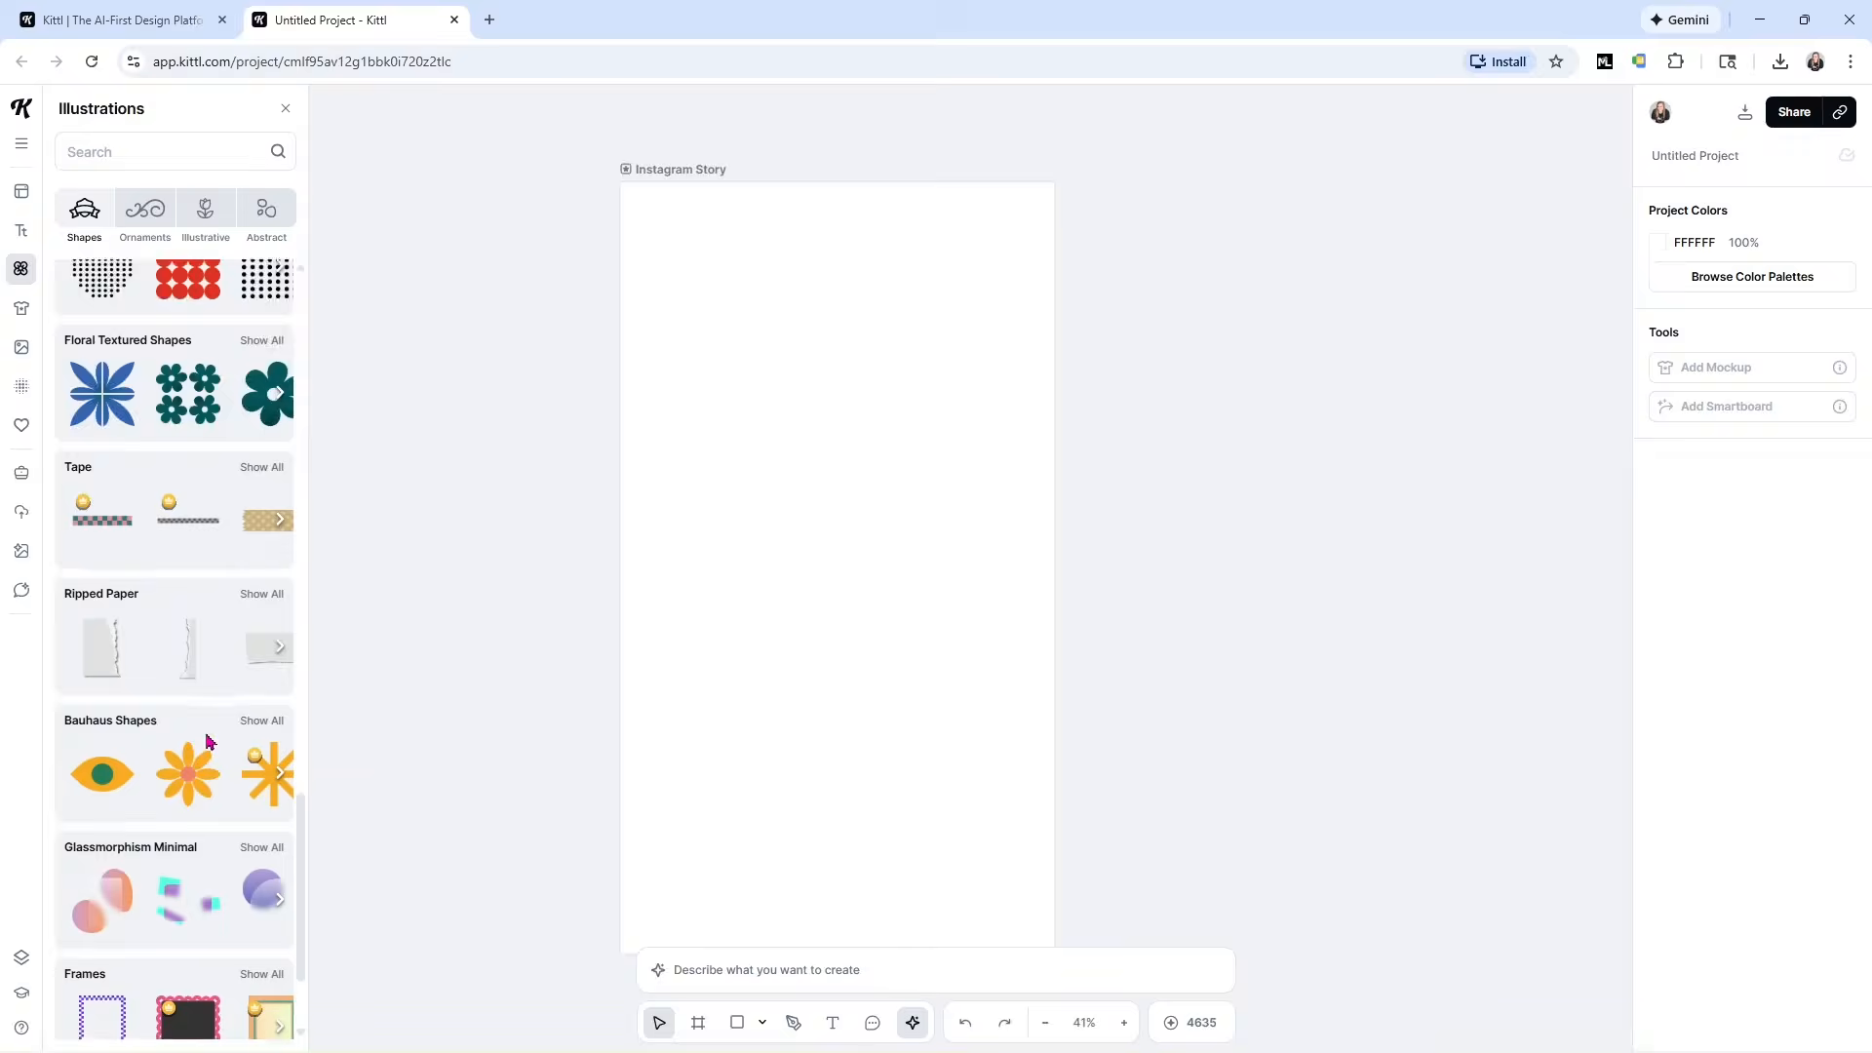
{"action": "scroll", "coordinate": [207, 741], "scroll_direction": "down", "scroll_amount": 5}
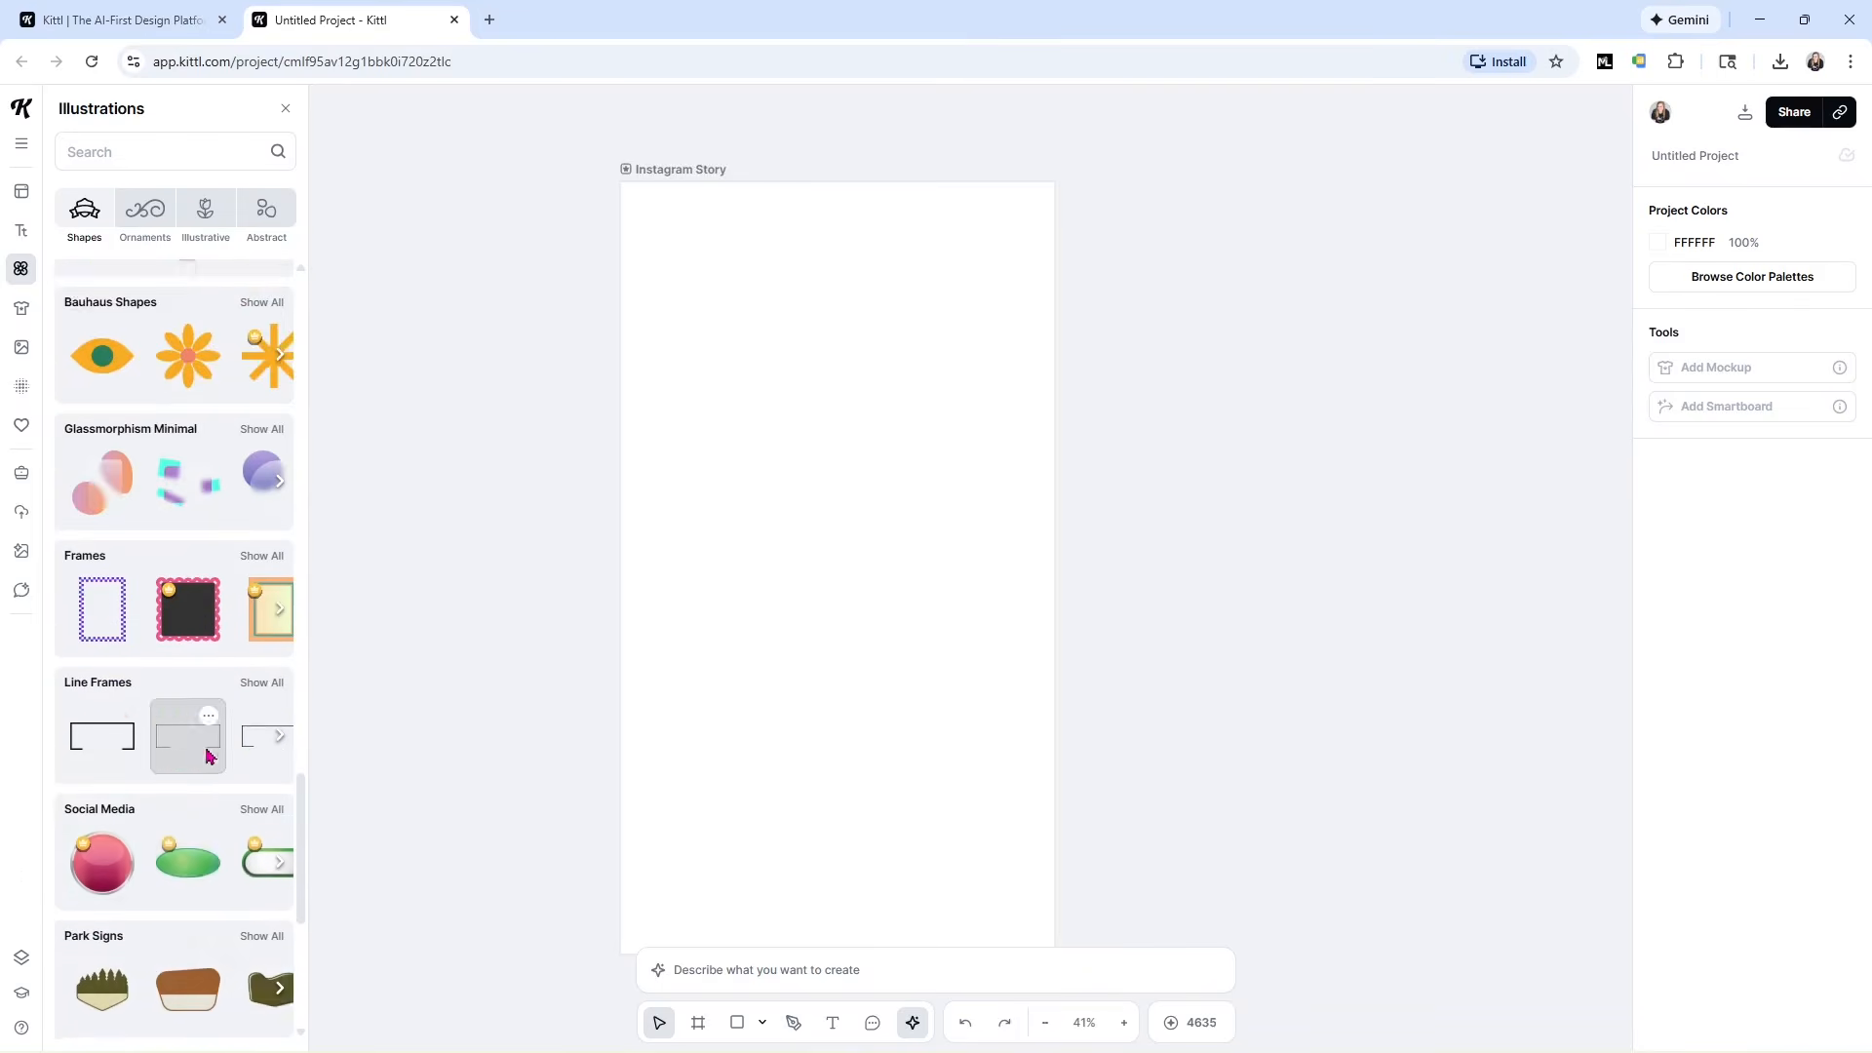
{"action": "scroll", "coordinate": [200, 785], "scroll_direction": "down", "scroll_amount": 5}
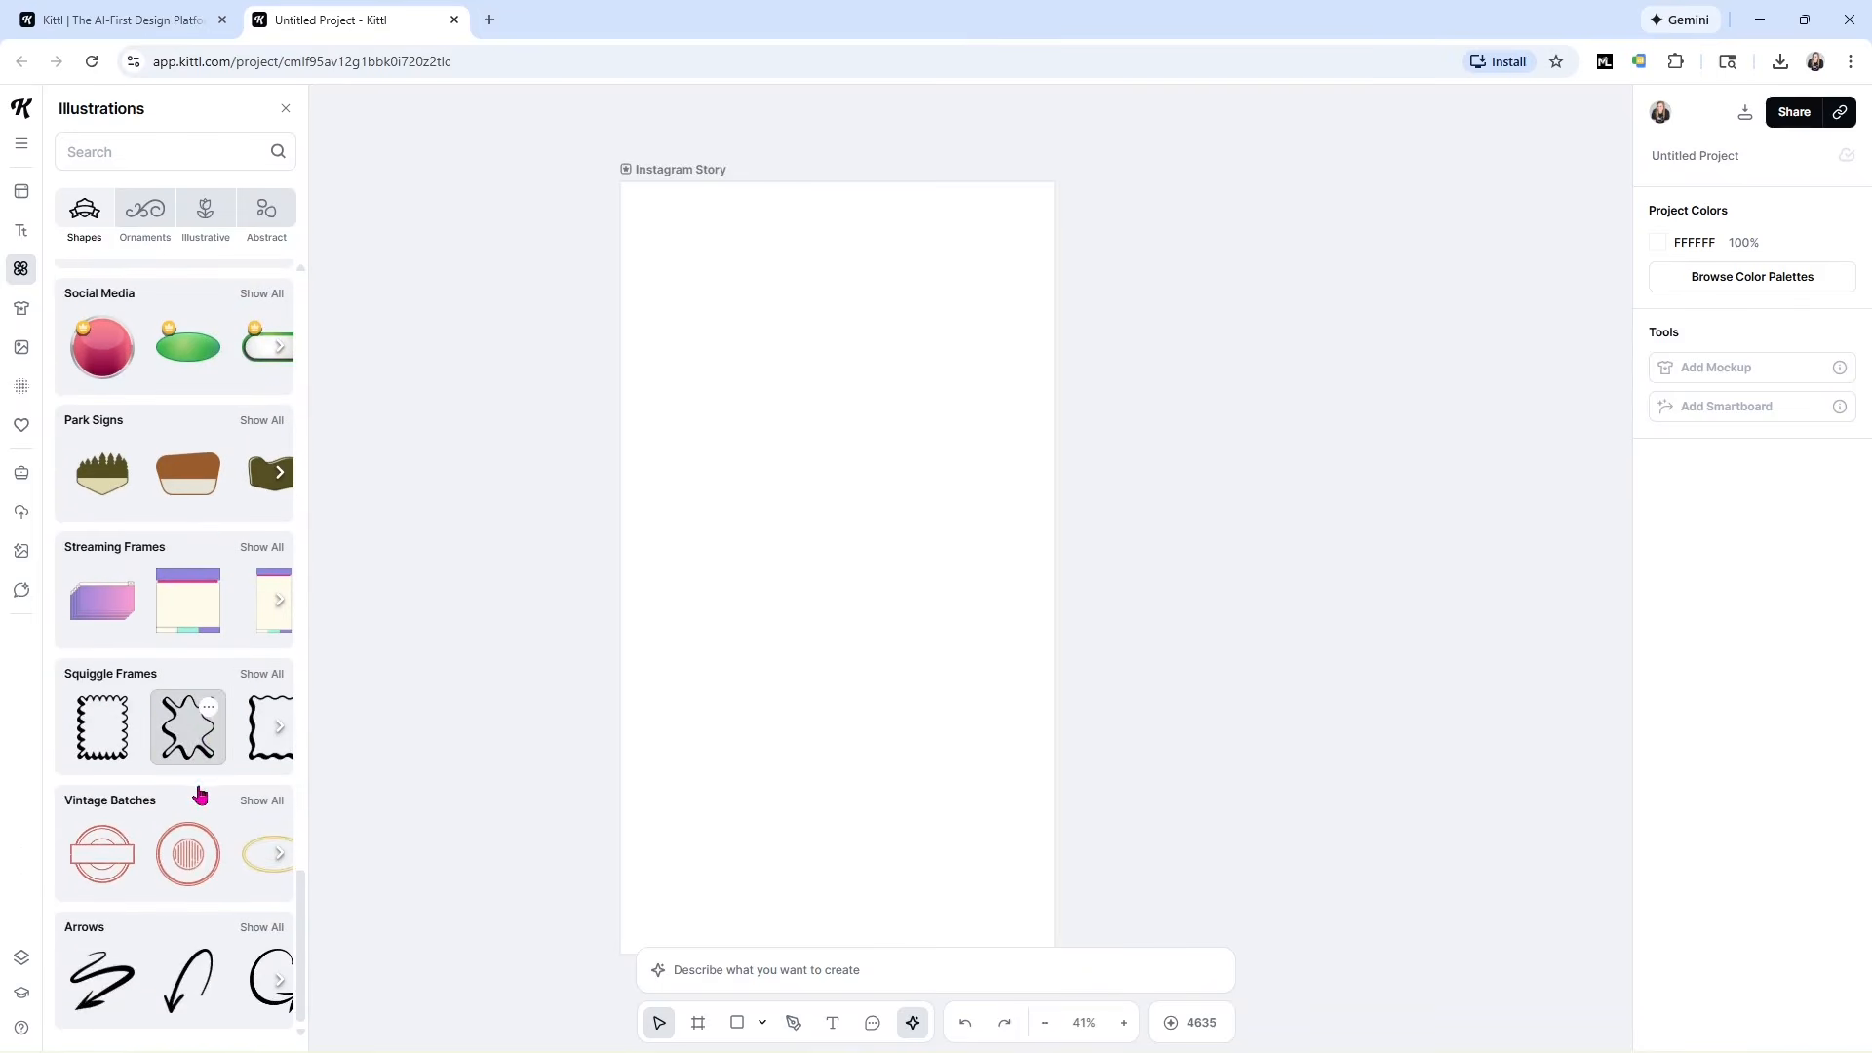
{"action": "scroll", "coordinate": [201, 788], "scroll_direction": "down", "scroll_amount": 2}
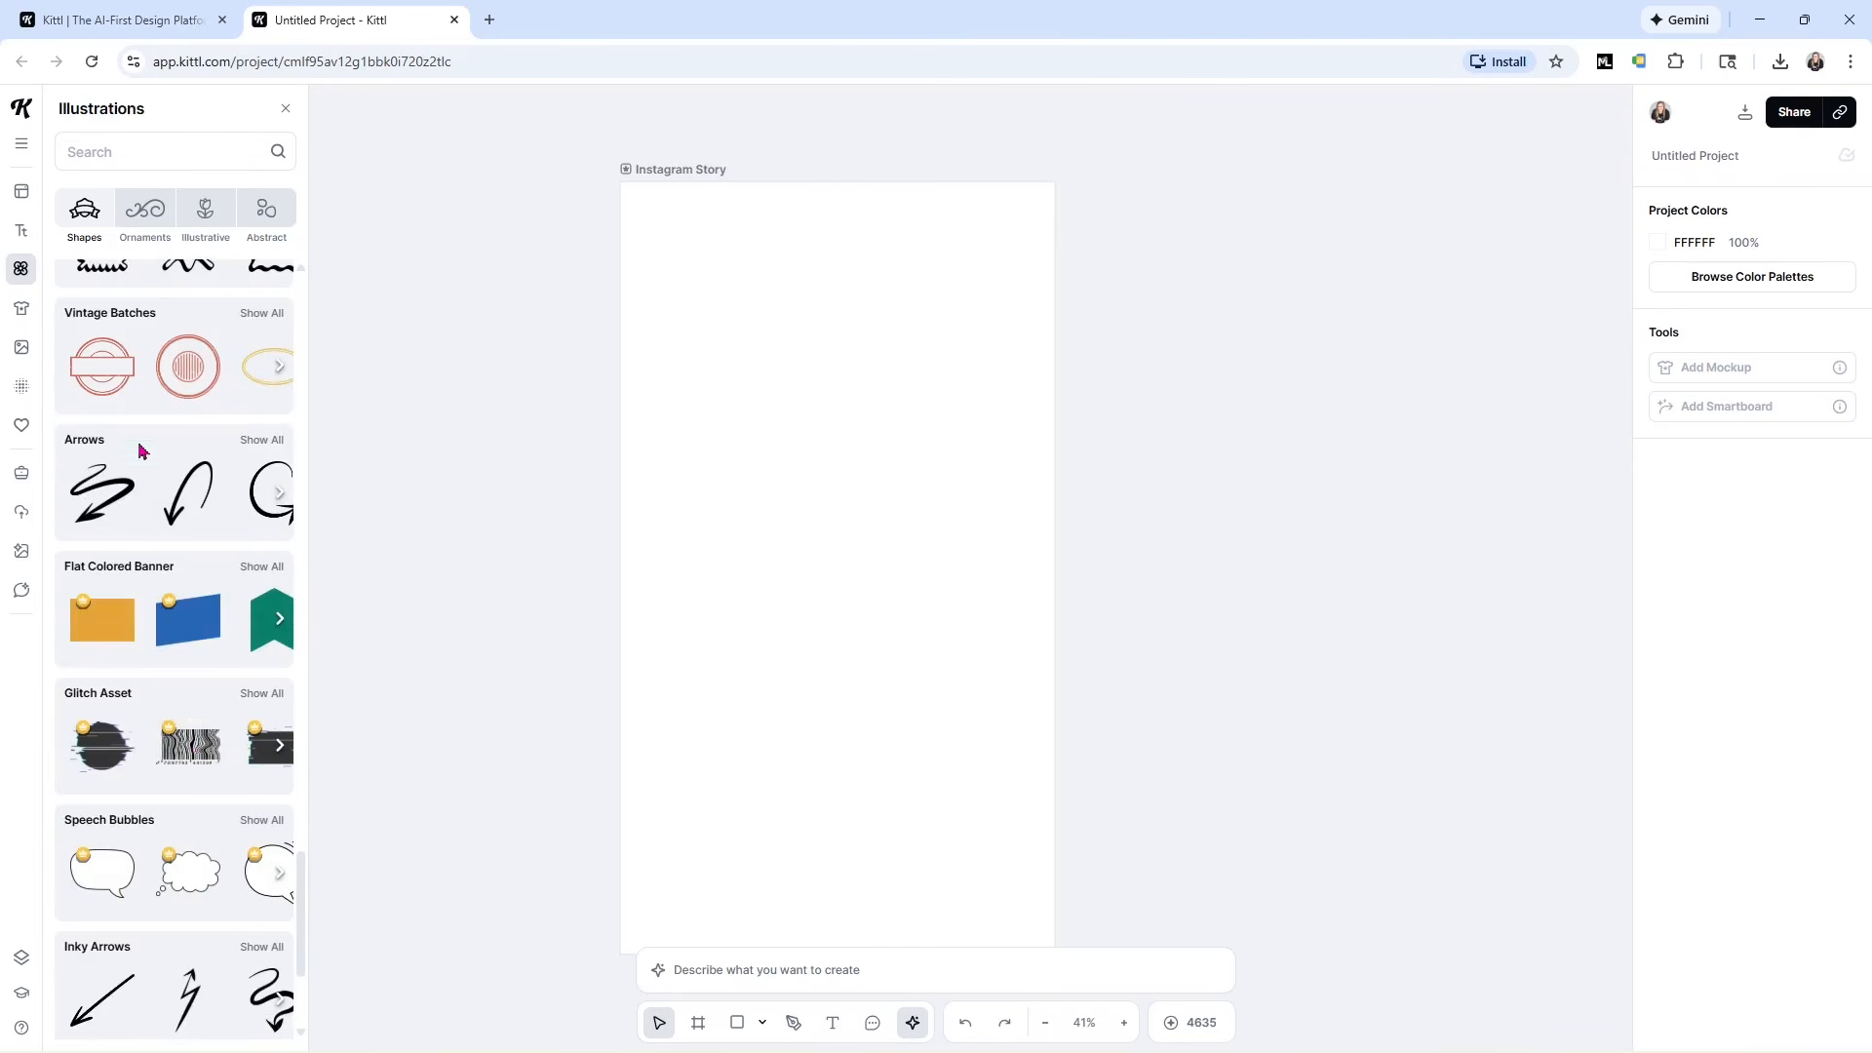
Look over the Ornaments, Illustrative and Abstract illustrations, plus the mockup and stock image libraries.
{"action": "left_click", "coordinate": [141, 224]}
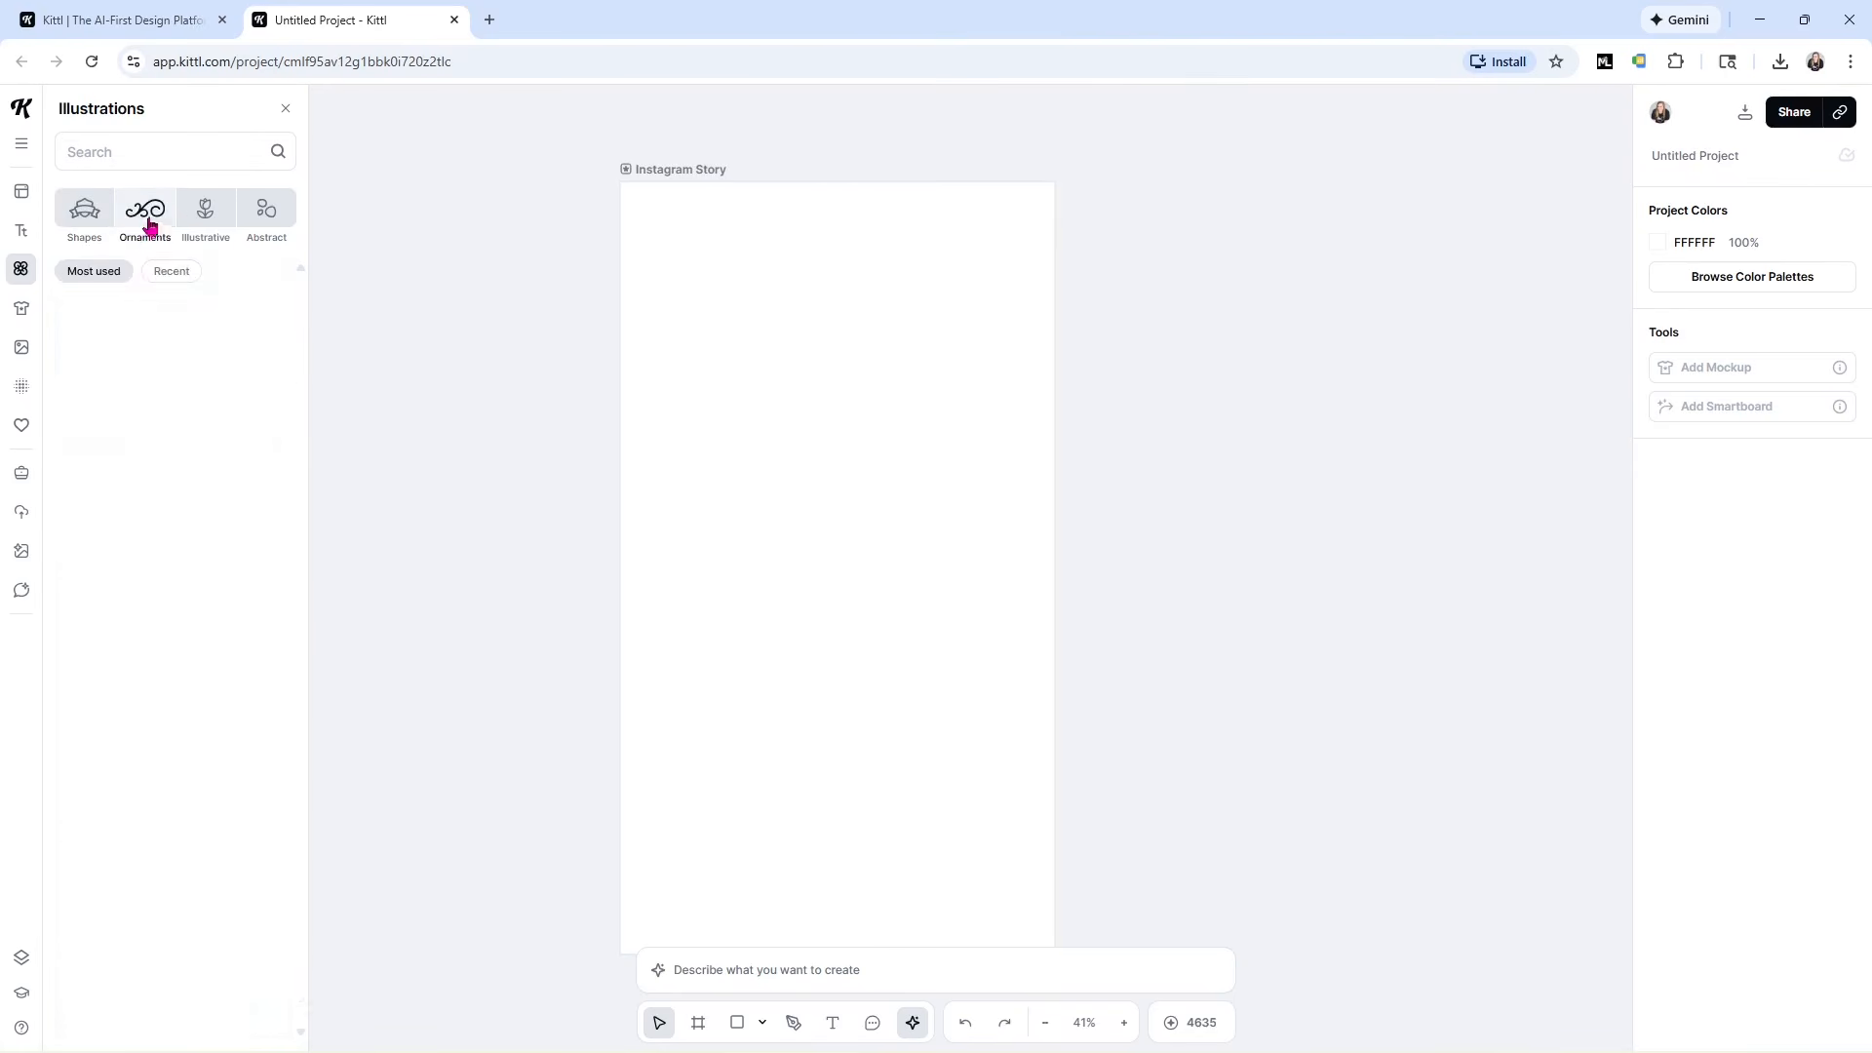
{"action": "left_click", "coordinate": [217, 213]}
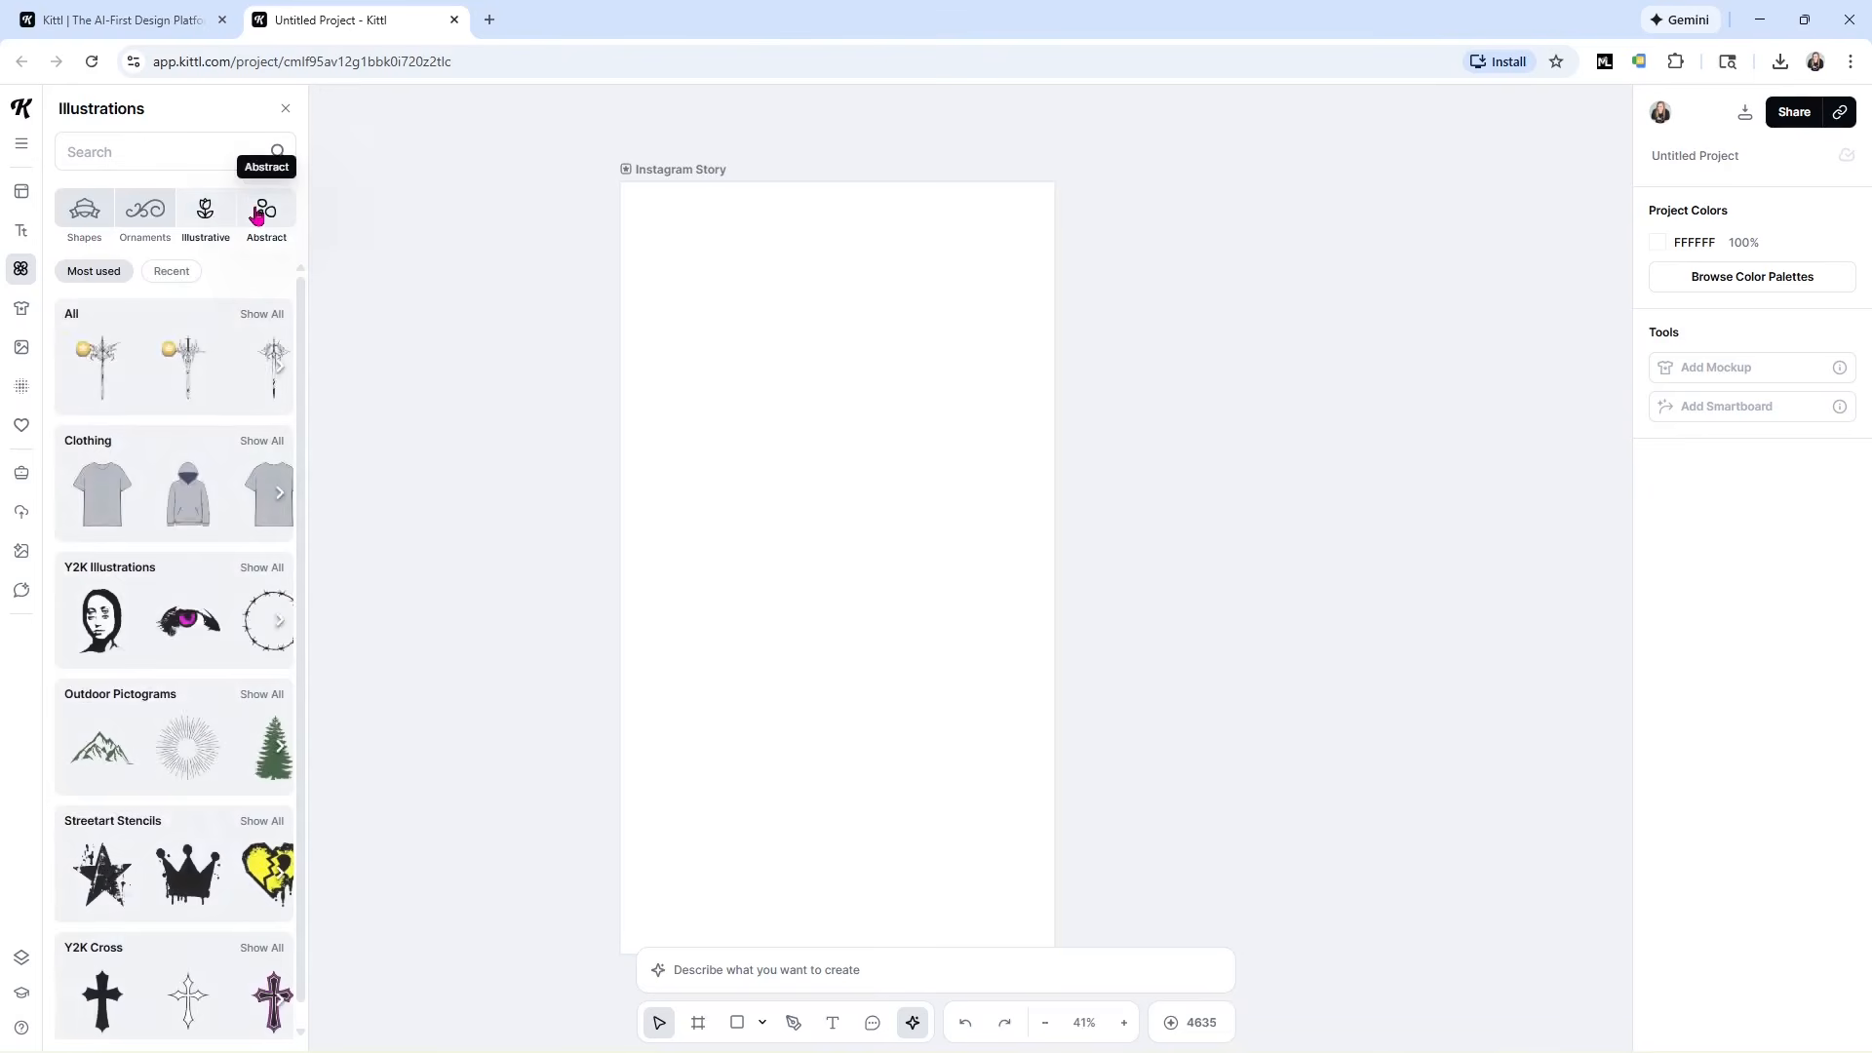
{"action": "left_click", "coordinate": [261, 208]}
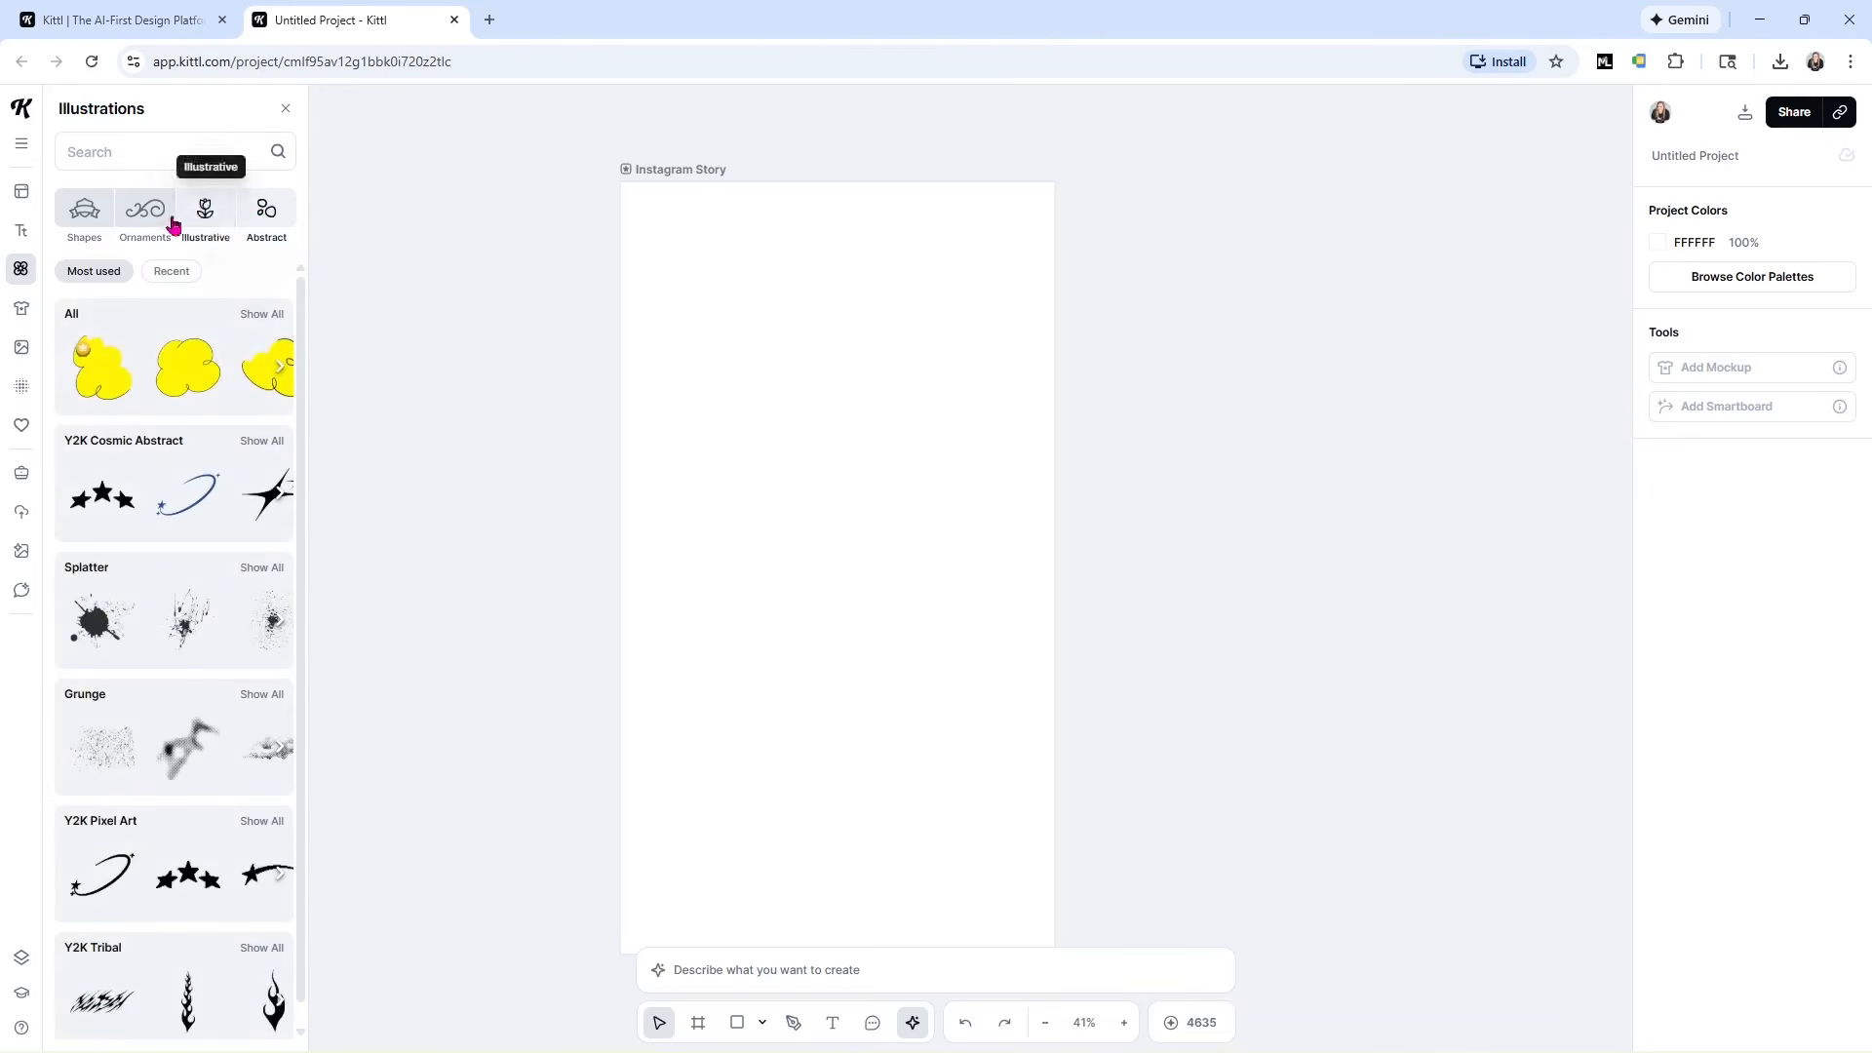
{"action": "left_click", "coordinate": [18, 309]}
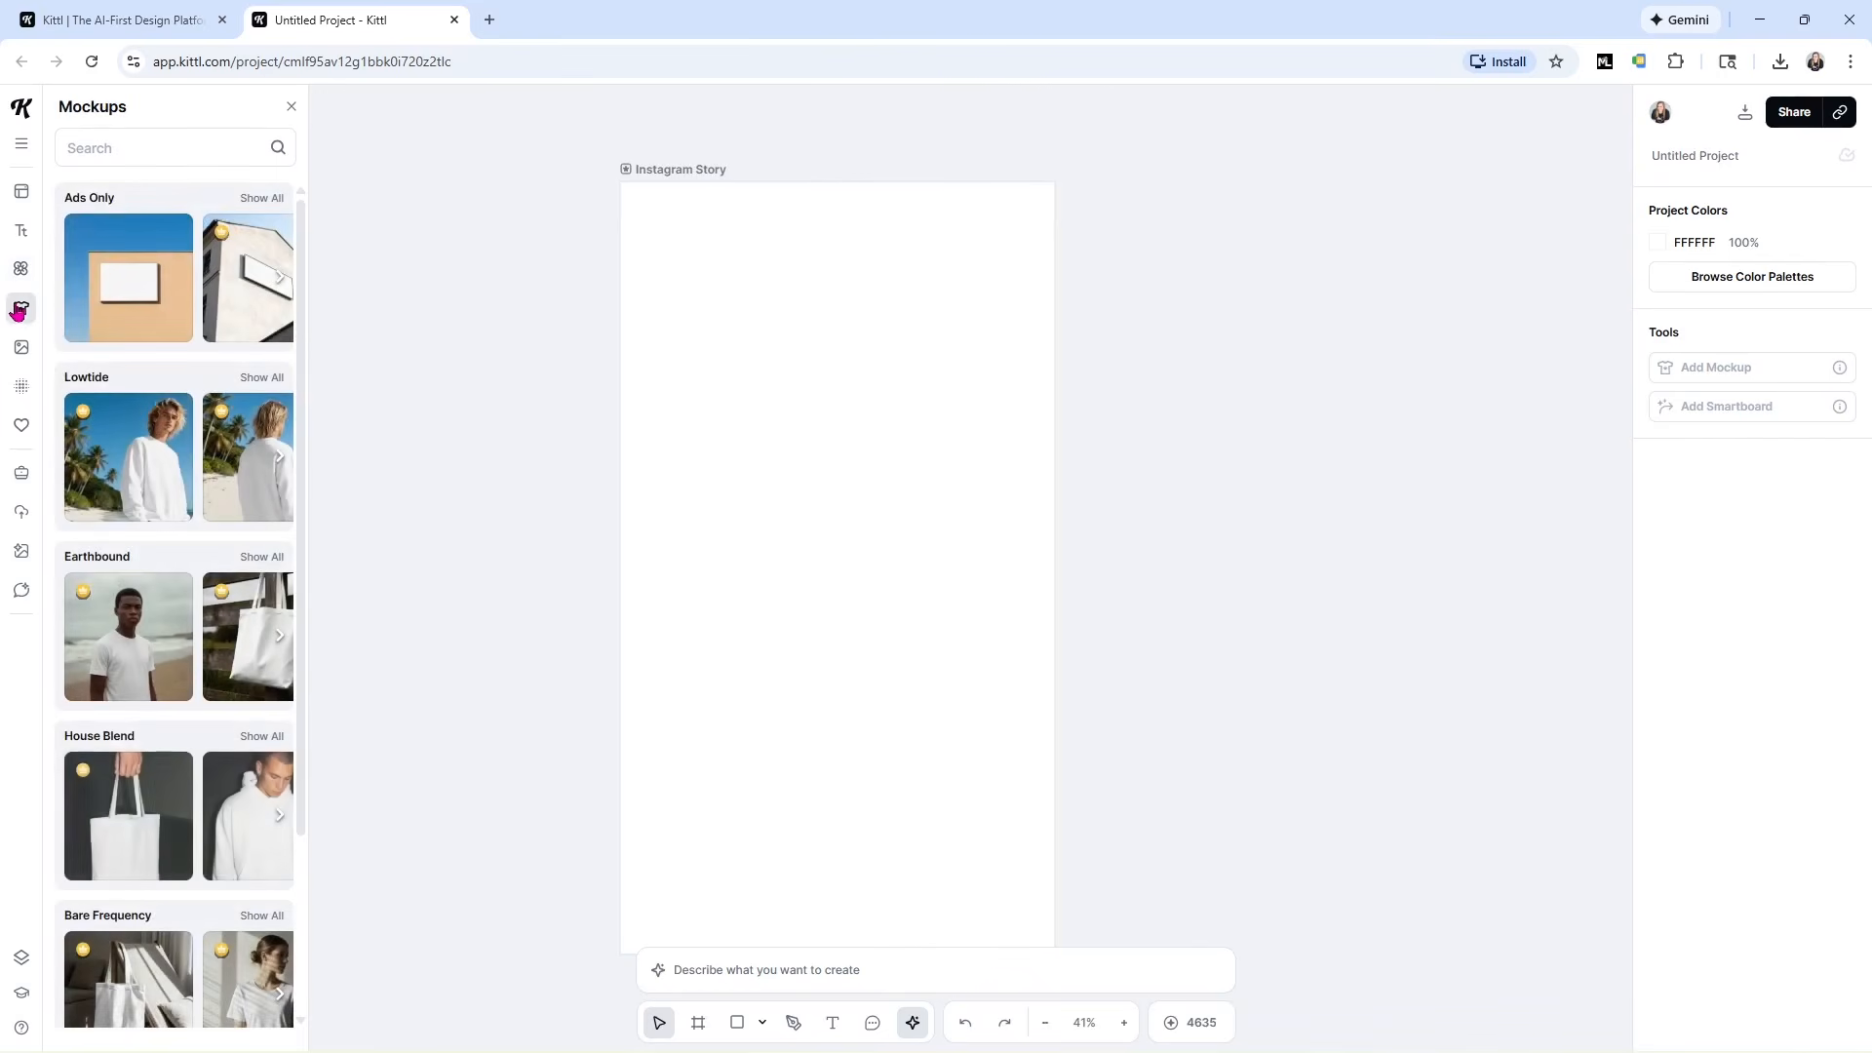
{"action": "left_click", "coordinate": [23, 351]}
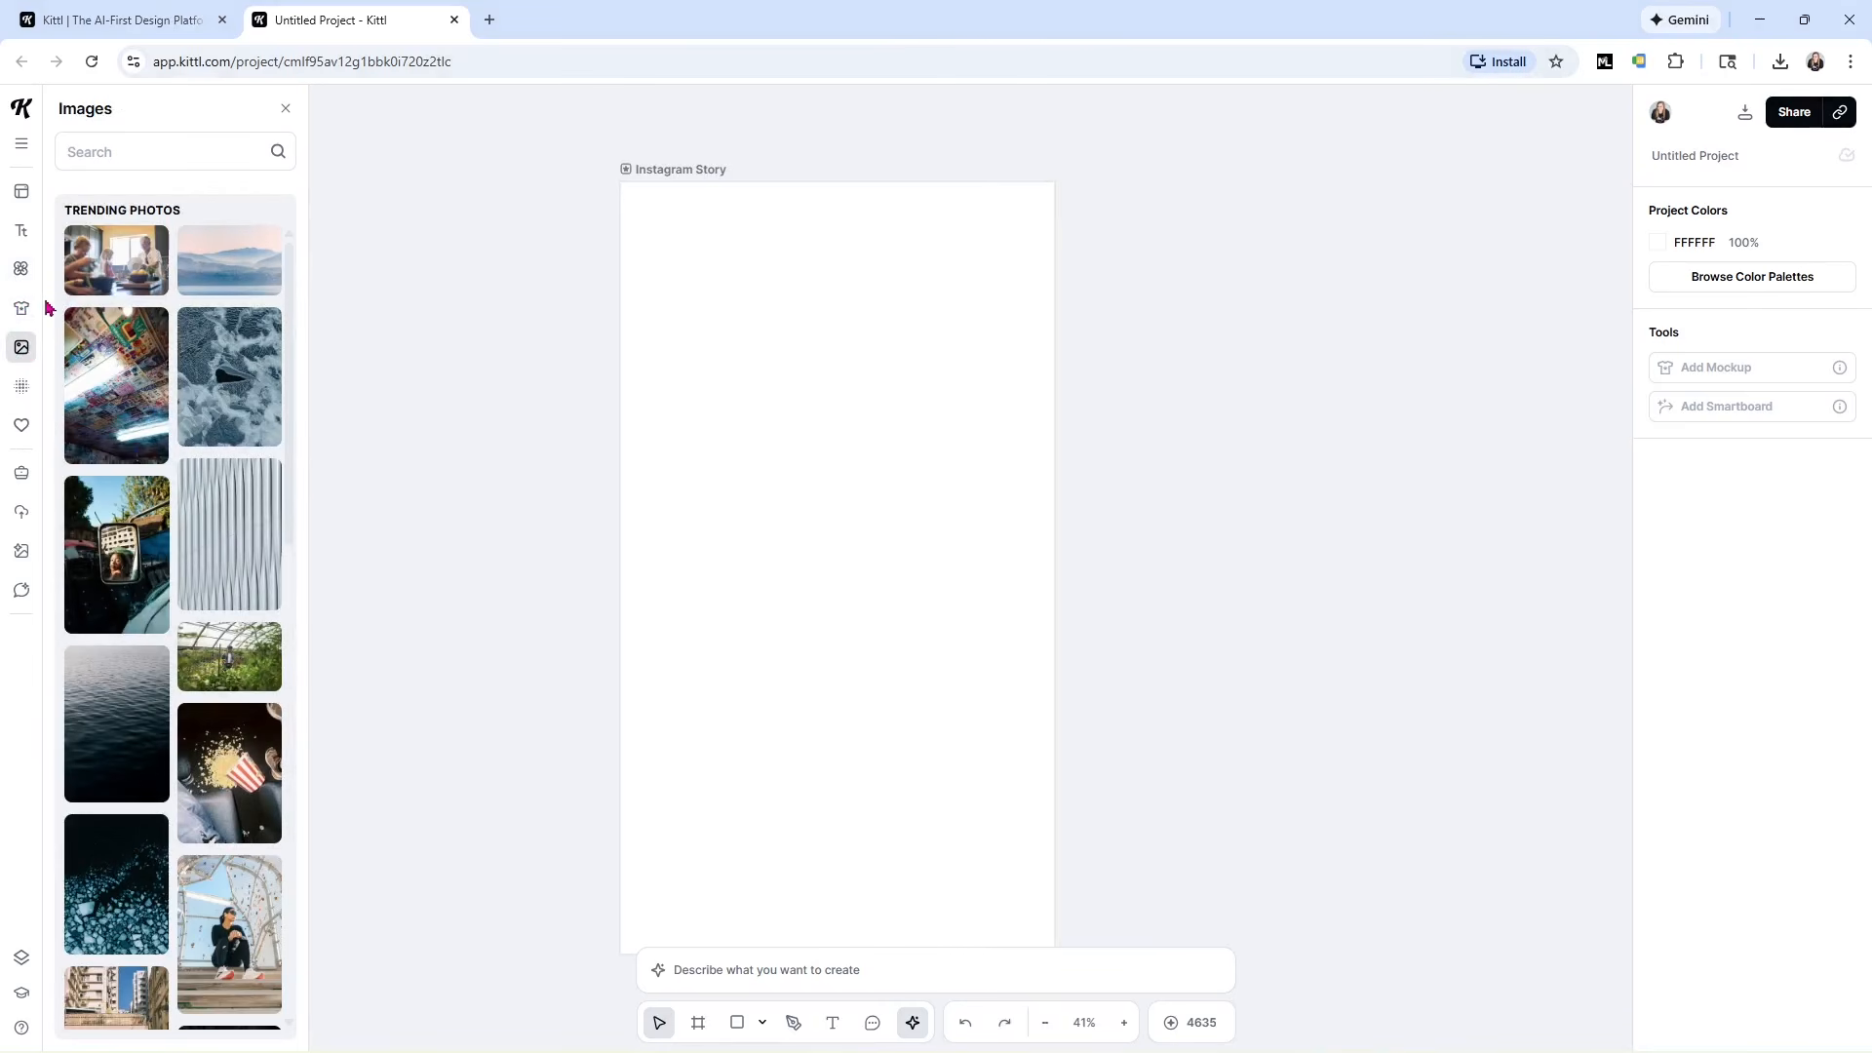
Return to the home dashboard and show the Merchandise category of the template library.
{"action": "left_click", "coordinate": [22, 114]}
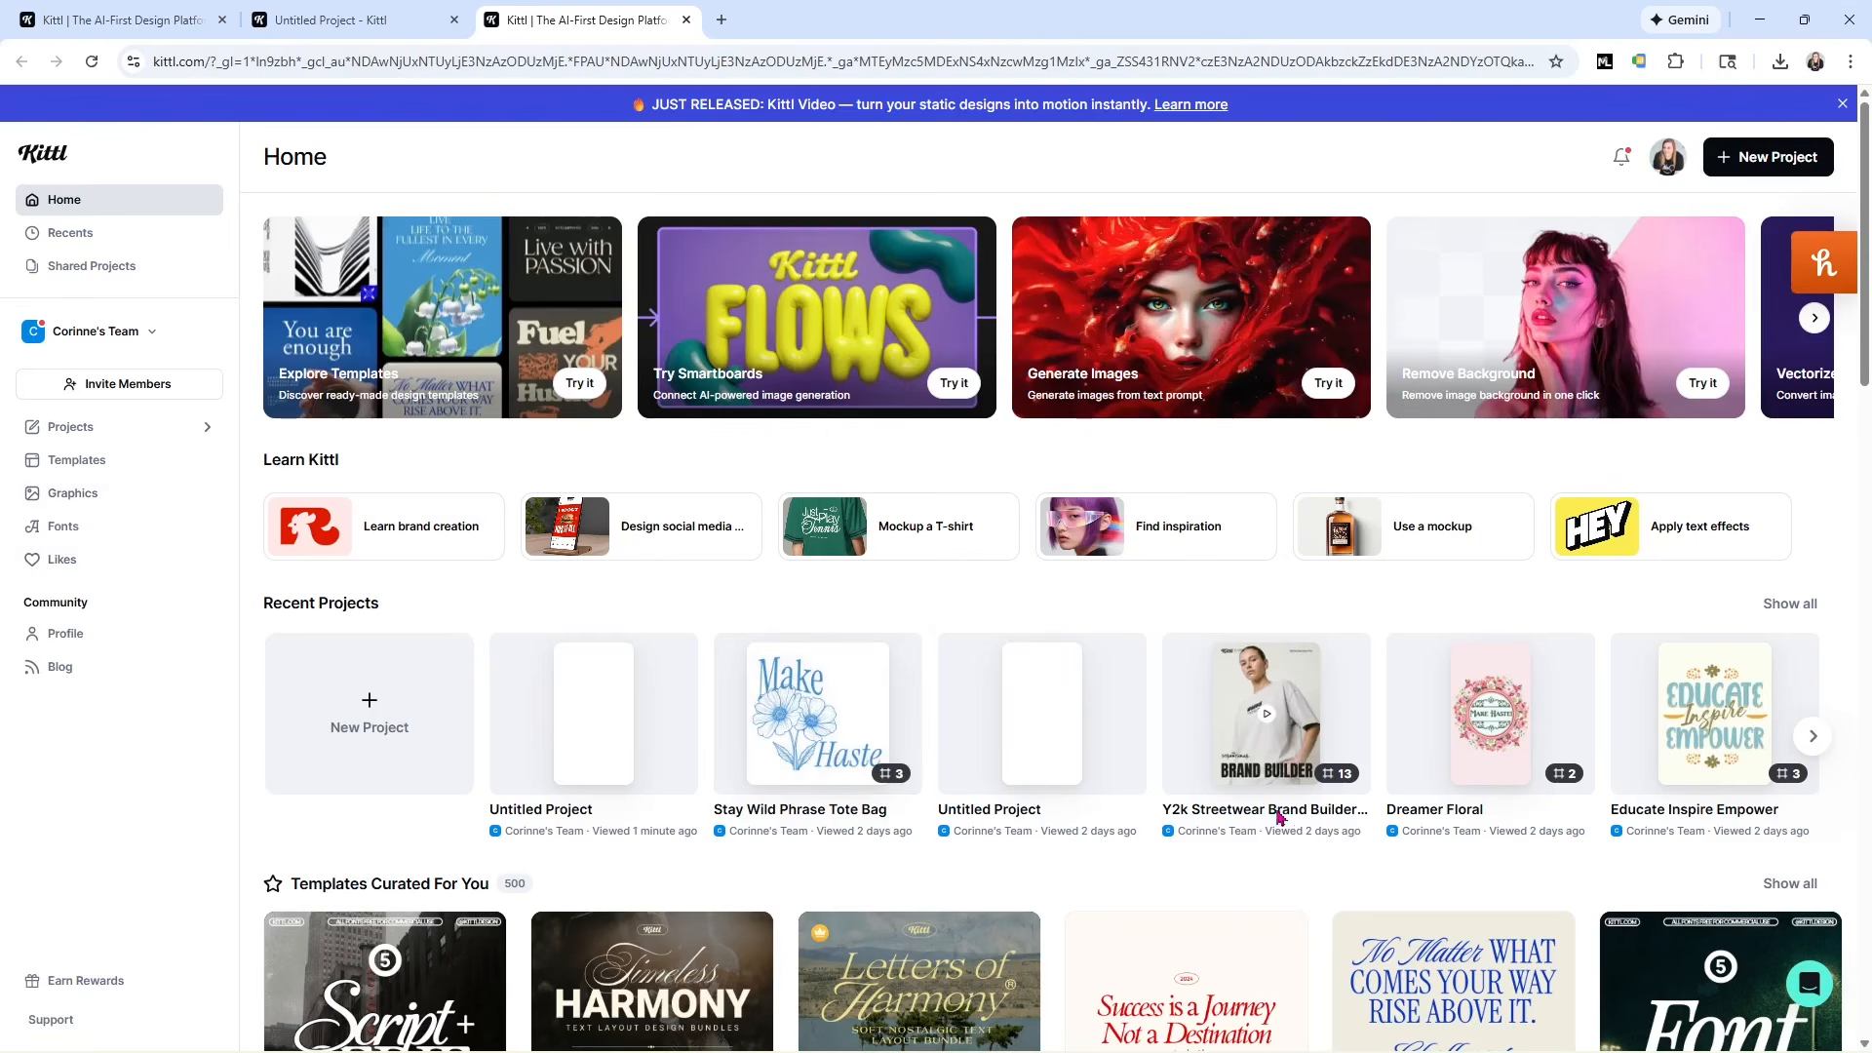
{"action": "scroll", "coordinate": [1195, 810], "scroll_direction": "down", "scroll_amount": 6}
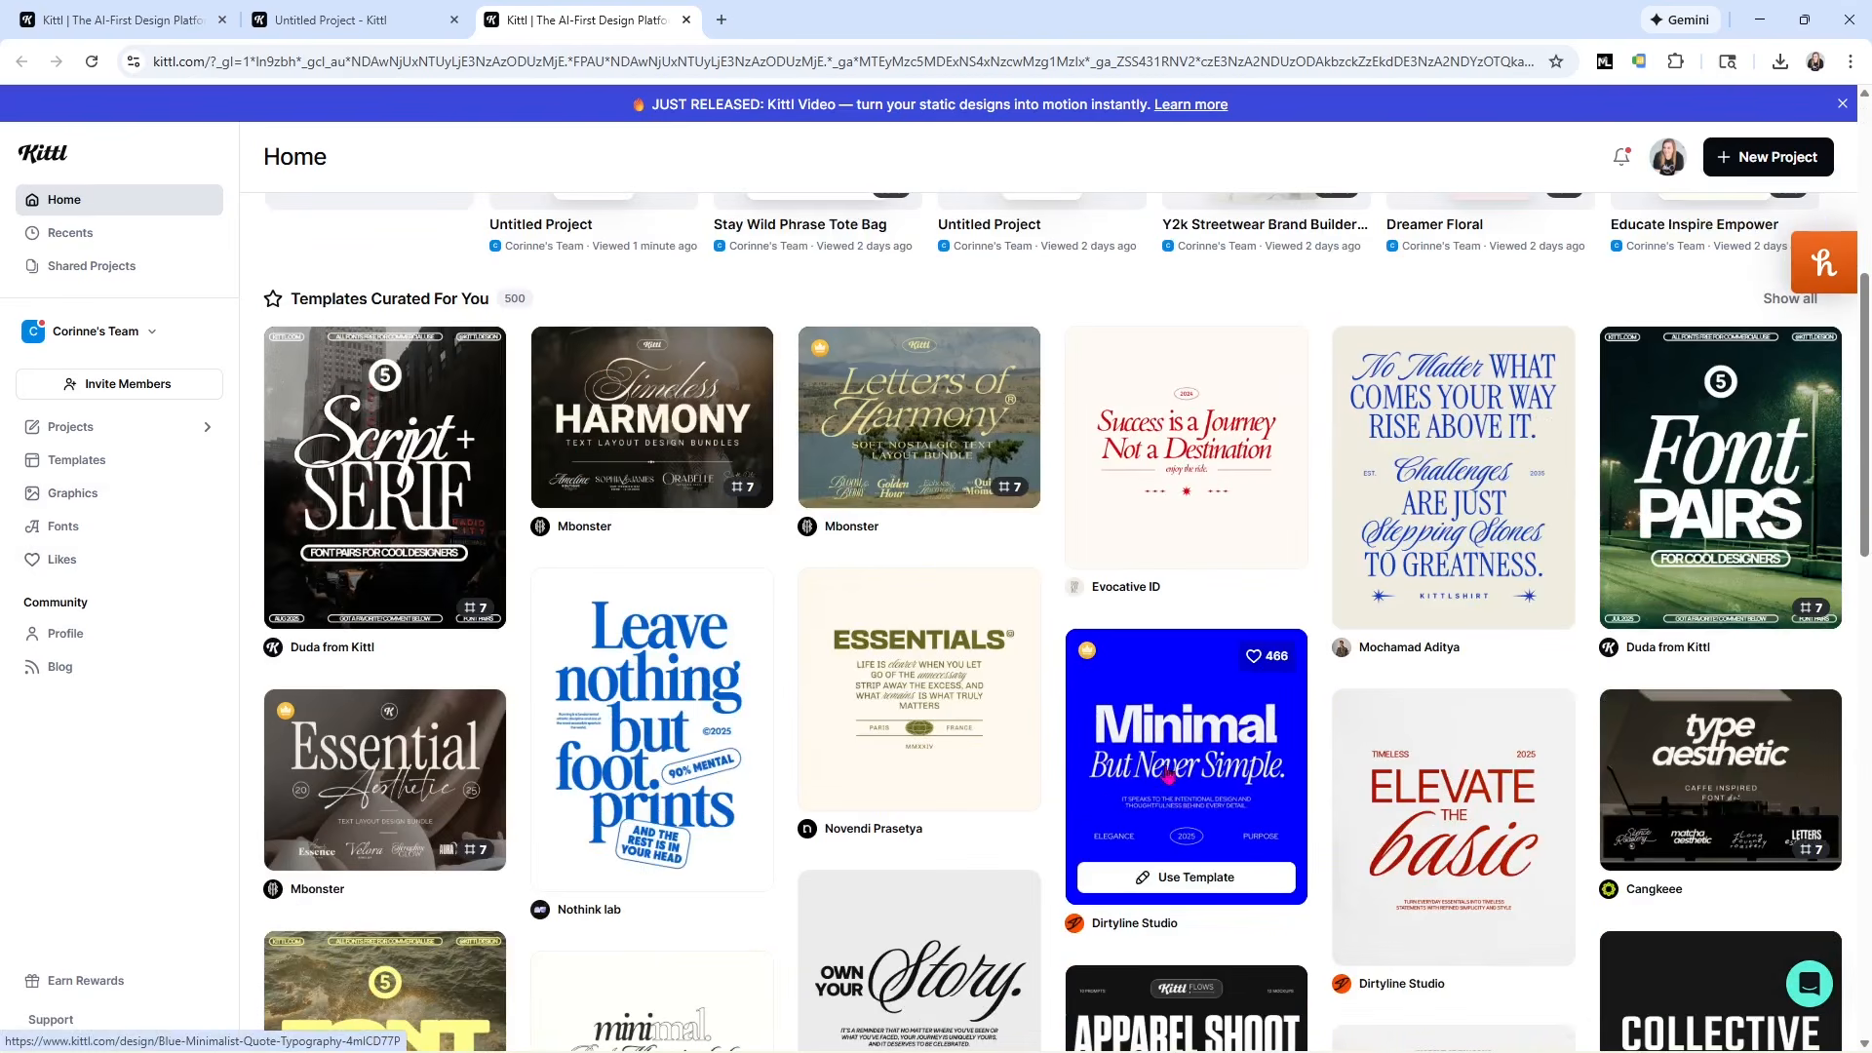
{"action": "left_click", "coordinate": [73, 464]}
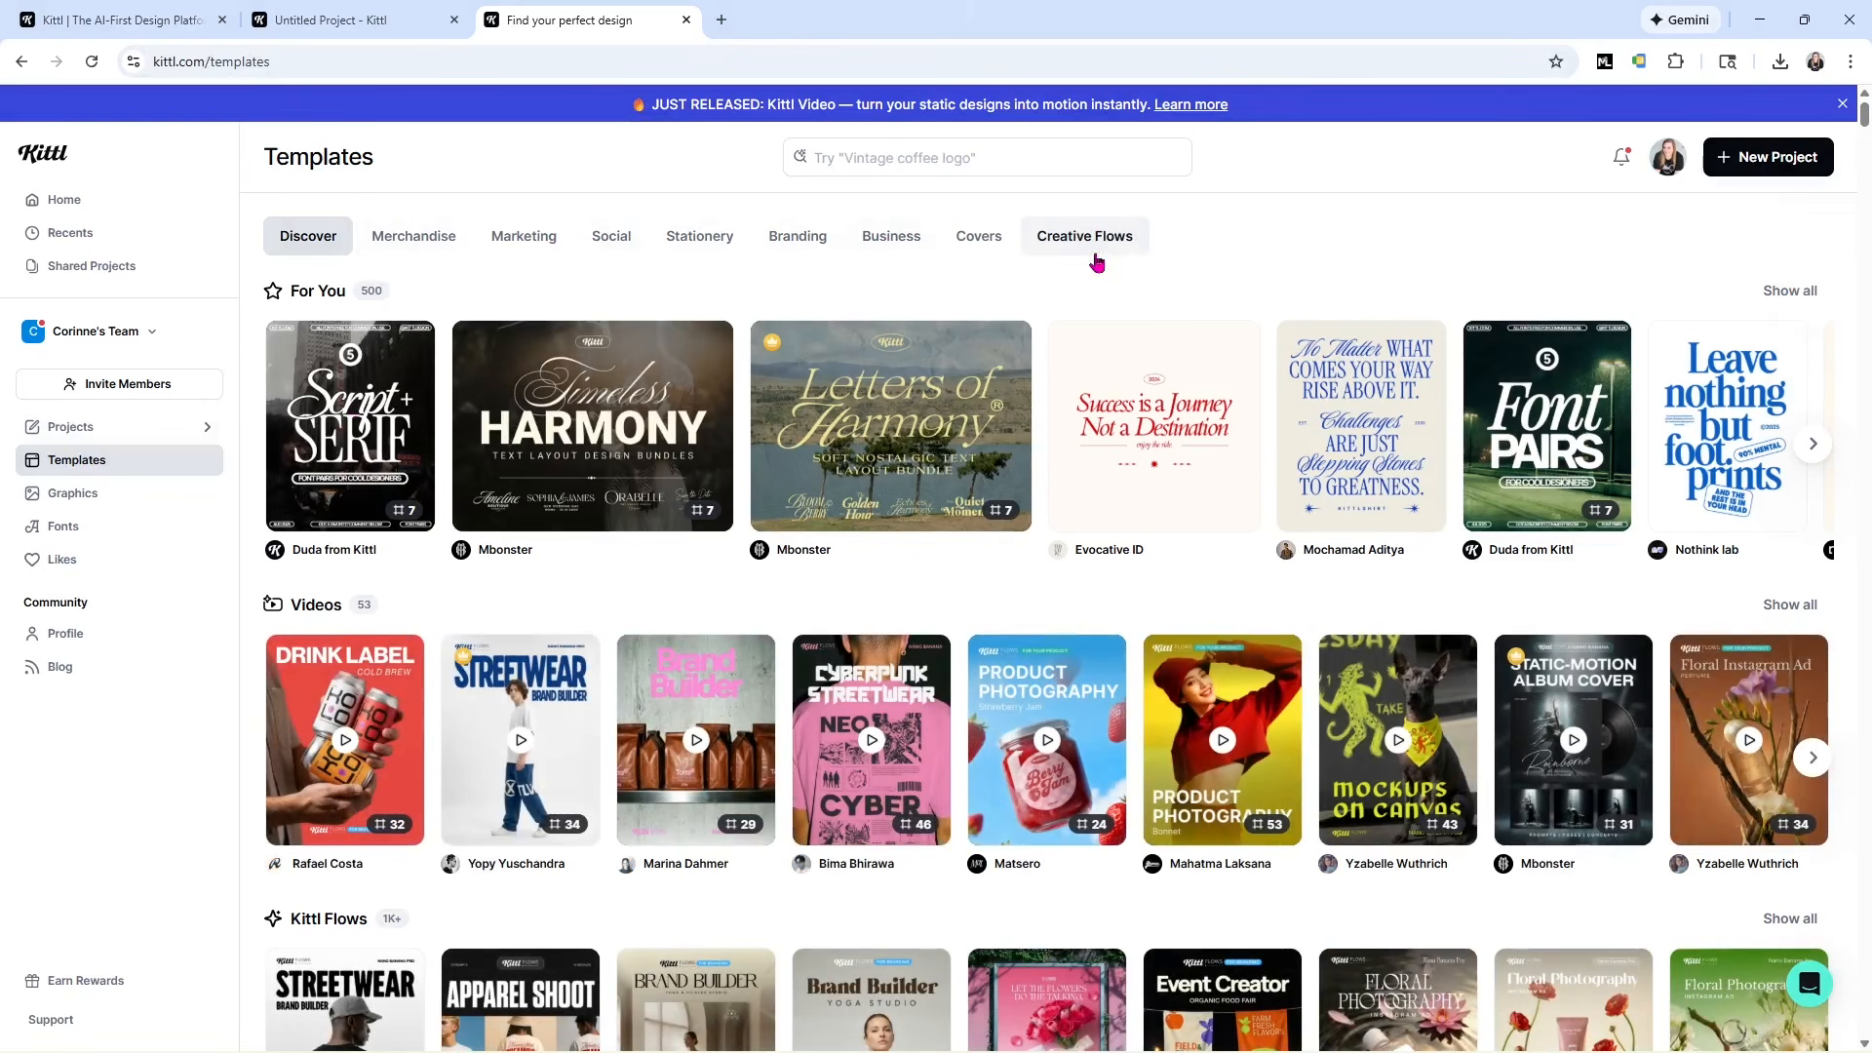
{"action": "left_click", "coordinate": [427, 245]}
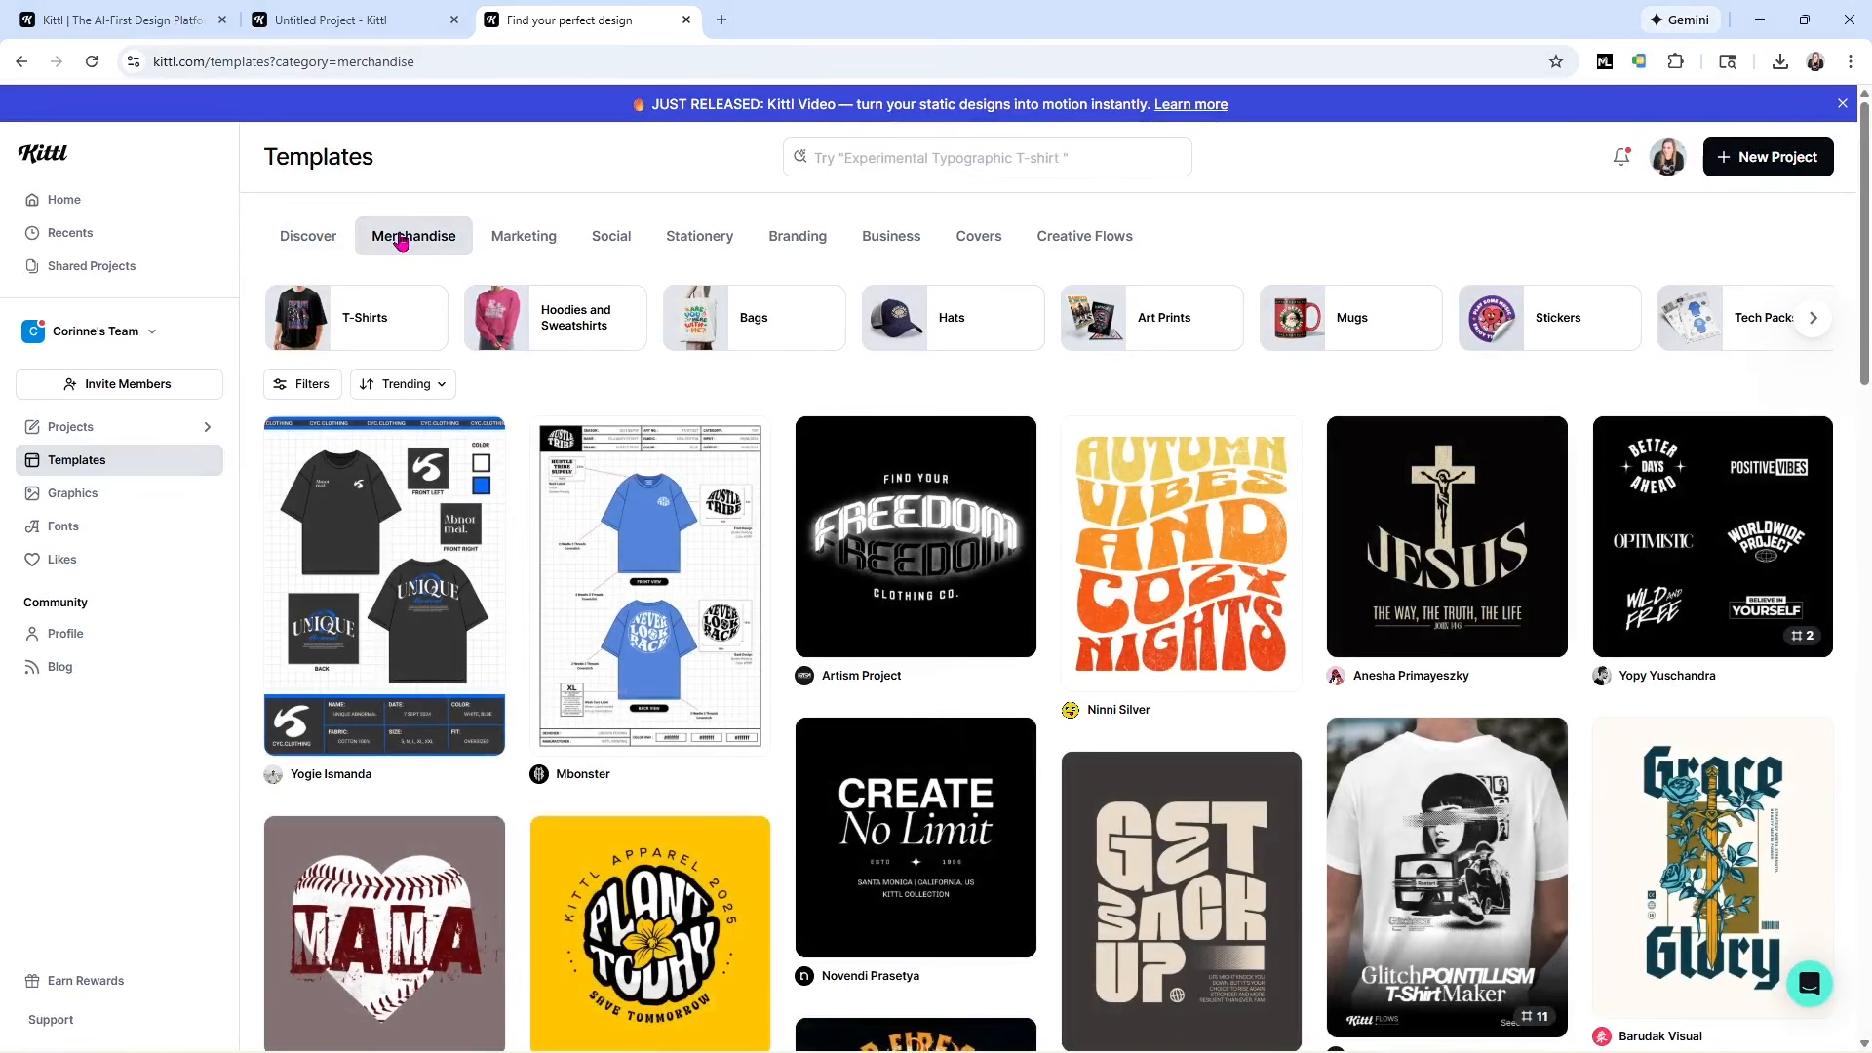
Find the pink Secret Reflections design among the merchandise templates and open it as an editable project.
{"action": "mouse_move", "coordinate": [1251, 556]}
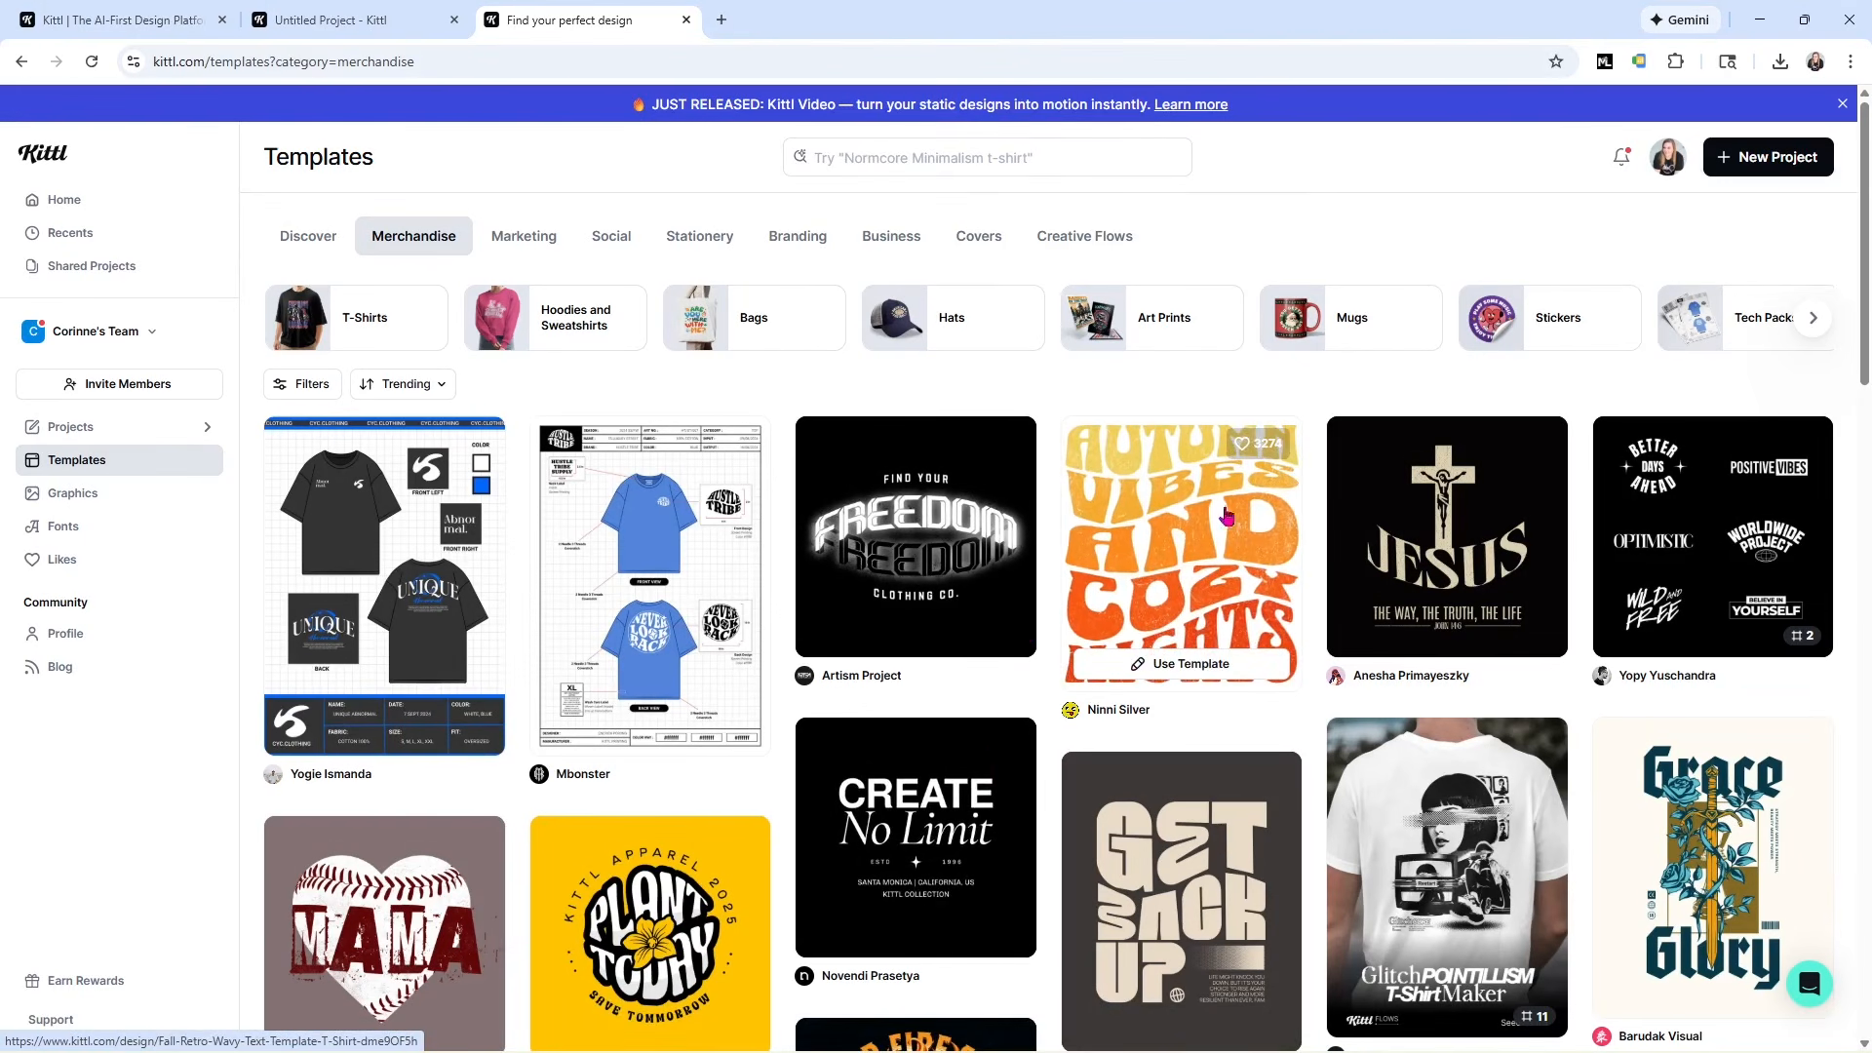
{"action": "scroll", "coordinate": [1219, 488], "scroll_direction": "down", "scroll_amount": 1}
{"action": "scroll", "coordinate": [1218, 484], "scroll_direction": "down", "scroll_amount": 5}
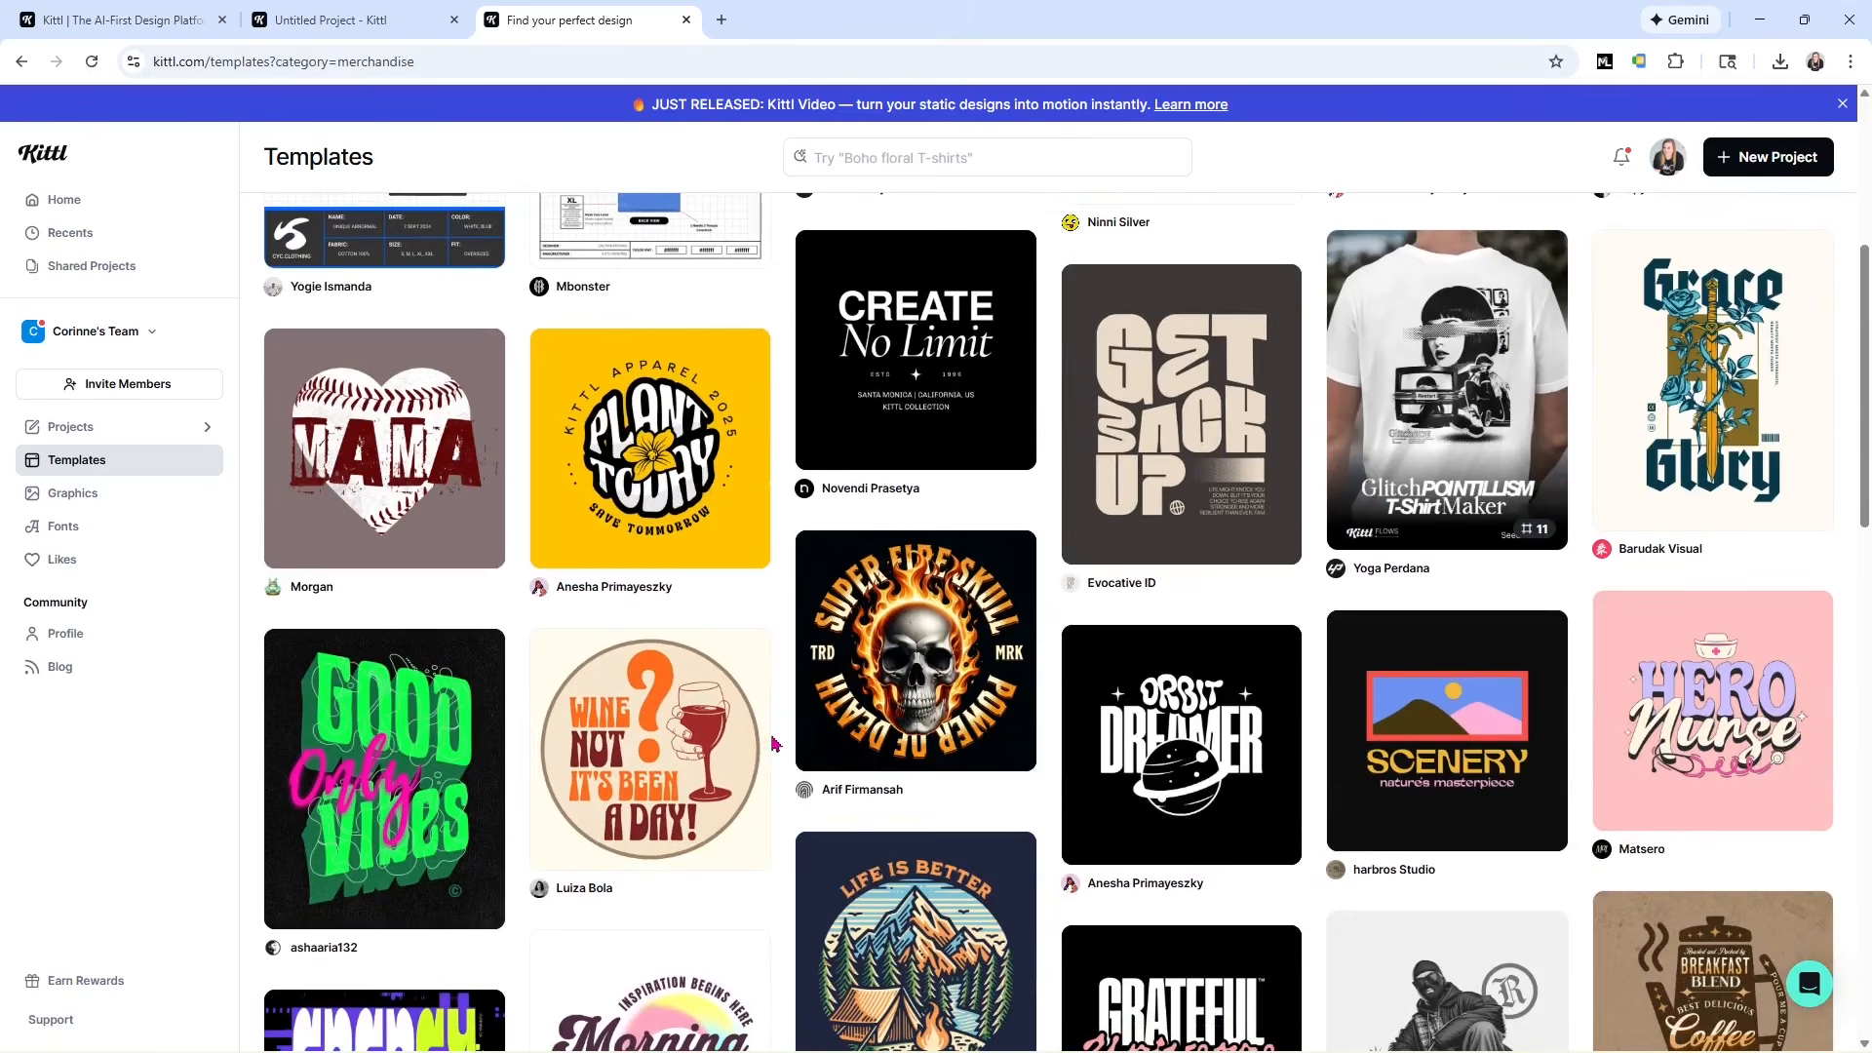
{"action": "scroll", "coordinate": [775, 746], "scroll_direction": "down", "scroll_amount": 4}
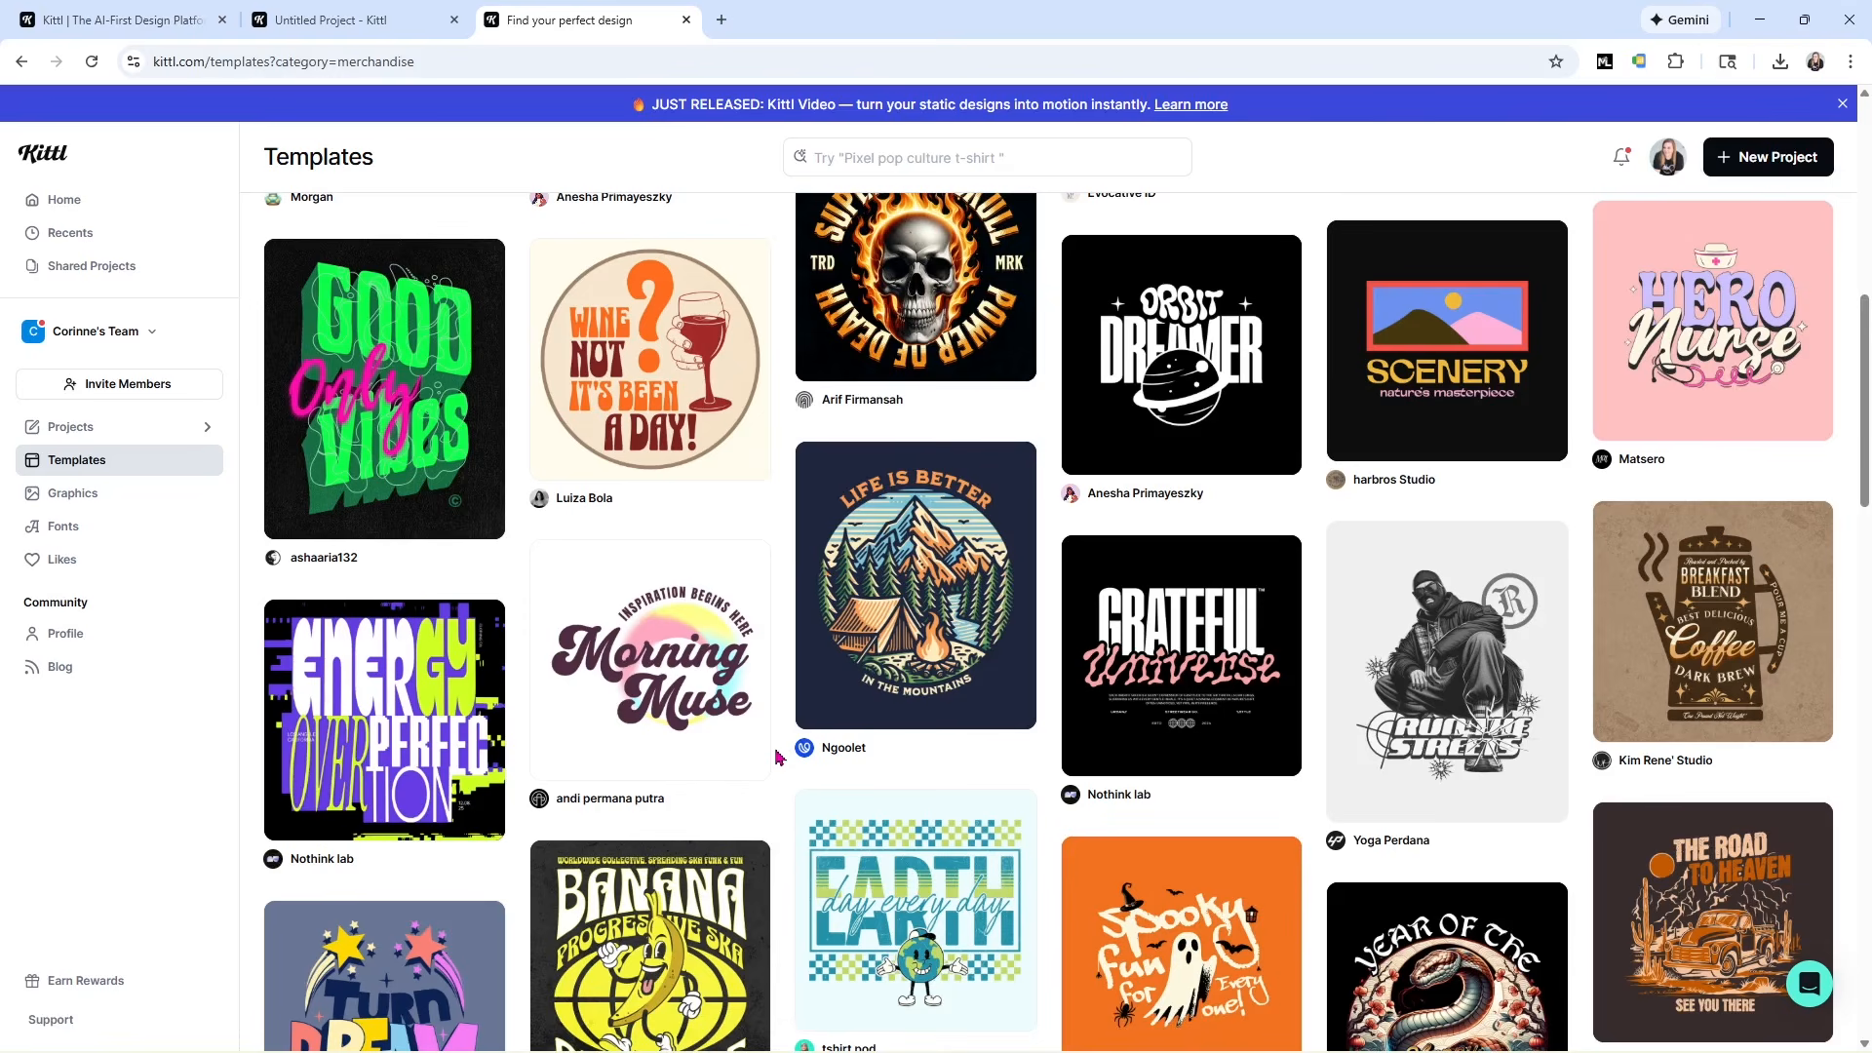
{"action": "scroll", "coordinate": [778, 756], "scroll_direction": "down", "scroll_amount": 5}
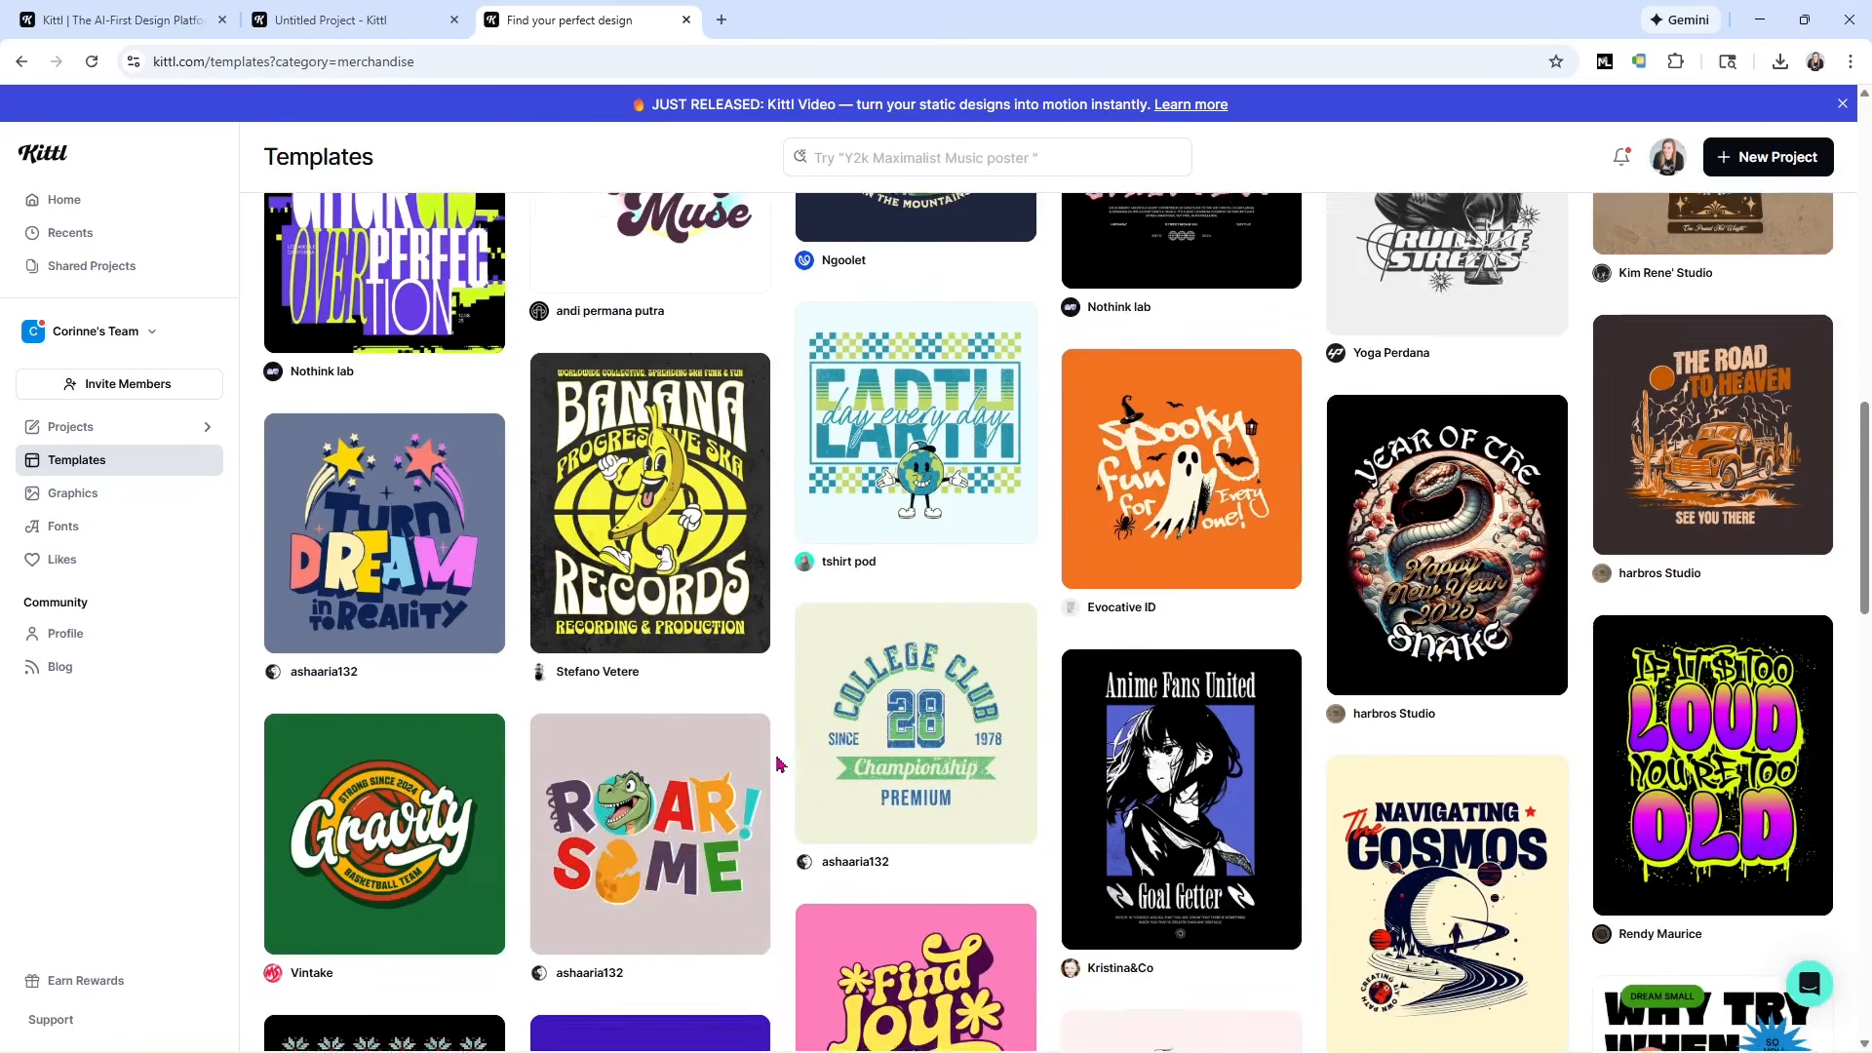
{"action": "scroll", "coordinate": [778, 764], "scroll_direction": "down", "scroll_amount": 7}
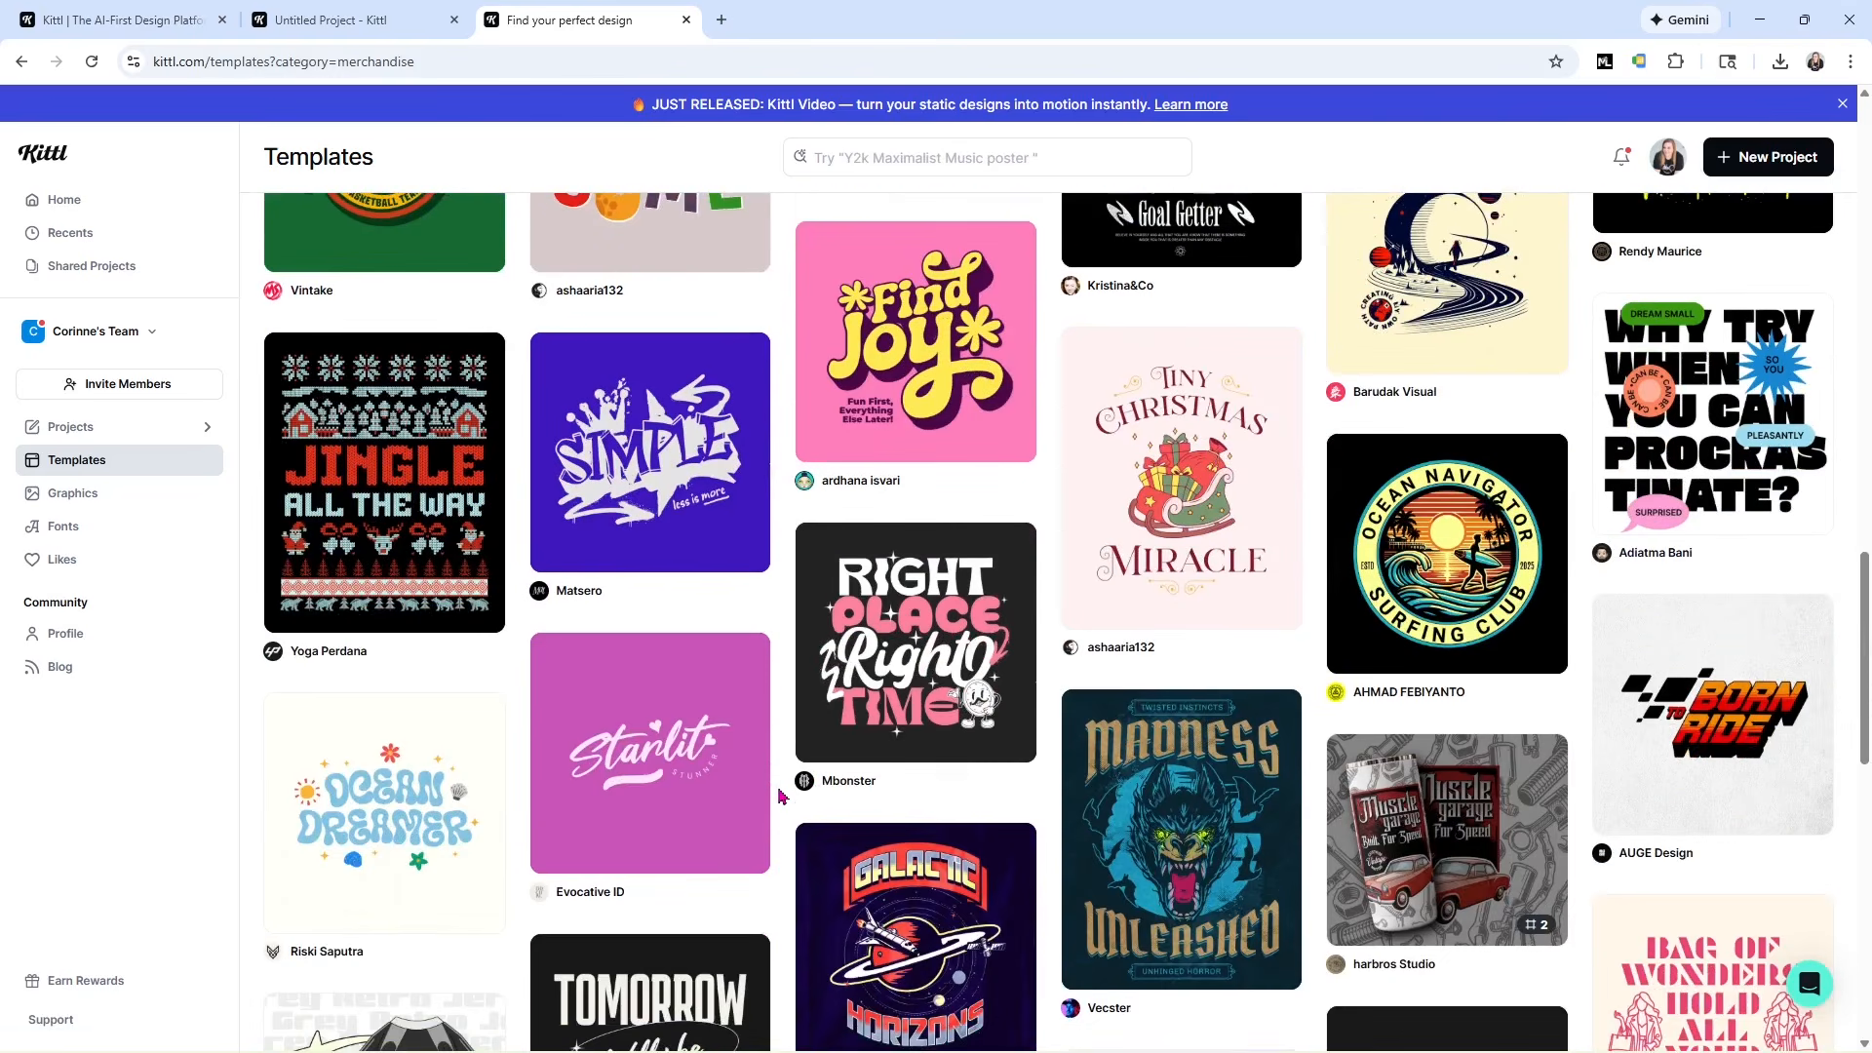
{"action": "scroll", "coordinate": [780, 797], "scroll_direction": "down", "scroll_amount": 7}
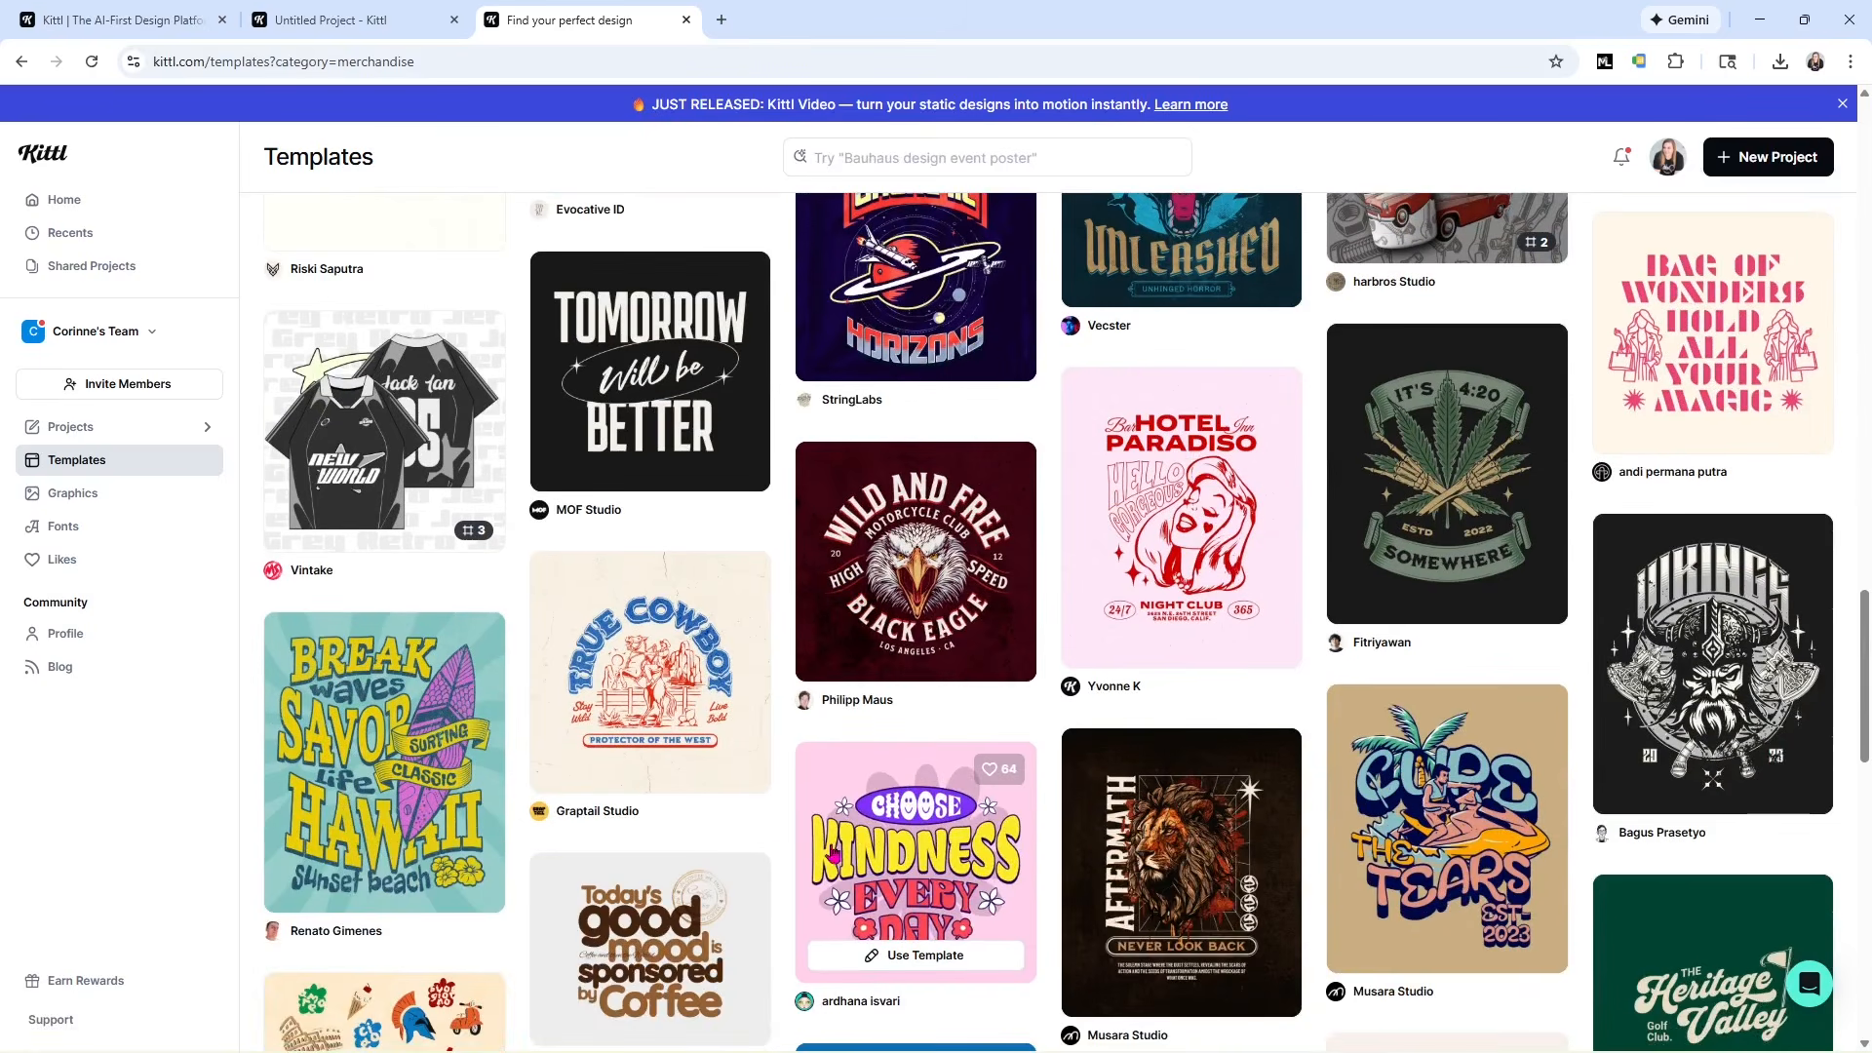
{"action": "scroll", "coordinate": [834, 855], "scroll_direction": "down", "scroll_amount": 5}
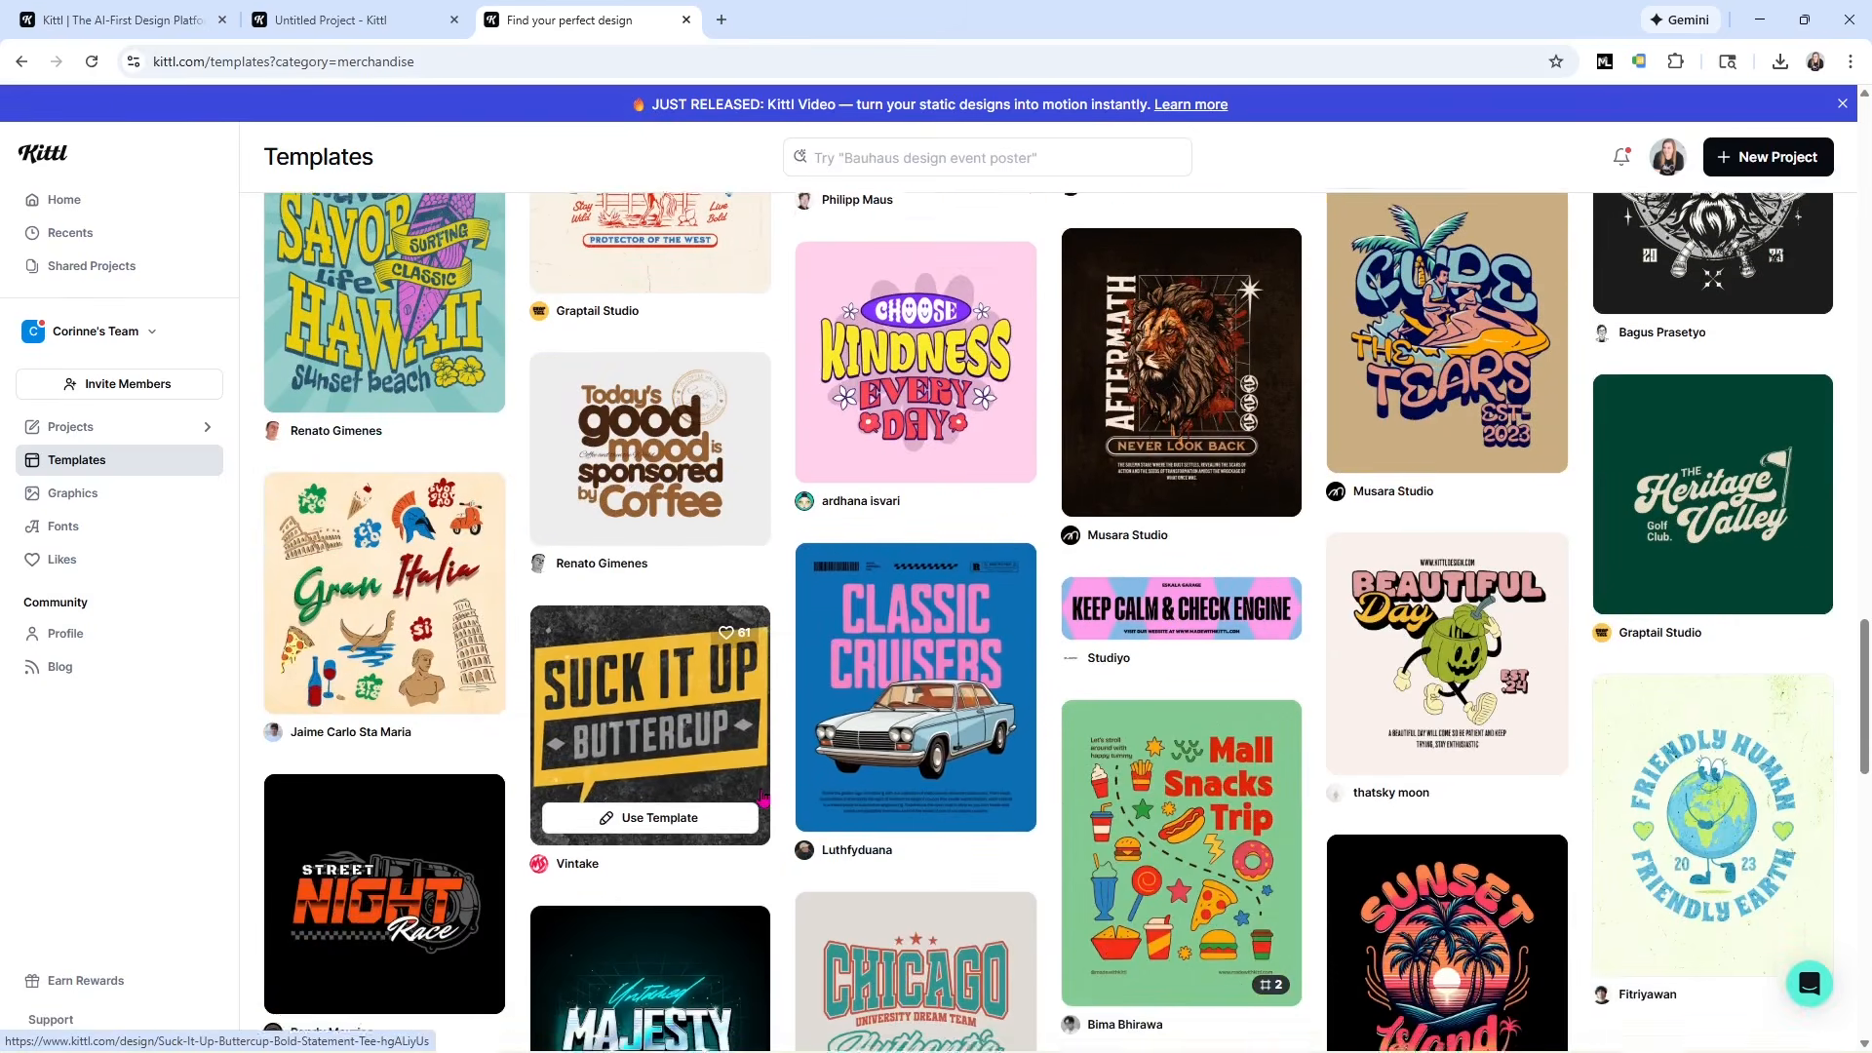
{"action": "scroll", "coordinate": [763, 800], "scroll_direction": "down", "scroll_amount": 6}
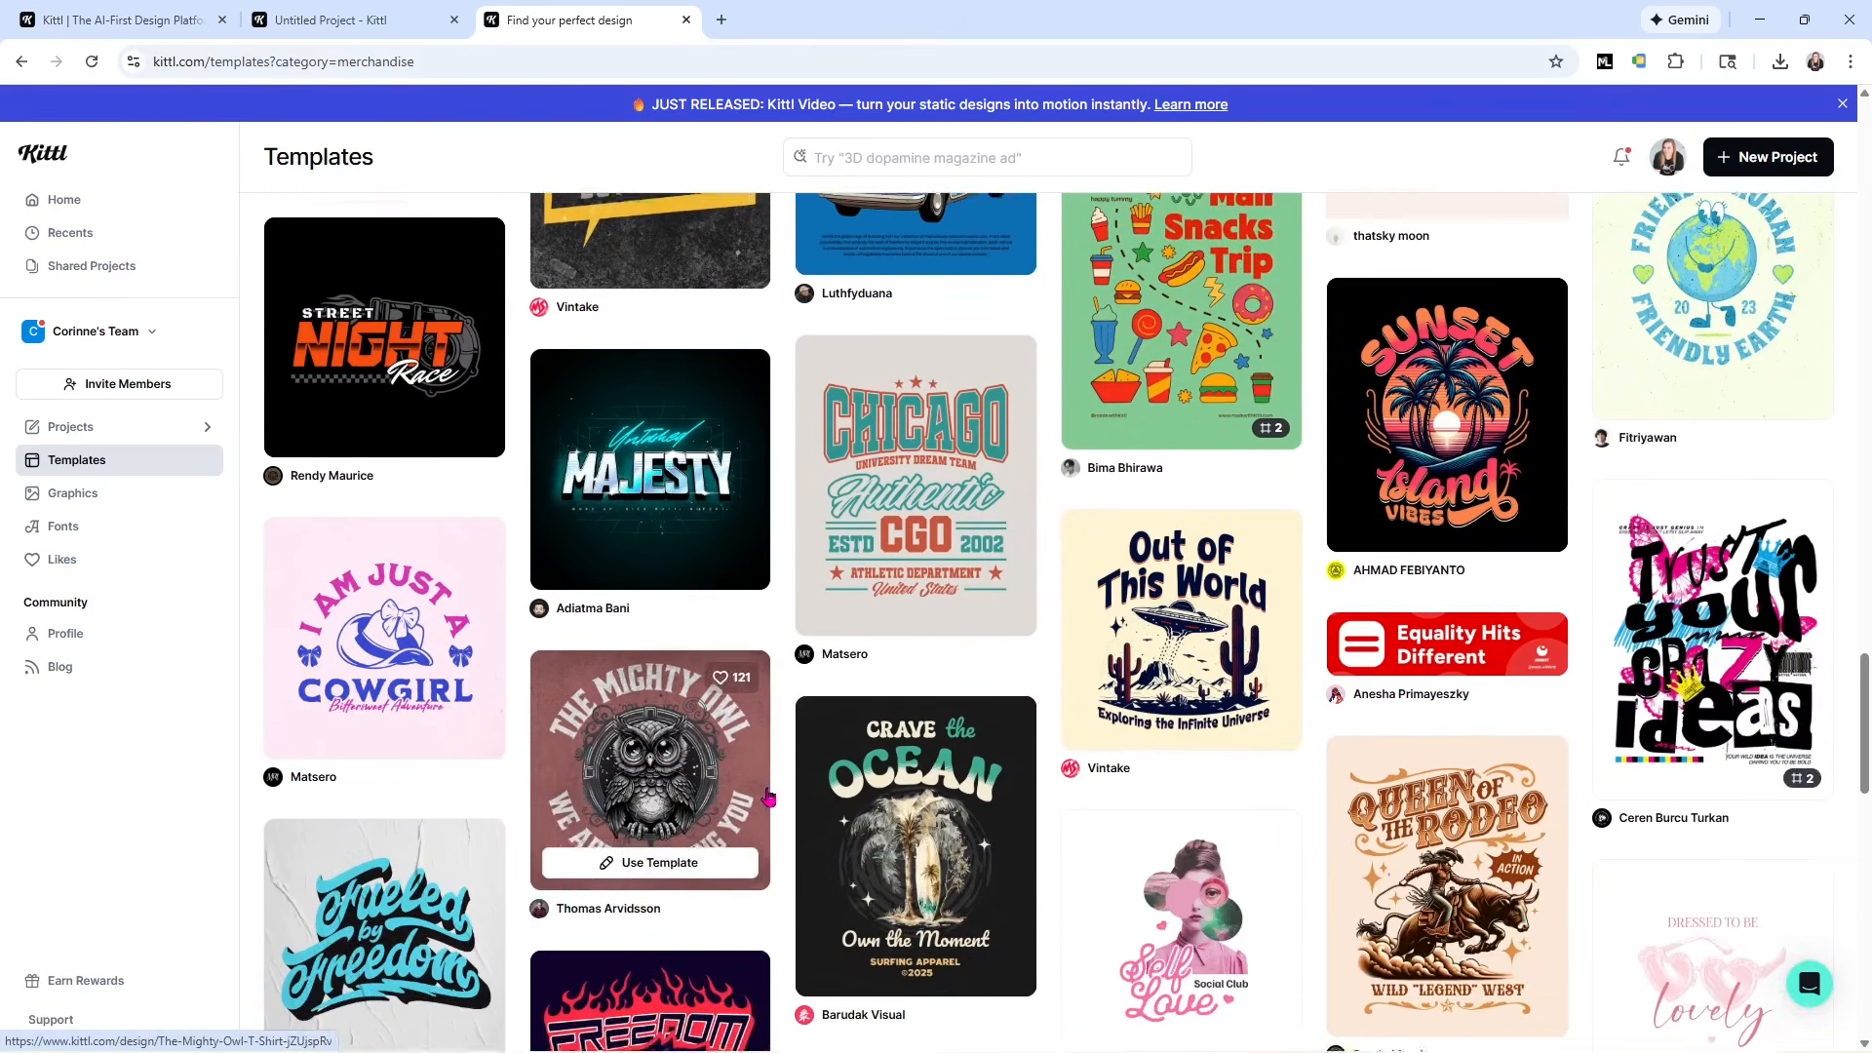
{"action": "scroll", "coordinate": [767, 797], "scroll_direction": "down", "scroll_amount": 2}
{"action": "scroll", "coordinate": [780, 828], "scroll_direction": "down", "scroll_amount": 9}
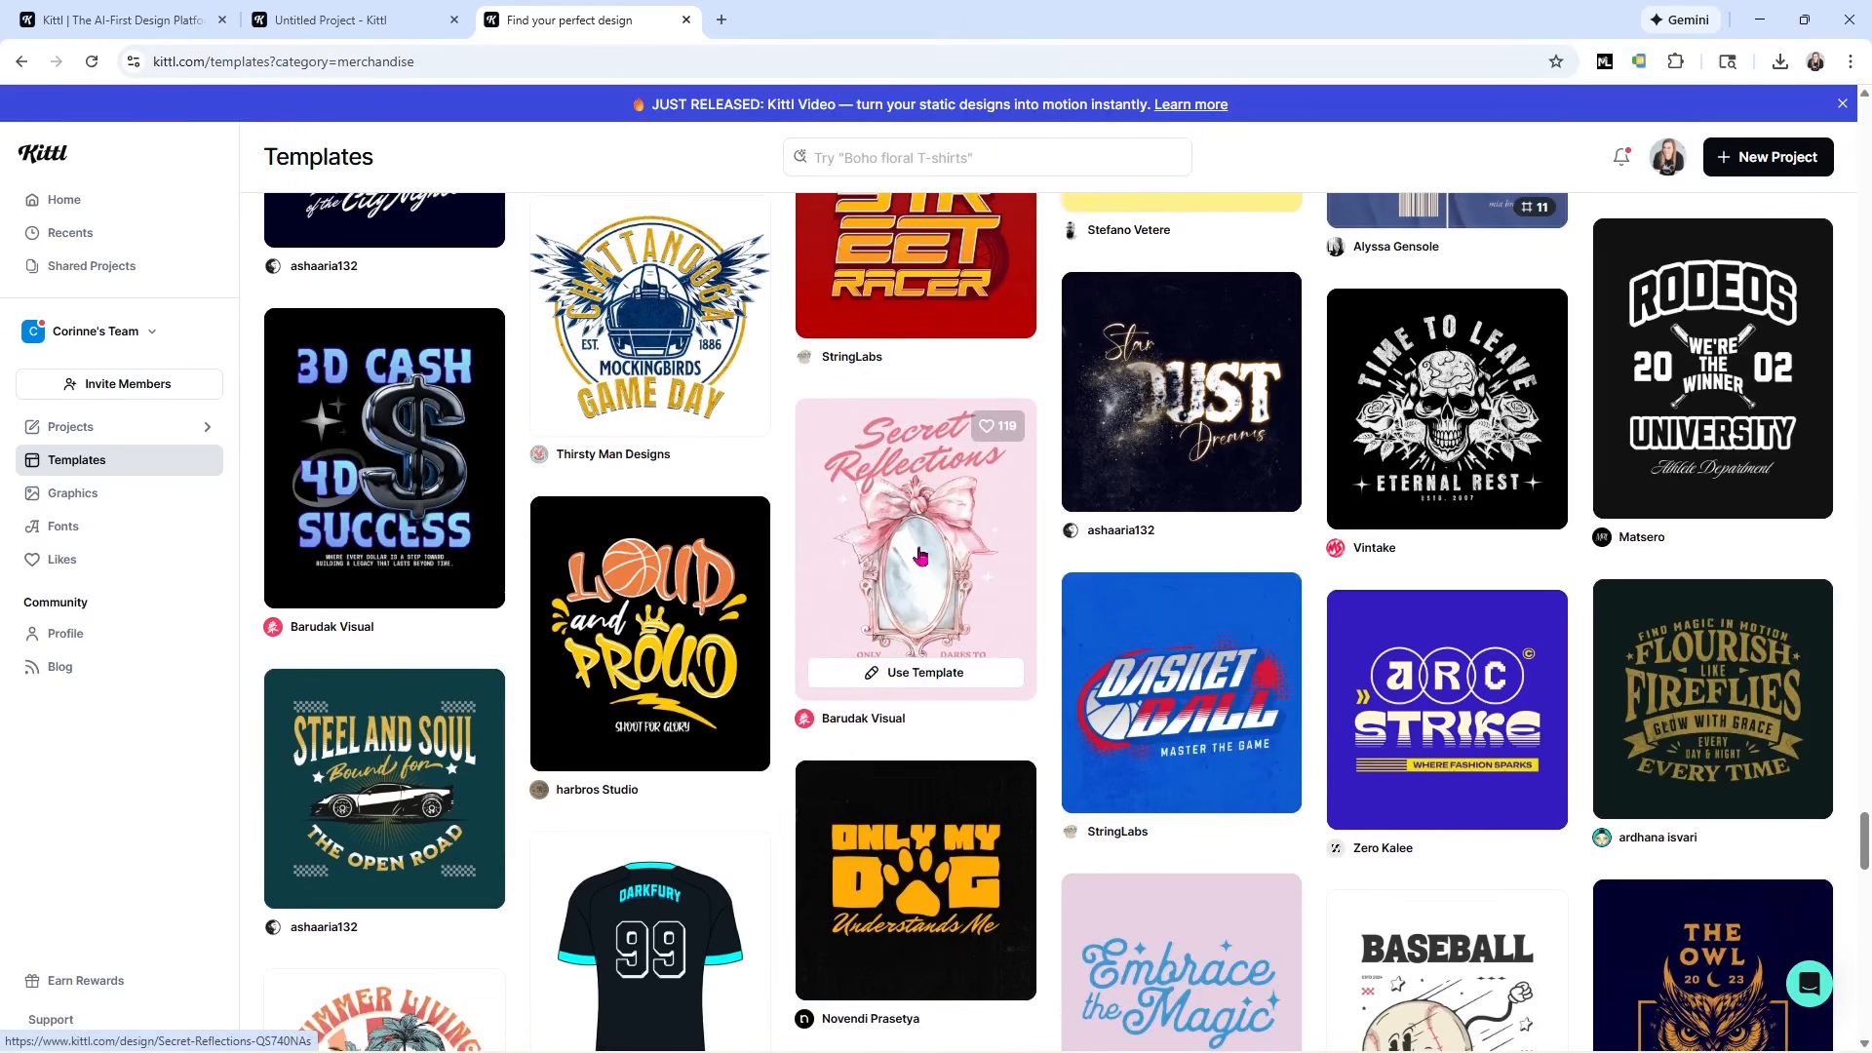
{"action": "left_click", "coordinate": [894, 676]}
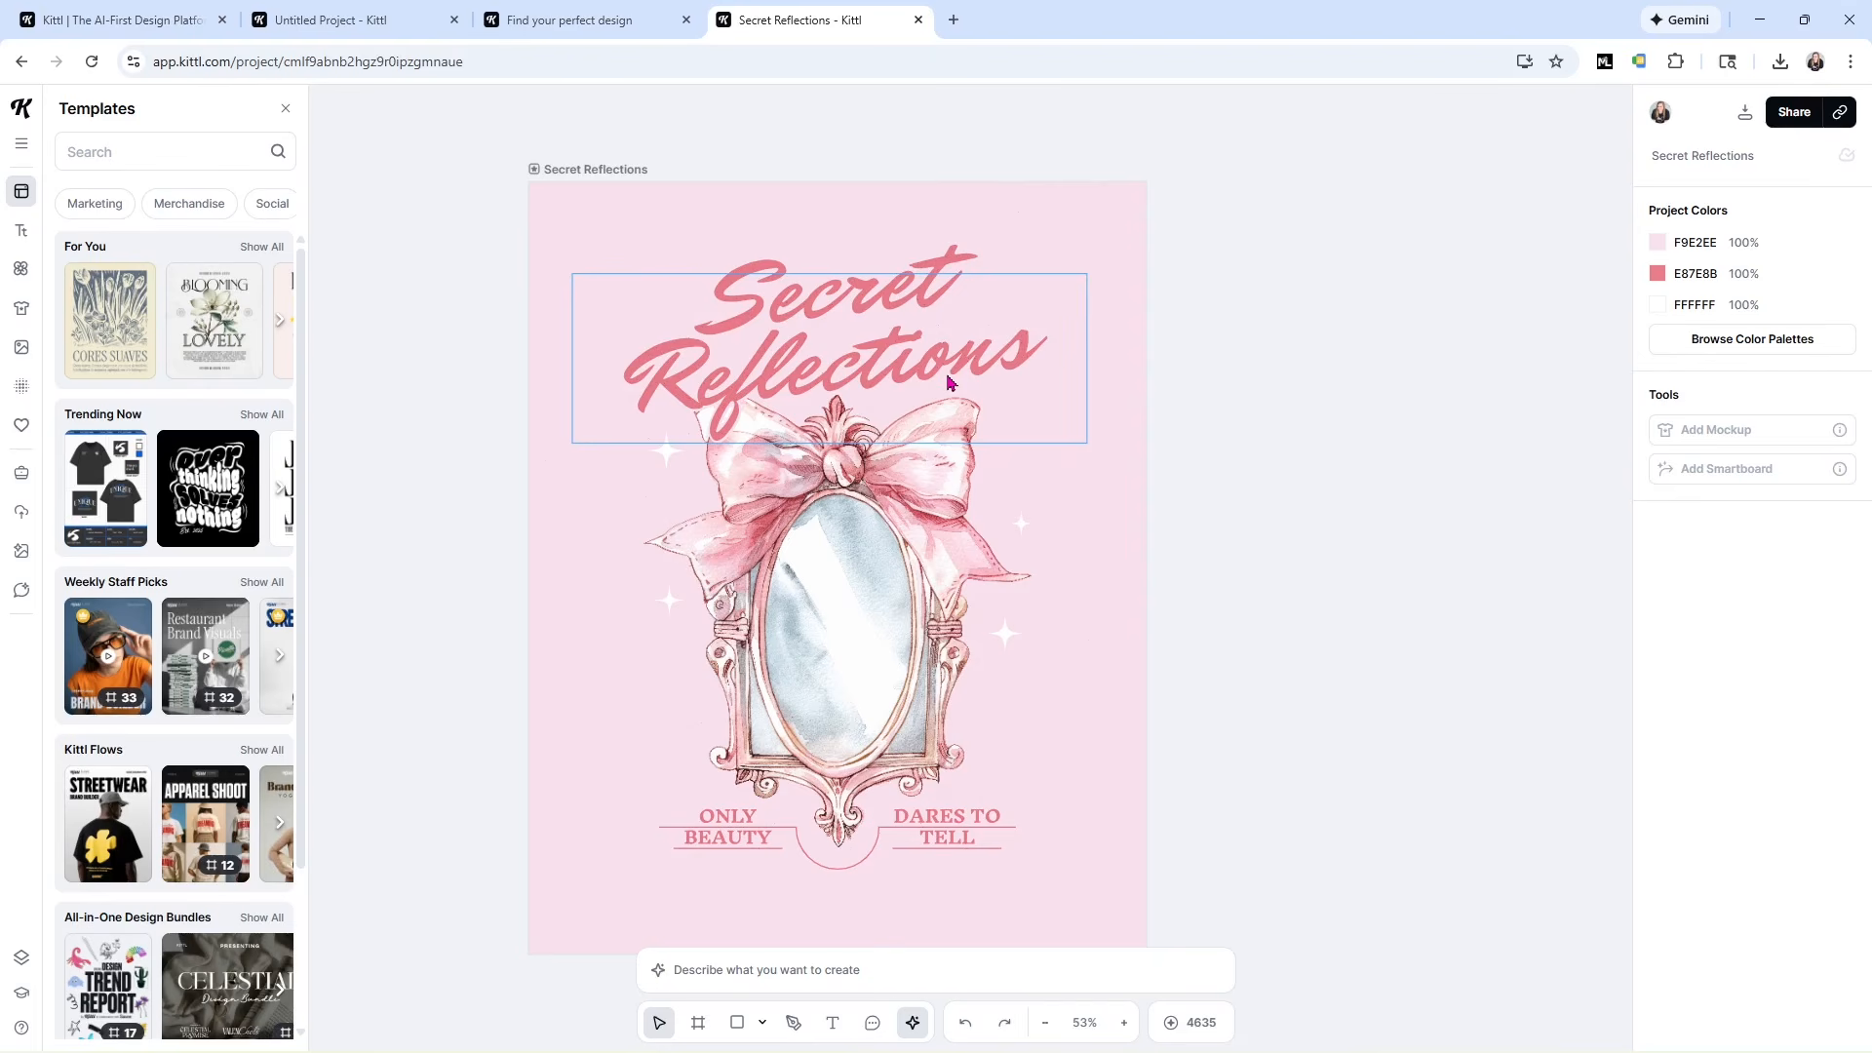
Delete the group of white sparkles around the mirror illustration.
{"action": "left_click", "coordinate": [671, 455]}
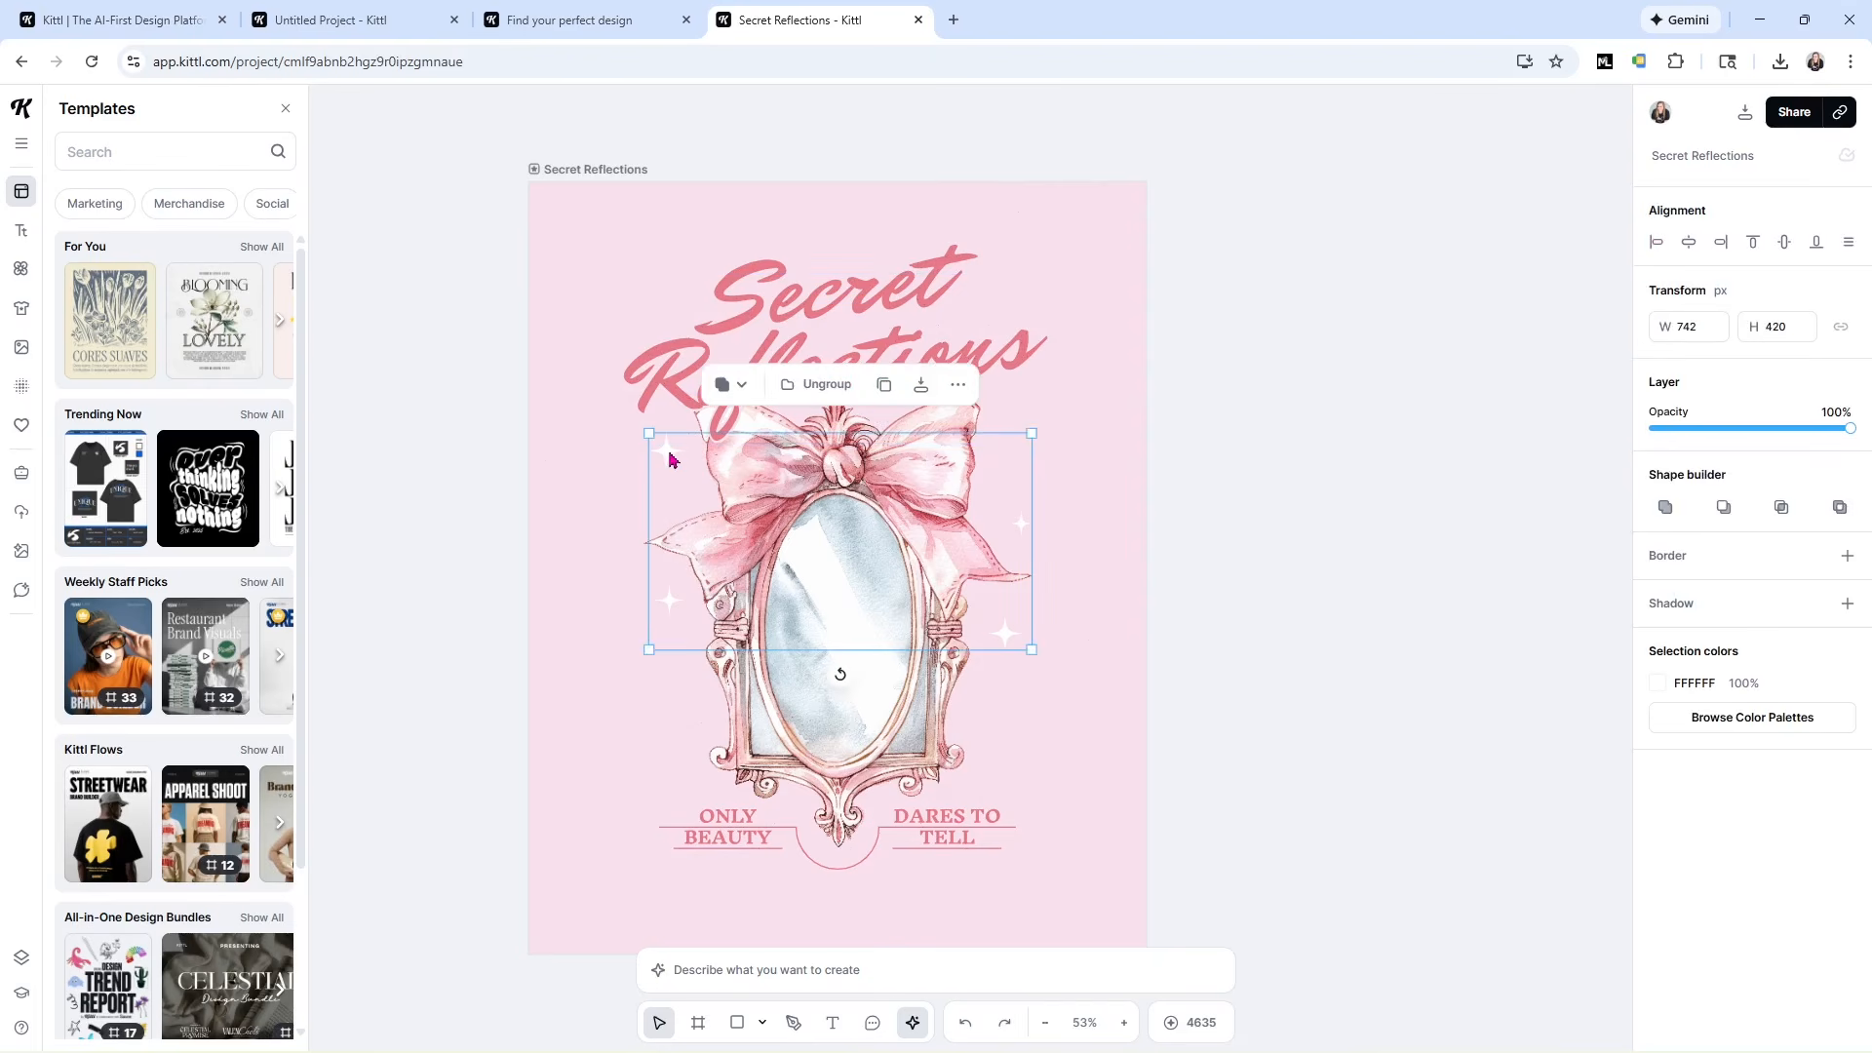
{"action": "key", "text": "Escape"}
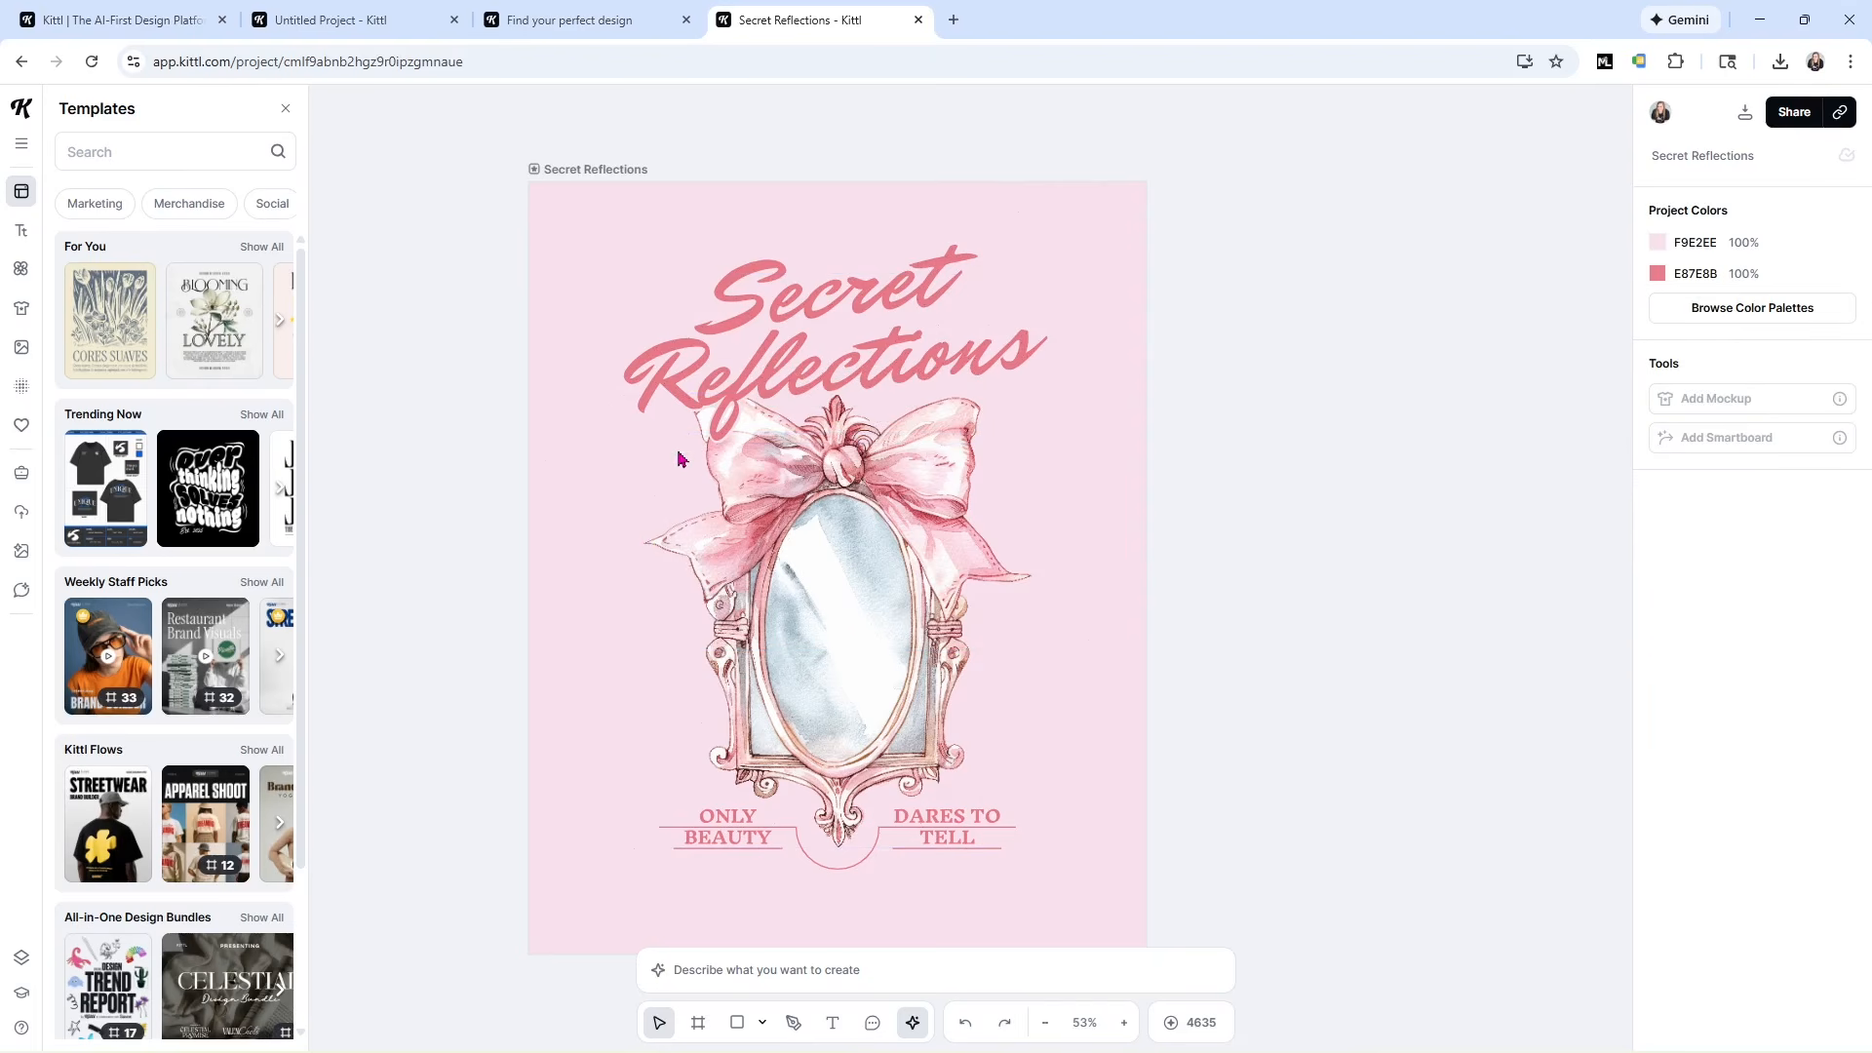
Replace the headline's first line, "Secret", with "In a world".
{"action": "double_click", "coordinate": [855, 300]}
{"action": "type", "text": "in a"}
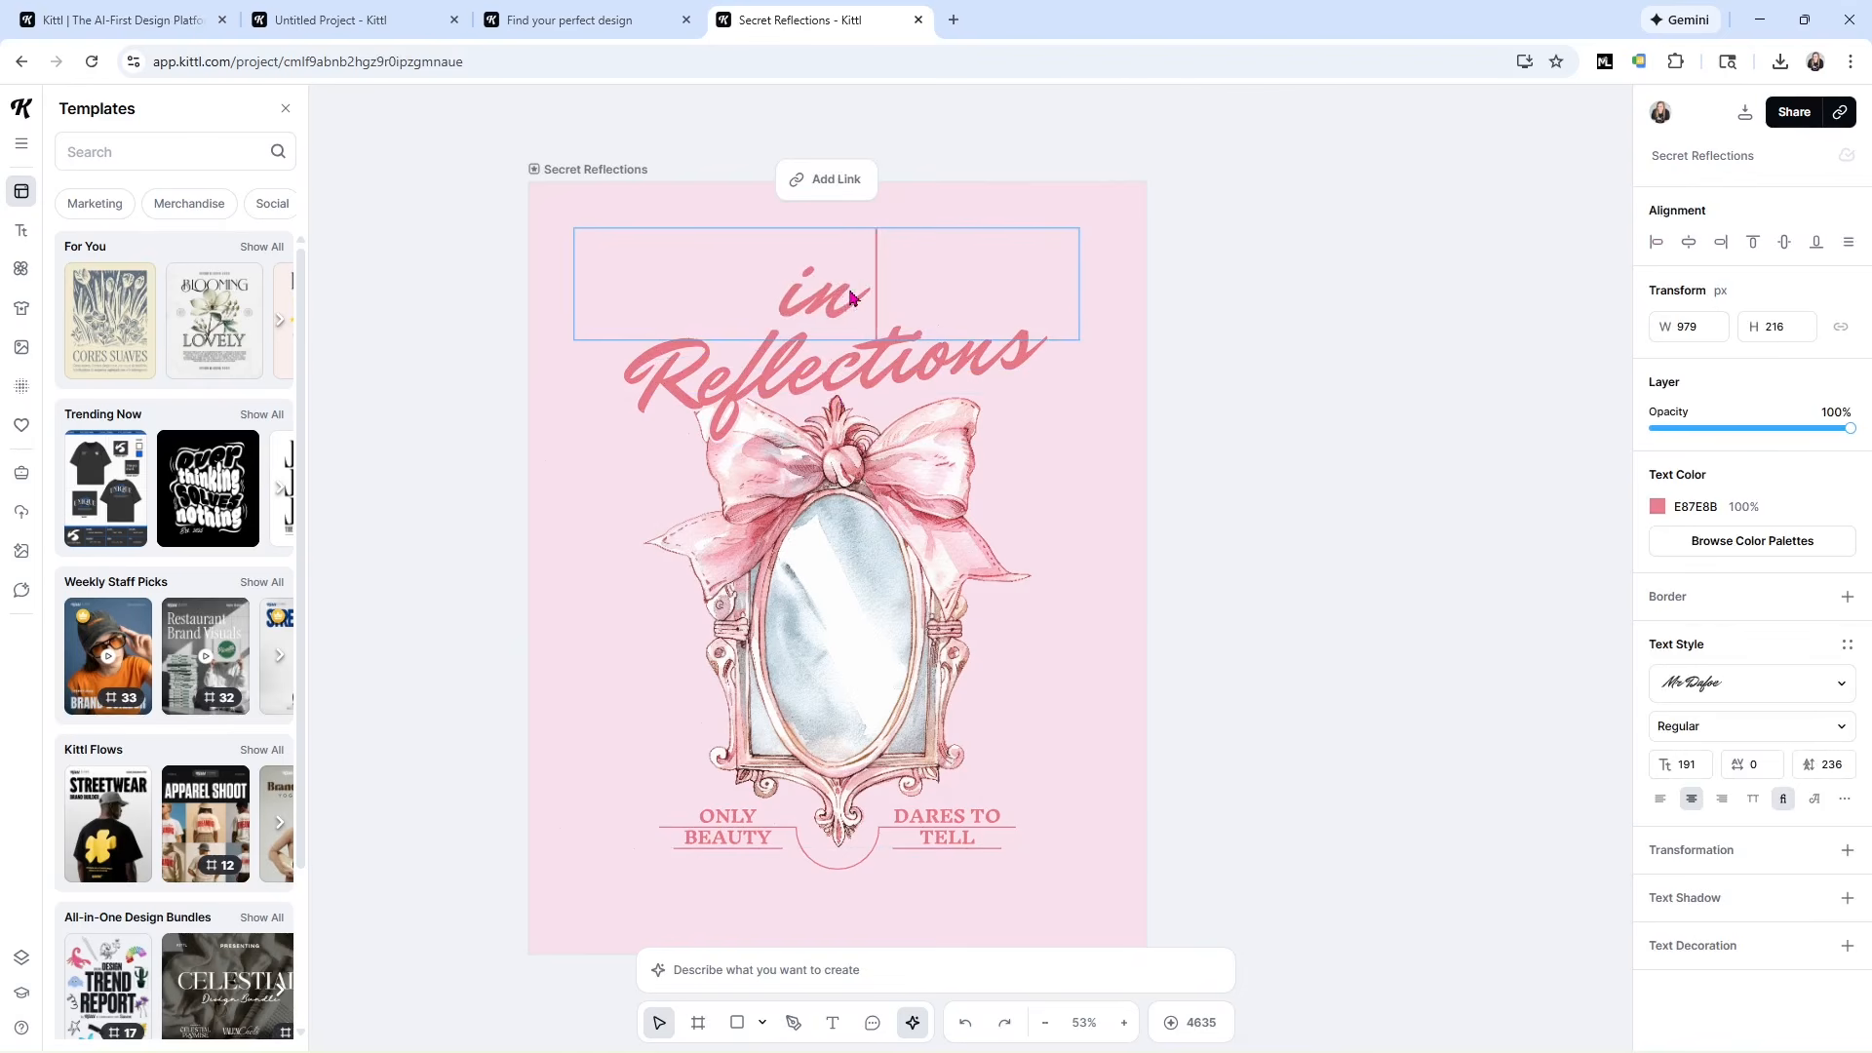
{"action": "key", "text": "BackSpace"}
{"action": "key", "text": "BackSpace"}
{"action": "key", "text": "BackSpace"}
{"action": "key", "text": "BackSpace"}
{"action": "type", "text": "I"}
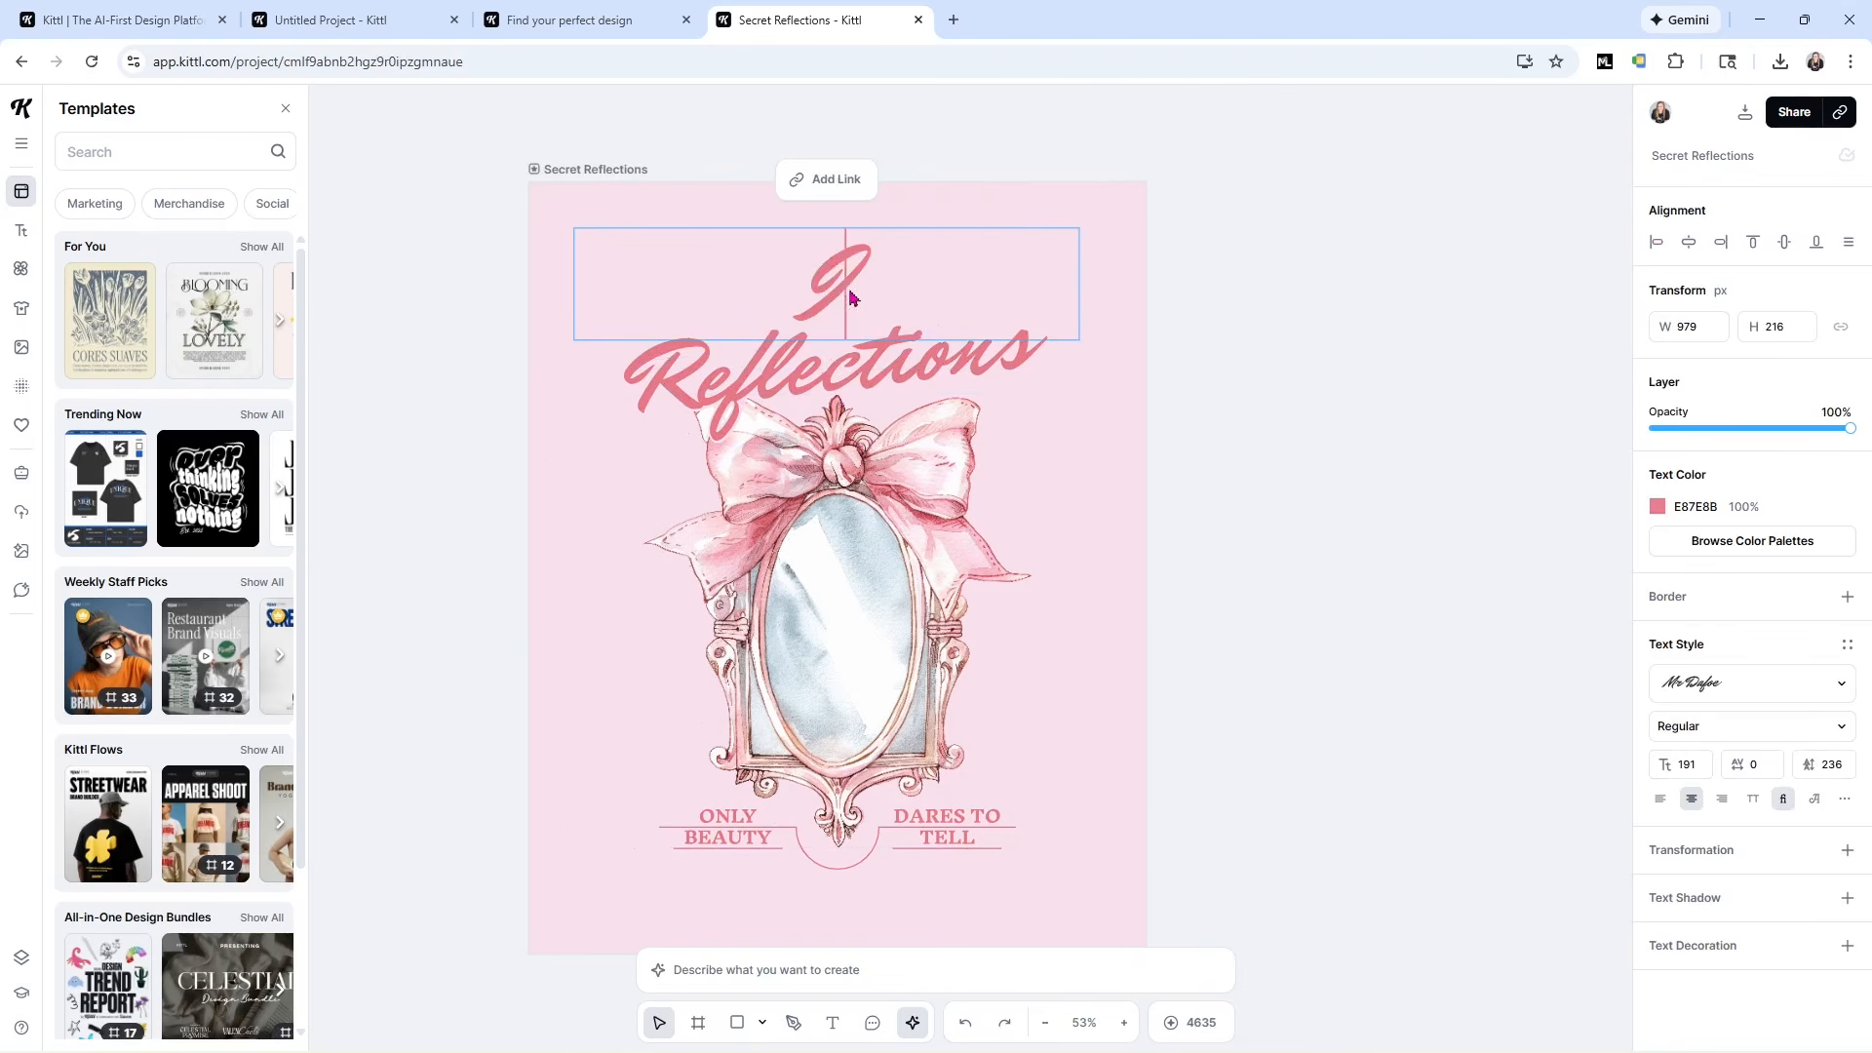
{"action": "type", "text": "n a world"}
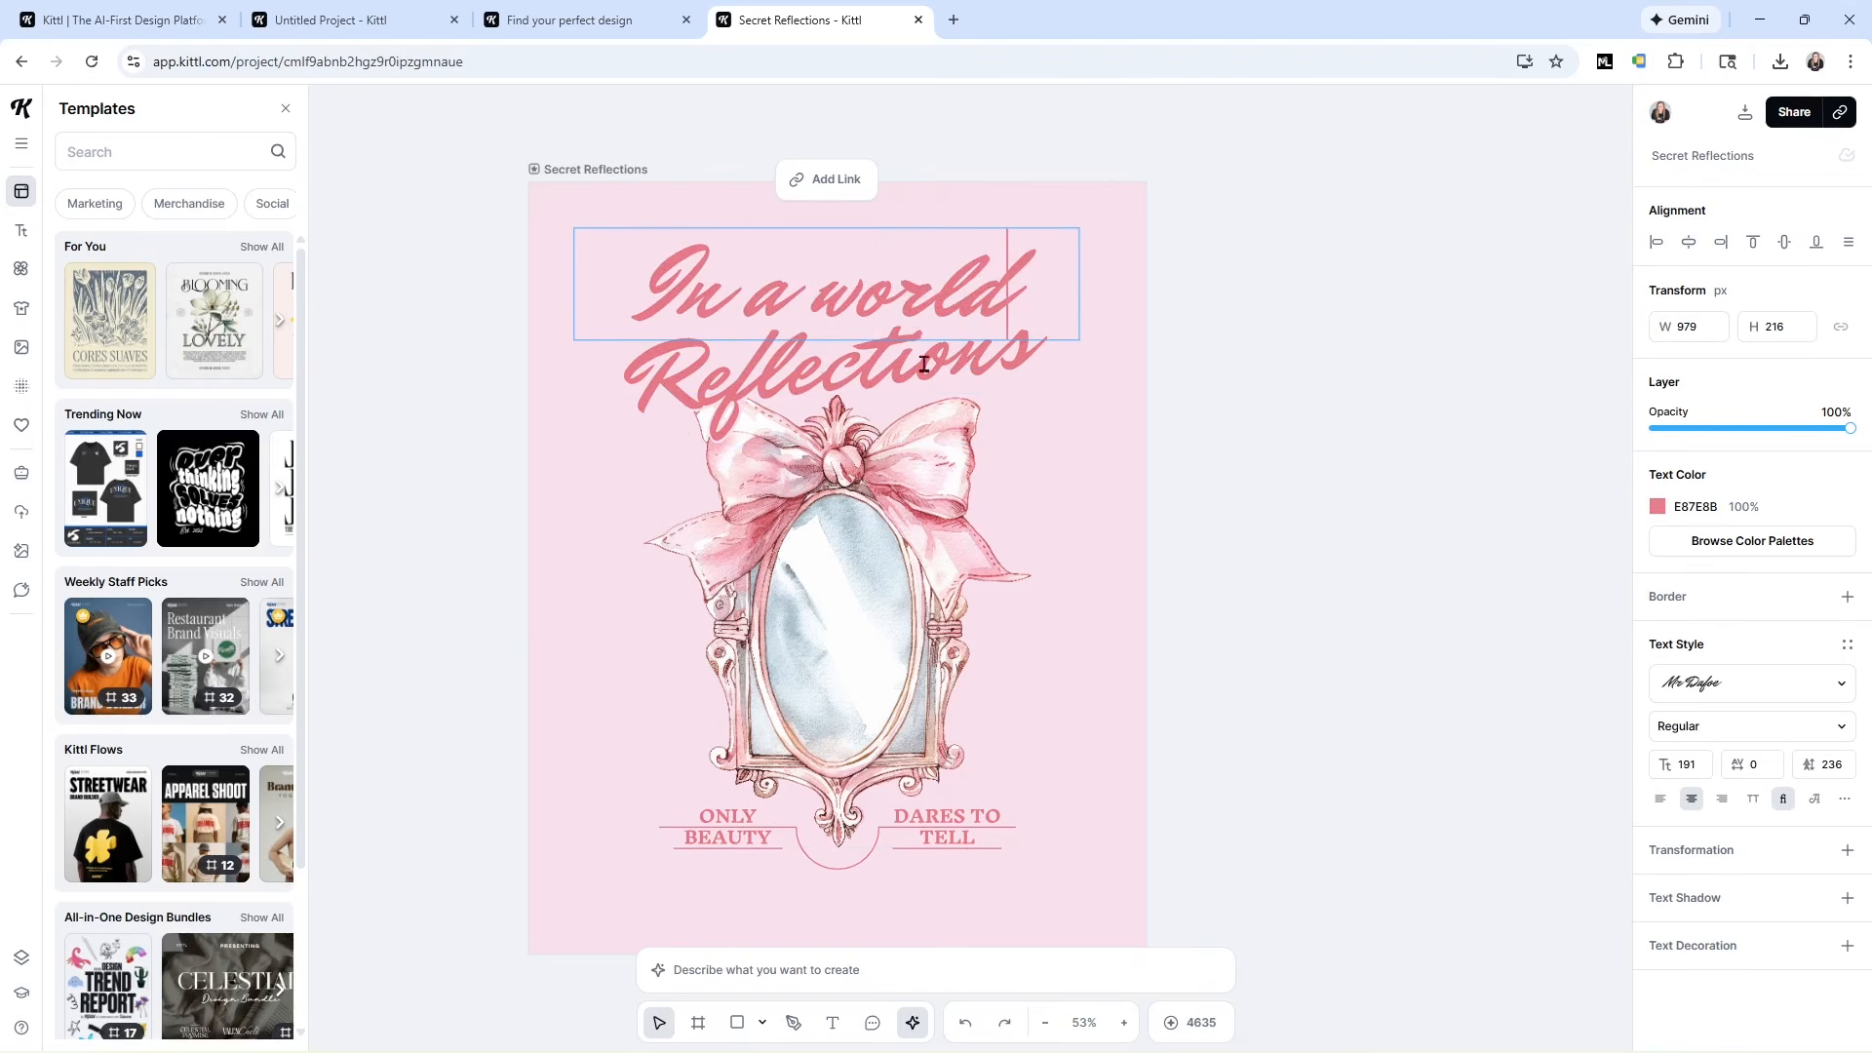
{"action": "key", "text": "Escape"}
Replace the headline's second line, "Reflections", with "of Daphnes".
{"action": "double_click", "coordinate": [926, 371]}
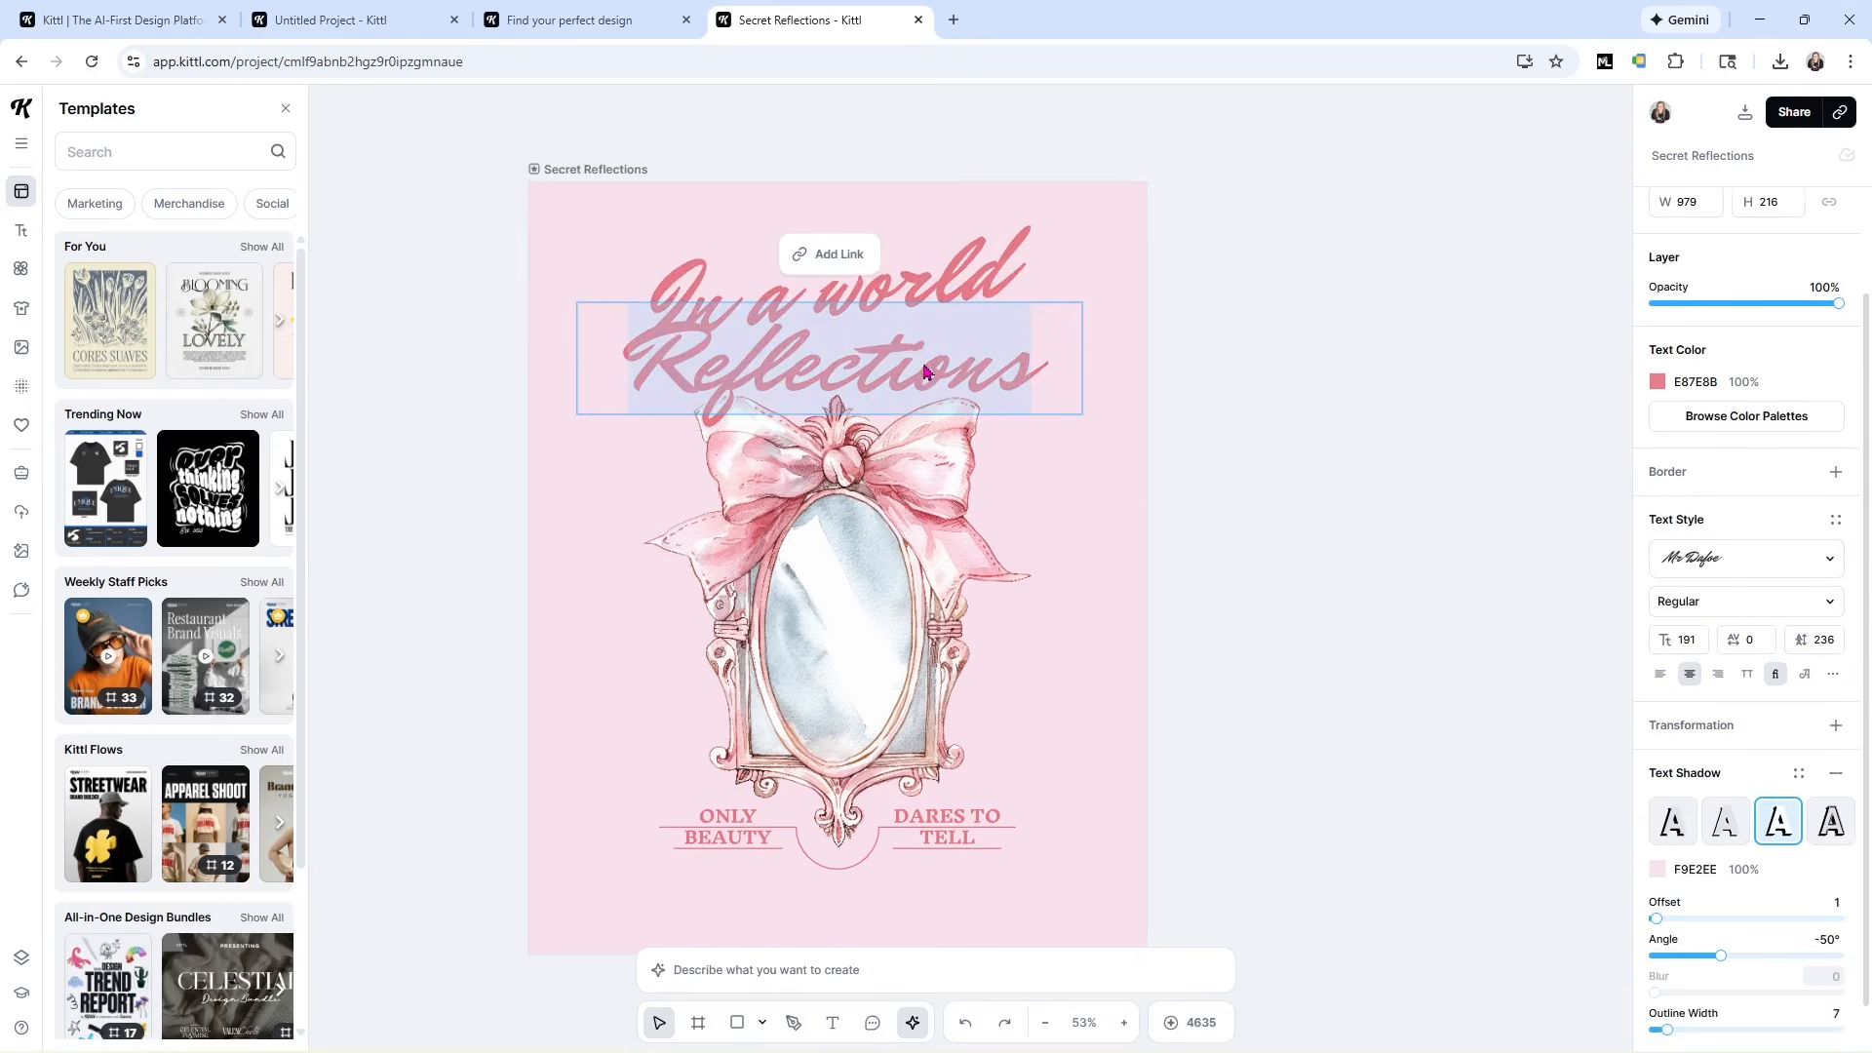
{"action": "type", "text": "of Daphne"}
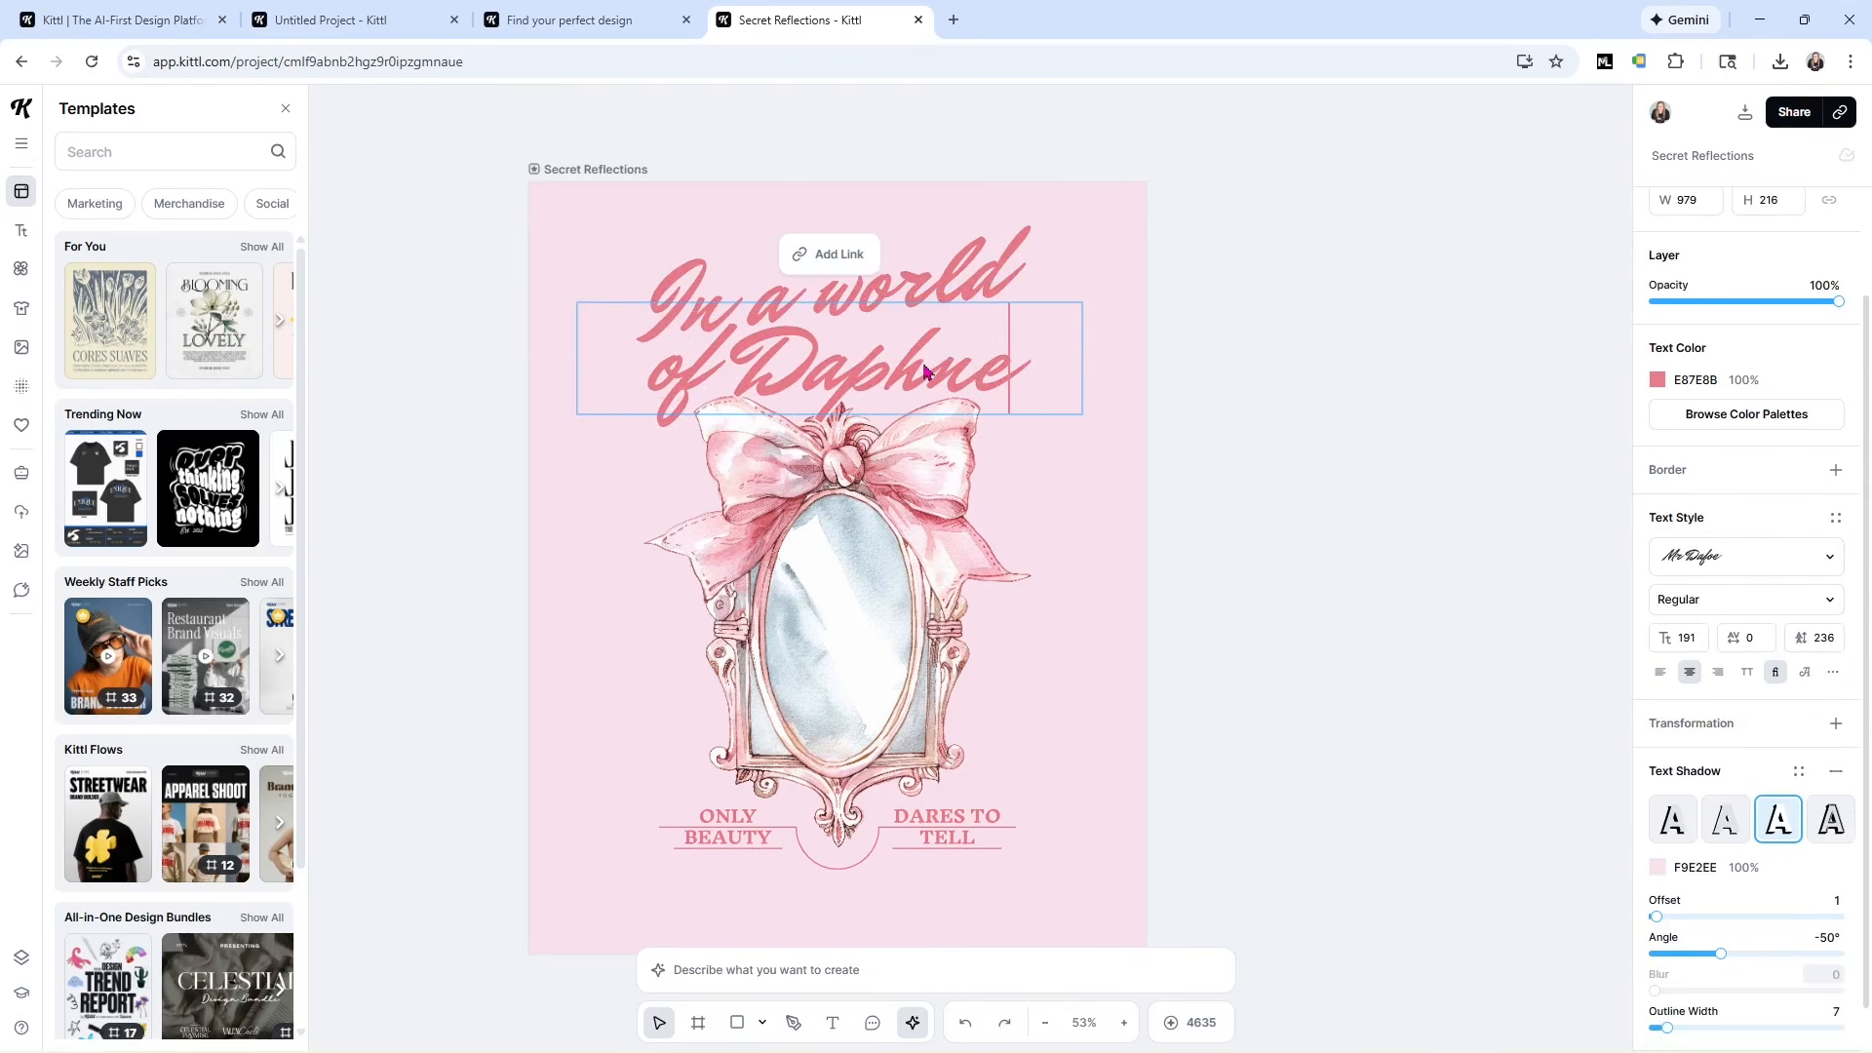
{"action": "type", "text": "s"}
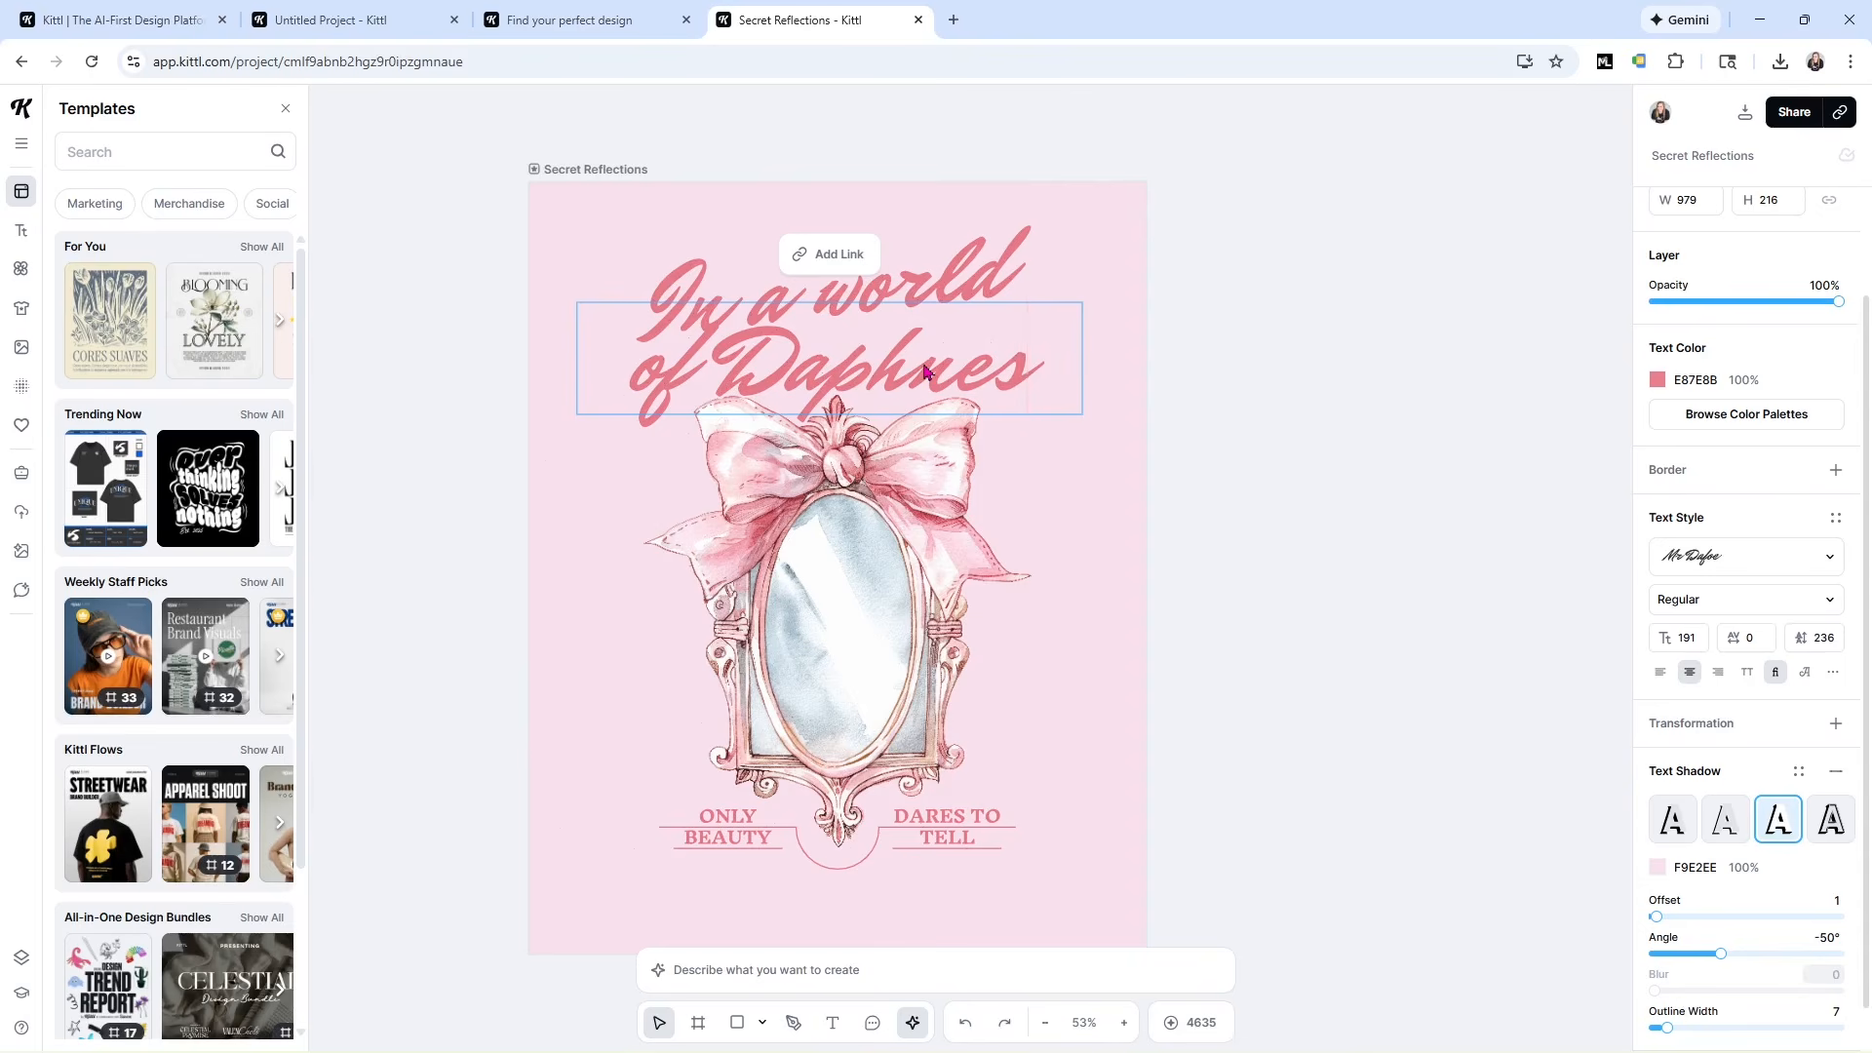
{"action": "key", "text": "Escape"}
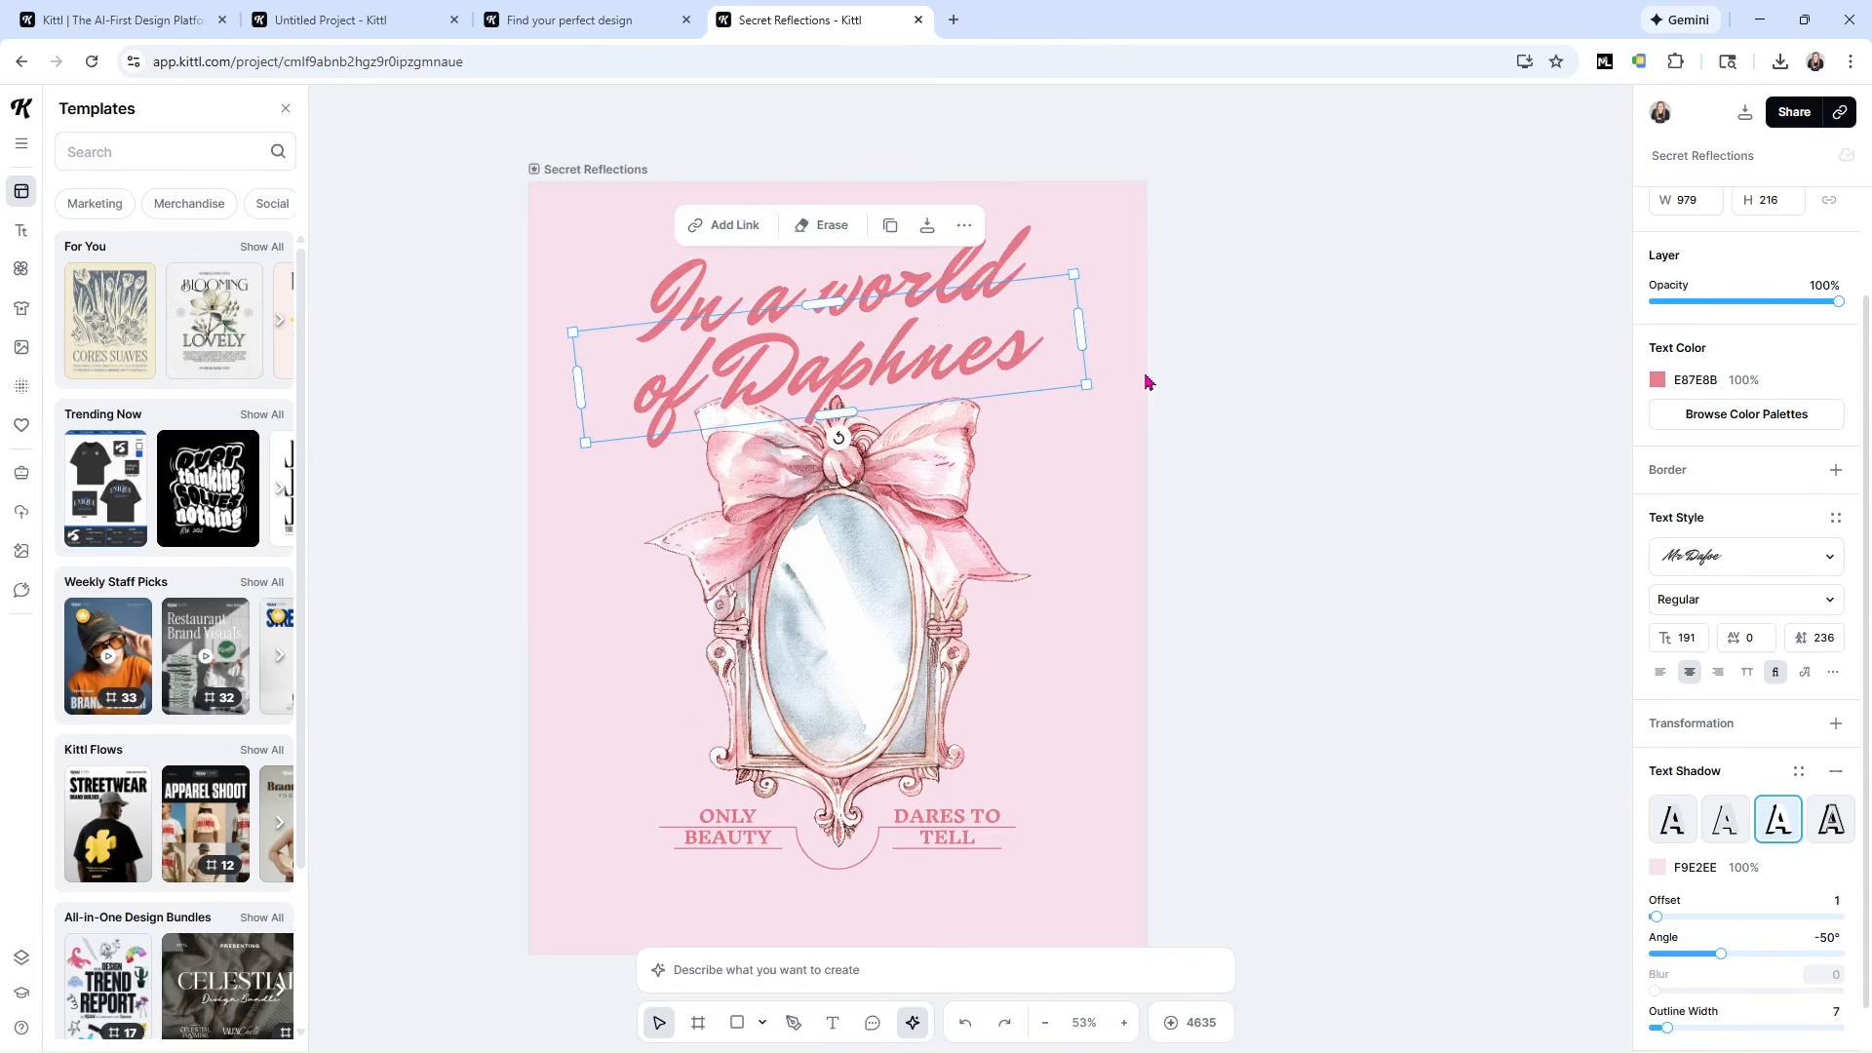
Delete the line ornament and the "DARES TO TELL" text below the mirror, and move "ONLY BEAUTY" slightly down.
{"action": "left_click", "coordinate": [892, 864]}
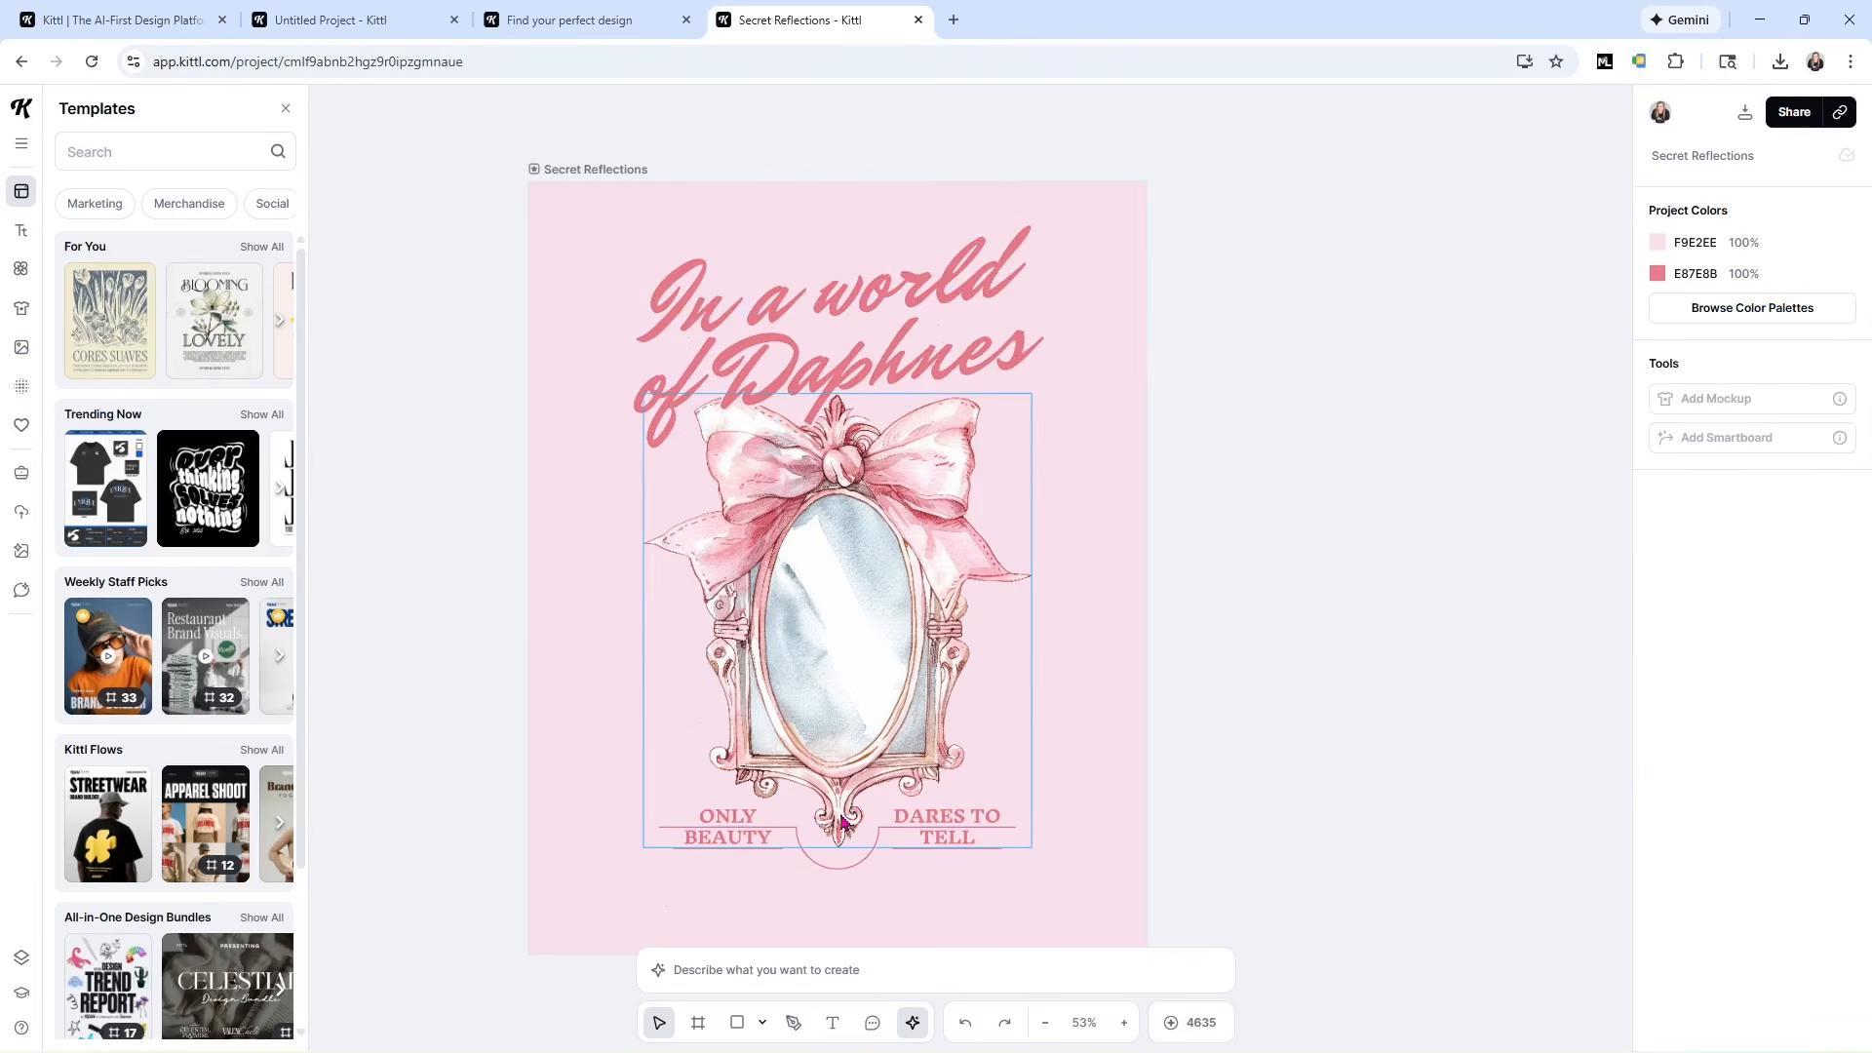
{"action": "left_click", "coordinate": [858, 869]}
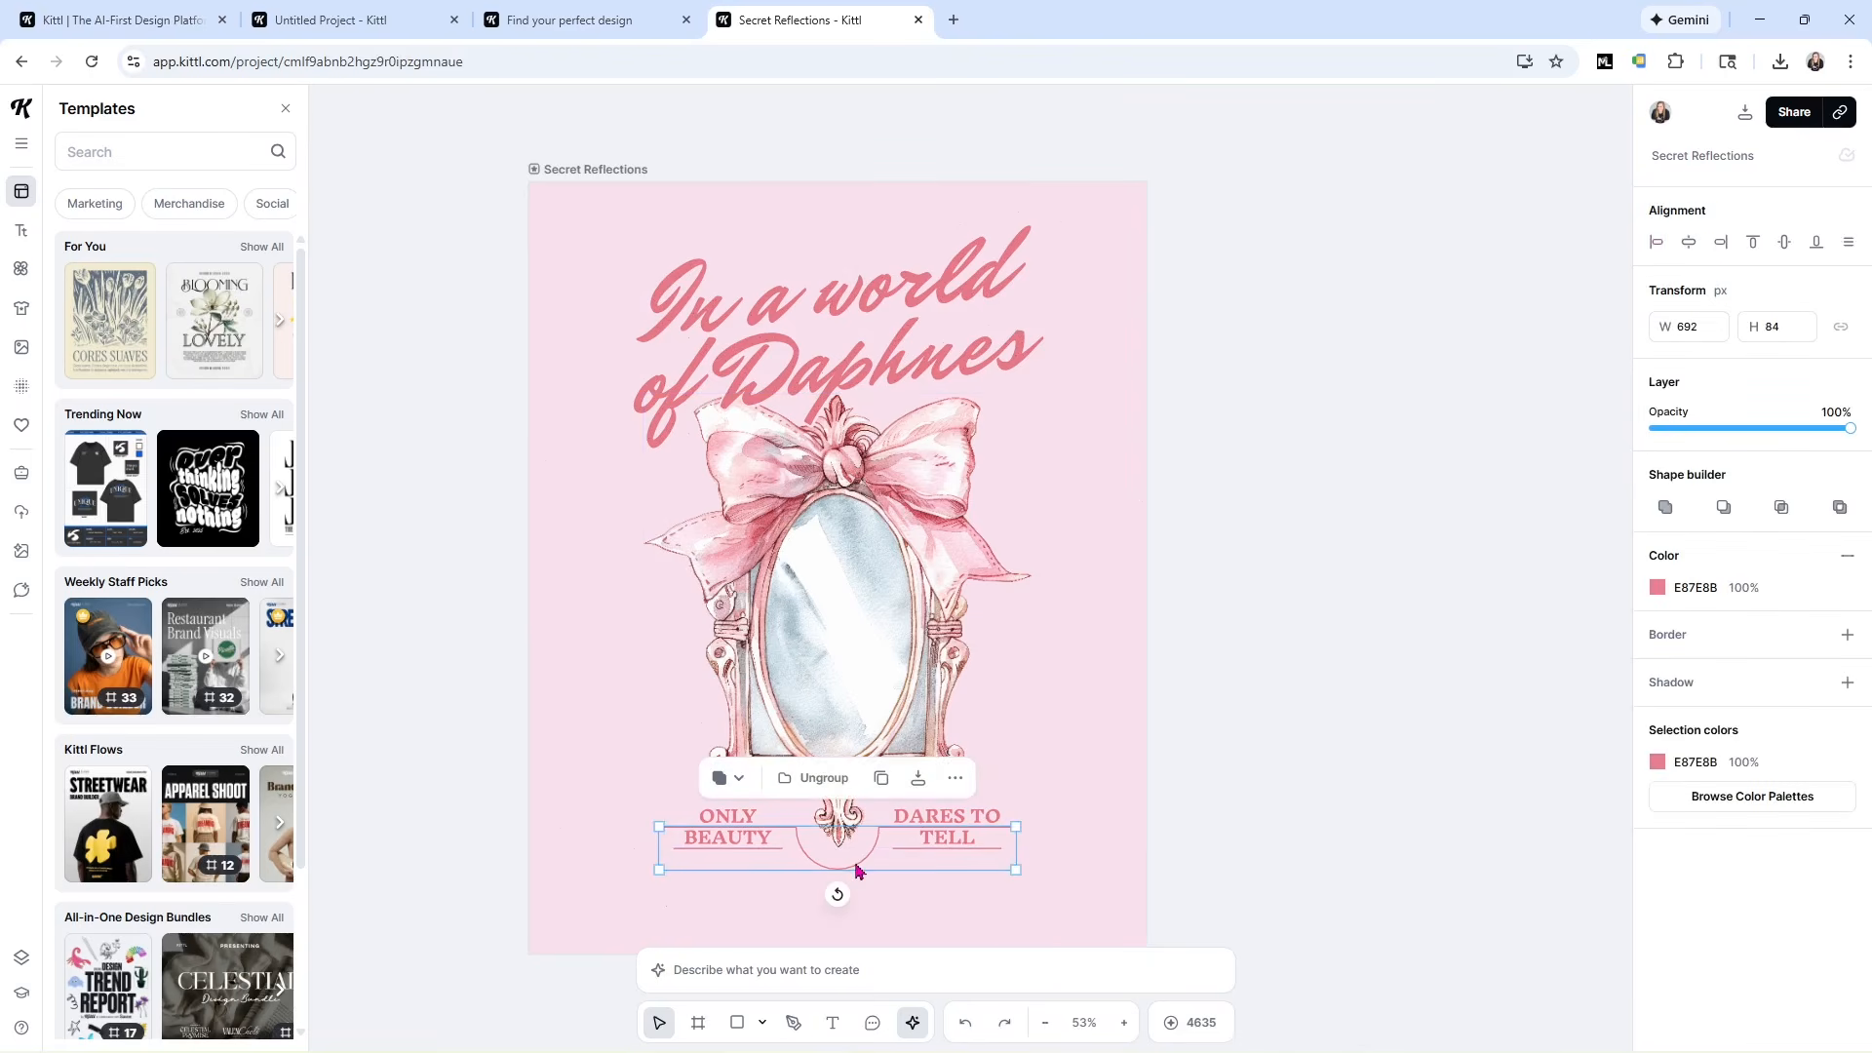
{"action": "key", "text": "Escape"}
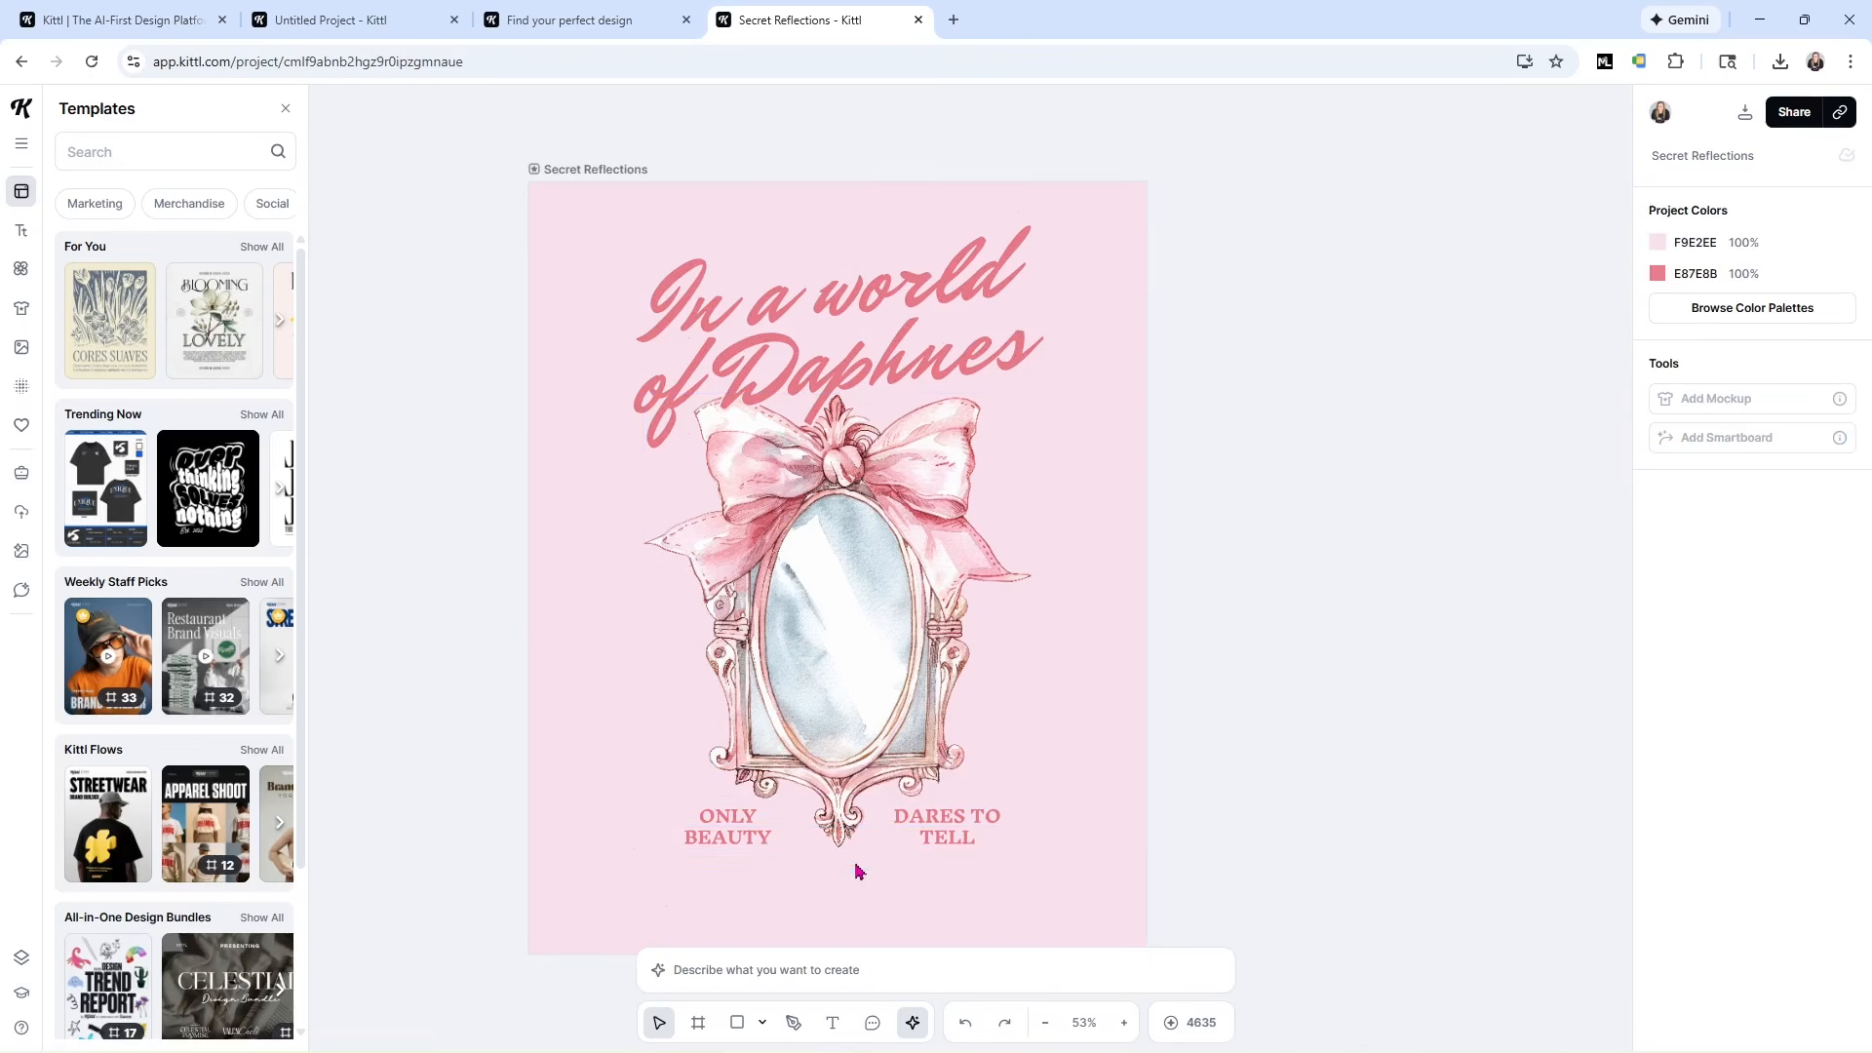
{"action": "left_click_drag", "start_coordinate": [731, 825], "coordinate": [745, 860]}
{"action": "left_click", "coordinate": [941, 837]}
{"action": "key", "text": "Delete"}
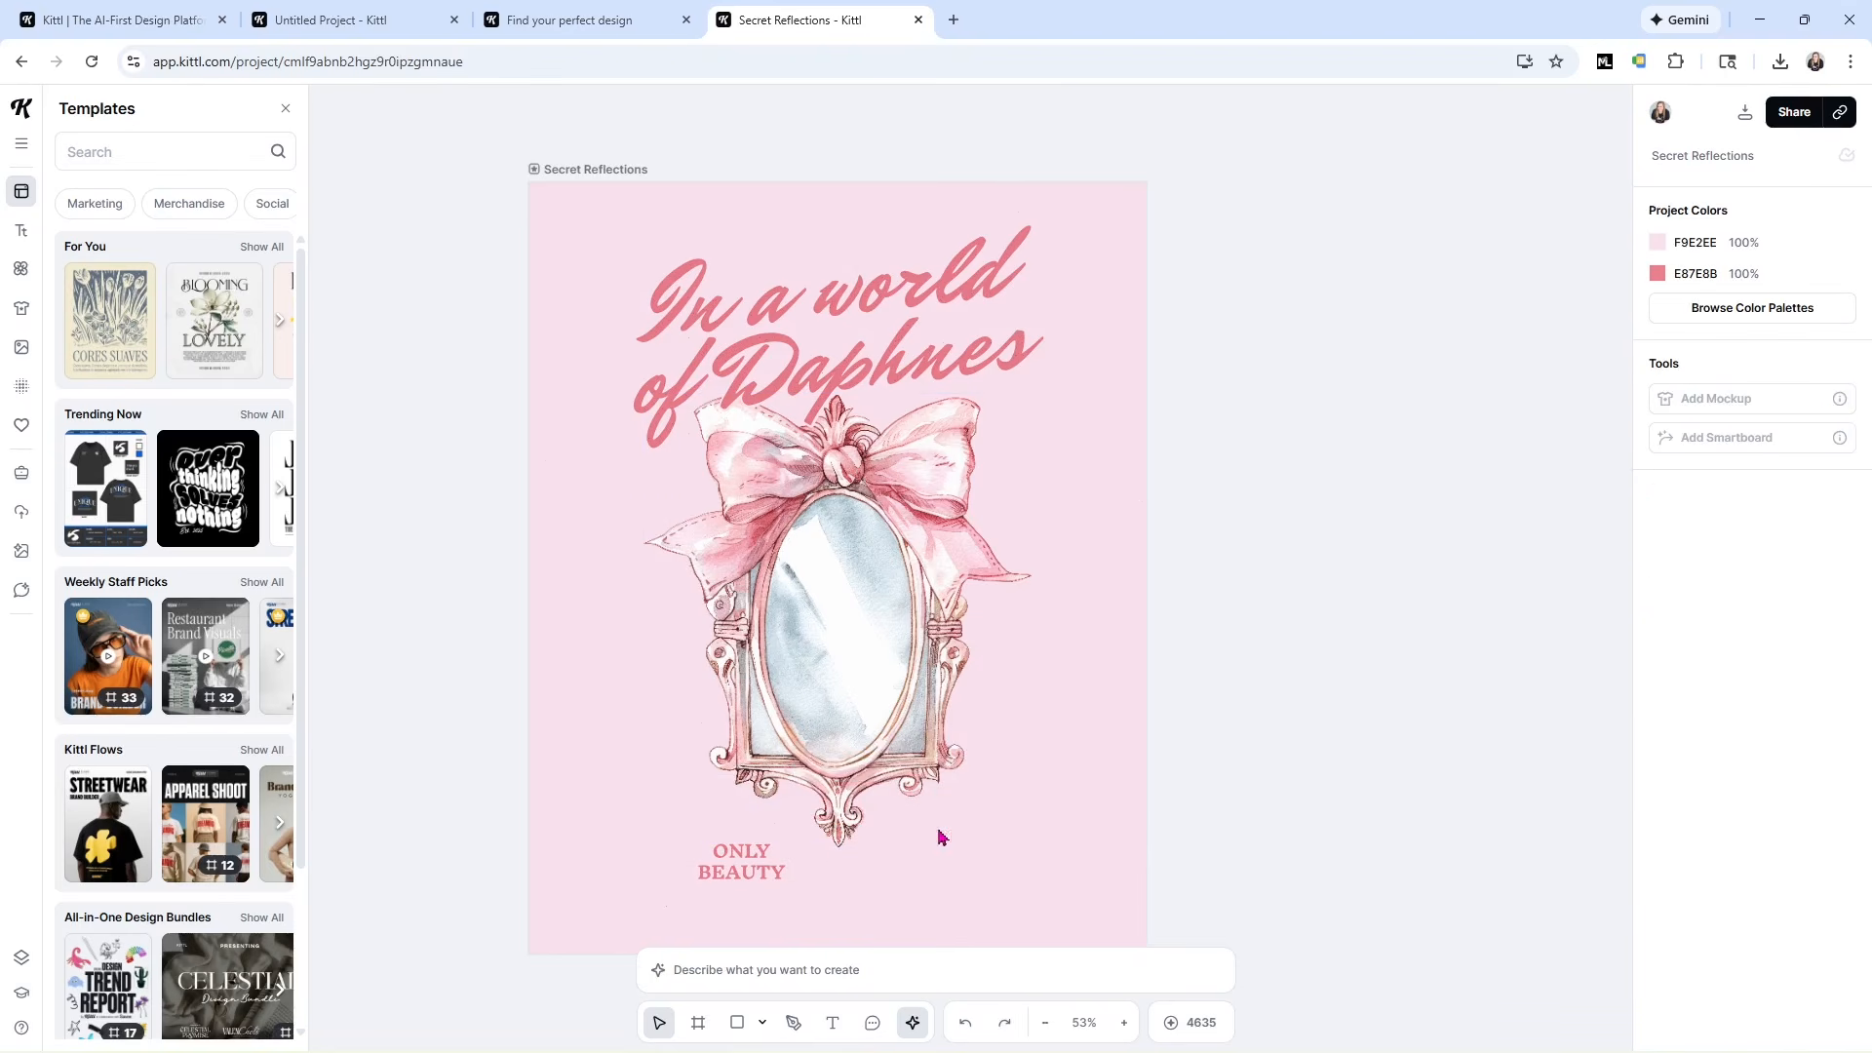
Replace the "ONLY BEAUTY" text below the mirror with "BE AN ELOISE".
{"action": "left_click_drag", "start_coordinate": [747, 858], "coordinate": [746, 854]}
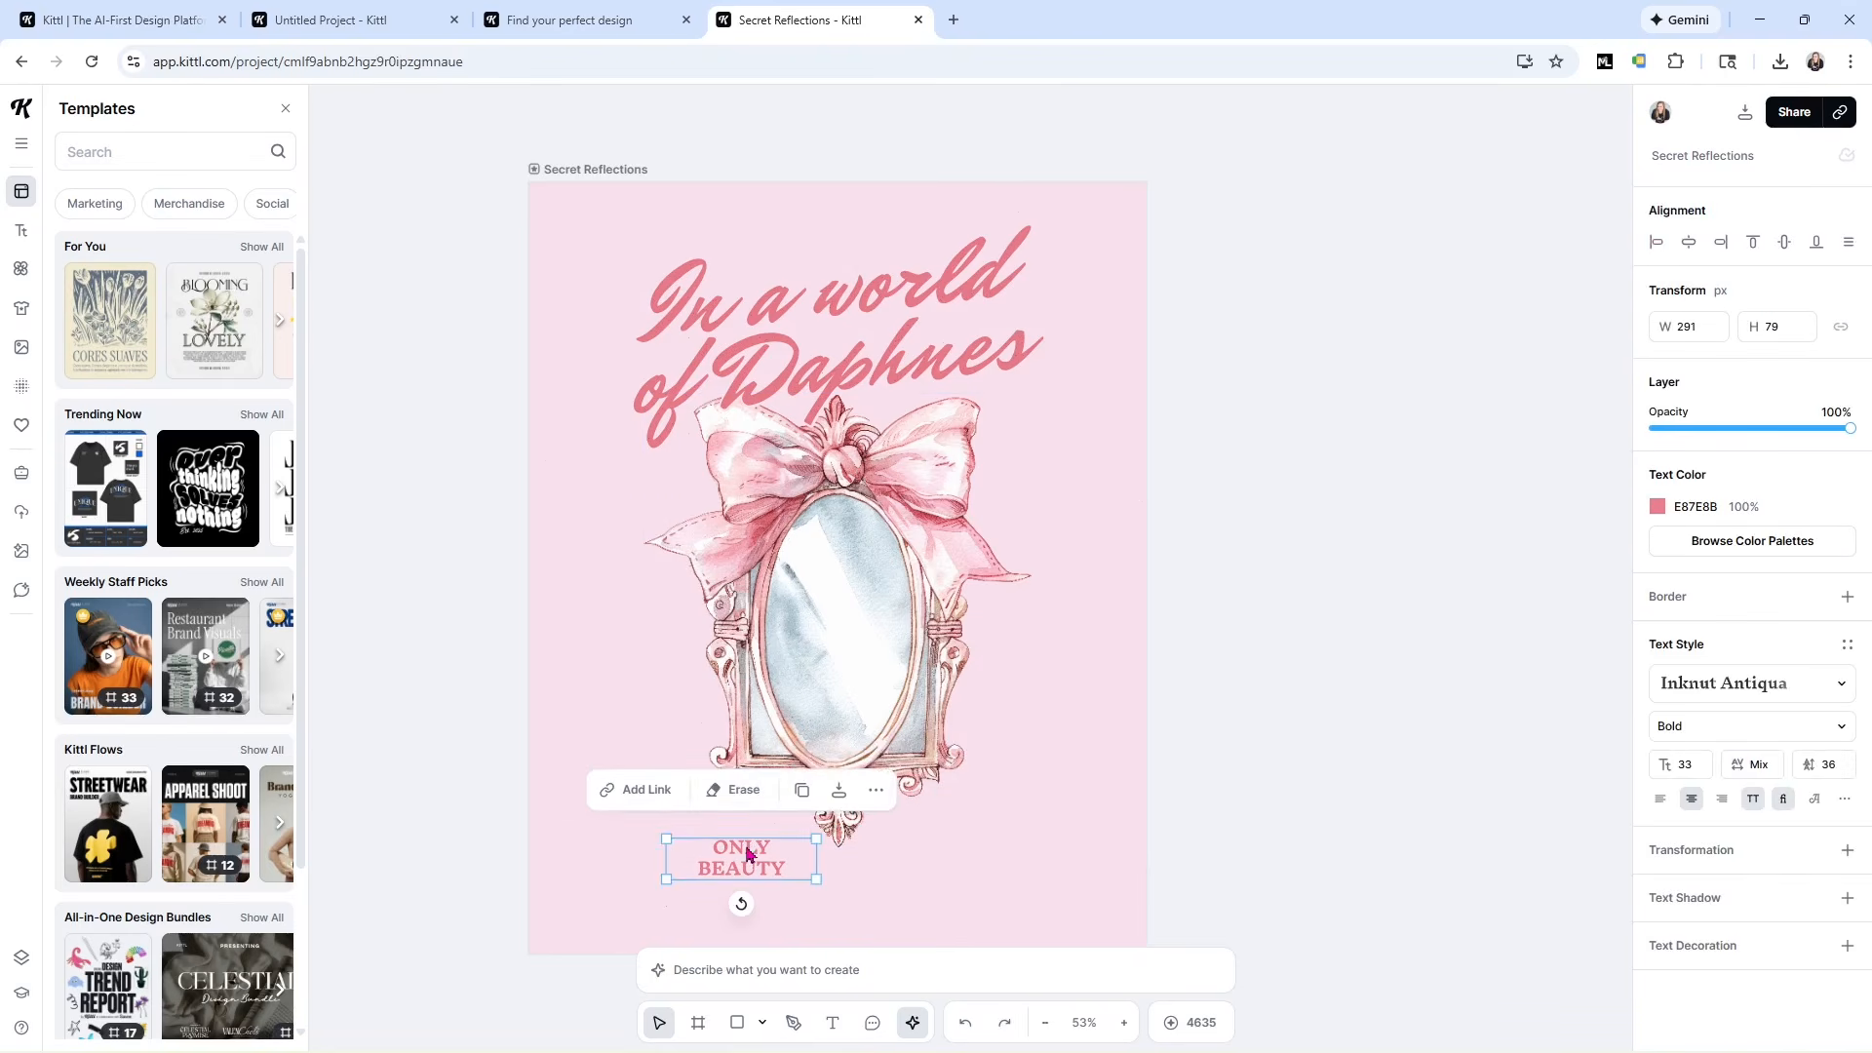
{"action": "double_click", "coordinate": [753, 867]}
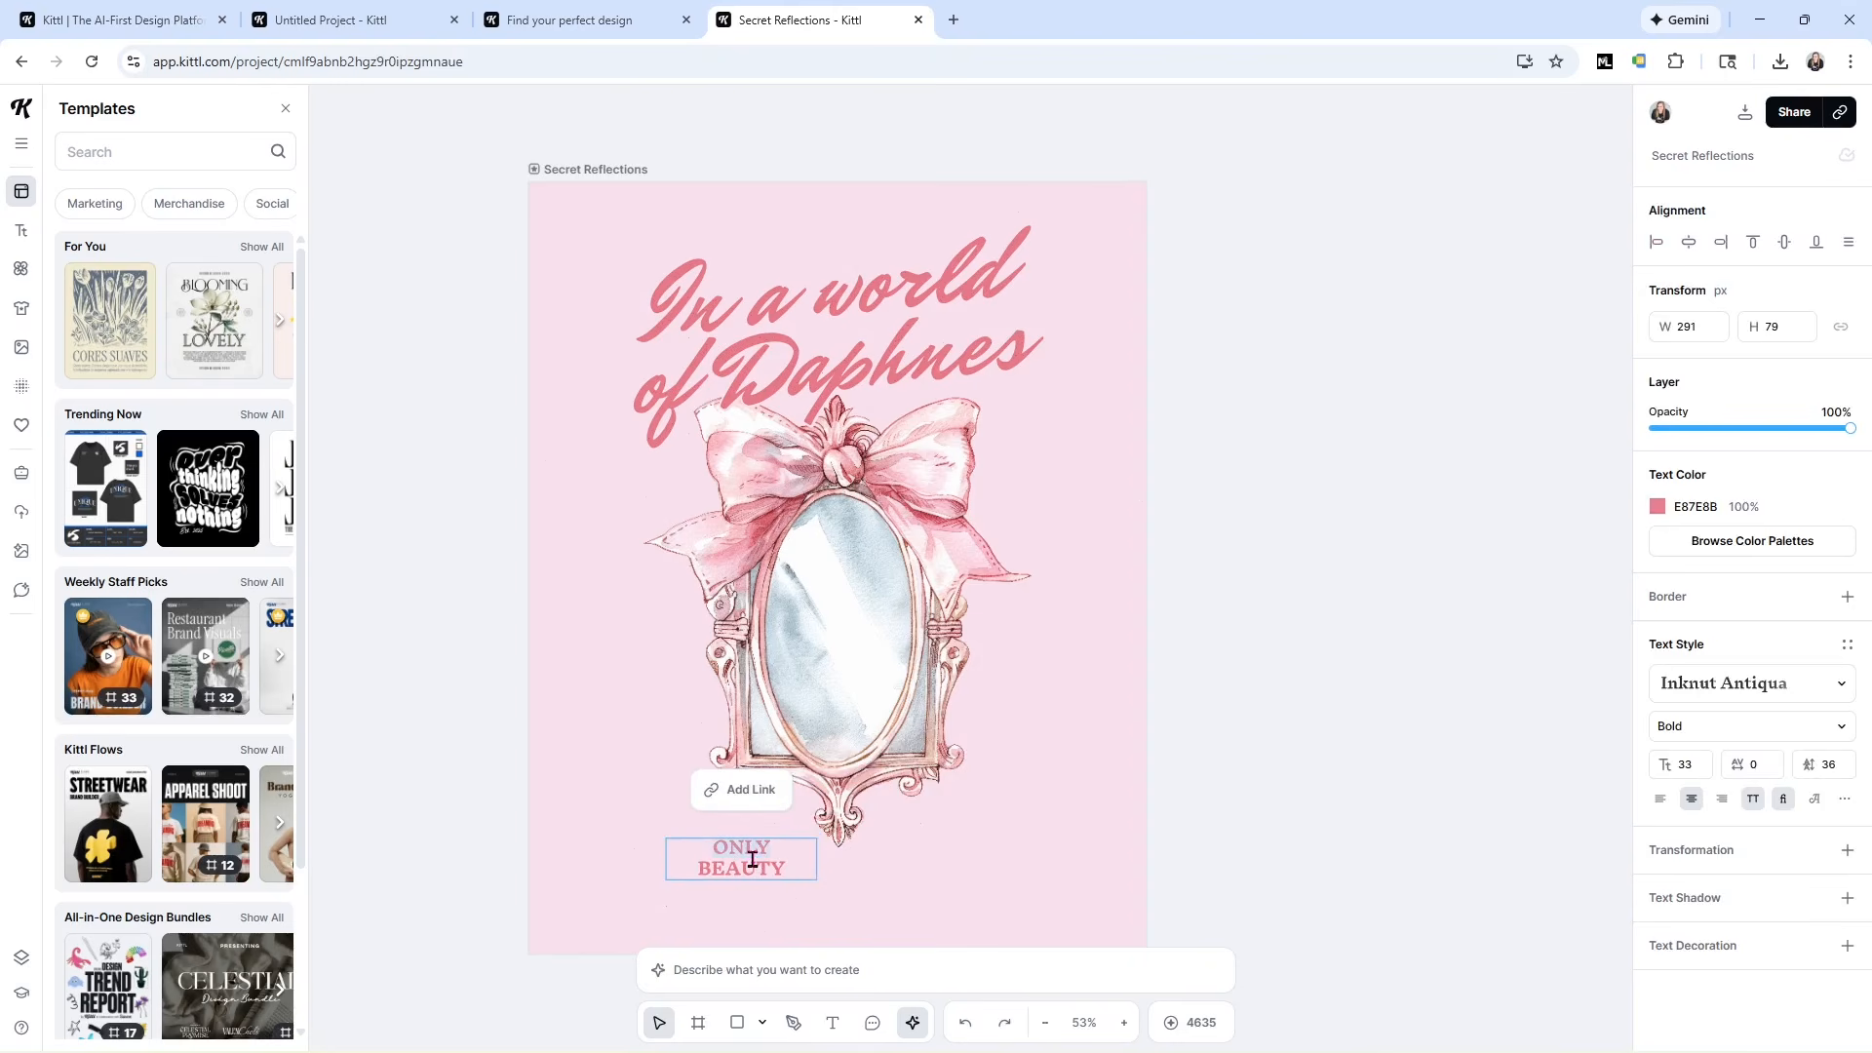
{"action": "left_click_drag", "start_coordinate": [793, 864], "coordinate": [708, 864]}
{"action": "type", "text": "BE AN ELOISE"}
{"action": "key", "text": "BackSpace"}
{"action": "key", "text": "BackSpace"}
{"action": "key", "text": "BackSpace"}
{"action": "type", "text": "SIE"}
{"action": "key", "text": "BackSpace"}
{"action": "key", "text": "BackSpace"}
{"action": "key", "text": "BackSpace"}
{"action": "type", "text": "ISE"}
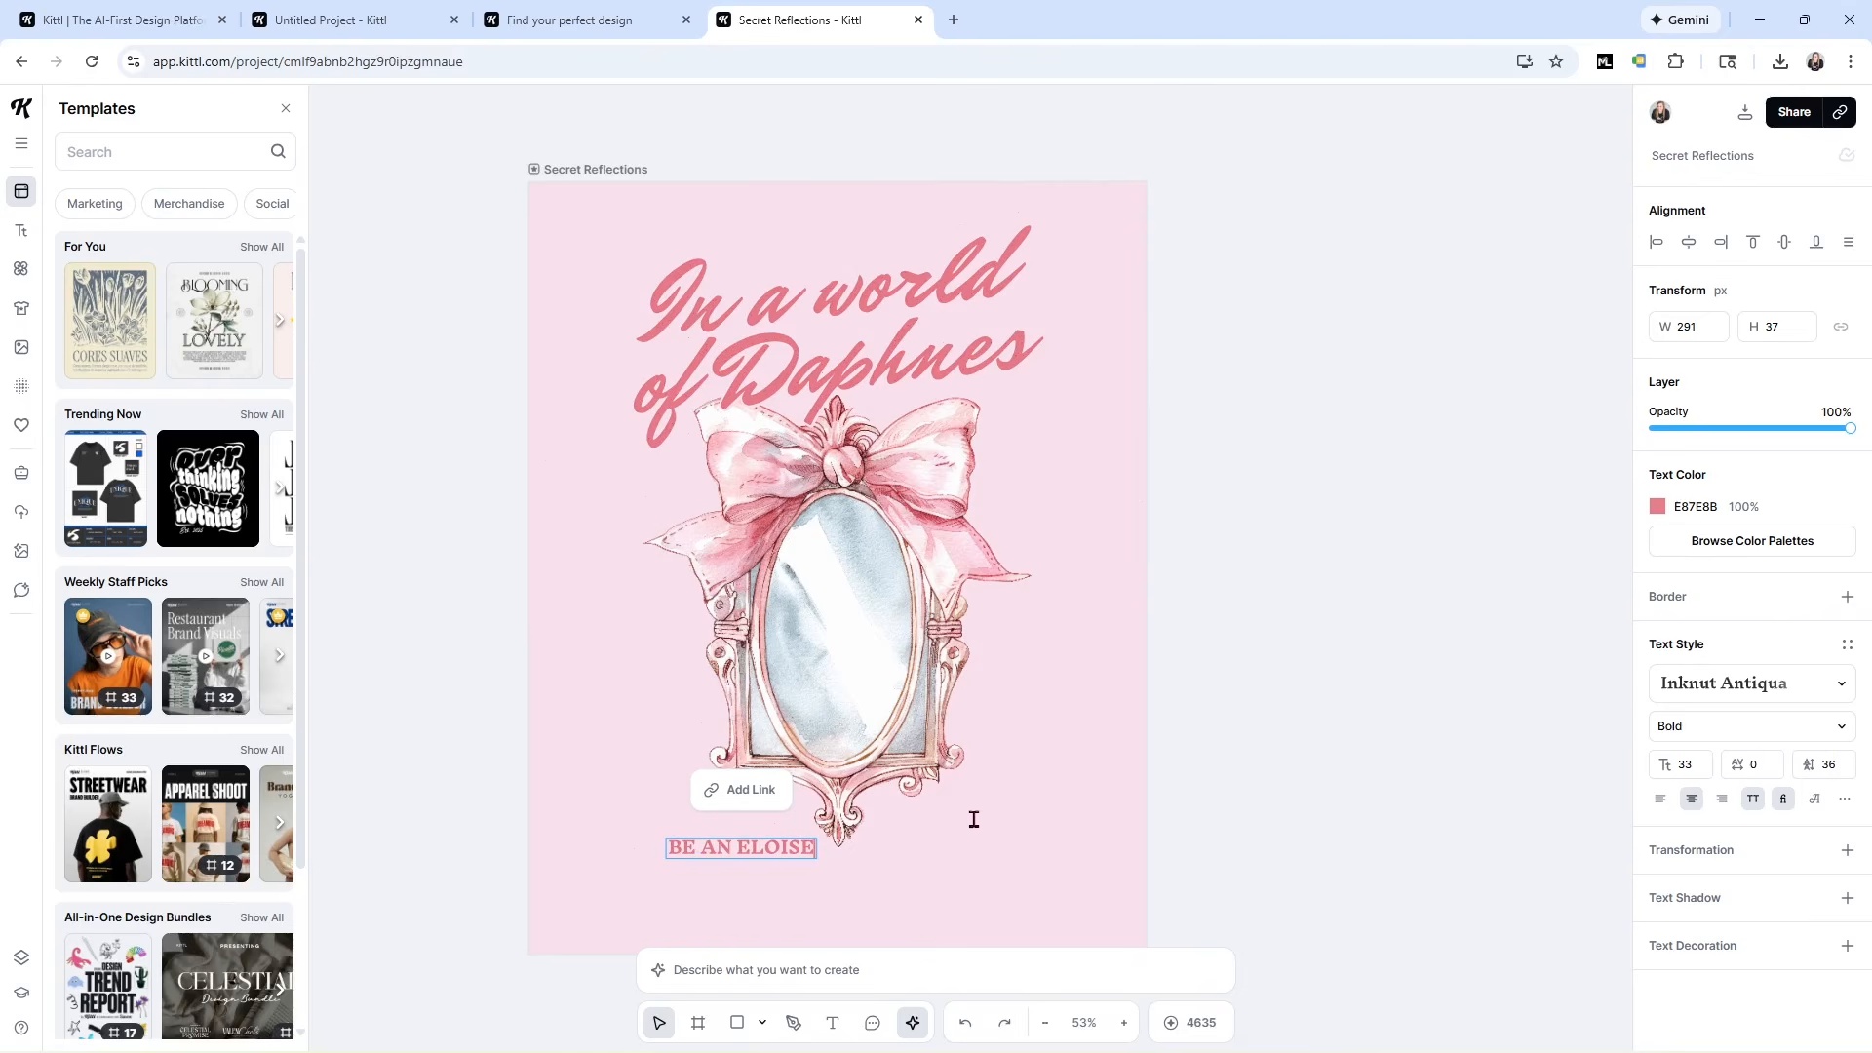
{"action": "key", "text": "Escape"}
Enlarge the "BE AN ELOISE" text to about 723 px wide and shrink the mirror illustration, placing the text across its base.
{"action": "left_click_drag", "start_coordinate": [819, 856], "coordinate": [939, 847]}
{"action": "left_click", "coordinate": [923, 532]}
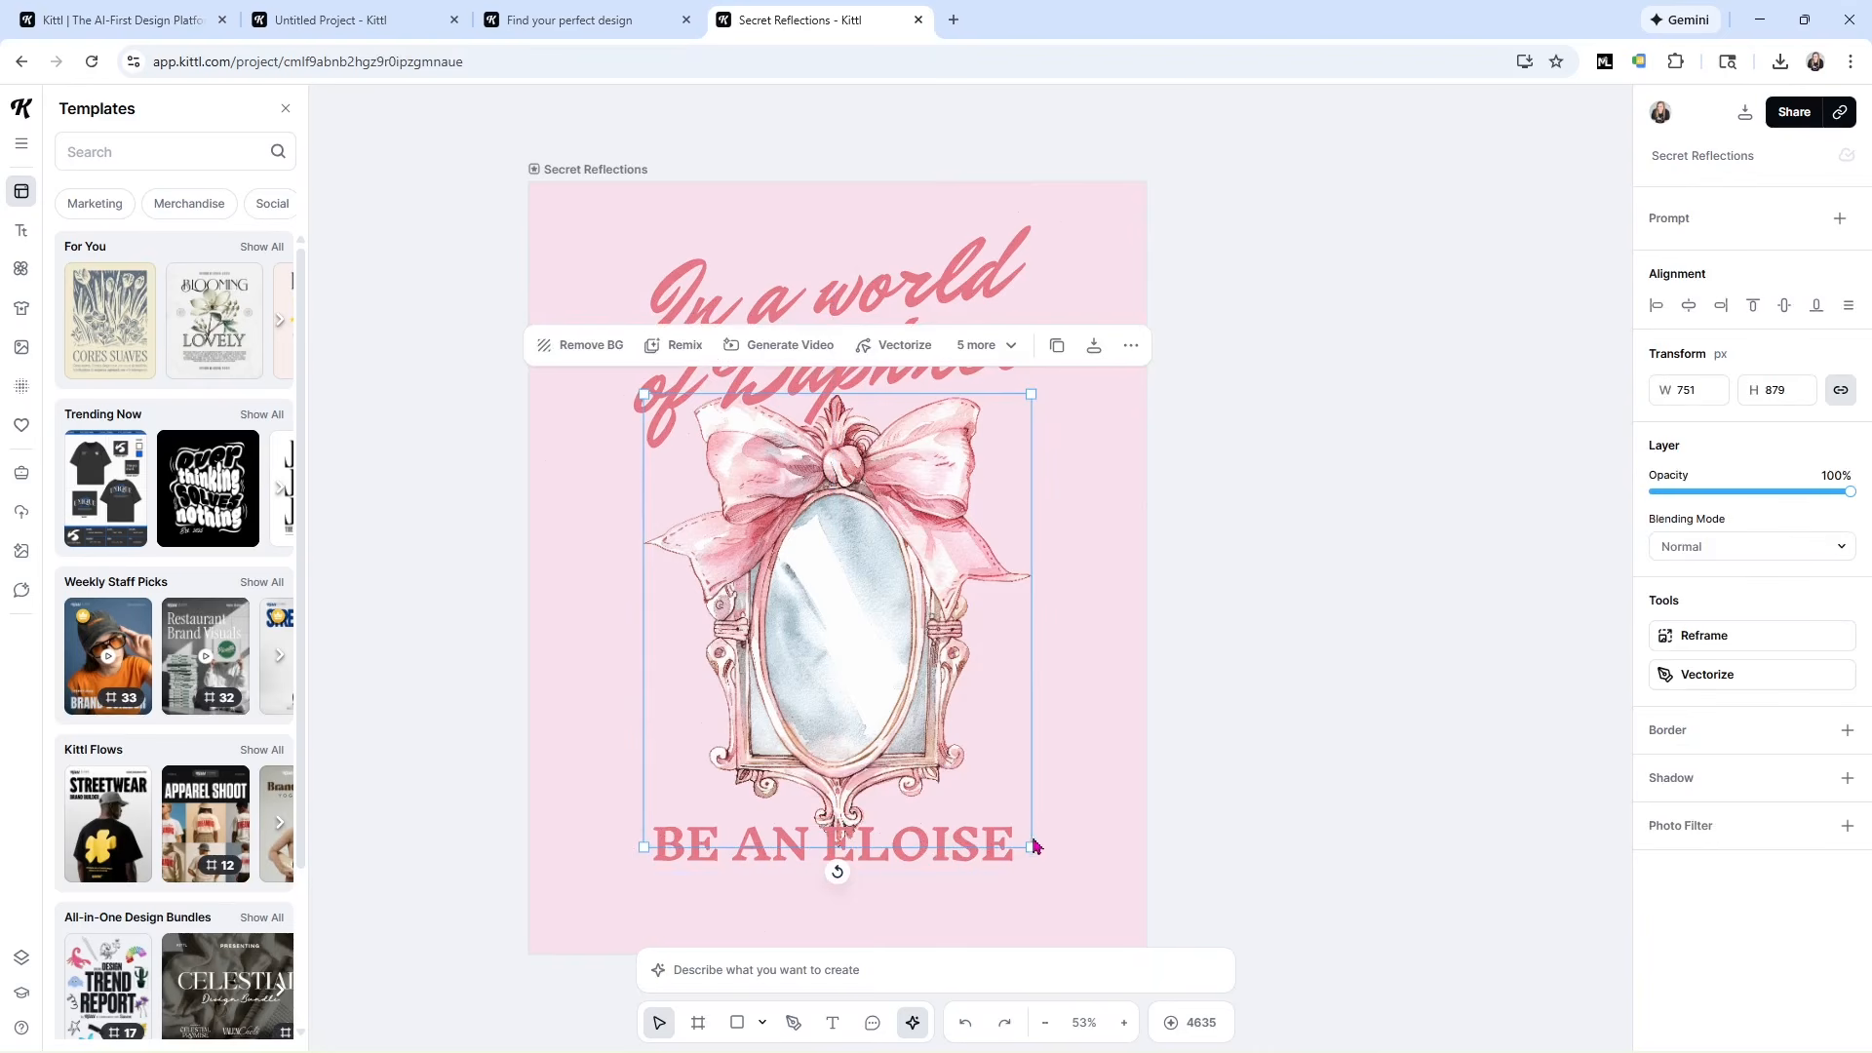
{"action": "left_click_drag", "start_coordinate": [1031, 846], "coordinate": [993, 784]}
{"action": "left_click_drag", "start_coordinate": [875, 662], "coordinate": [894, 657]}
{"action": "left_click_drag", "start_coordinate": [894, 845], "coordinate": [899, 803]}
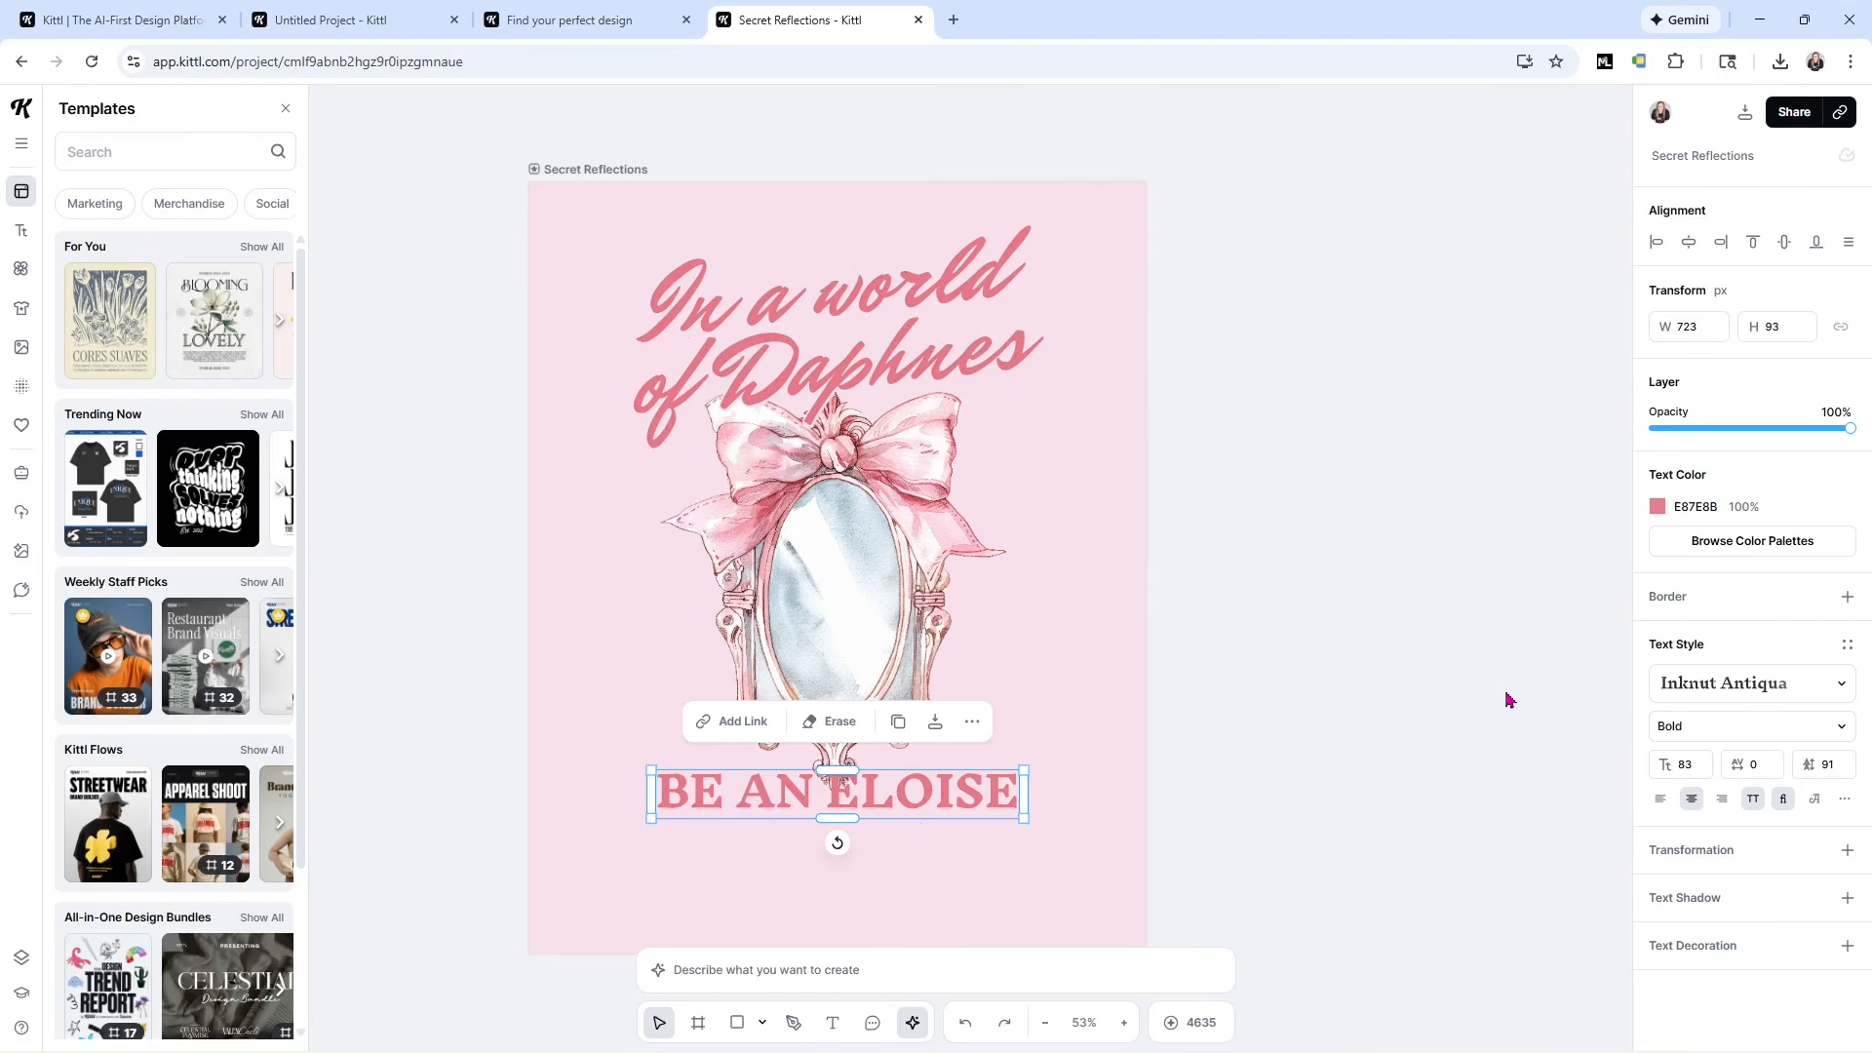
Try a black border on the "BE AN ELOISE" text and reduce its weight to 0.
{"action": "left_click", "coordinate": [1847, 600]}
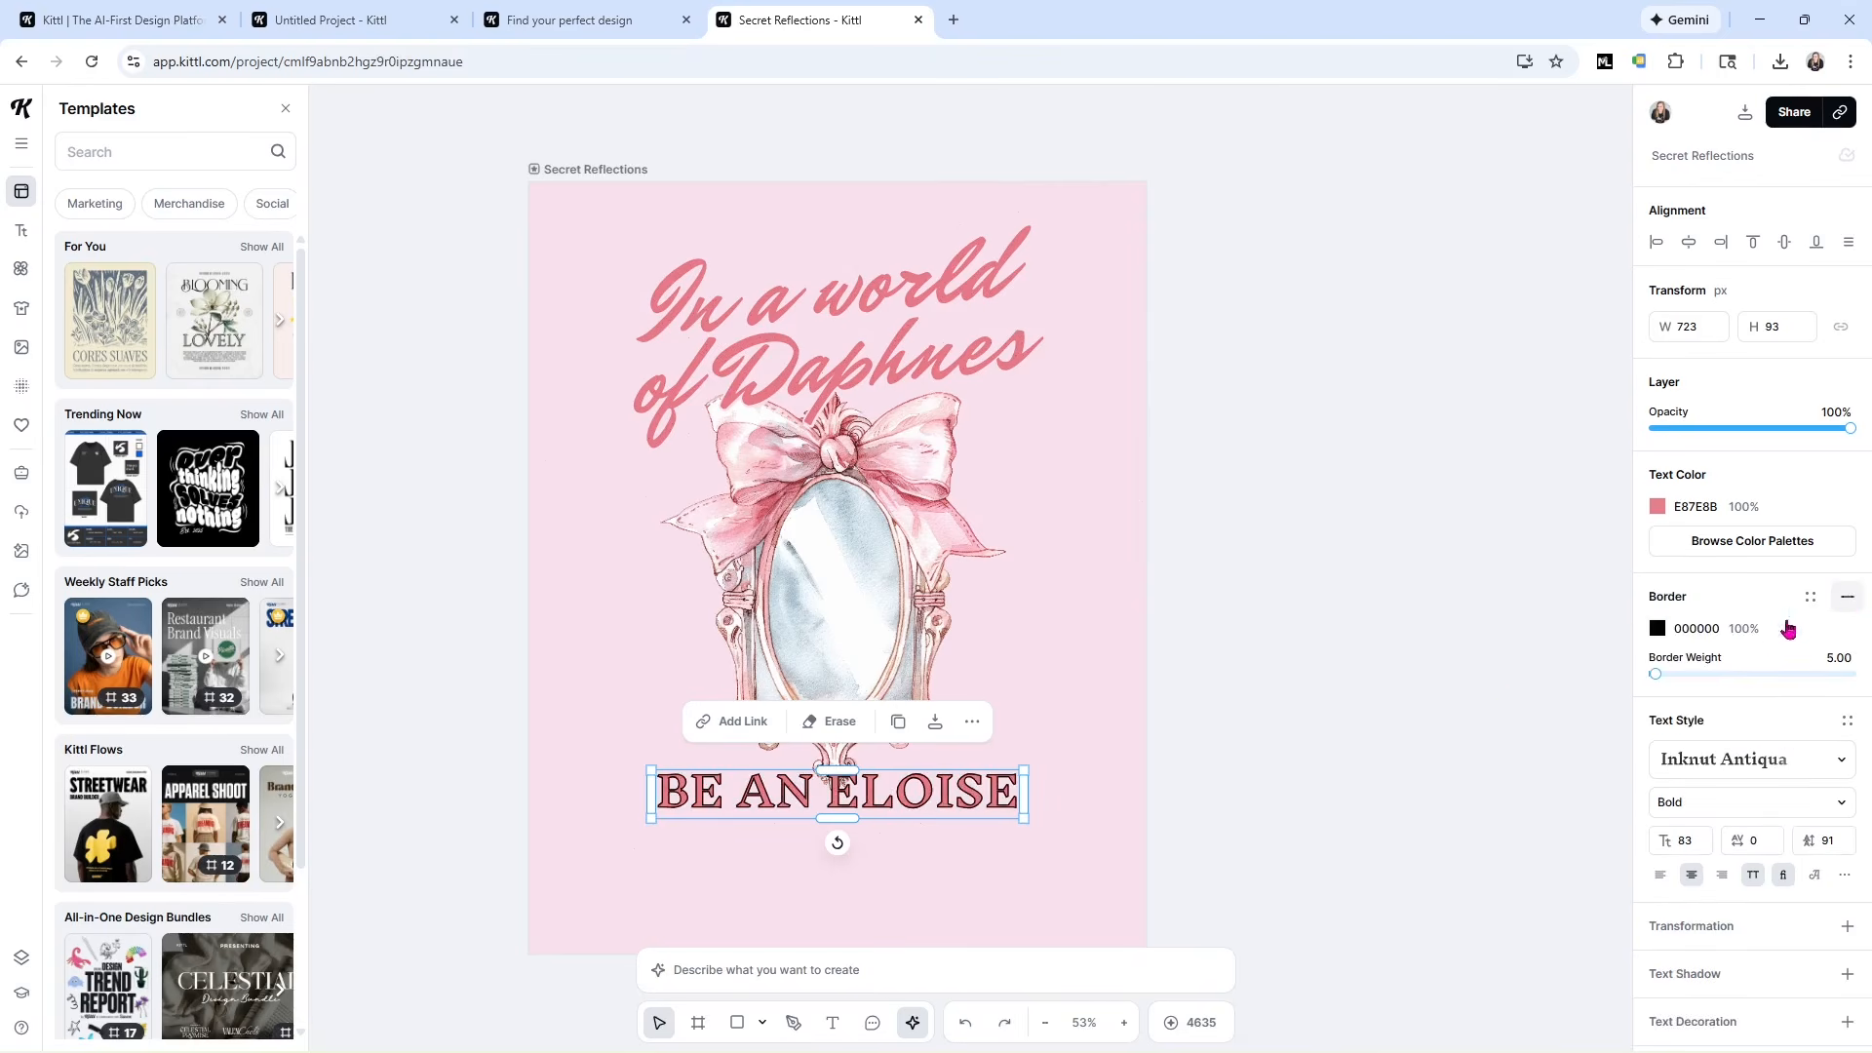
{"action": "mouse_move", "coordinate": [1664, 685]}
{"action": "left_mouse_down"}
{"action": "mouse_move", "coordinate": [1711, 683]}
{"action": "mouse_move", "coordinate": [1647, 682]}
{"action": "left_mouse_up"}
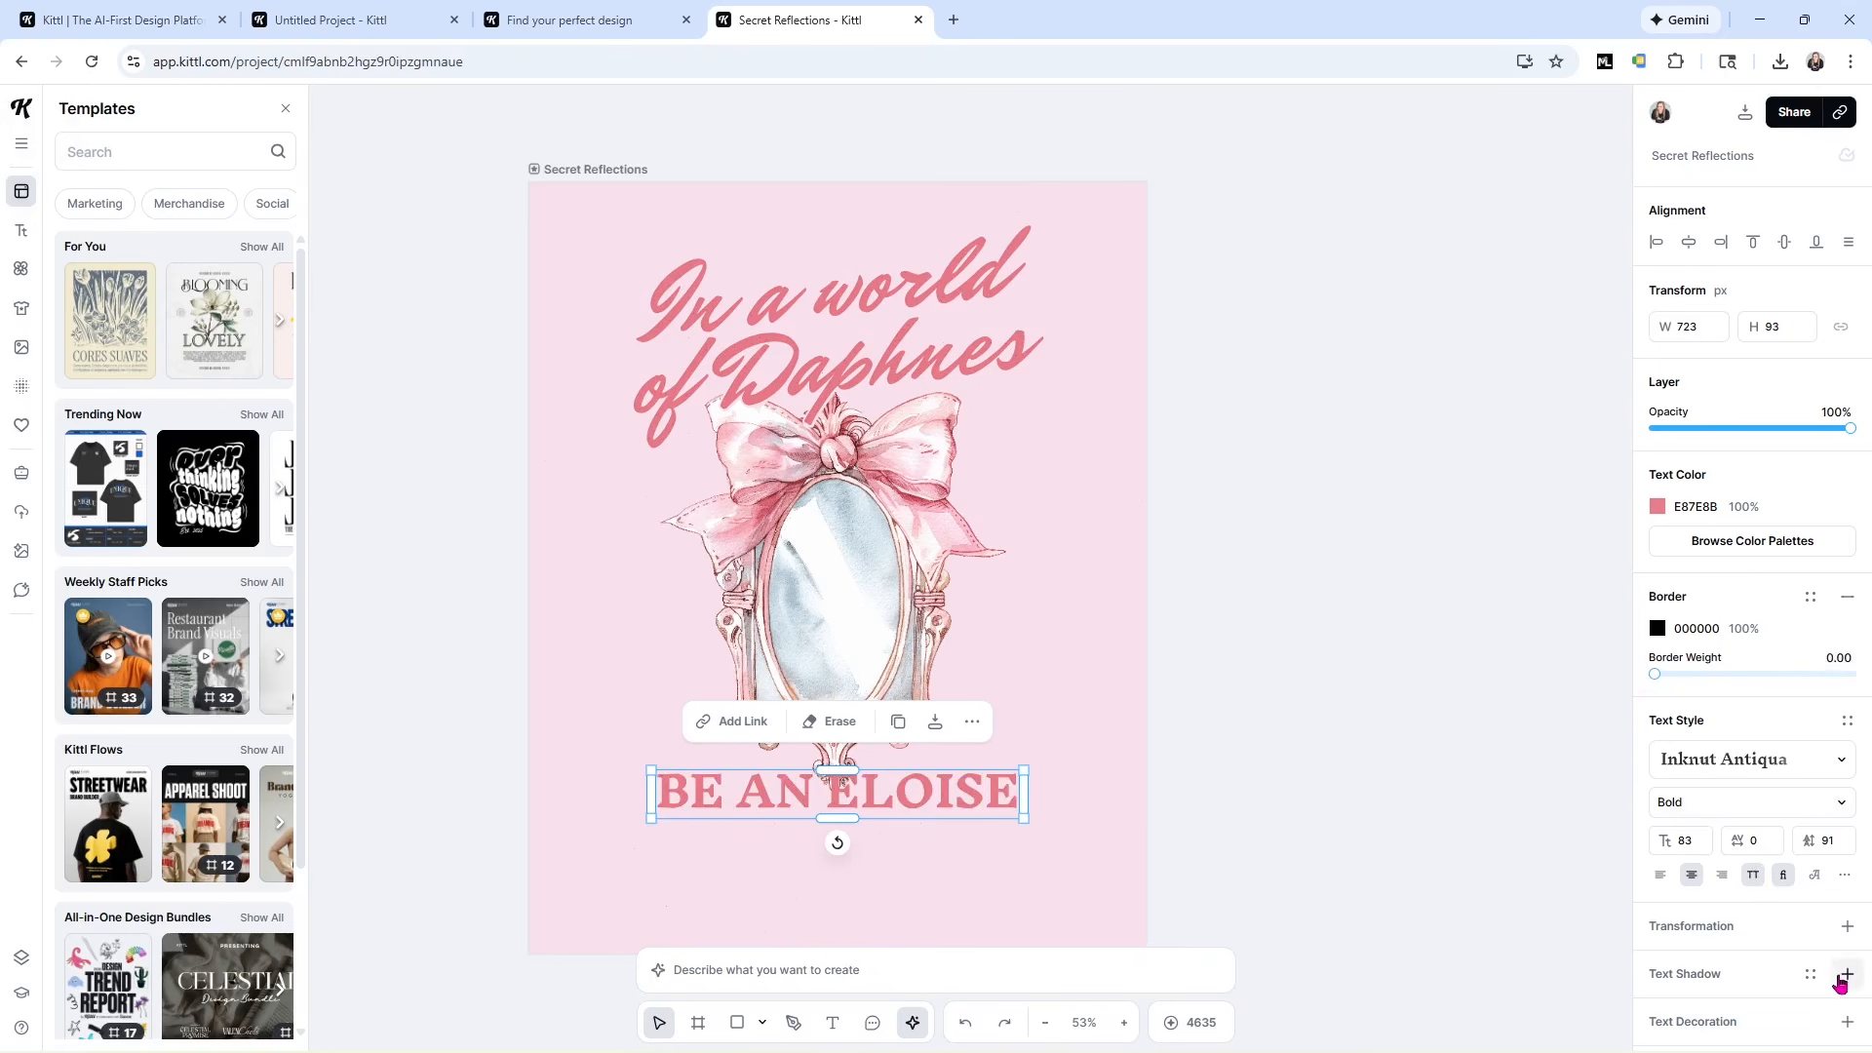
Add a text shadow to "BE AN ELOISE" and try the outlined shadow style, testing F9E2EE and E87E8B as its outline color.
{"action": "left_click", "coordinate": [1846, 974]}
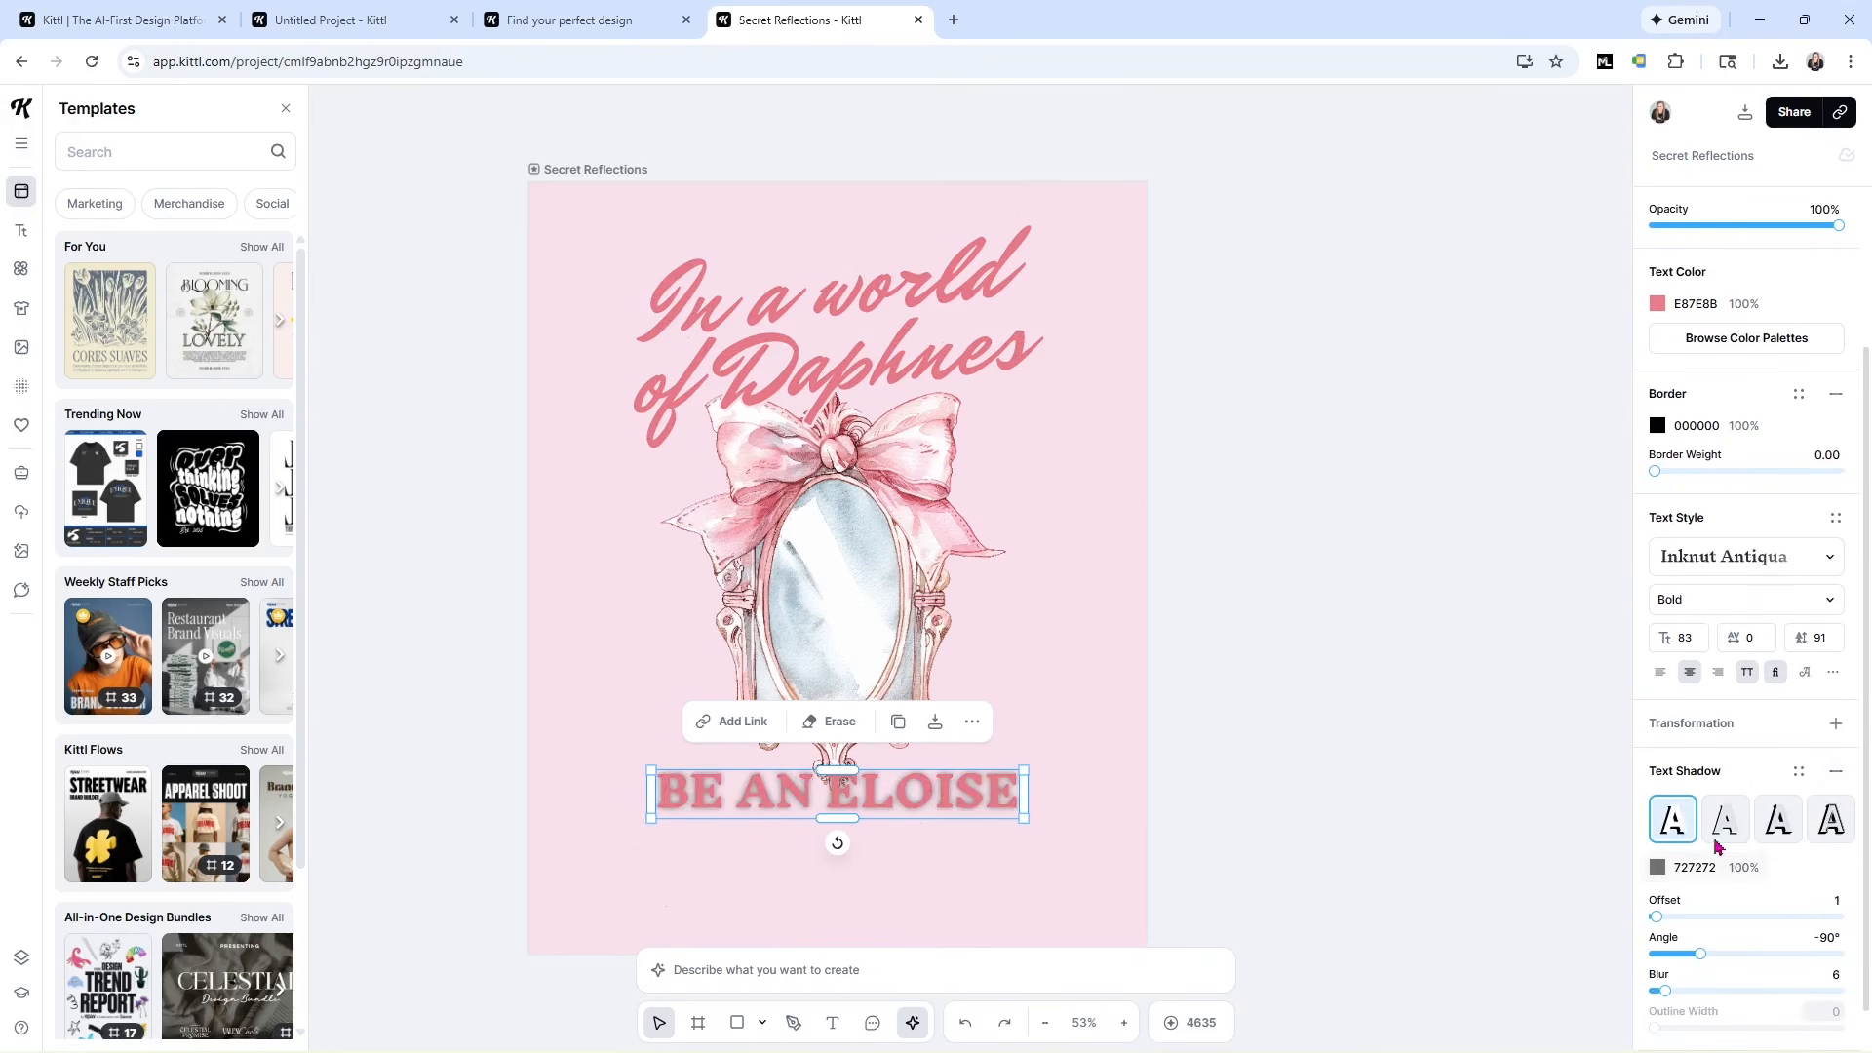
{"action": "left_click", "coordinate": [1831, 831]}
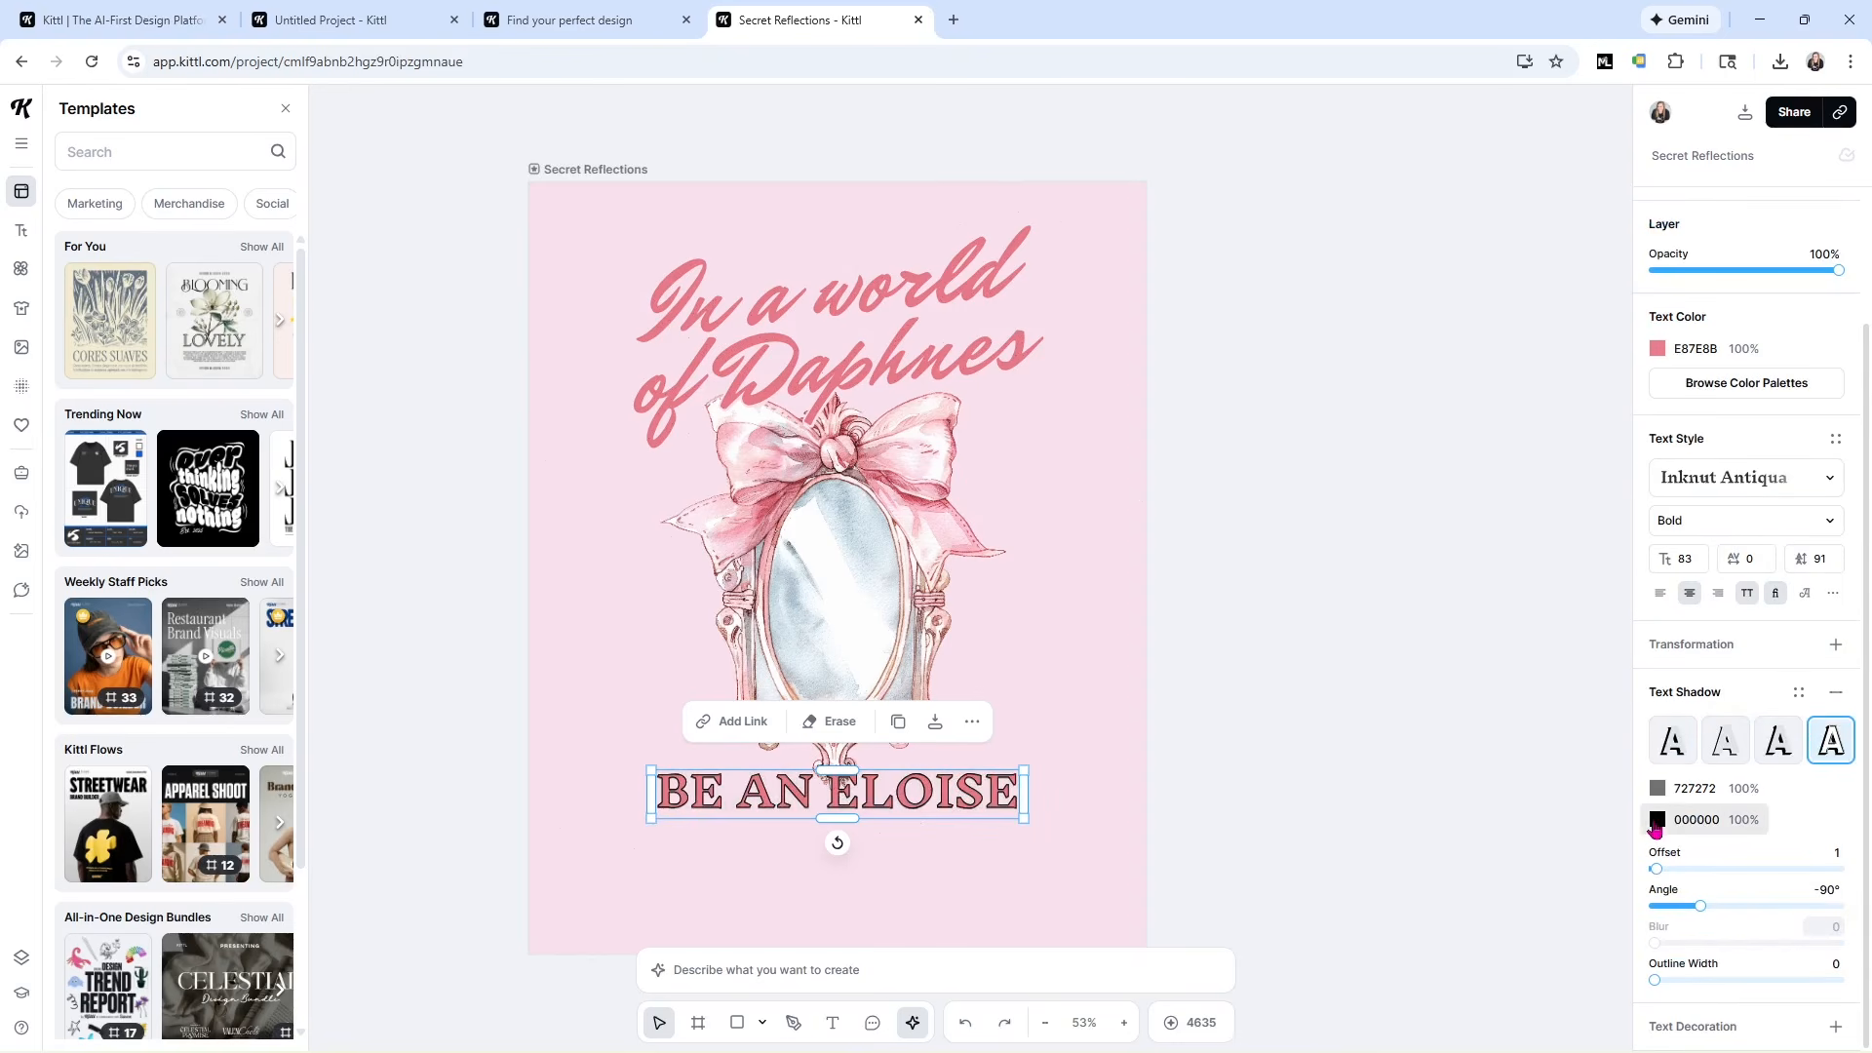
{"action": "left_click", "coordinate": [1656, 822]}
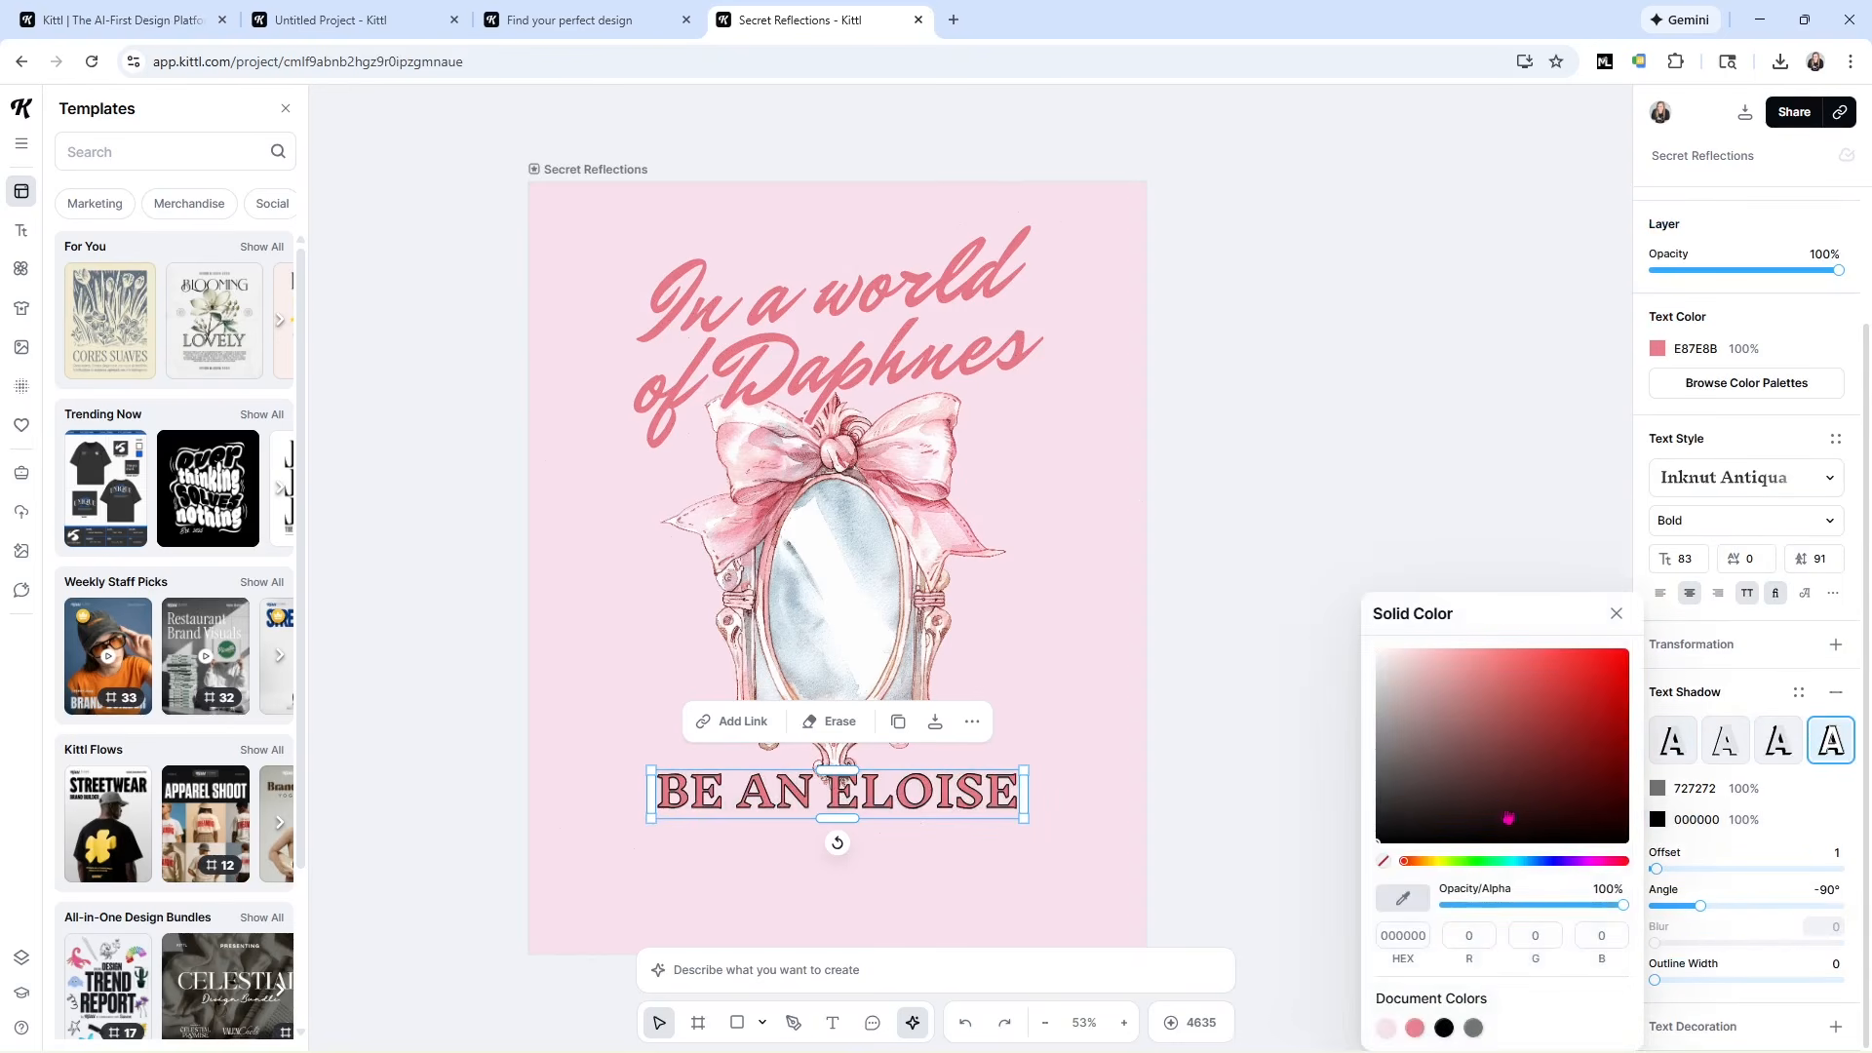
{"action": "left_click", "coordinate": [1415, 1030]}
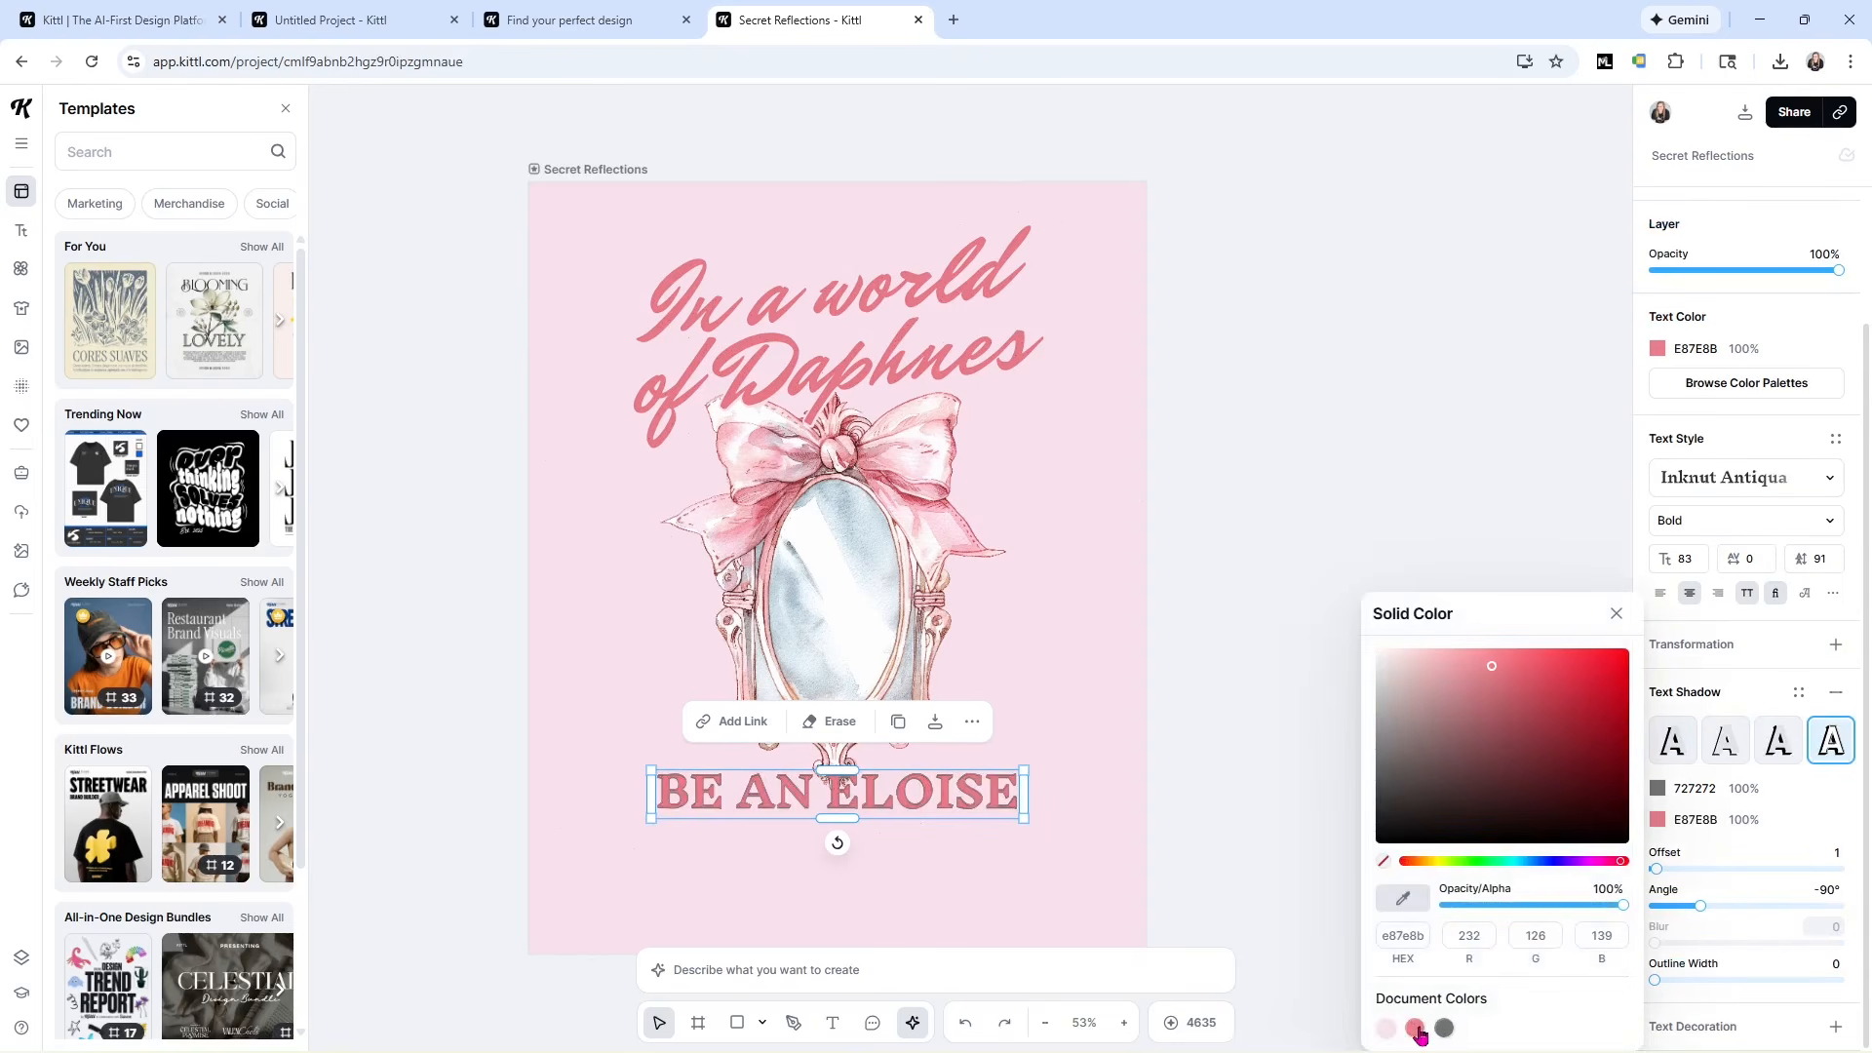
{"action": "left_click", "coordinate": [1386, 1030]}
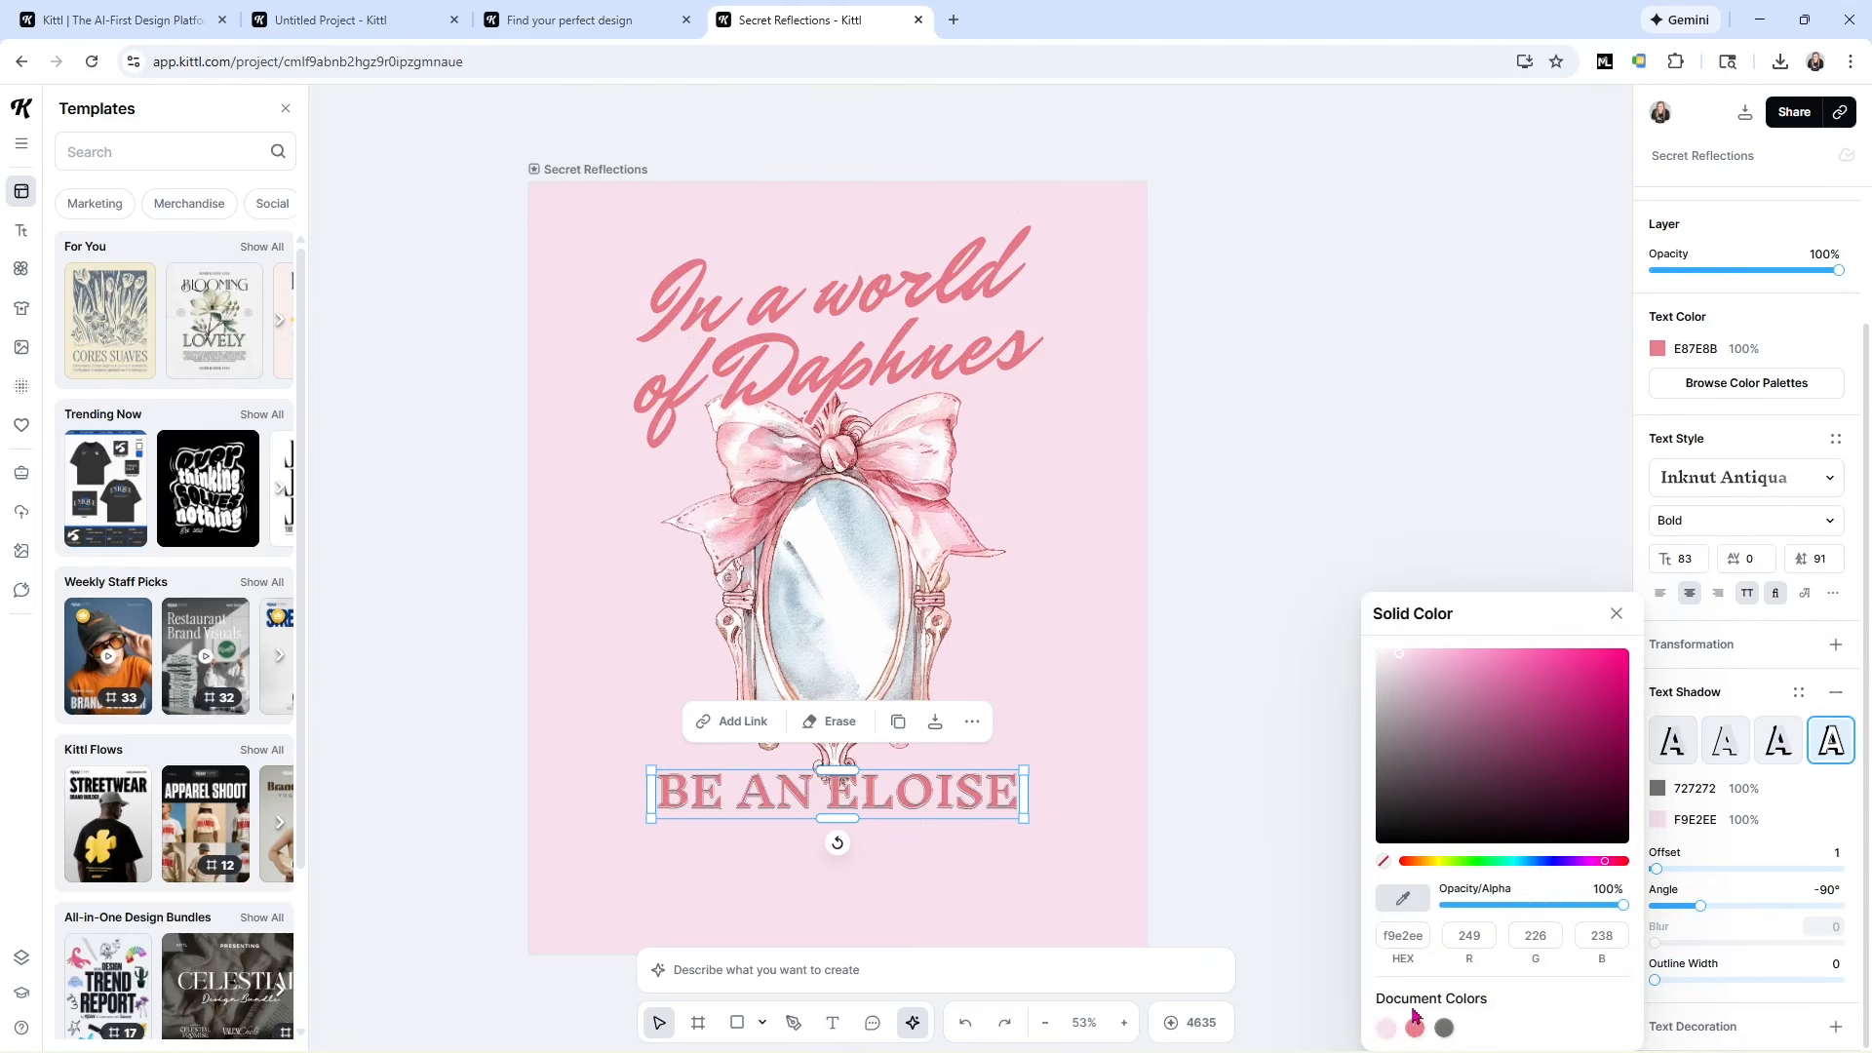
{"action": "left_click", "coordinate": [1413, 1031]}
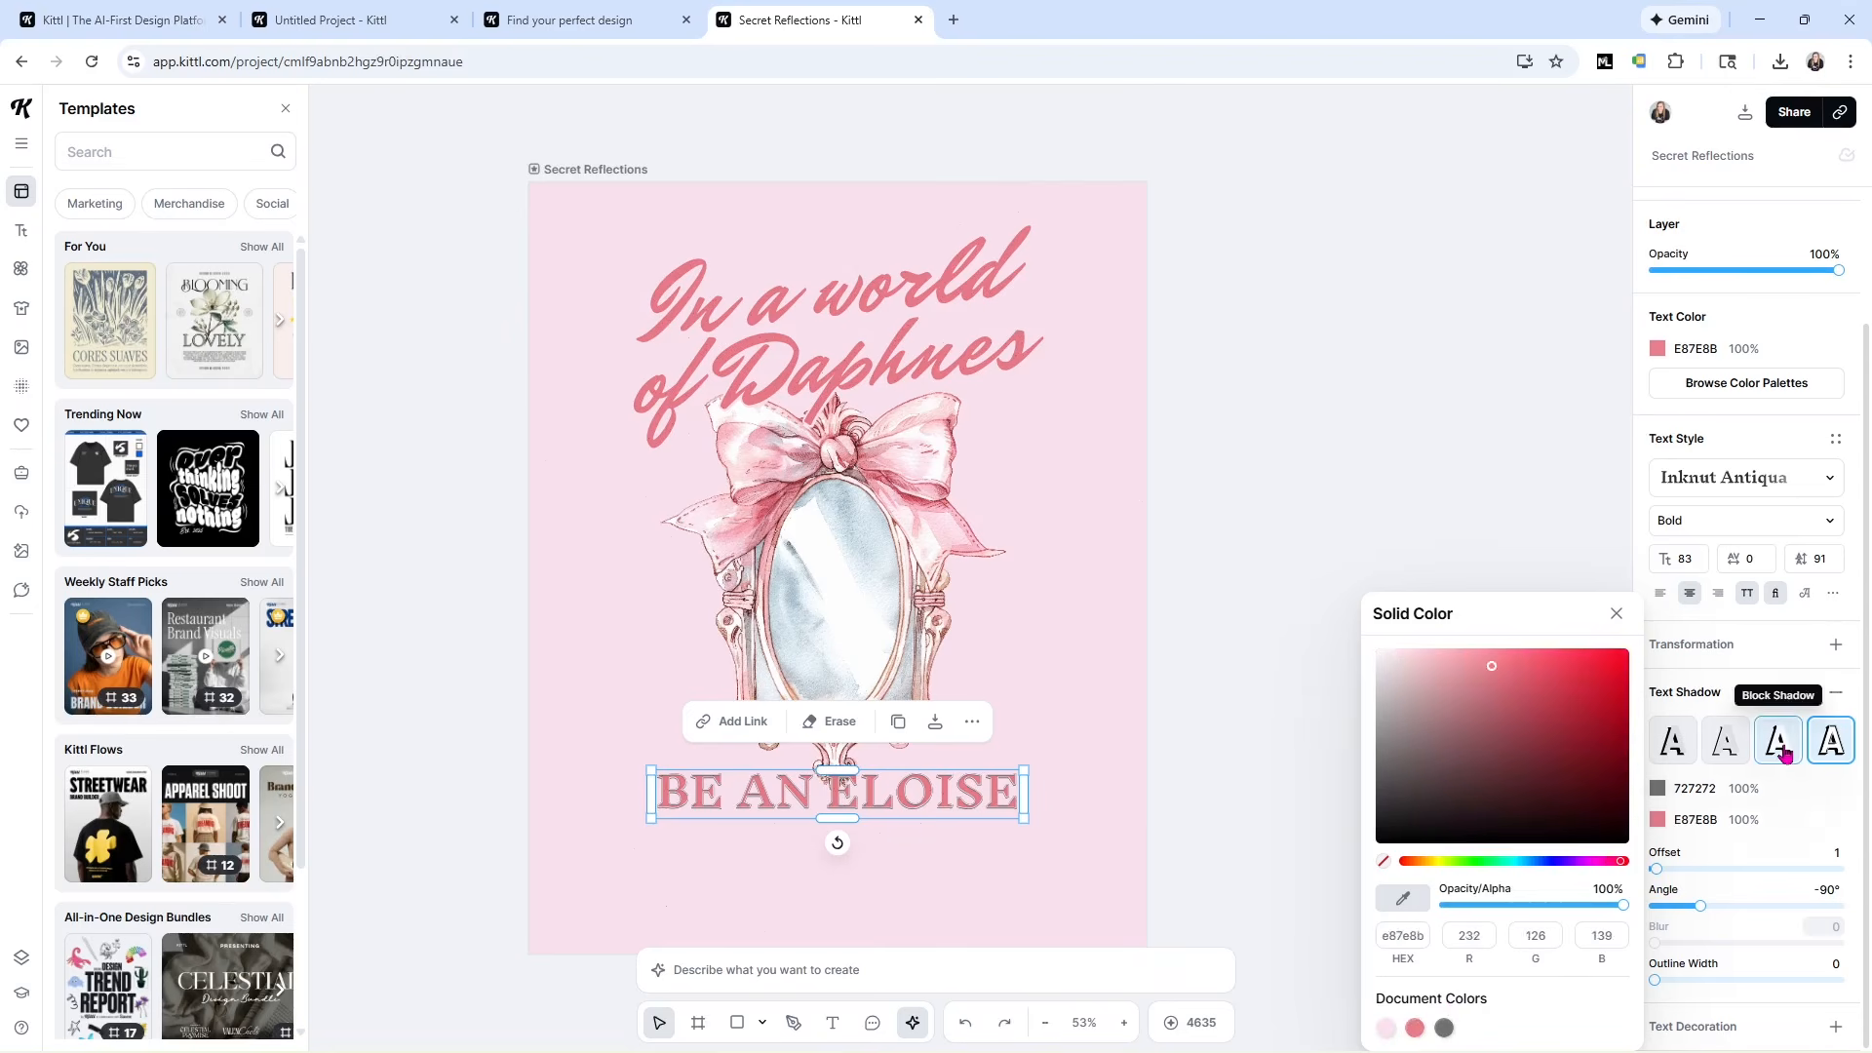
Switch the "BE AN ELOISE" text to the Block Shadow style with an offset of 7 and an angle of 89°.
{"action": "left_click", "coordinate": [1781, 749]}
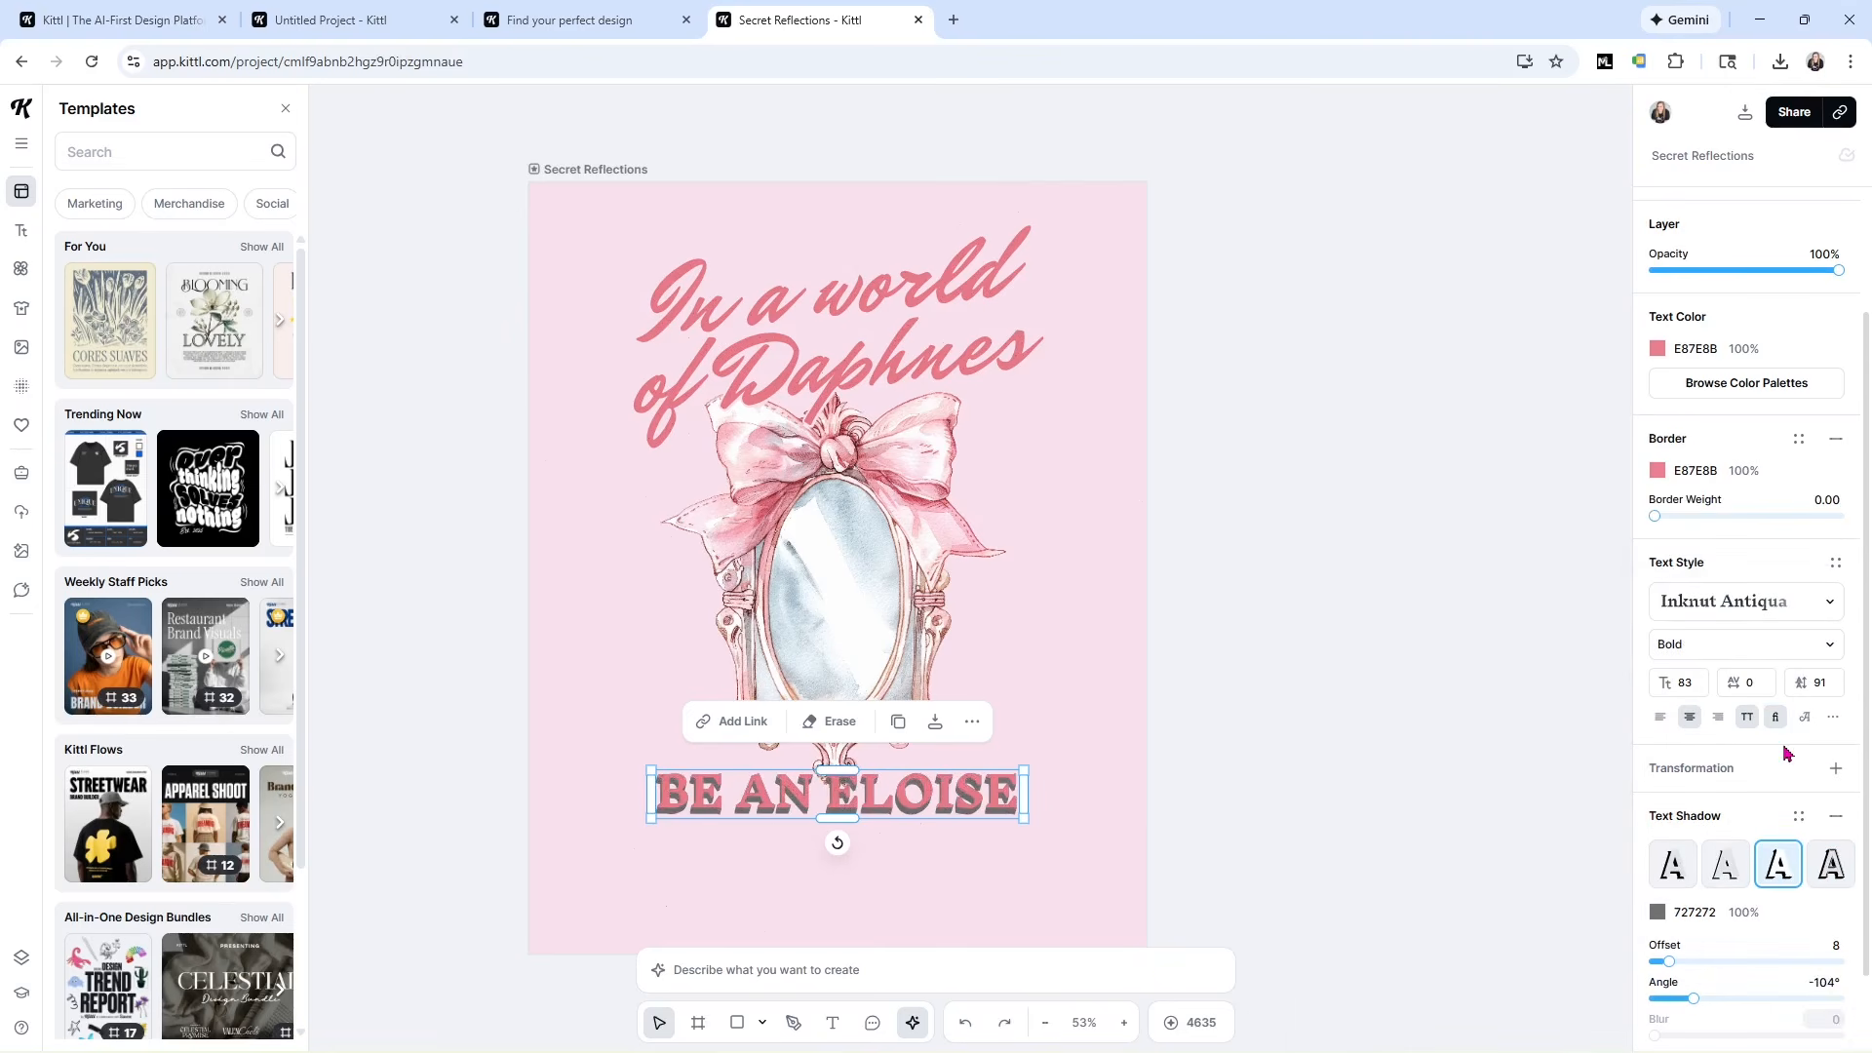
{"action": "left_click", "coordinate": [1715, 863]}
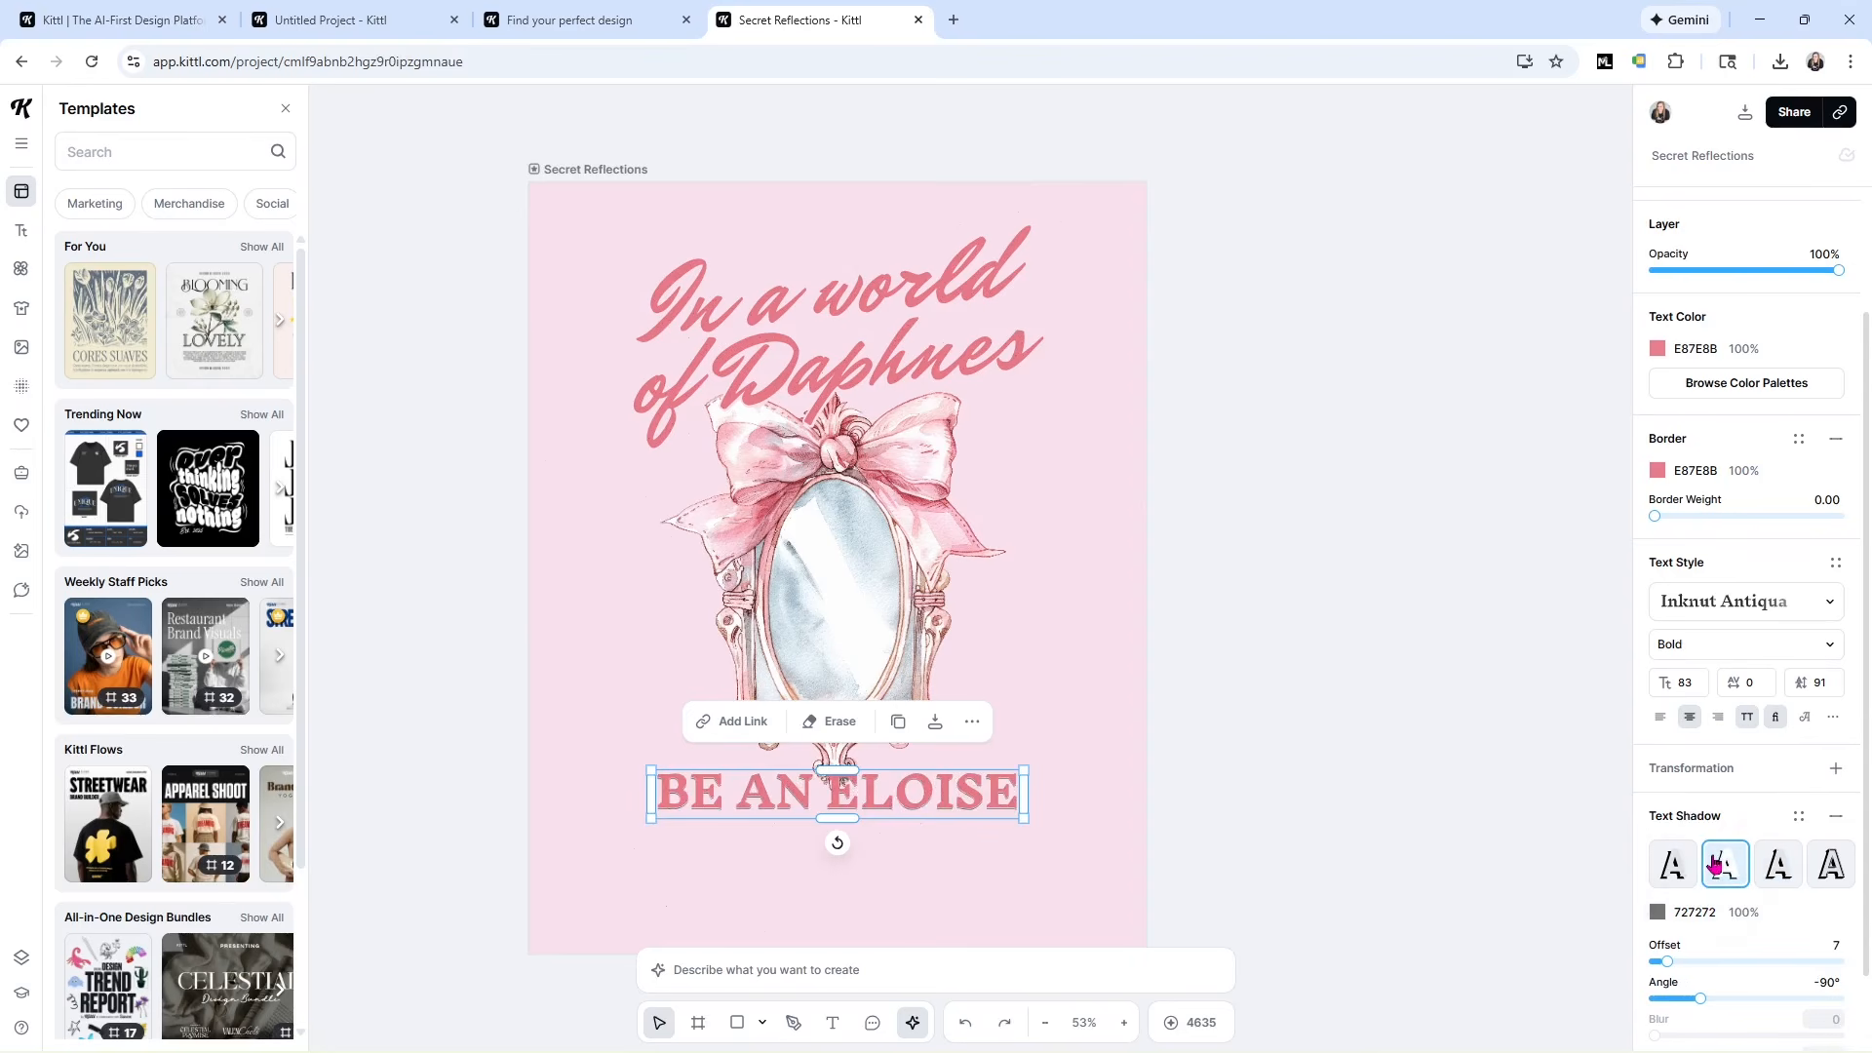
{"action": "left_click", "coordinate": [1781, 863]}
{"action": "left_click_drag", "start_coordinate": [1668, 961], "coordinate": [1681, 960]}
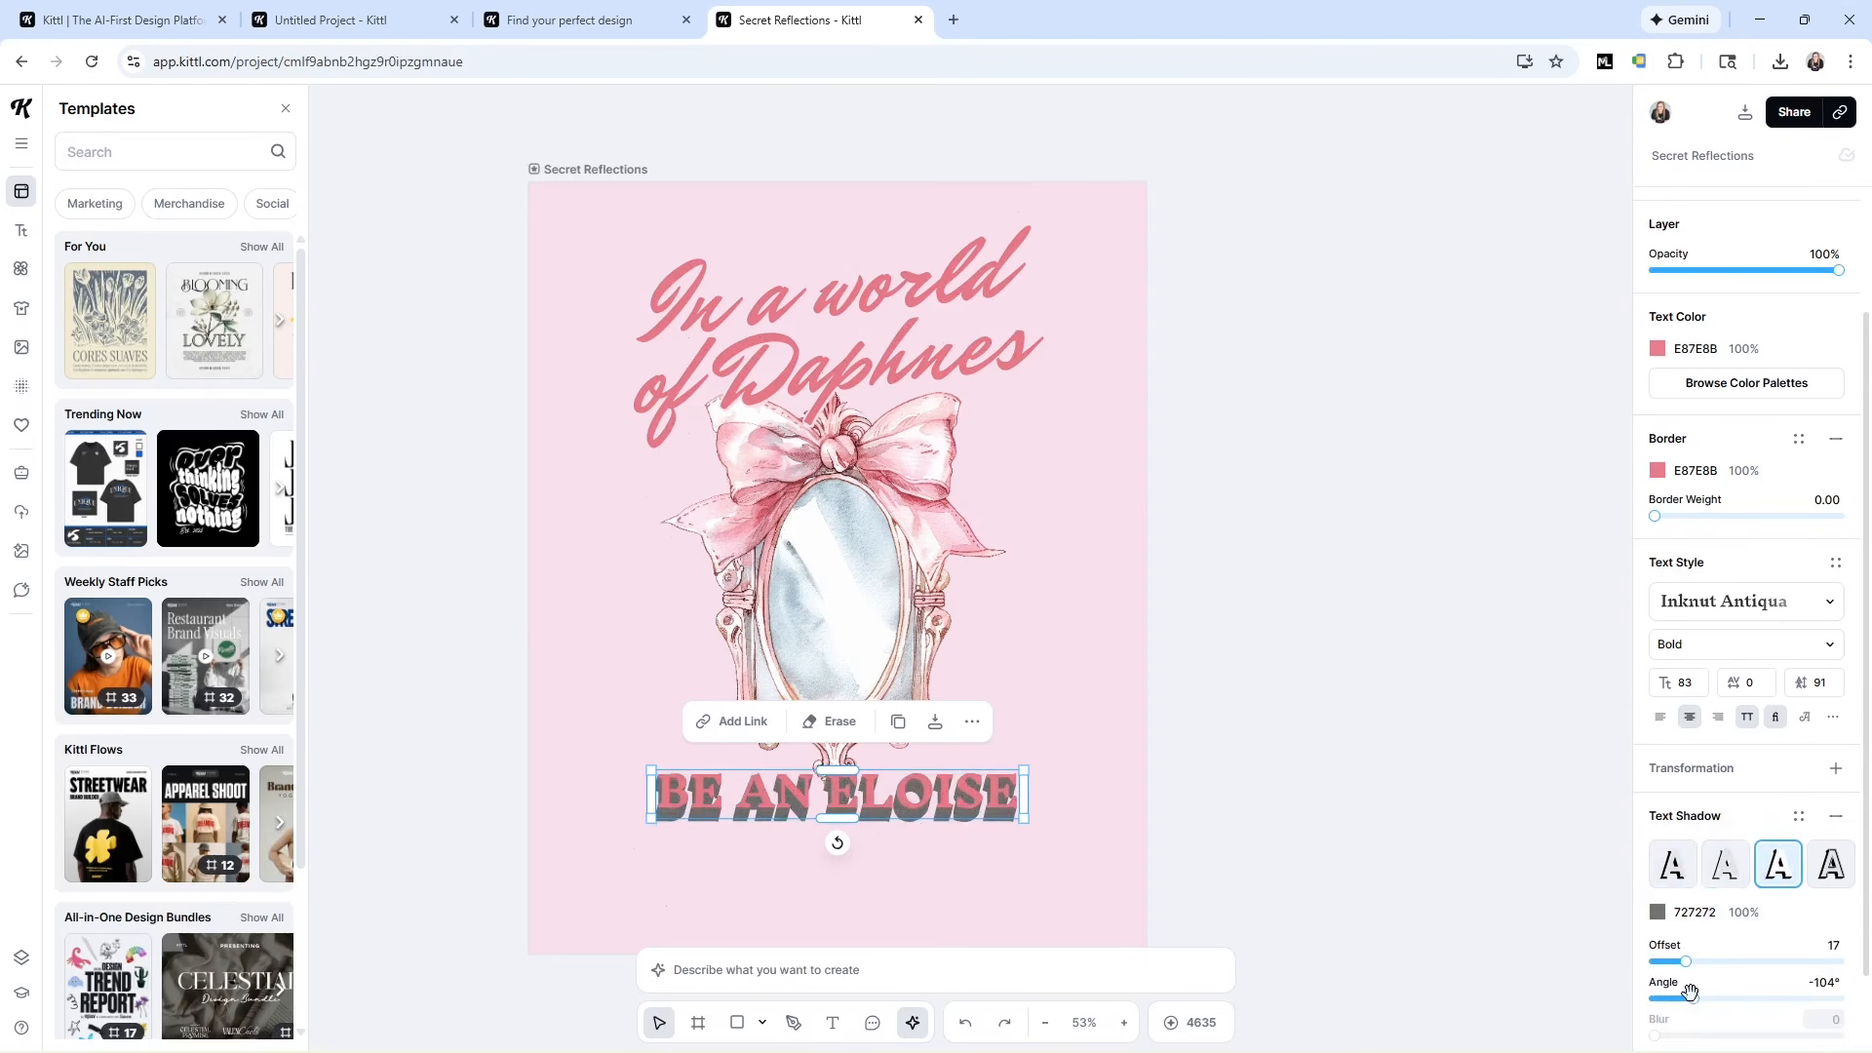
{"action": "left_click_drag", "start_coordinate": [1693, 998], "coordinate": [1795, 993]}
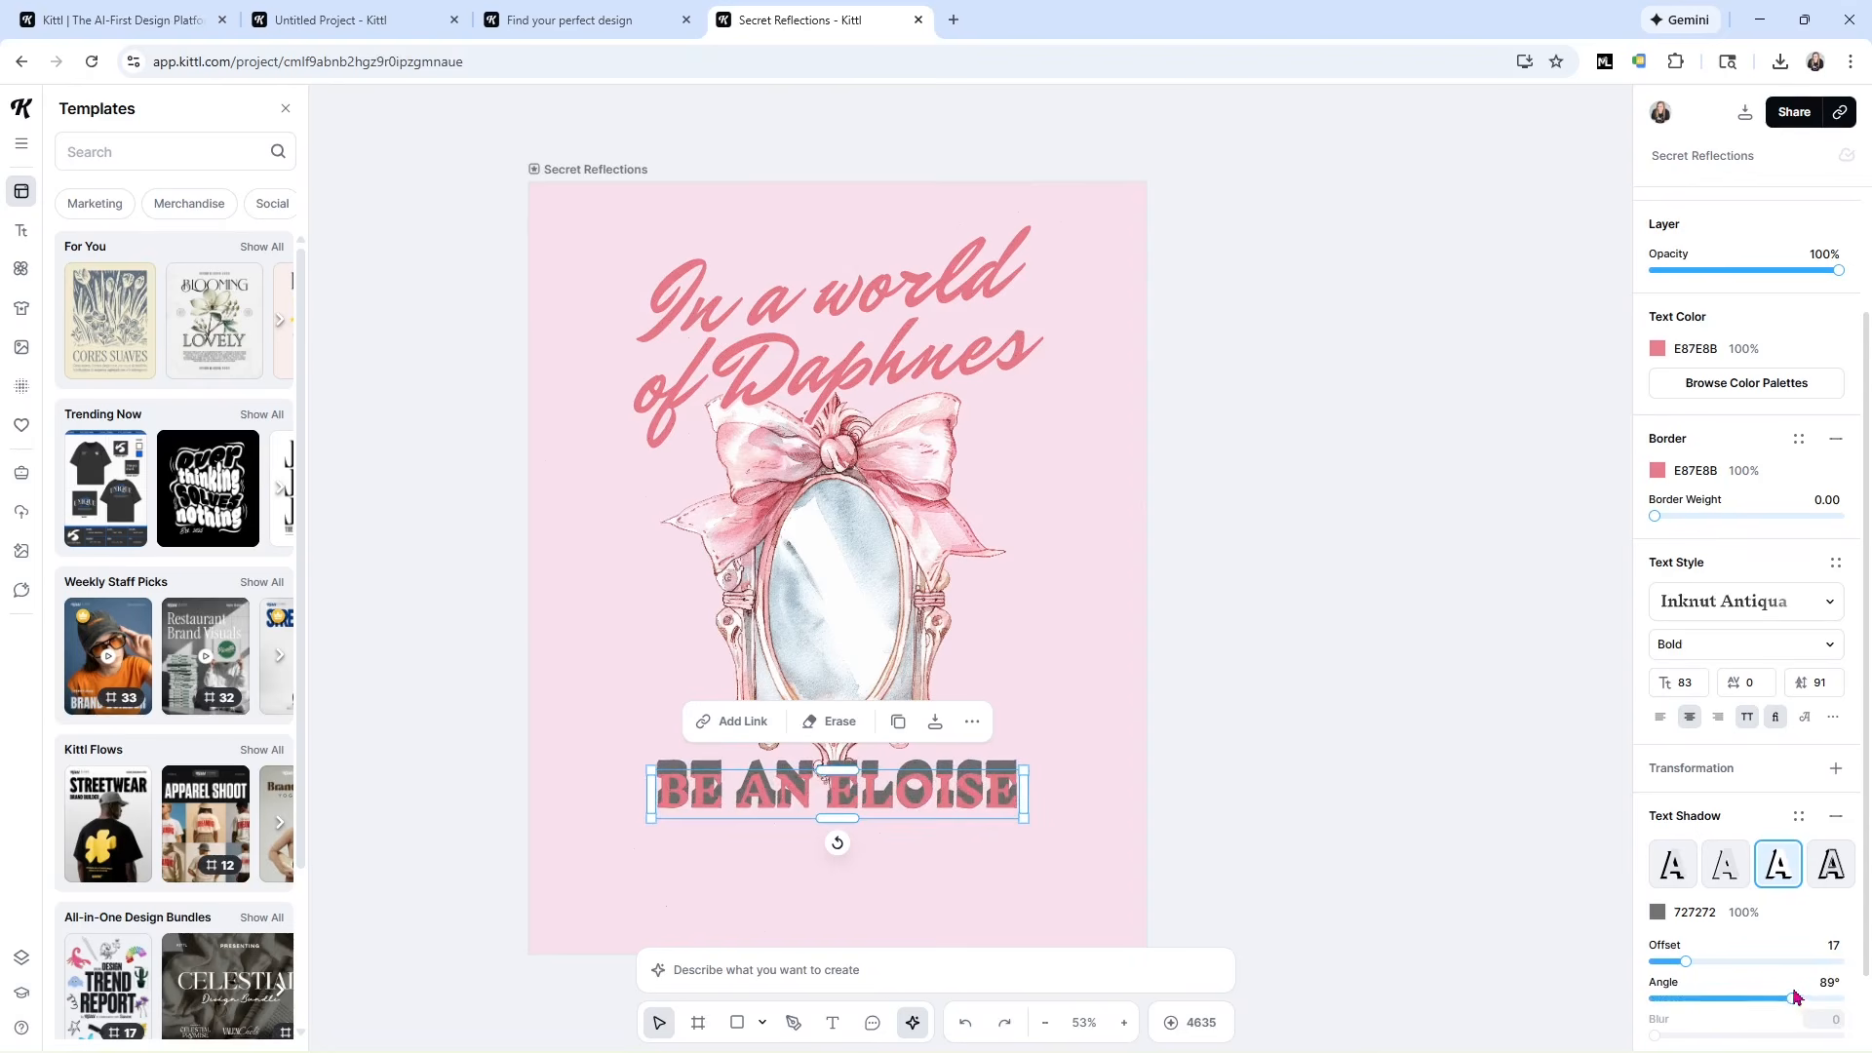
{"action": "left_click_drag", "start_coordinate": [1686, 958], "coordinate": [1663, 962]}
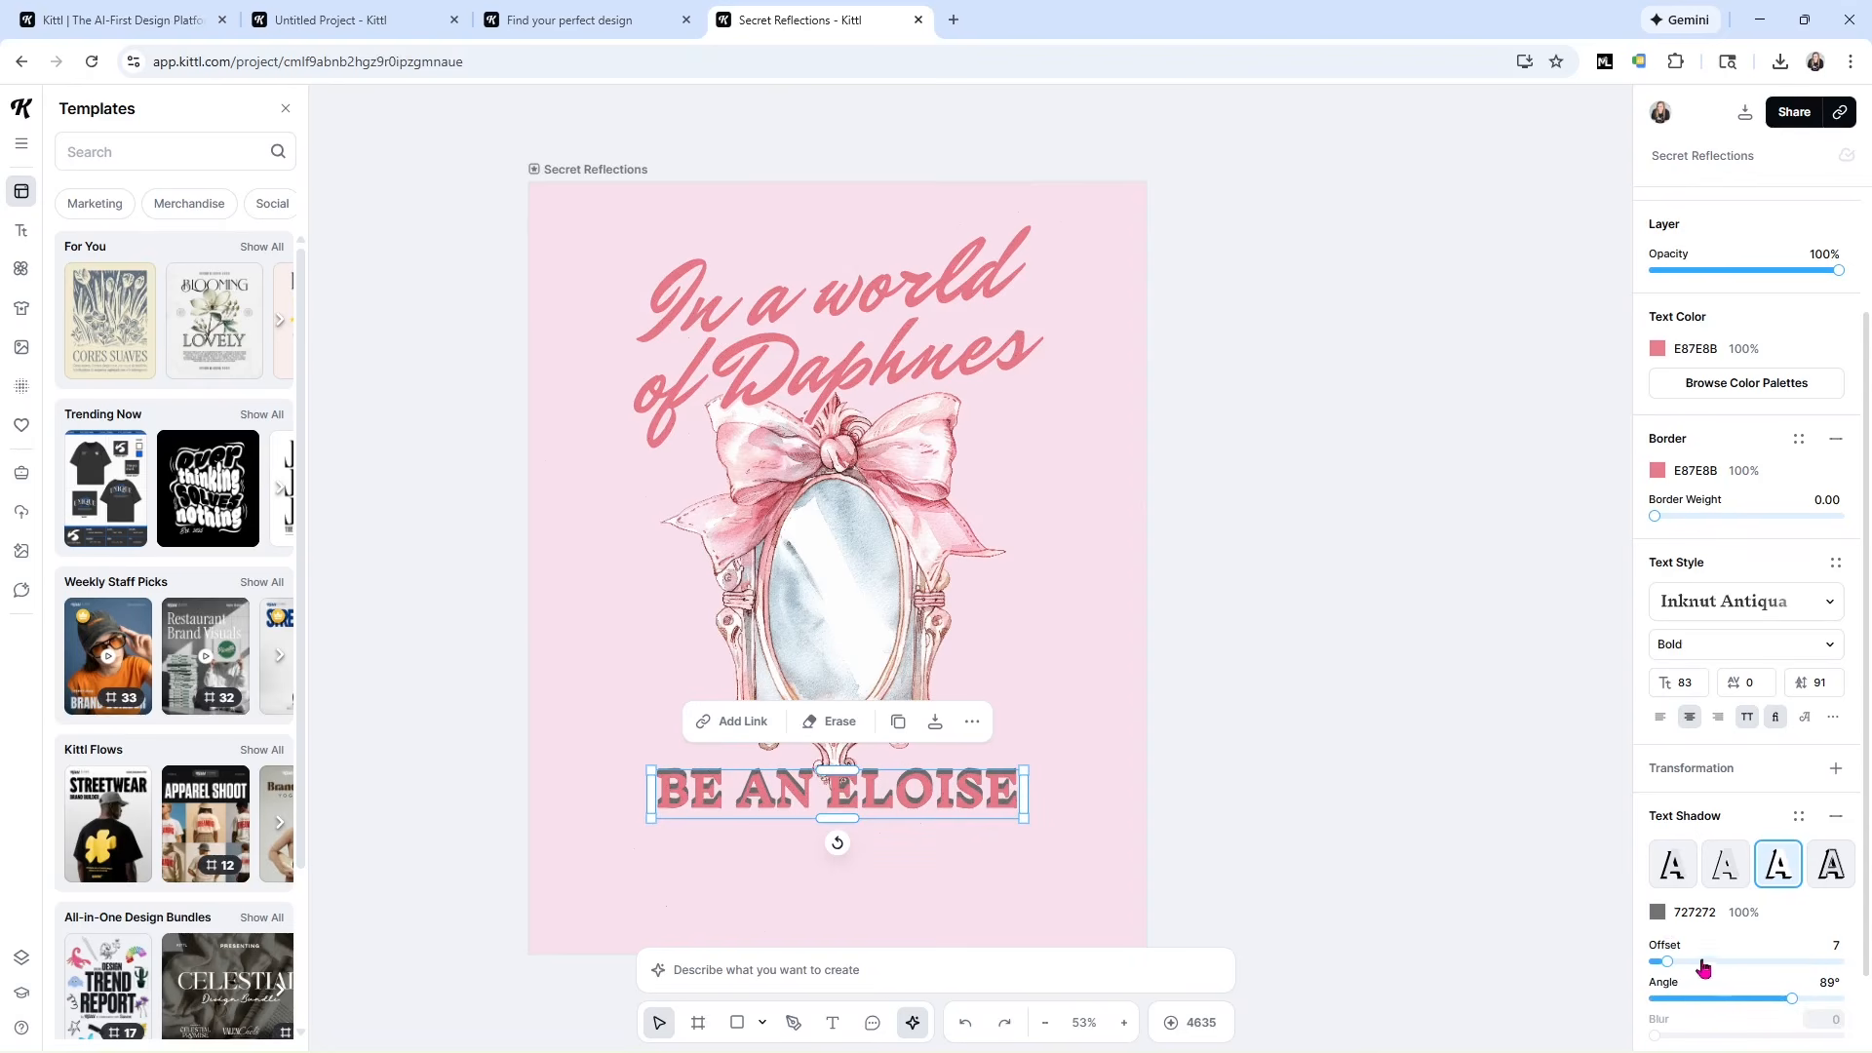
Set the block shadow color of "BE AN ELOISE" to white (FFFFFF) and deselect the text.
{"action": "left_click", "coordinate": [1657, 914]}
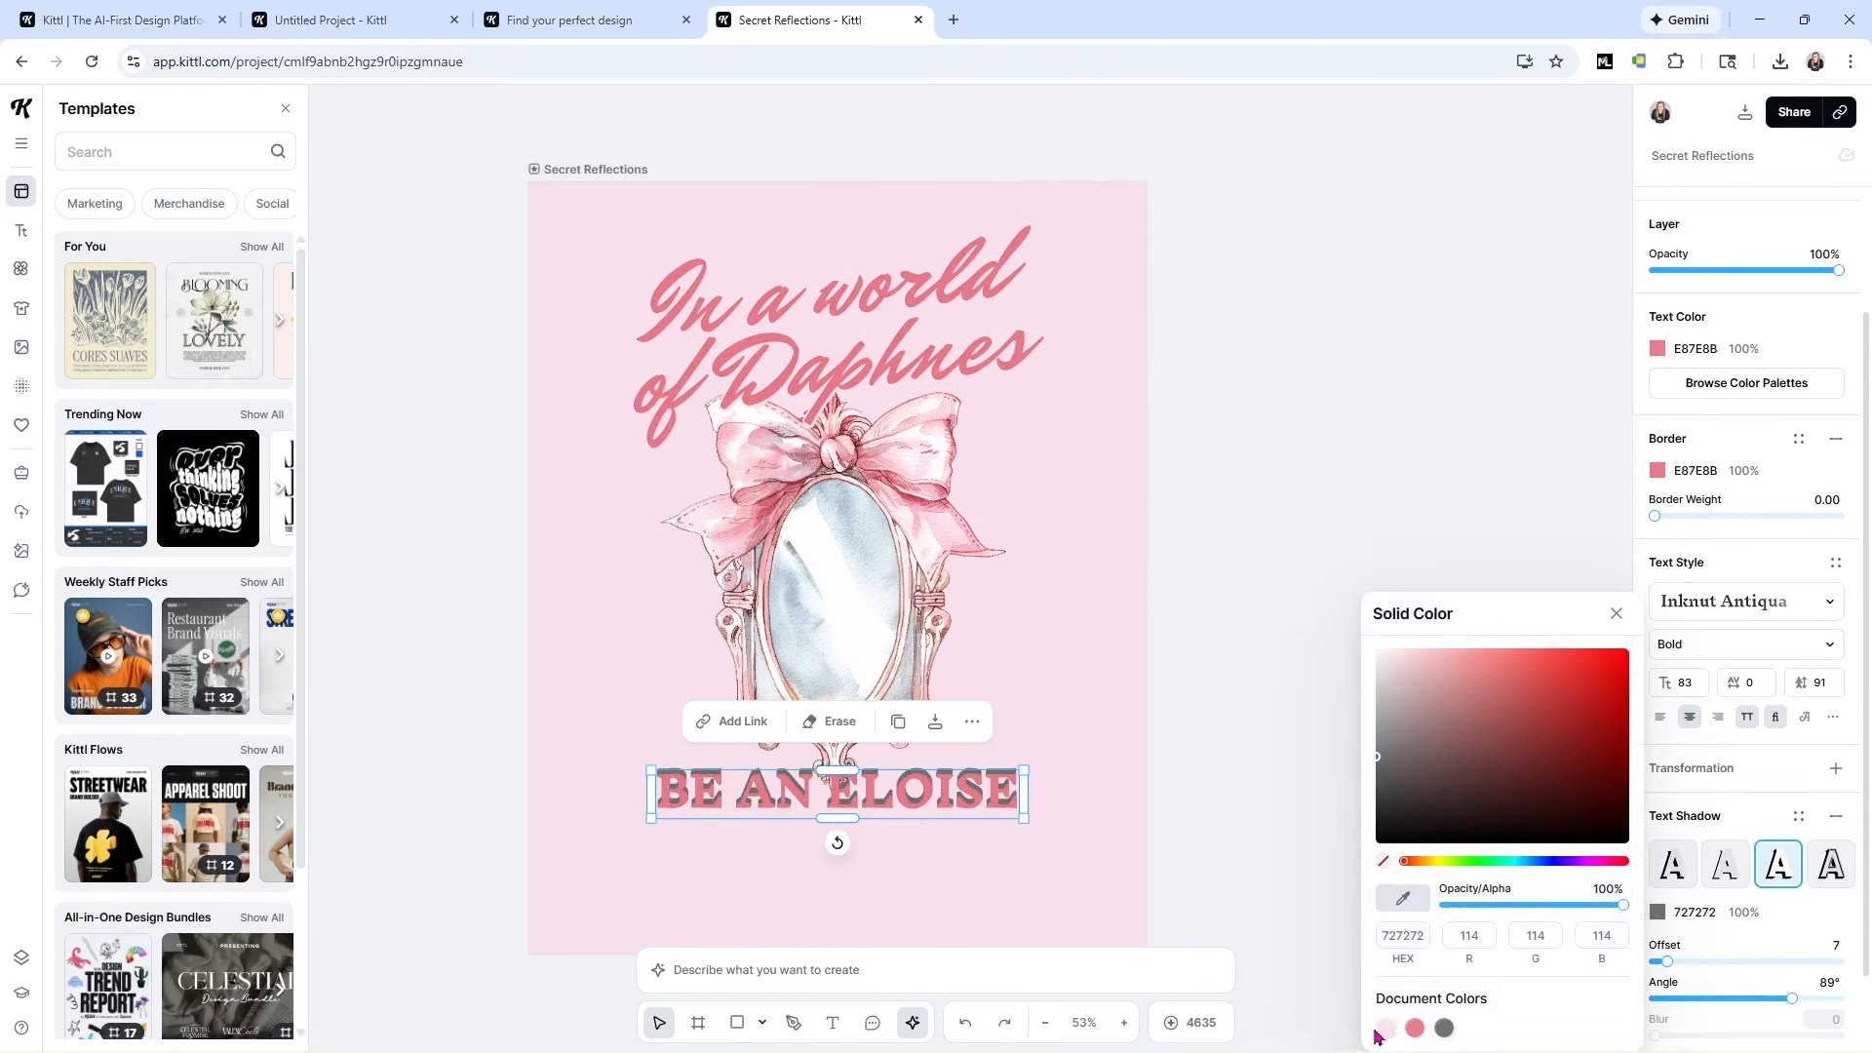
{"action": "left_click_drag", "start_coordinate": [1394, 679], "coordinate": [1355, 615]}
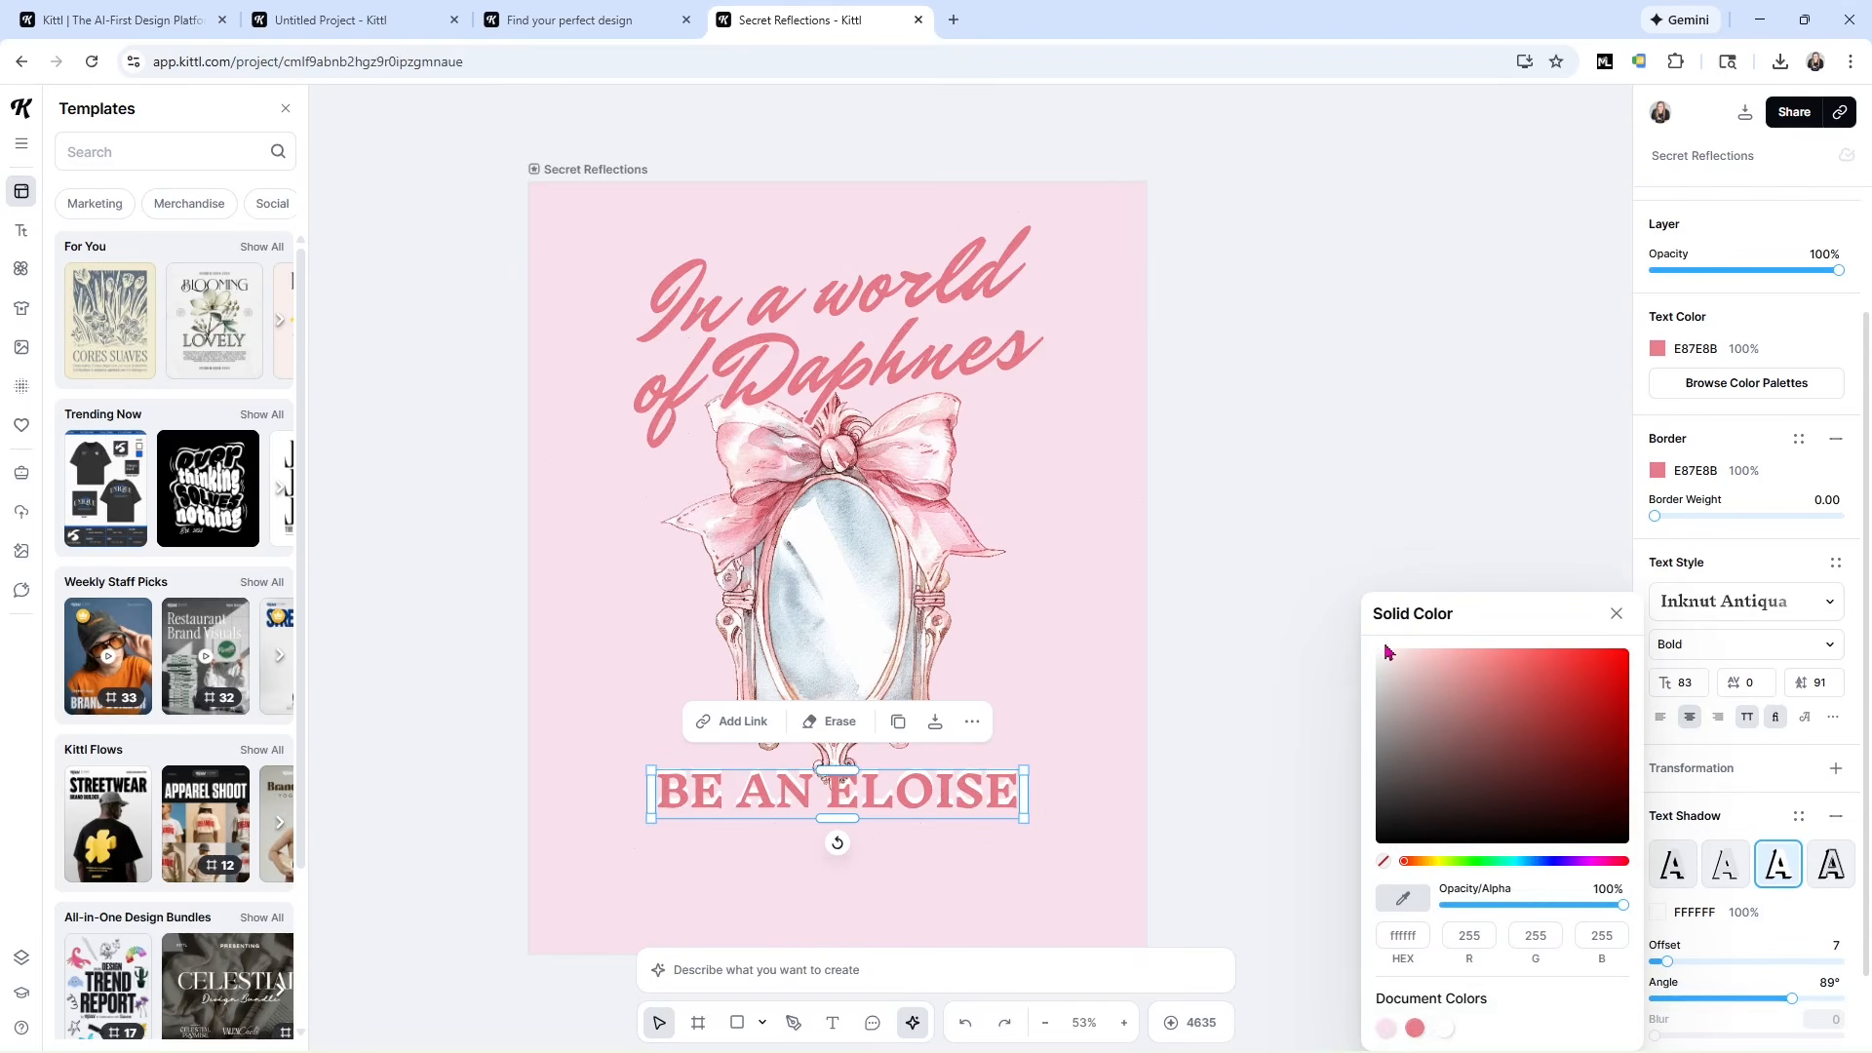
{"action": "left_click", "coordinate": [1209, 632]}
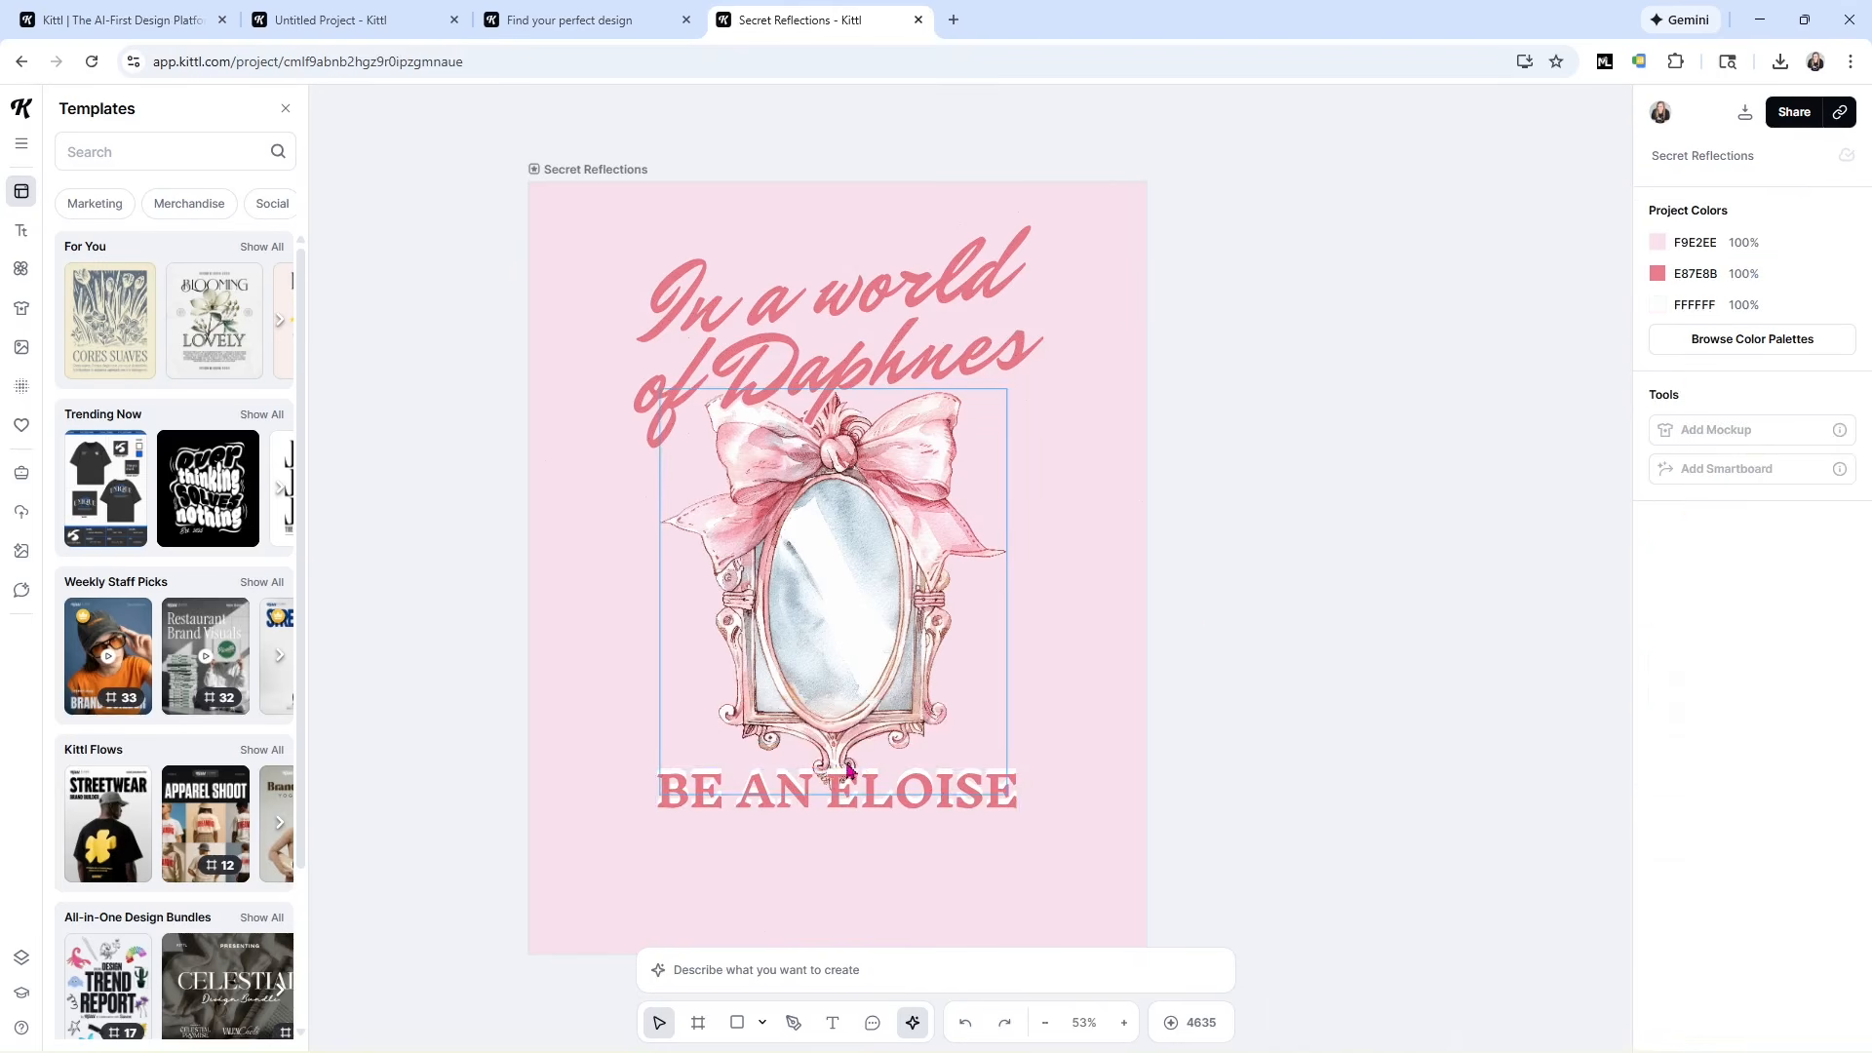
Set the text shadow color of the "of Daphnes" line to white (FFFFFF).
{"action": "left_click", "coordinate": [898, 334]}
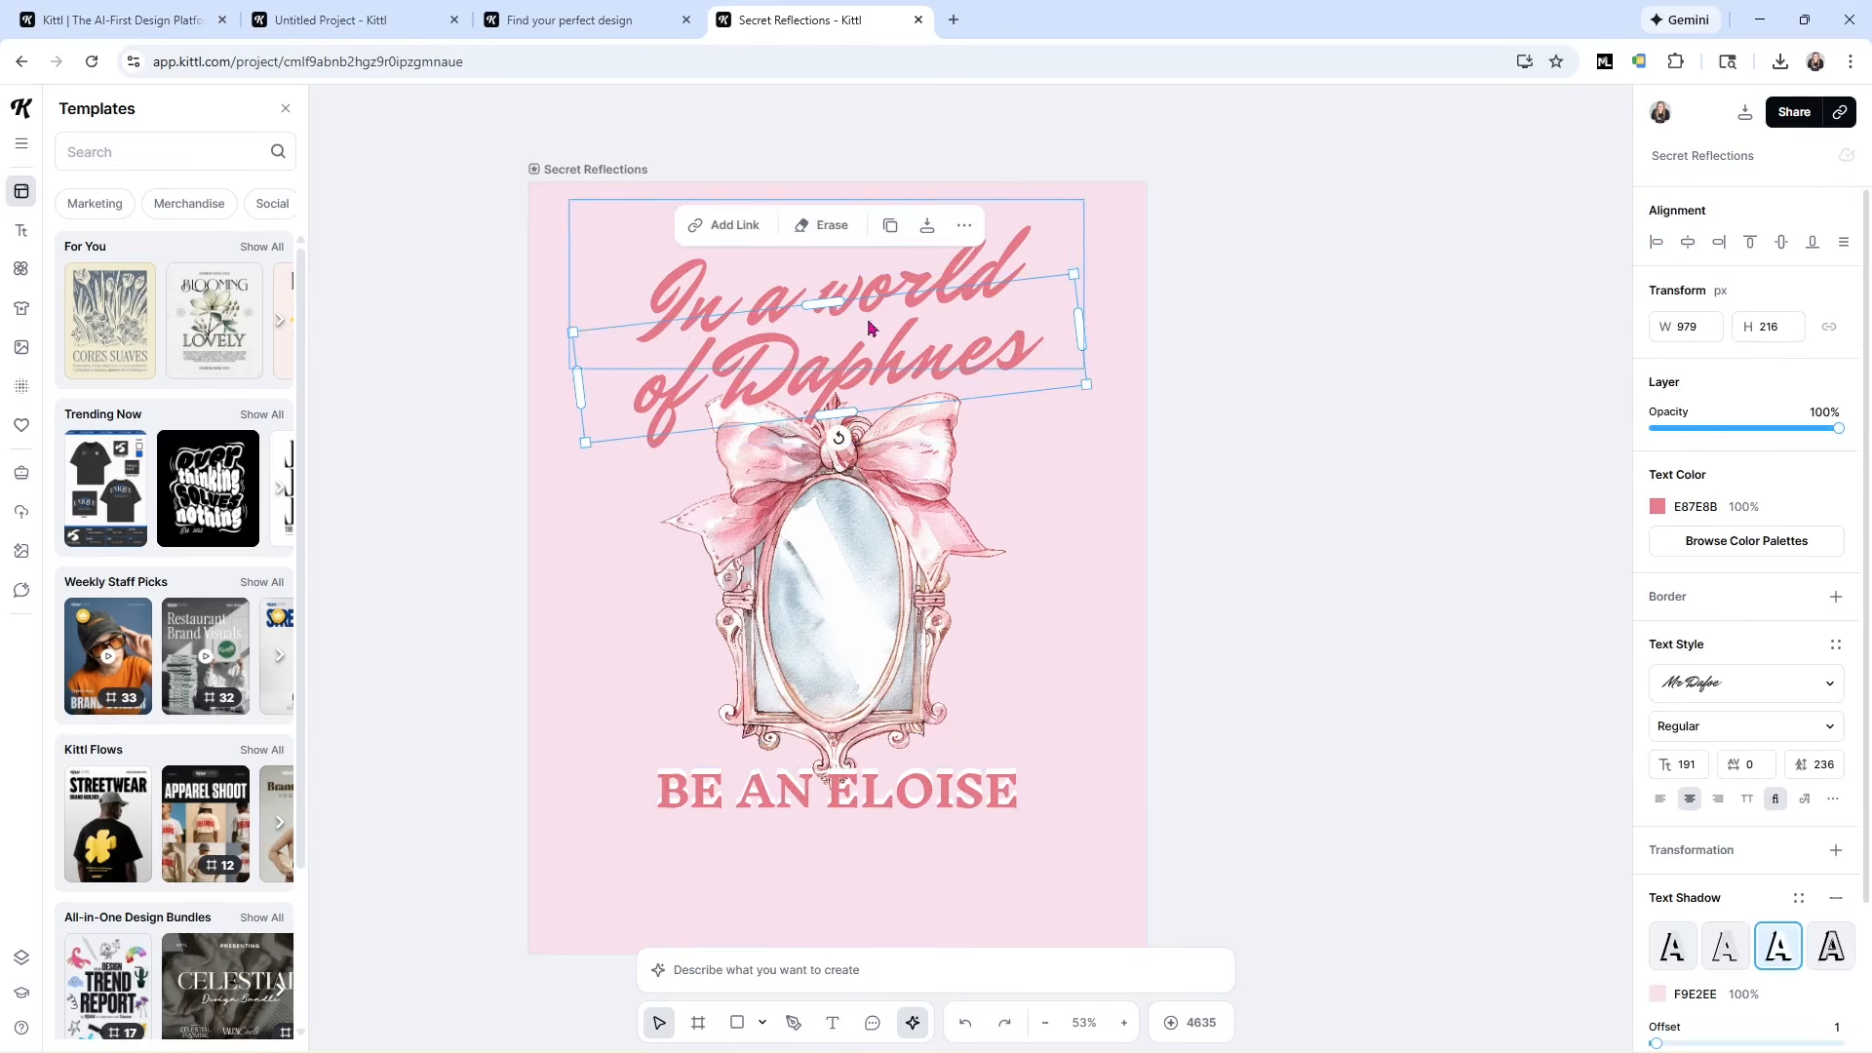
{"action": "left_click", "coordinate": [1657, 993]}
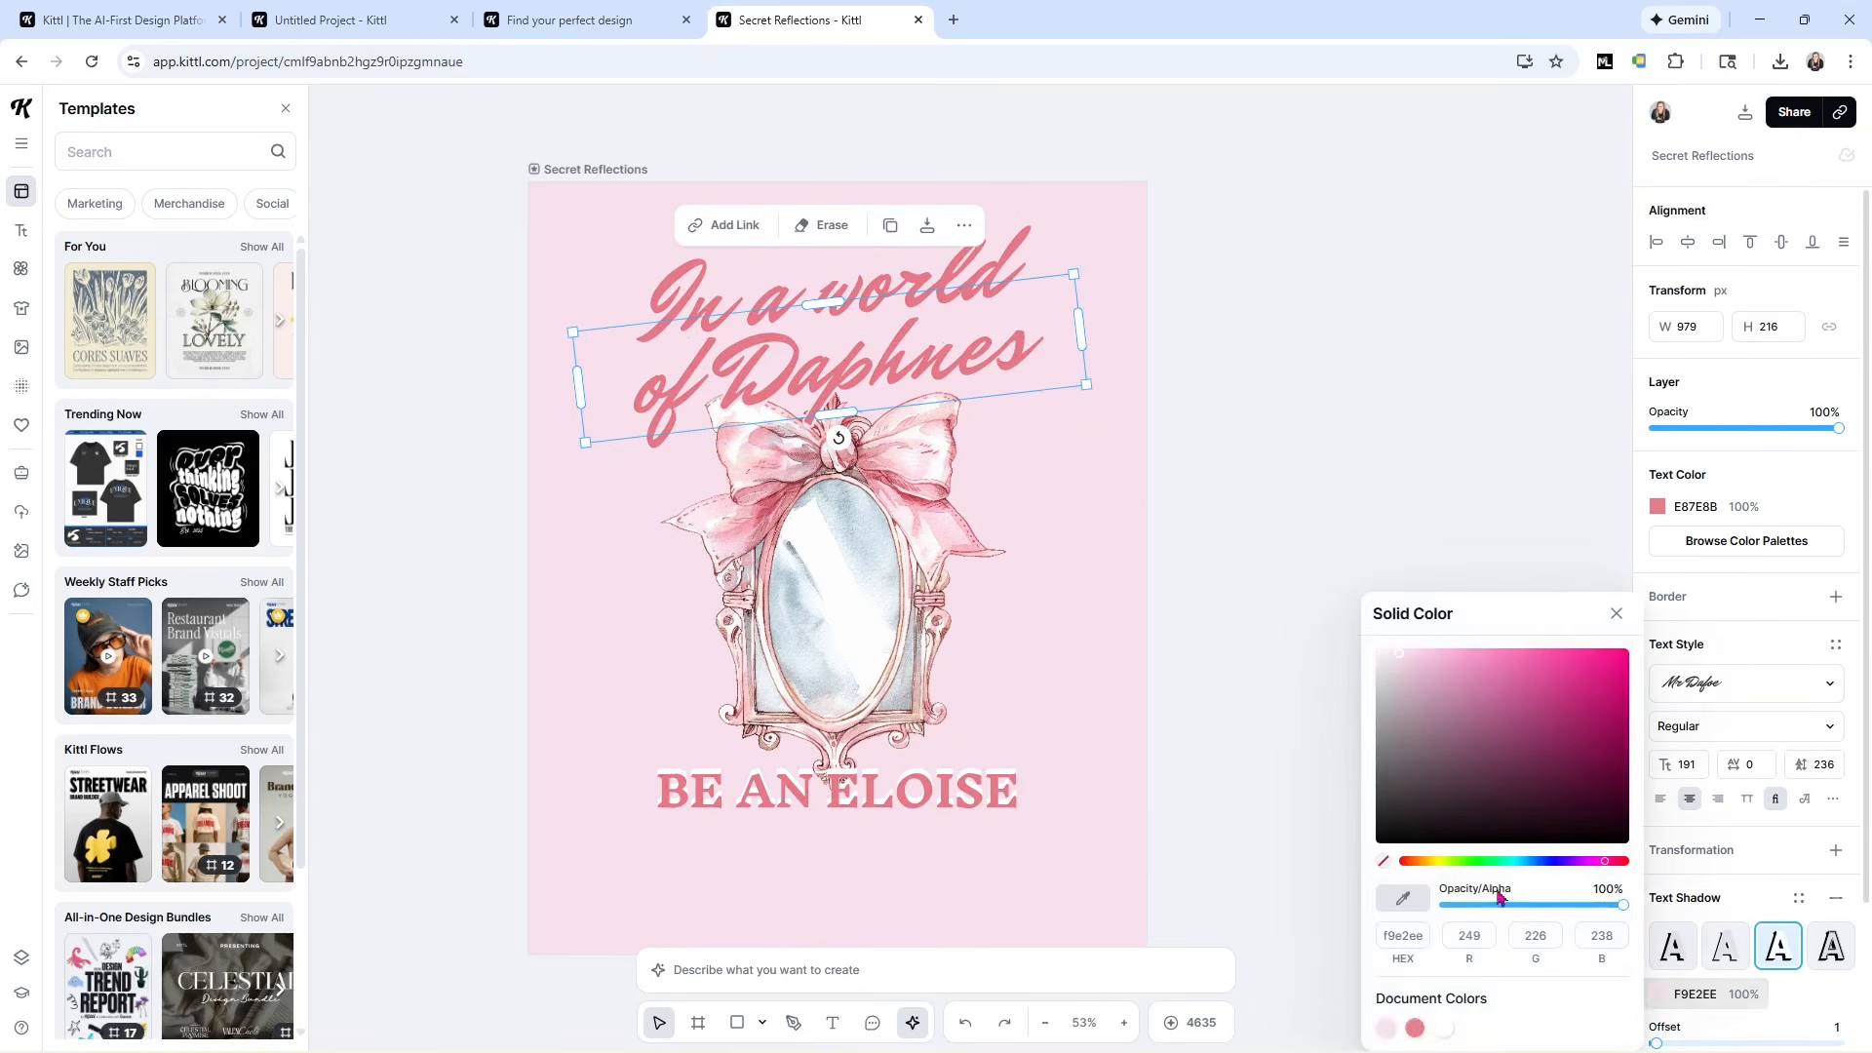
{"action": "left_click_drag", "start_coordinate": [1382, 697], "coordinate": [1349, 594]}
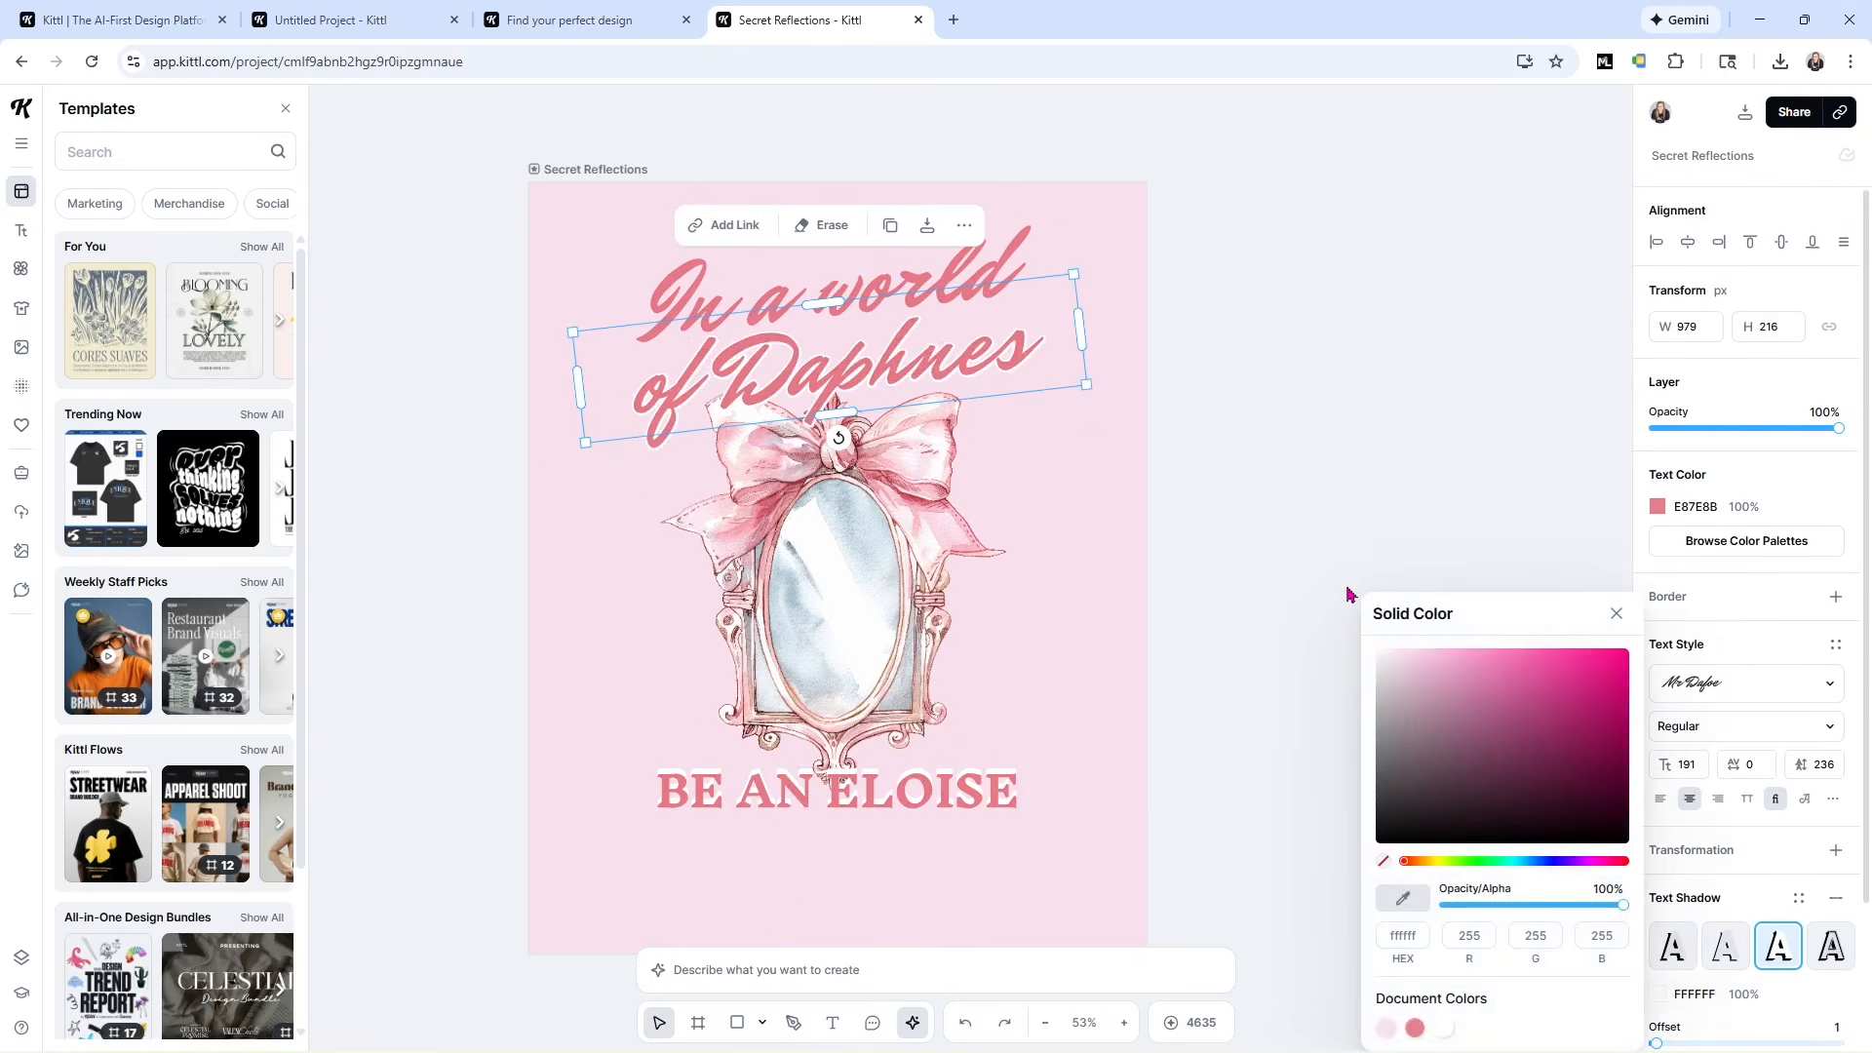
{"action": "left_click", "coordinate": [1616, 614]}
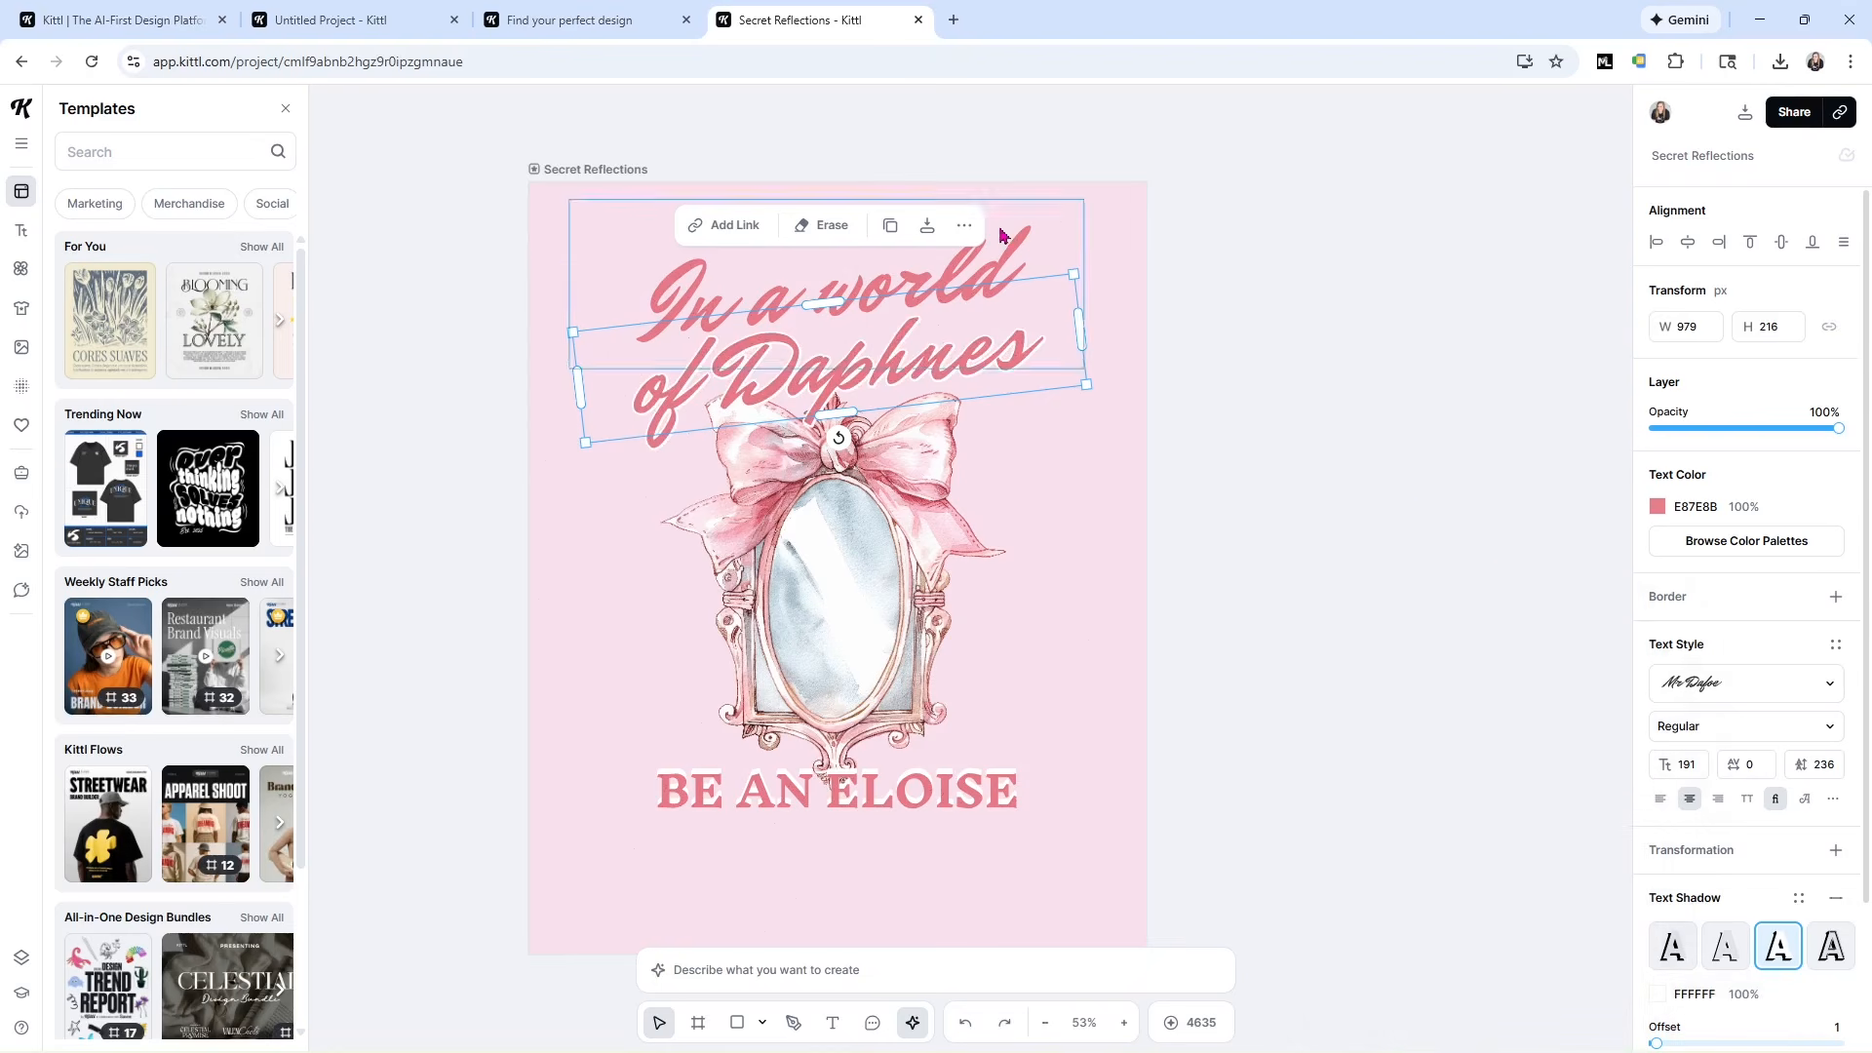
Add a text shadow to the "In a world" line and set its color to white (FFFFFF).
{"action": "left_click", "coordinate": [1001, 234]}
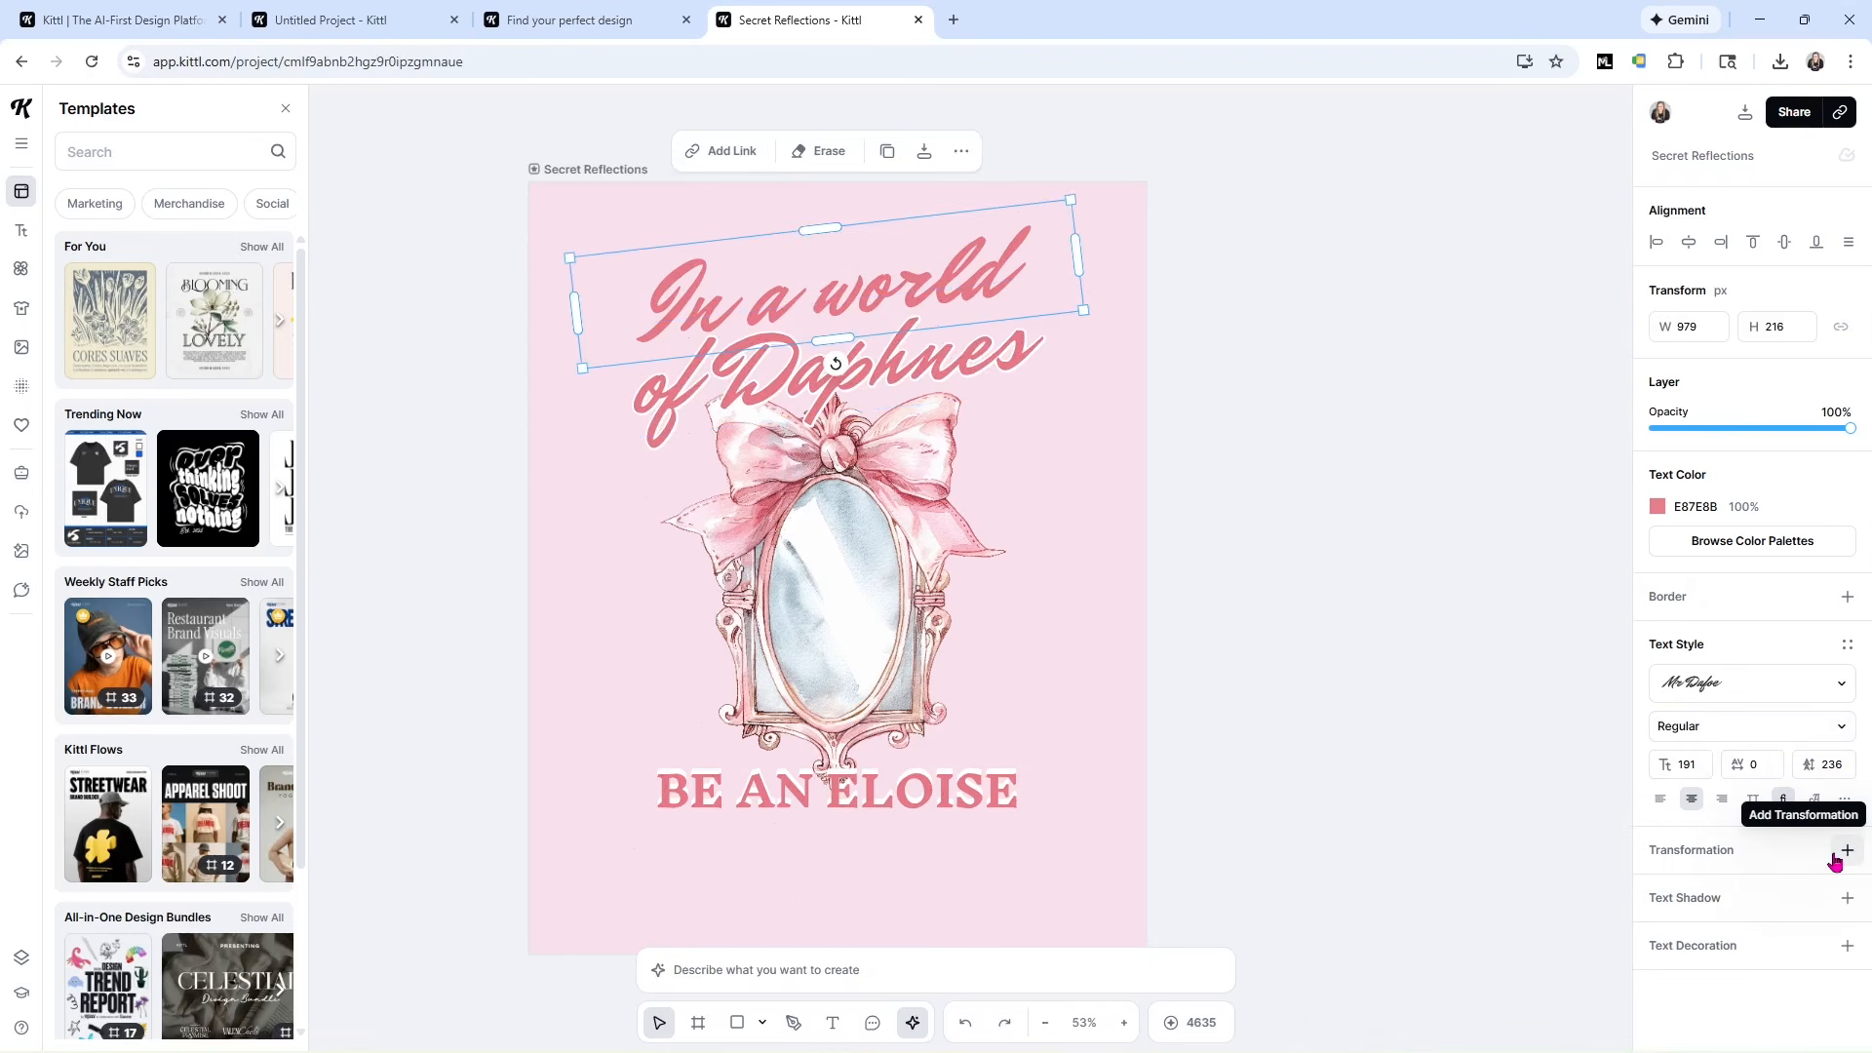
{"action": "left_click", "coordinate": [1847, 897]}
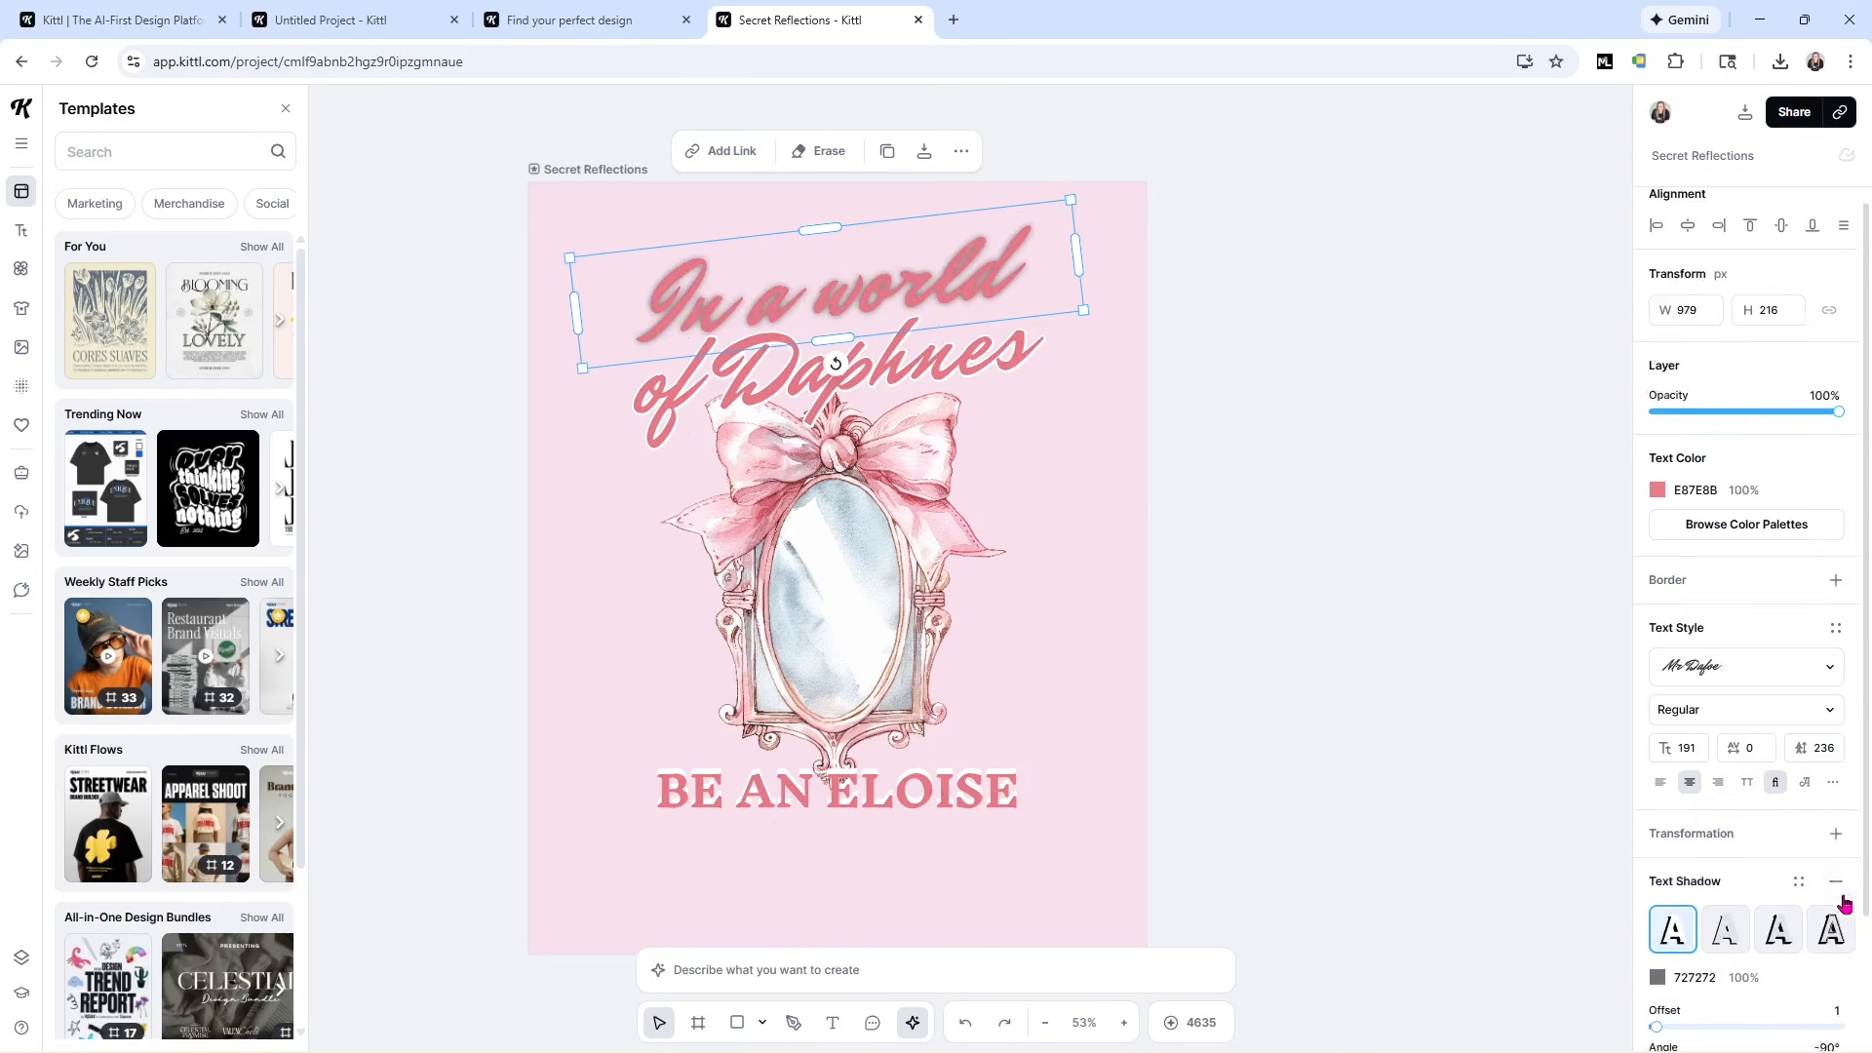
{"action": "scroll", "coordinate": [1663, 869], "scroll_direction": "down", "scroll_amount": 1}
{"action": "left_click", "coordinate": [1657, 874]}
{"action": "left_click", "coordinate": [1376, 649]}
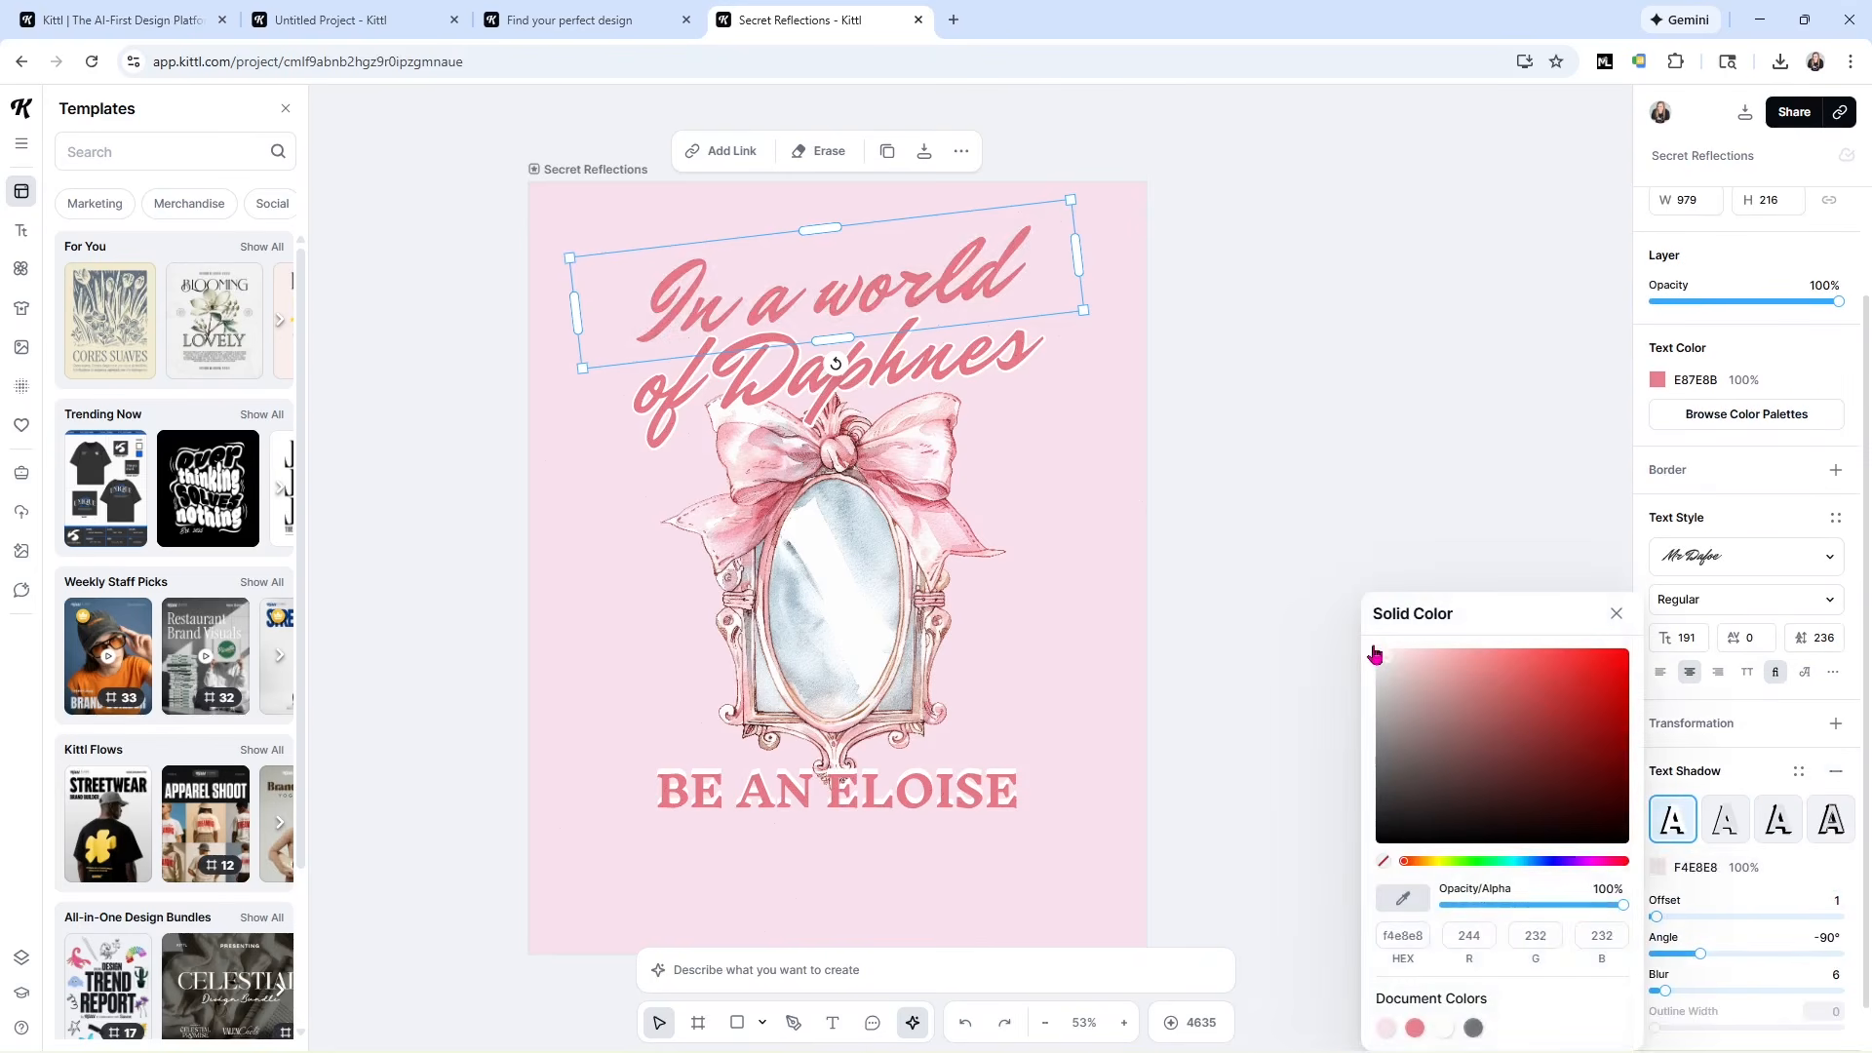
{"action": "left_click", "coordinate": [1615, 613]}
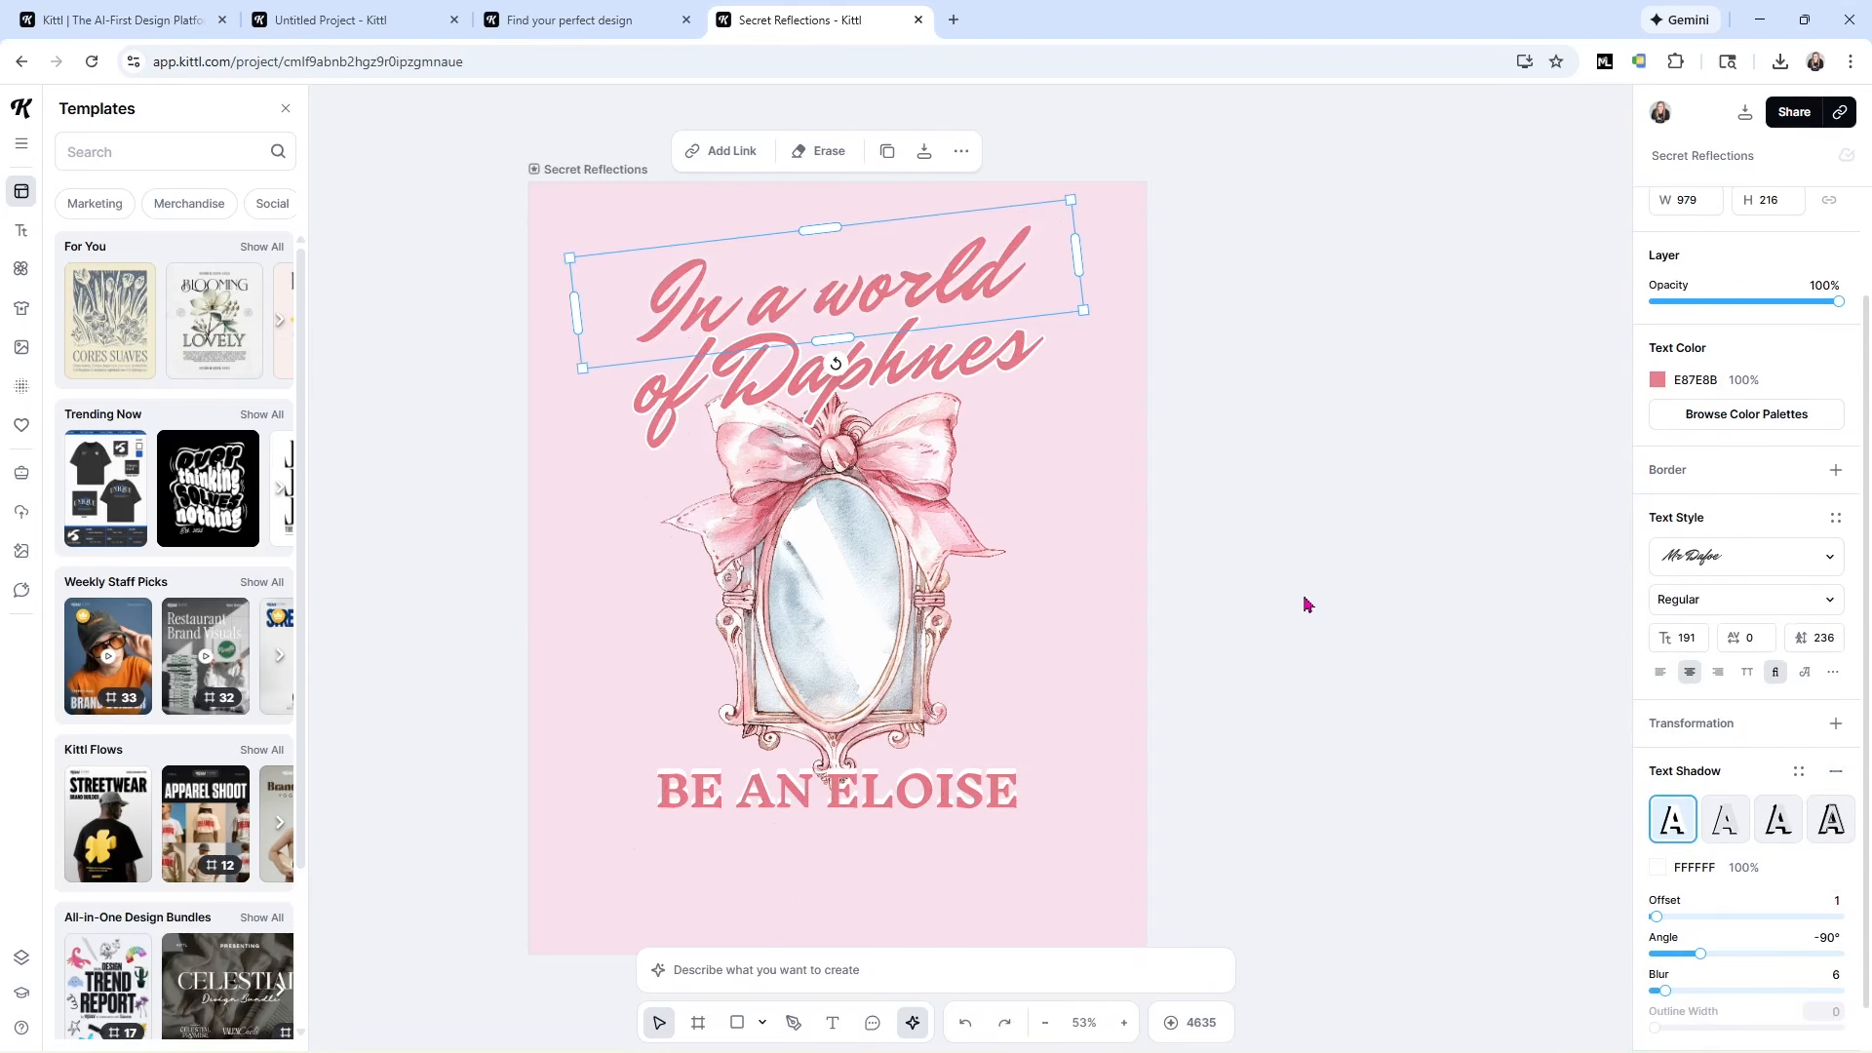
Set the block shadow offset of the "BE AN ELOISE" text to 2 and deselect it.
{"action": "left_click", "coordinate": [916, 787]}
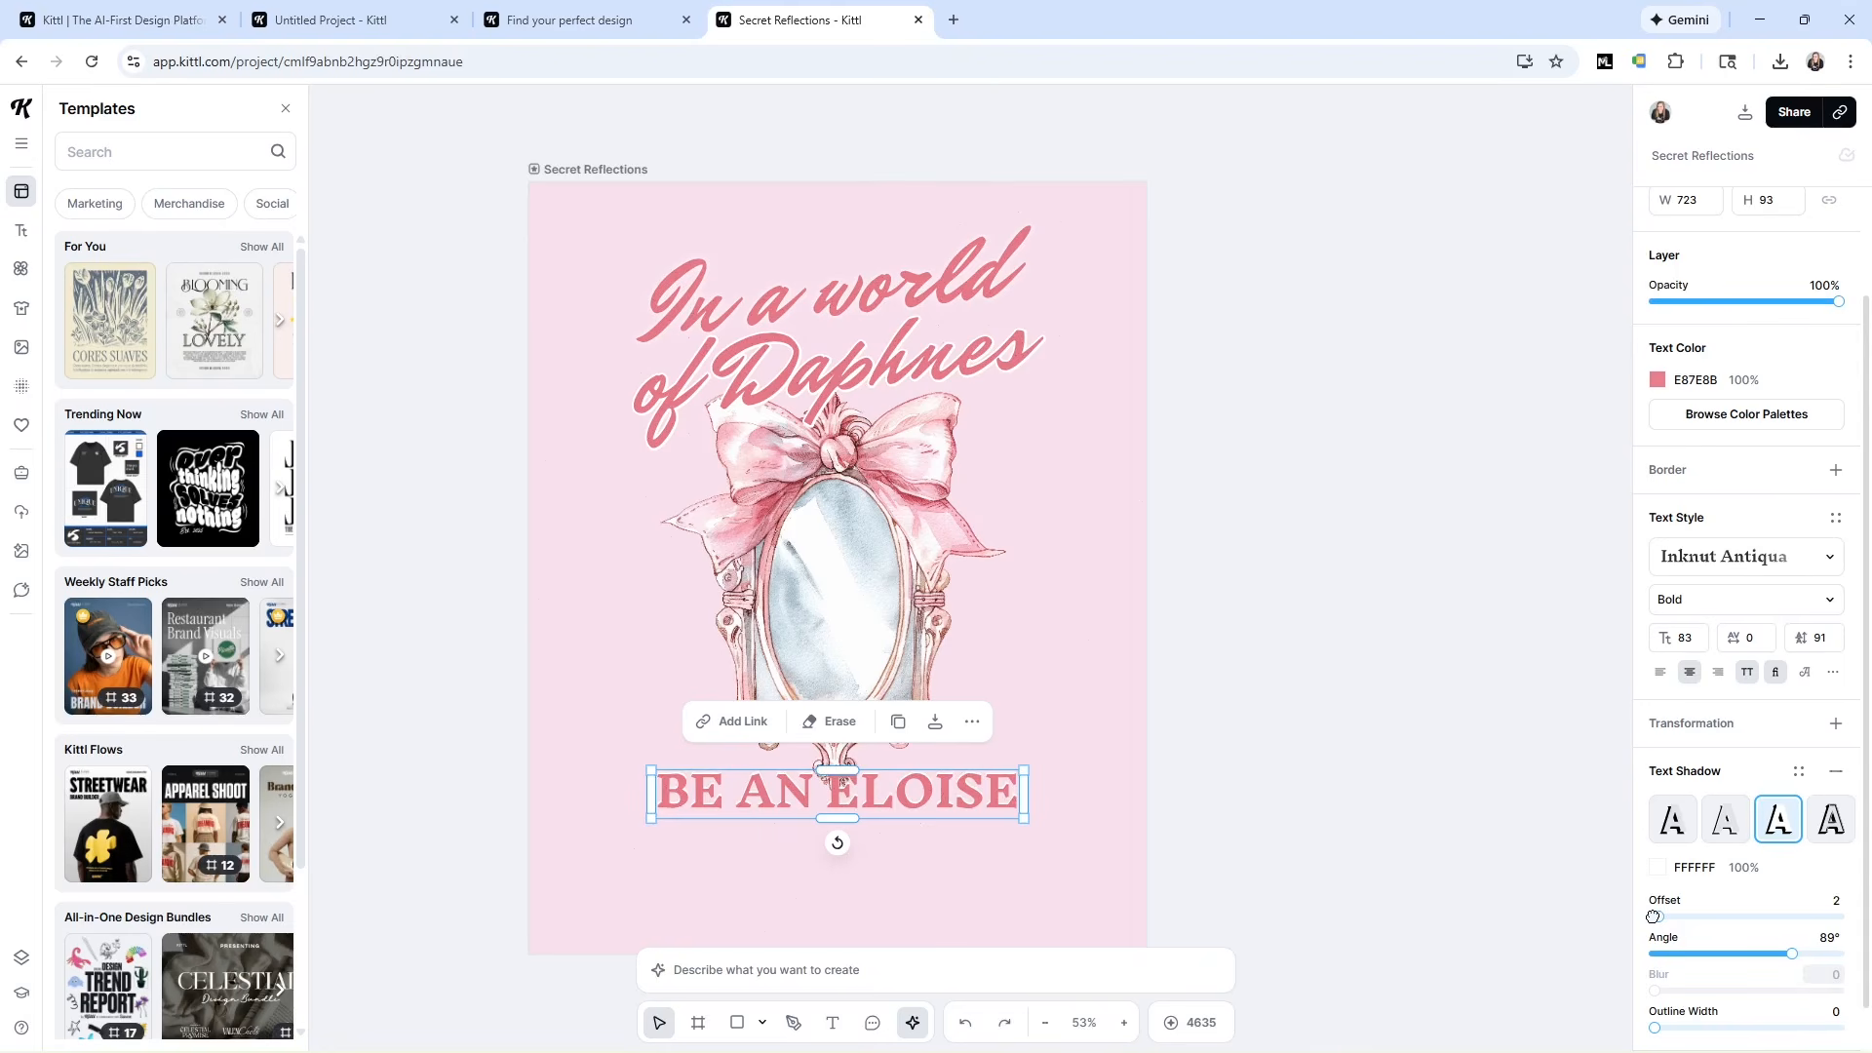
{"action": "left_click", "coordinate": [1285, 674]}
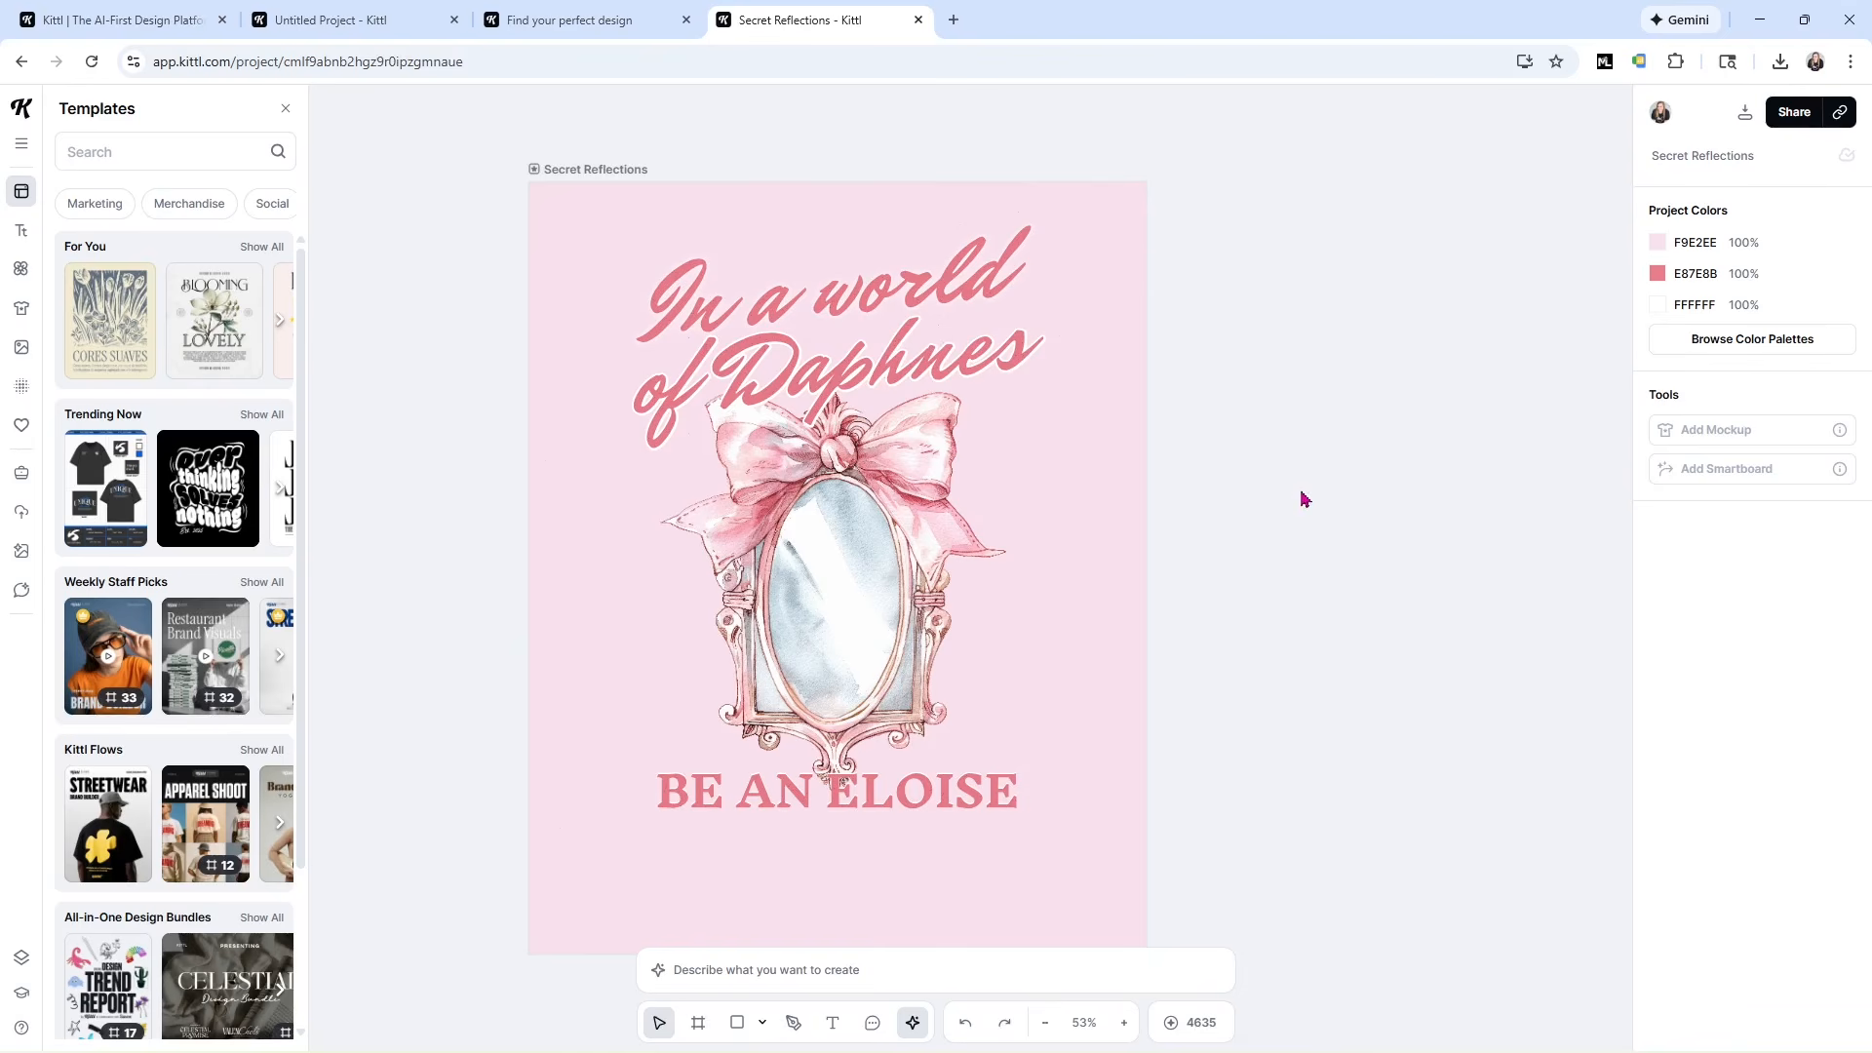
Browse the color palettes through to French Sweets and preview several of them on the design.
{"action": "left_click", "coordinate": [1701, 341]}
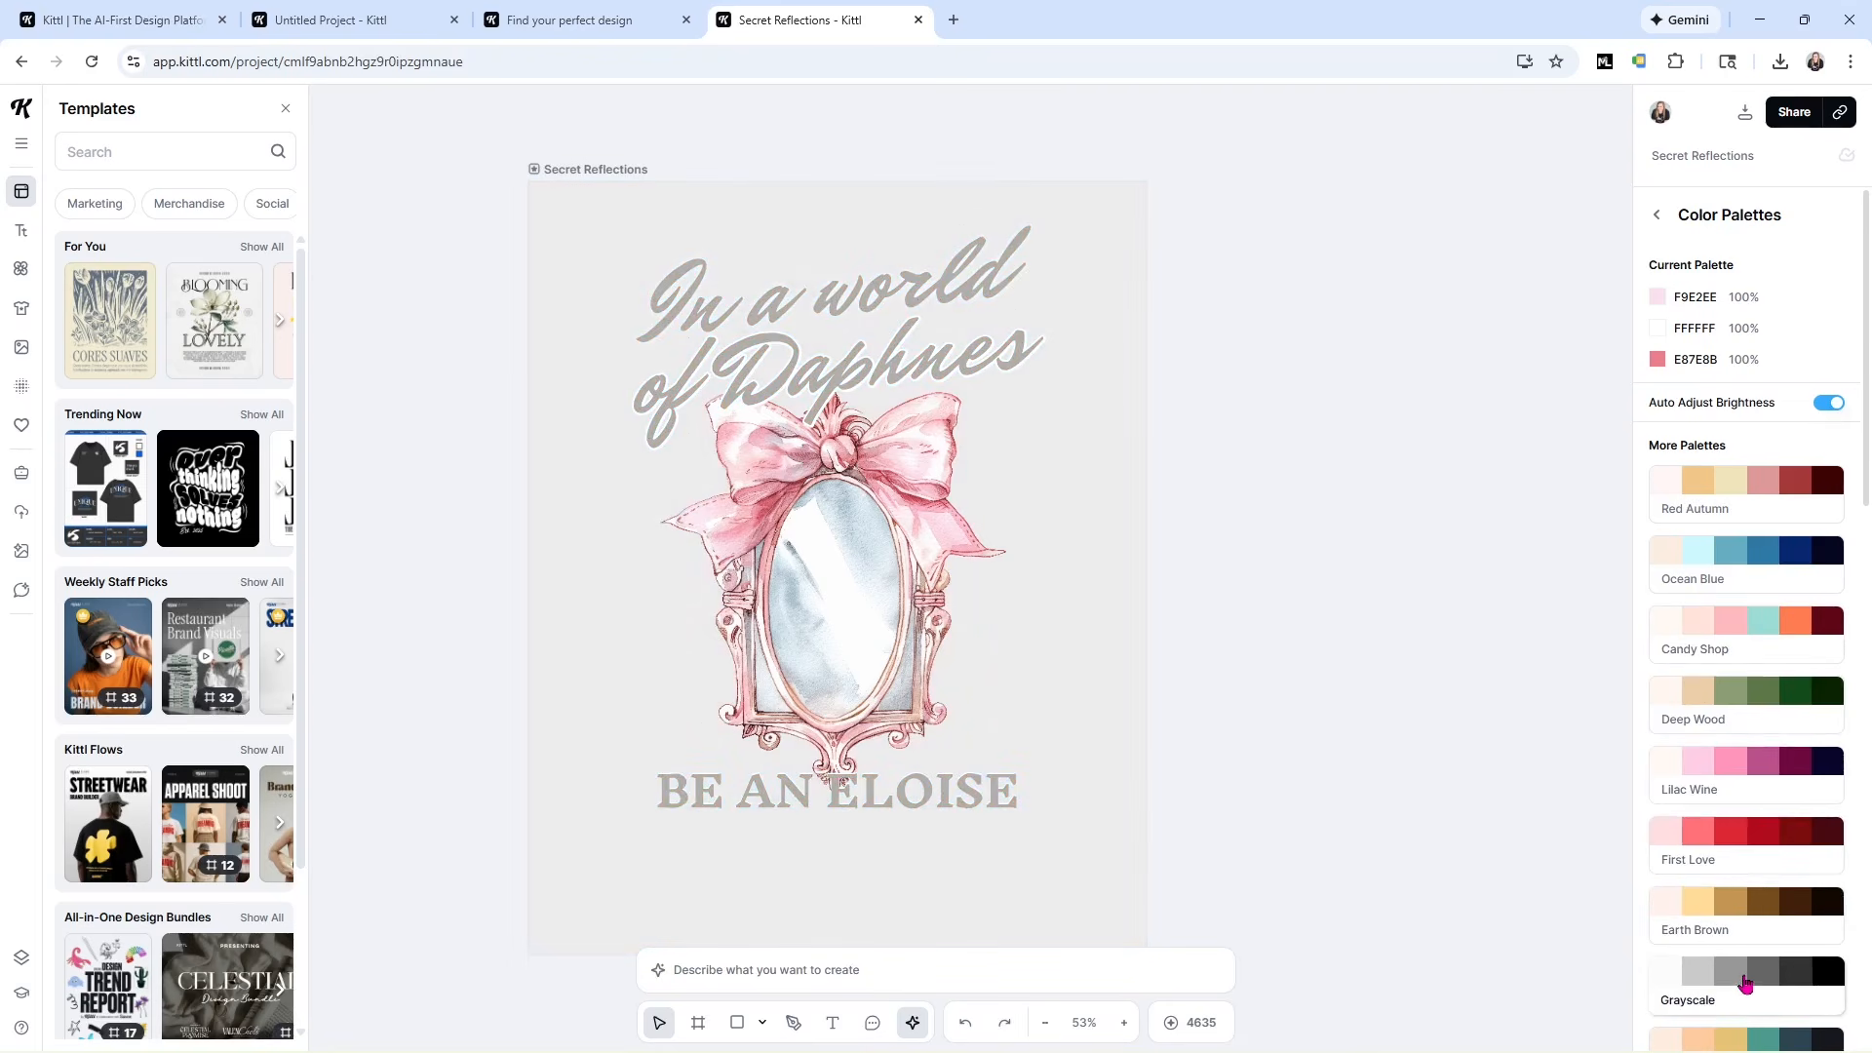
{"action": "scroll", "coordinate": [1745, 975], "scroll_direction": "down", "scroll_amount": 2}
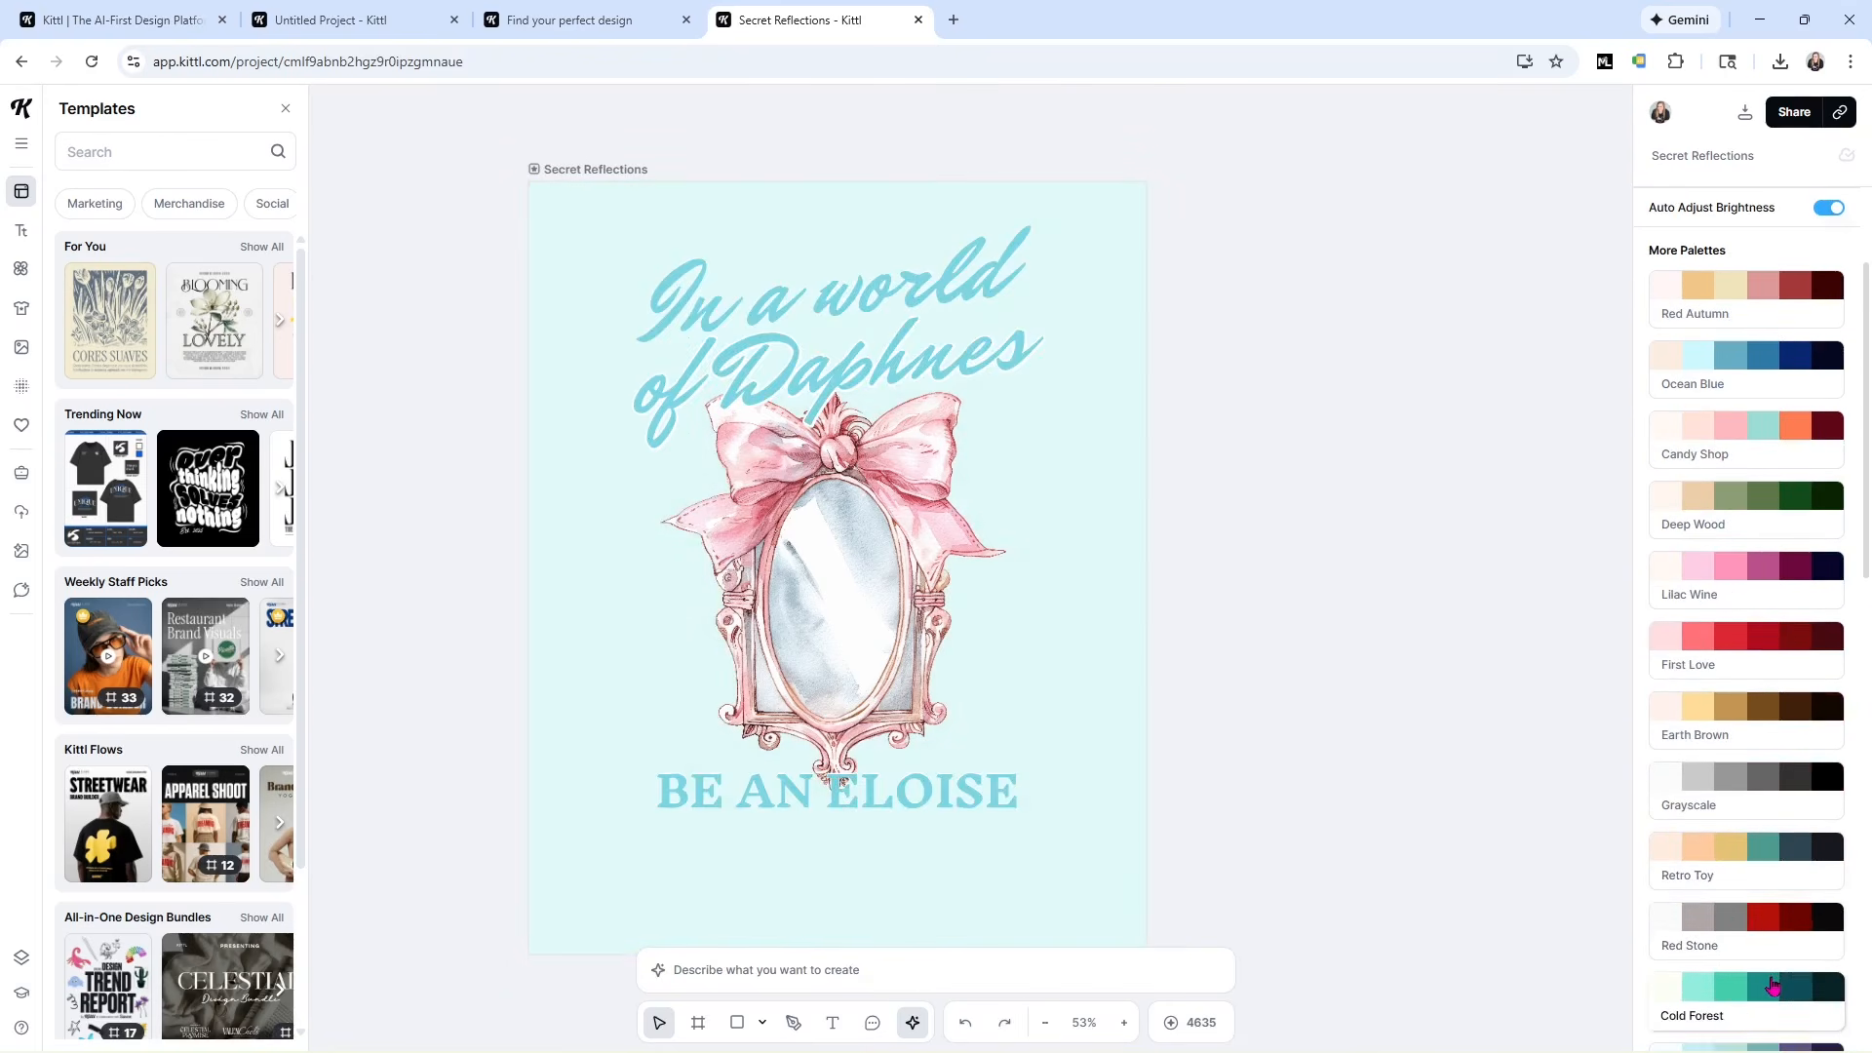
{"action": "scroll", "coordinate": [1773, 987], "scroll_direction": "down", "scroll_amount": 2}
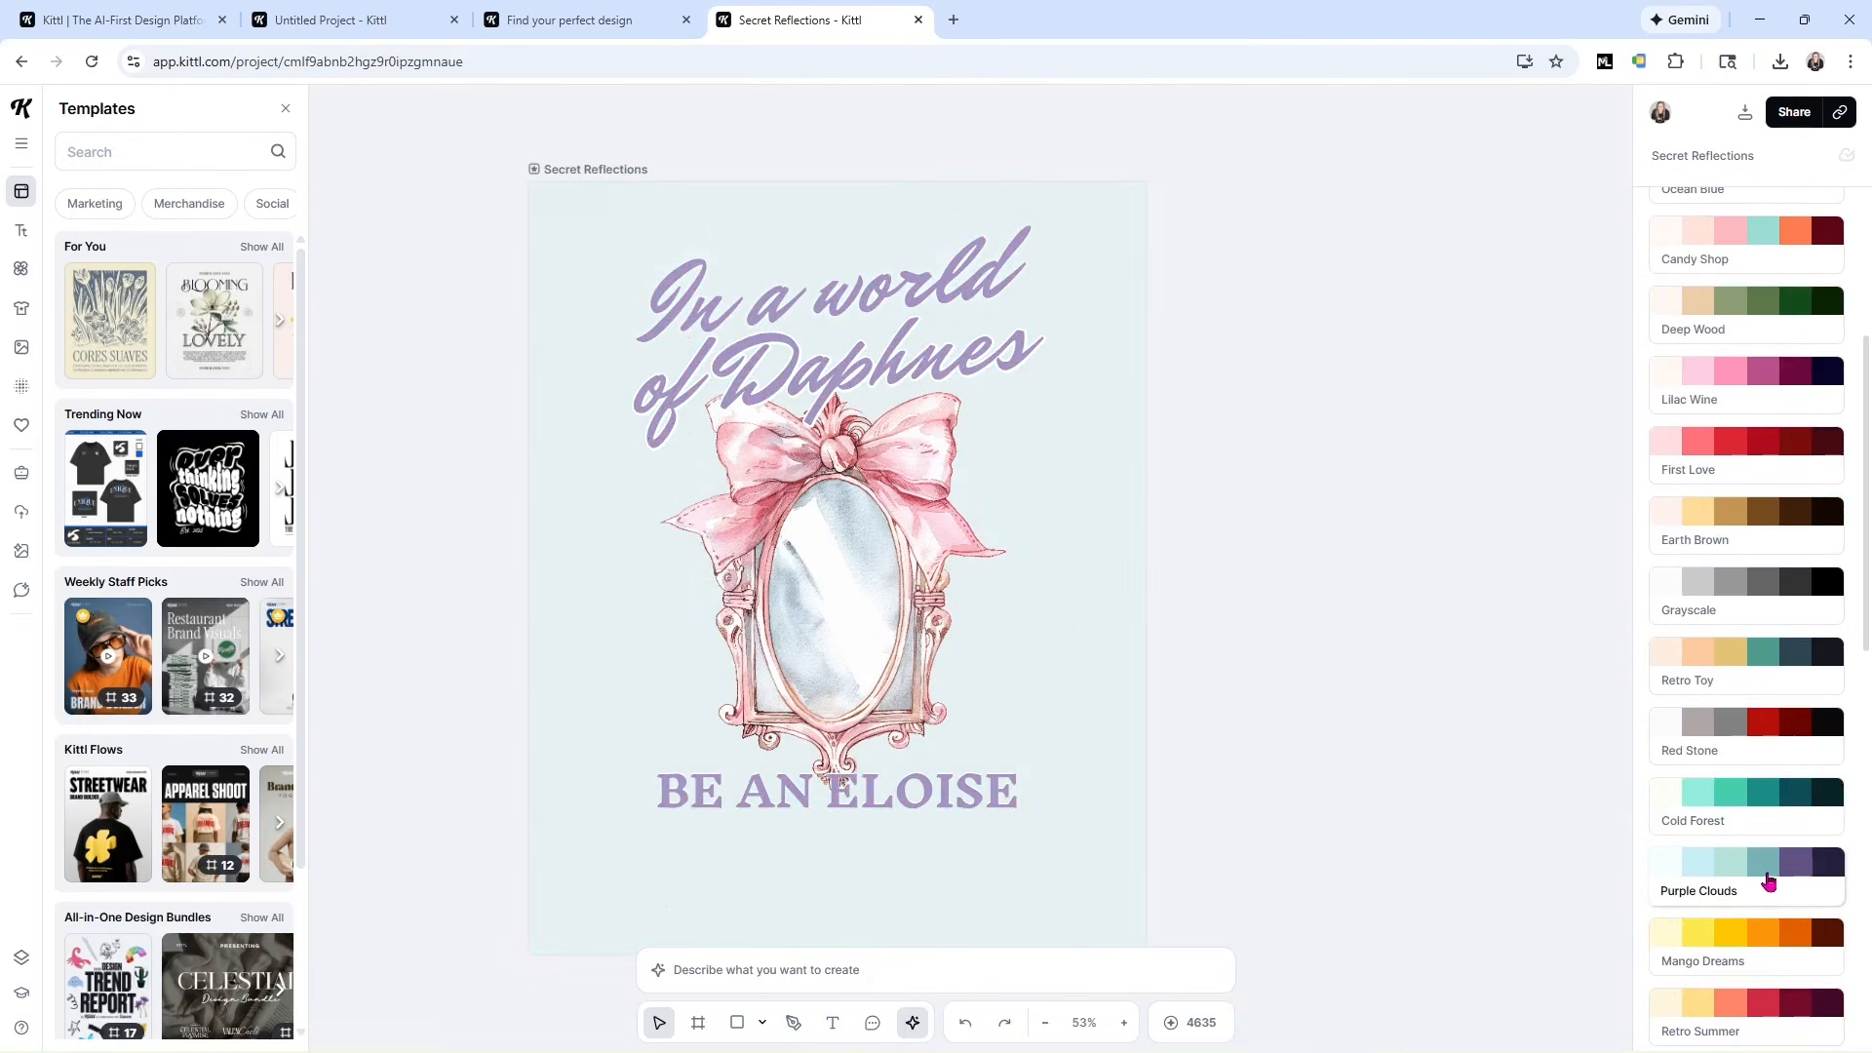
{"action": "scroll", "coordinate": [1769, 881], "scroll_direction": "down", "scroll_amount": 2}
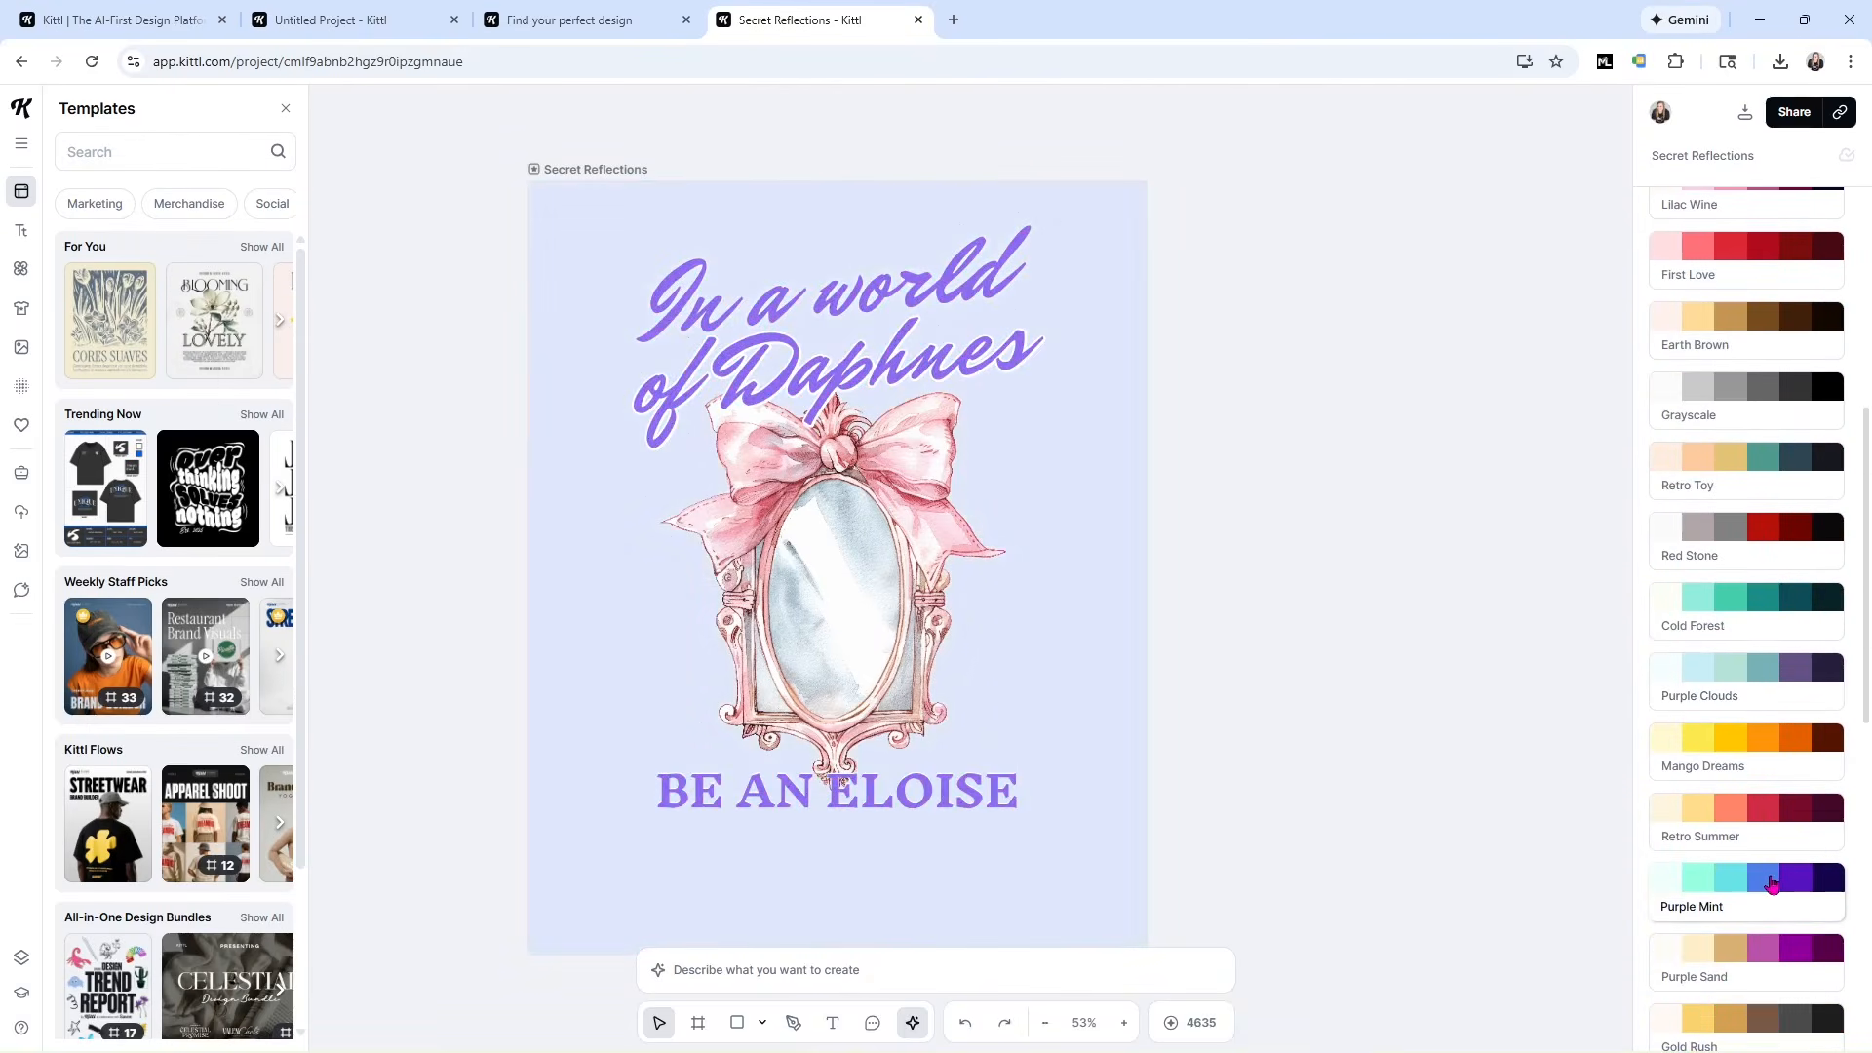
{"action": "scroll", "coordinate": [1771, 882], "scroll_direction": "down", "scroll_amount": 2}
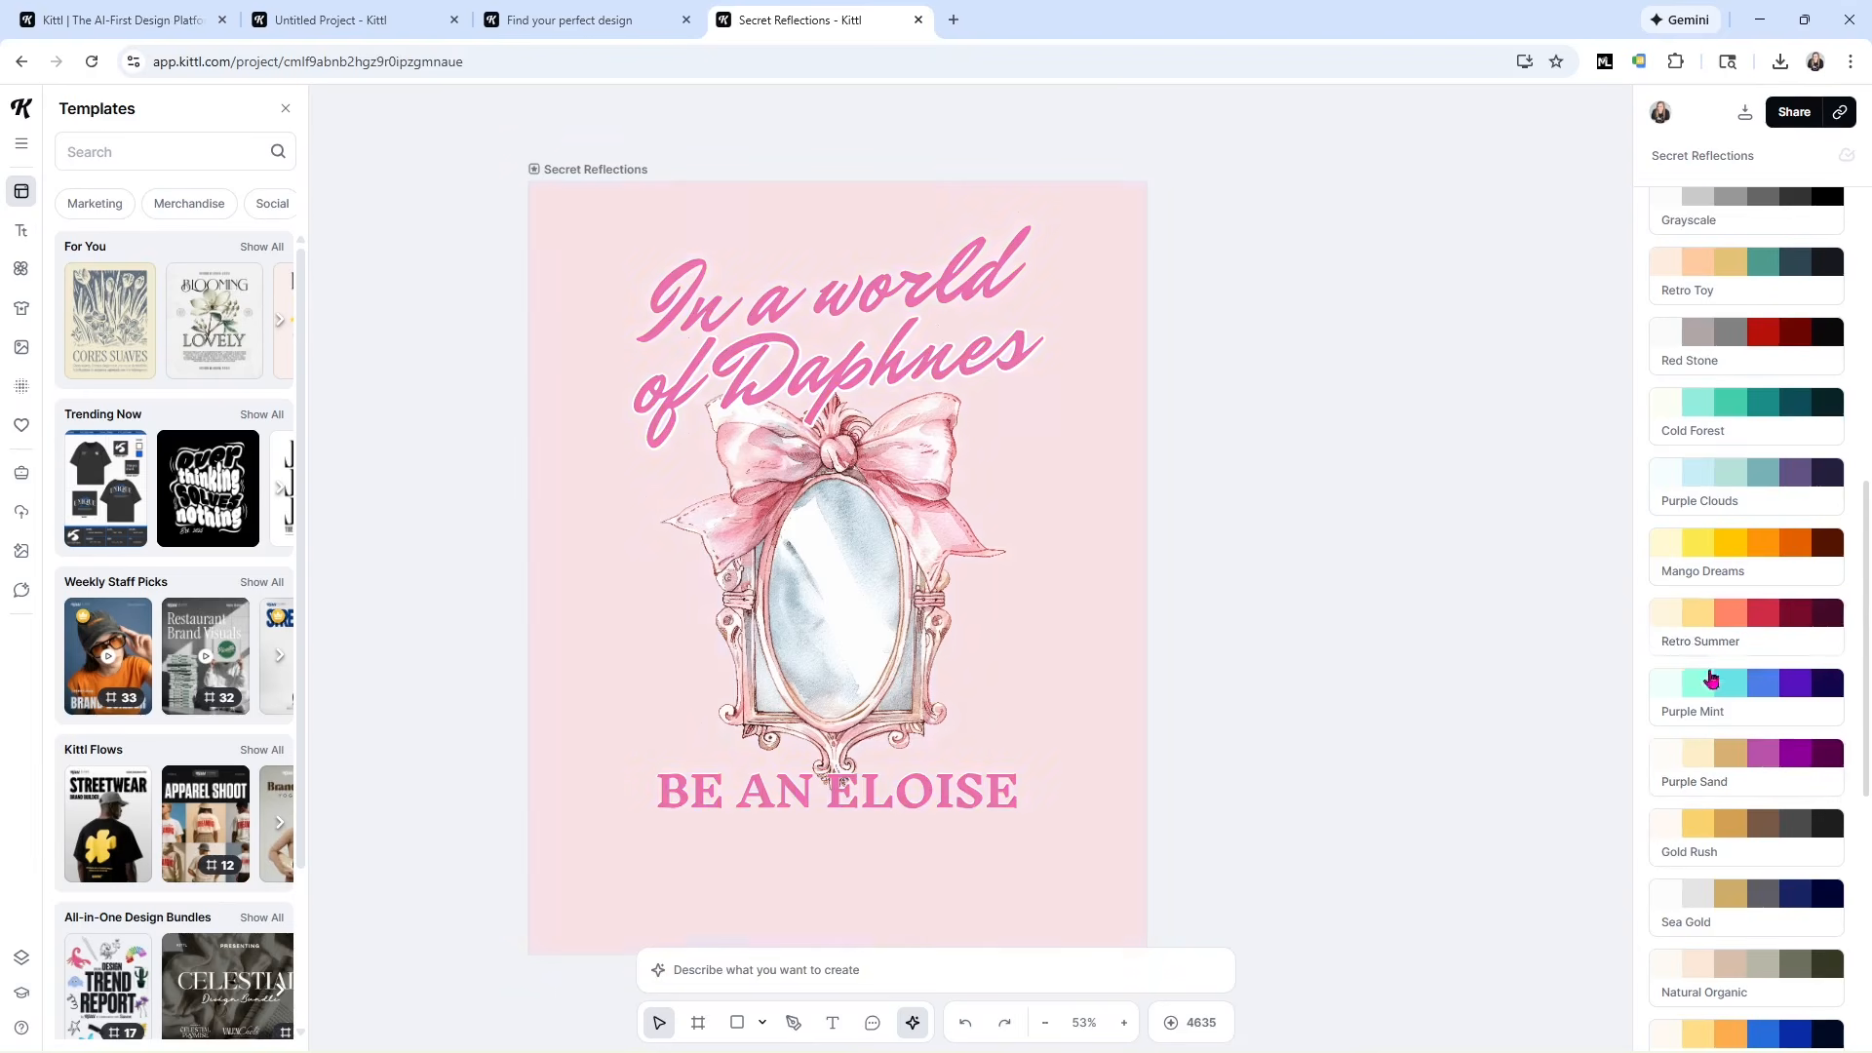
{"action": "scroll", "coordinate": [1726, 702], "scroll_direction": "down", "scroll_amount": 3}
{"action": "scroll", "coordinate": [1726, 702], "scroll_direction": "down", "scroll_amount": 1}
{"action": "scroll", "coordinate": [1731, 858], "scroll_direction": "down", "scroll_amount": 2}
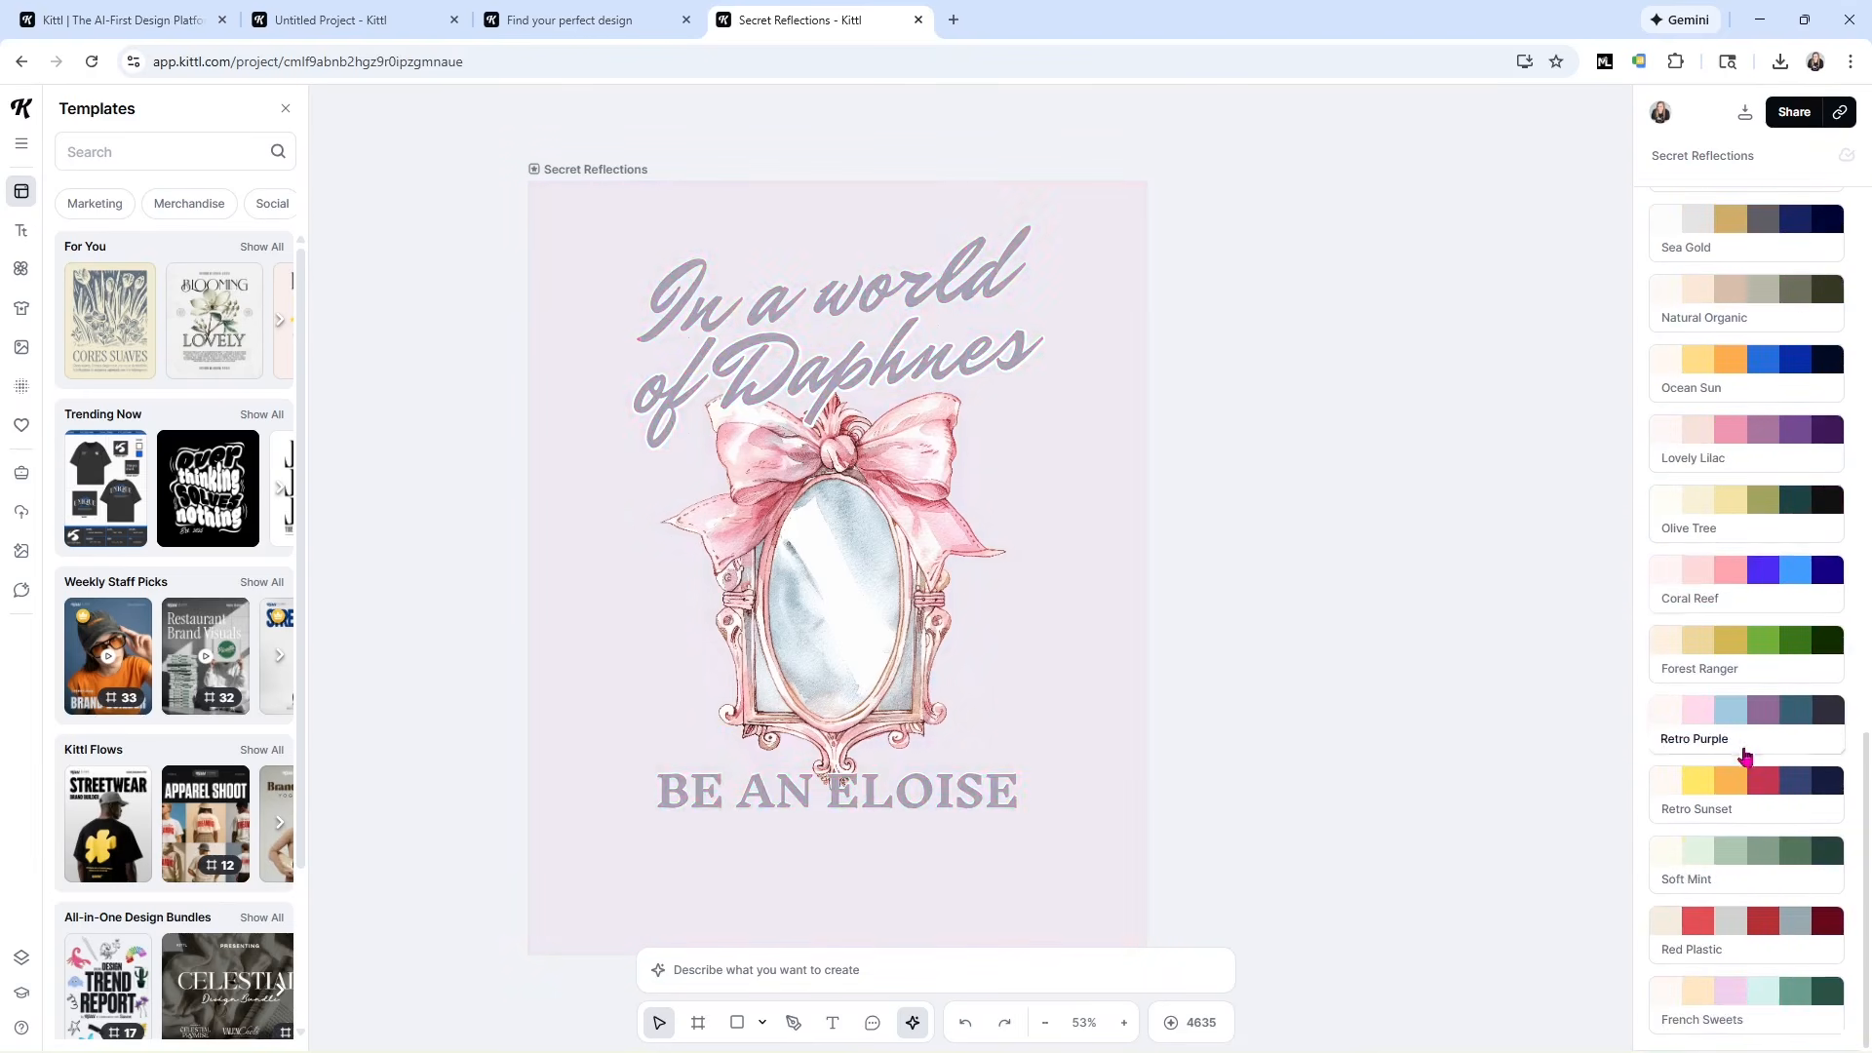
{"action": "left_click", "coordinate": [1736, 994]}
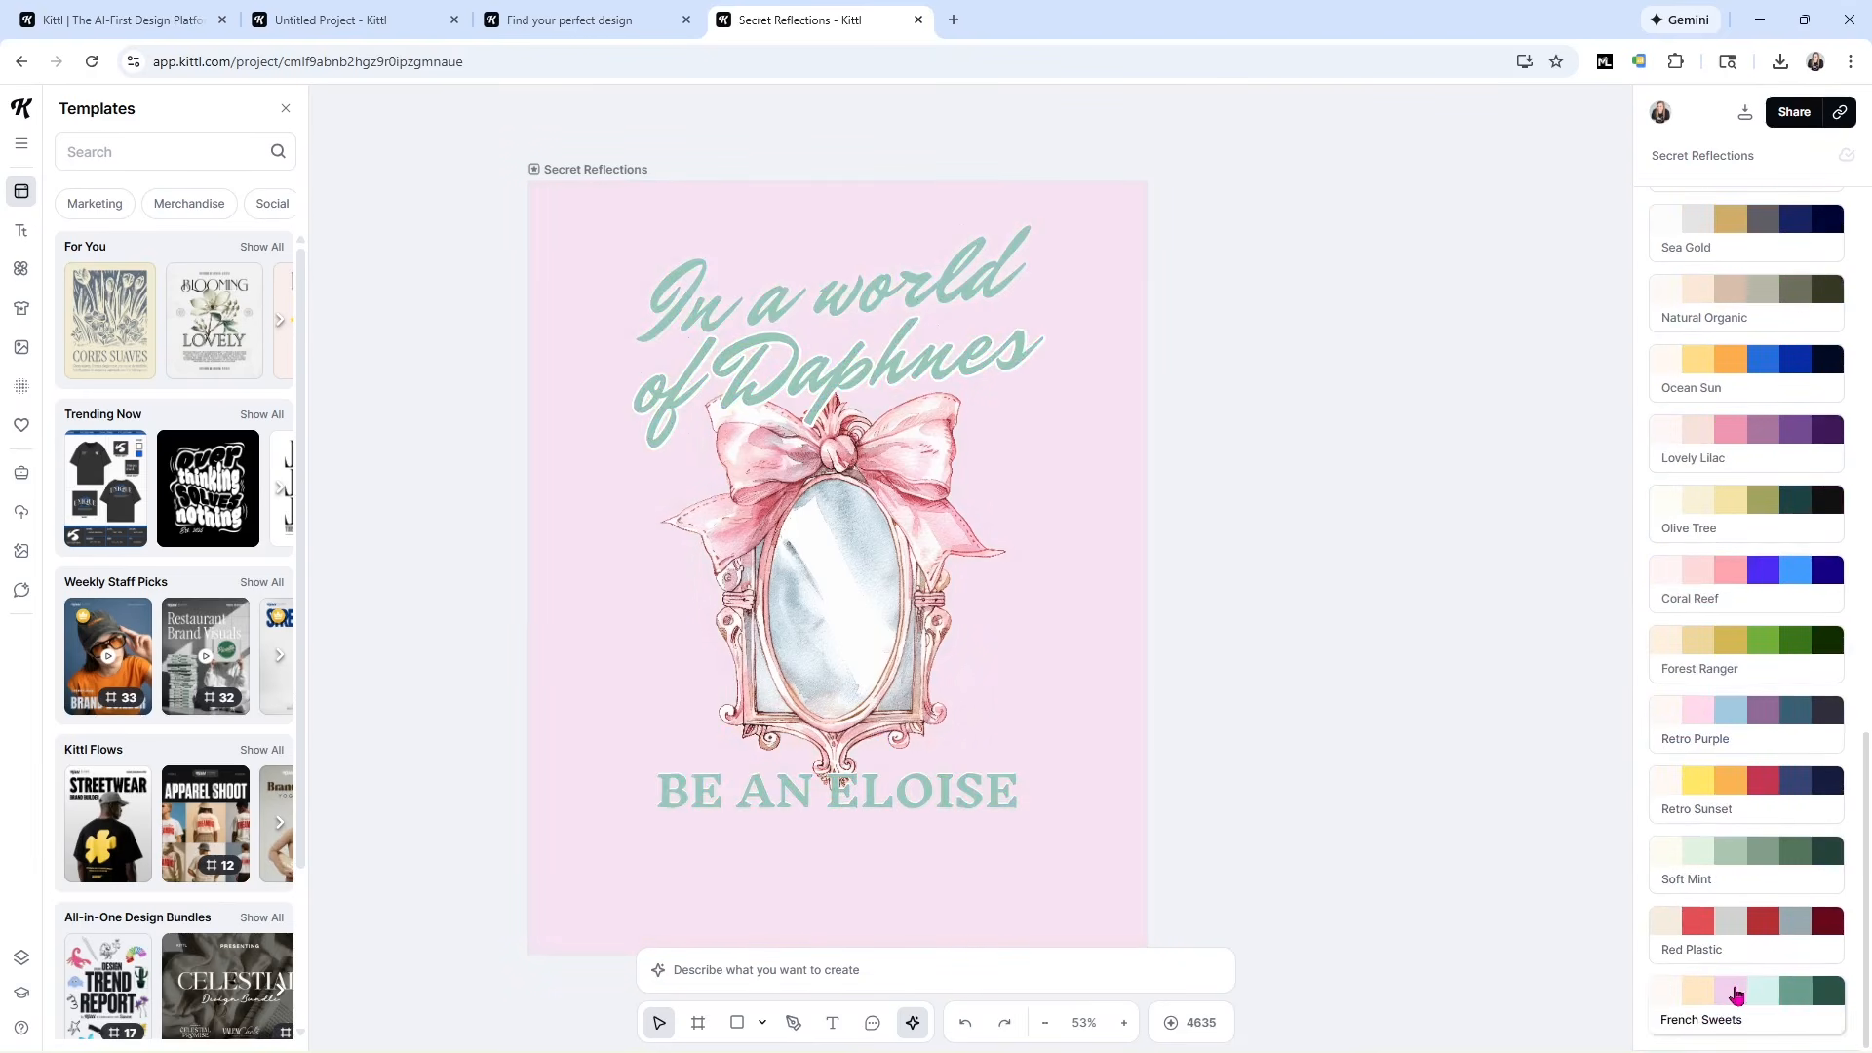
Apply the Purple Clouds color palette to the whole design.
{"action": "scroll", "coordinate": [1740, 975], "scroll_direction": "up", "scroll_amount": 10}
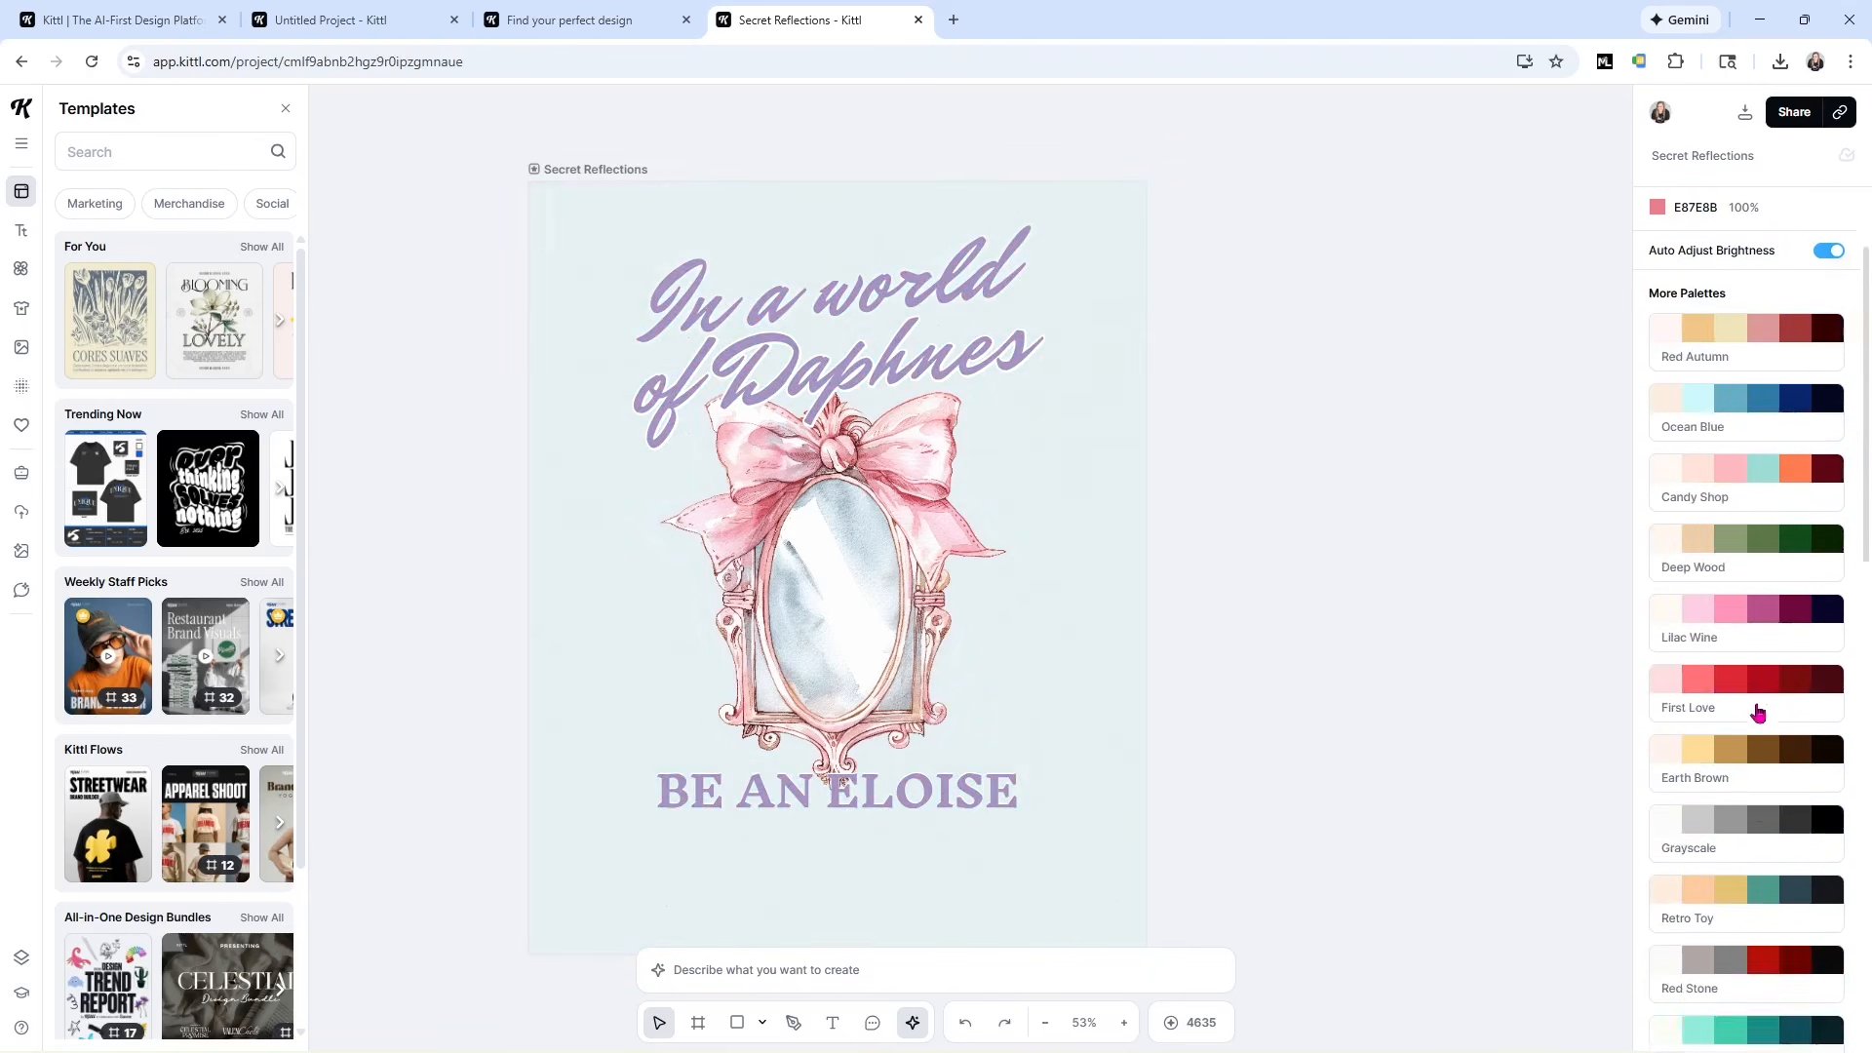
{"action": "scroll", "coordinate": [1758, 713], "scroll_direction": "up", "scroll_amount": 2}
{"action": "scroll", "coordinate": [1774, 585], "scroll_direction": "down", "scroll_amount": 10}
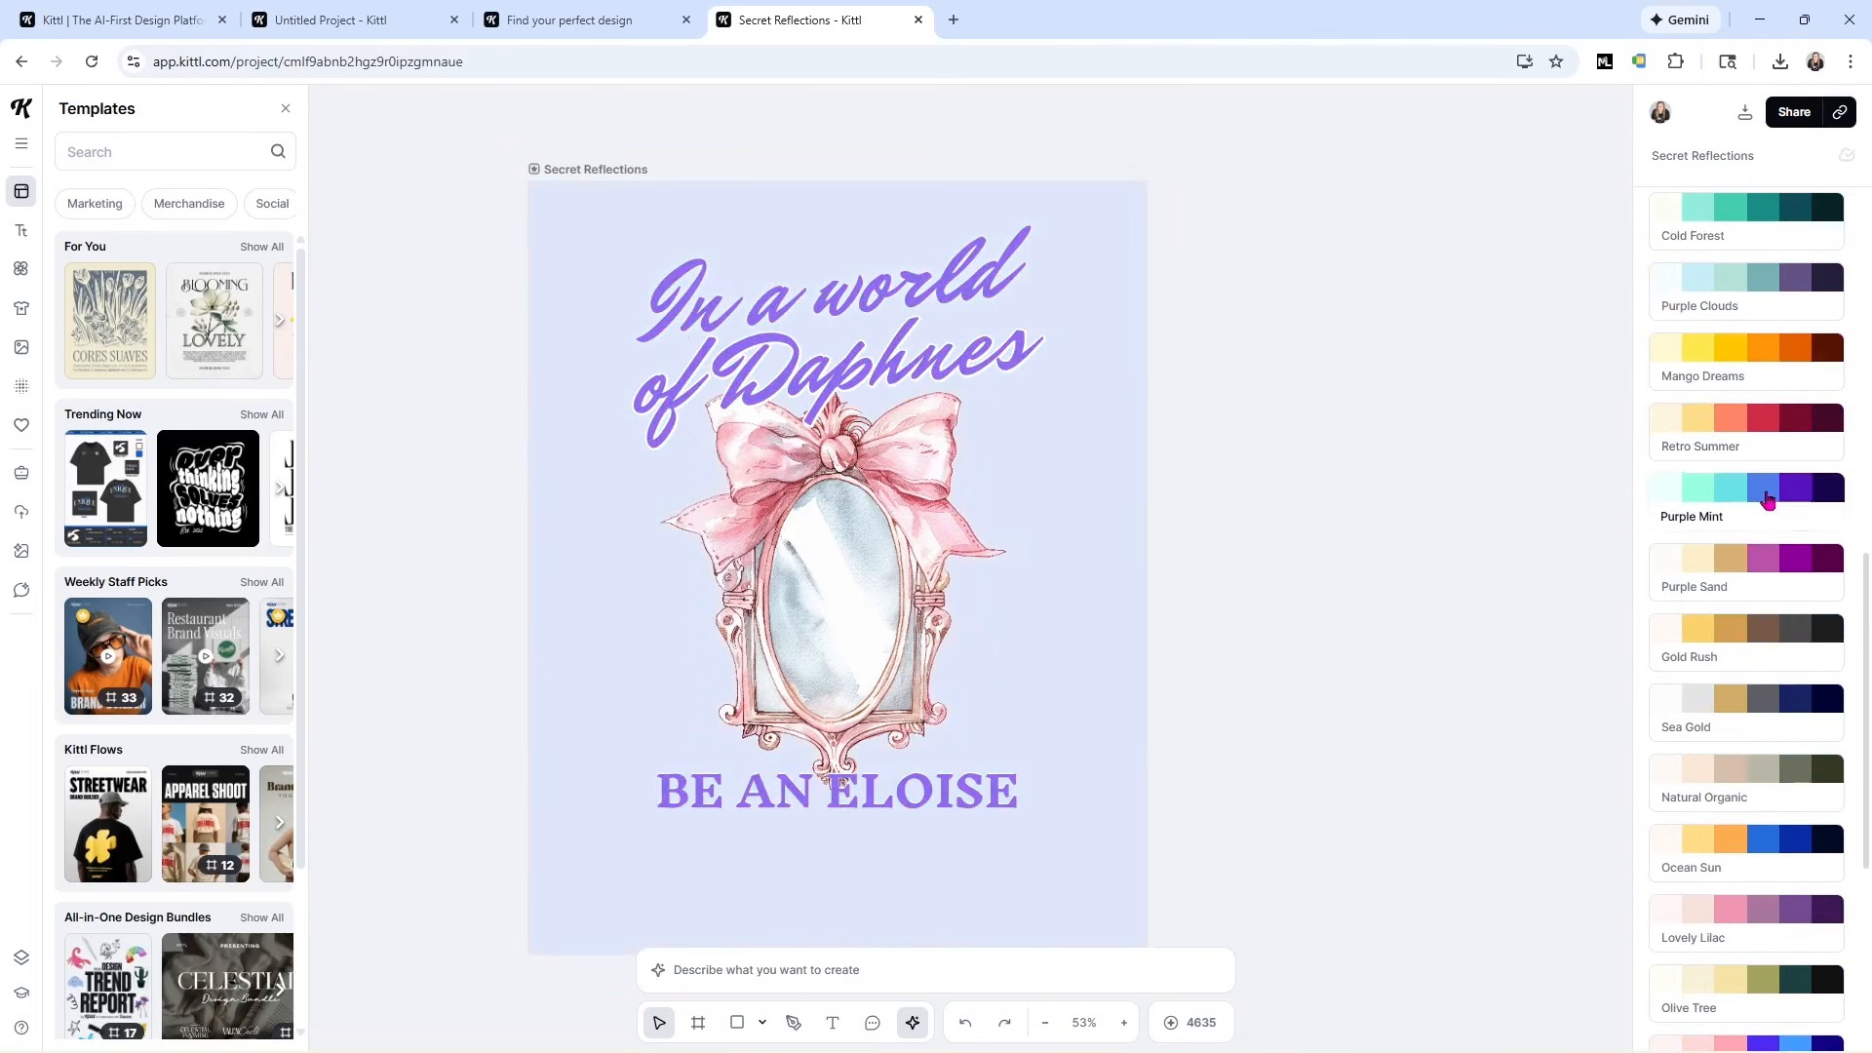
{"action": "left_click", "coordinate": [1748, 281]}
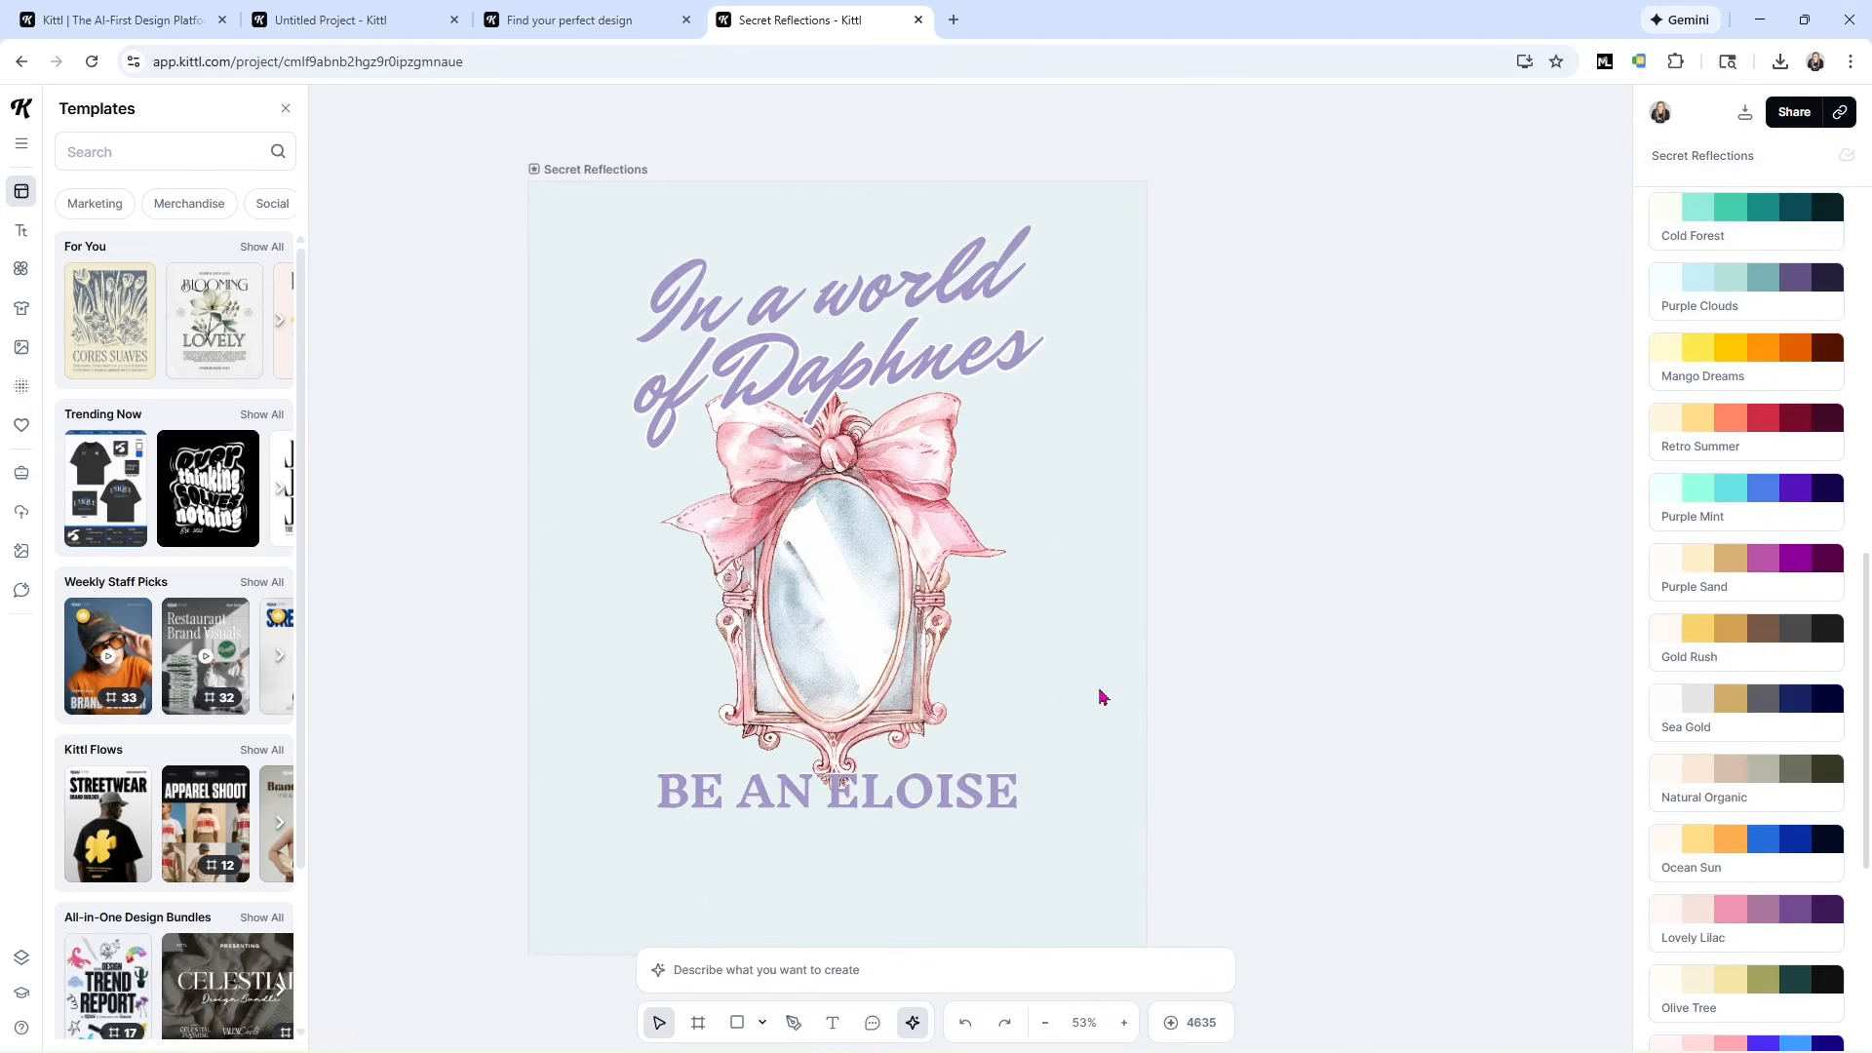
Adjust the drop shadow angle of the "In a world" text and deselect it.
{"action": "left_click", "coordinate": [980, 794]}
{"action": "left_click", "coordinate": [963, 310]}
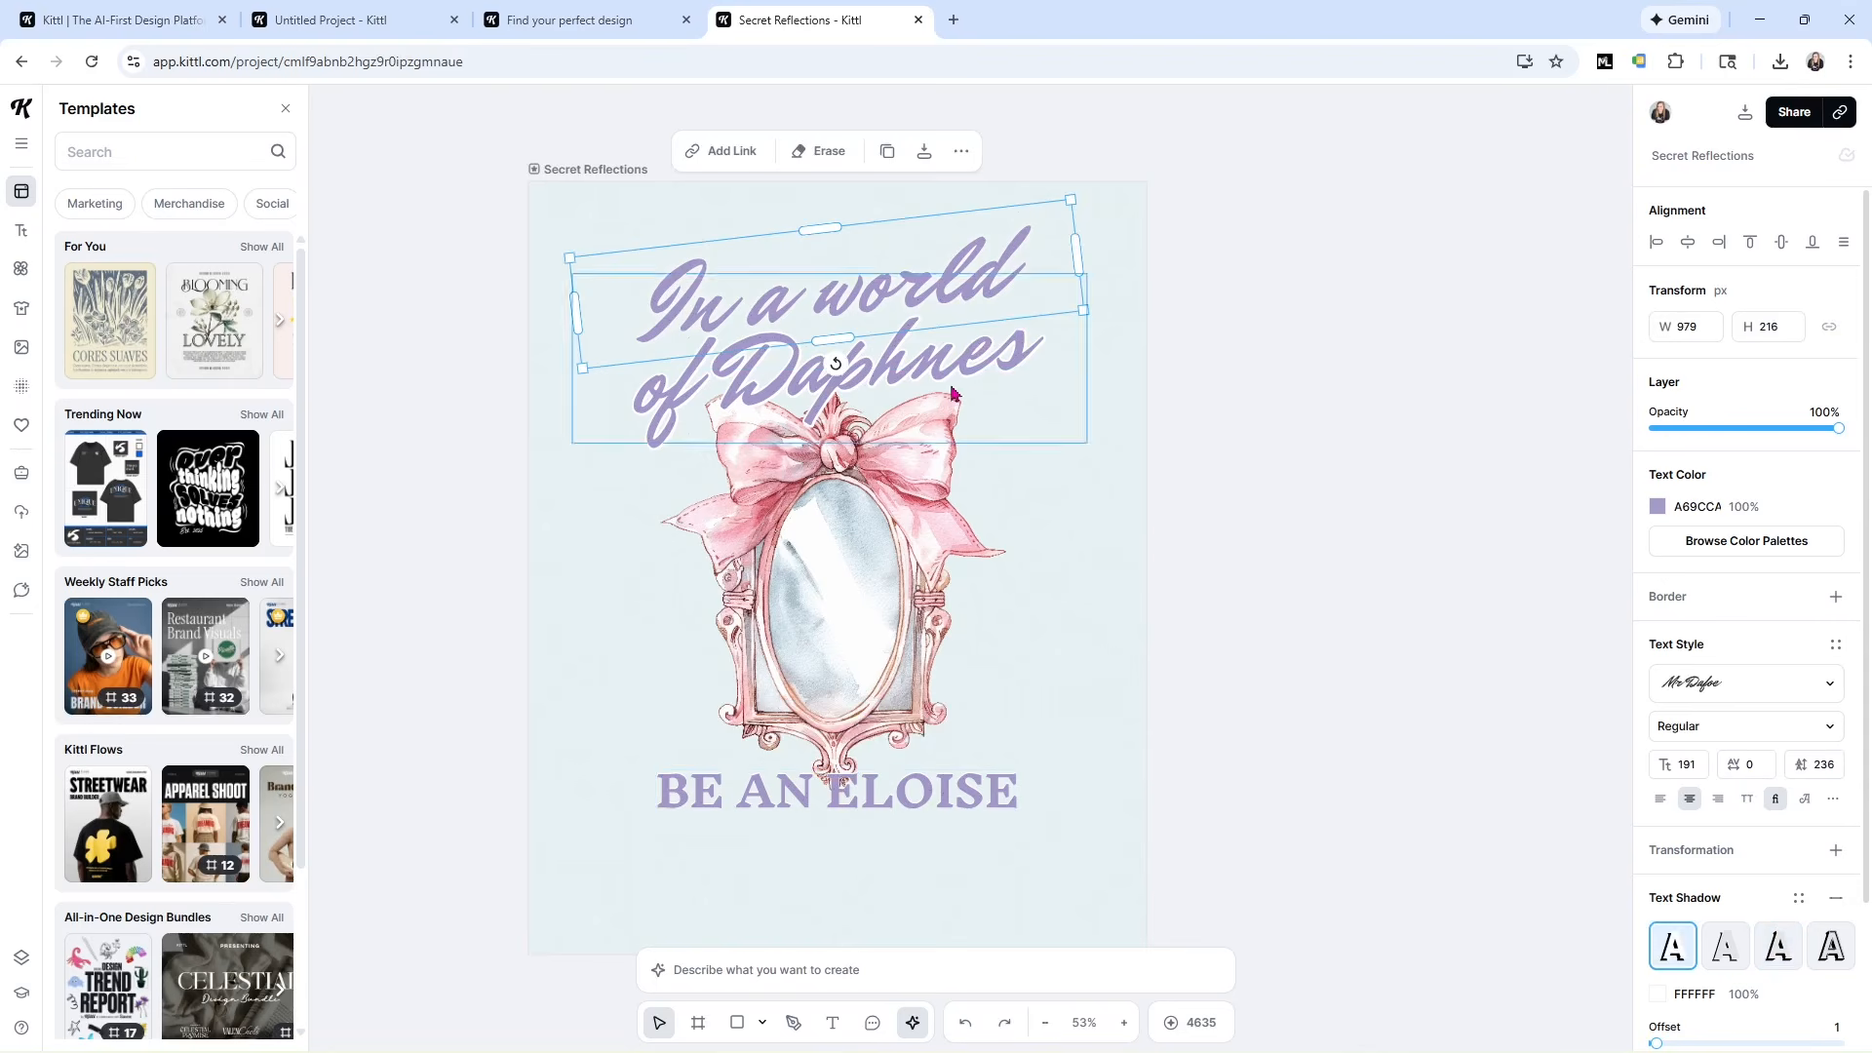
{"action": "left_click", "coordinate": [1673, 961]}
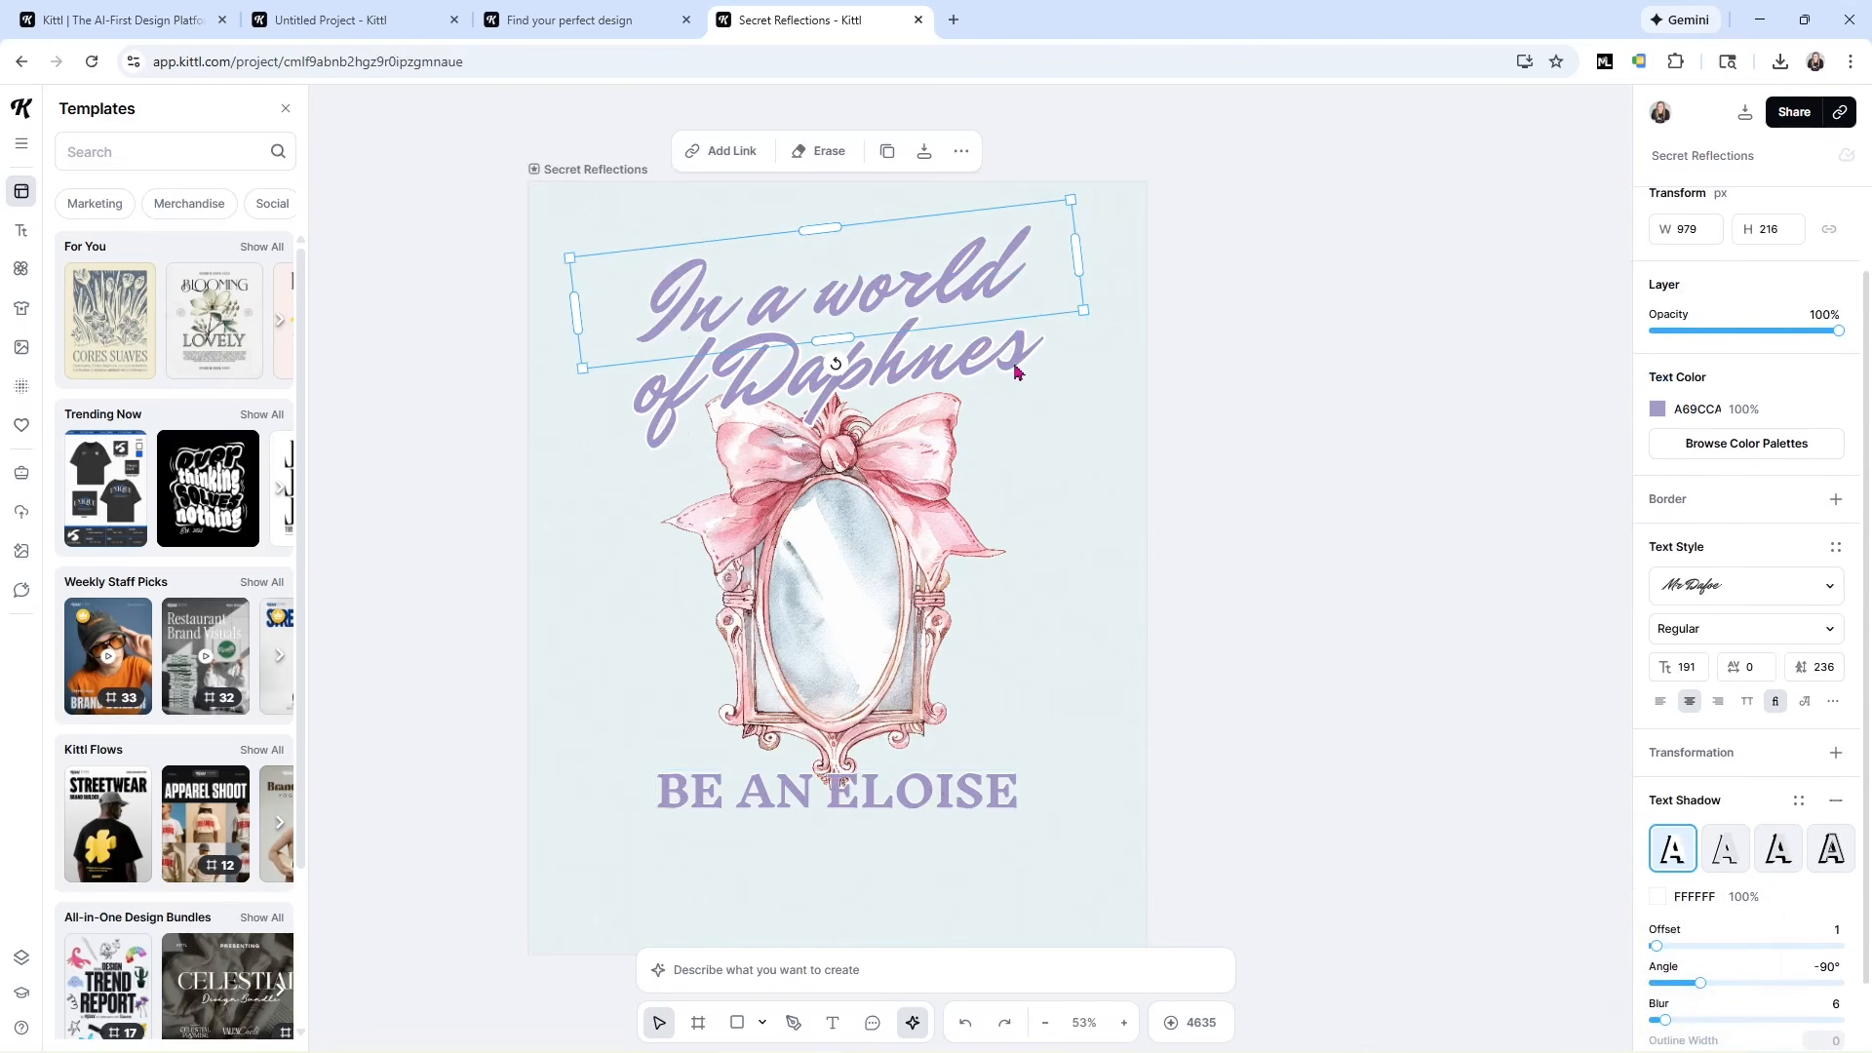
{"action": "left_click", "coordinate": [977, 276]}
{"action": "left_click", "coordinate": [977, 246]}
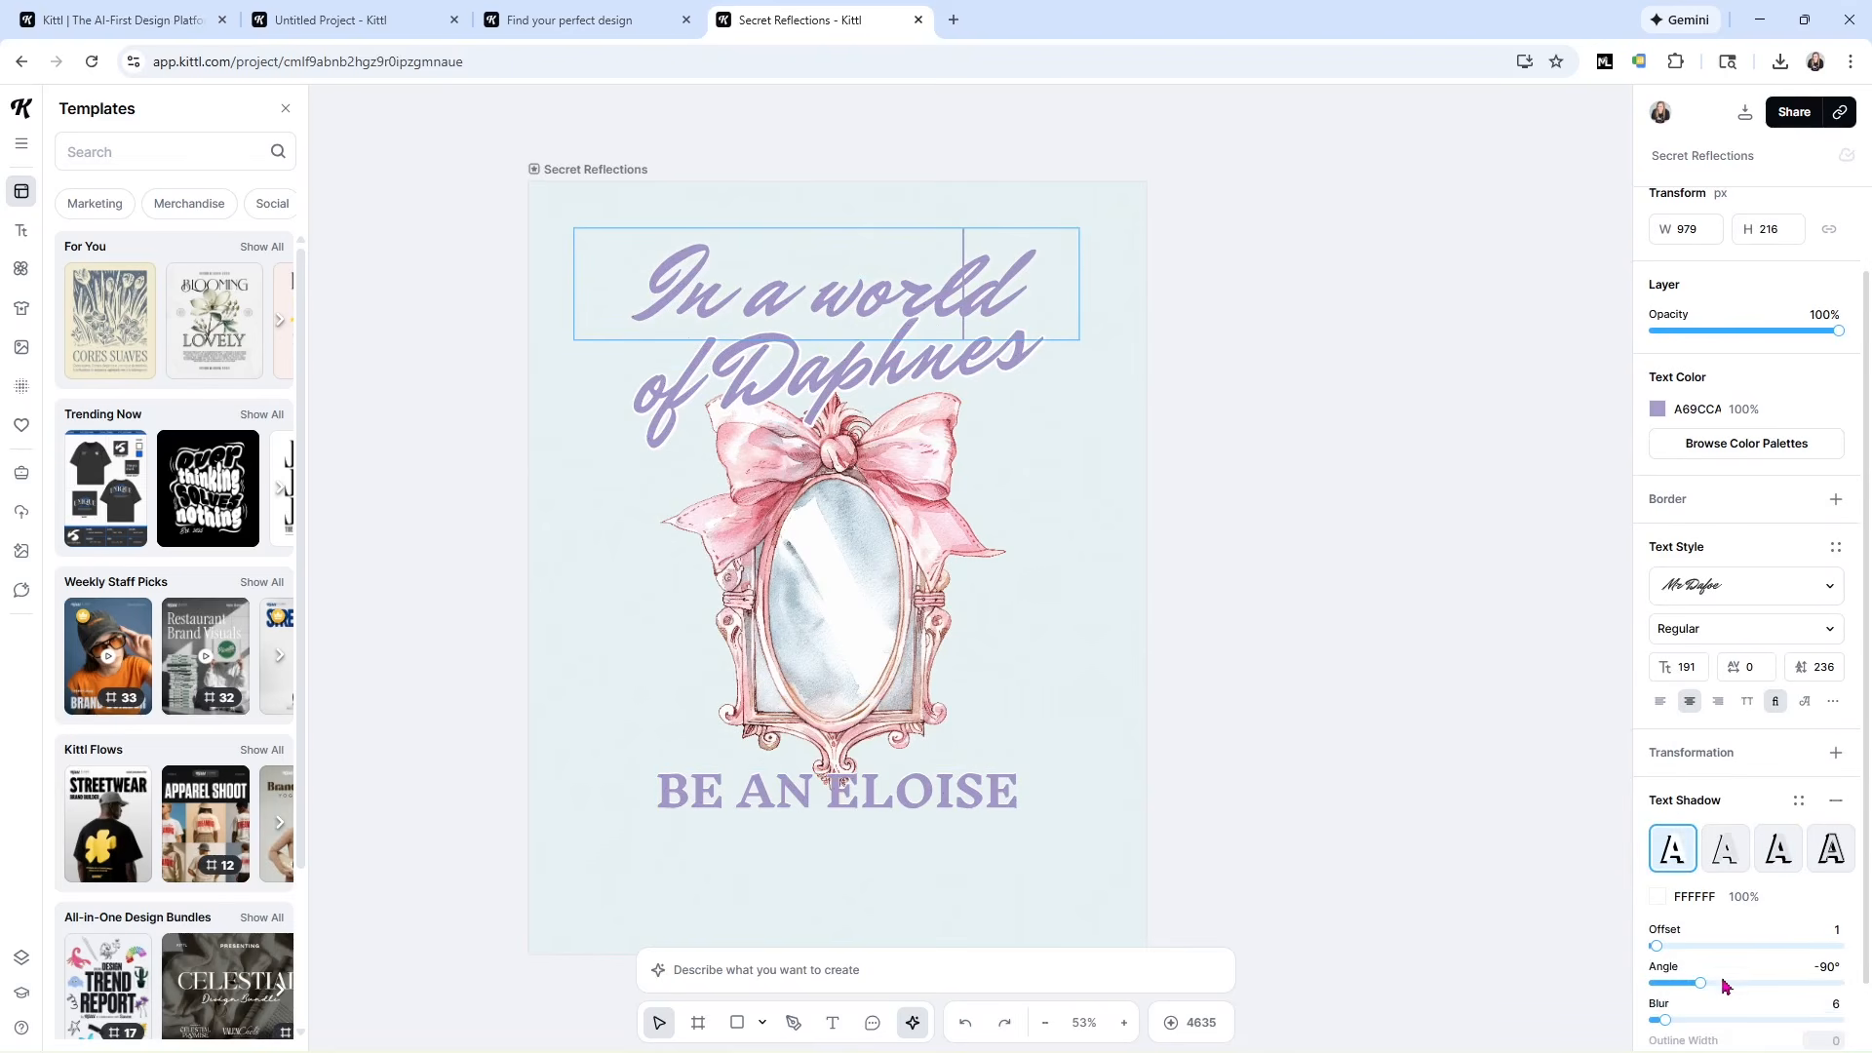
{"action": "left_click_drag", "start_coordinate": [1701, 983], "coordinate": [1724, 982]}
{"action": "left_click", "coordinate": [1440, 721]}
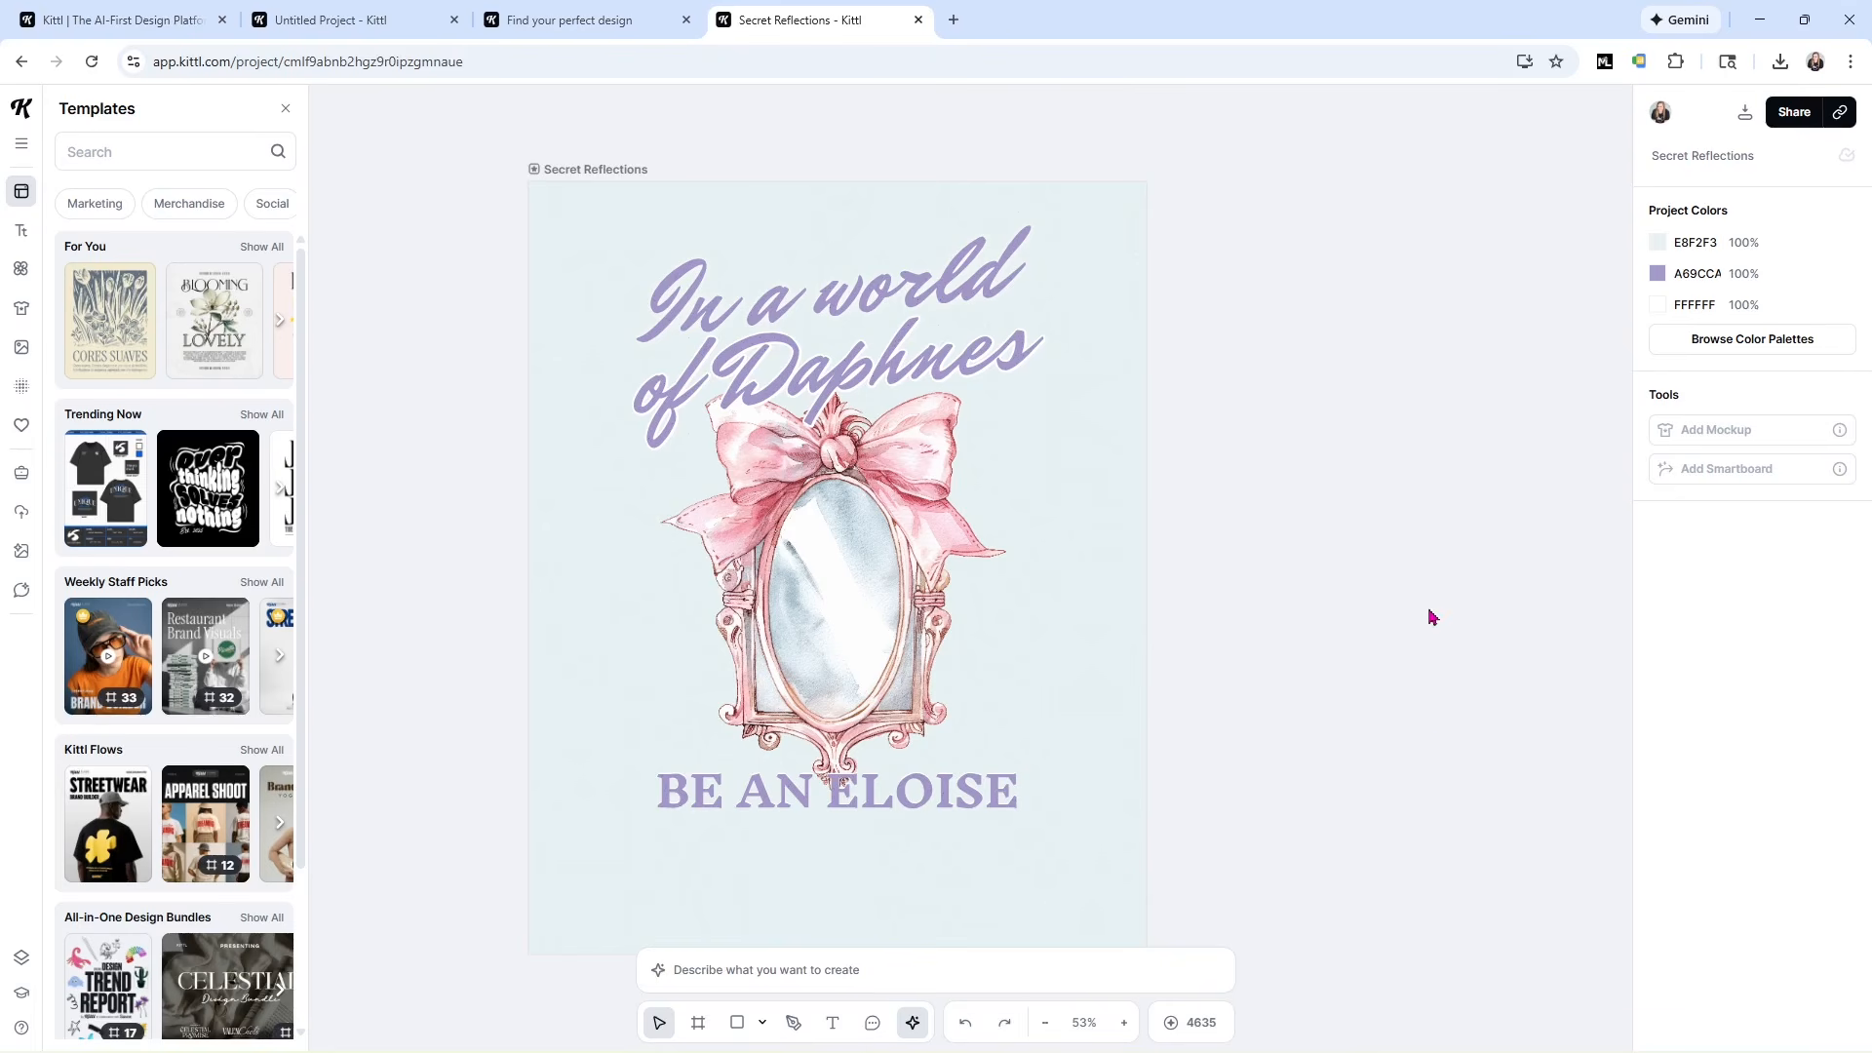
Select the entire Secret Reflections artboard and add a T-shirt mockup showing the design.
{"action": "left_click_drag", "start_coordinate": [476, 150], "coordinate": [1307, 757]}
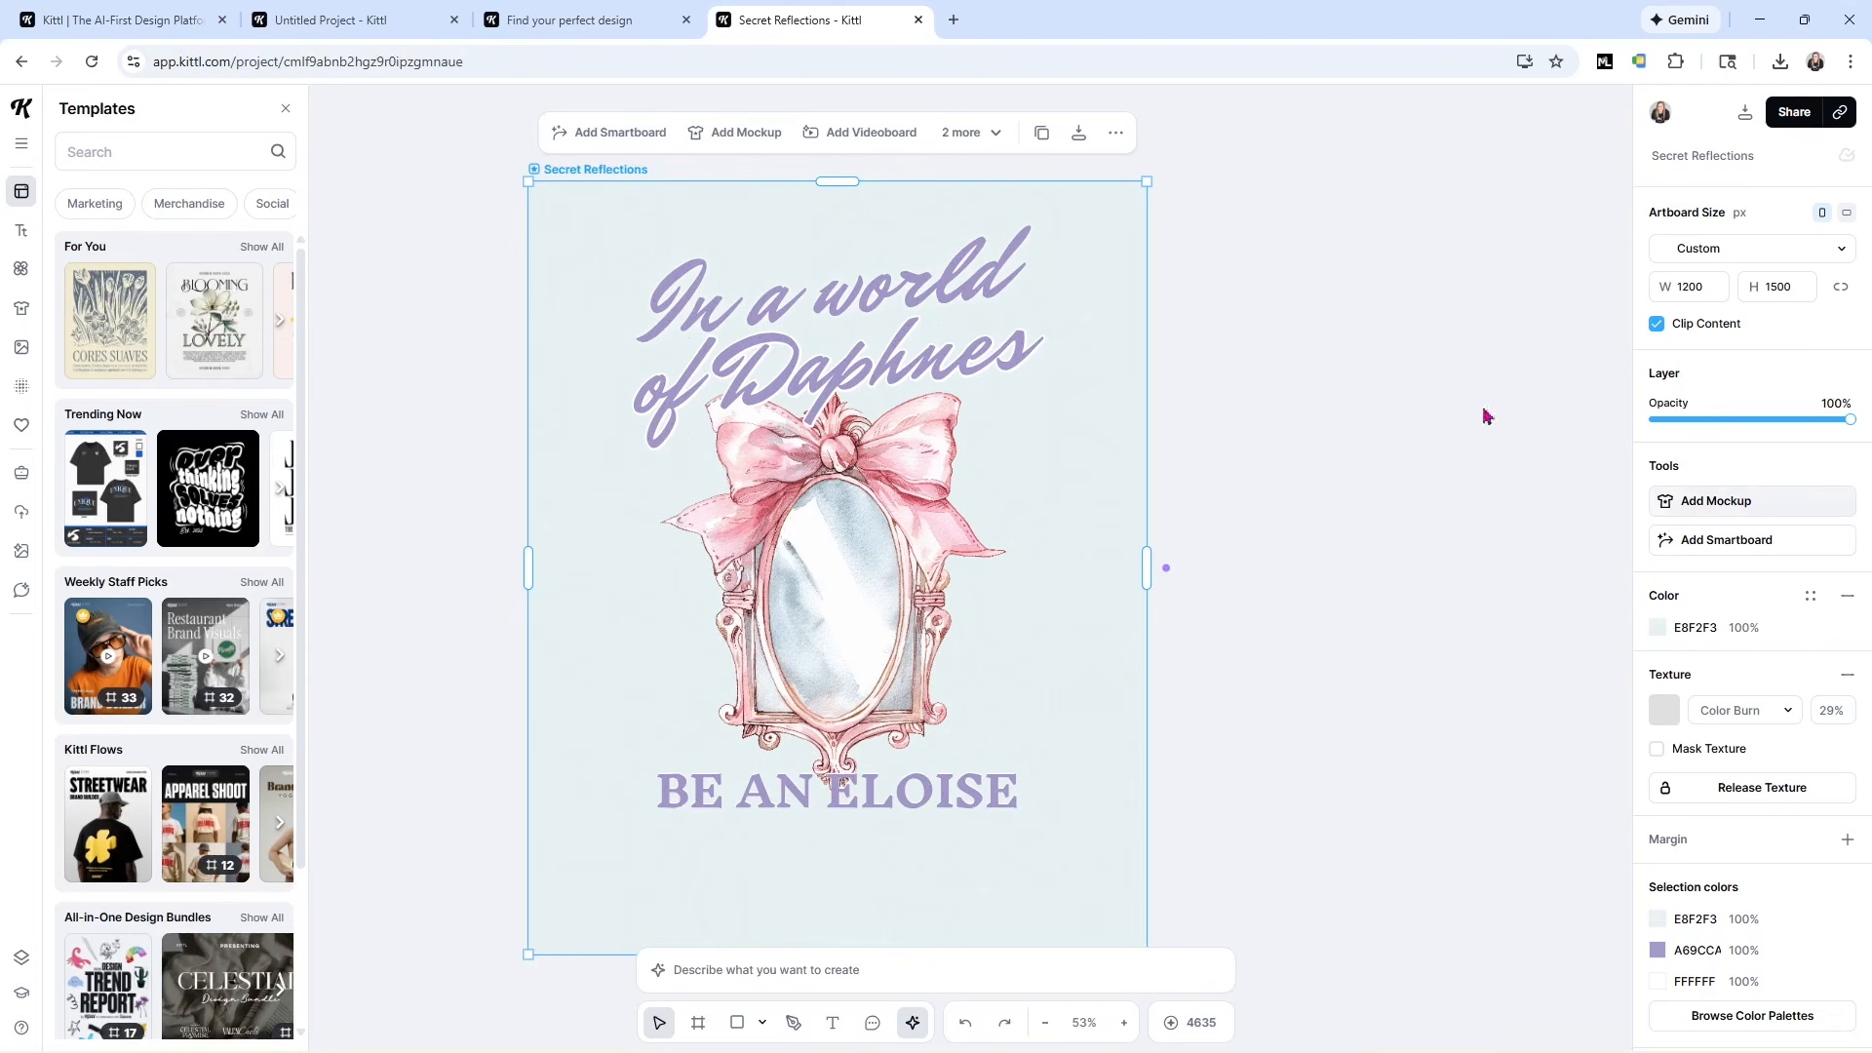
{"action": "left_click", "coordinate": [711, 137]}
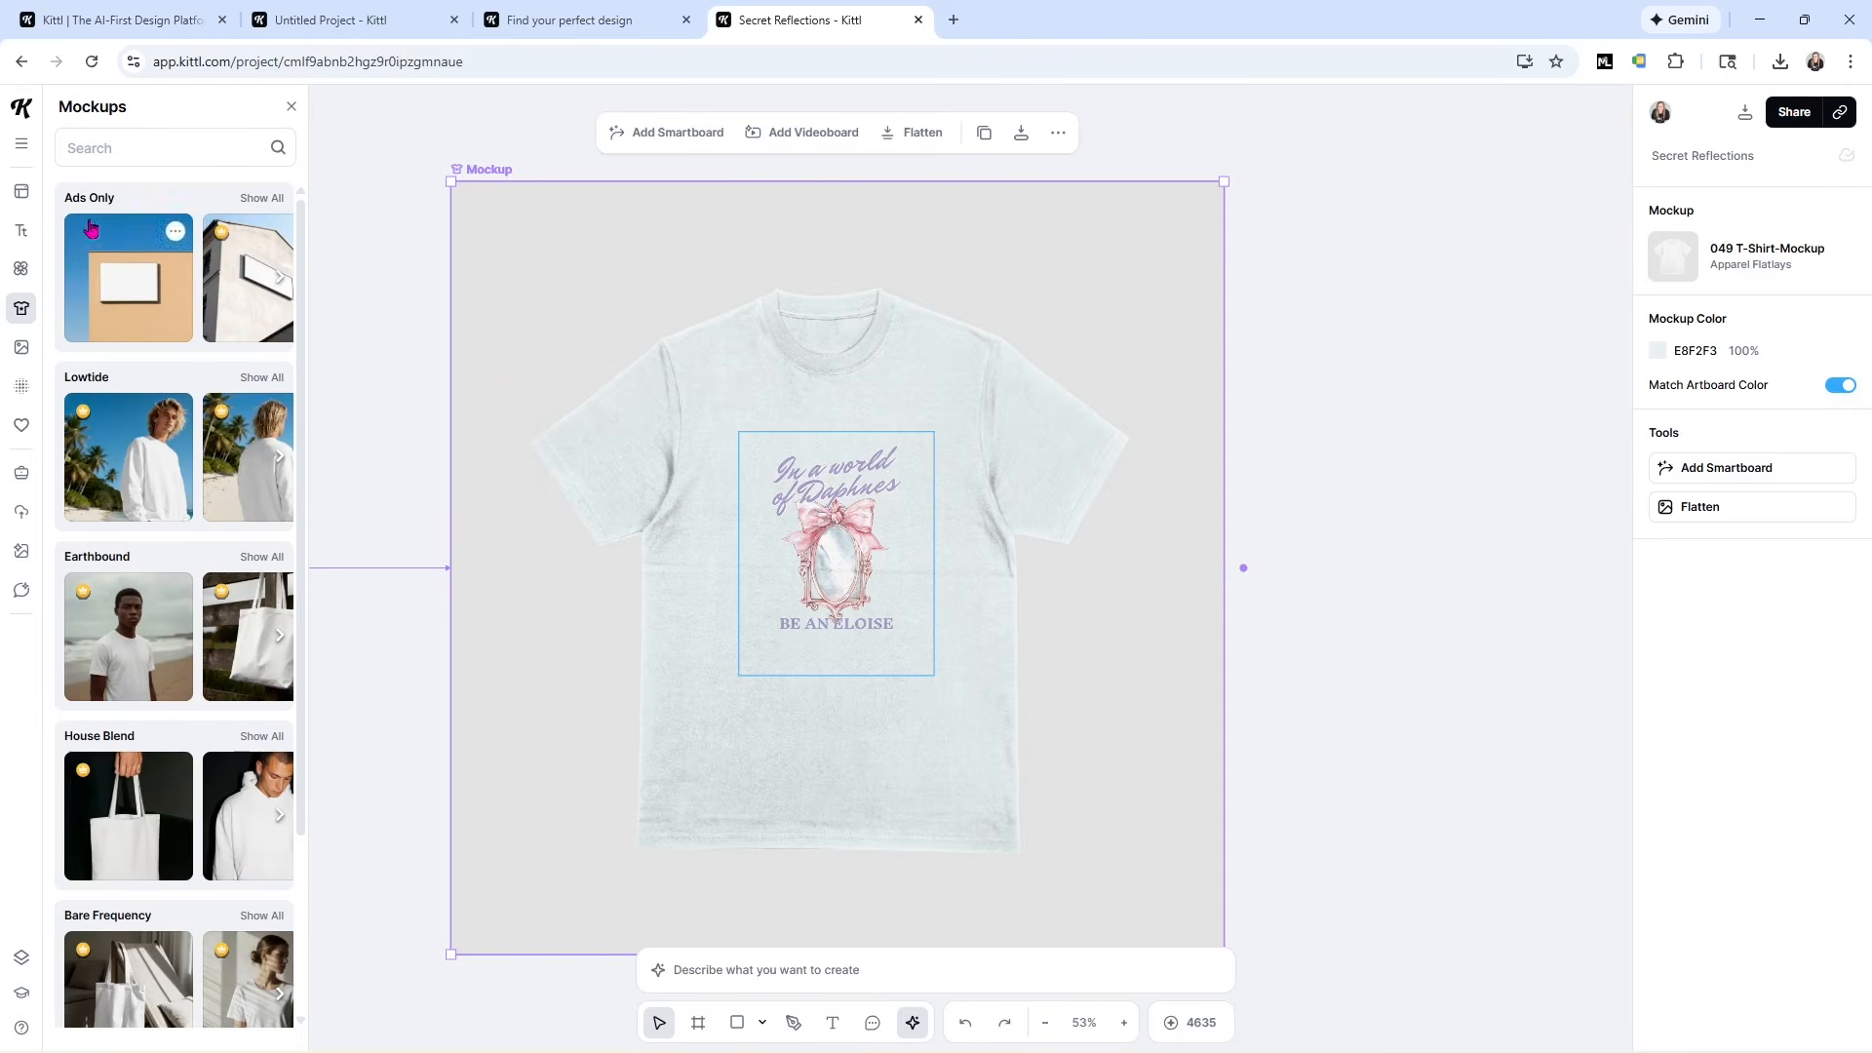
Browse the mockup collections and look through all the Be my Valentine mockups.
{"action": "scroll", "coordinate": [186, 584], "scroll_direction": "down", "scroll_amount": 2}
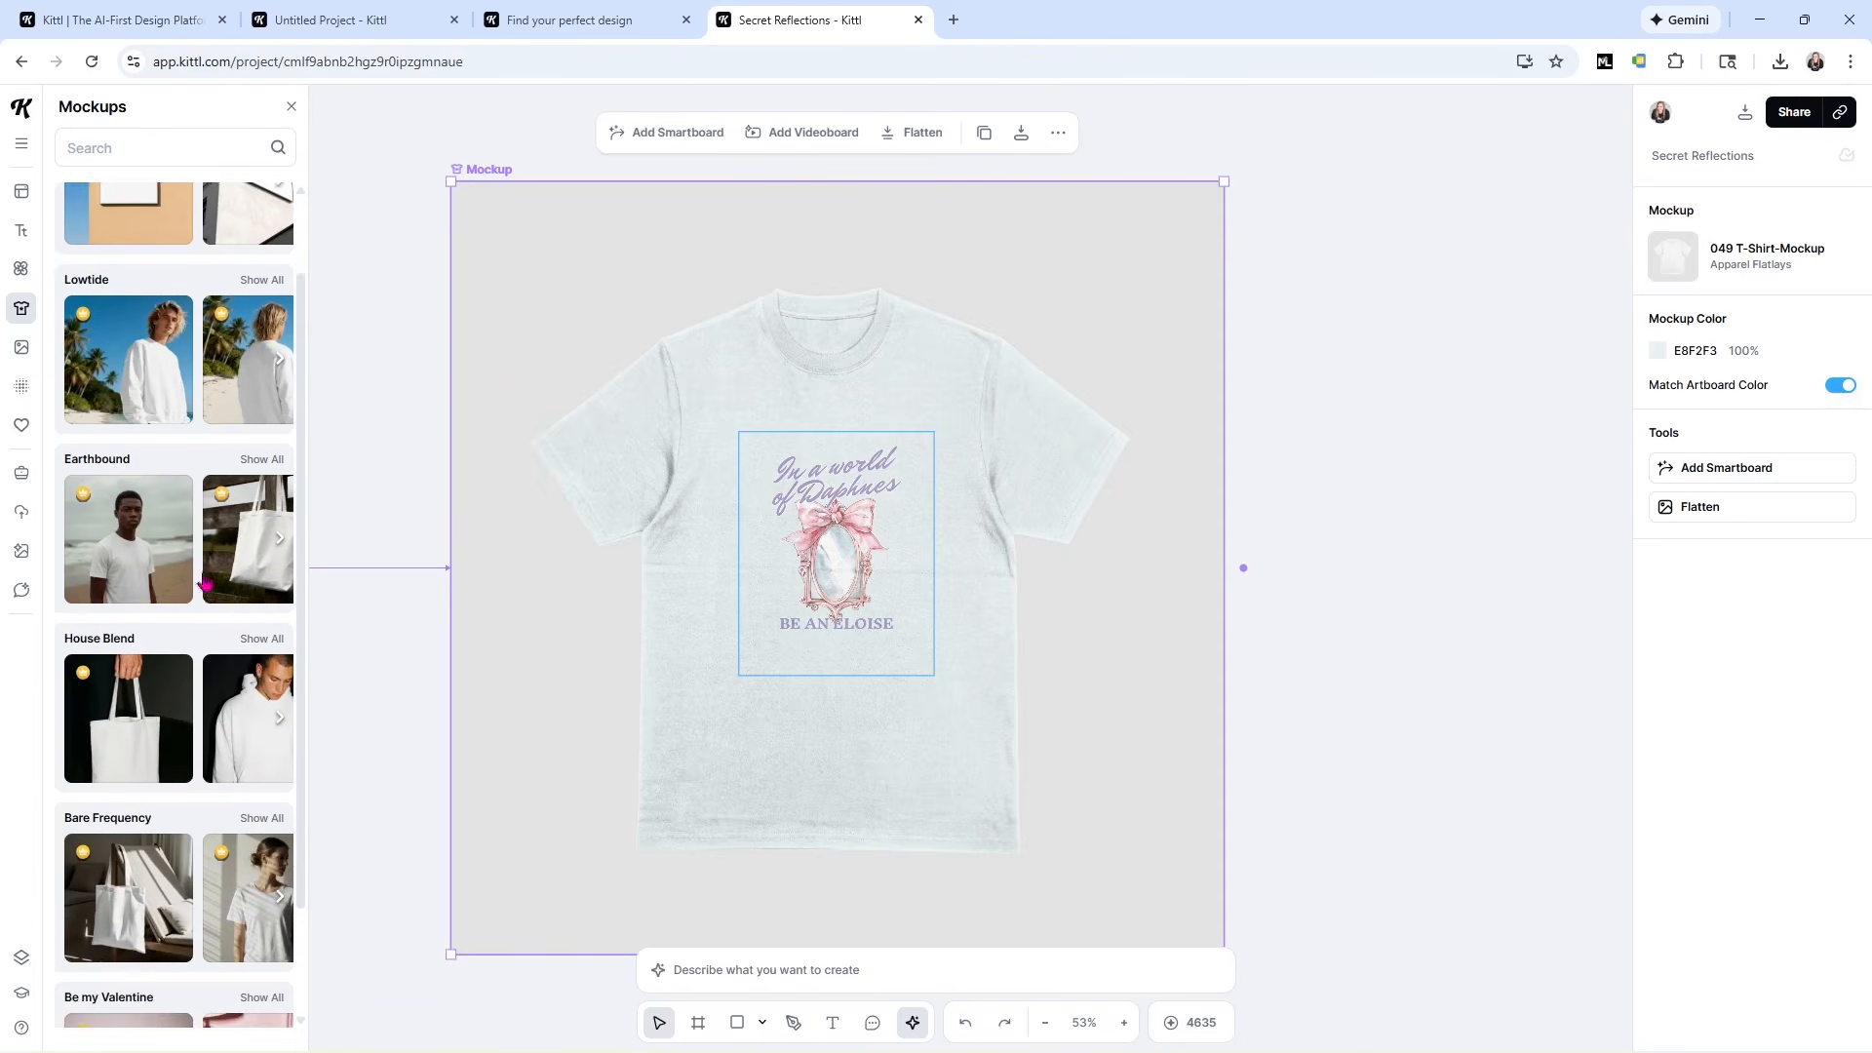
{"action": "scroll", "coordinate": [195, 531], "scroll_direction": "down", "scroll_amount": 3}
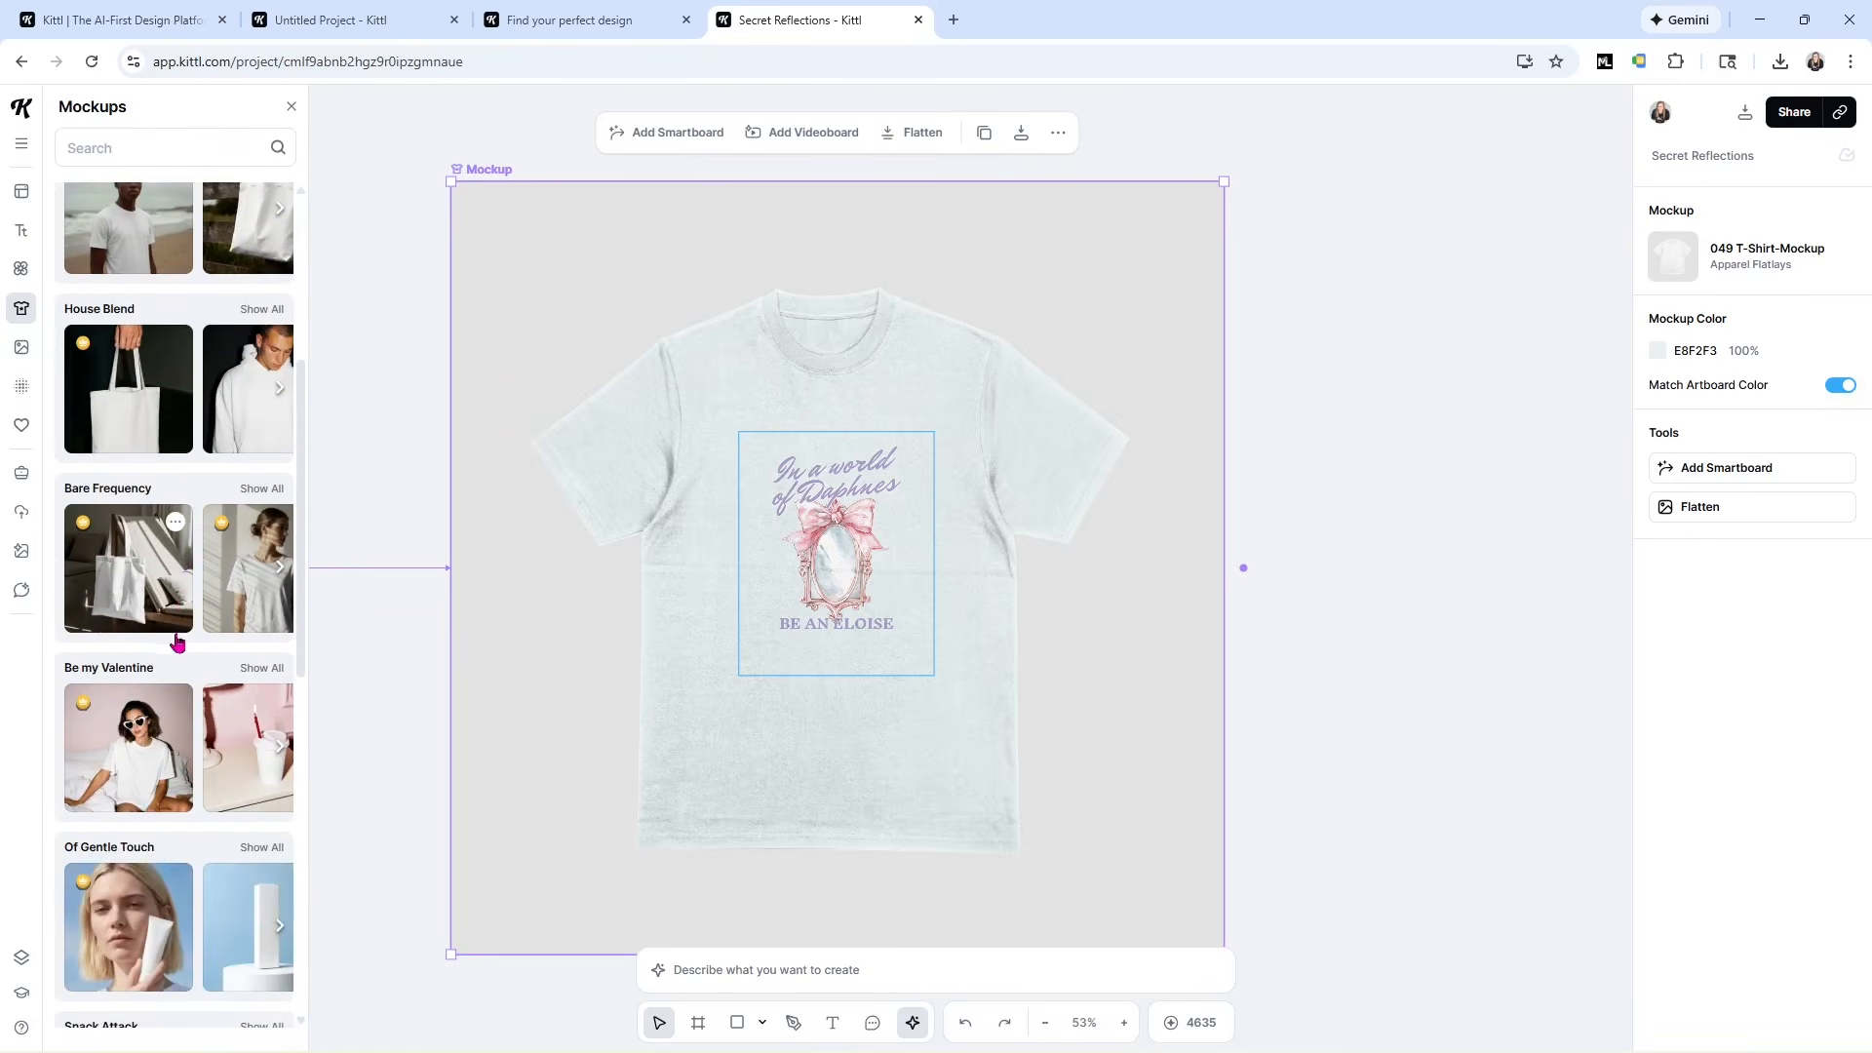
{"action": "scroll", "coordinate": [179, 644], "scroll_direction": "down", "scroll_amount": 1}
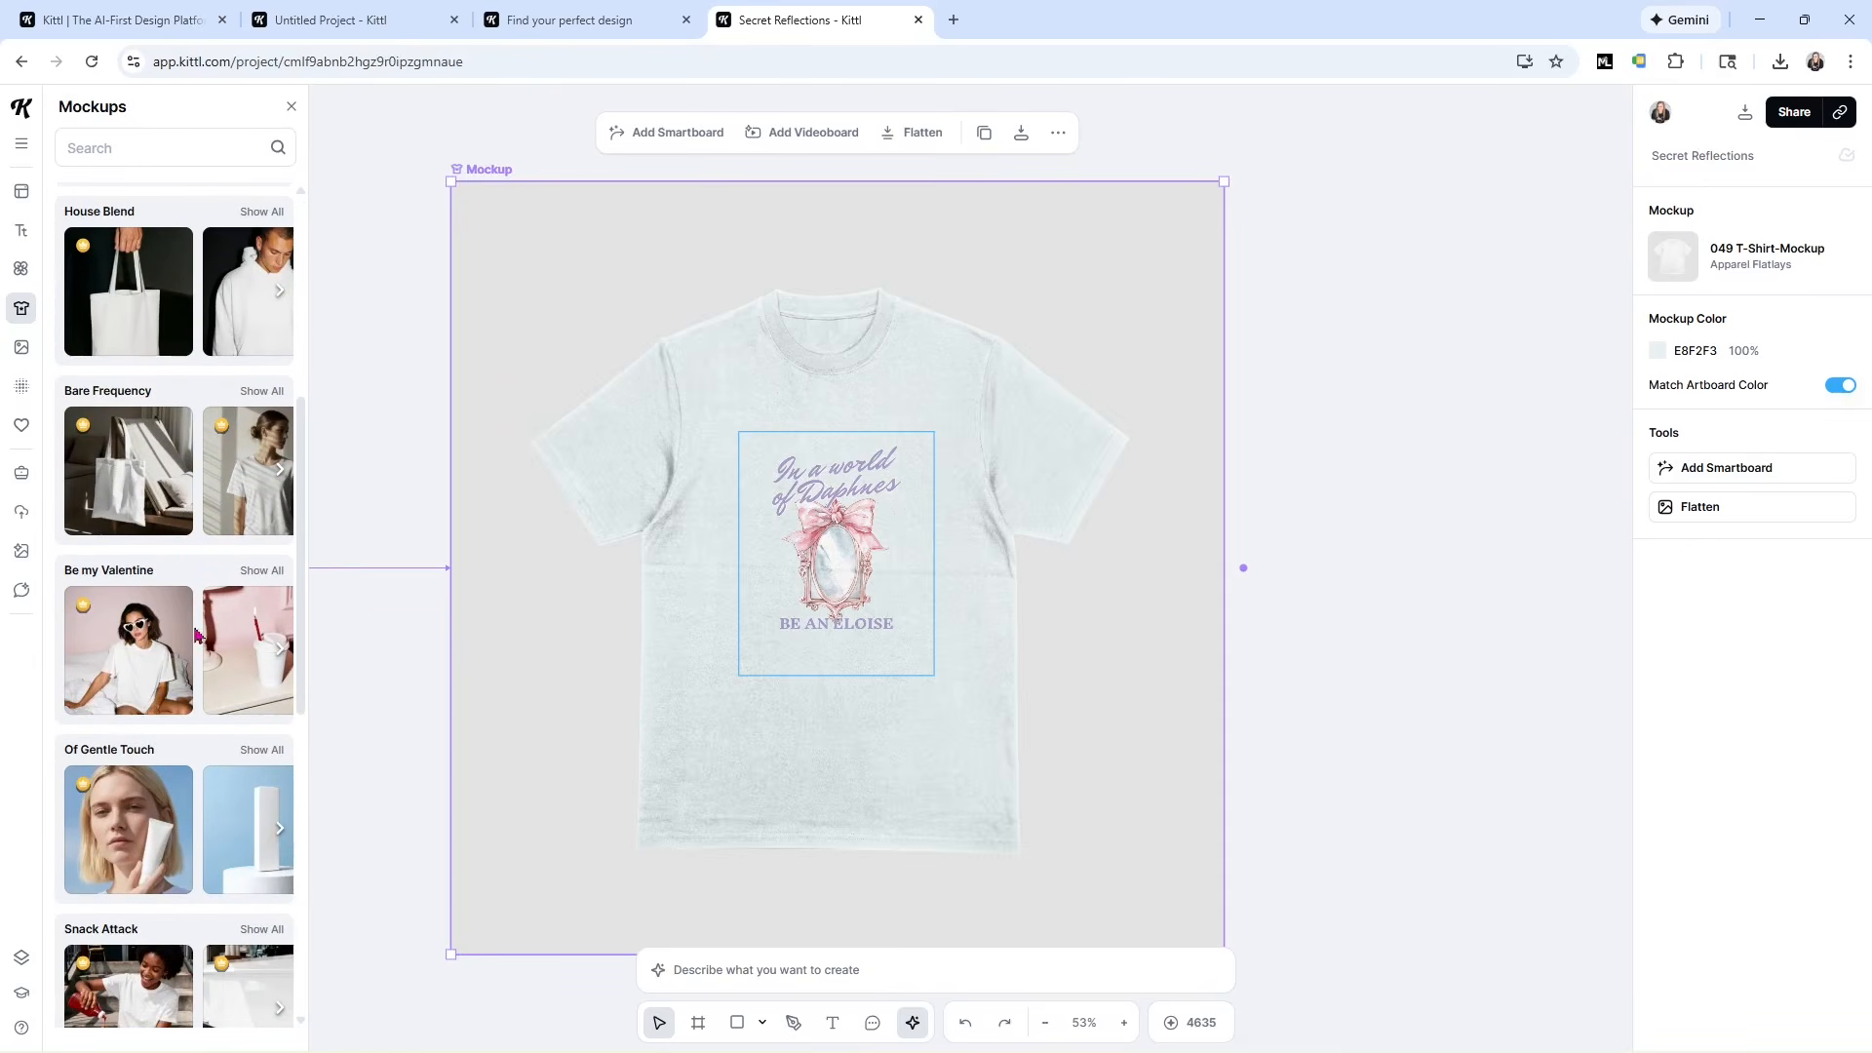
{"action": "left_click", "coordinate": [264, 575]}
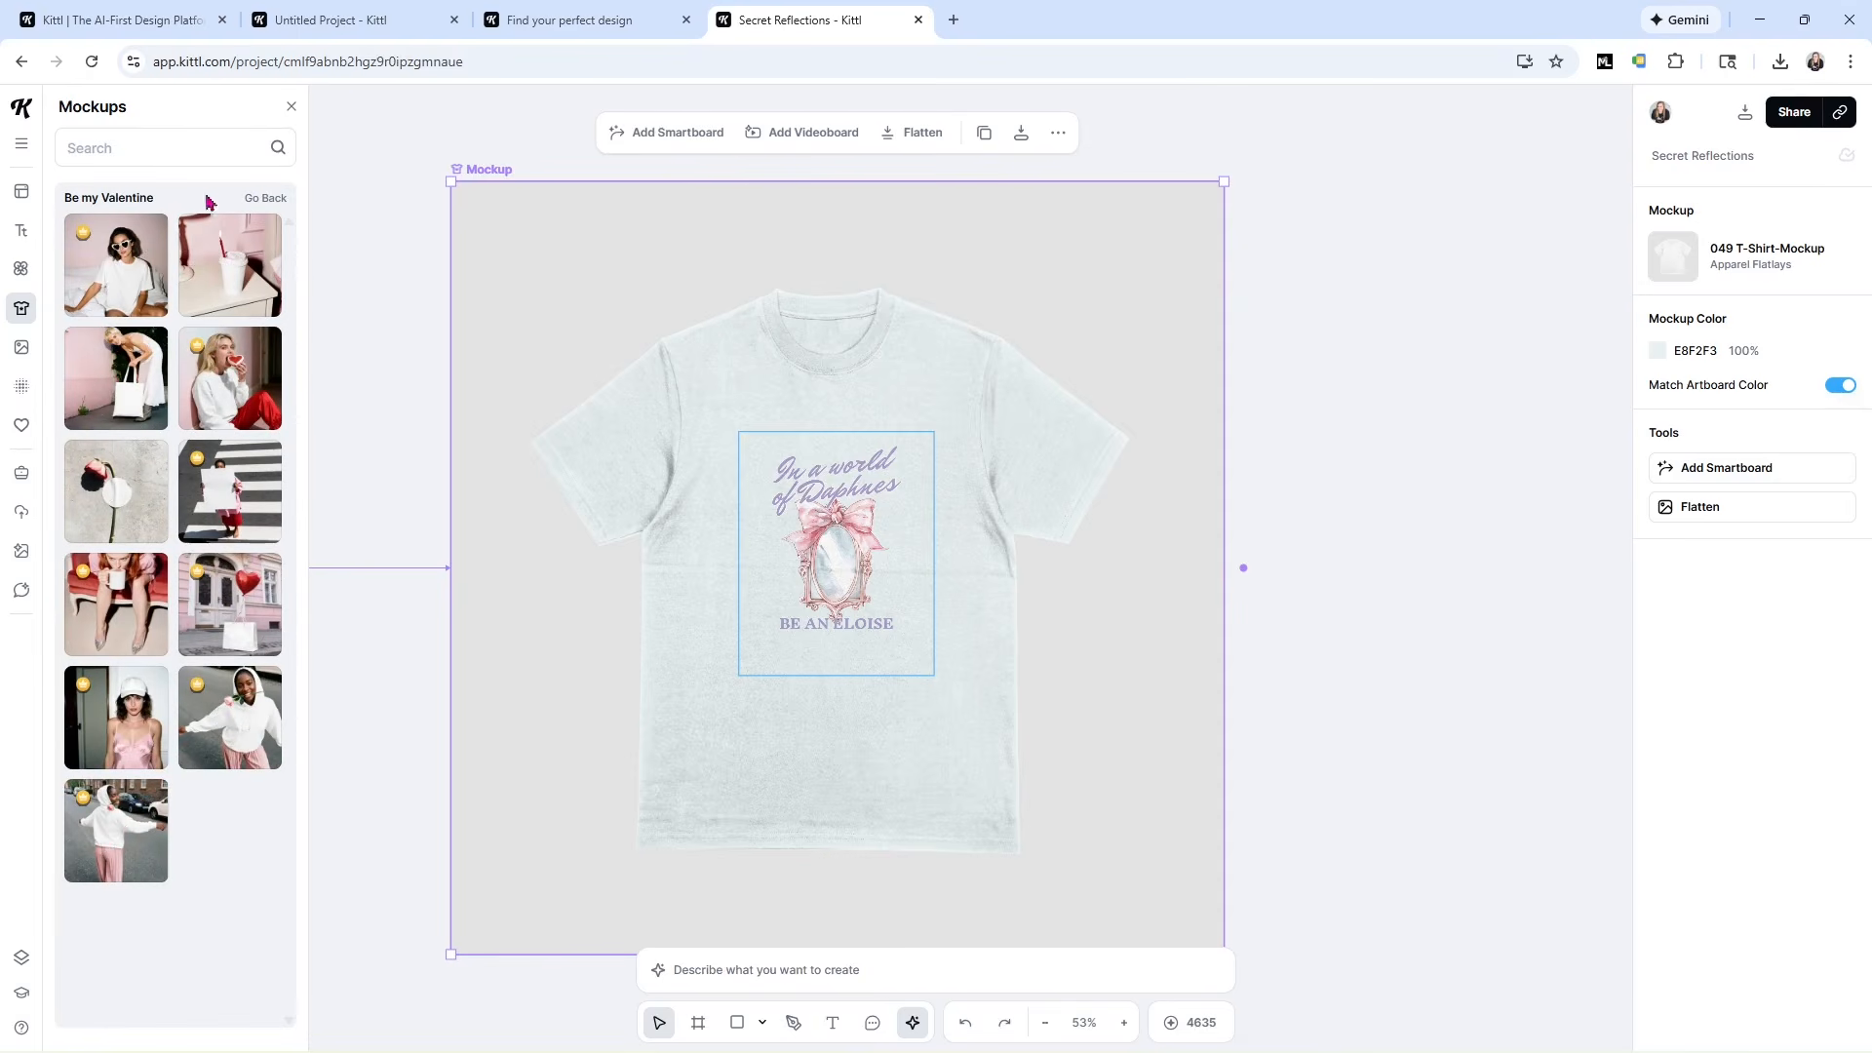
{"action": "left_click", "coordinate": [263, 199]}
Browse further down the mockup collections and show all mockups in the Champagne Nights collection.
{"action": "scroll", "coordinate": [195, 677], "scroll_direction": "down", "scroll_amount": 4}
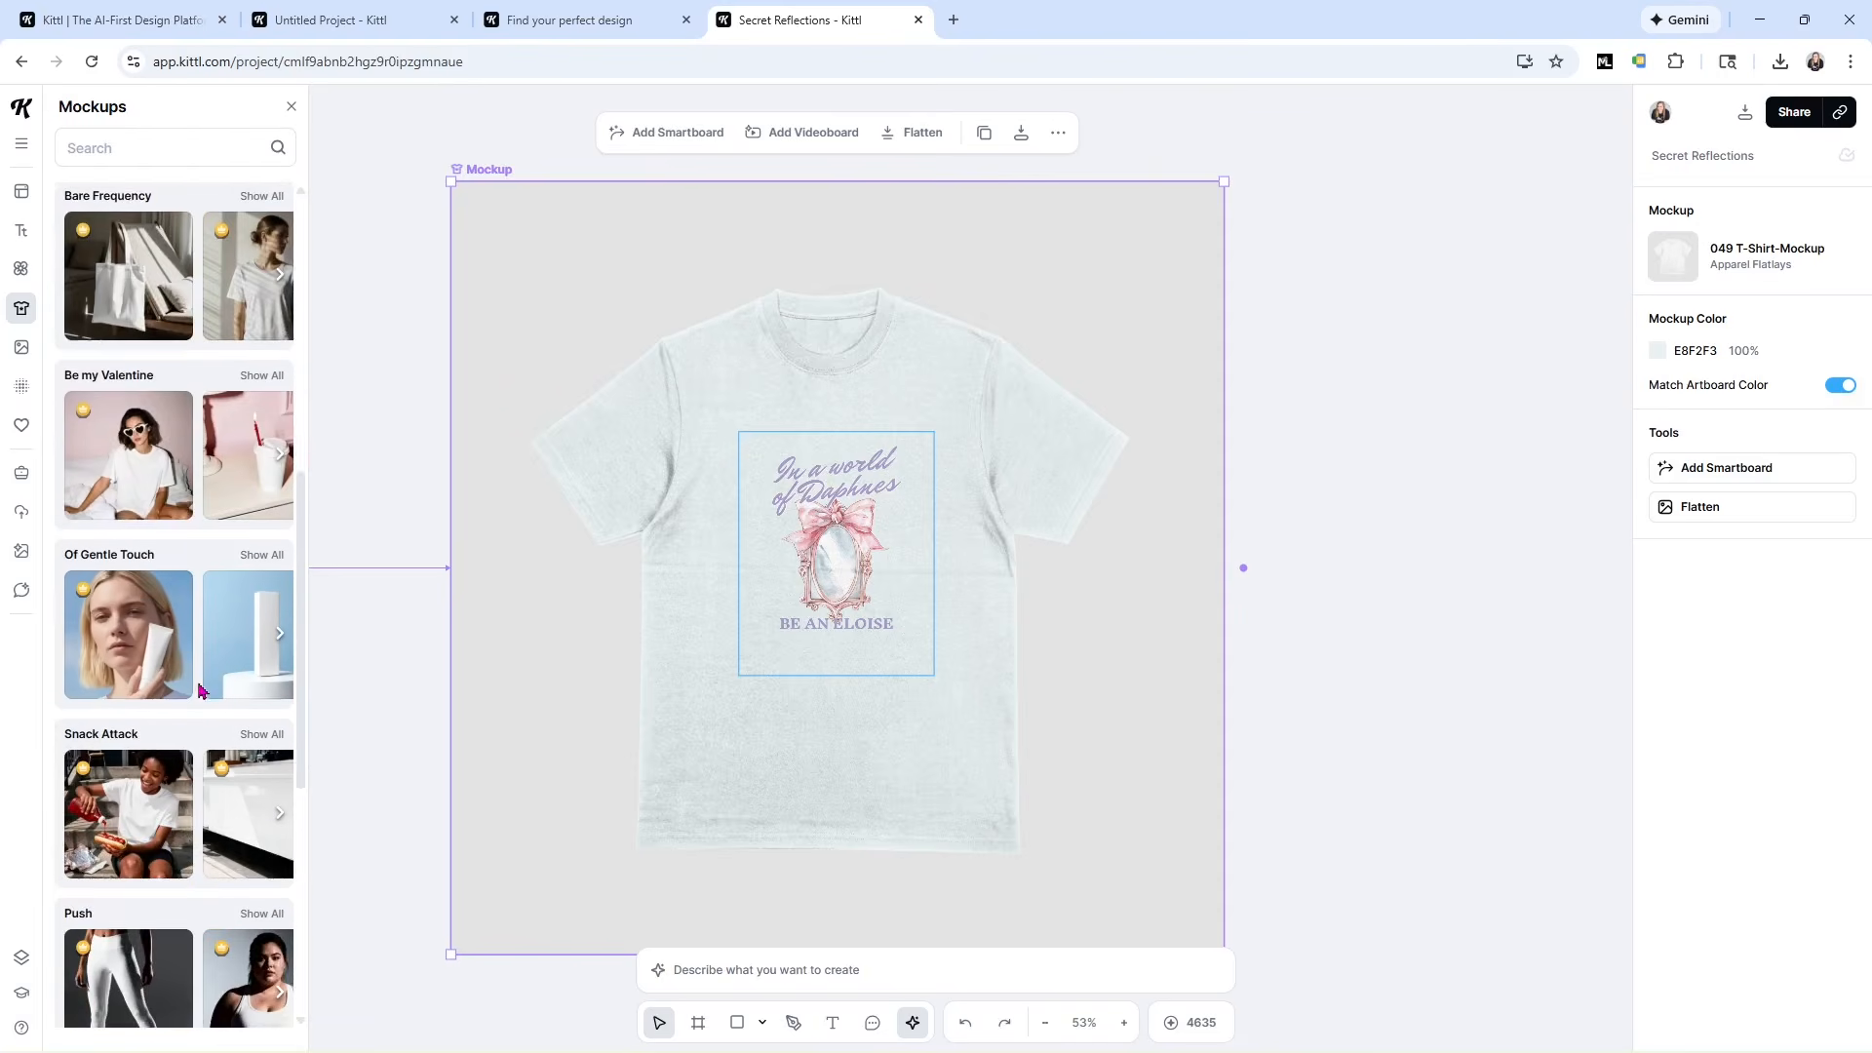
{"action": "scroll", "coordinate": [200, 690], "scroll_direction": "down", "scroll_amount": 2}
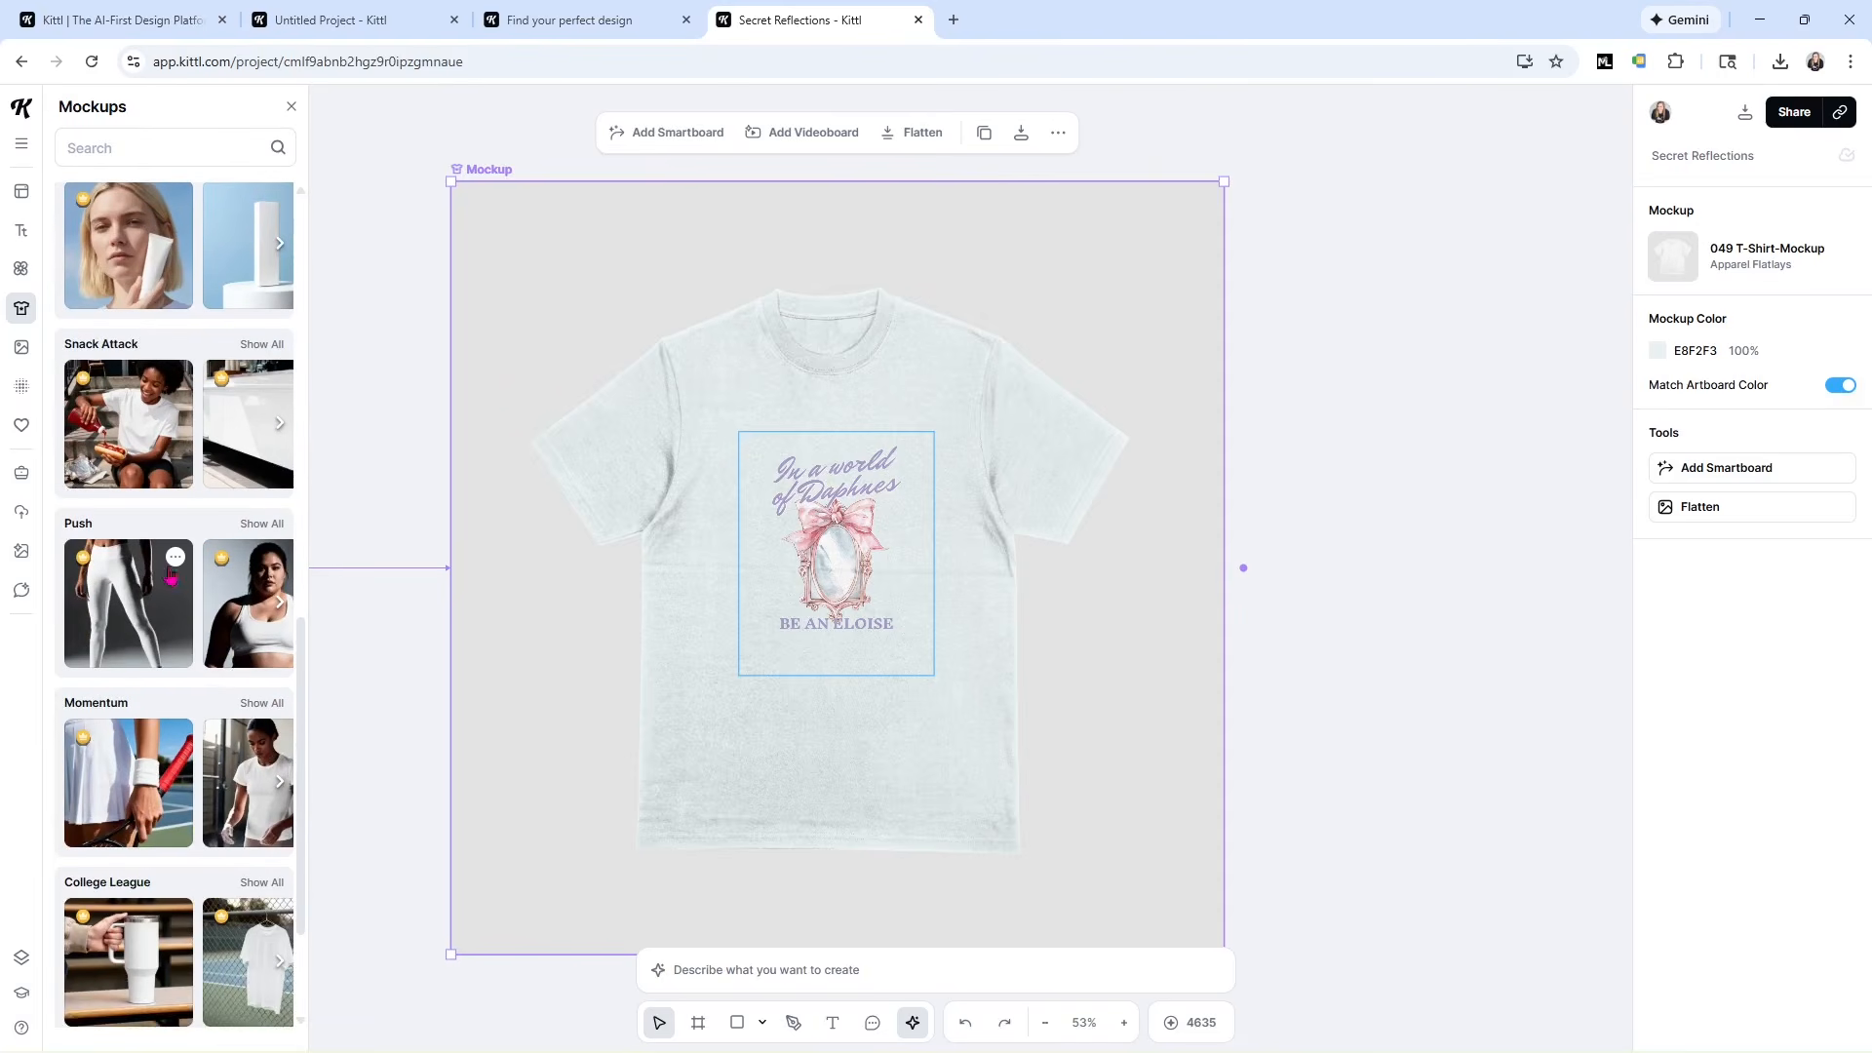
{"action": "scroll", "coordinate": [147, 595], "scroll_direction": "down", "scroll_amount": 2}
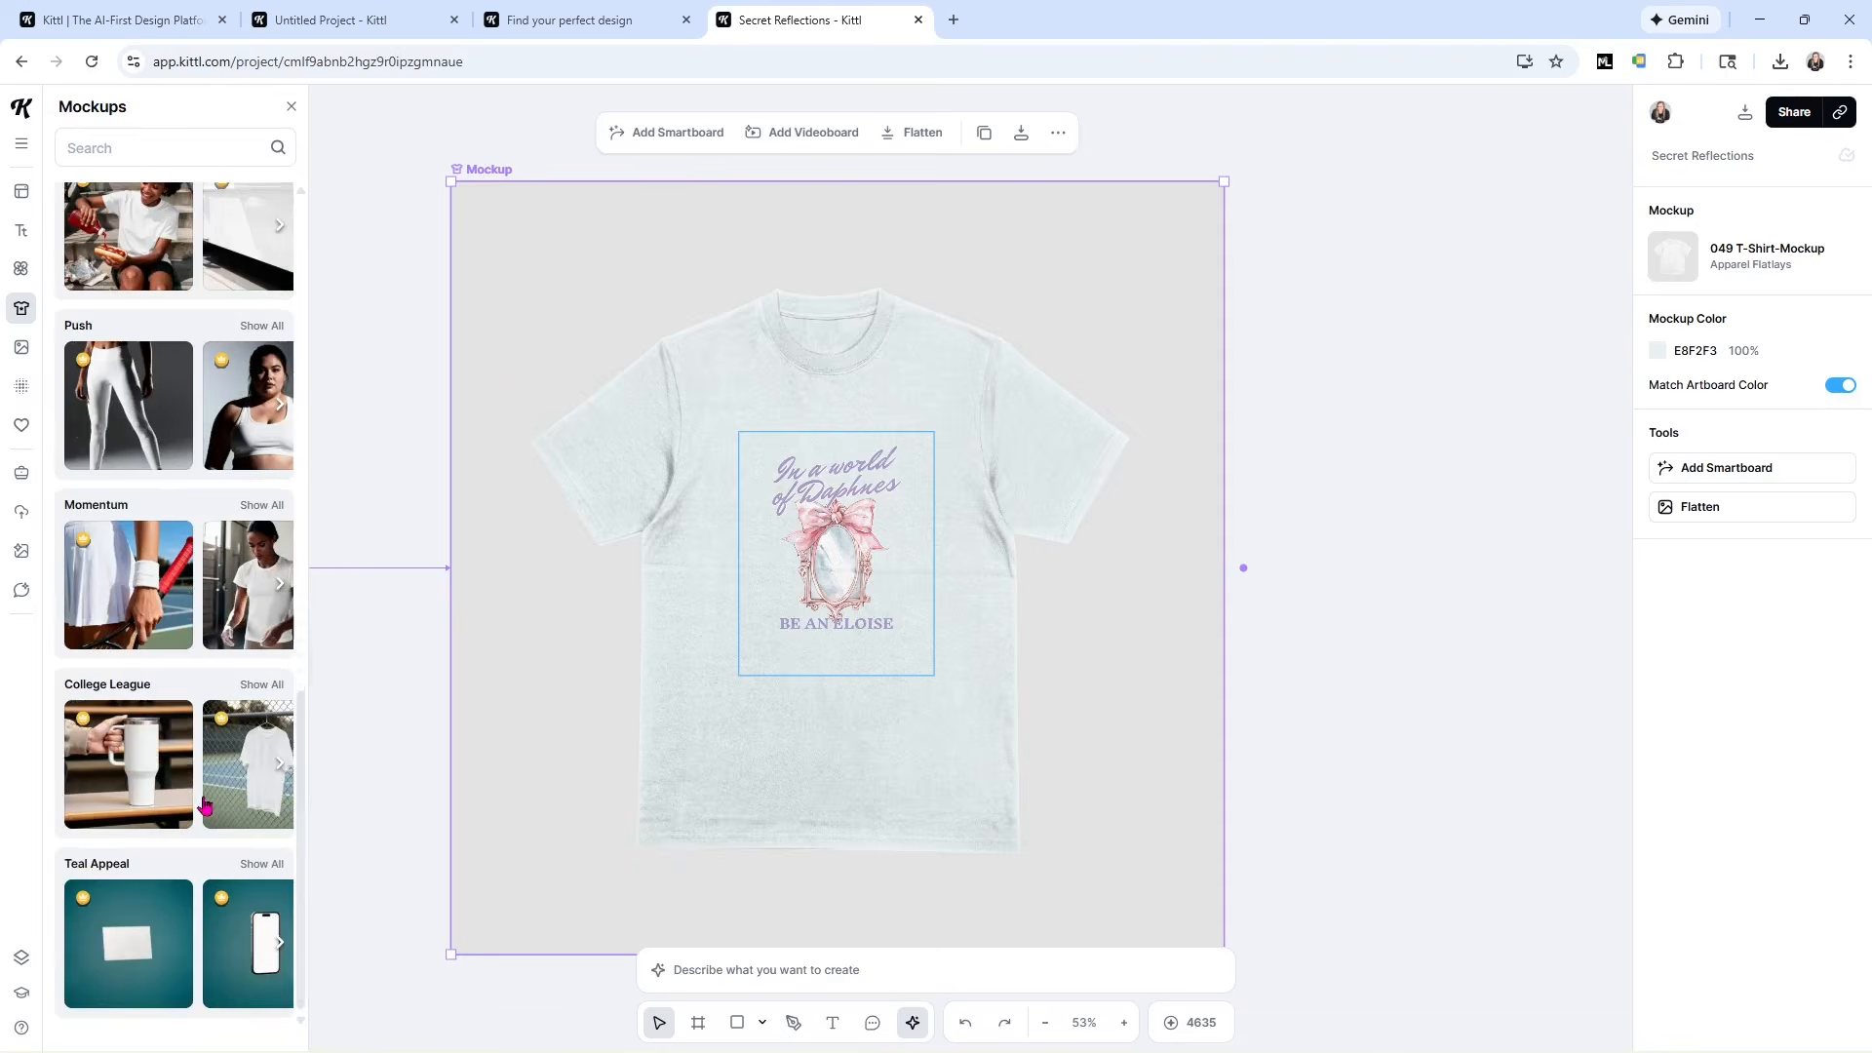
{"action": "scroll", "coordinate": [195, 676], "scroll_direction": "down", "scroll_amount": 2}
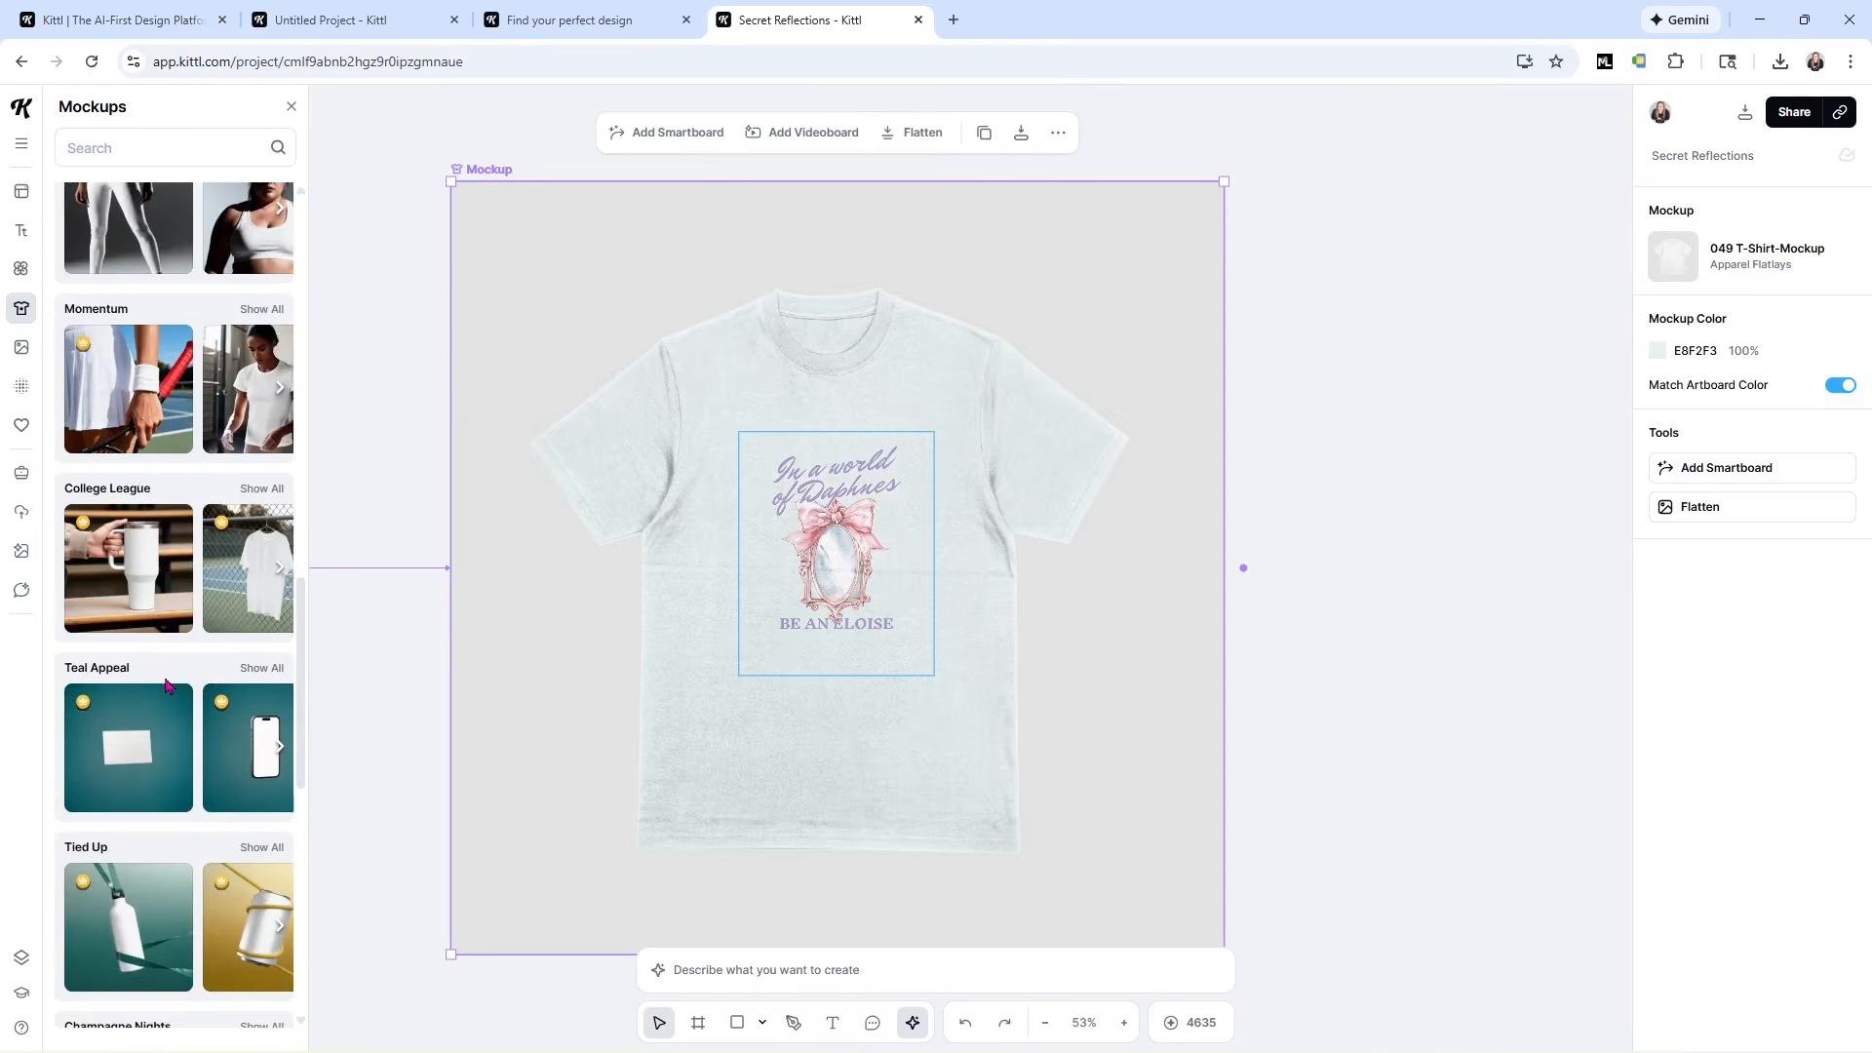
{"action": "scroll", "coordinate": [166, 685], "scroll_direction": "down", "scroll_amount": 2}
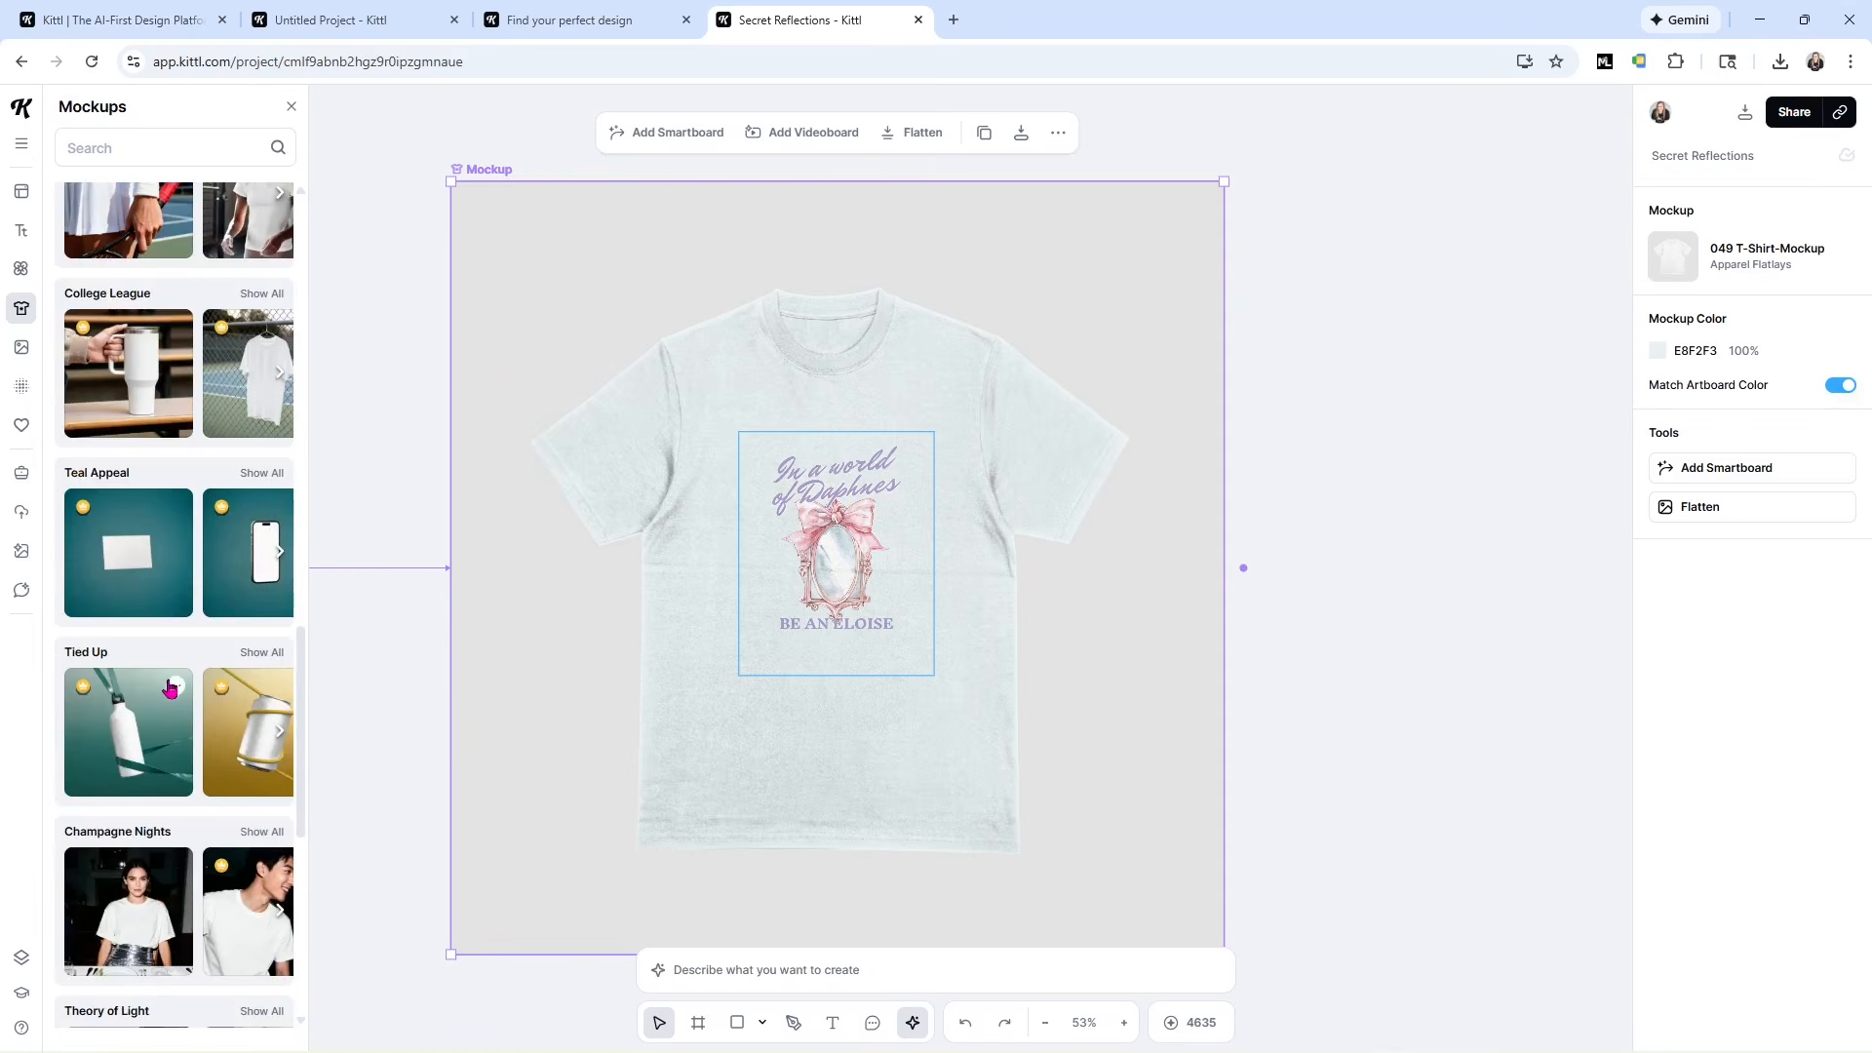
{"action": "scroll", "coordinate": [163, 647], "scroll_direction": "down", "scroll_amount": 2}
{"action": "scroll", "coordinate": [163, 652], "scroll_direction": "down", "scroll_amount": 1}
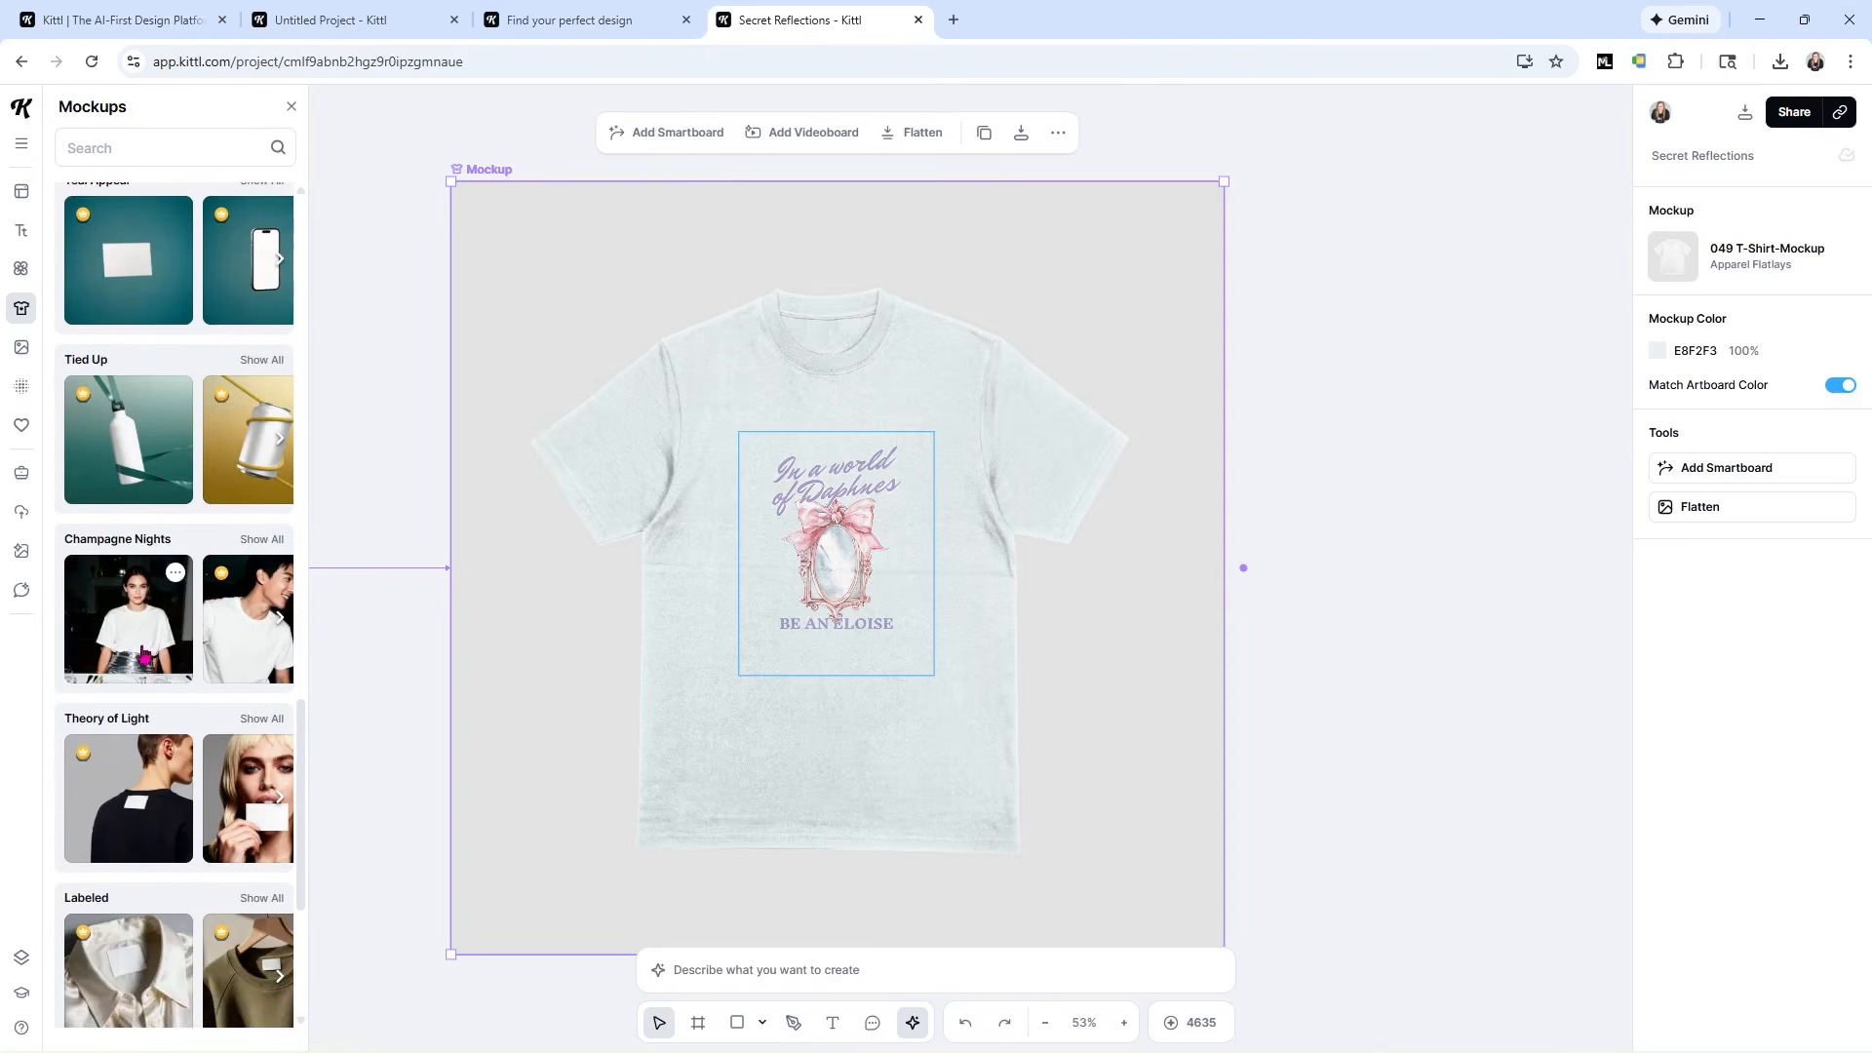
{"action": "left_click", "coordinate": [260, 541]}
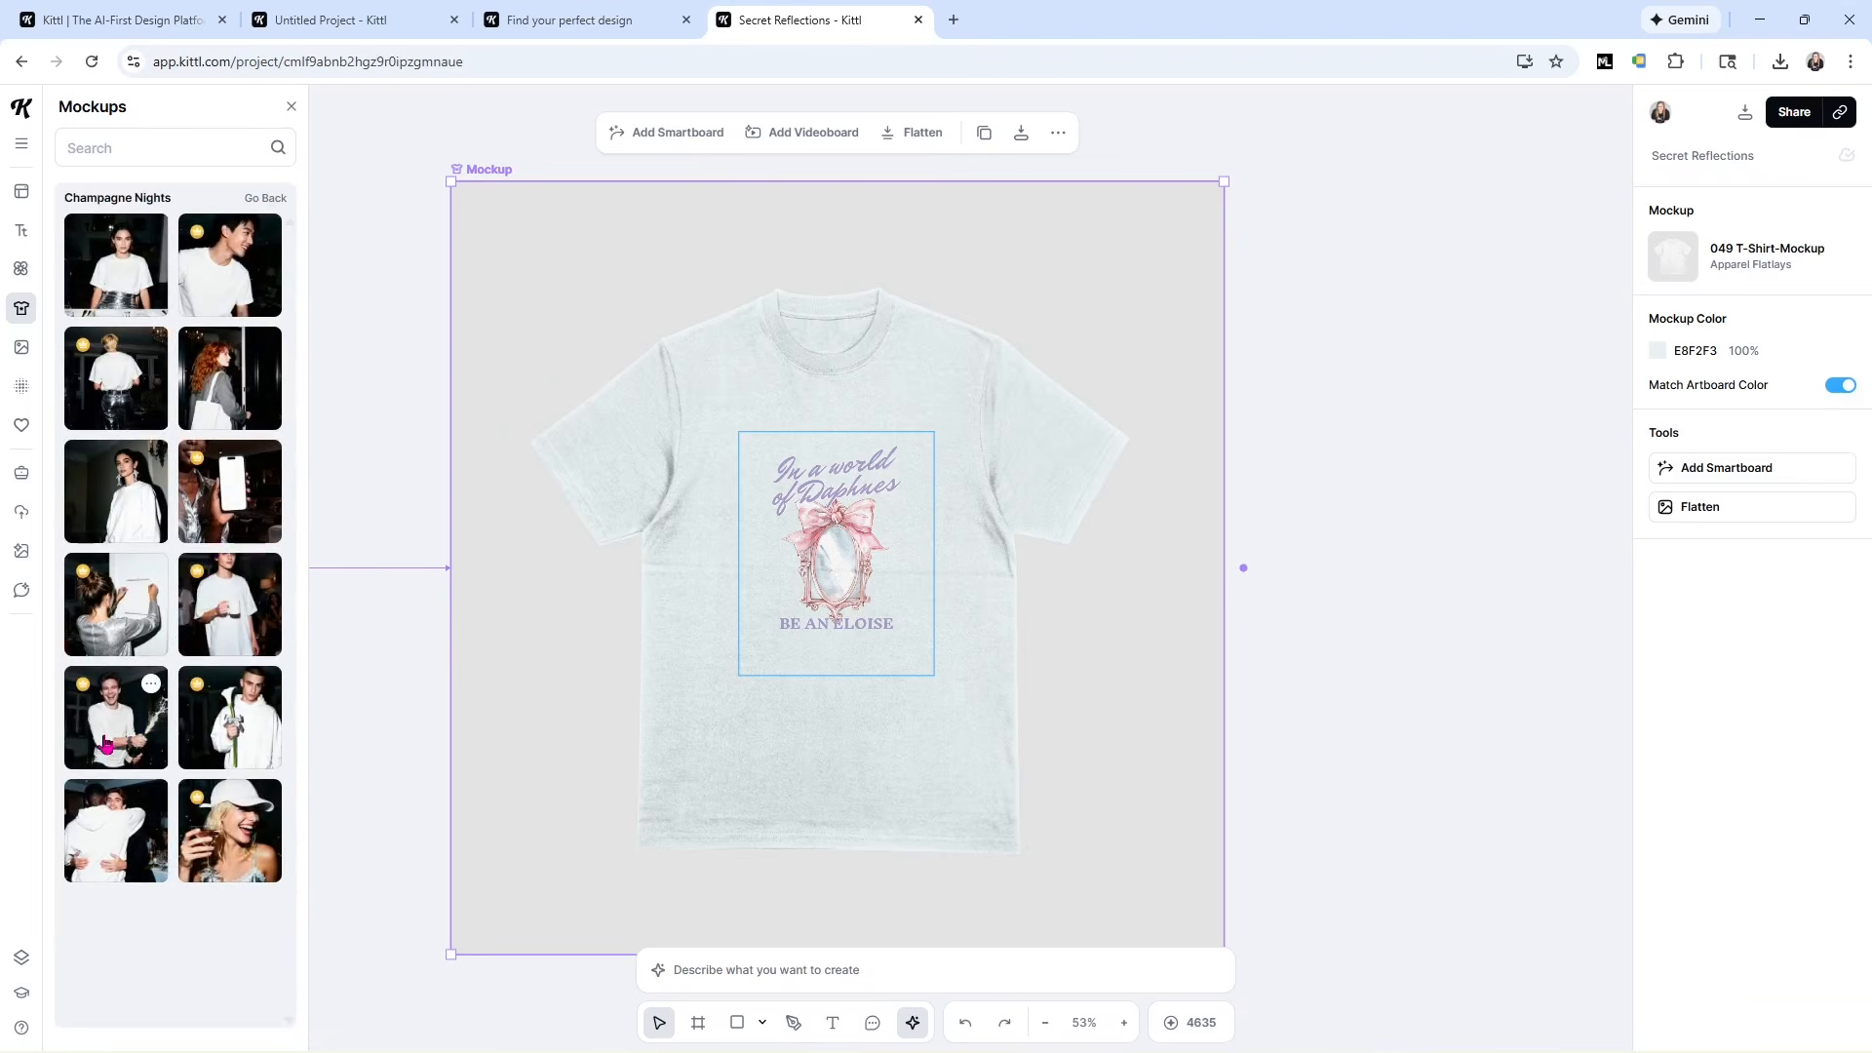
Look through the mockups in The Country Club collection and return to the collection overview.
{"action": "scroll", "coordinate": [196, 623], "scroll_direction": "down", "scroll_amount": 4}
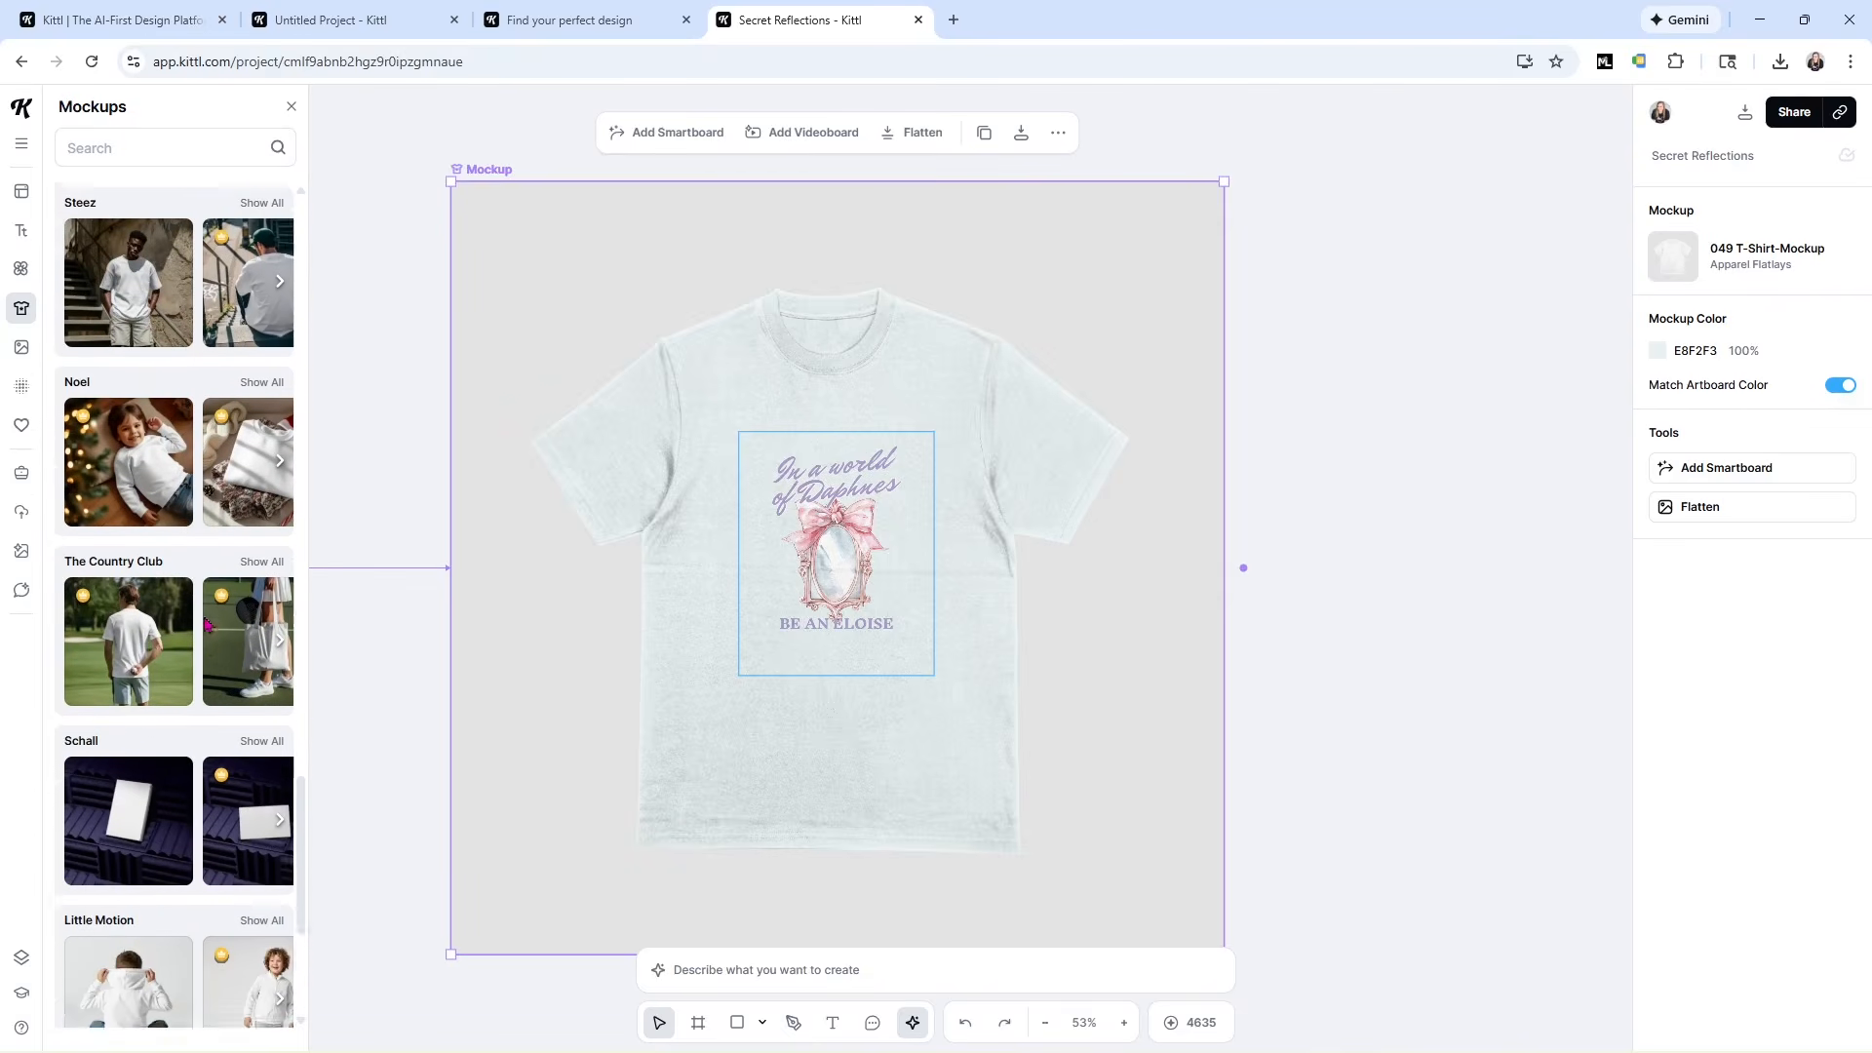
{"action": "left_click", "coordinate": [261, 442]}
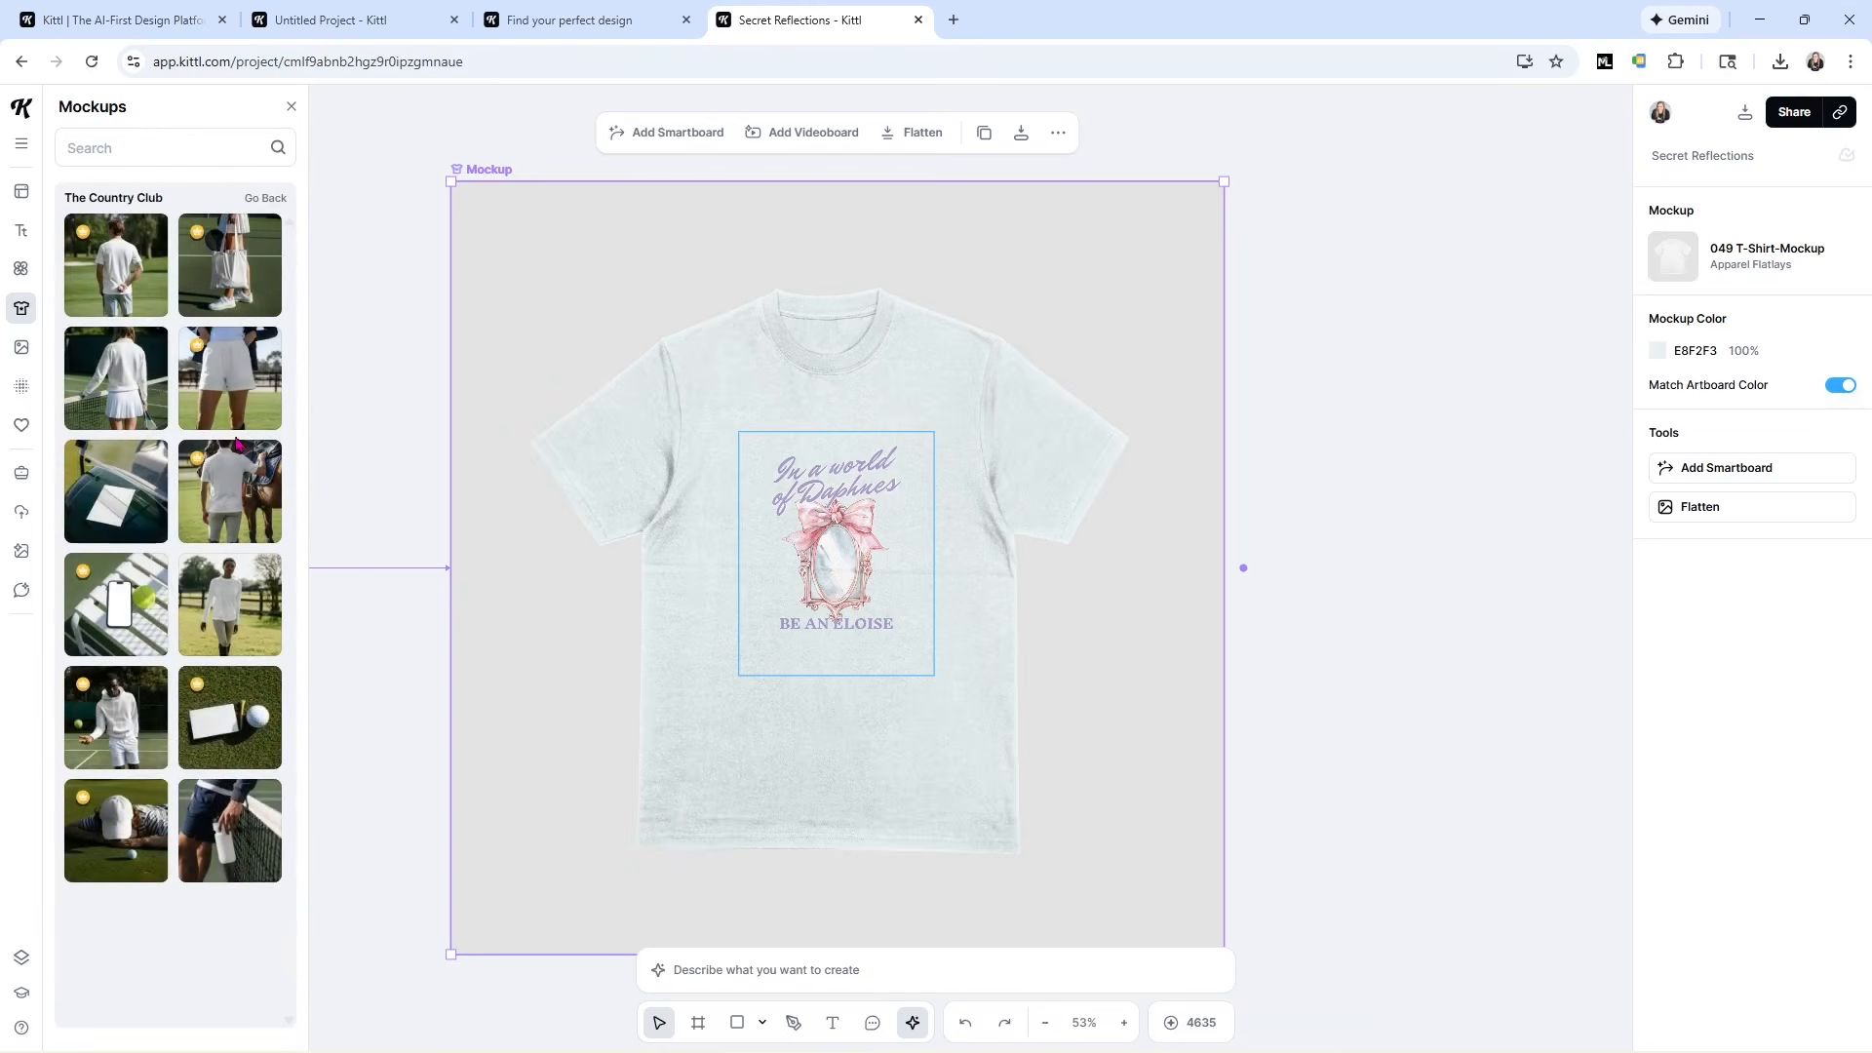
{"action": "left_click", "coordinate": [265, 198]}
Continue through the remaining mockup collections and examine the full Turkey Time set.
{"action": "scroll", "coordinate": [224, 633], "scroll_direction": "down", "scroll_amount": 1}
{"action": "scroll", "coordinate": [207, 679], "scroll_direction": "down", "scroll_amount": 2}
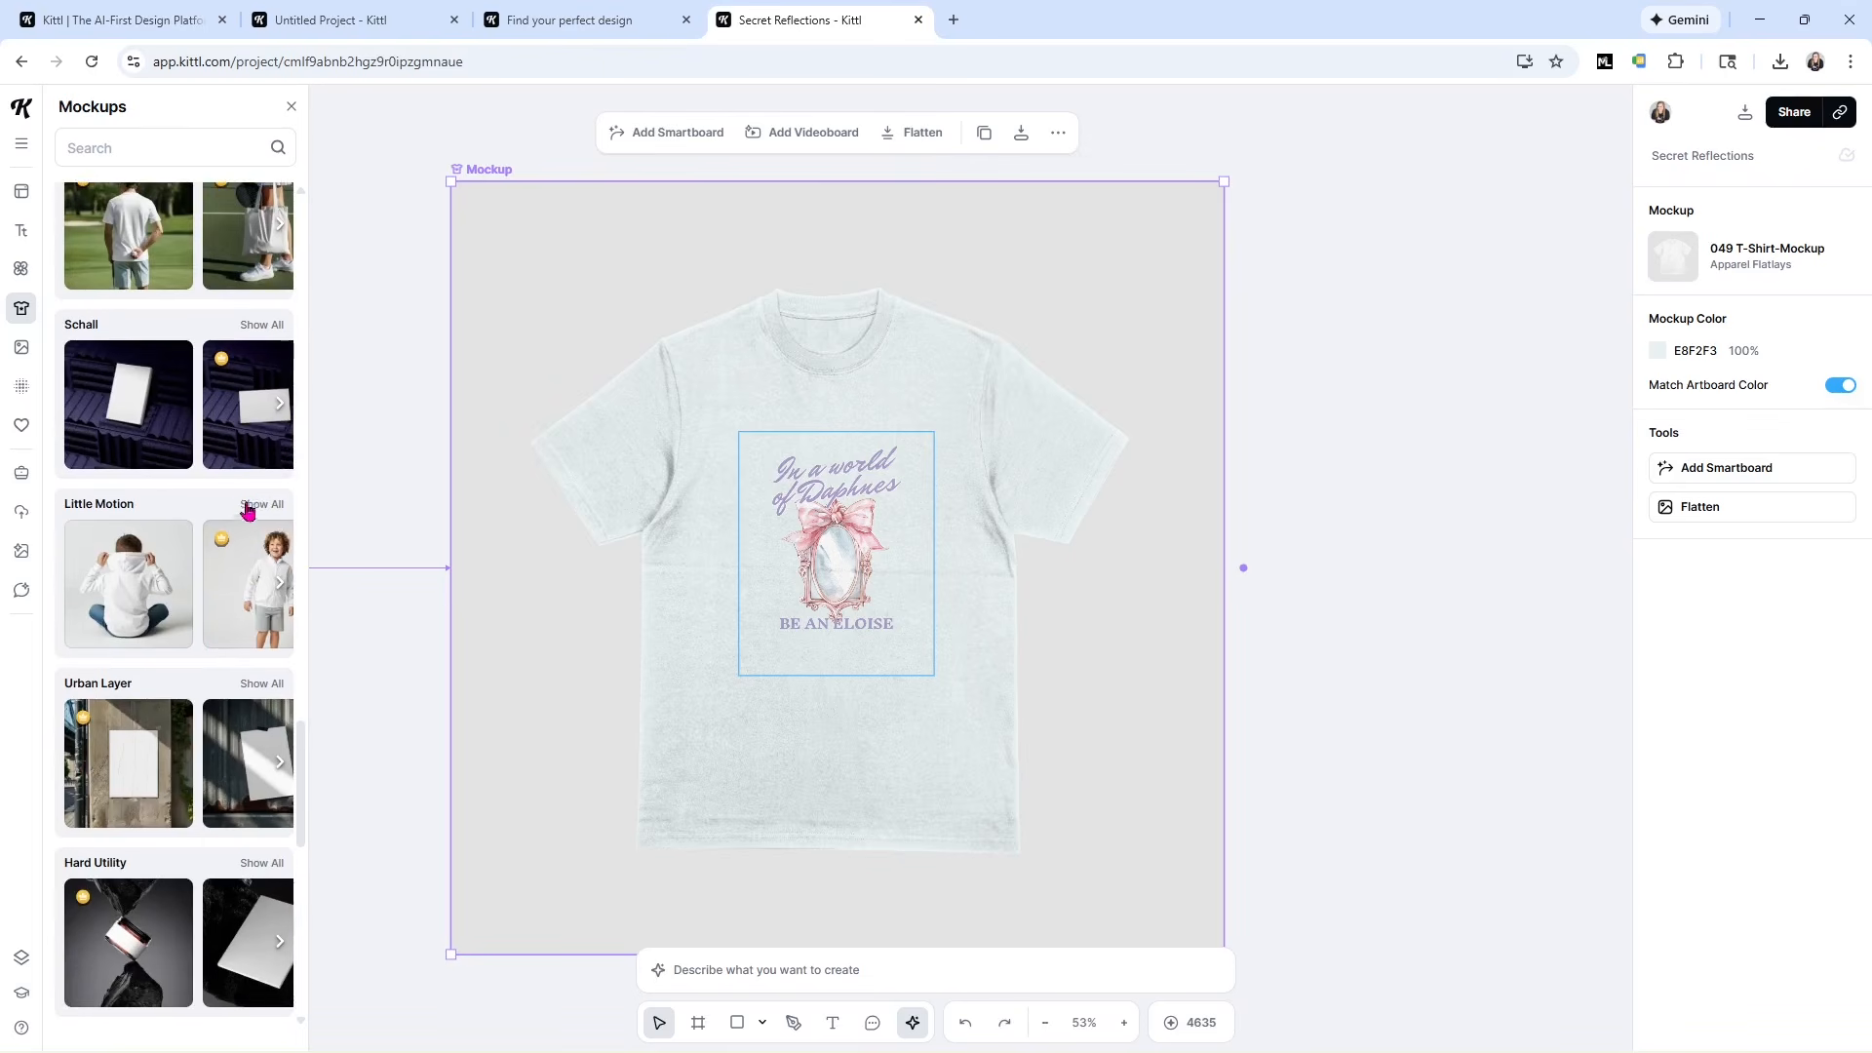
{"action": "scroll", "coordinate": [224, 605], "scroll_direction": "down", "scroll_amount": 4}
{"action": "scroll", "coordinate": [220, 623], "scroll_direction": "down", "scroll_amount": 3}
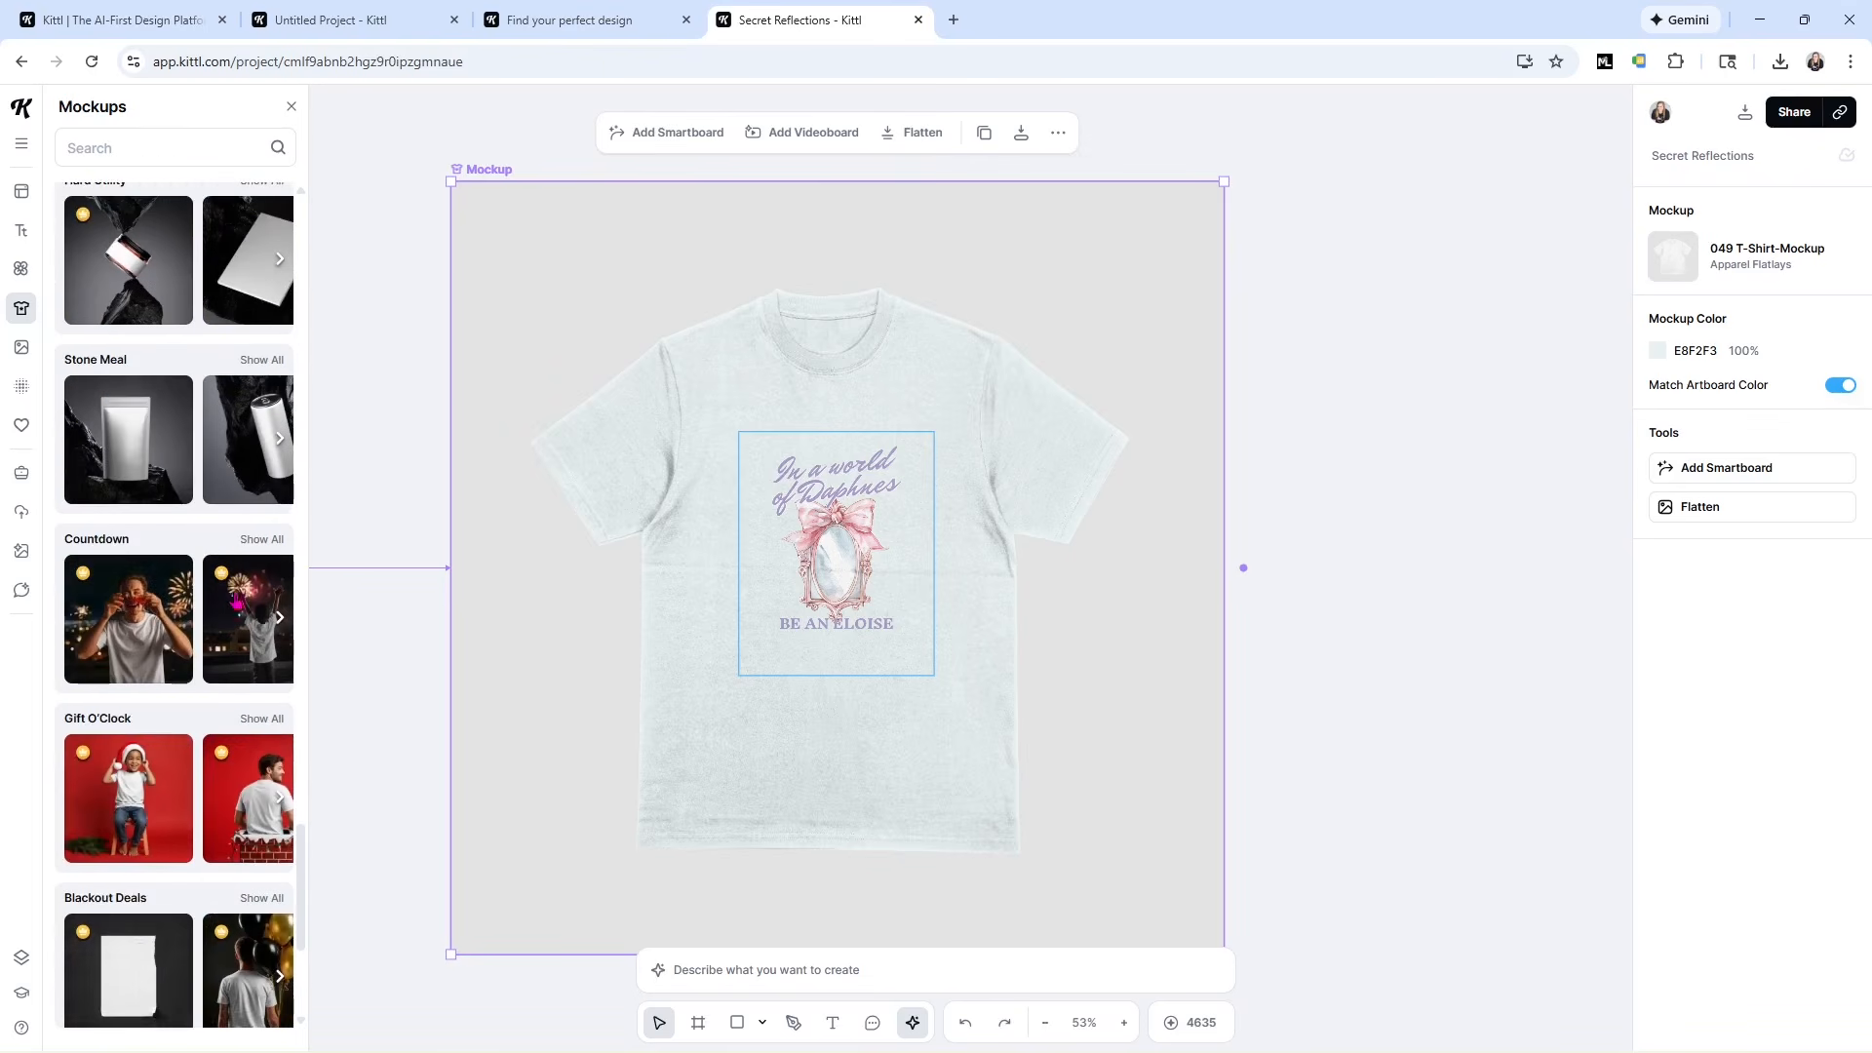
{"action": "scroll", "coordinate": [234, 587], "scroll_direction": "down", "scroll_amount": 2}
{"action": "scroll", "coordinate": [232, 588], "scroll_direction": "down", "scroll_amount": 4}
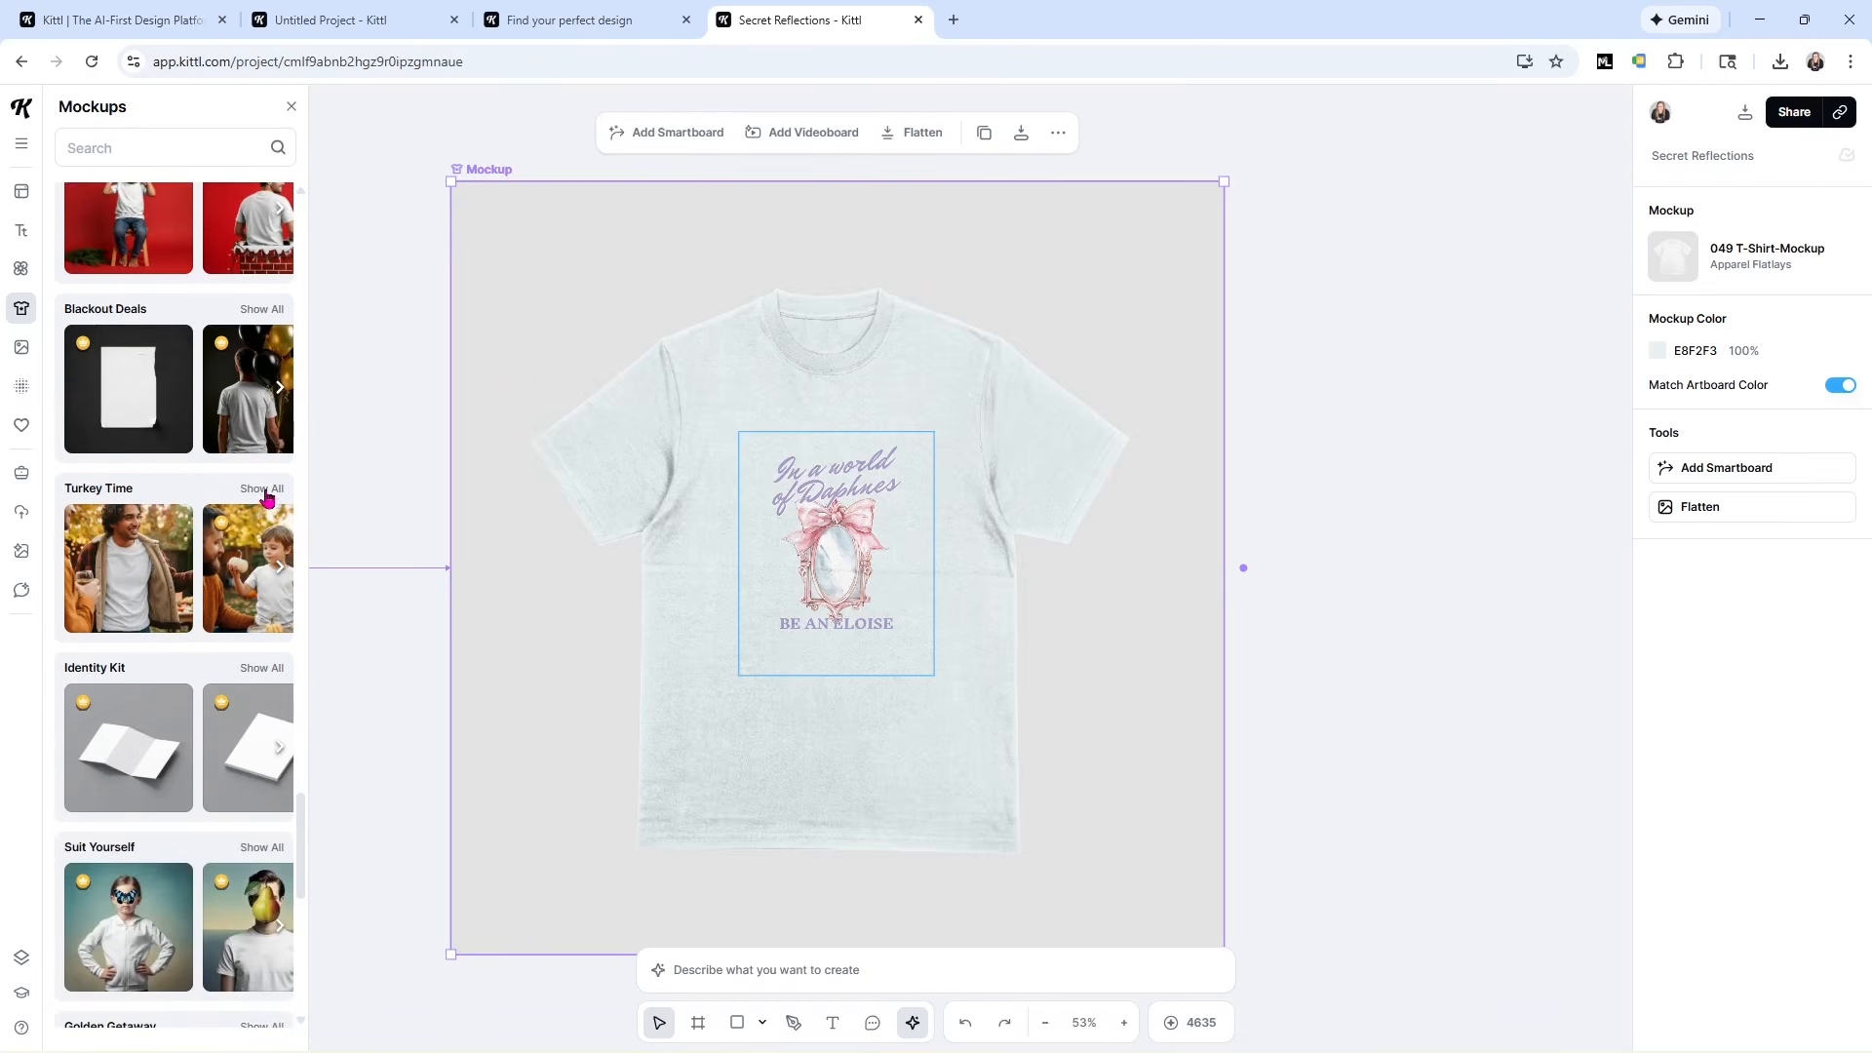
{"action": "left_click", "coordinate": [261, 487]}
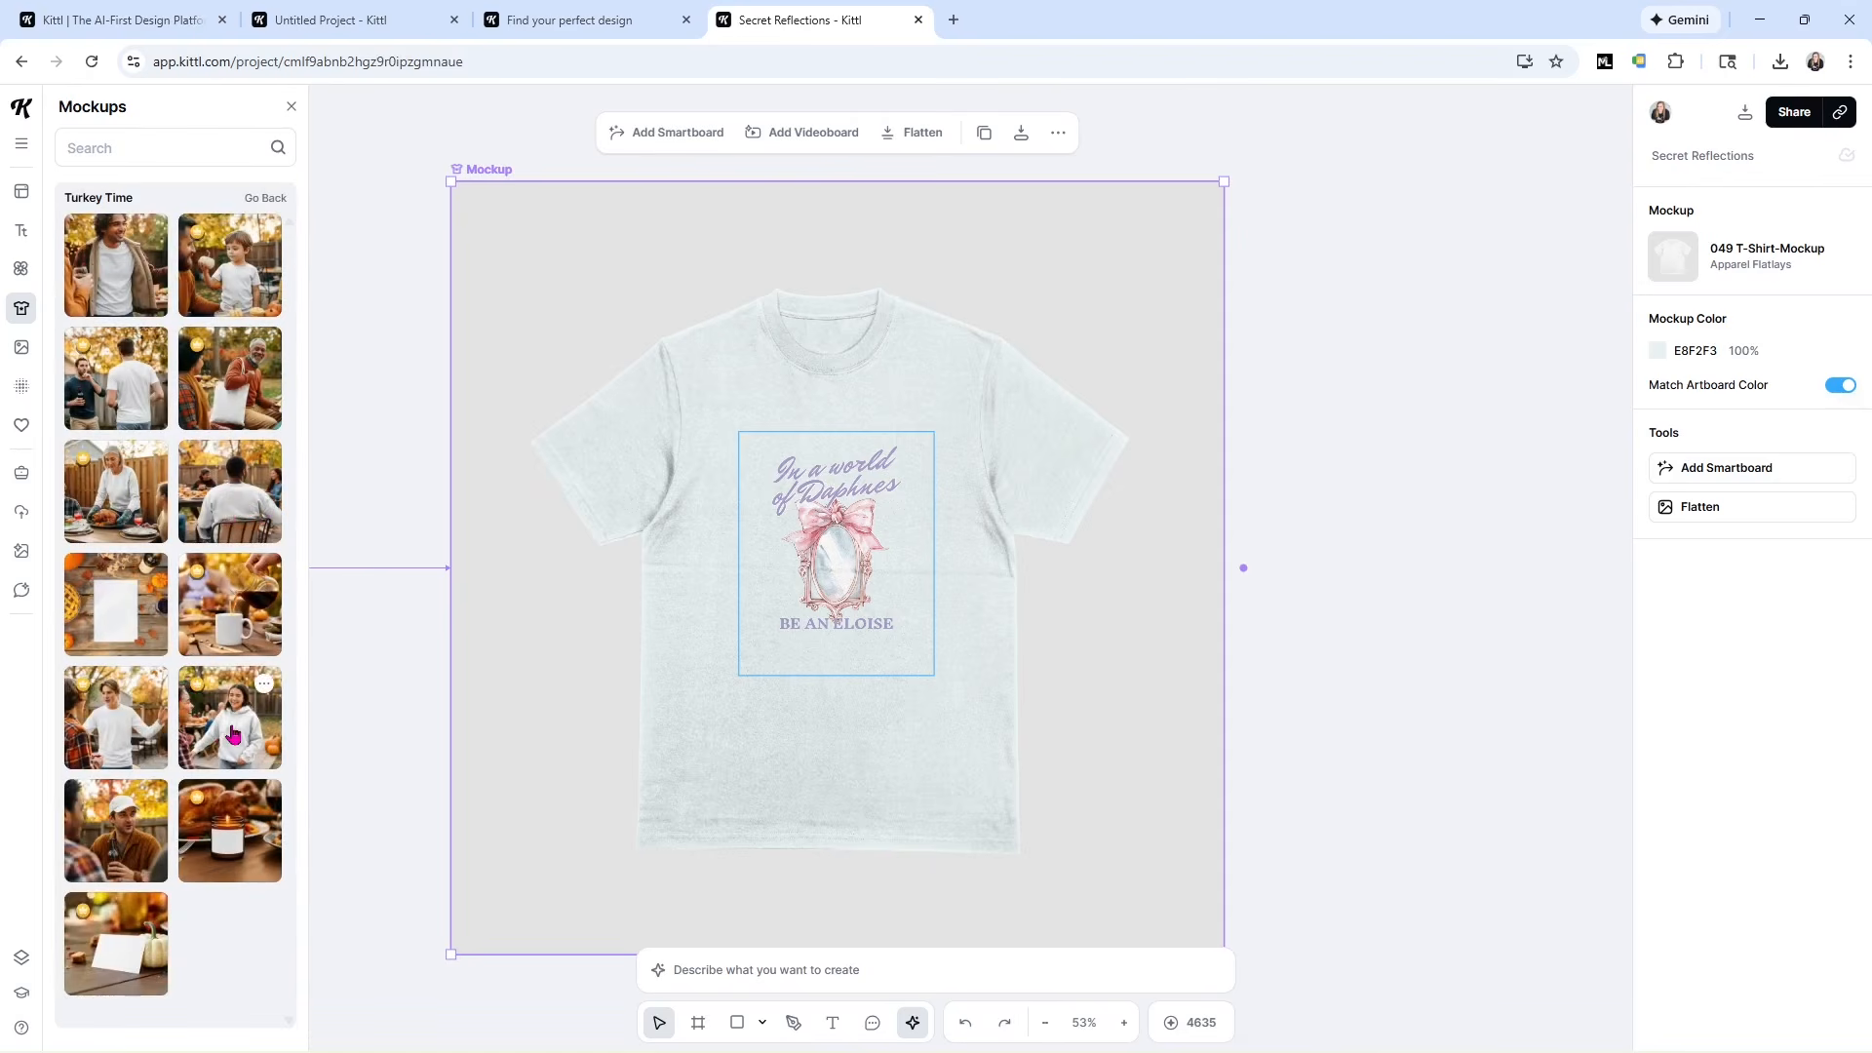
{"action": "left_click", "coordinate": [263, 198]}
Find the Dopamine Overdose collection and apply its mockup of a black-haired woman wearing a T-shirt in a pink room.
{"action": "scroll", "coordinate": [220, 531], "scroll_direction": "down", "scroll_amount": 4}
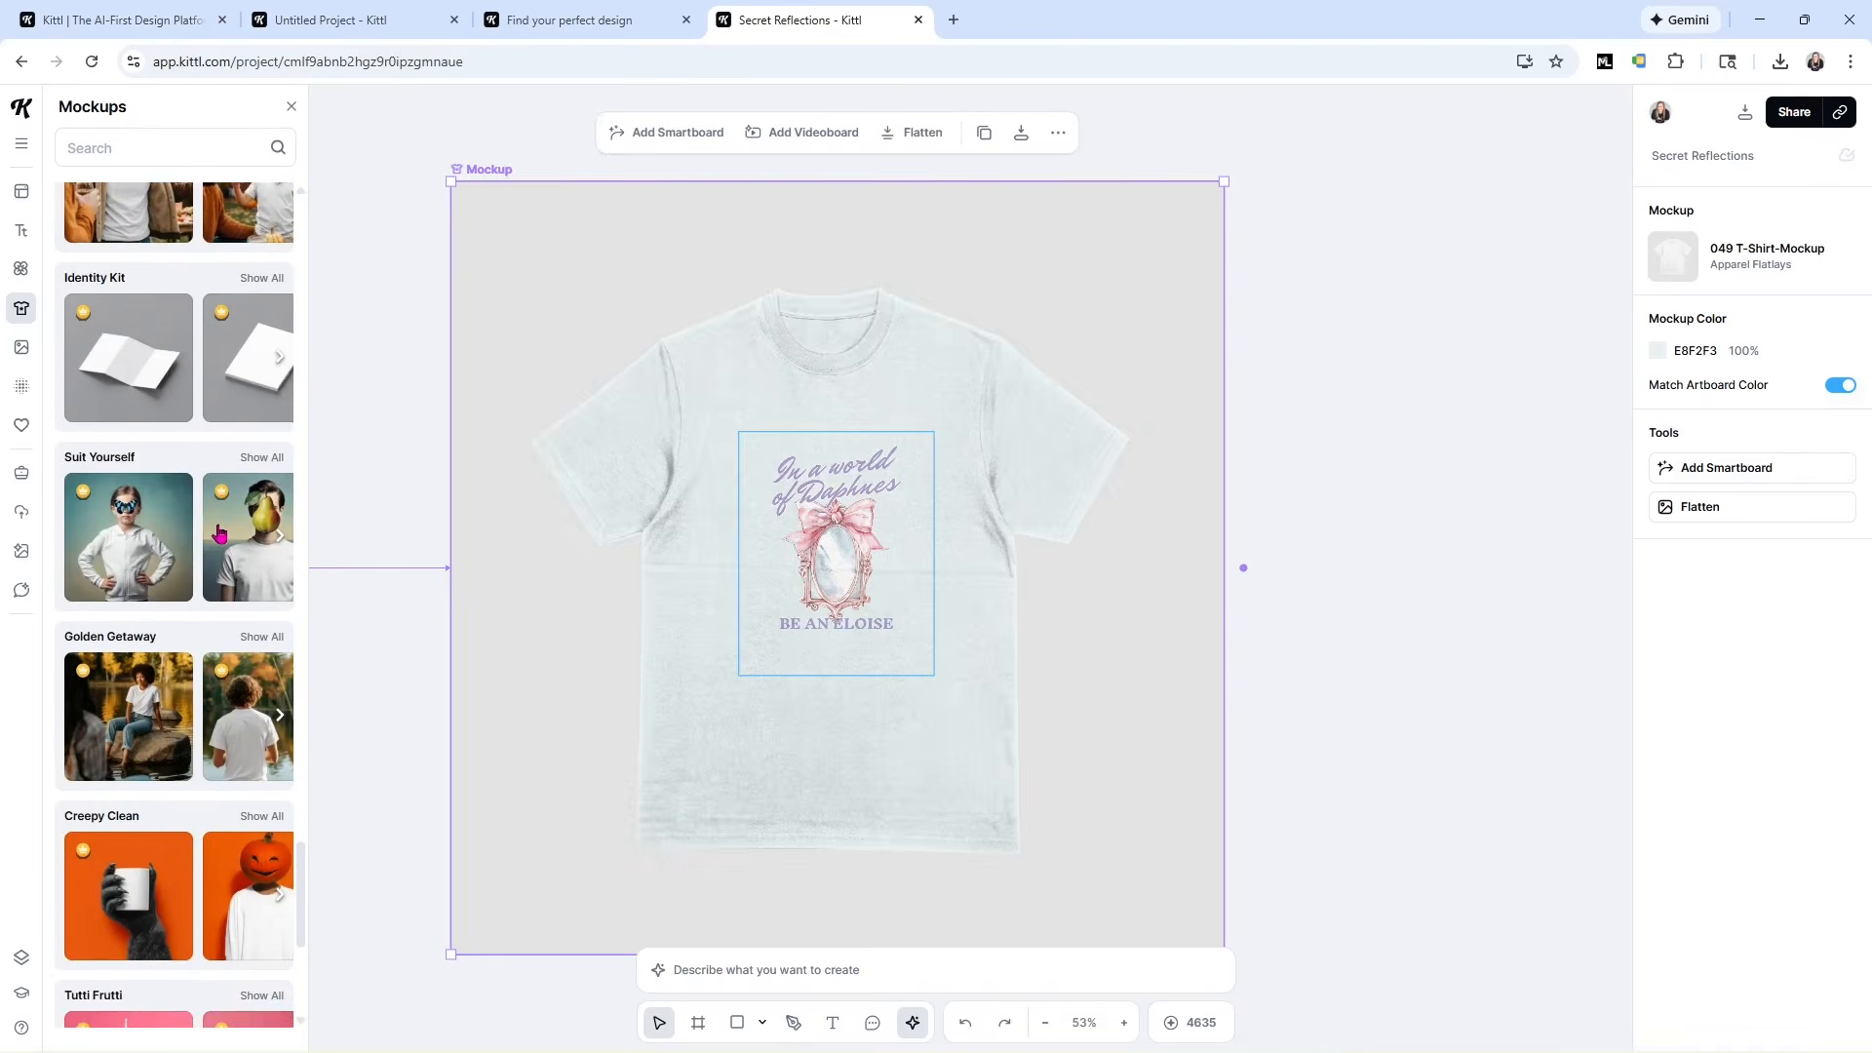
{"action": "scroll", "coordinate": [220, 531], "scroll_direction": "down", "scroll_amount": 1}
{"action": "scroll", "coordinate": [152, 598], "scroll_direction": "down", "scroll_amount": 4}
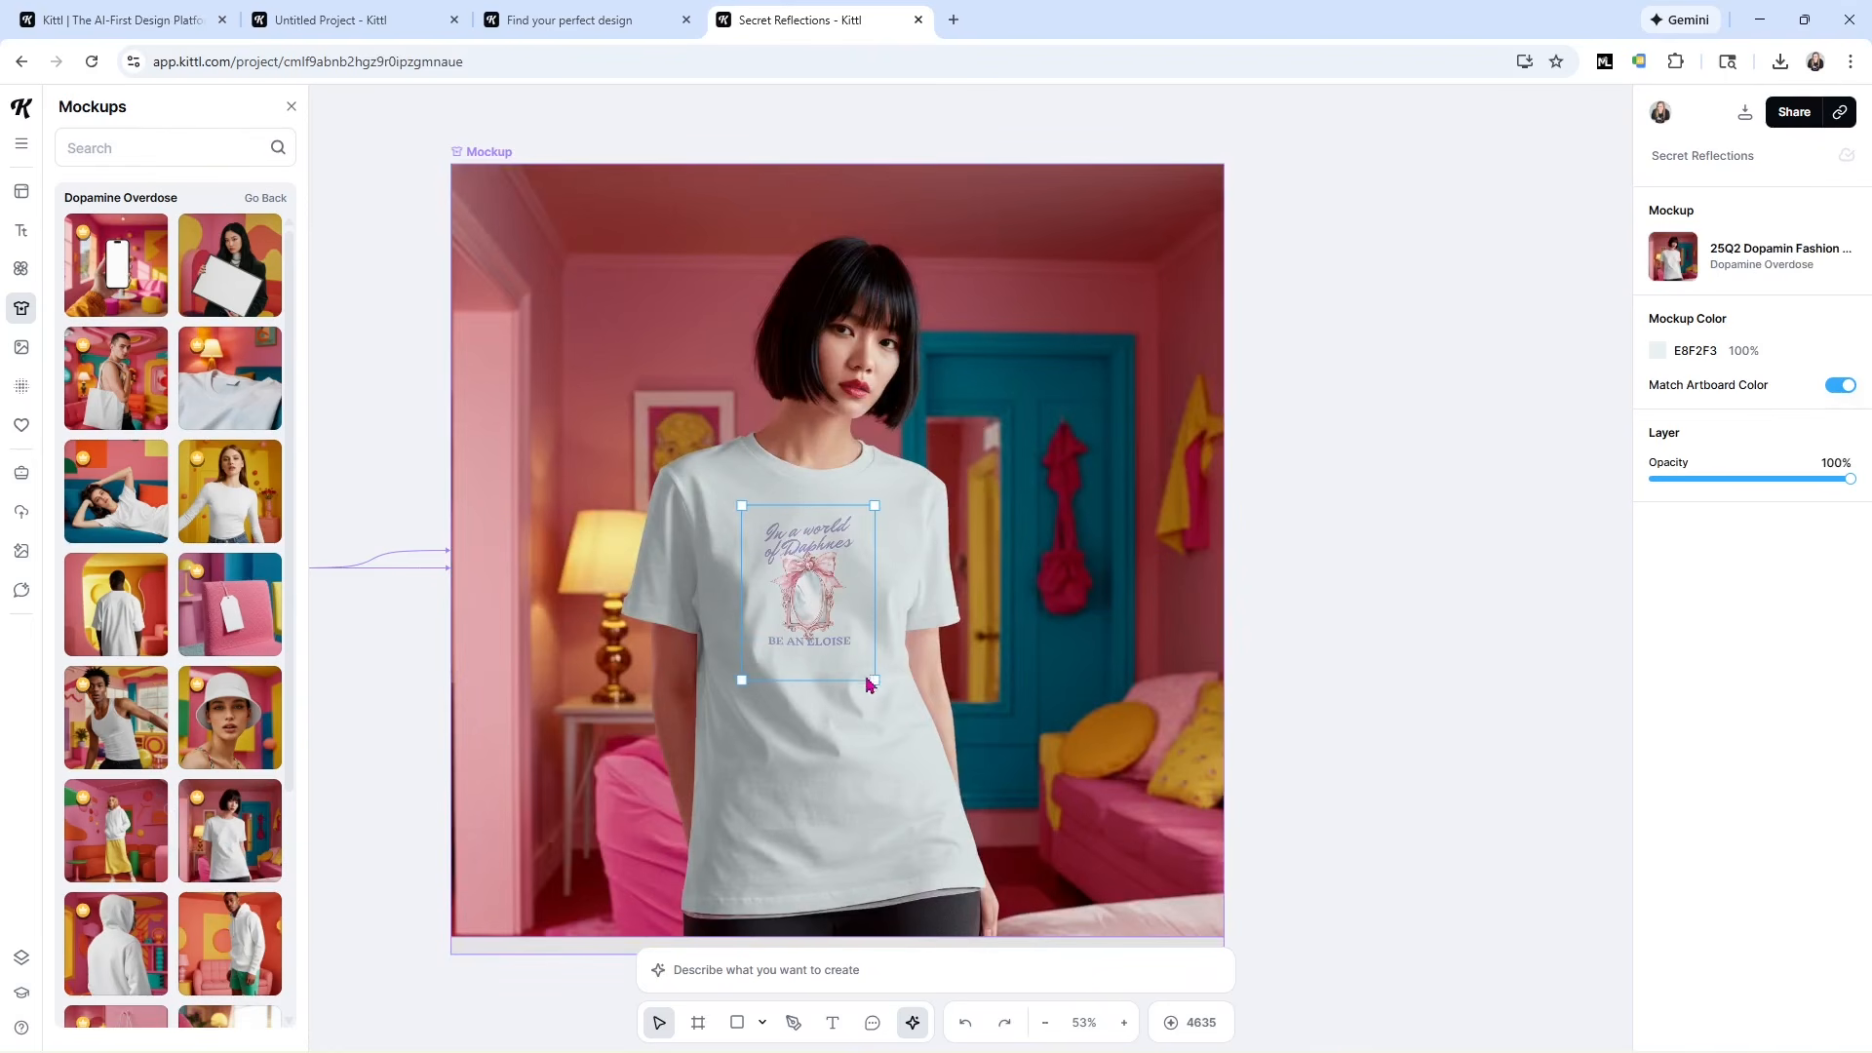
Enlarge the design on the woman's T-shirt, center it on her chest and deselect it.
{"action": "left_click_drag", "start_coordinate": [877, 682], "coordinate": [927, 823]}
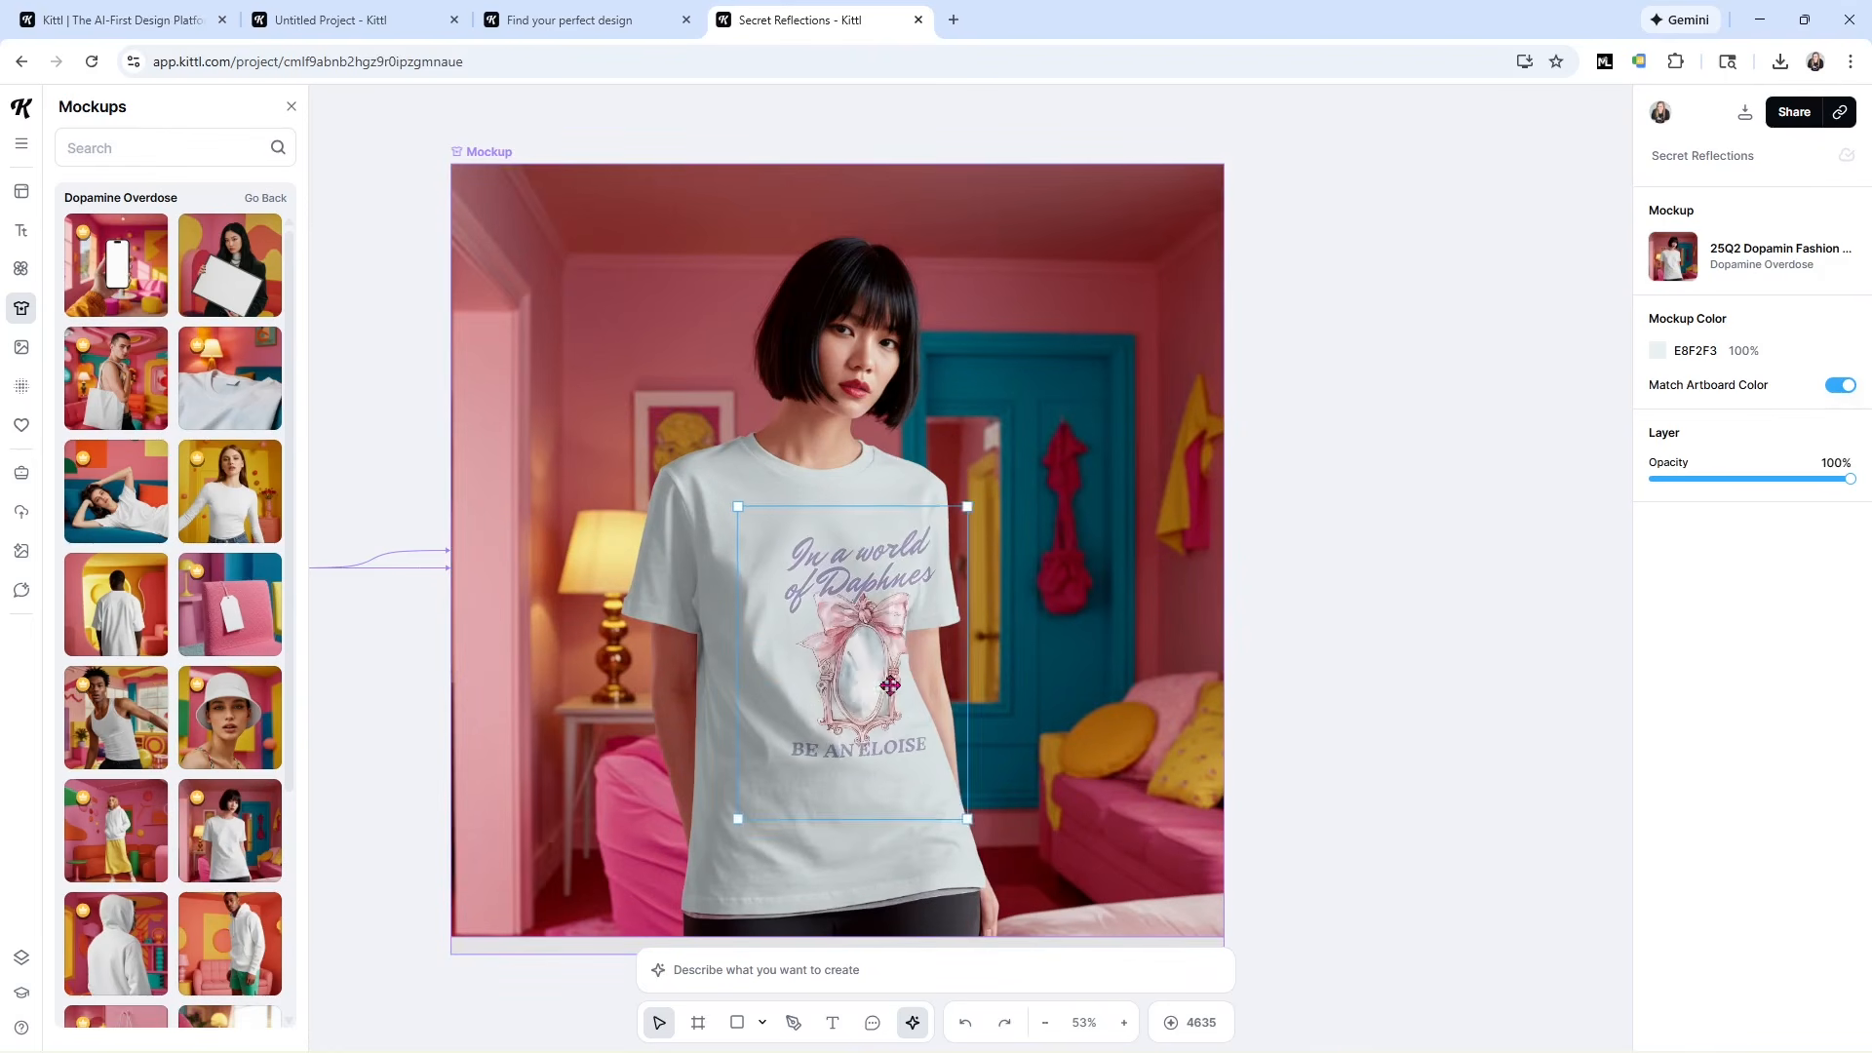
{"action": "left_click_drag", "start_coordinate": [851, 665], "coordinate": [835, 650]}
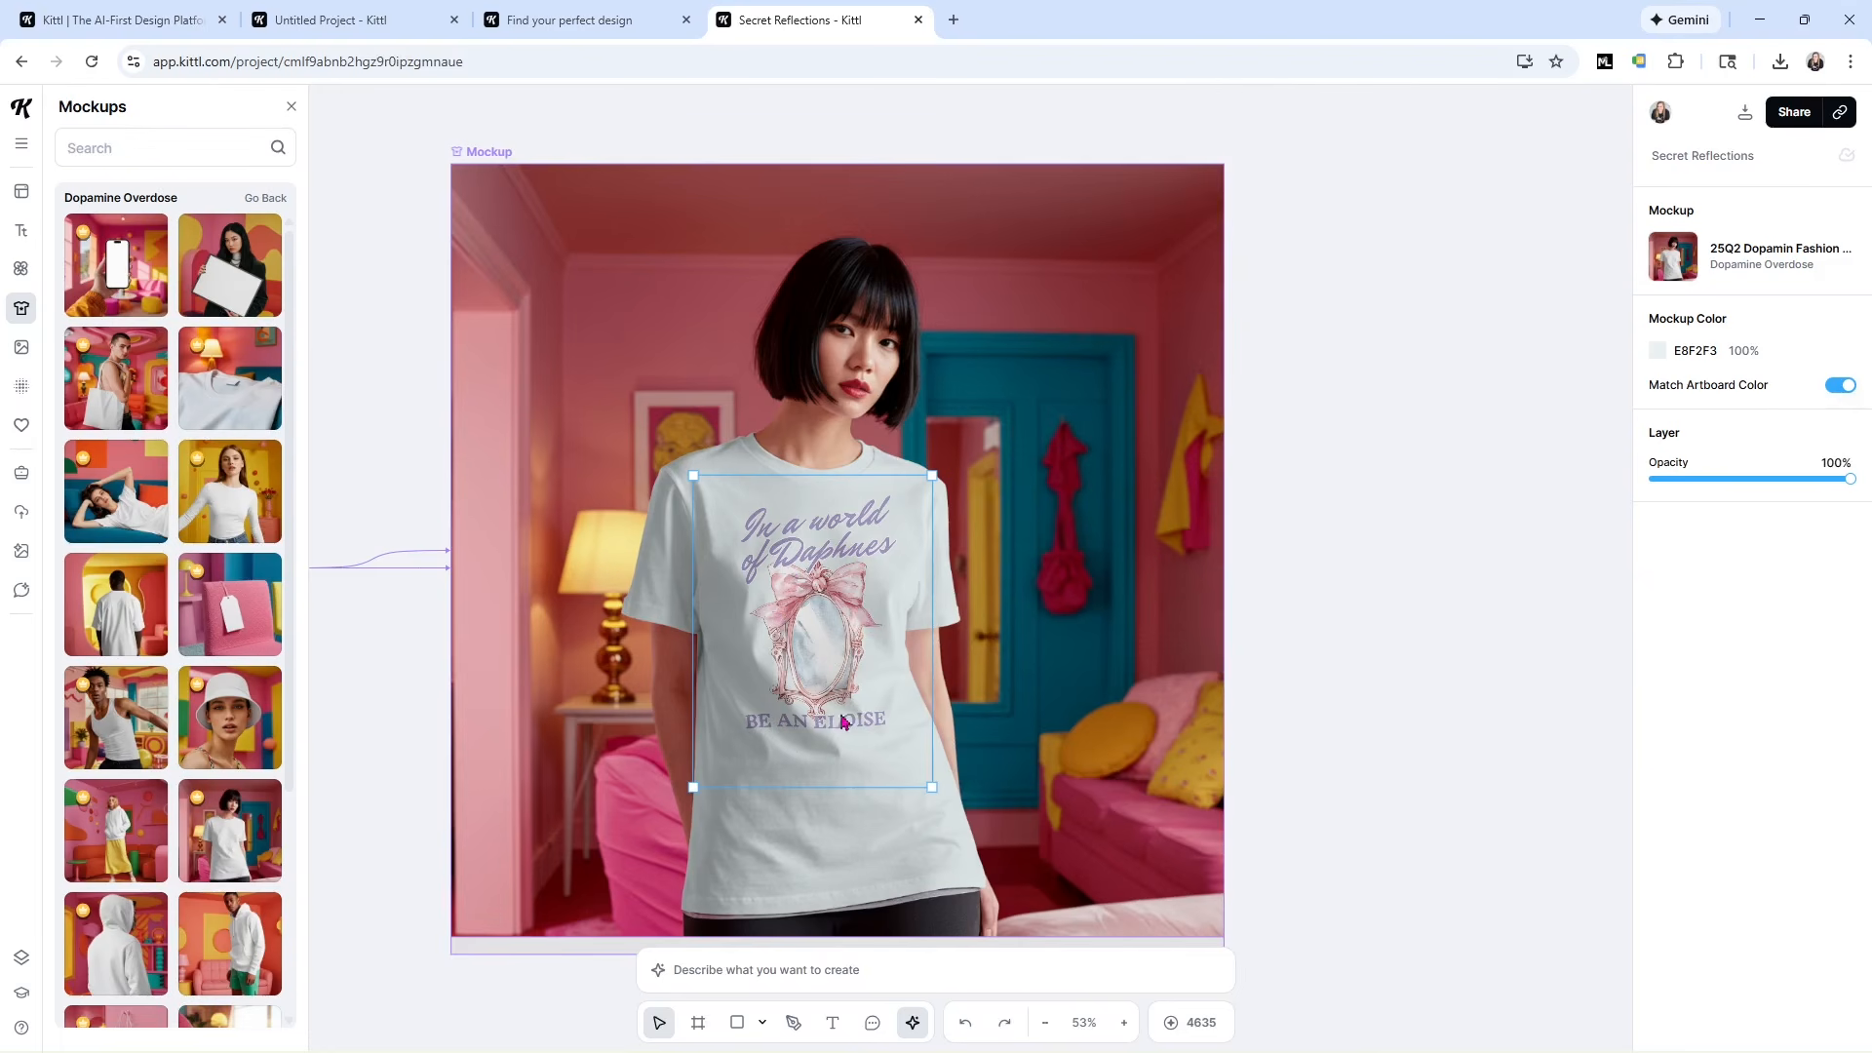
{"action": "left_click", "coordinate": [1438, 581]}
{"action": "left_click", "coordinate": [1439, 583]}
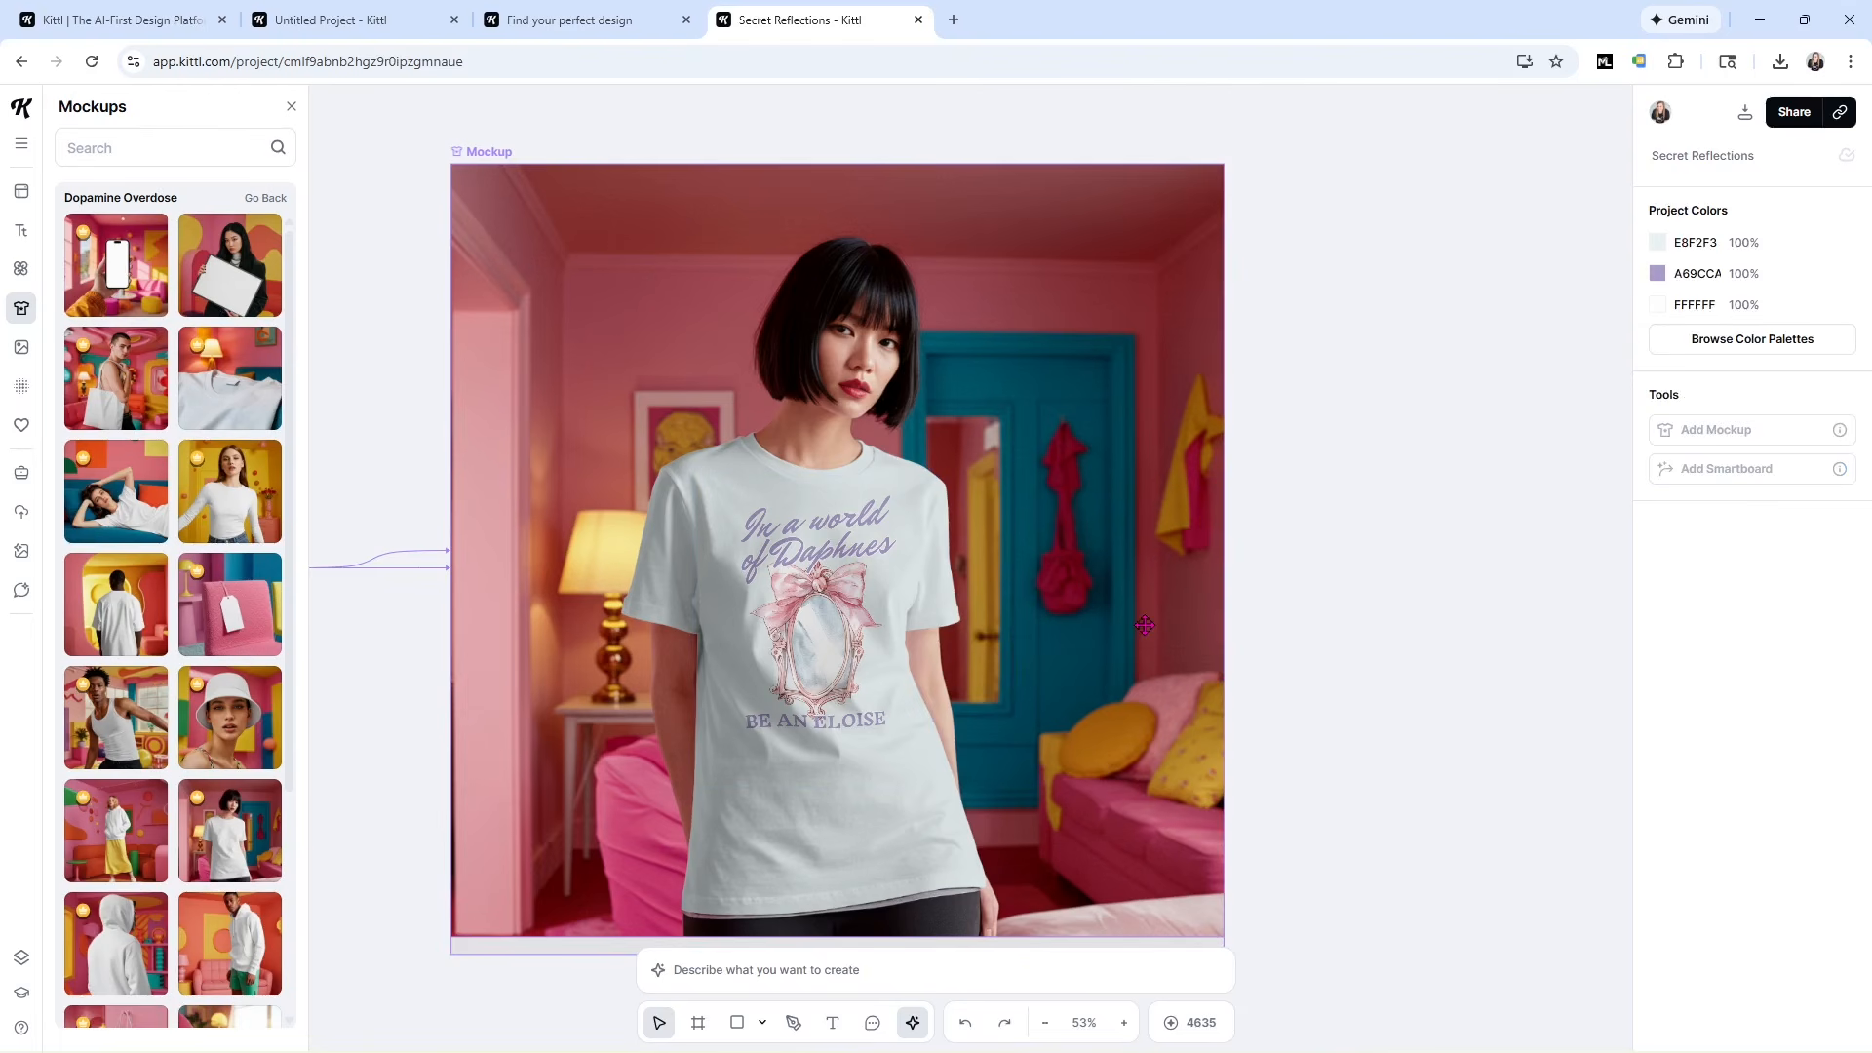
Remove the flat-lay T-shirt mockup stacked behind the Dopamine Overdose mockup.
{"action": "left_click_drag", "start_coordinate": [391, 115], "coordinate": [1346, 1011]}
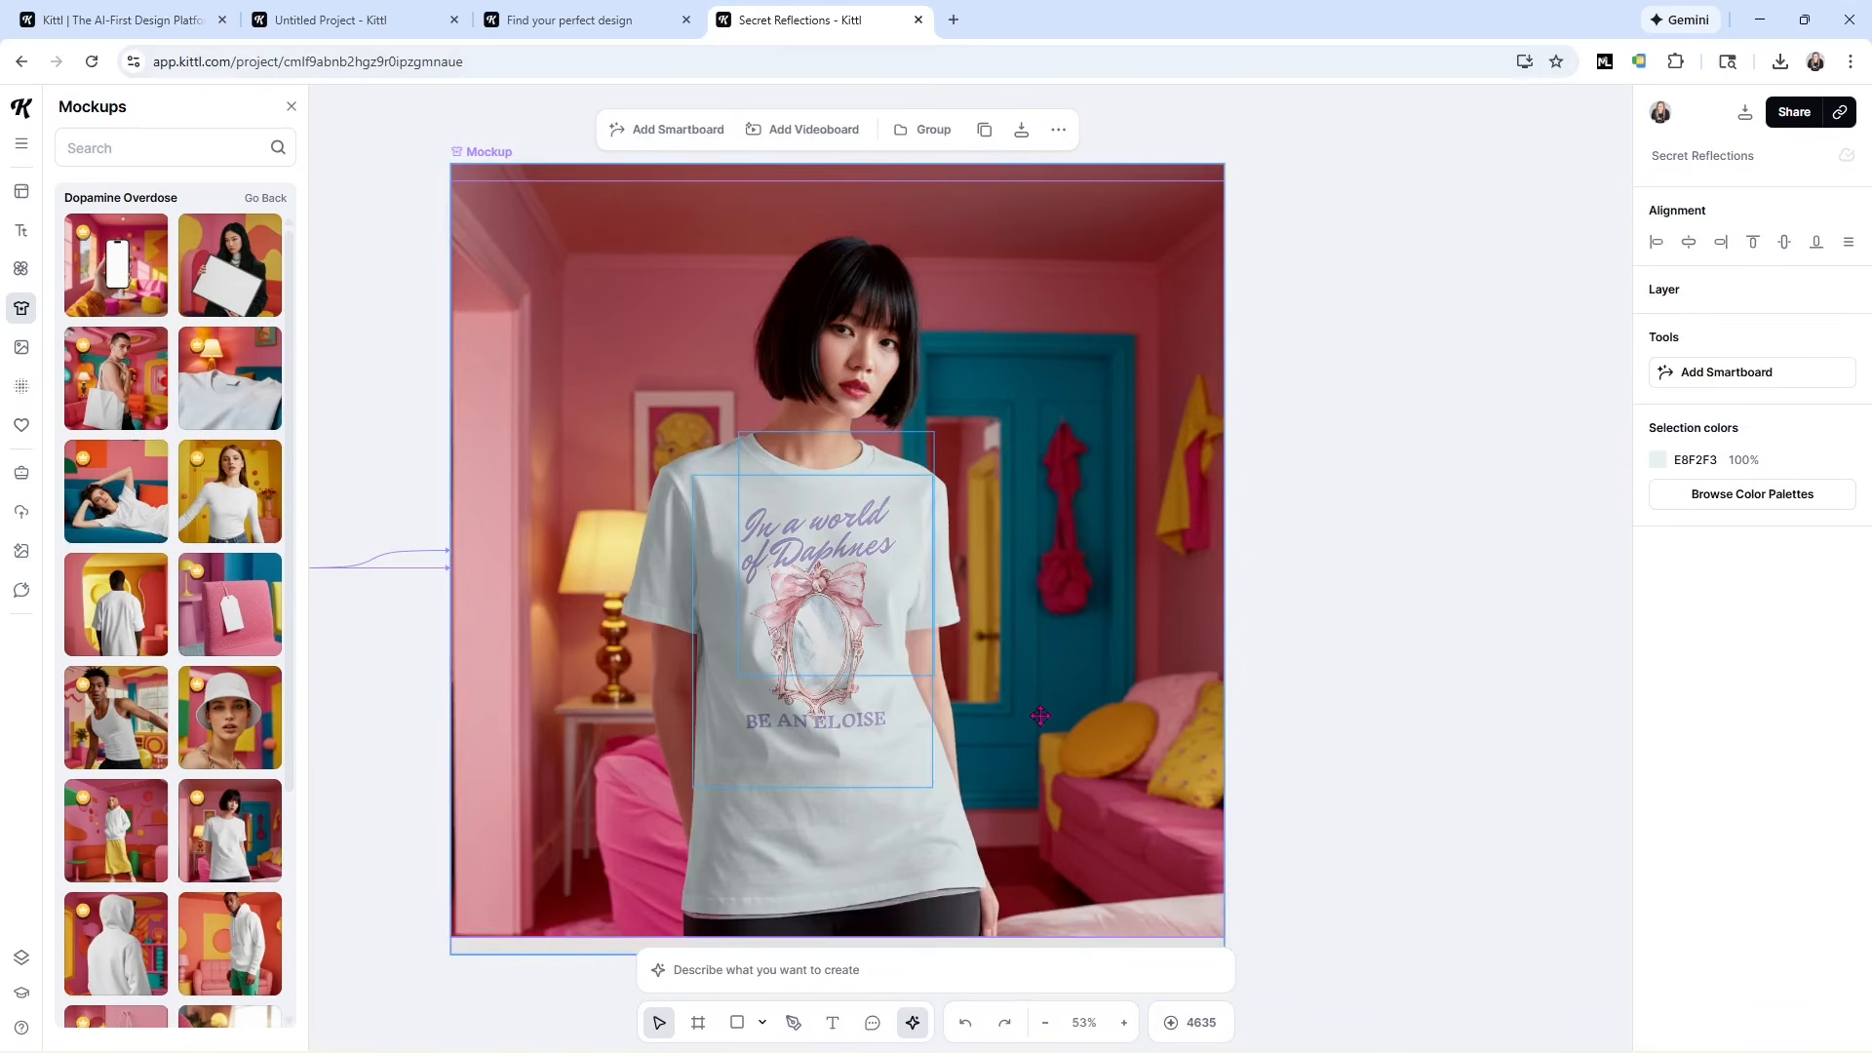
{"action": "left_click", "coordinate": [1349, 338]}
{"action": "scroll", "coordinate": [1265, 364], "scroll_direction": "down", "scroll_amount": 2}
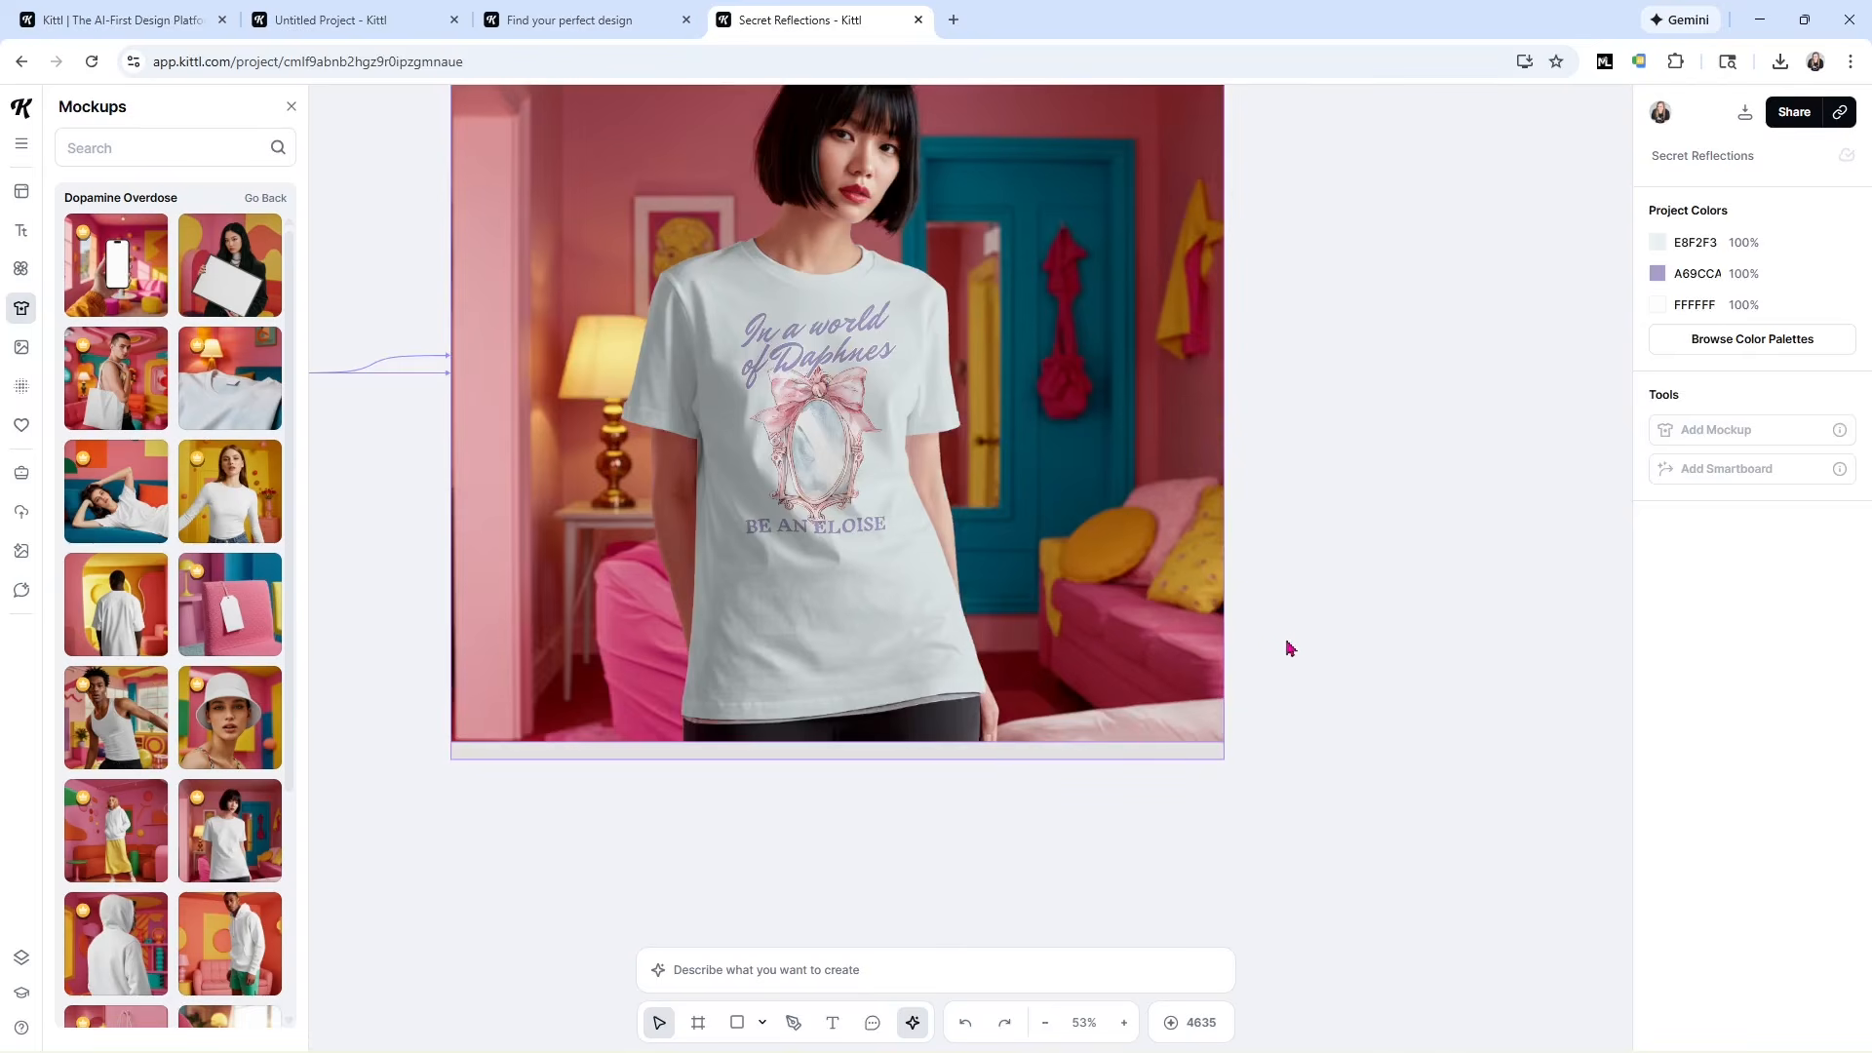
{"action": "left_click", "coordinate": [1045, 1022]}
{"action": "left_click", "coordinate": [1045, 1022]}
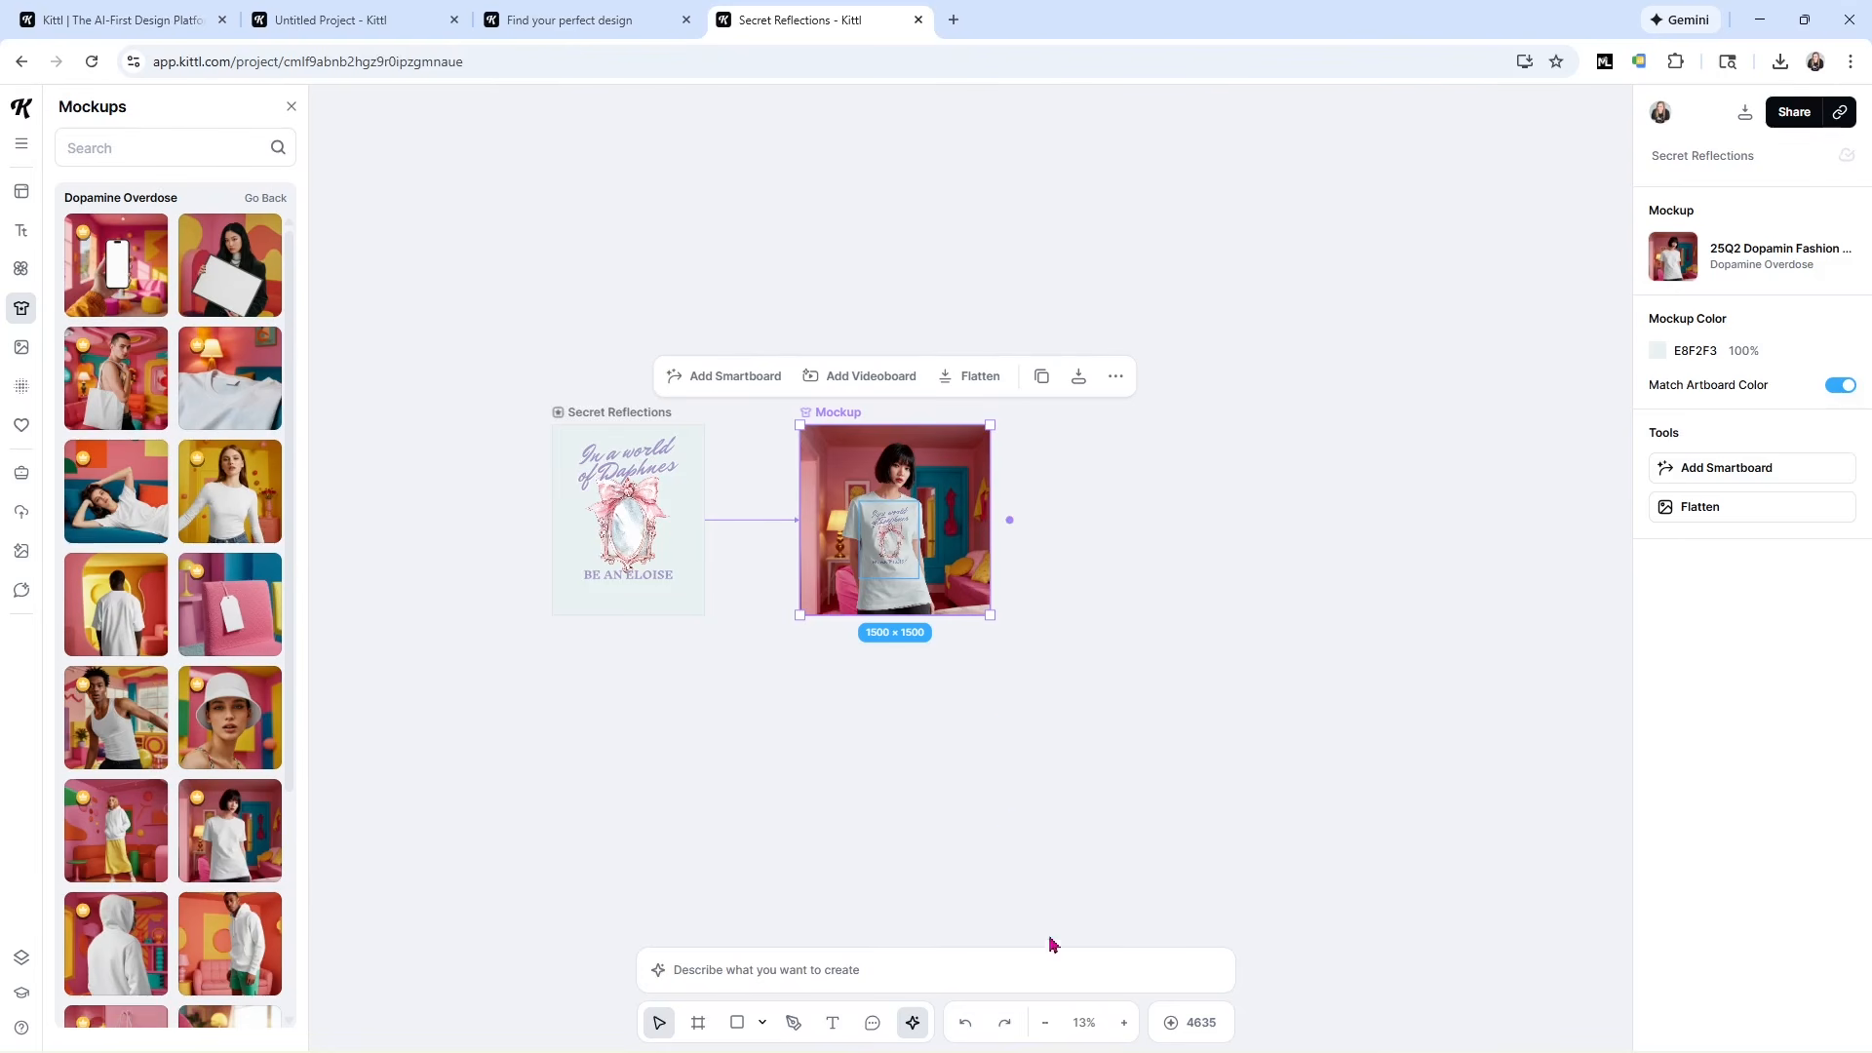
Flatten the Dopamine Overdose T-shirt mockup into a separate image.
{"action": "left_click", "coordinate": [1109, 1012]}
{"action": "left_click", "coordinate": [1126, 1023]}
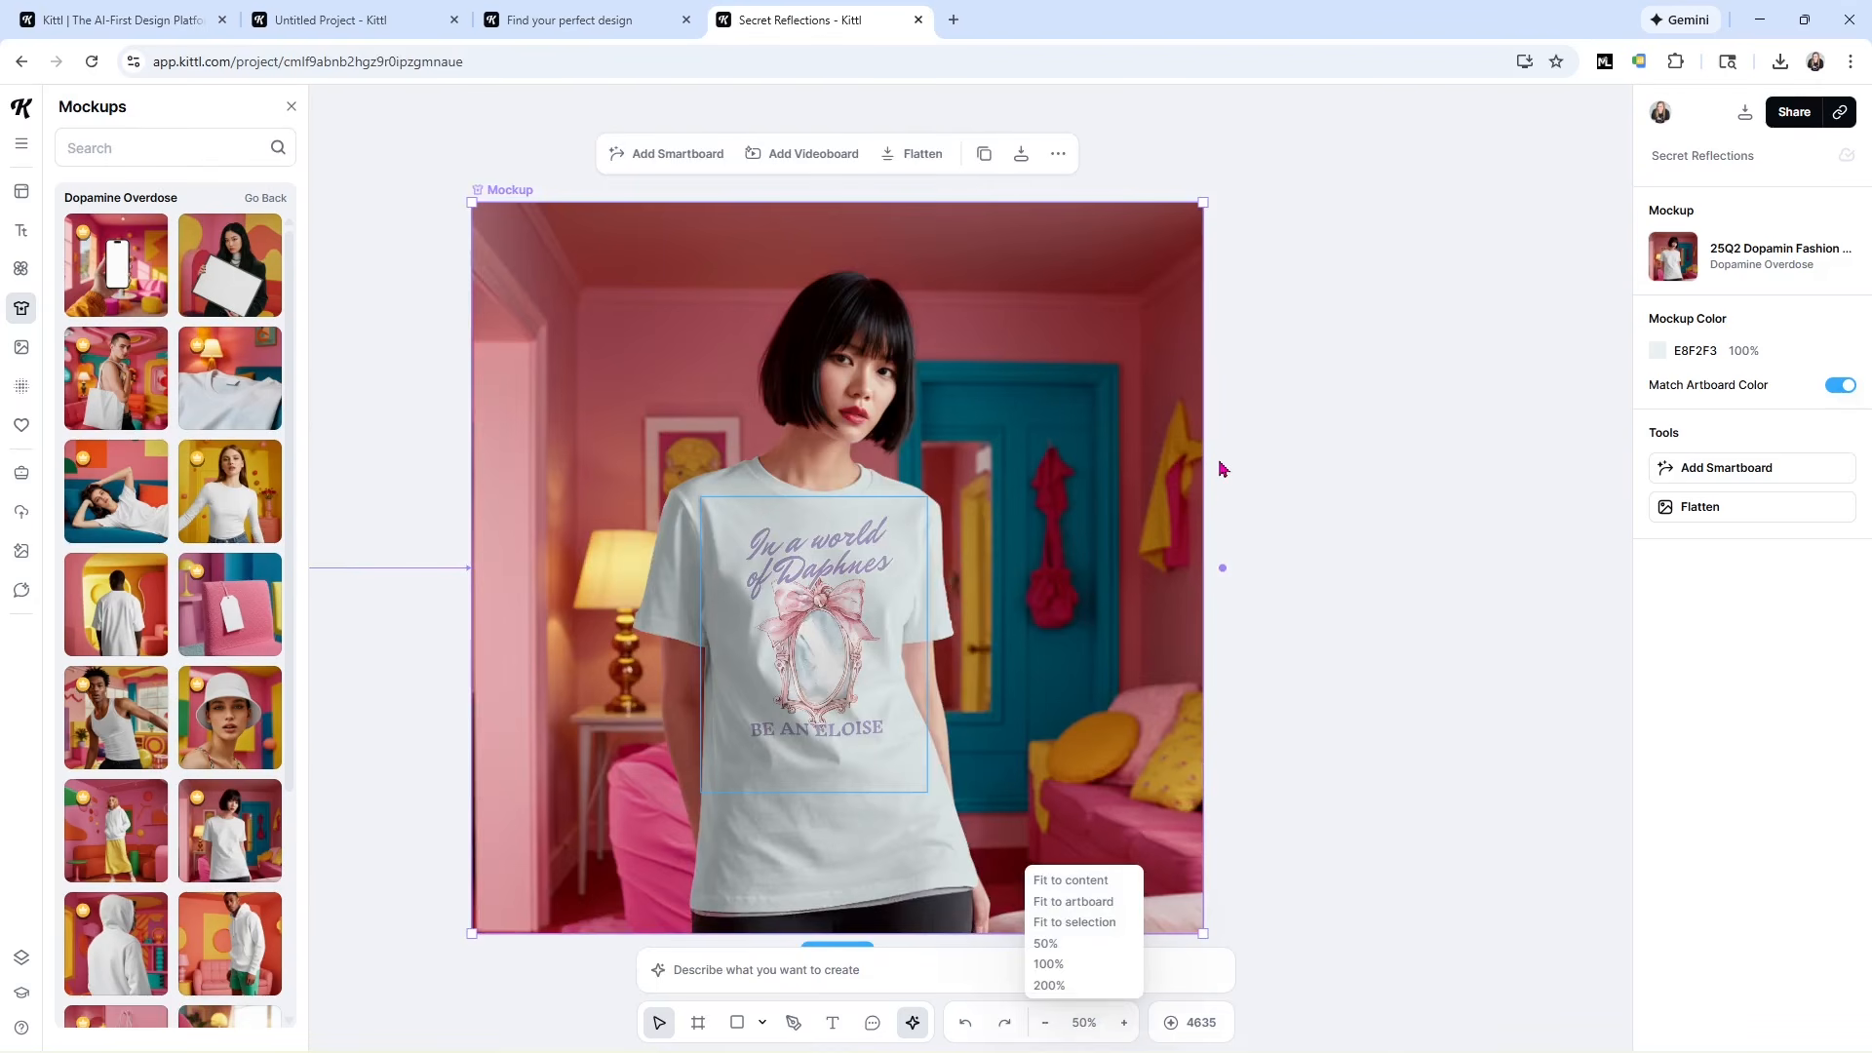
{"action": "left_click", "coordinate": [906, 159]}
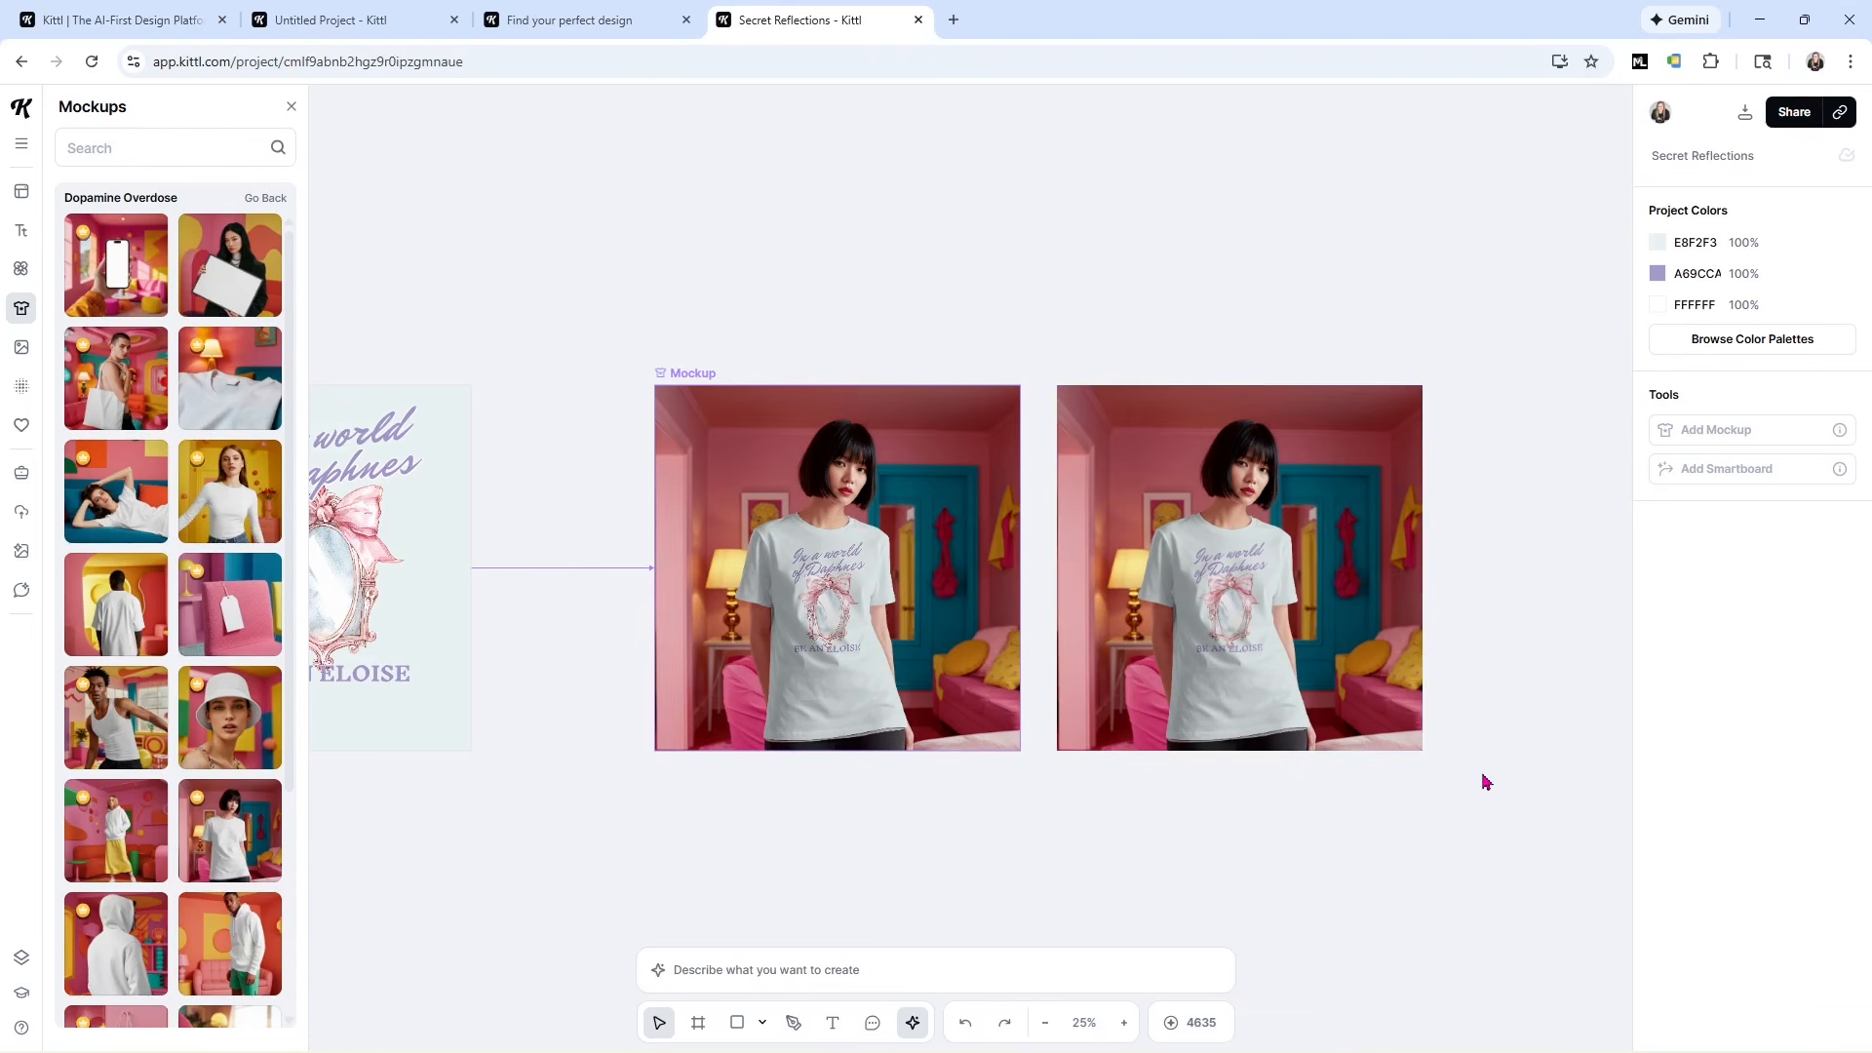
Reframe the flattened mockup image to a 9:16 aspect ratio, extending the scene above and below.
{"action": "left_click_drag", "start_coordinate": [1481, 772], "coordinate": [1040, 343]}
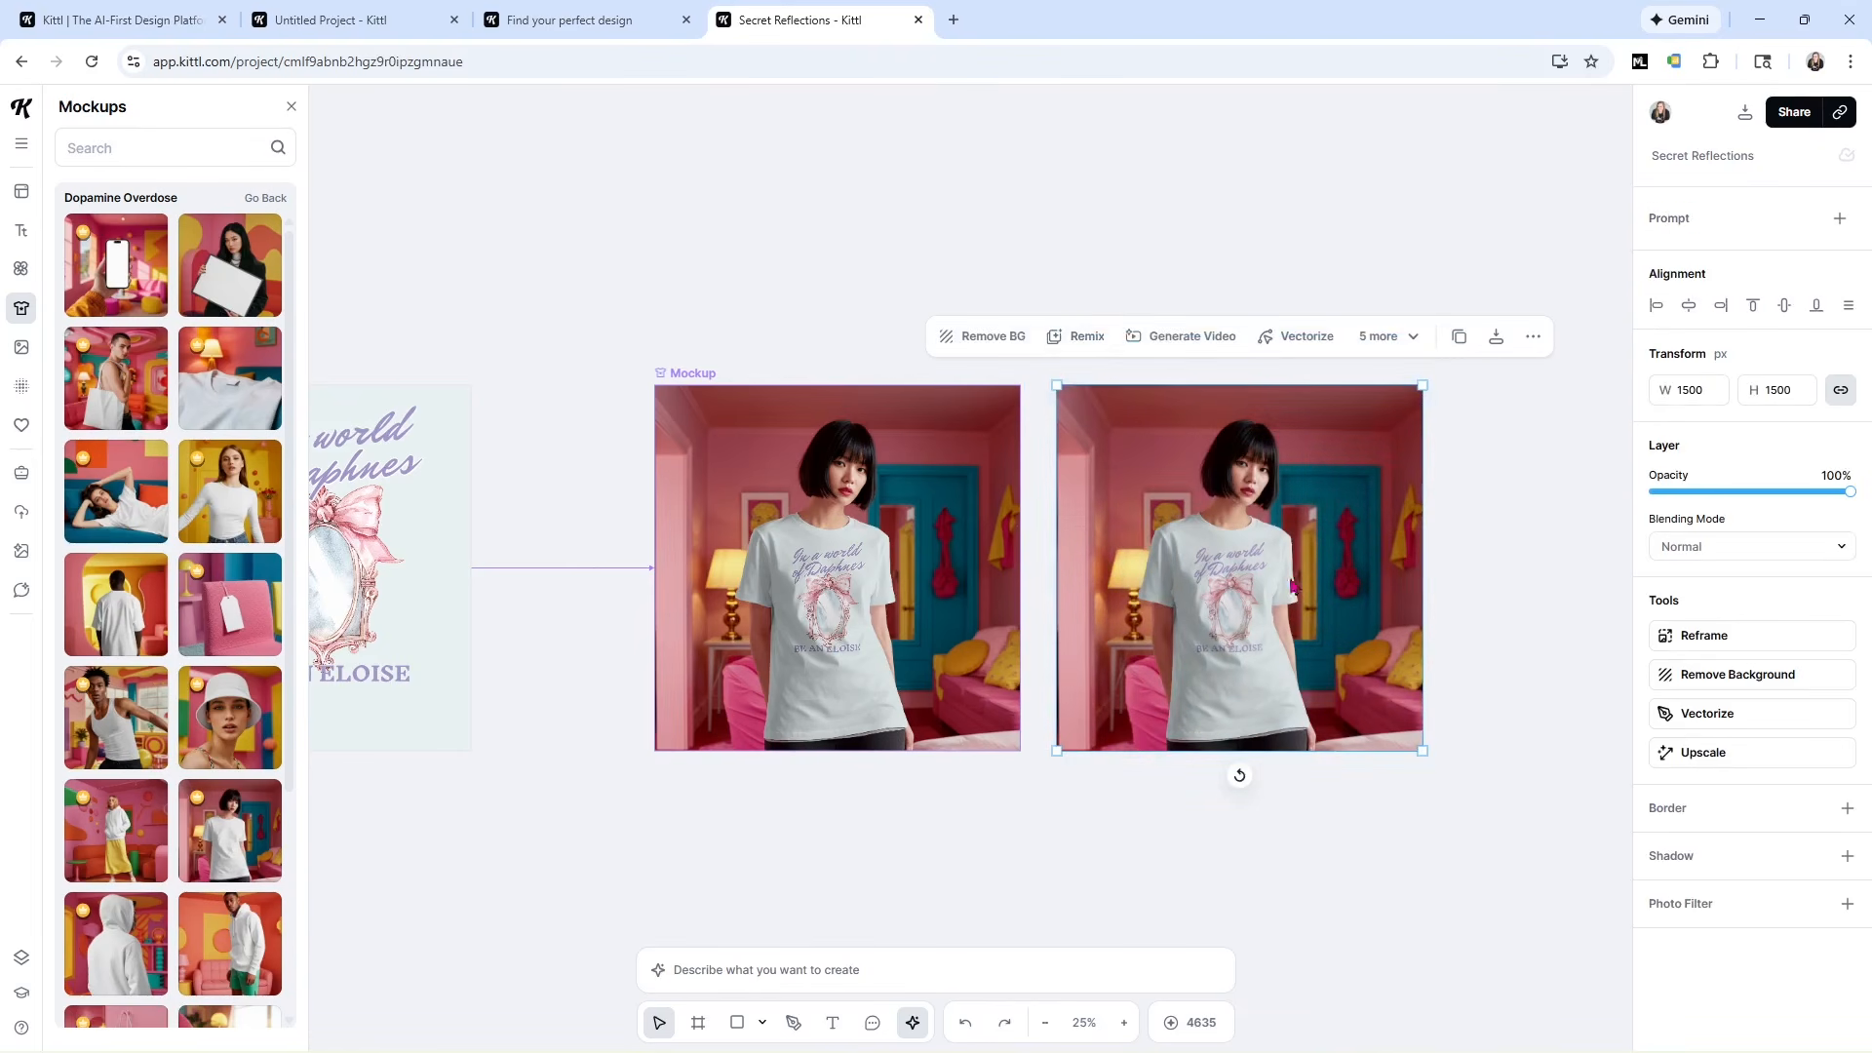
{"action": "left_click", "coordinate": [1412, 343]}
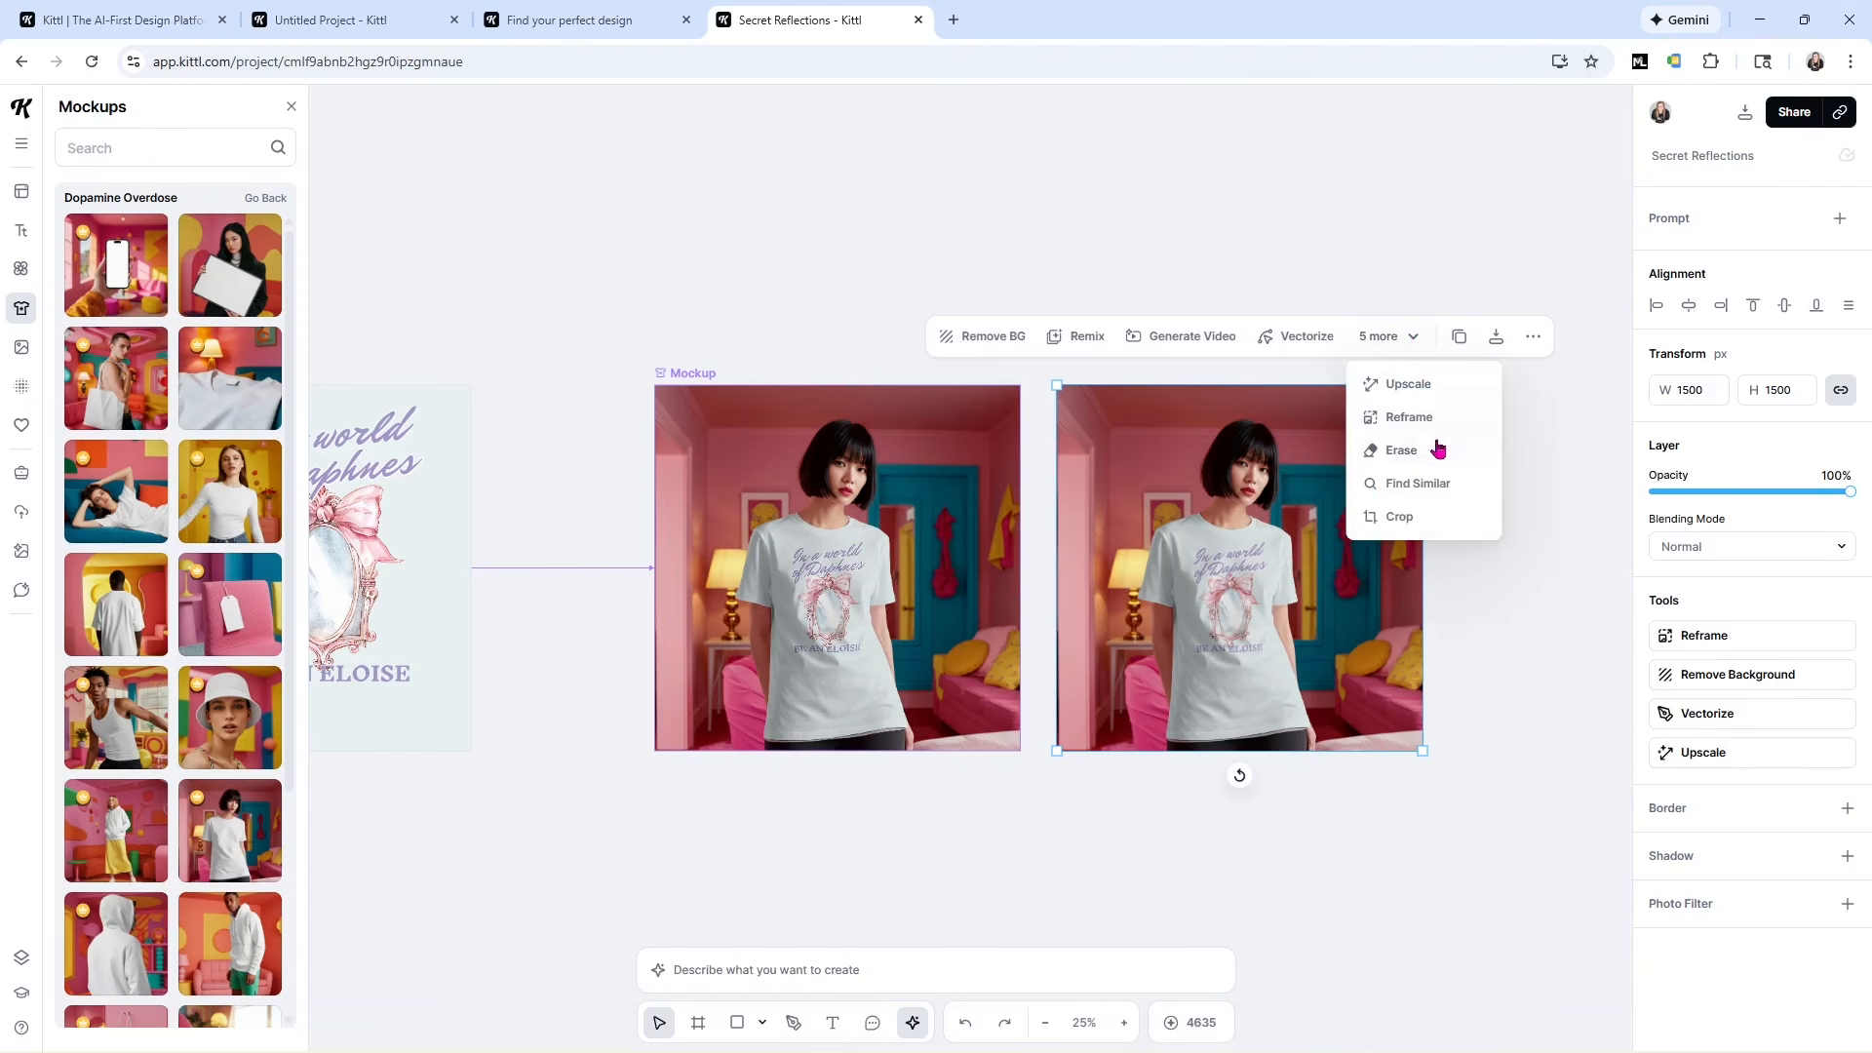
{"action": "left_click", "coordinate": [1407, 419]}
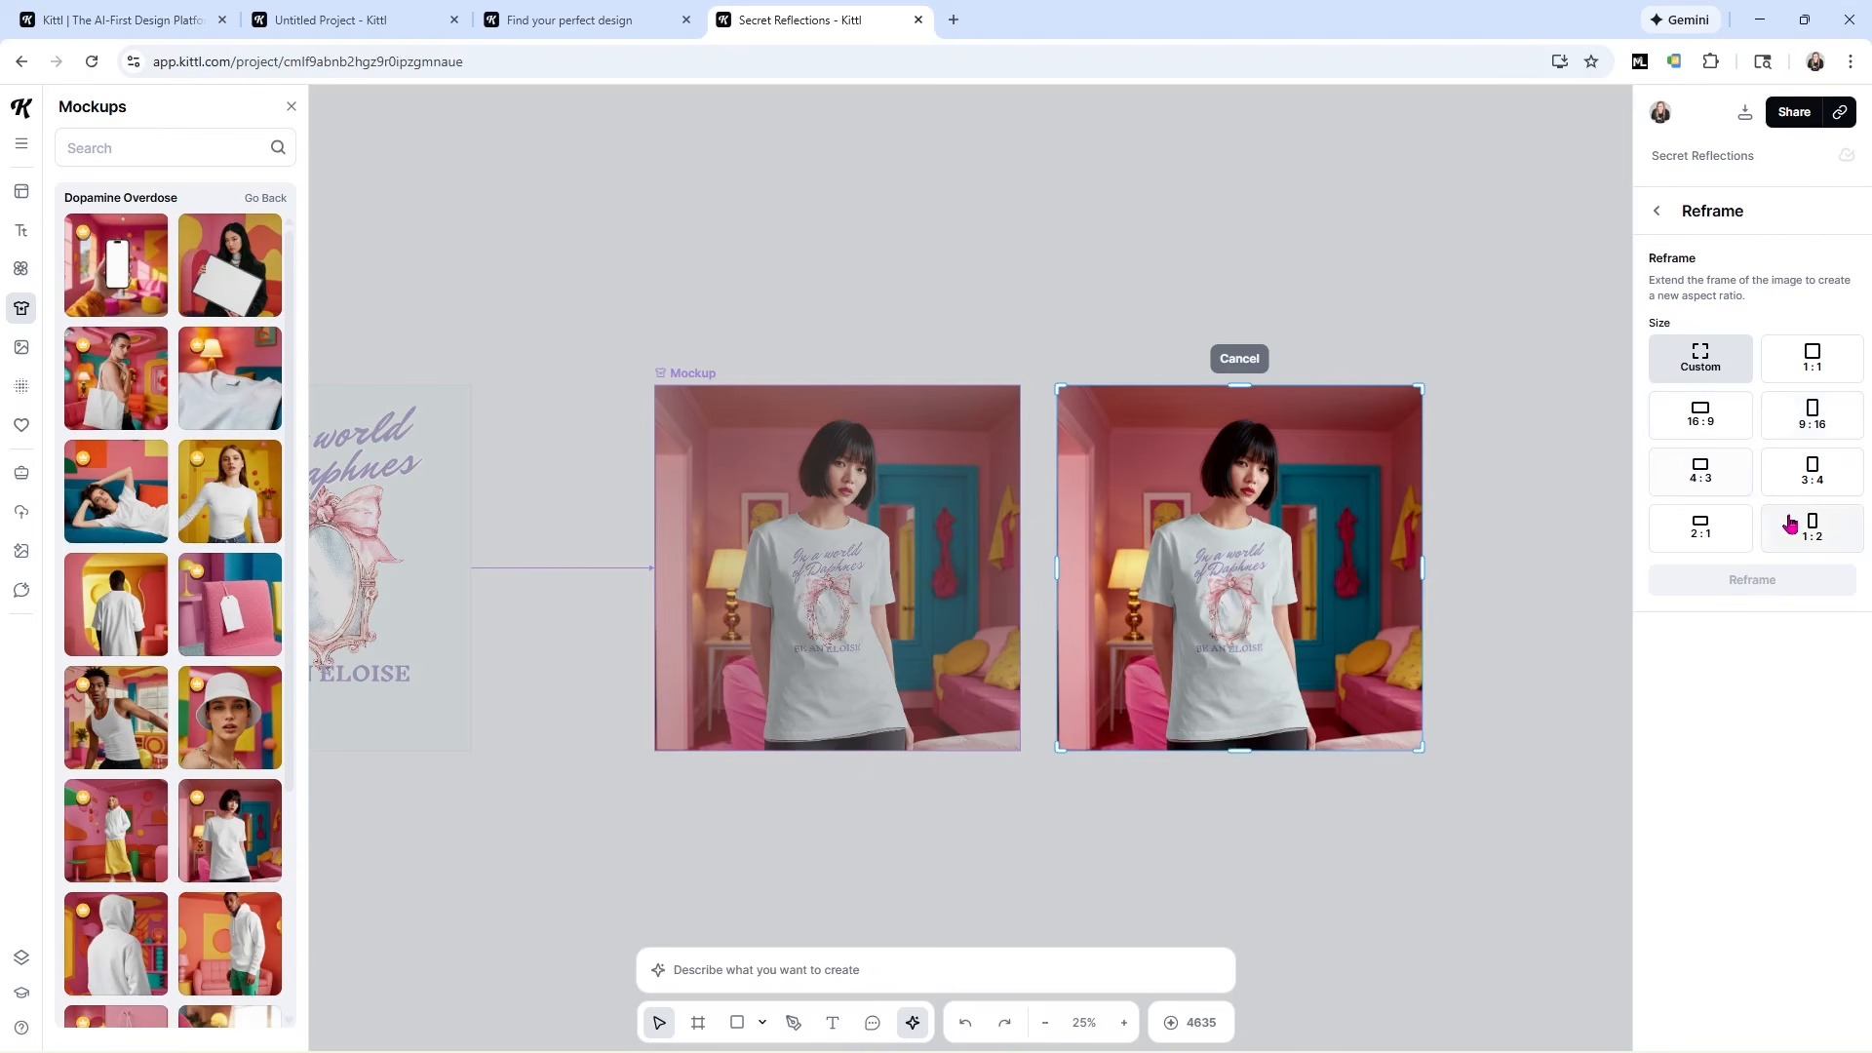
{"action": "left_click", "coordinate": [1809, 429]}
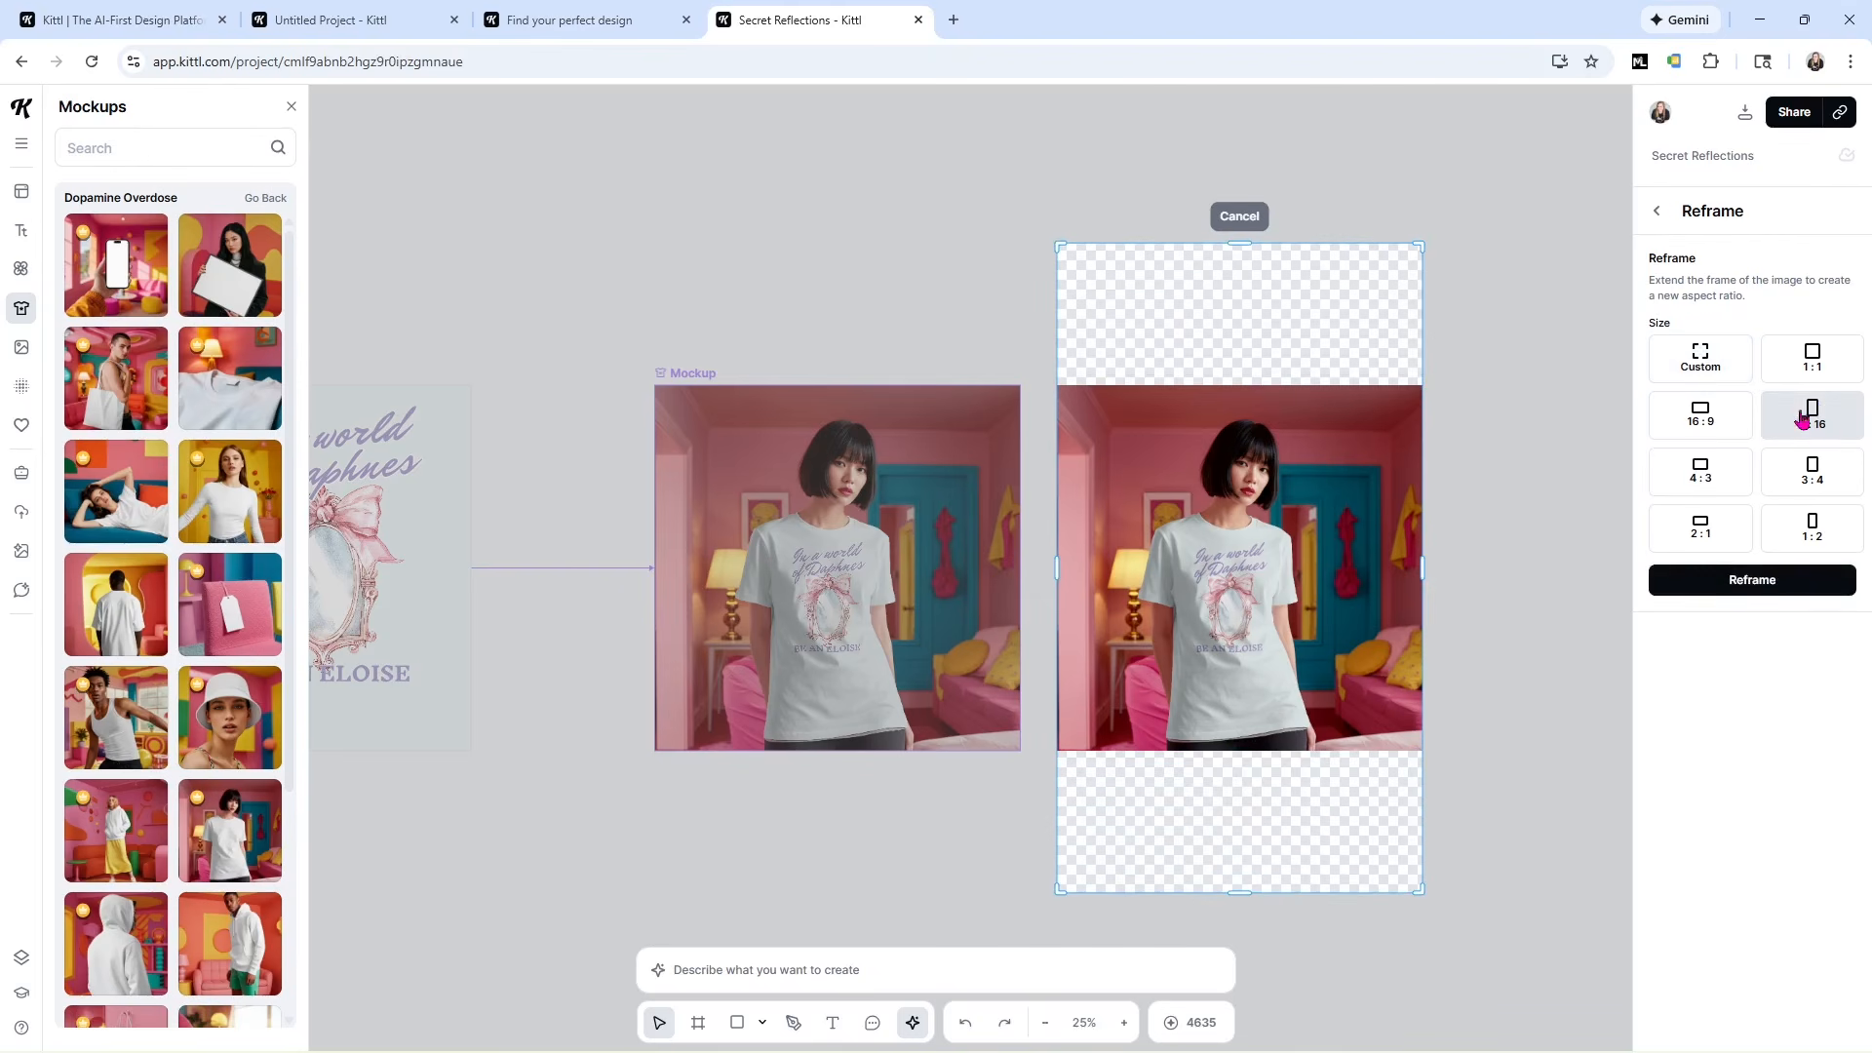
{"action": "left_click", "coordinate": [1748, 585]}
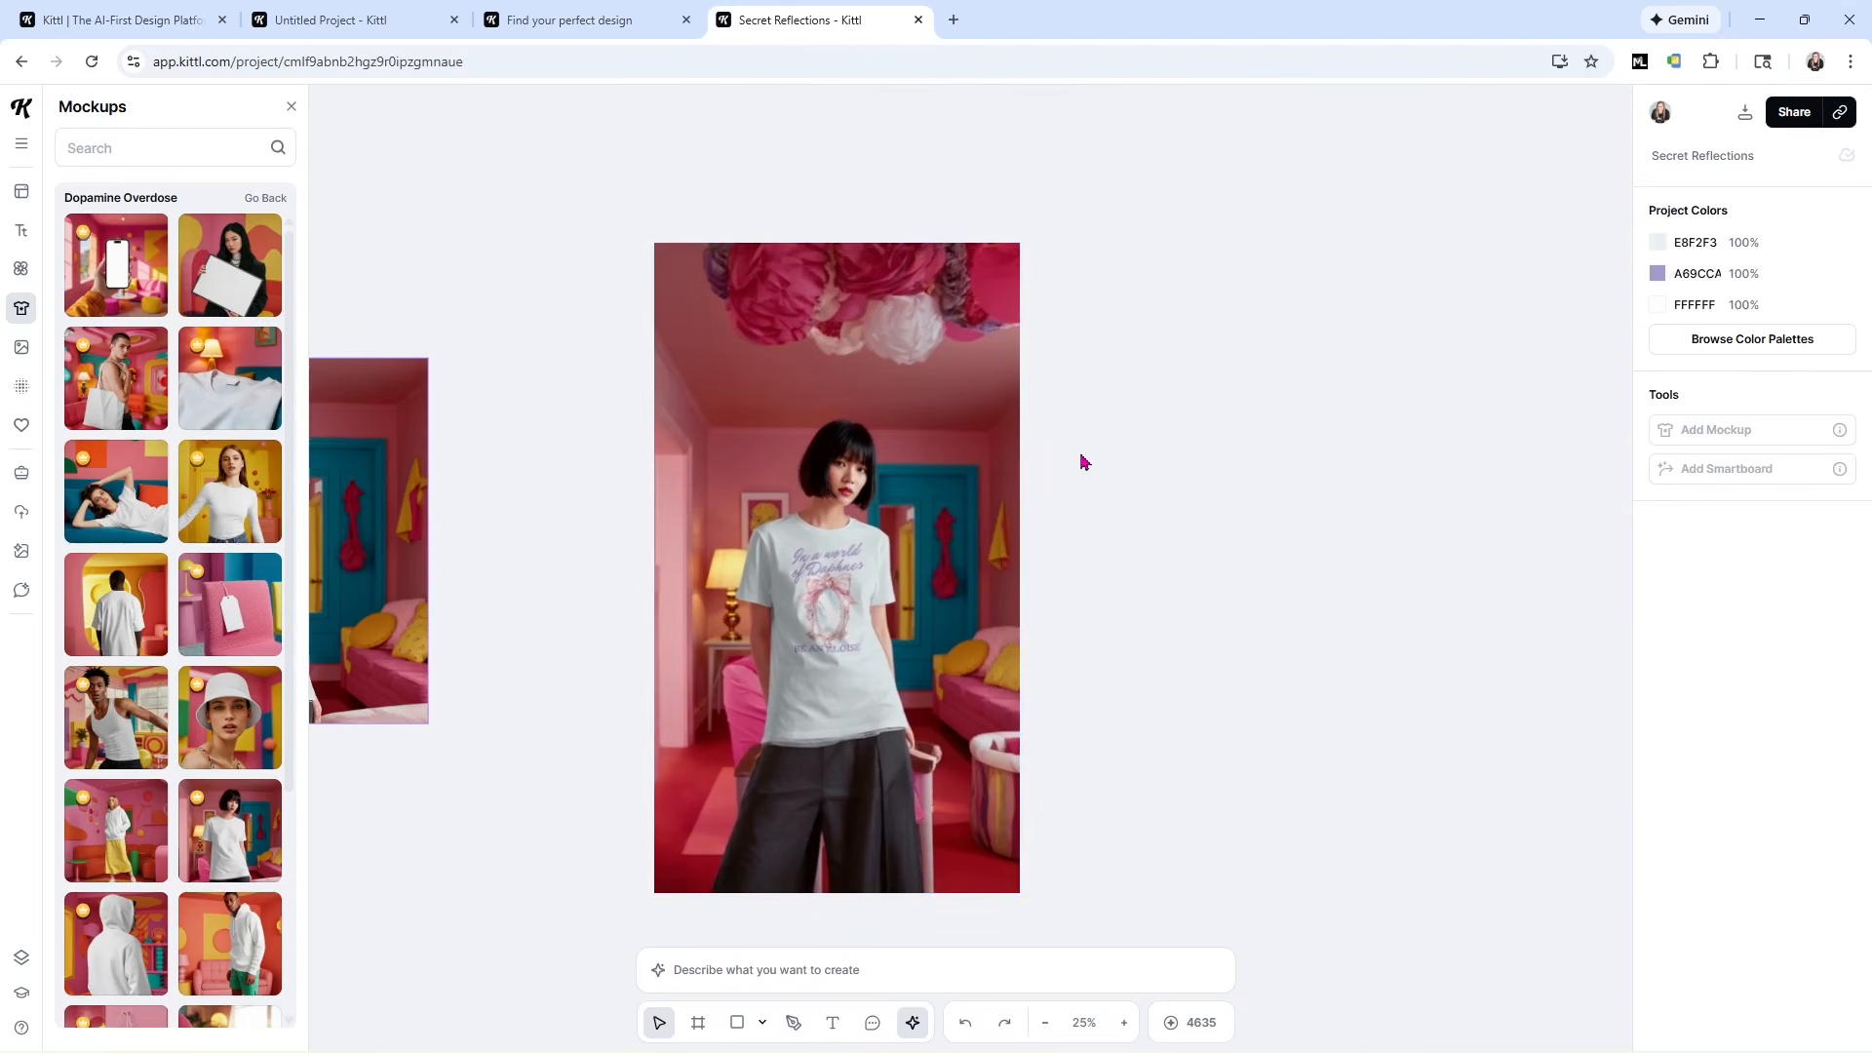
Add a new artboard beside the reframed image and set its size to the Instagram Story preset, 1080 × 1920 px.
{"action": "right_click", "coordinate": [1083, 461]}
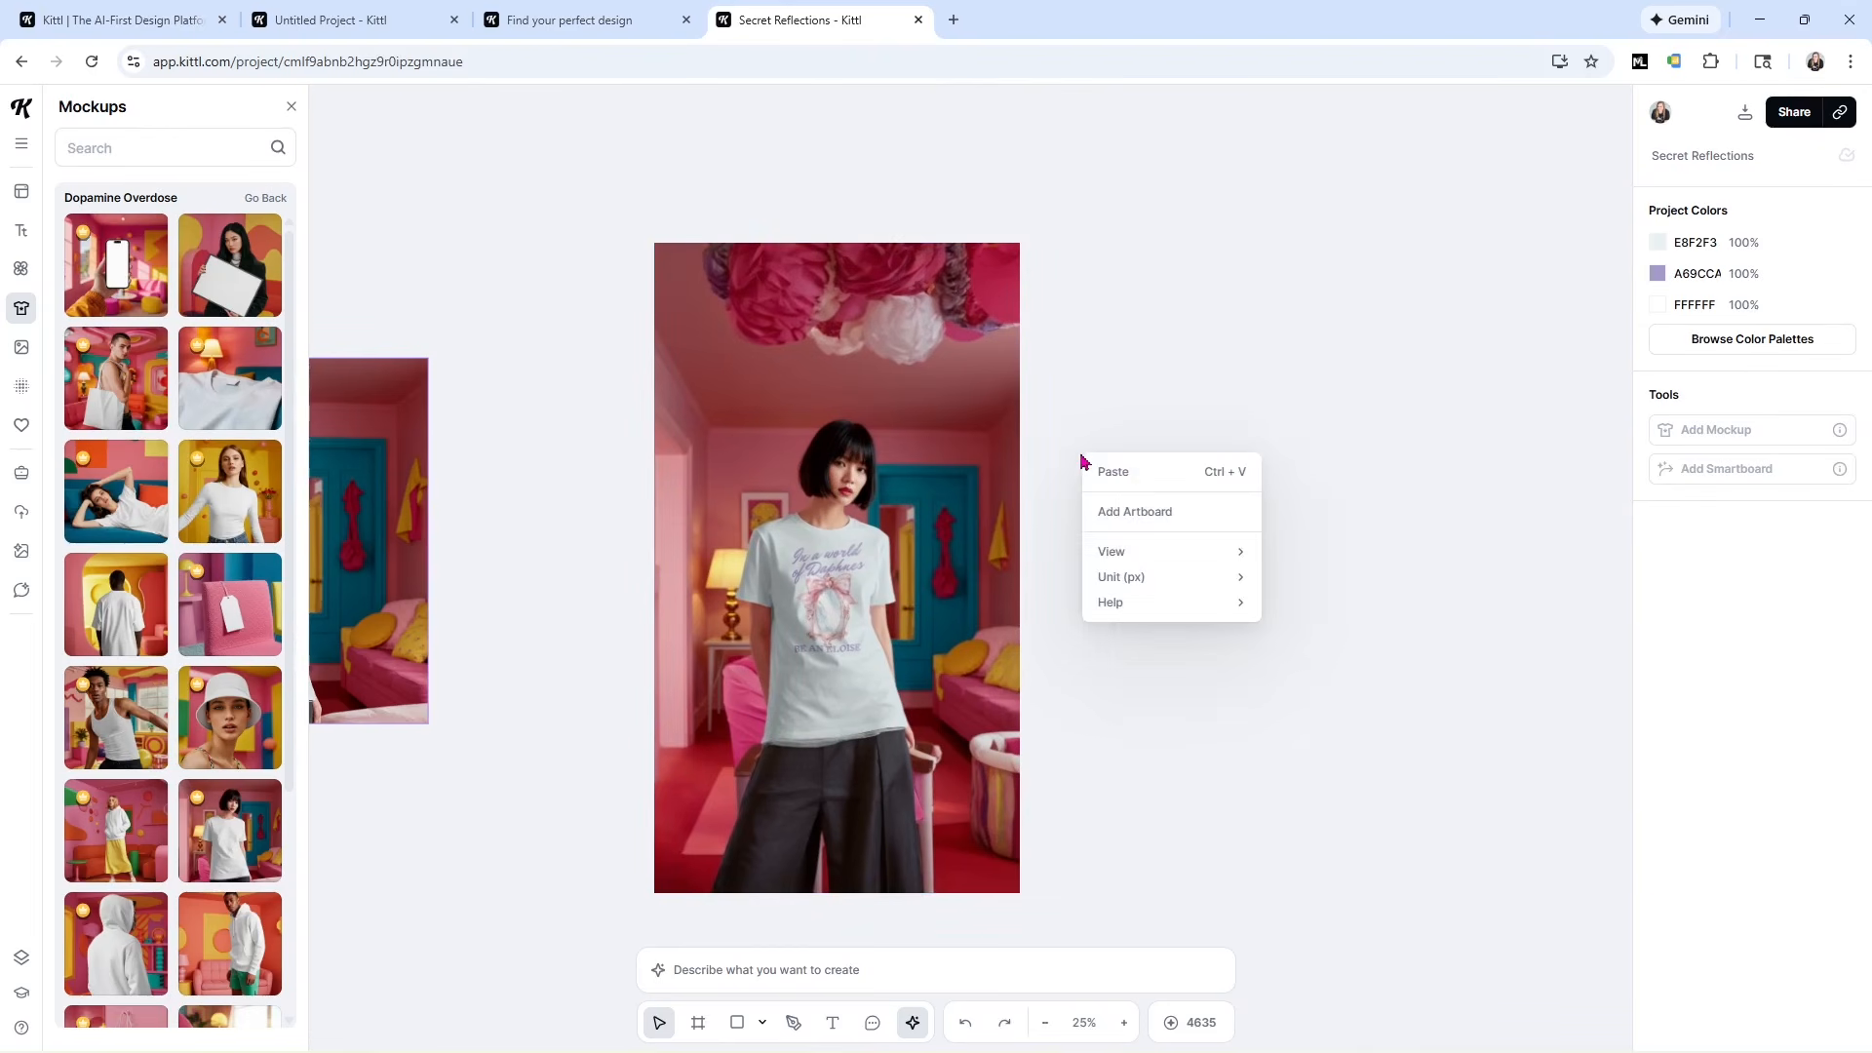
{"action": "left_click", "coordinate": [1121, 514]}
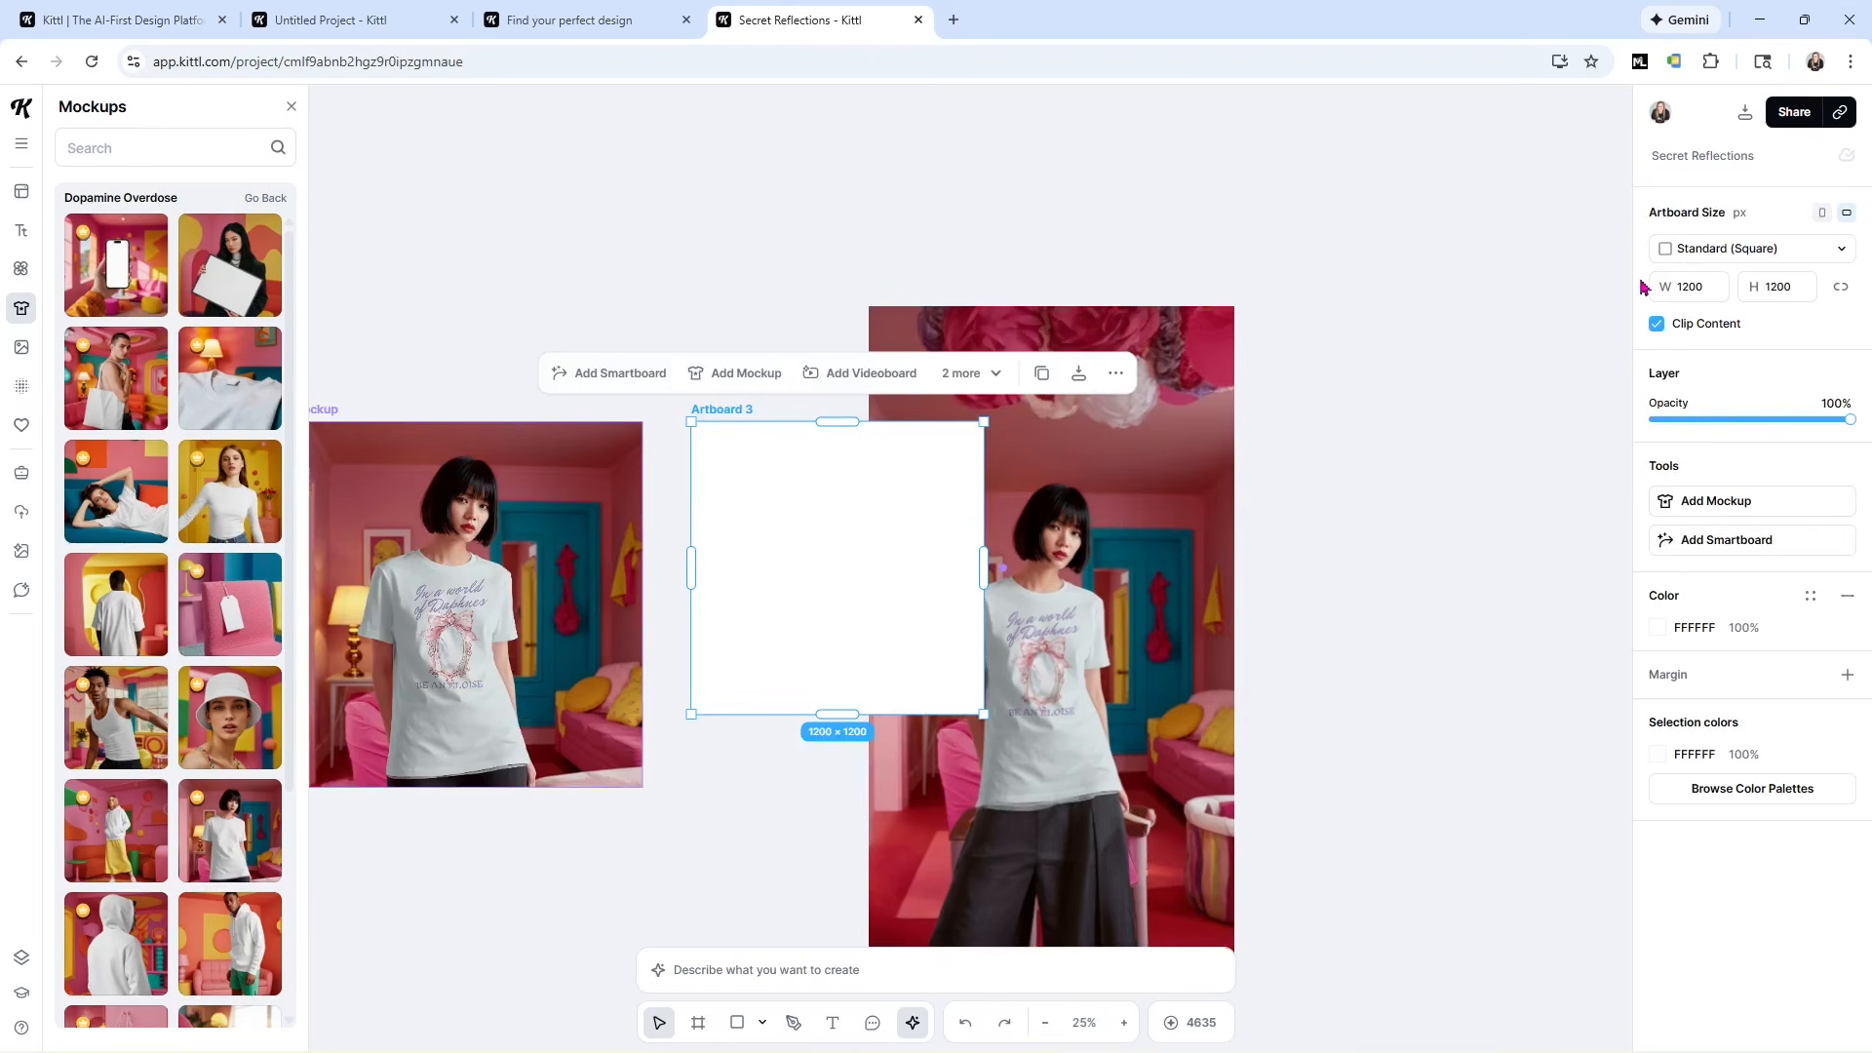
{"action": "left_click", "coordinate": [1842, 251]}
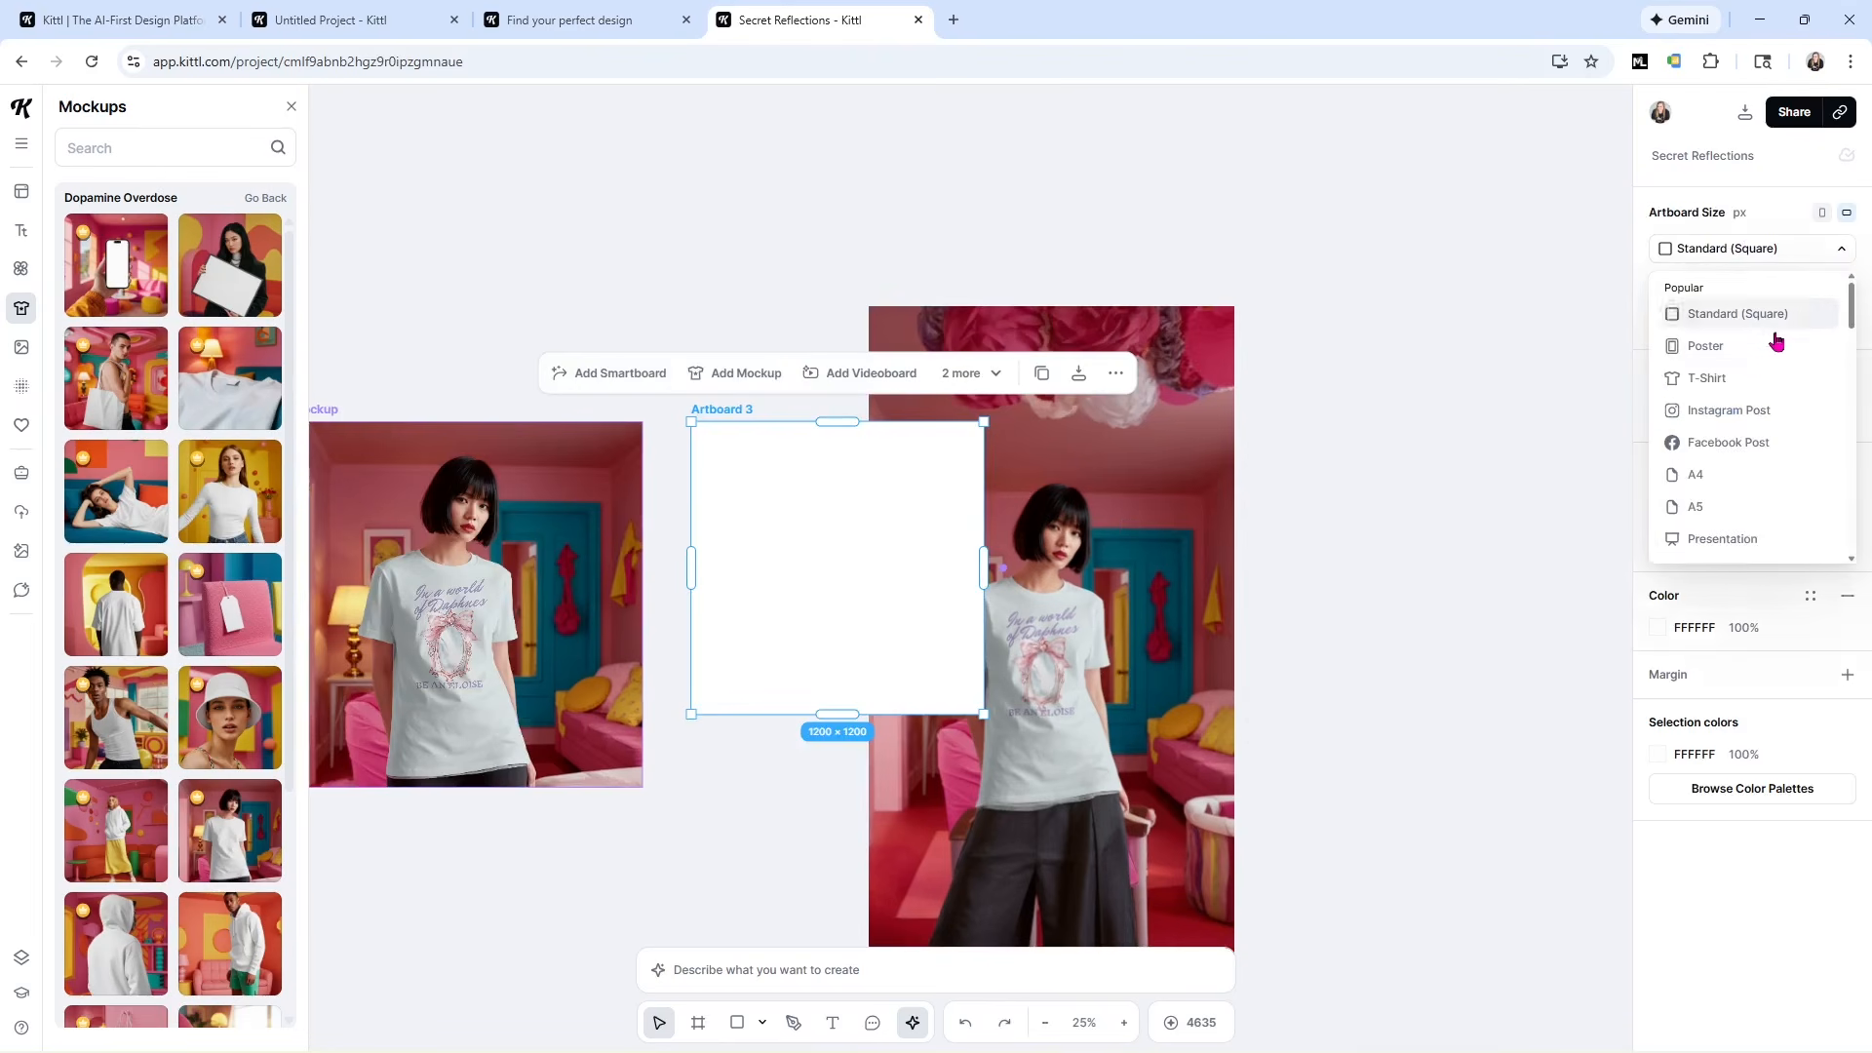
{"action": "scroll", "coordinate": [1763, 405], "scroll_direction": "down", "scroll_amount": 1}
{"action": "scroll", "coordinate": [1762, 406], "scroll_direction": "down", "scroll_amount": 2}
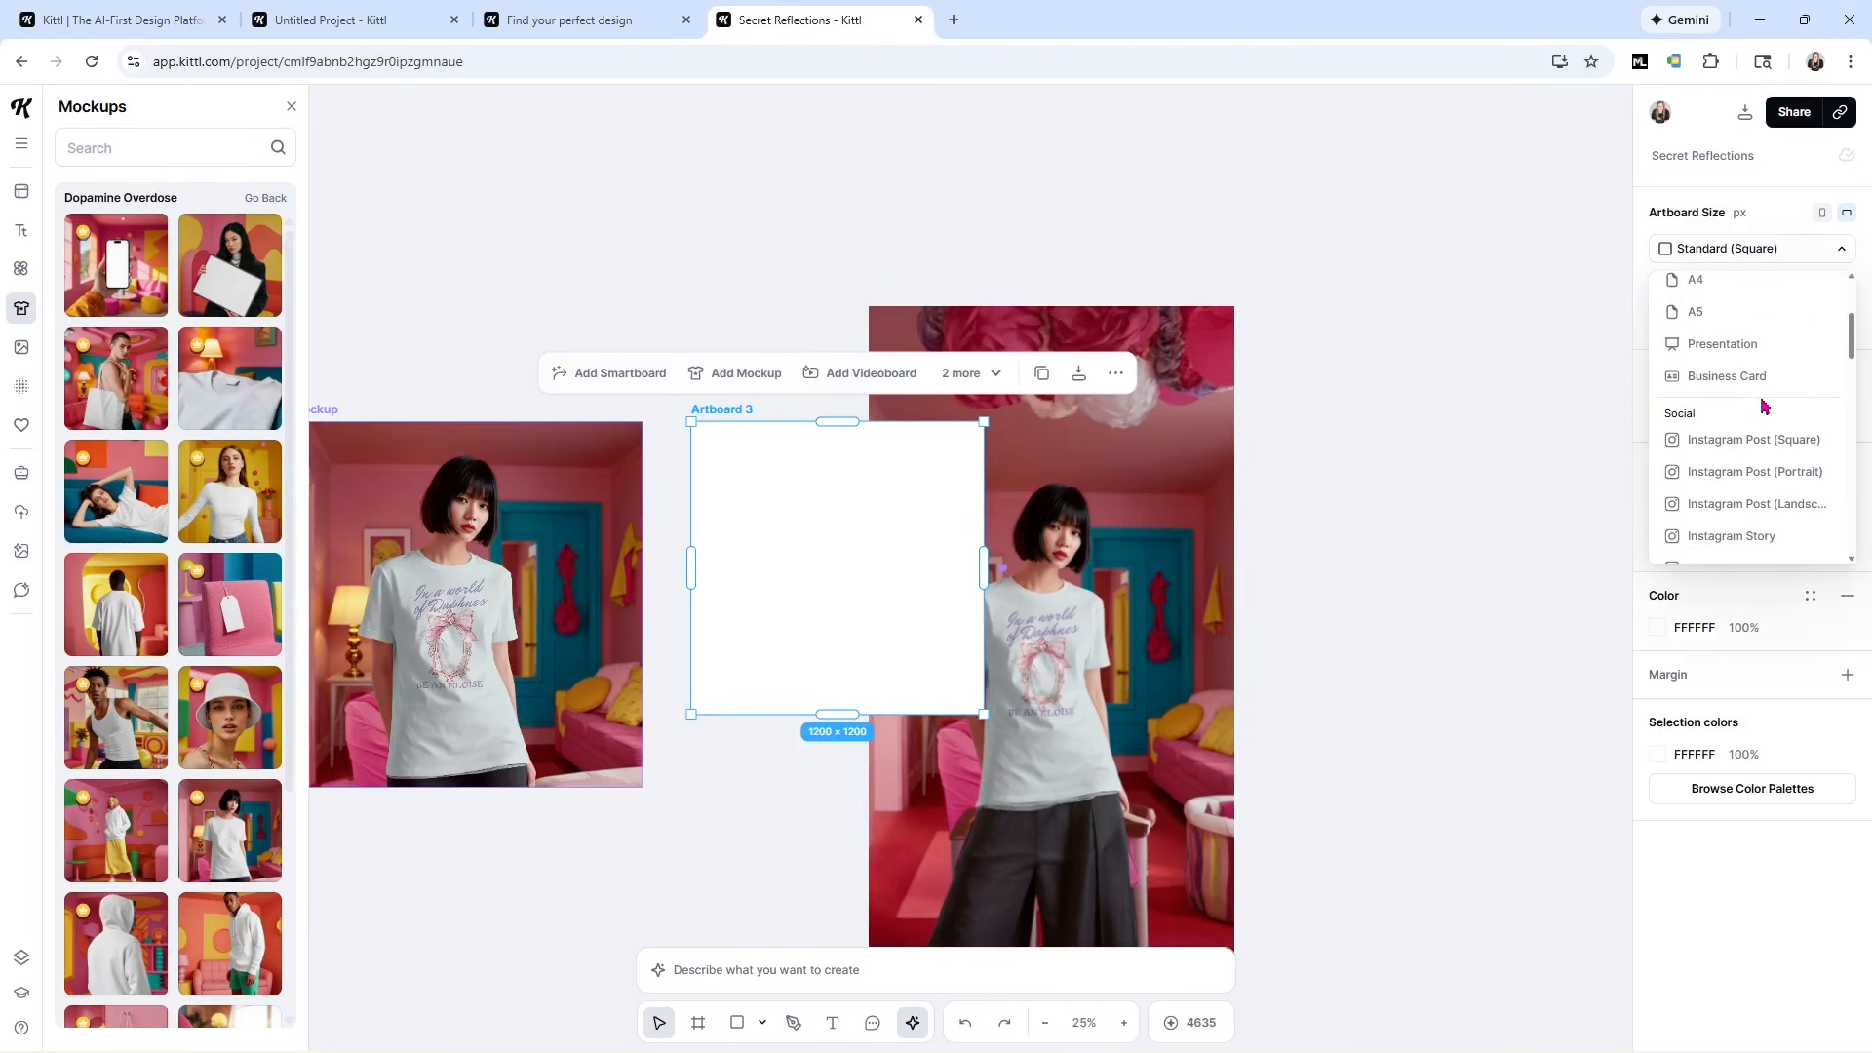
{"action": "scroll", "coordinate": [1779, 478], "scroll_direction": "up", "scroll_amount": 1}
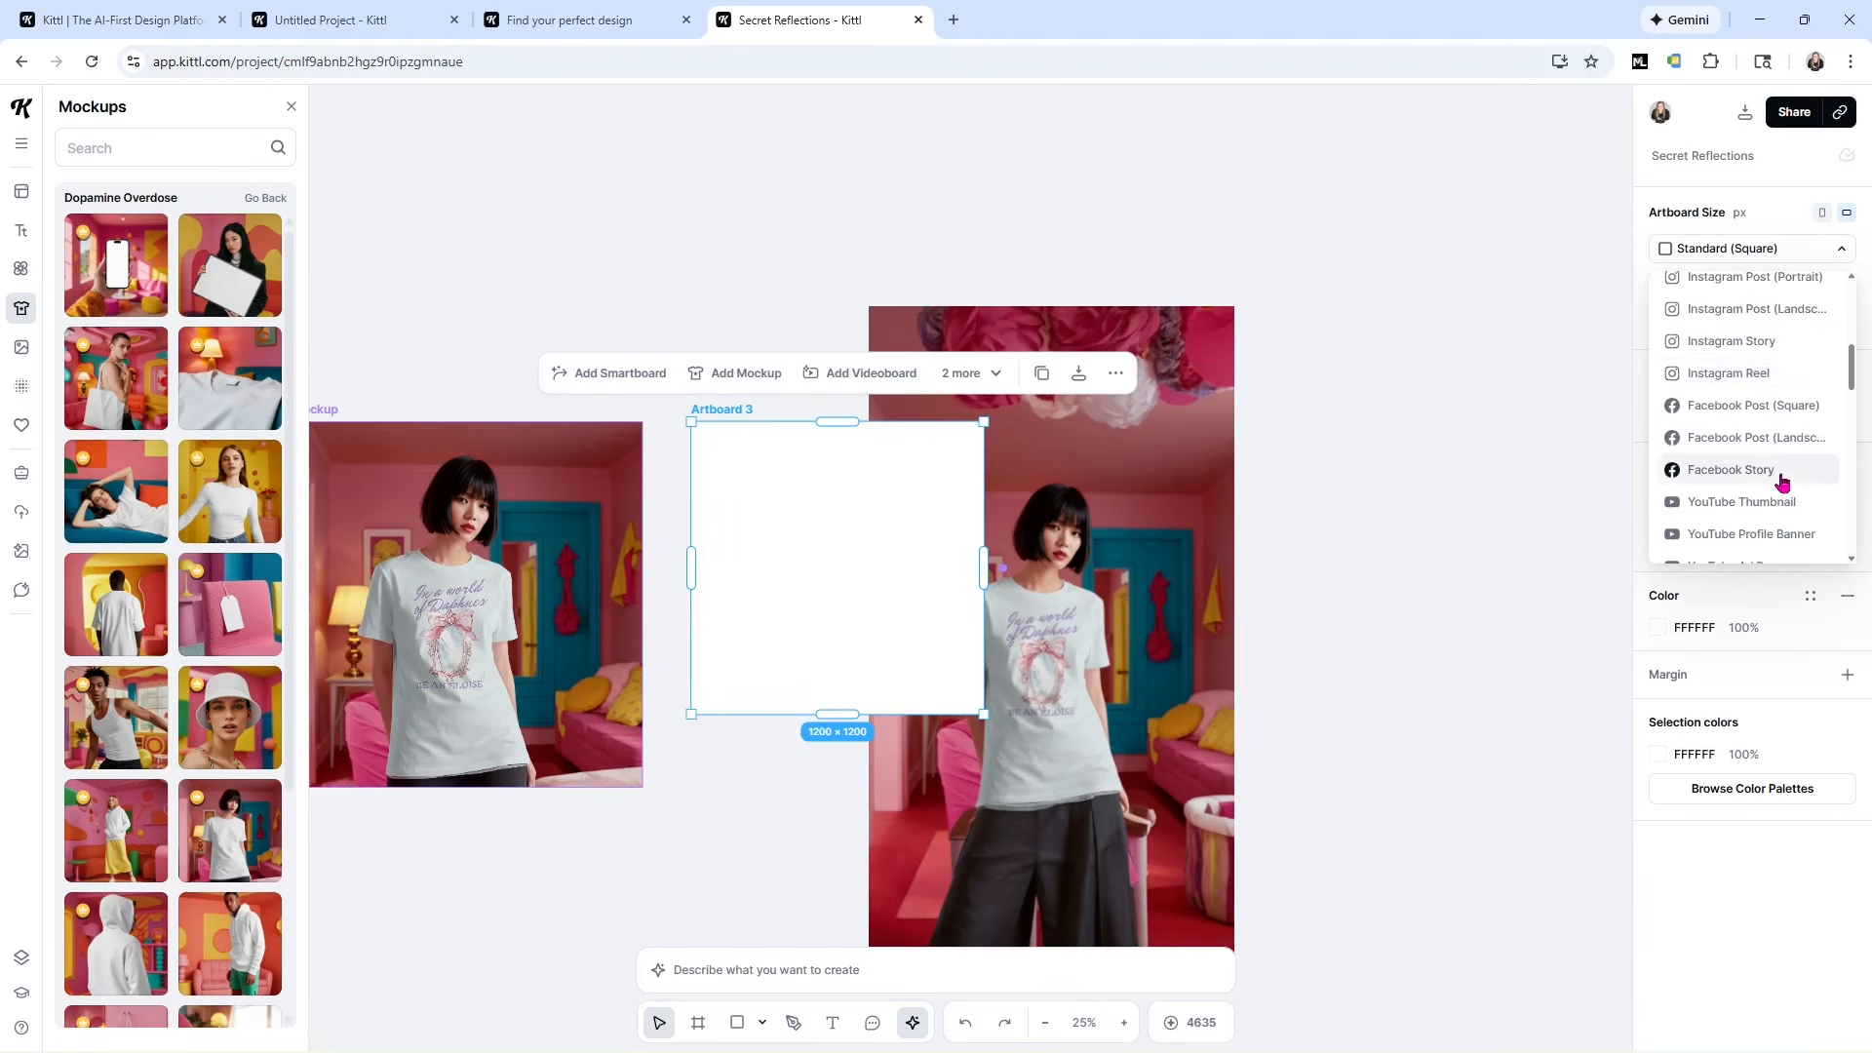
{"action": "left_click", "coordinate": [1752, 365]}
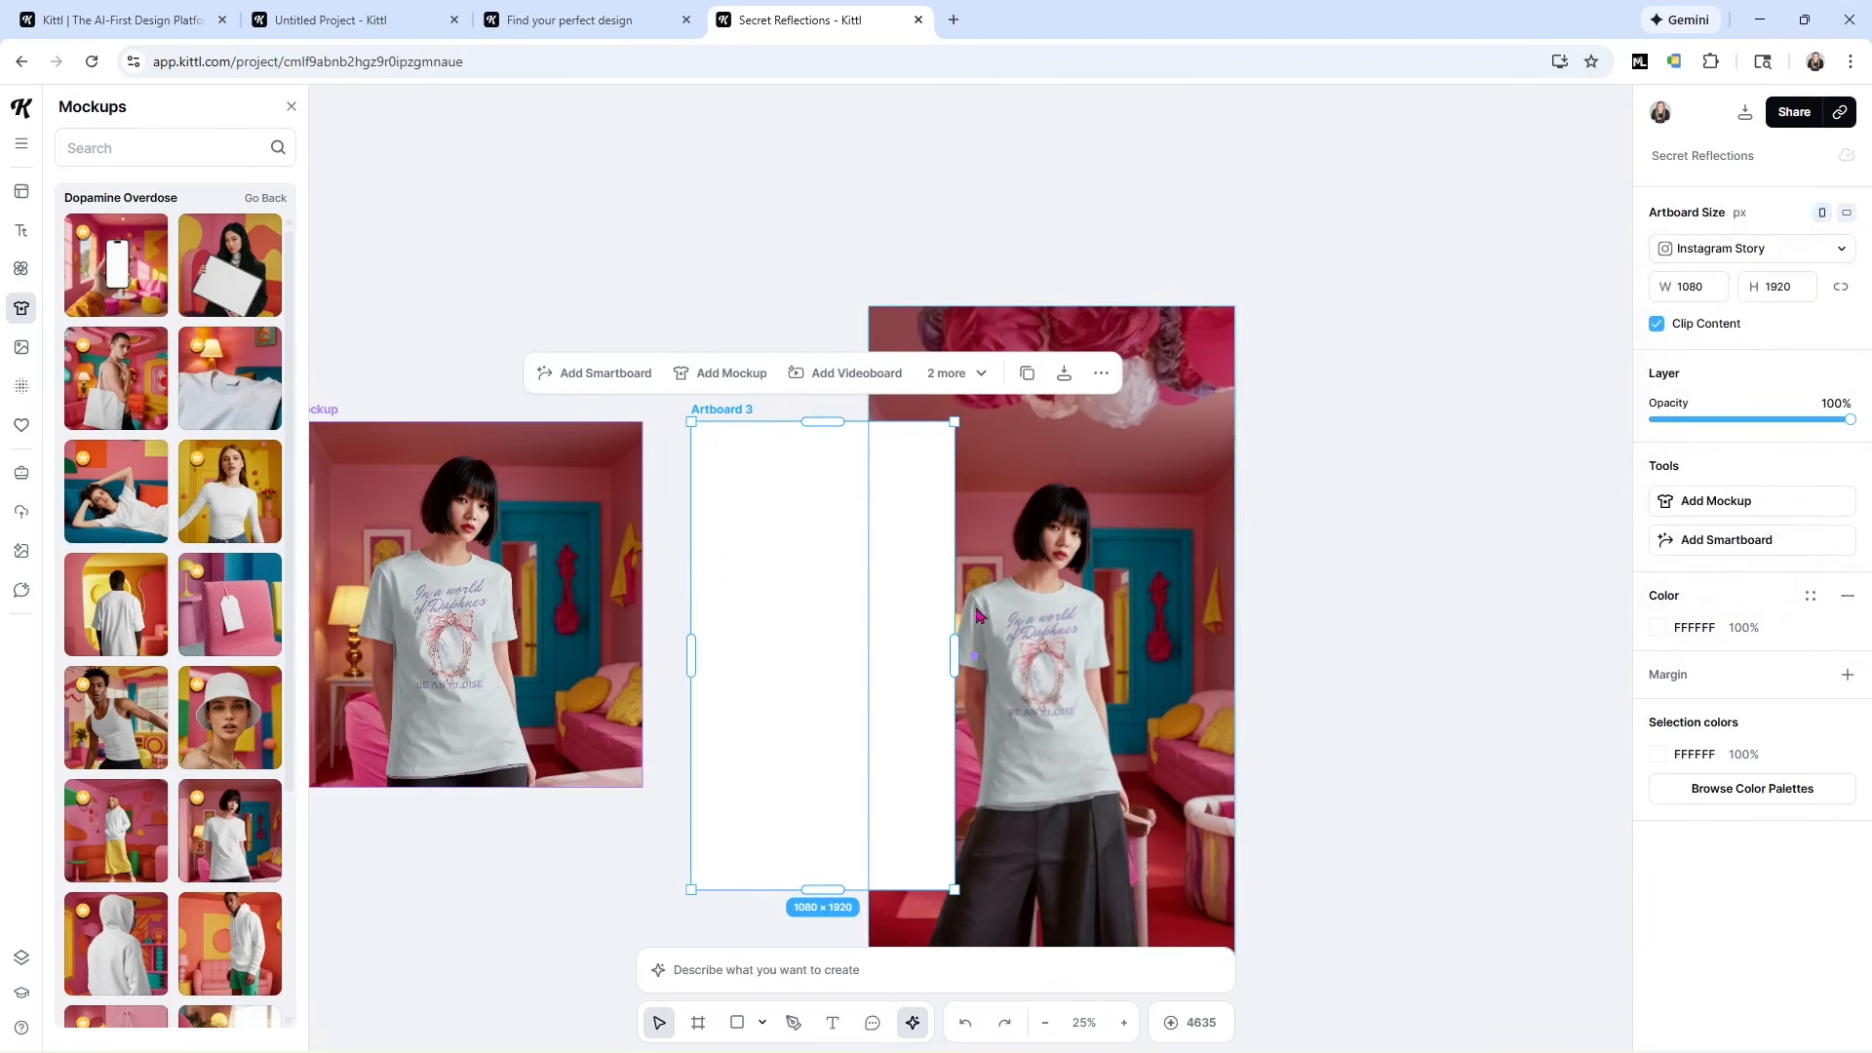
Place the reframed T-shirt image inside the Instagram Story artboard, scale it down to fill the frame and deselect it.
{"action": "left_click_drag", "start_coordinate": [805, 577], "coordinate": [807, 564]}
{"action": "left_click_drag", "start_coordinate": [1101, 452], "coordinate": [865, 516]}
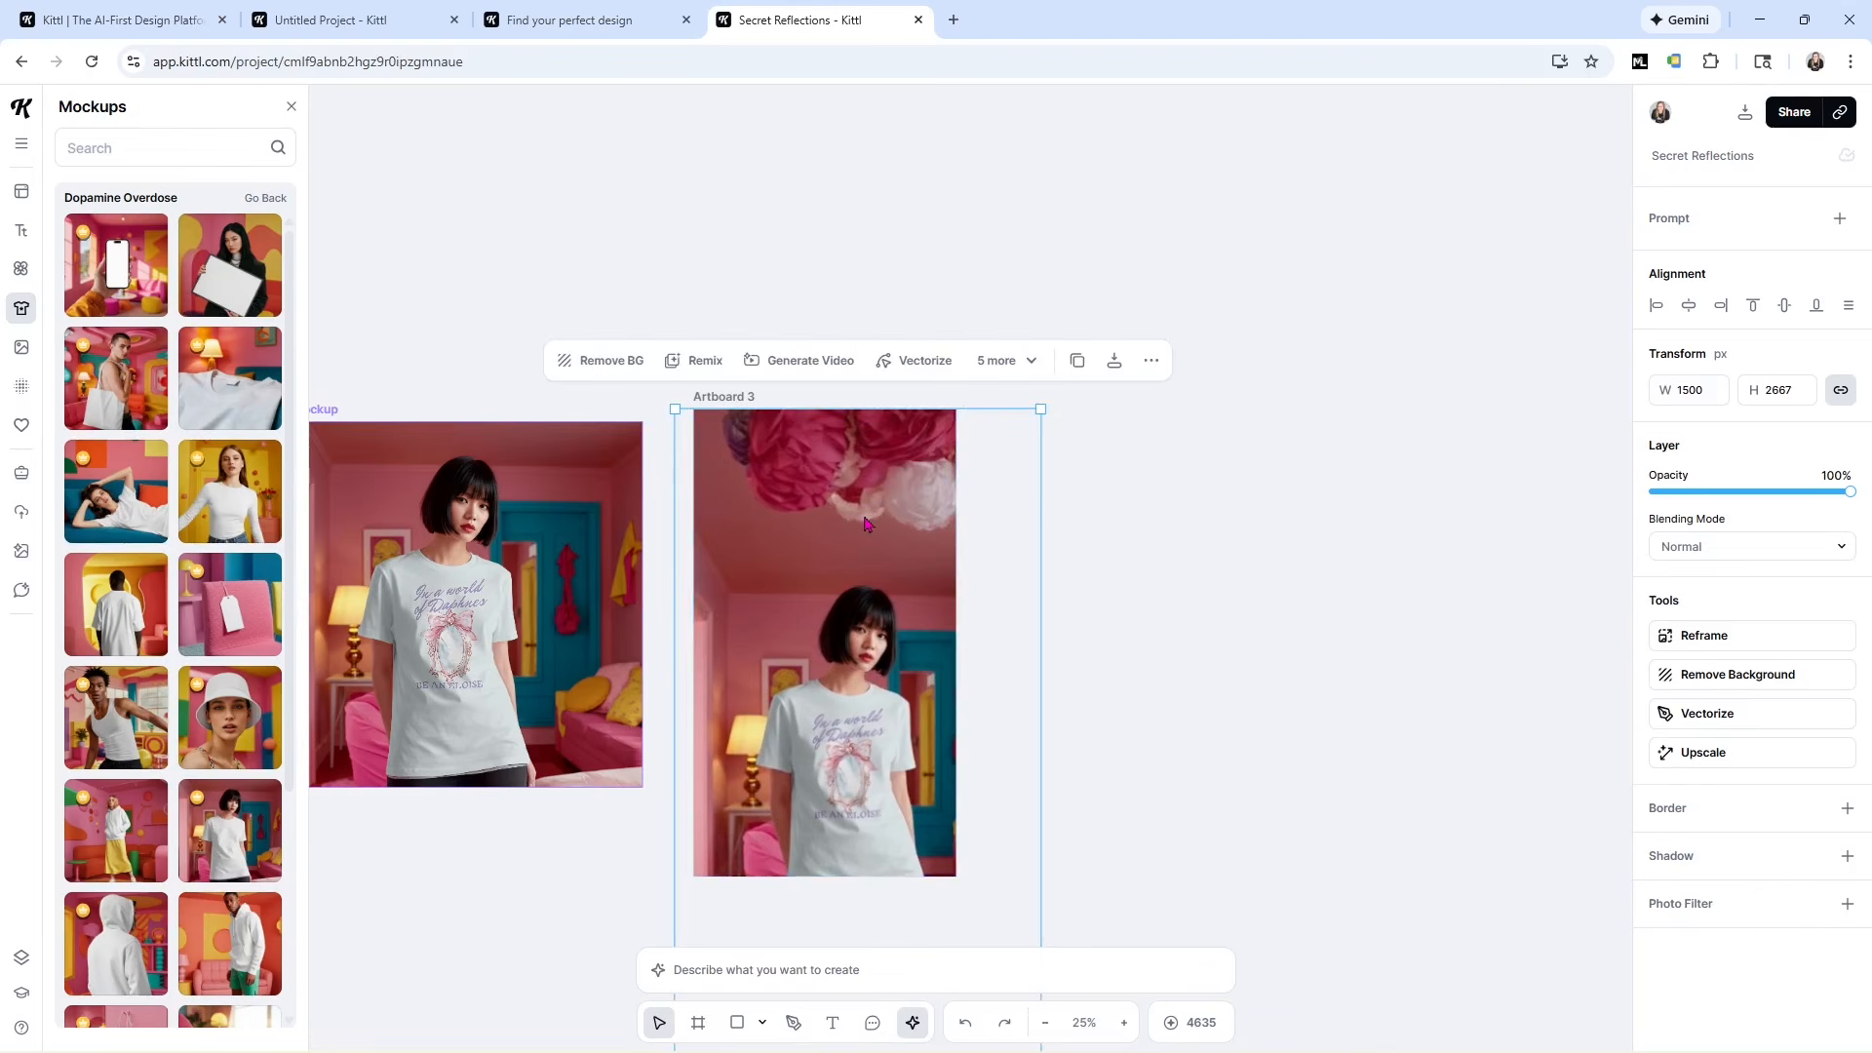
{"action": "scroll", "coordinate": [969, 517], "scroll_direction": "down", "scroll_amount": 4}
{"action": "left_click_drag", "start_coordinate": [1043, 670], "coordinate": [993, 587]}
{"action": "scroll", "coordinate": [868, 424], "scroll_direction": "up", "scroll_amount": 2}
{"action": "left_click_drag", "start_coordinate": [875, 428], "coordinate": [864, 374]}
{"action": "left_click", "coordinate": [1058, 401]}
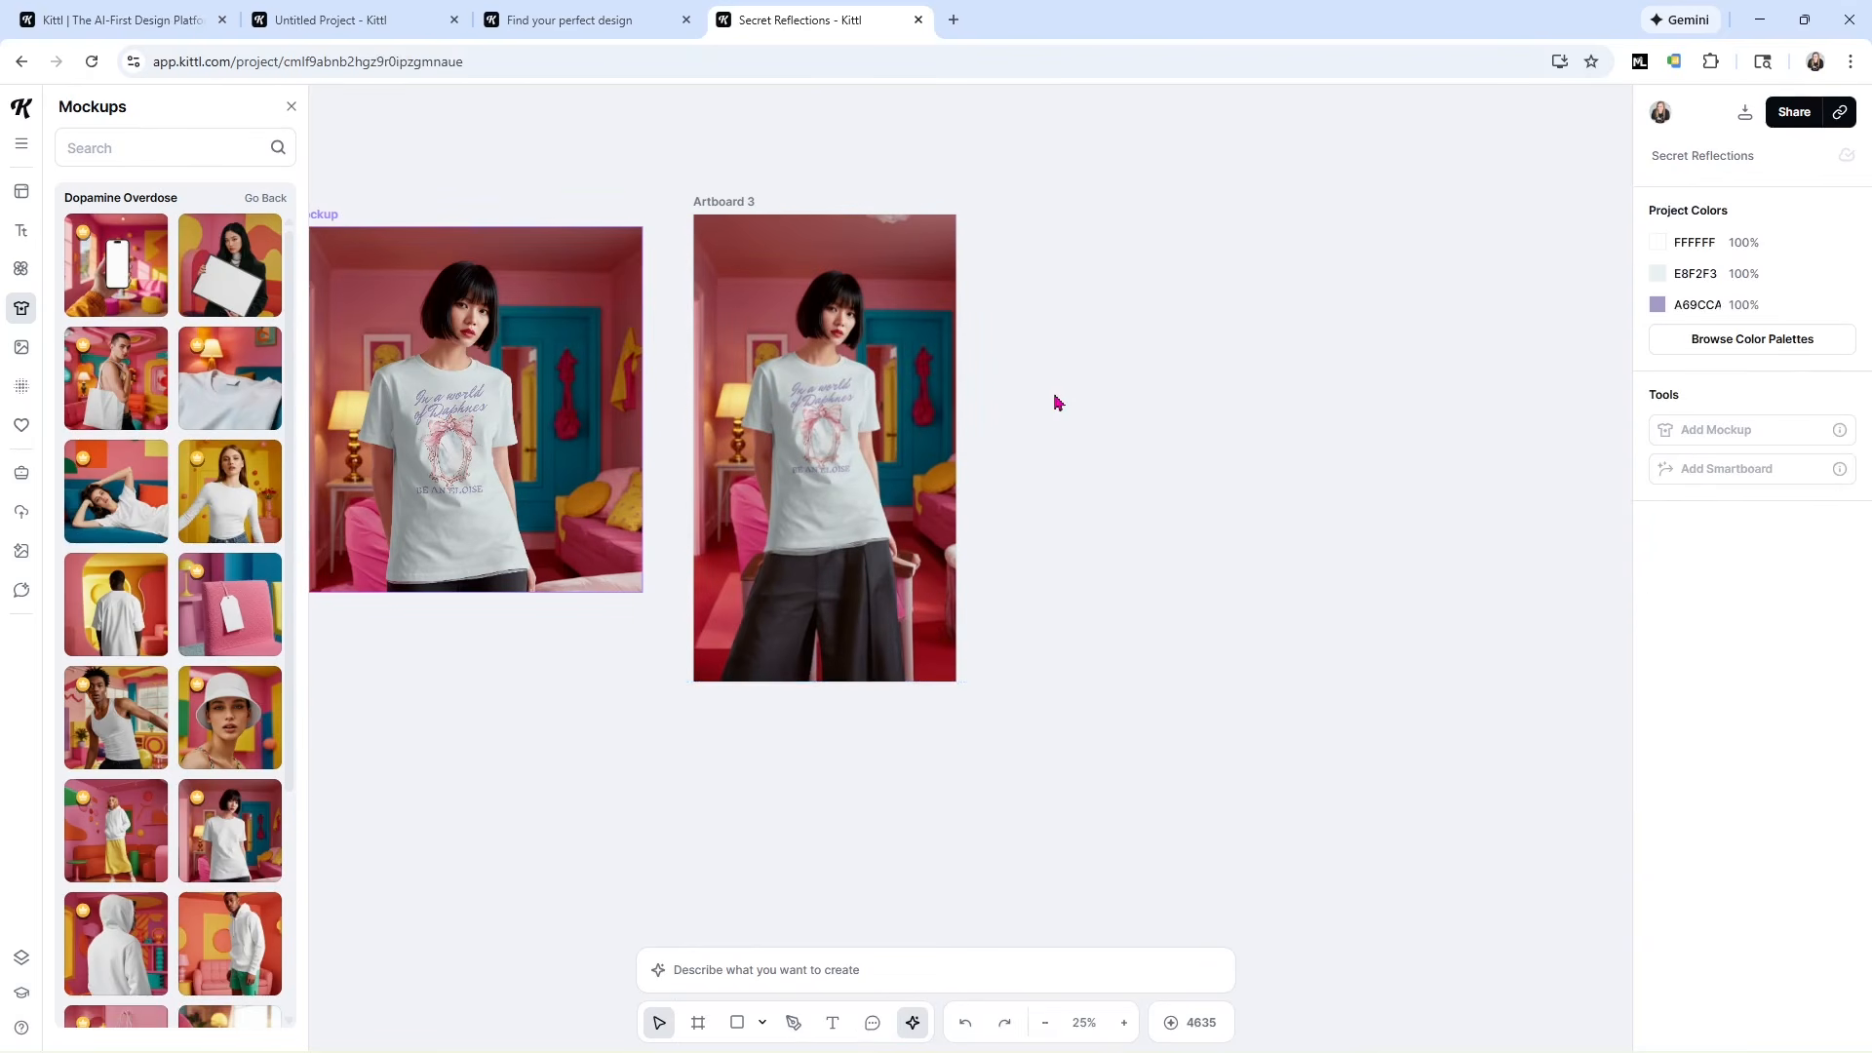
Add a videoboard from the Instagram Story artboard and prompt for natural, gentle hip swinging, an unchanged shirt design and a soft gentle smile.
{"action": "left_click_drag", "start_coordinate": [1044, 743], "coordinate": [651, 172]}
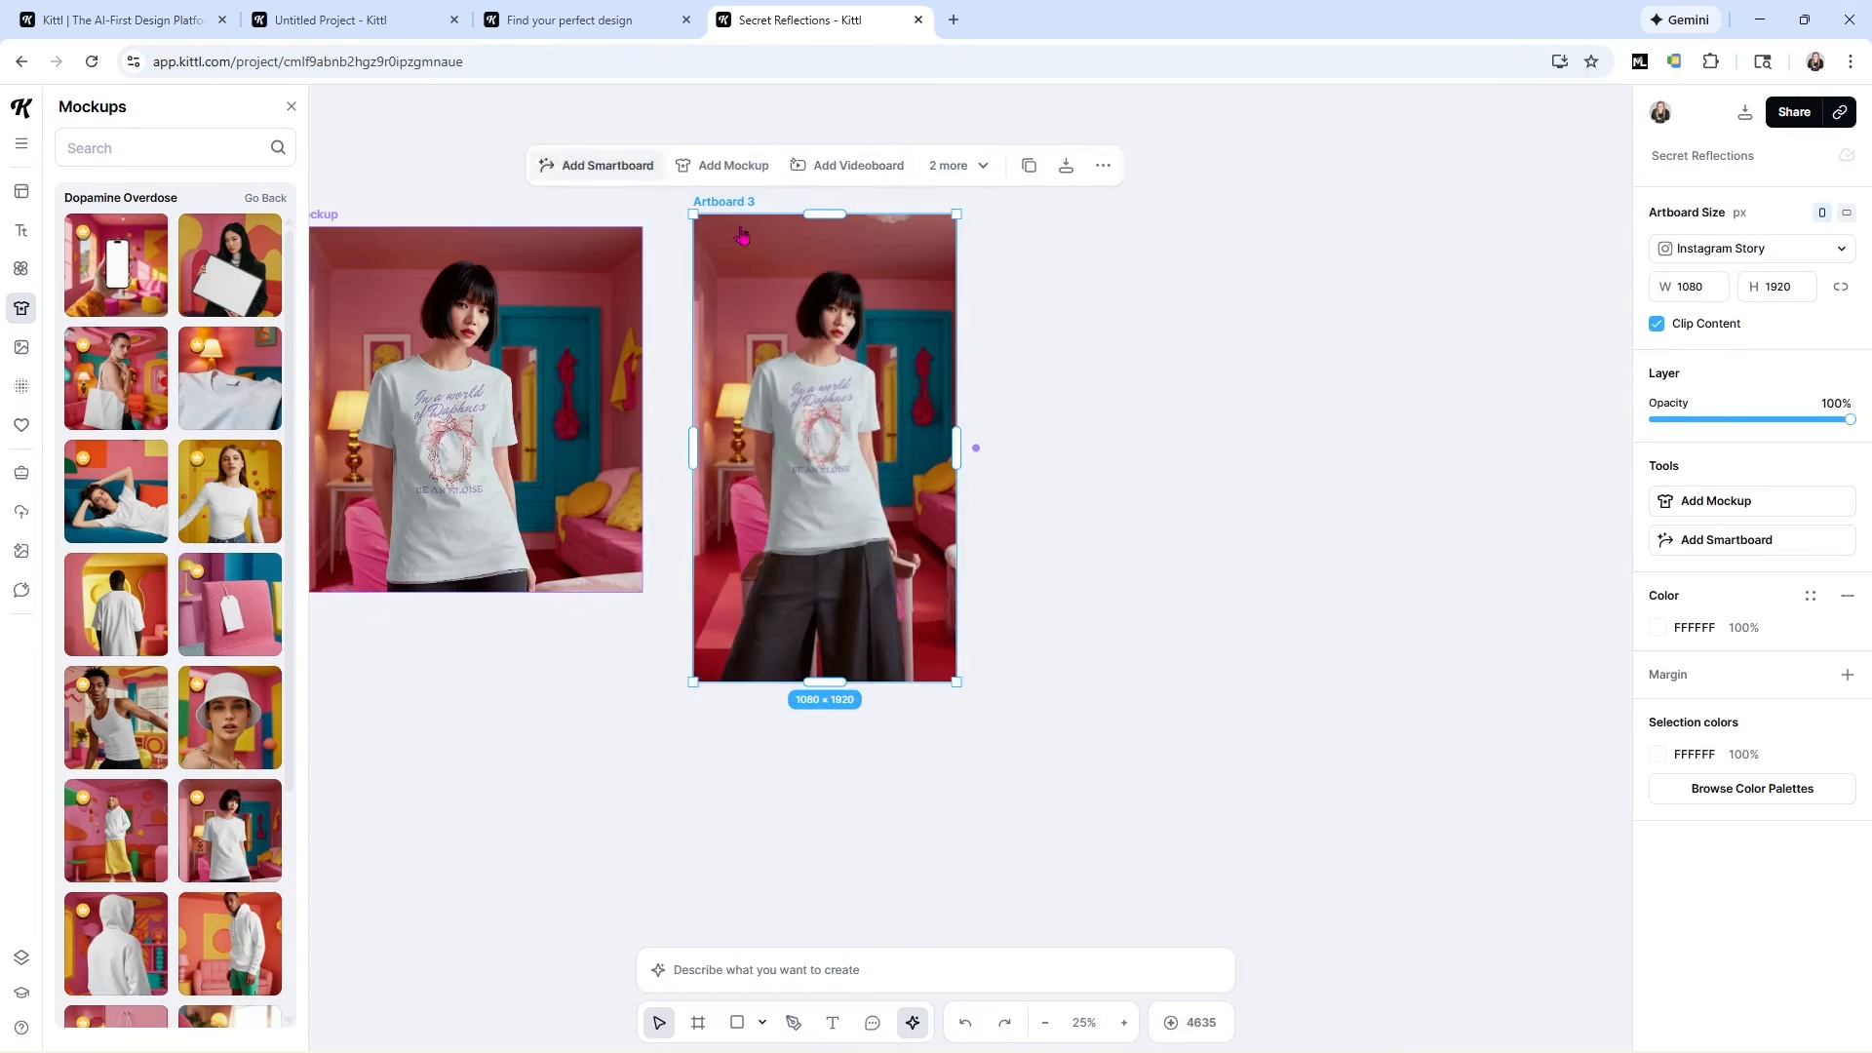
{"action": "left_click", "coordinate": [816, 167]}
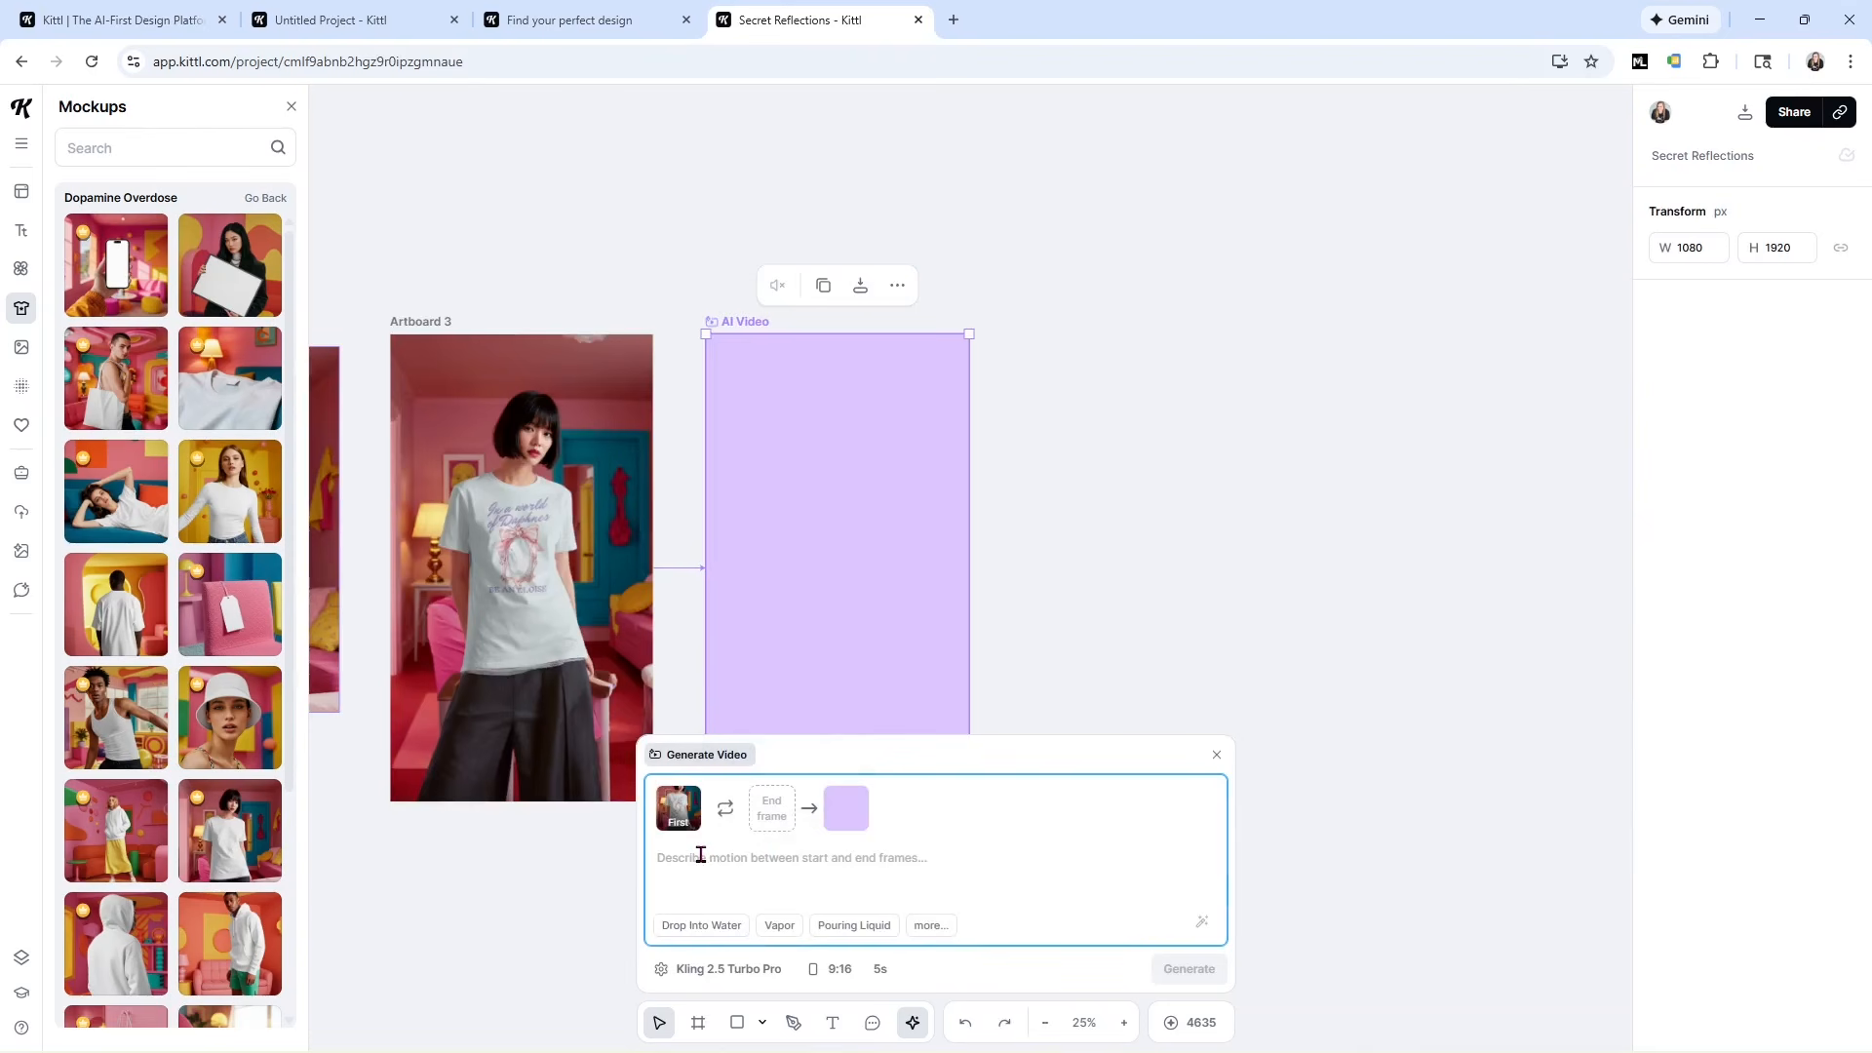
{"action": "type", "text": "Have the mned"}
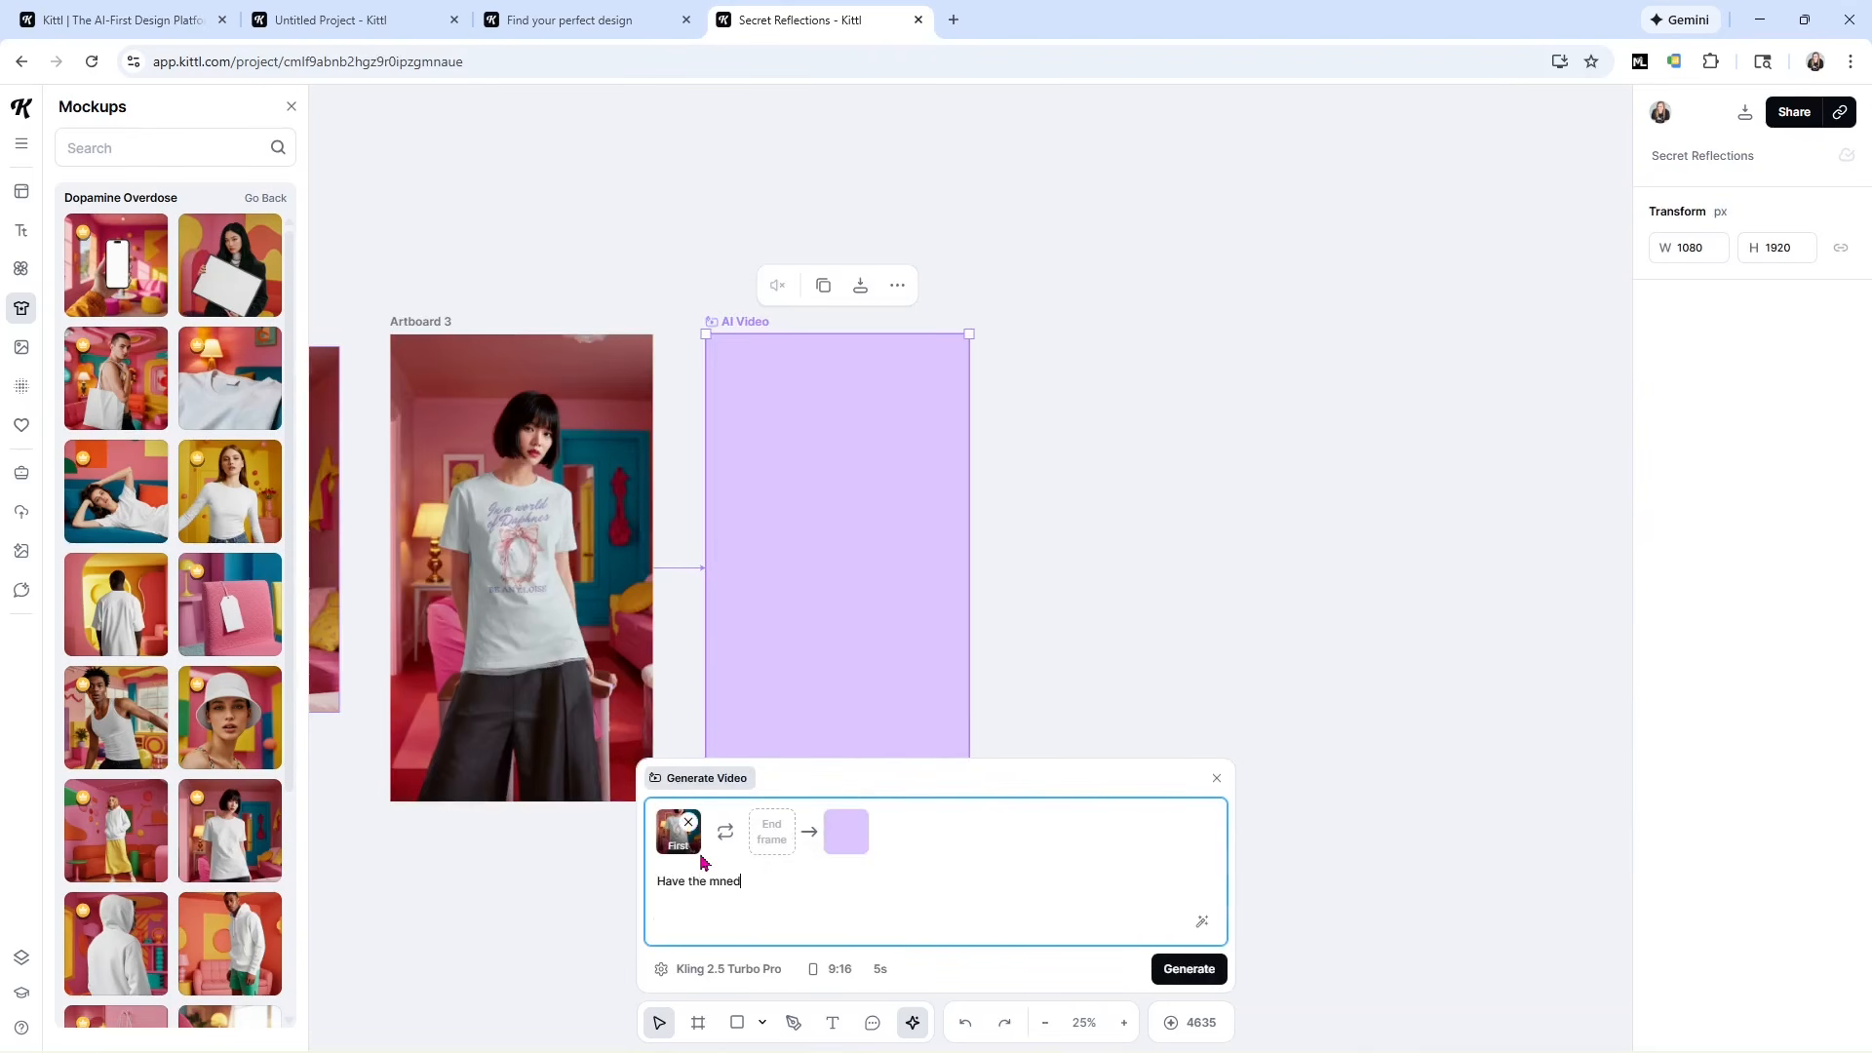
{"action": "key", "text": "BackSpace"}
{"action": "type", "text": "odel move in a natural way"}
{"action": "type", "text": "her hips gently keep th"}
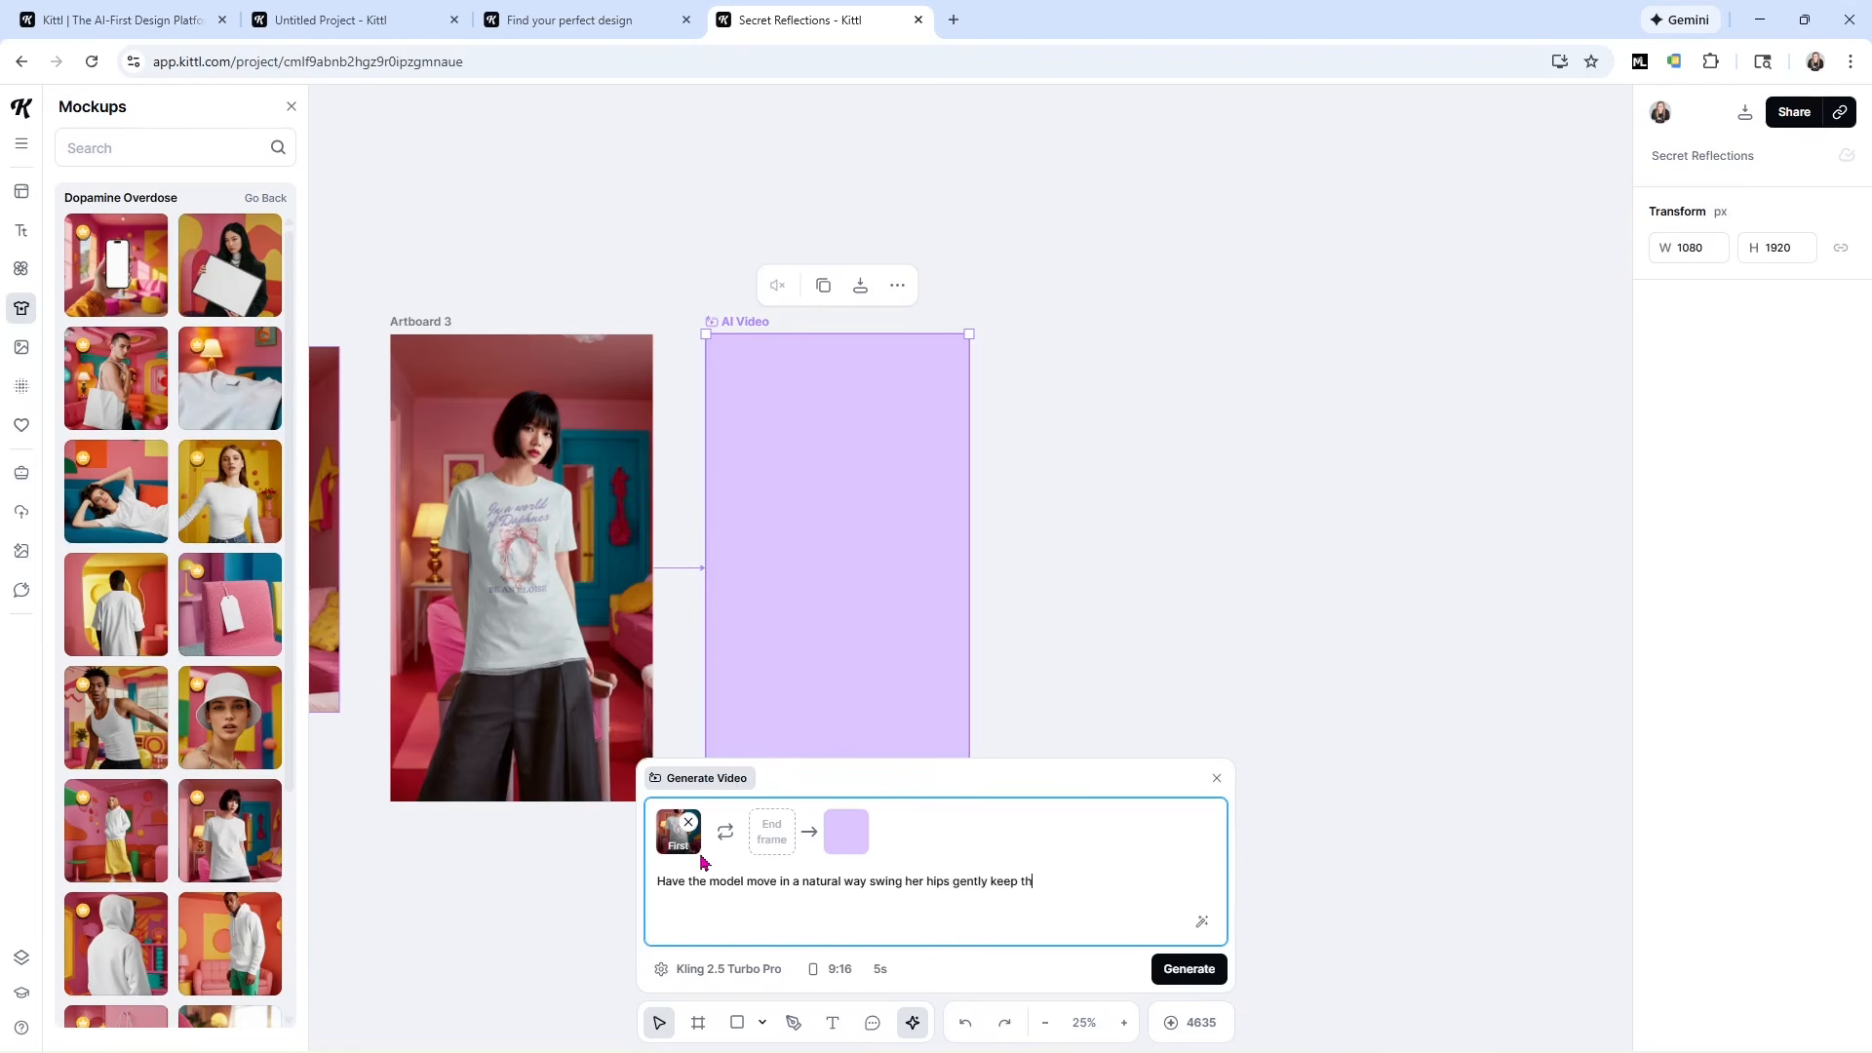
{"action": "type", "text": "e shirt the same do not chaneg it i"}
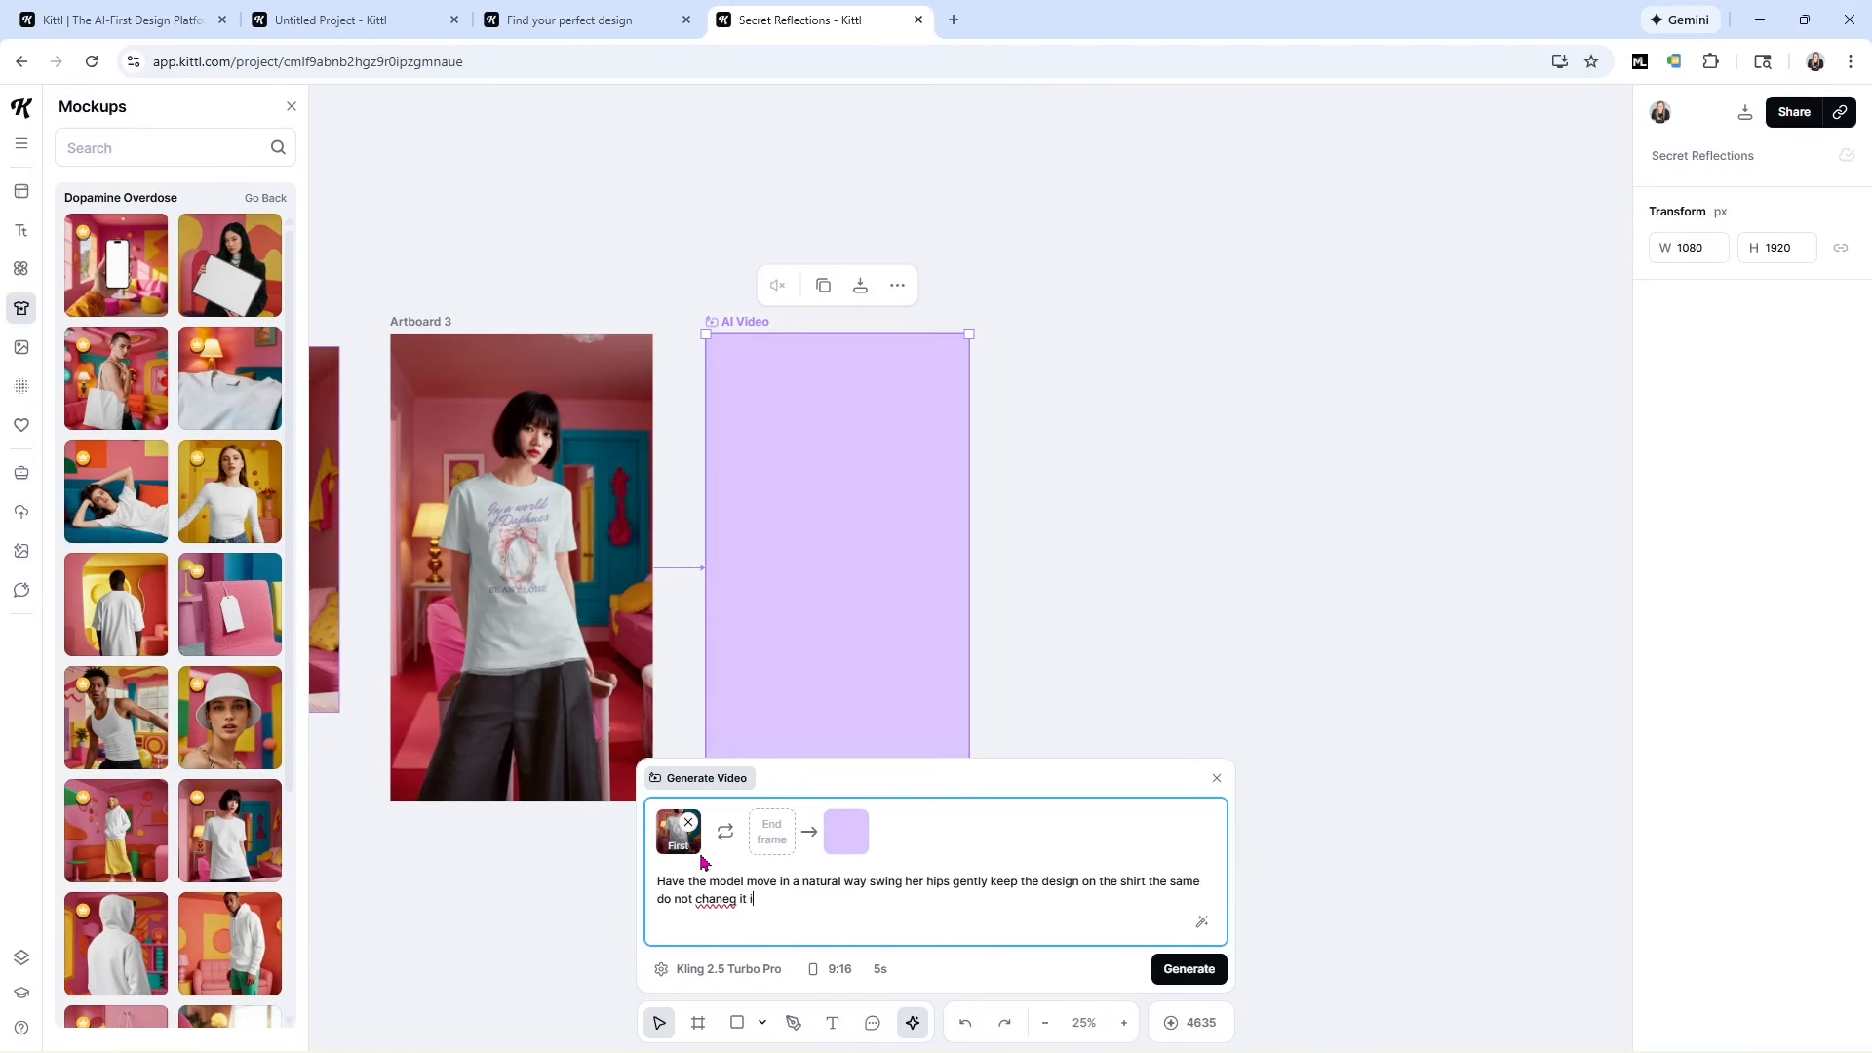
{"action": "key", "text": "BackSpace"}
{"action": "key", "text": "BackSpace"}
{"action": "type", "text": "the move natural. have her"}
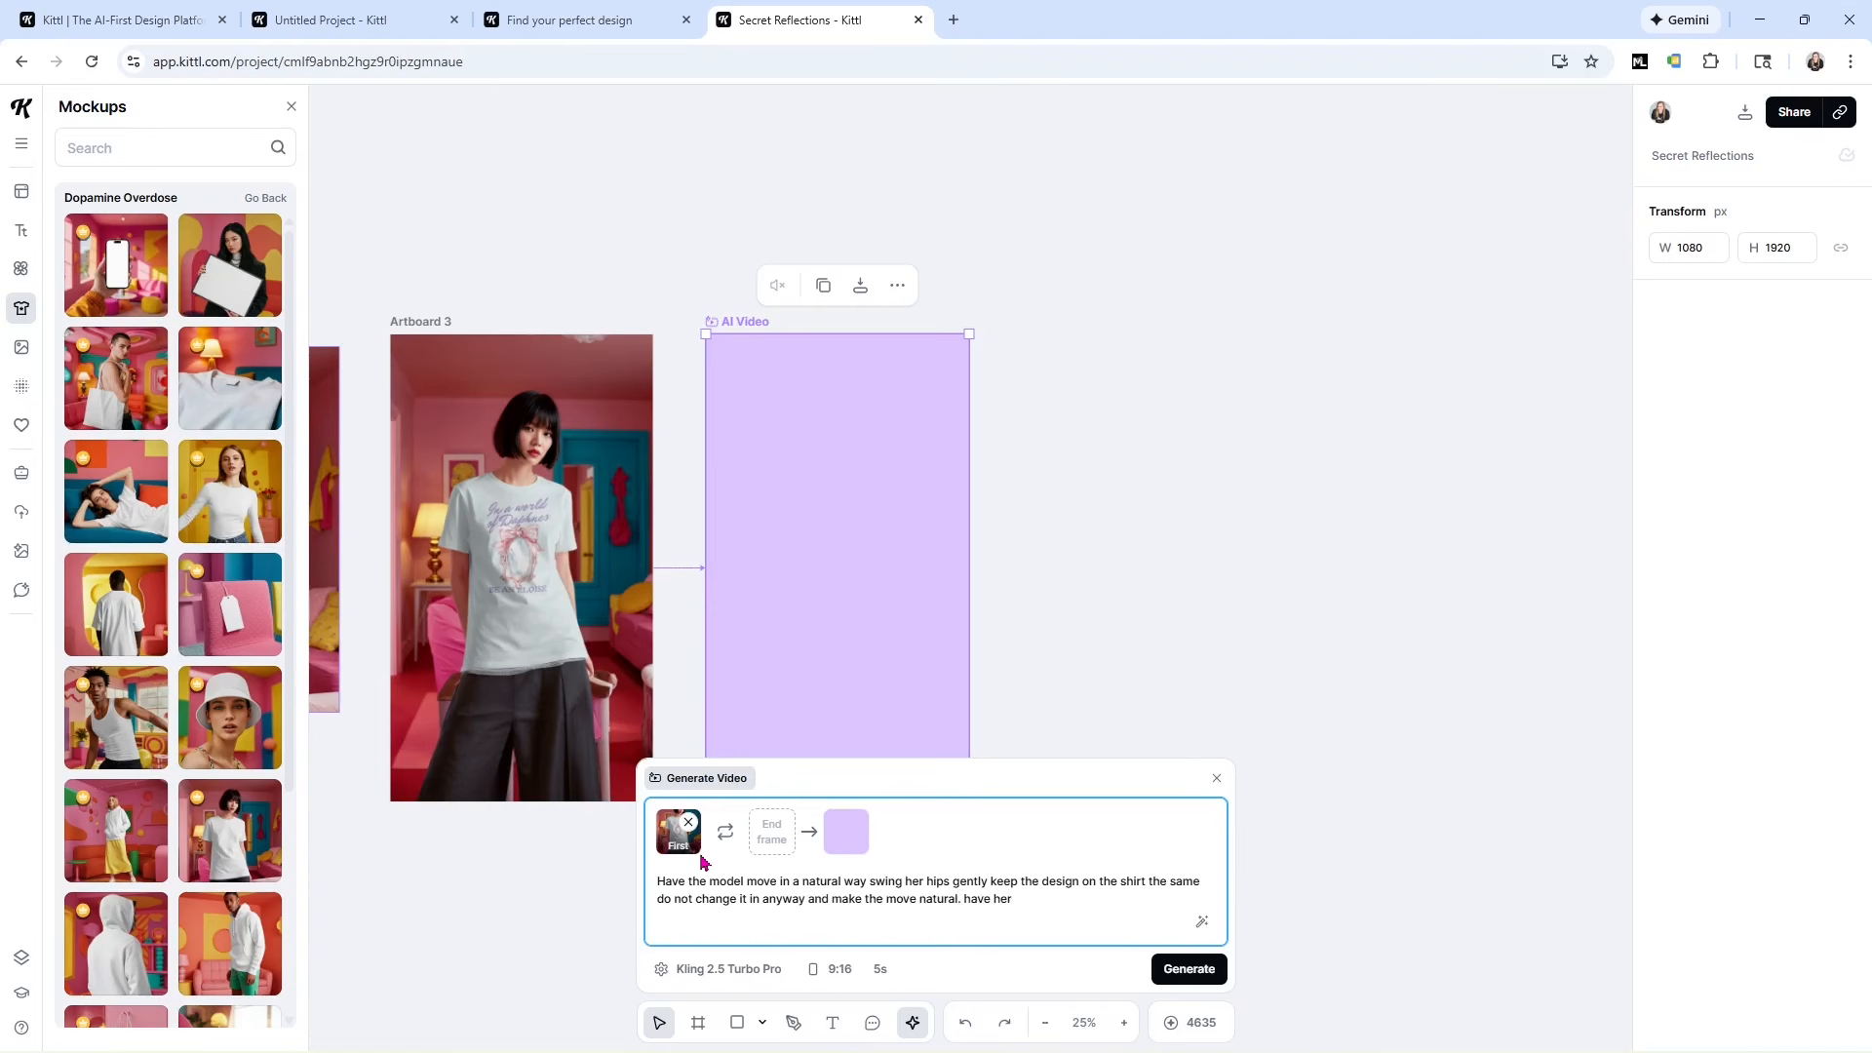
{"action": "type", "text": " expression be a soft gentle smile"}
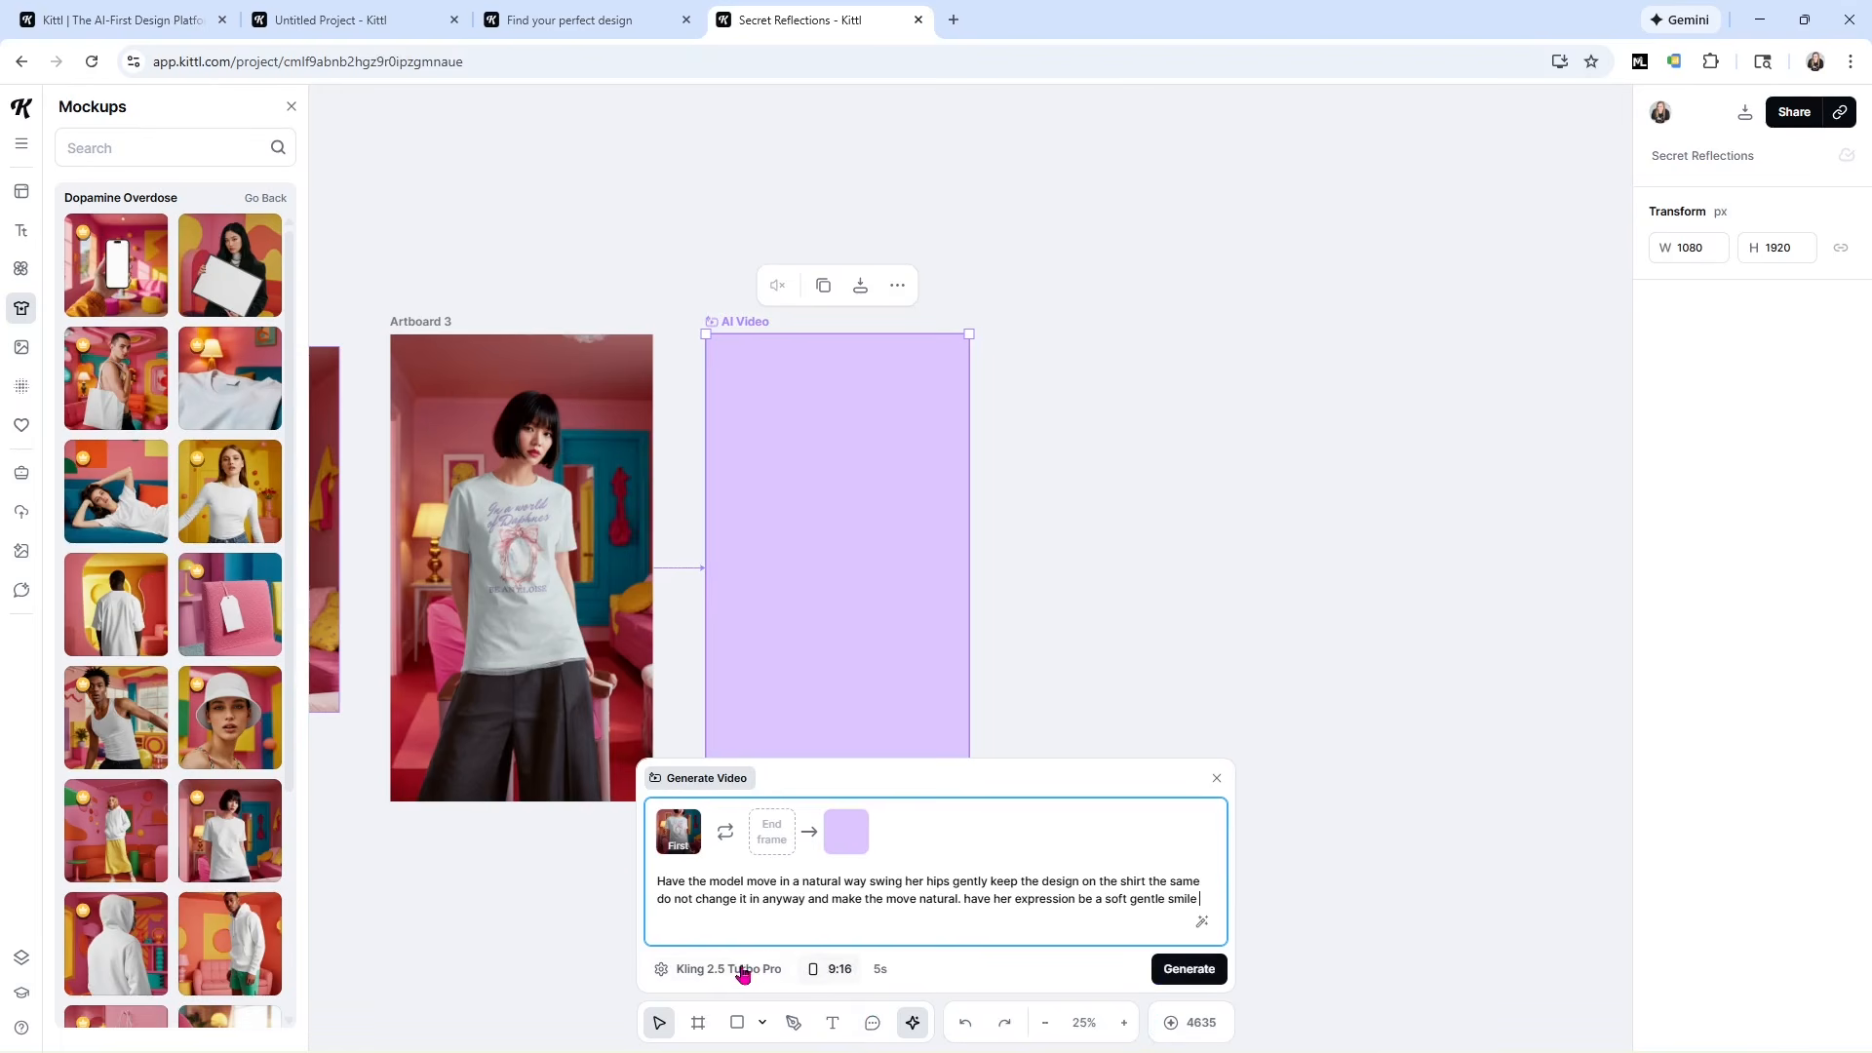
Generate the video with the Veo 3.1 model and play the result.
{"action": "left_click", "coordinate": [881, 969]}
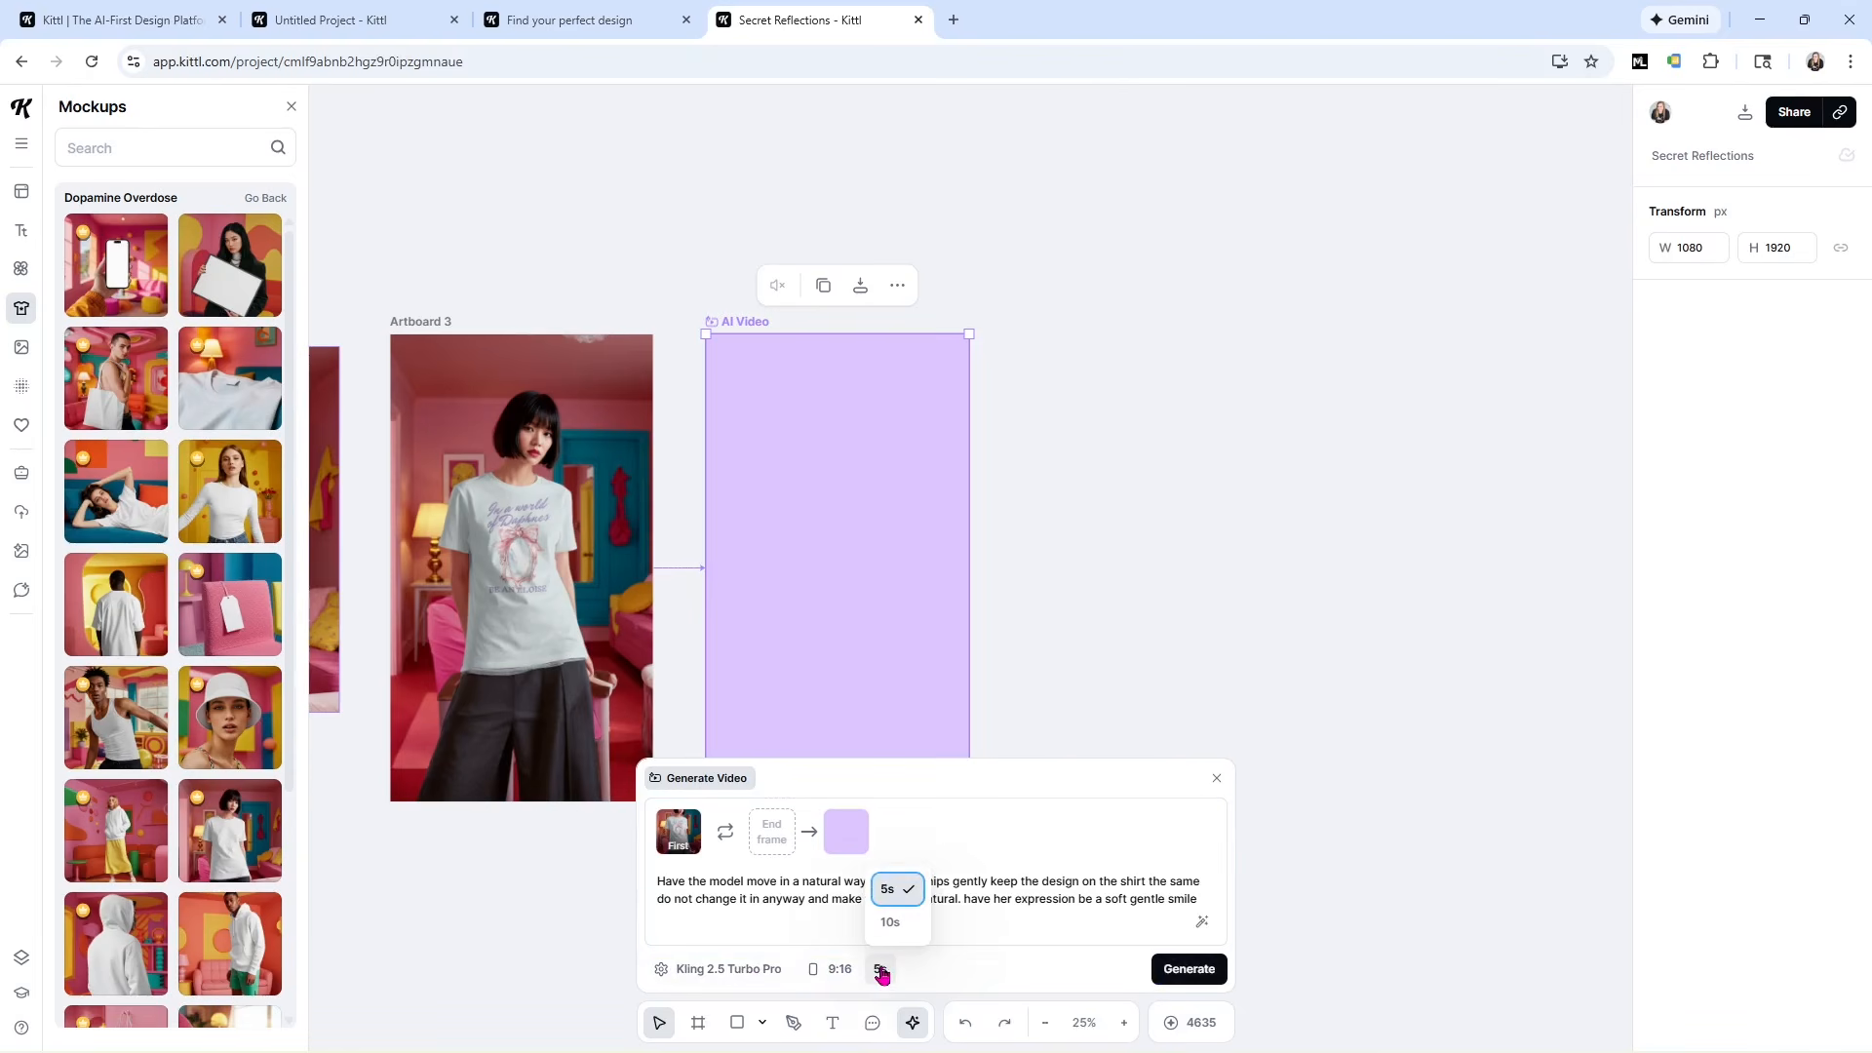
{"action": "left_click", "coordinate": [752, 975]}
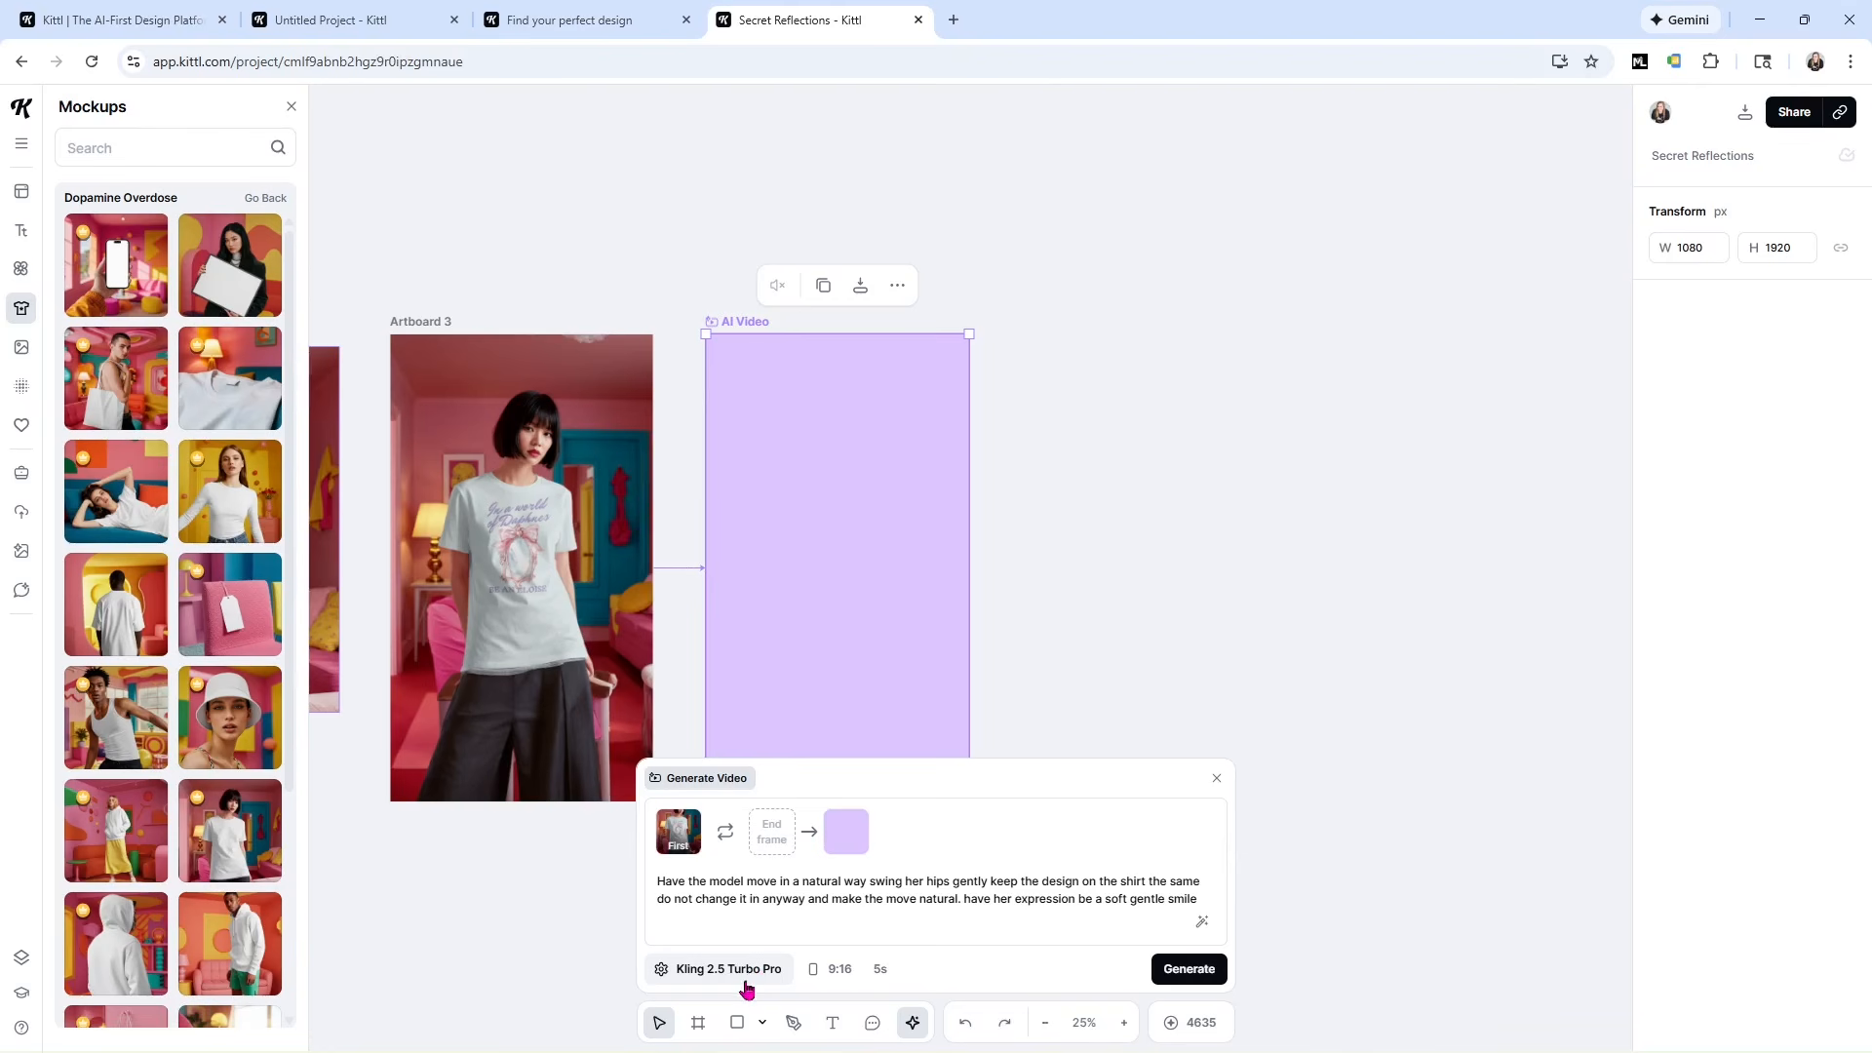
{"action": "left_click", "coordinate": [747, 987]}
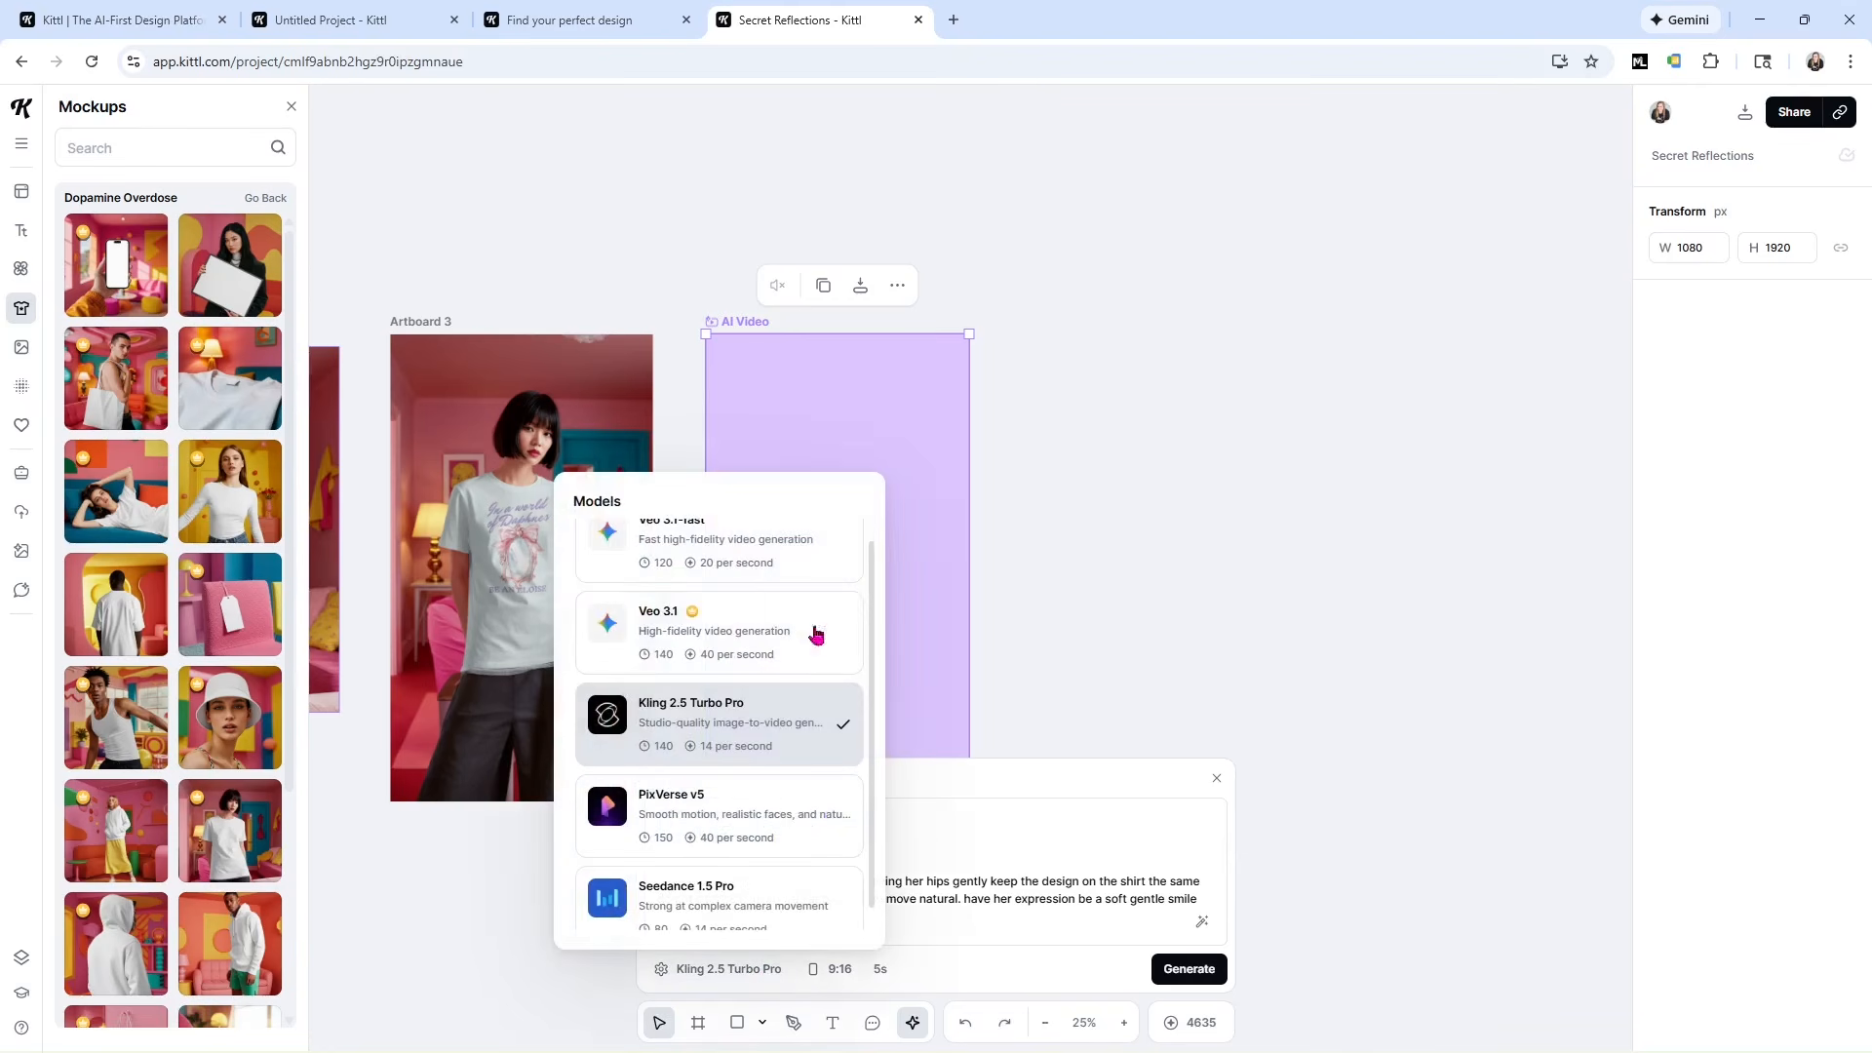
{"action": "scroll", "coordinate": [805, 632], "scroll_direction": "up", "scroll_amount": 1}
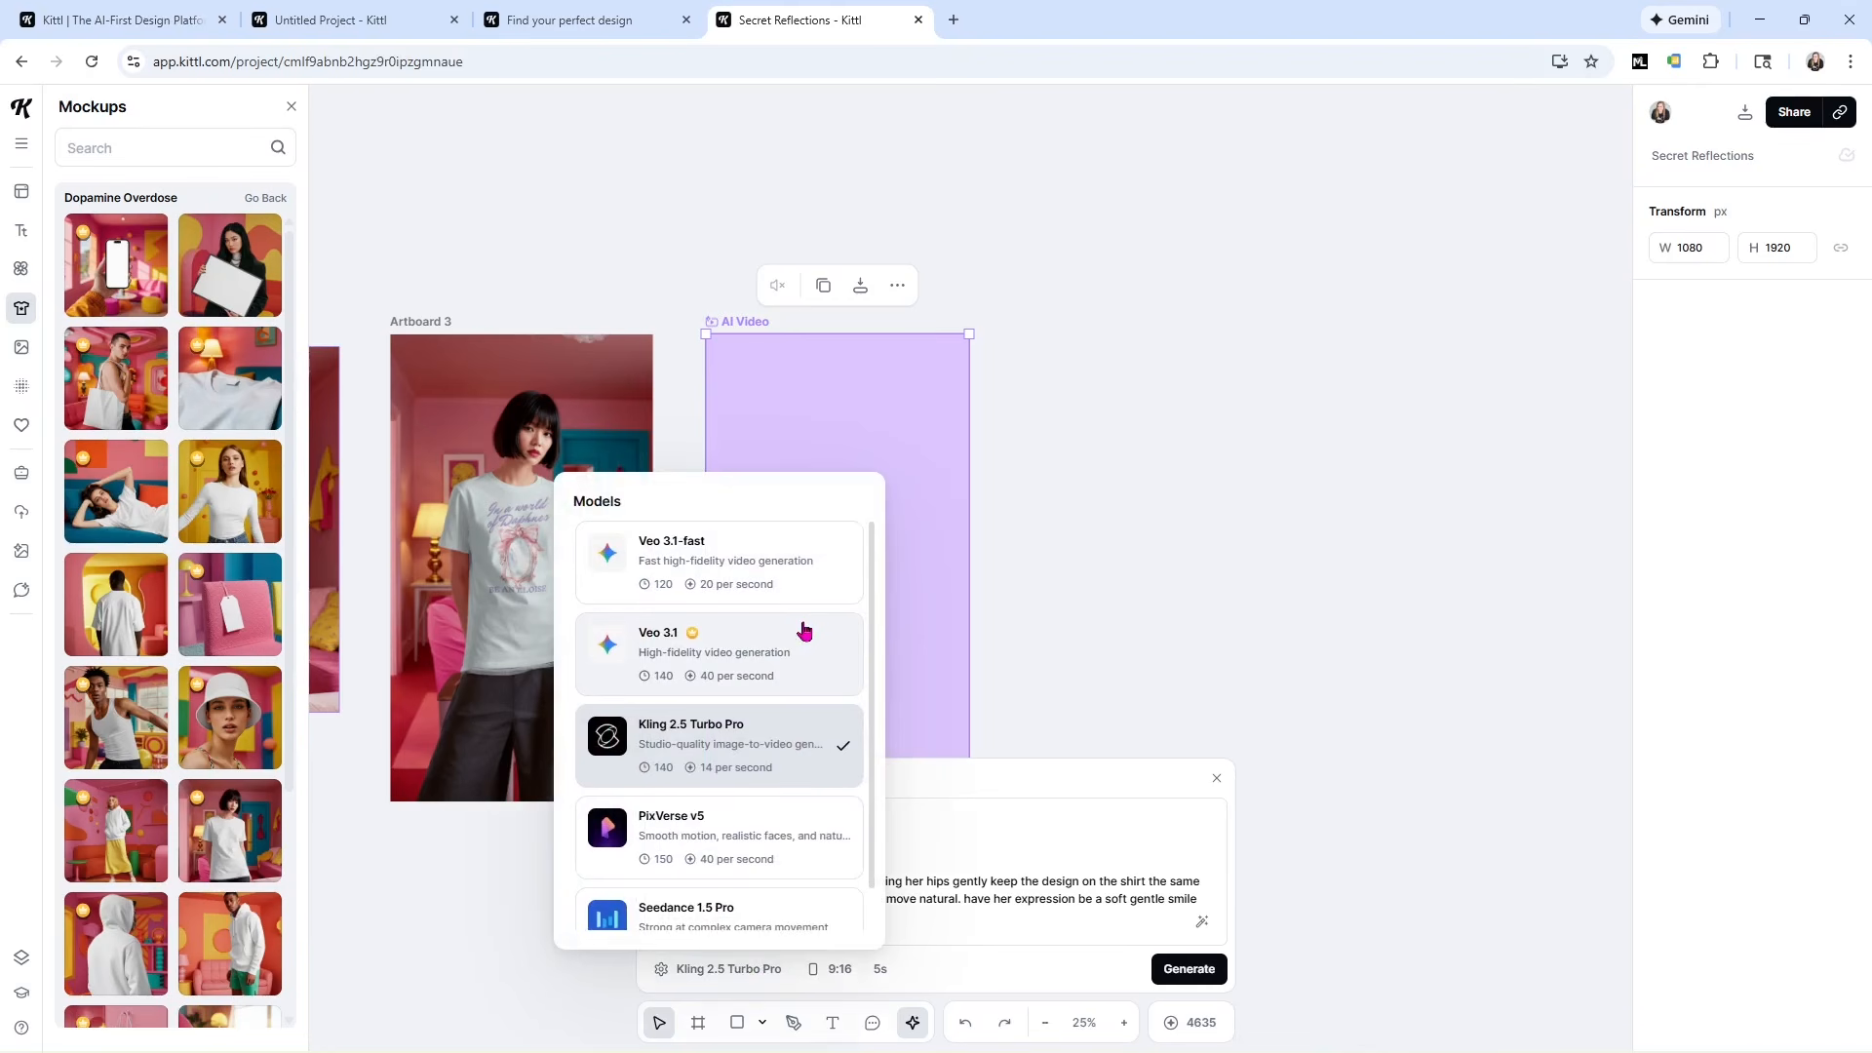
{"action": "scroll", "coordinate": [770, 702], "scroll_direction": "down", "scroll_amount": 2}
{"action": "scroll", "coordinate": [744, 698], "scroll_direction": "up", "scroll_amount": 2}
{"action": "left_click", "coordinate": [753, 668]}
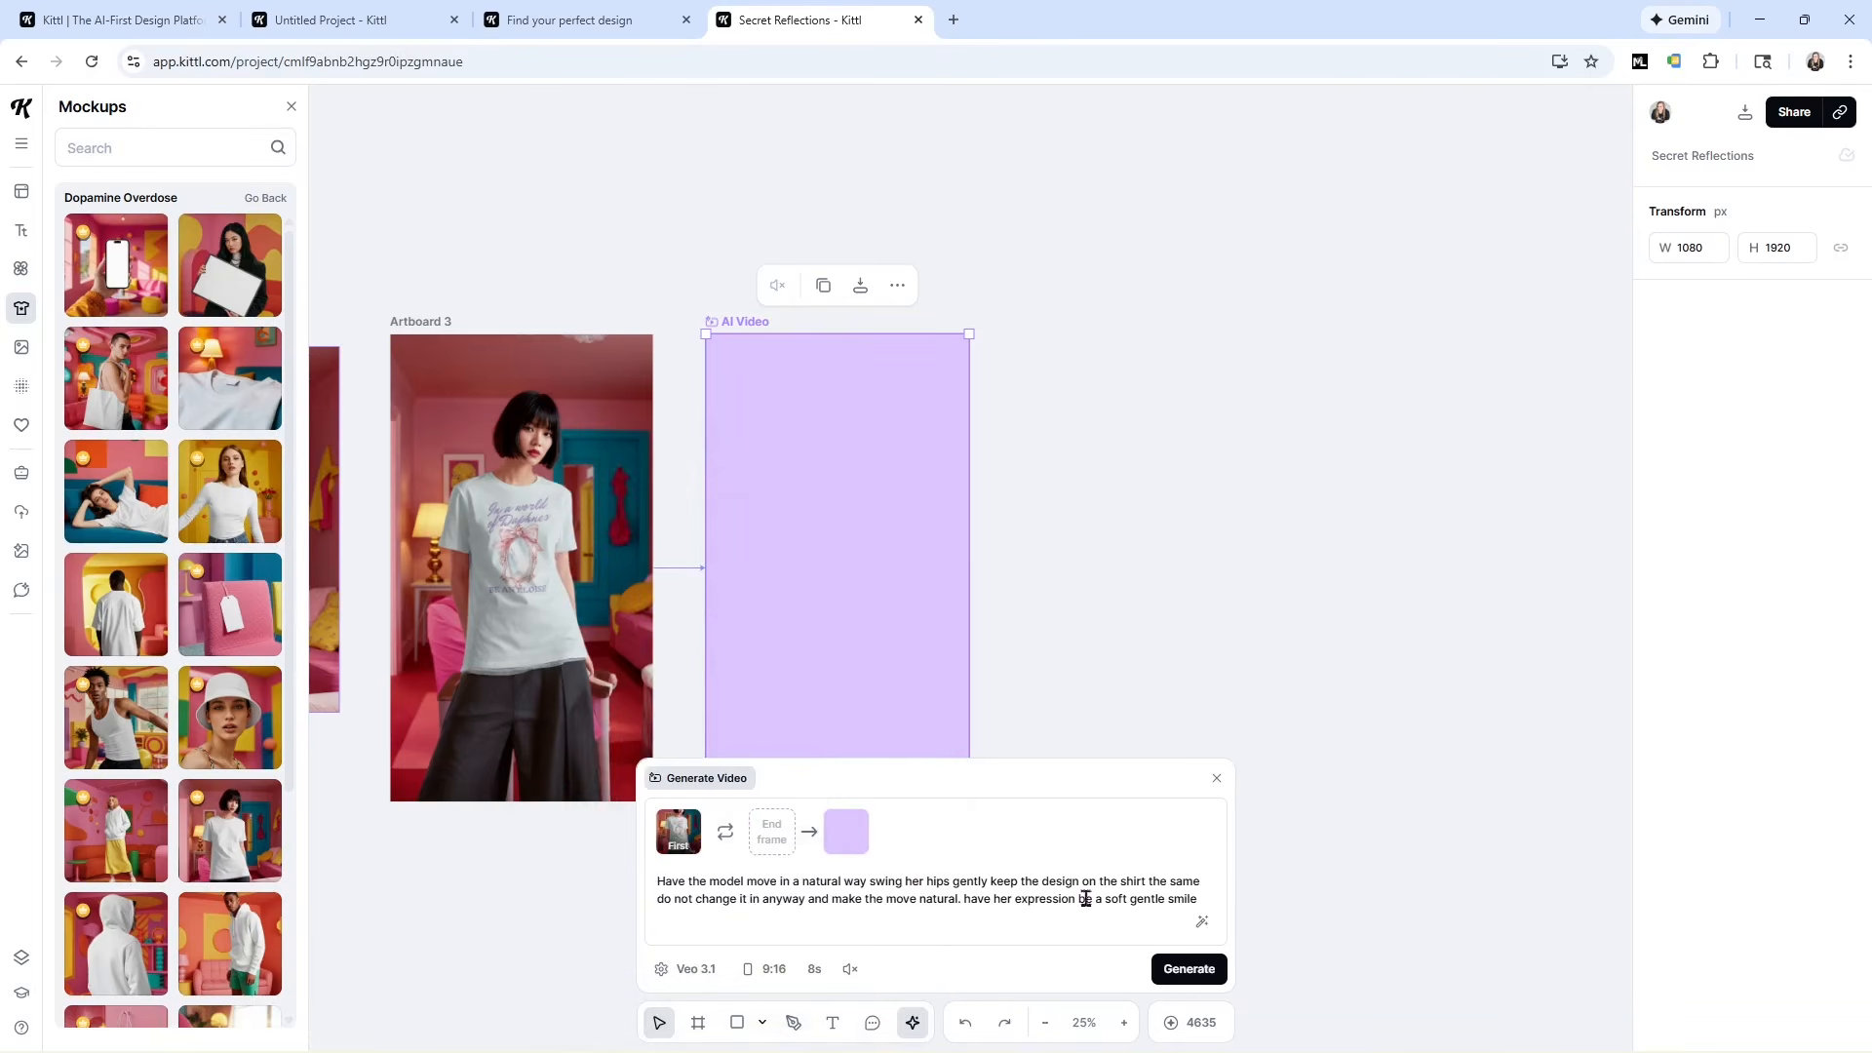
{"action": "left_click", "coordinate": [1188, 970]}
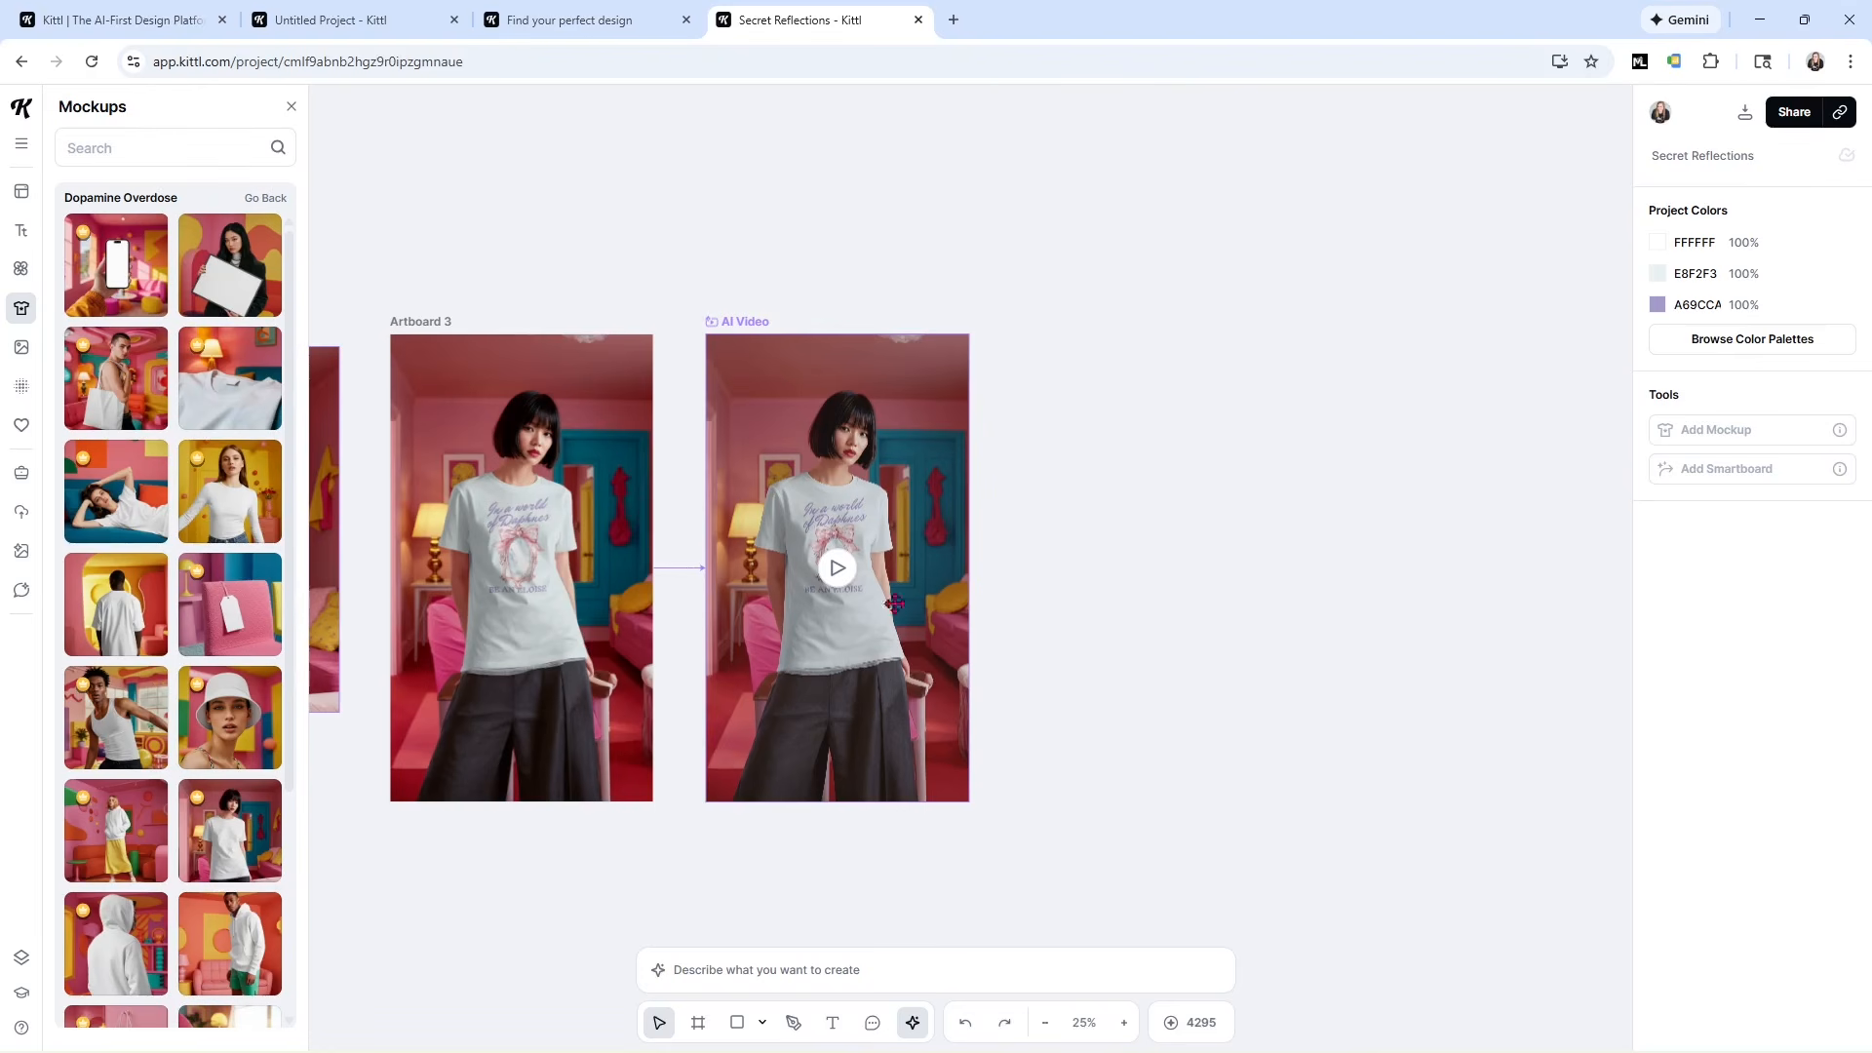
{"action": "left_click", "coordinate": [844, 577]}
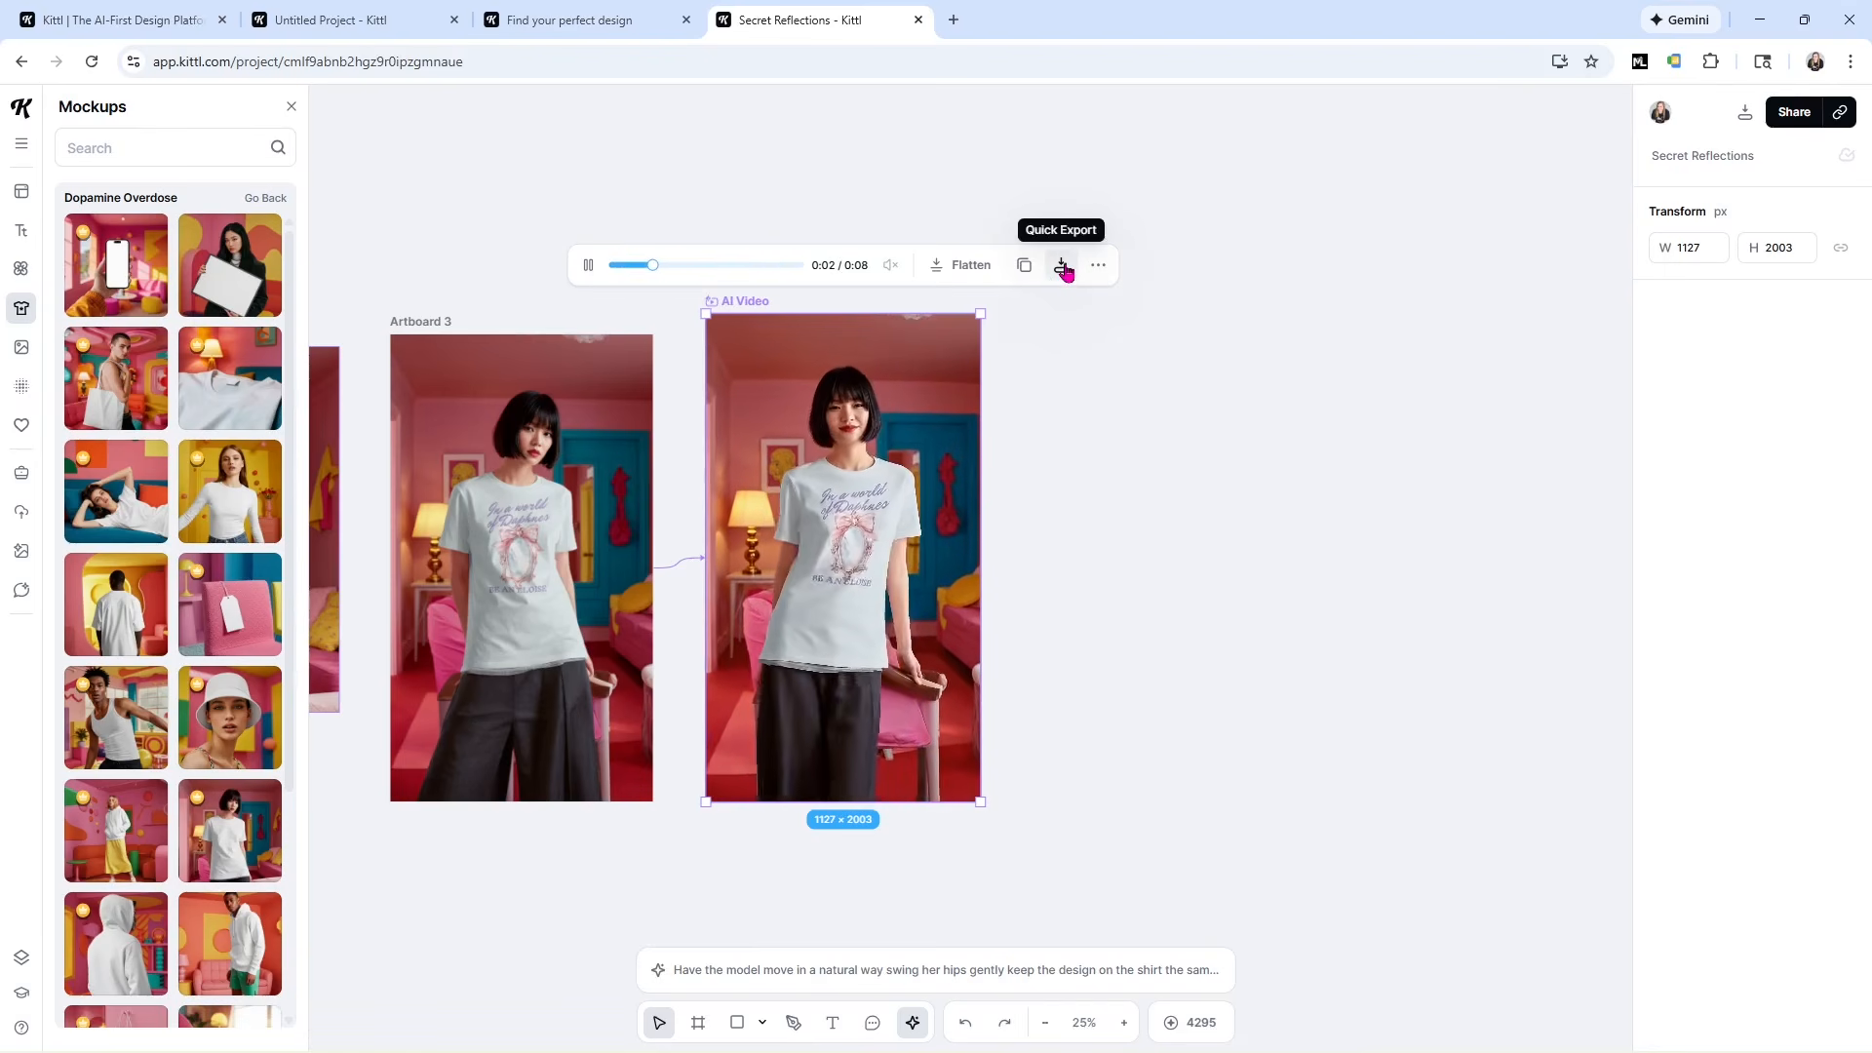
Open the download settings for the AI Video artboard and set the file format to MP4.
{"action": "left_click", "coordinate": [1744, 116]}
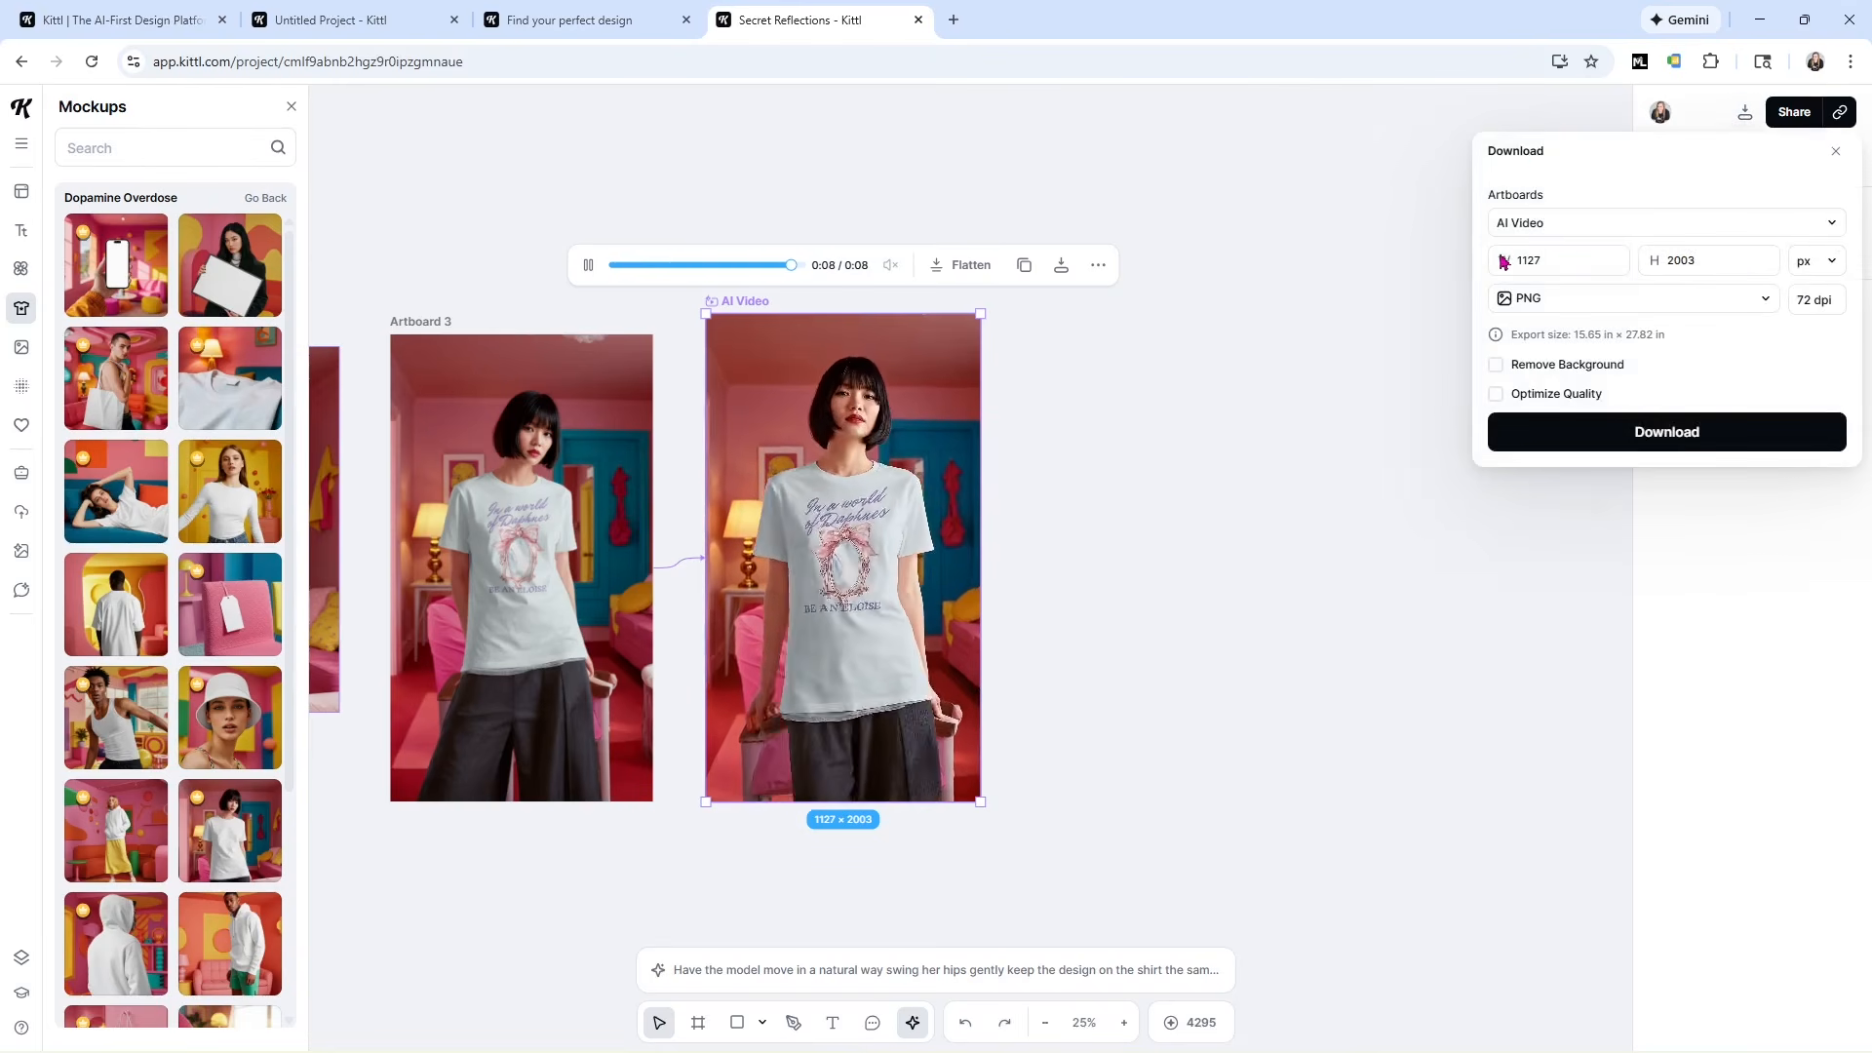
{"action": "left_click", "coordinate": [1764, 299]}
{"action": "left_click", "coordinate": [1535, 472]}
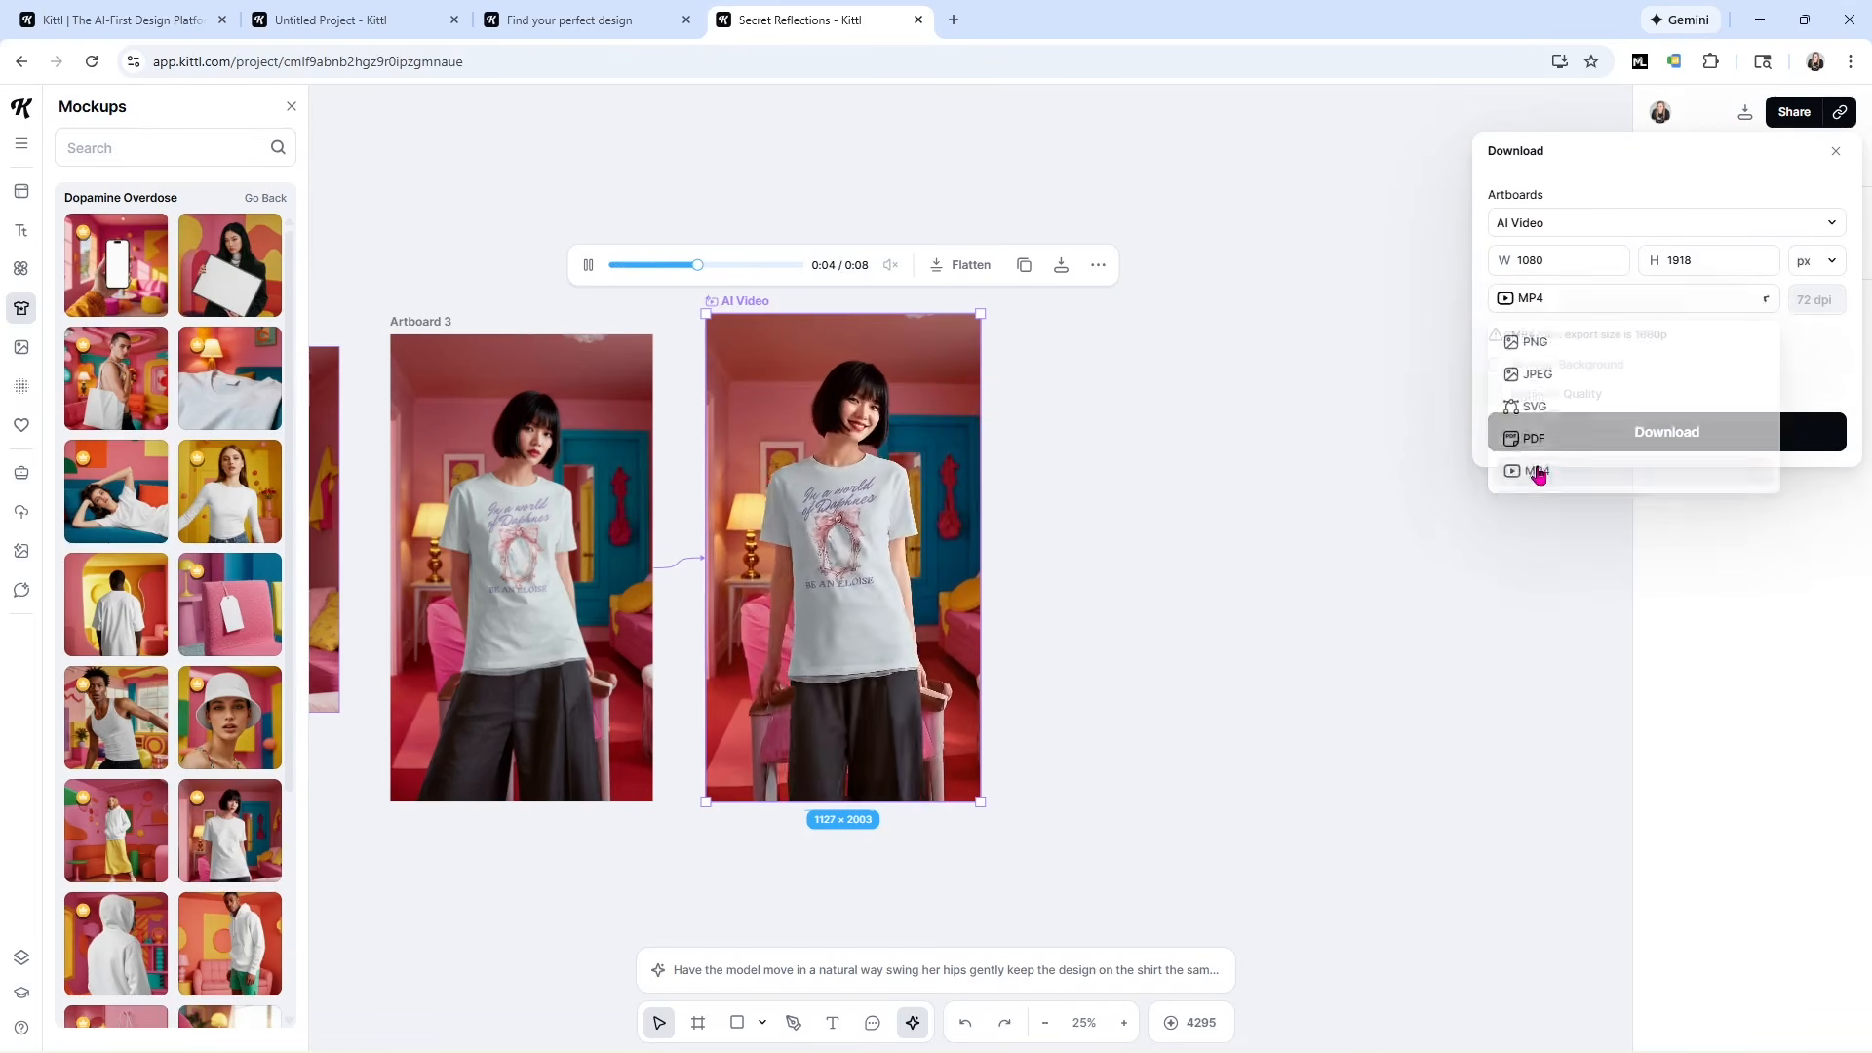
Include the Mockup and Secret Reflections artboards in the download along with the AI Video.
{"action": "left_click", "coordinate": [1698, 222]}
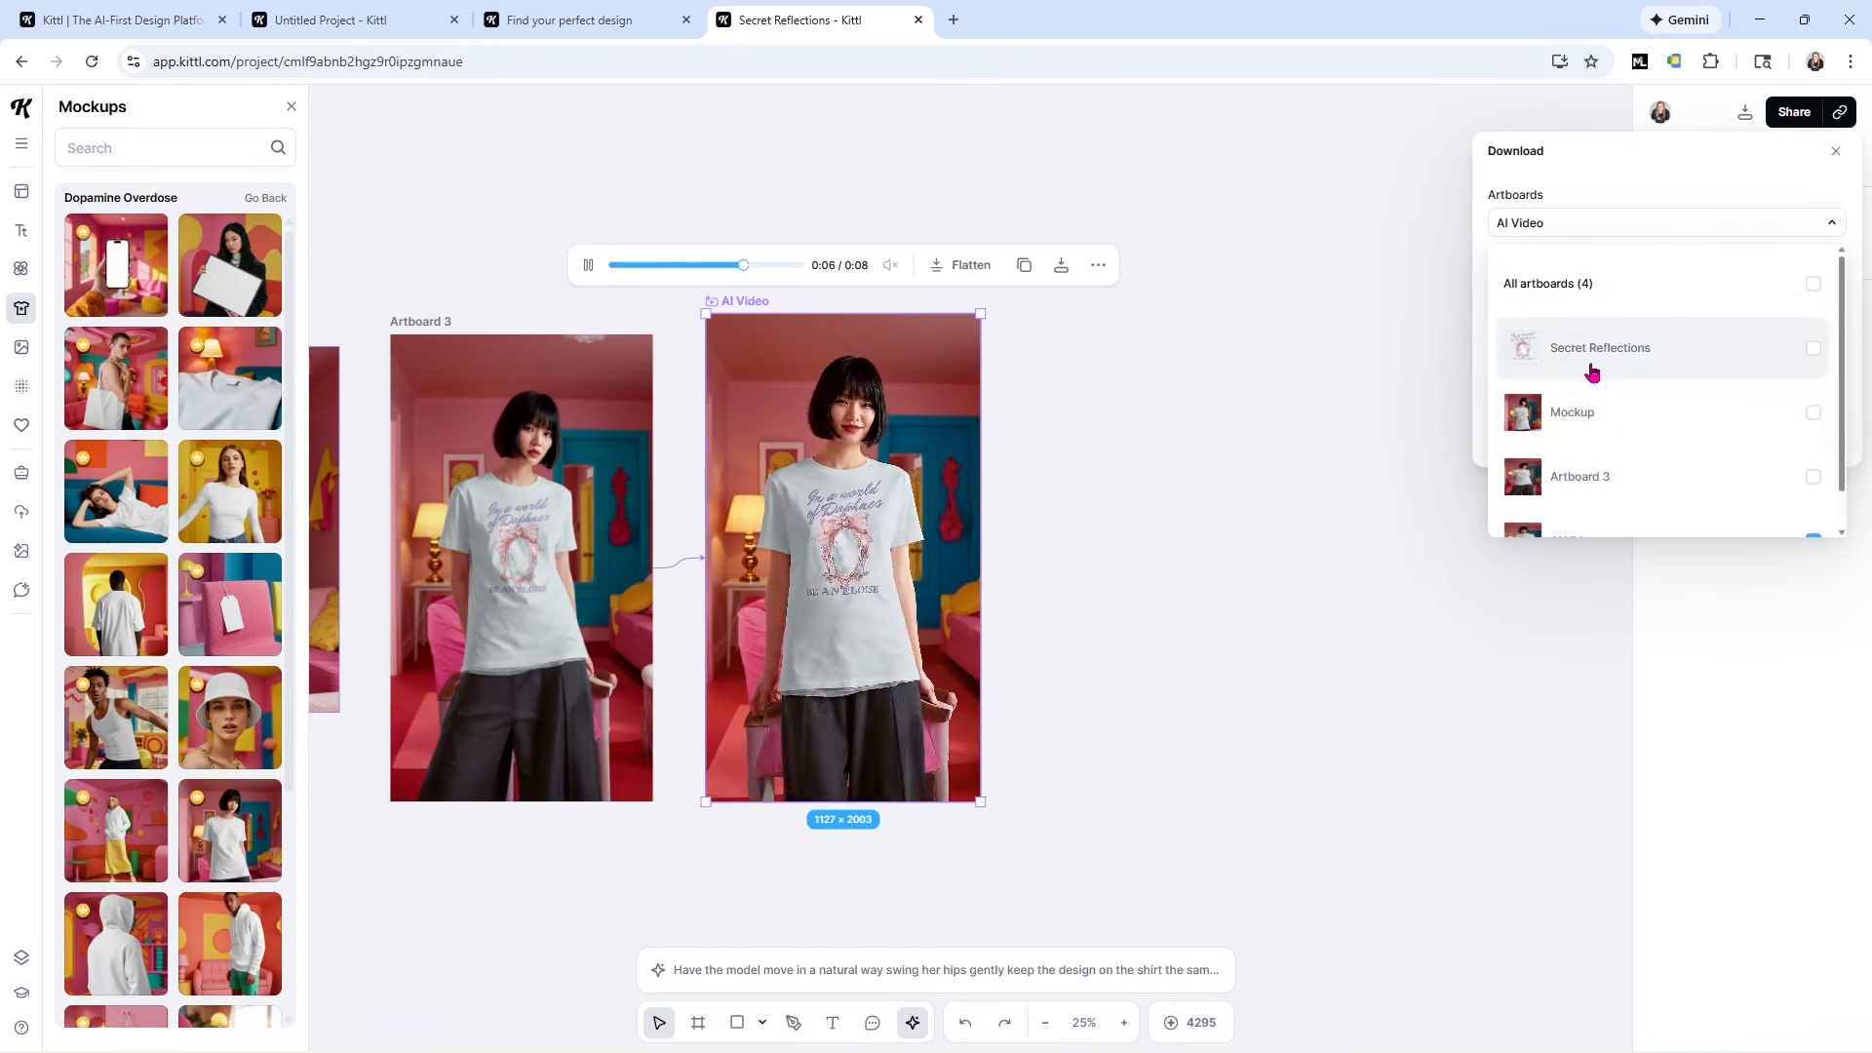
{"action": "scroll", "coordinate": [1657, 495], "scroll_direction": "down", "scroll_amount": 1}
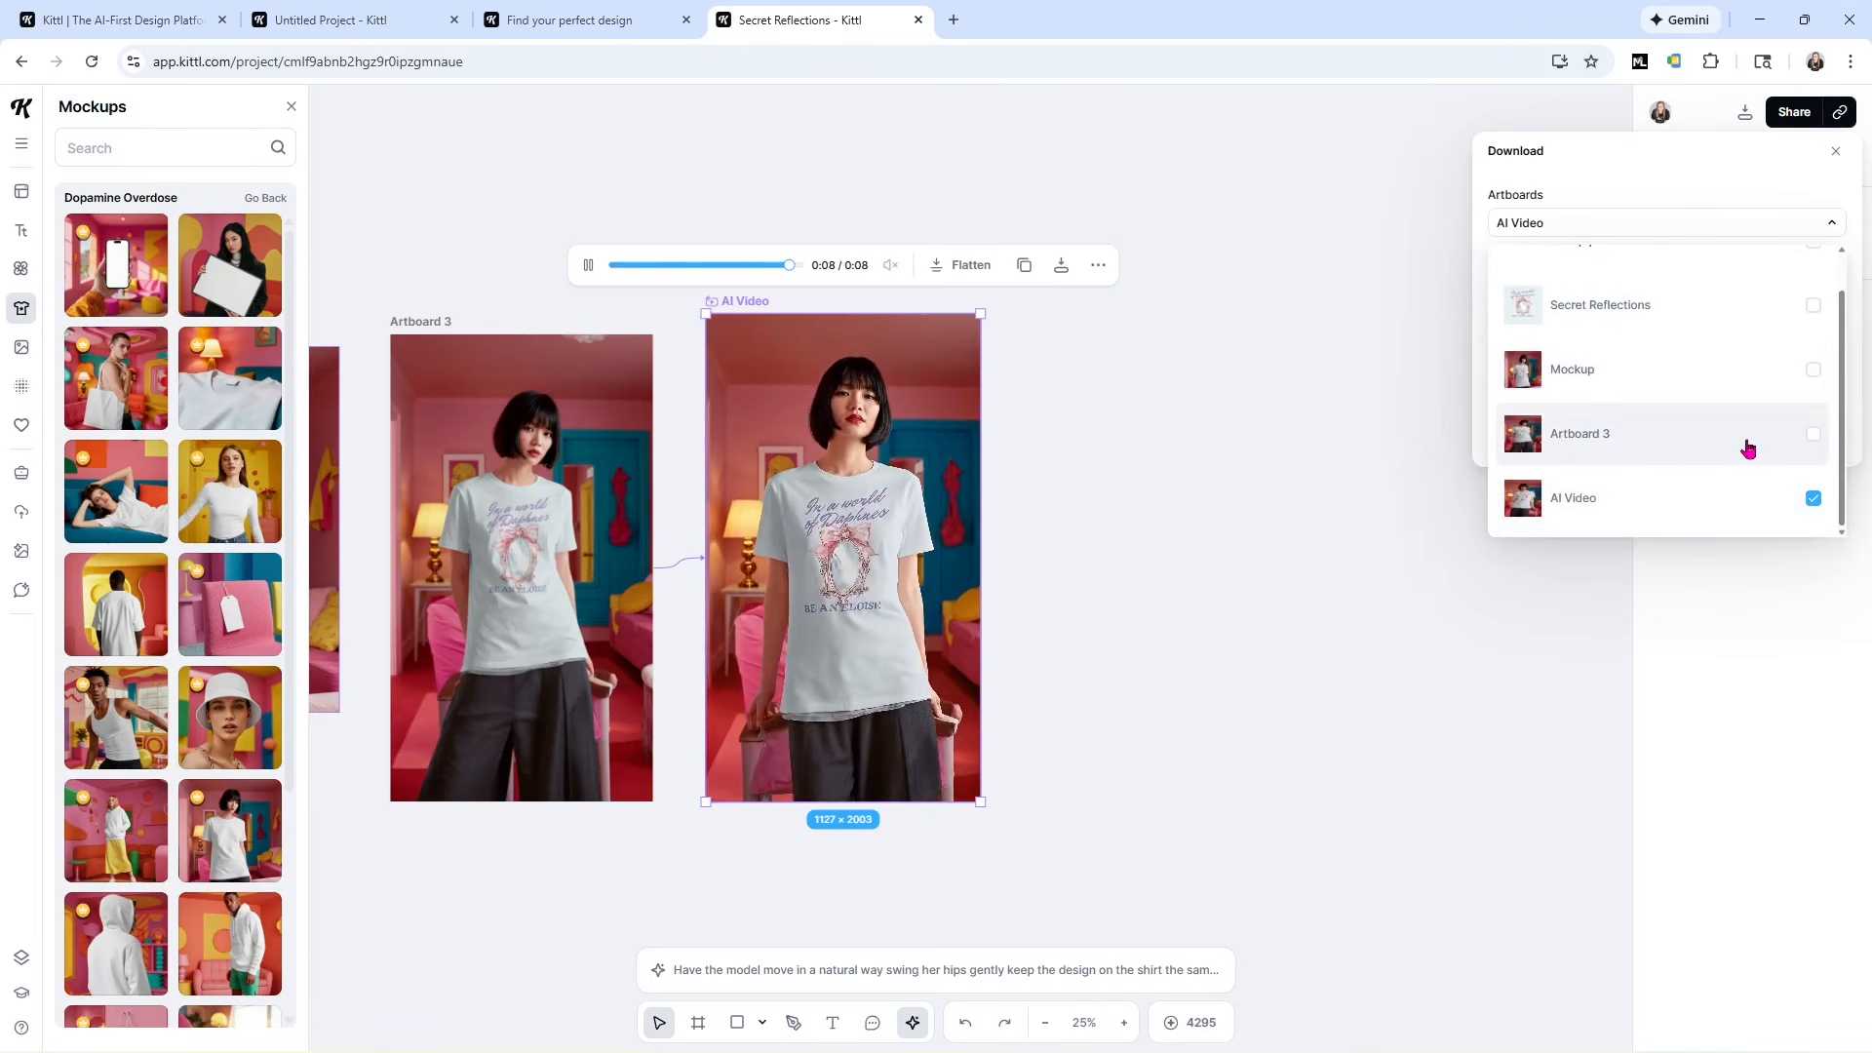
{"action": "left_click", "coordinate": [1806, 370]}
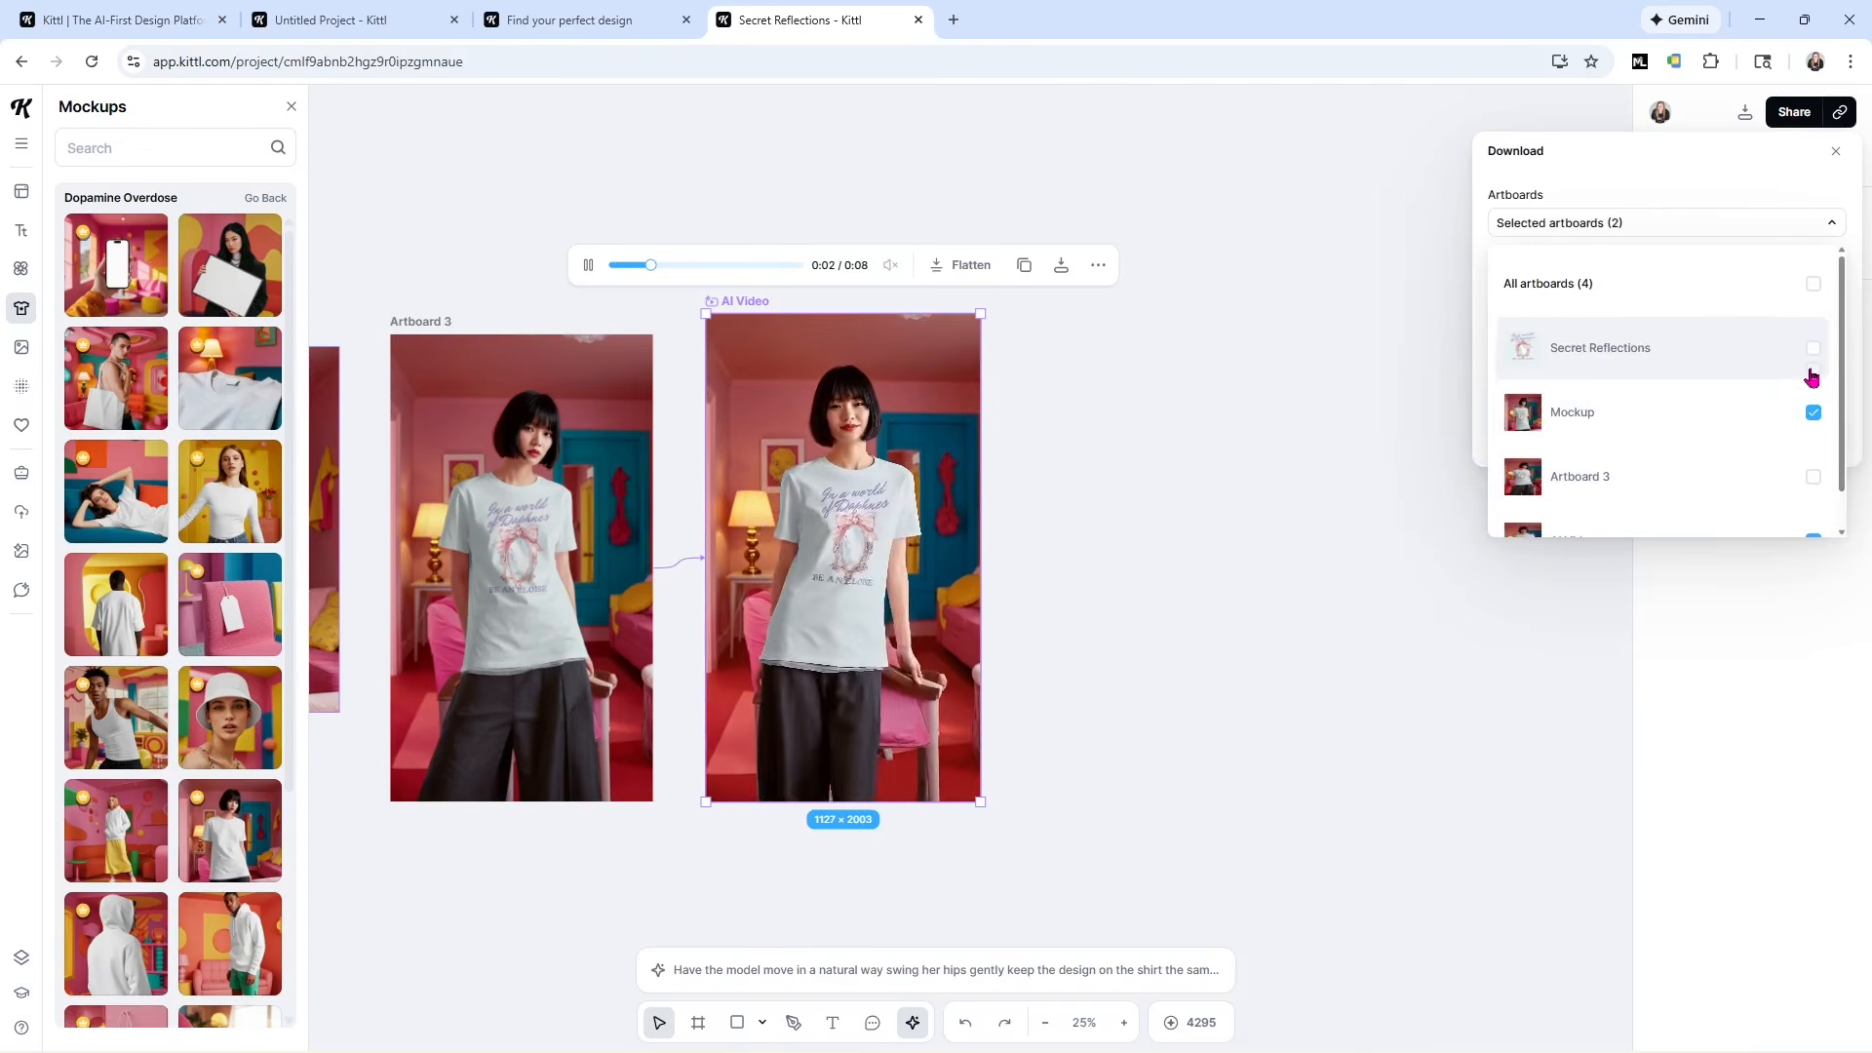
{"action": "left_click", "coordinate": [1811, 353]}
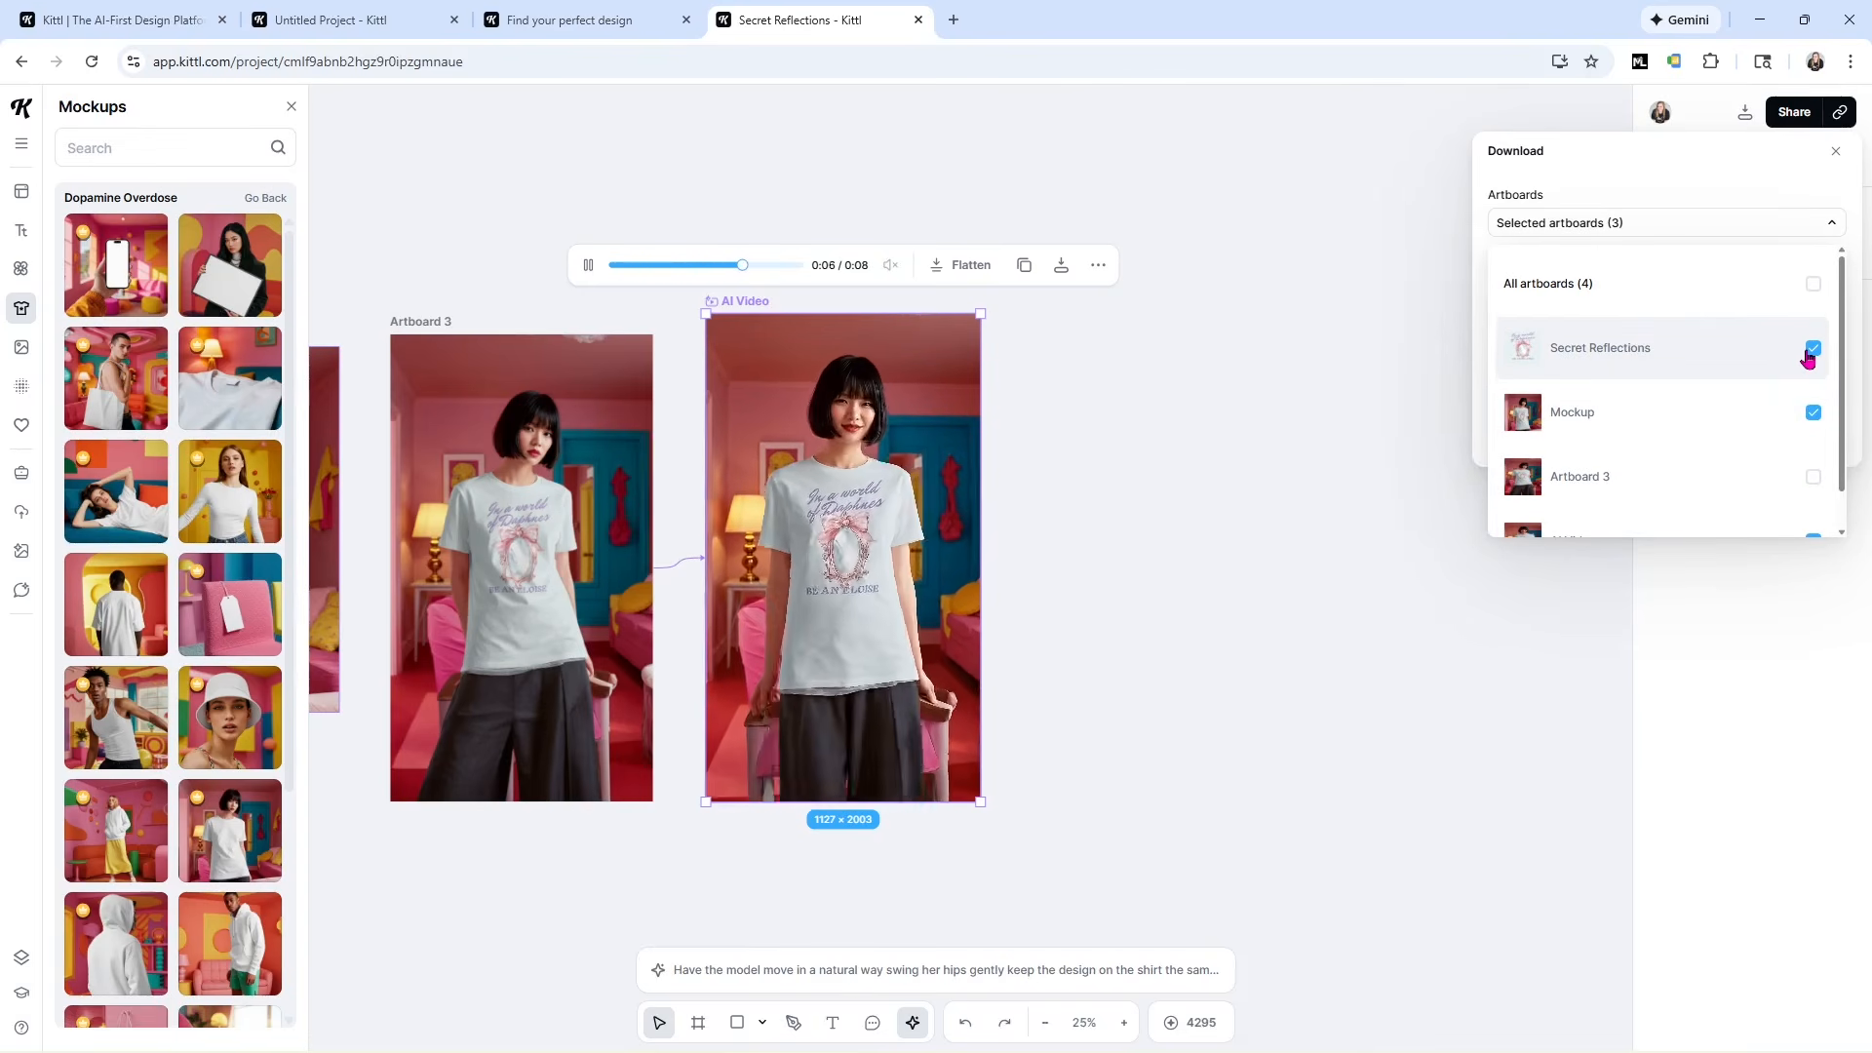
{"action": "scroll", "coordinate": [1760, 376], "scroll_direction": "down", "scroll_amount": 1}
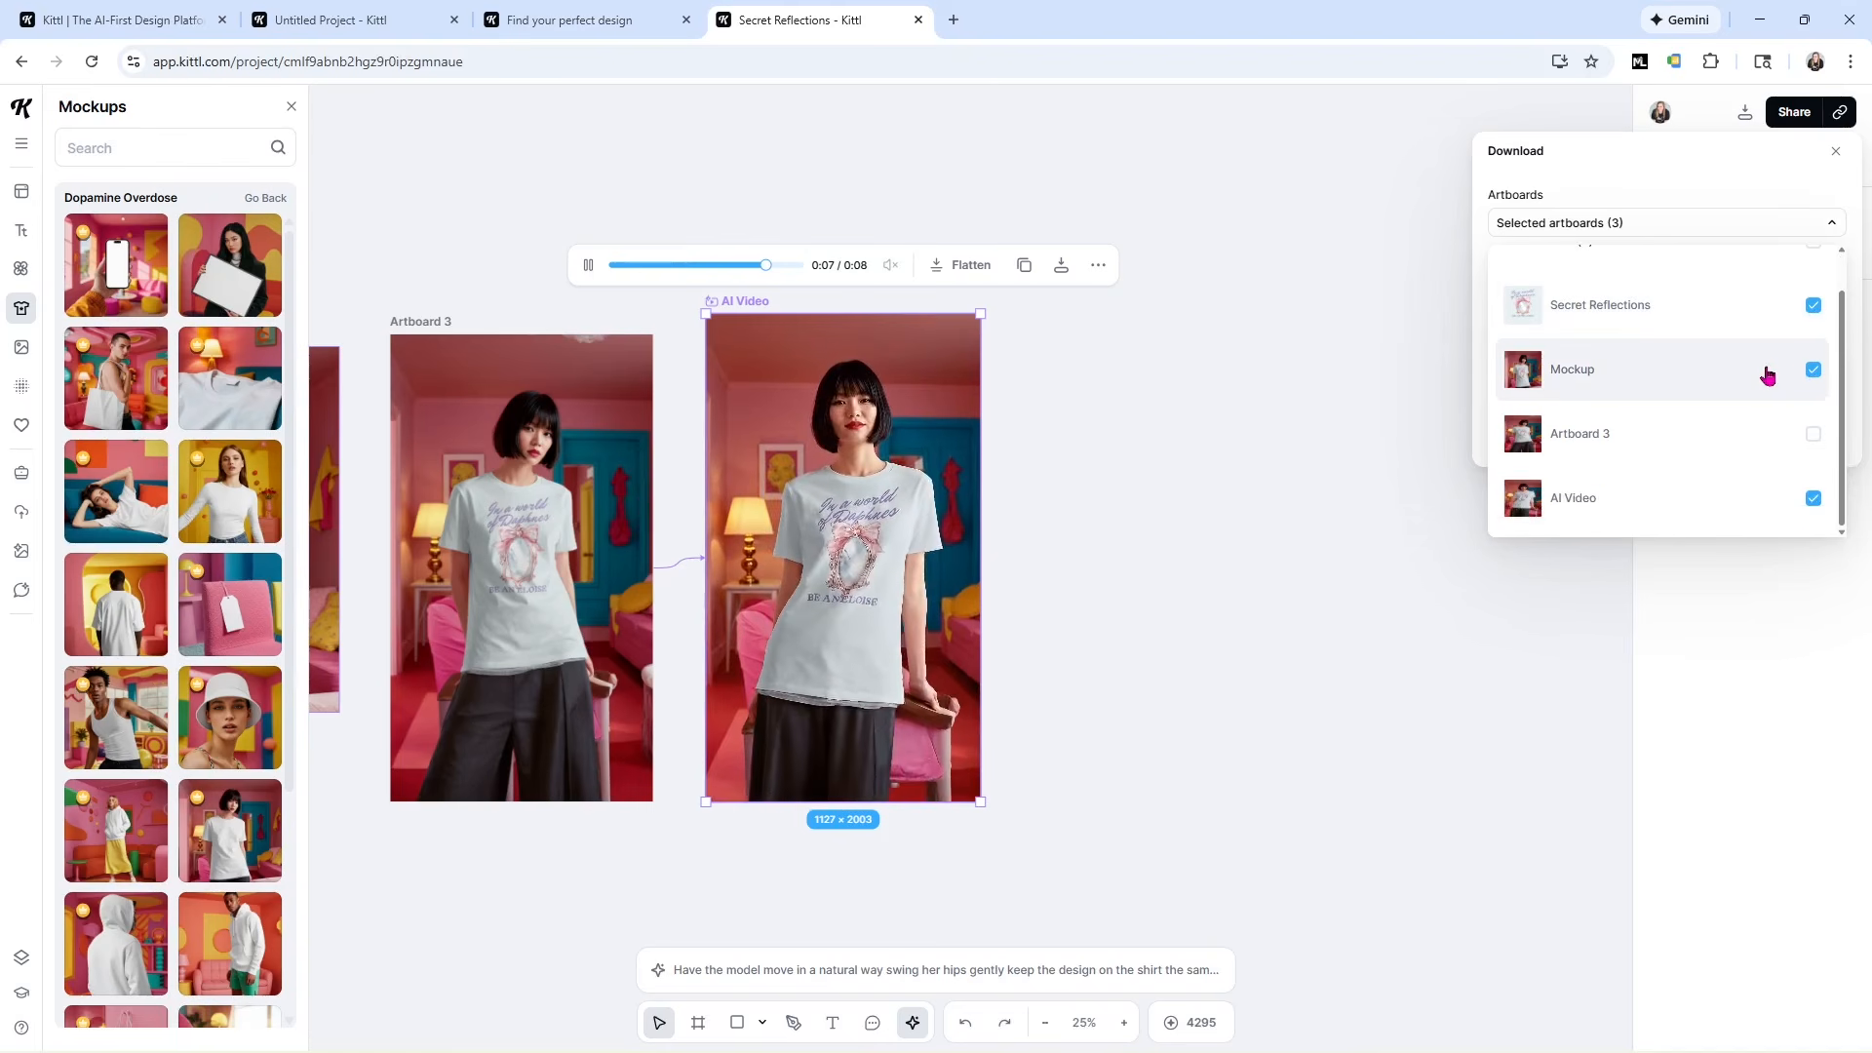
{"action": "left_click", "coordinate": [1724, 222]}
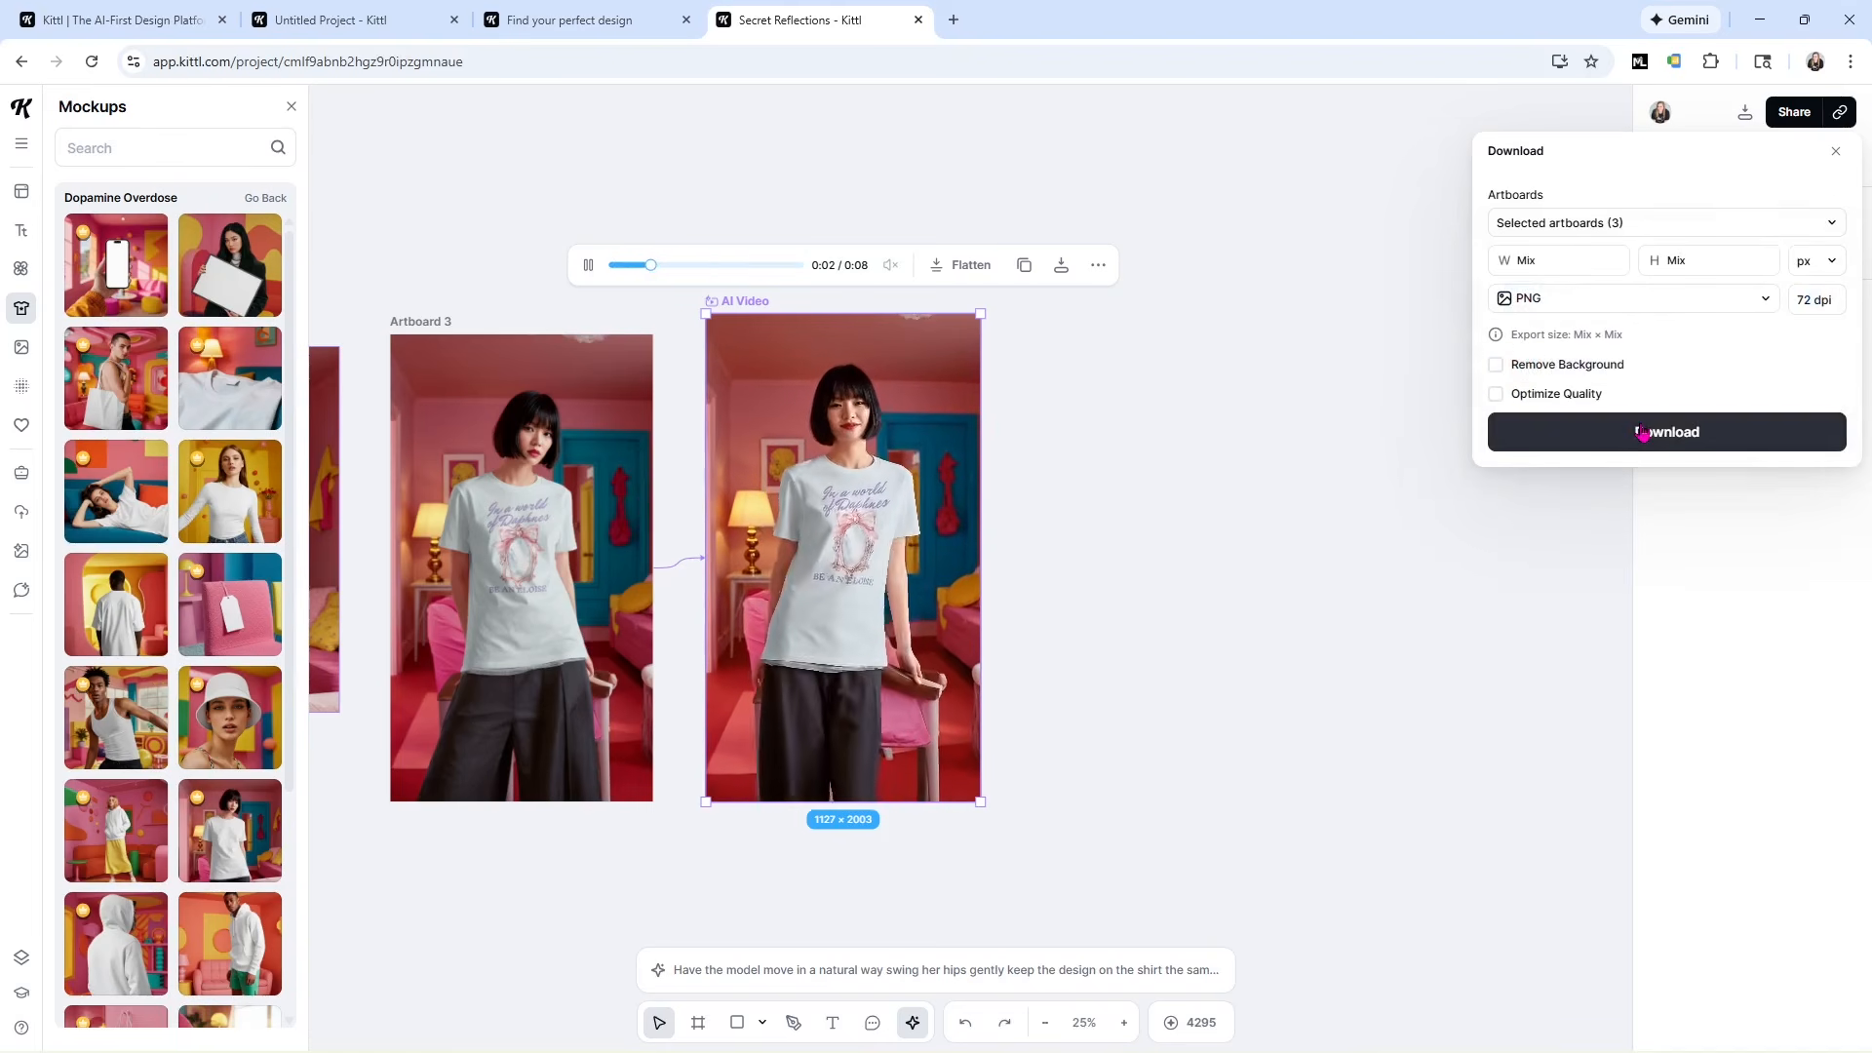
Download the selected artboards as PNG files in a zipped folder named Secret Reflections, saved in the kittl folder under YouTube.
{"action": "left_click", "coordinate": [1643, 432]}
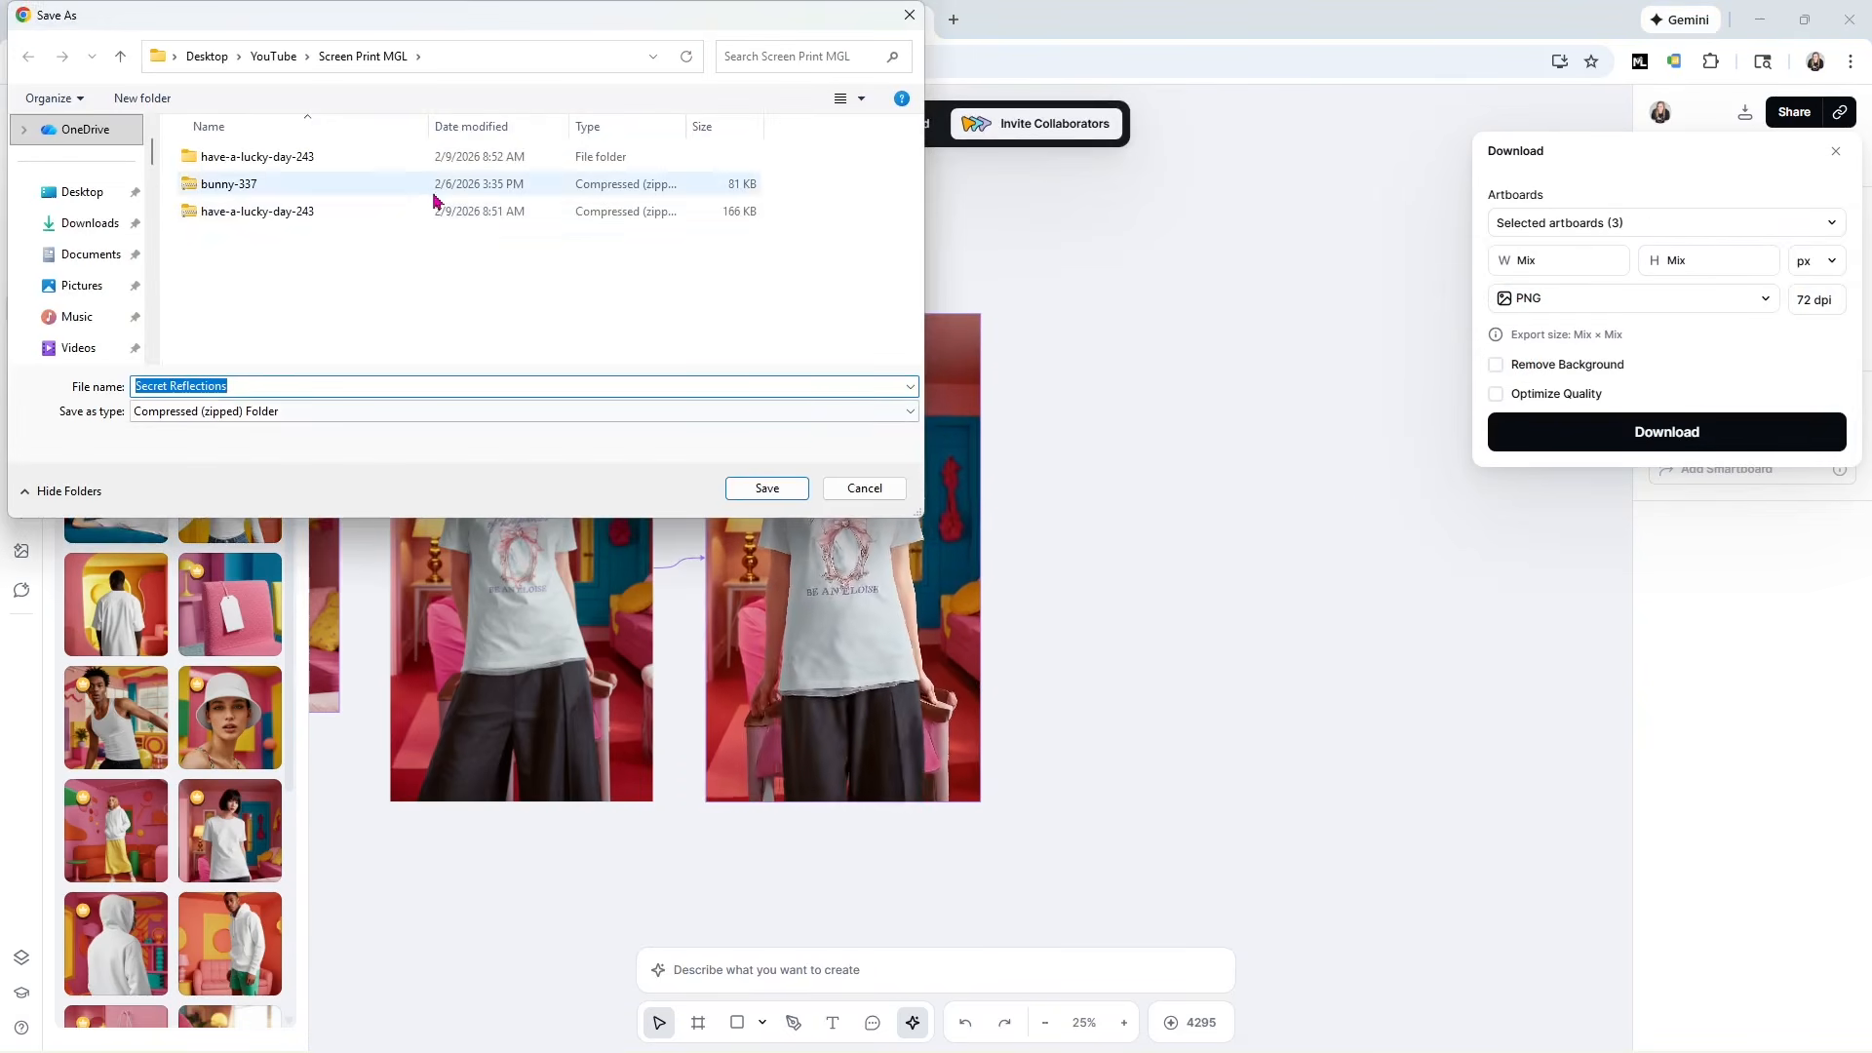
{"action": "left_click", "coordinate": [268, 57]}
{"action": "double_click", "coordinate": [354, 284]}
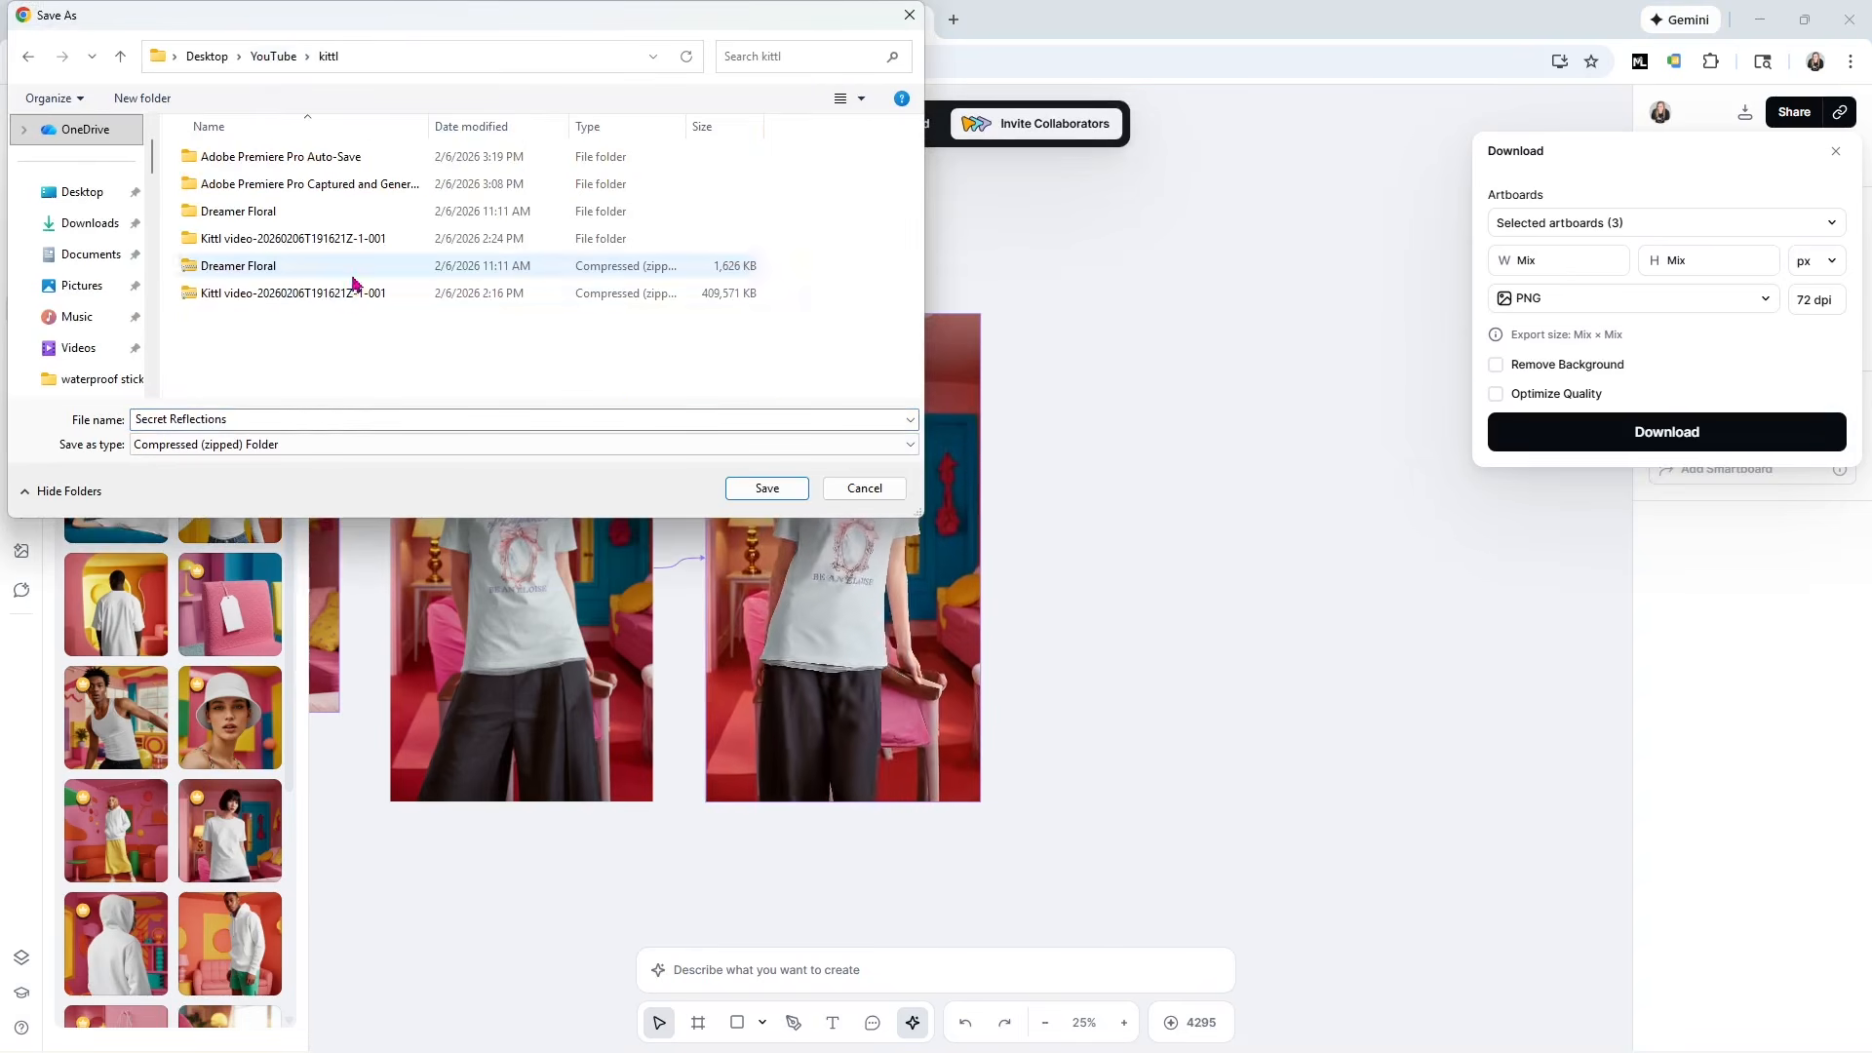
{"action": "left_click", "coordinate": [796, 490]}
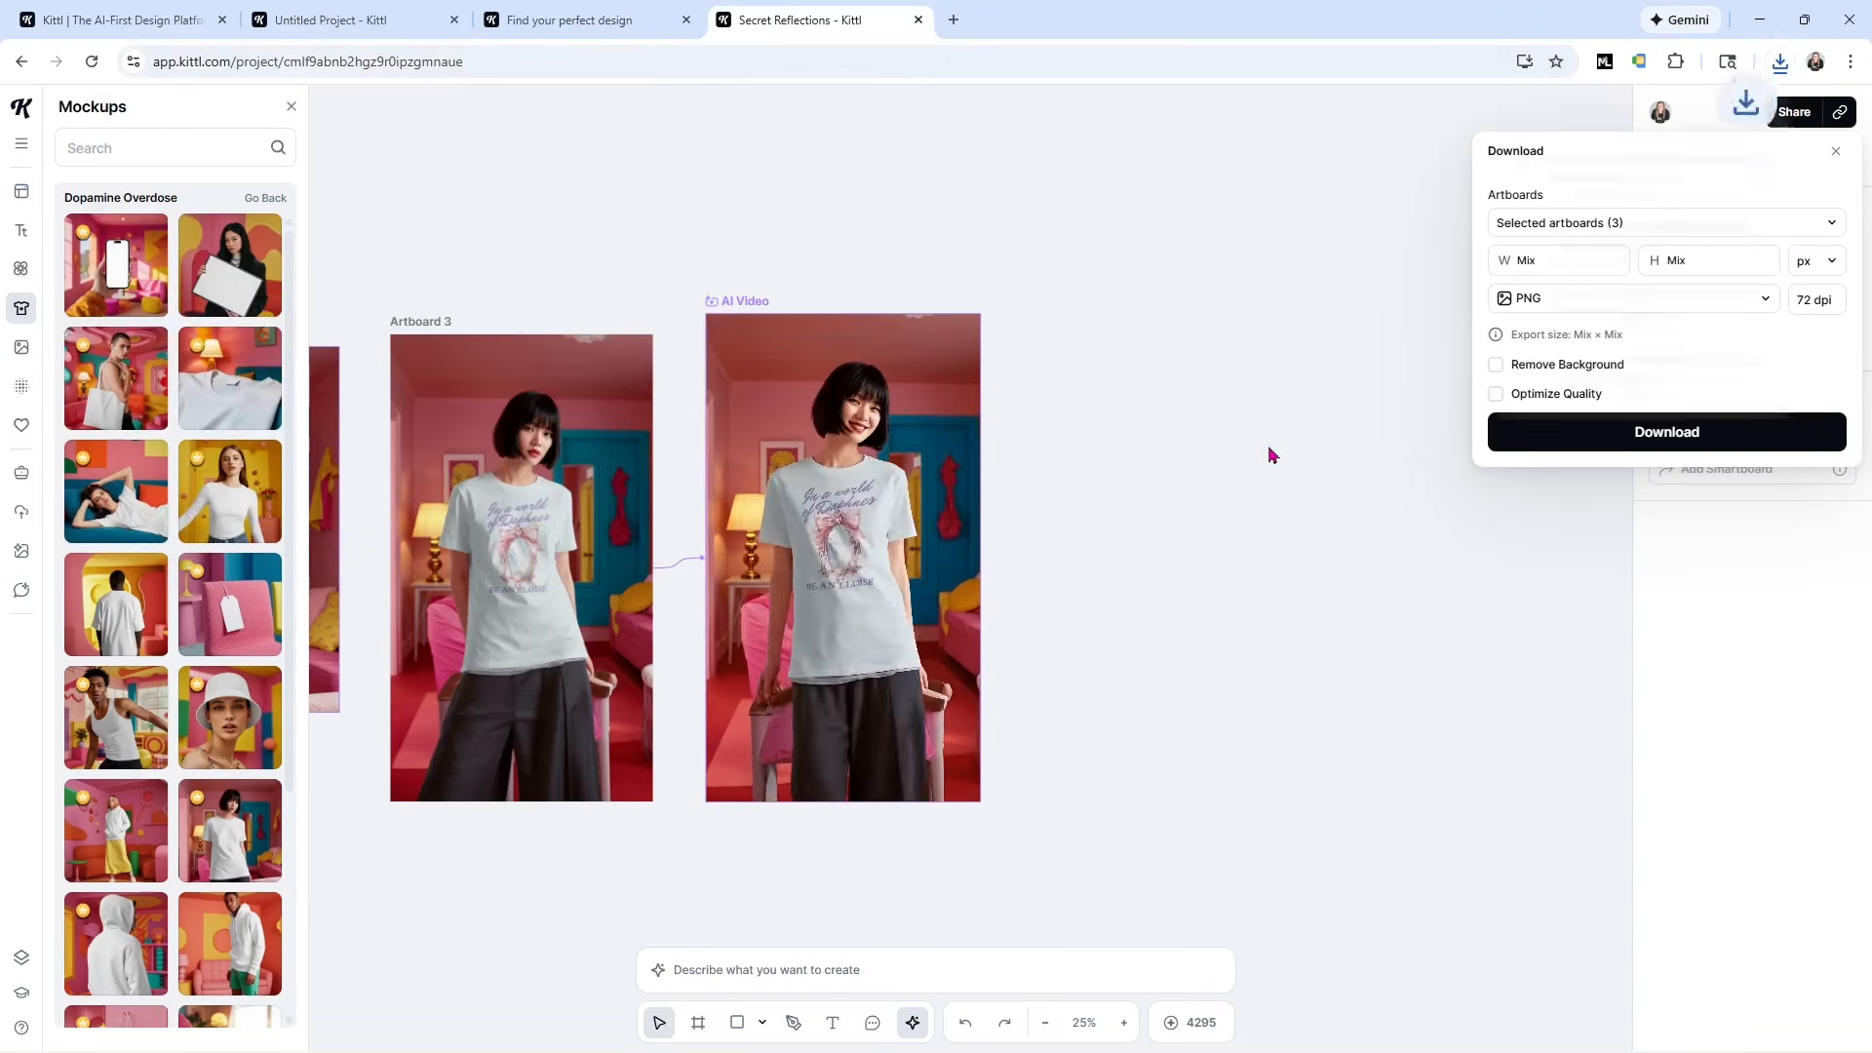
Extract the downloaded Secret Reflections zip into a Secret Reflections folder within kittl and select the AI Video image there.
{"action": "left_click", "coordinate": [1657, 112]}
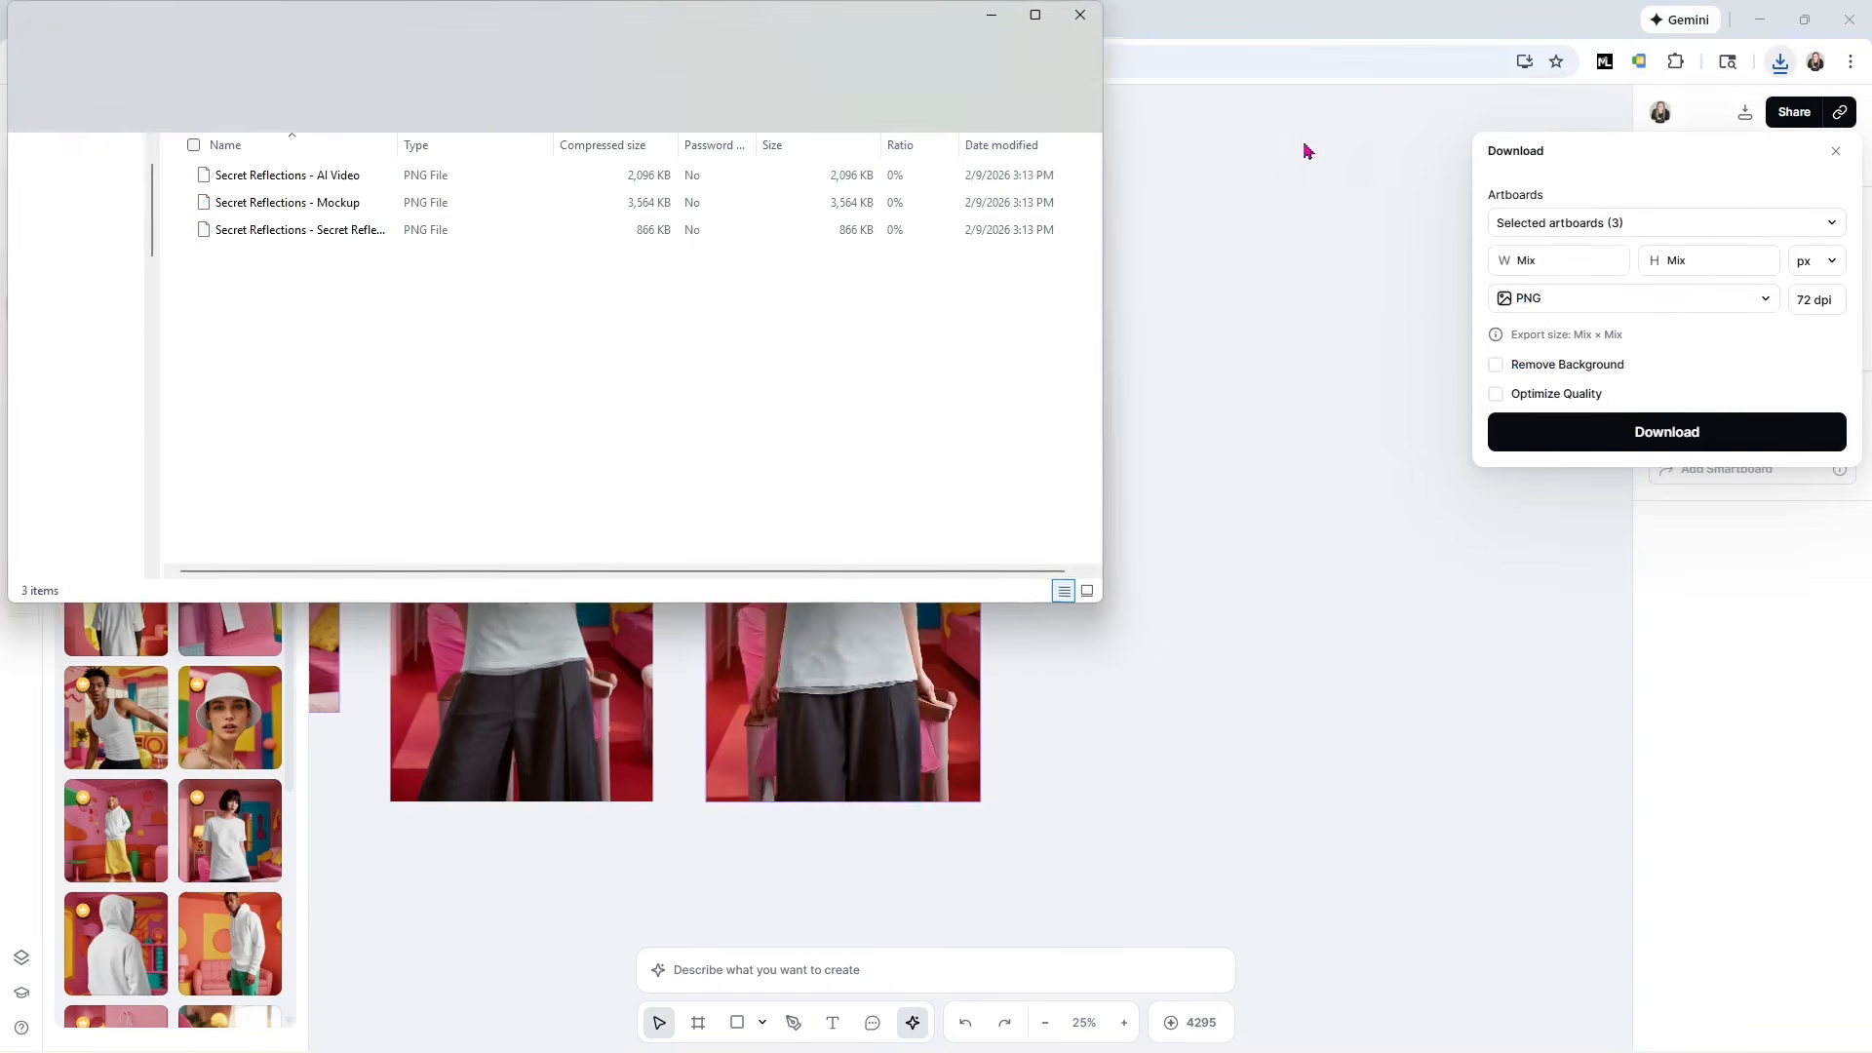
{"action": "left_click", "coordinate": [614, 110]}
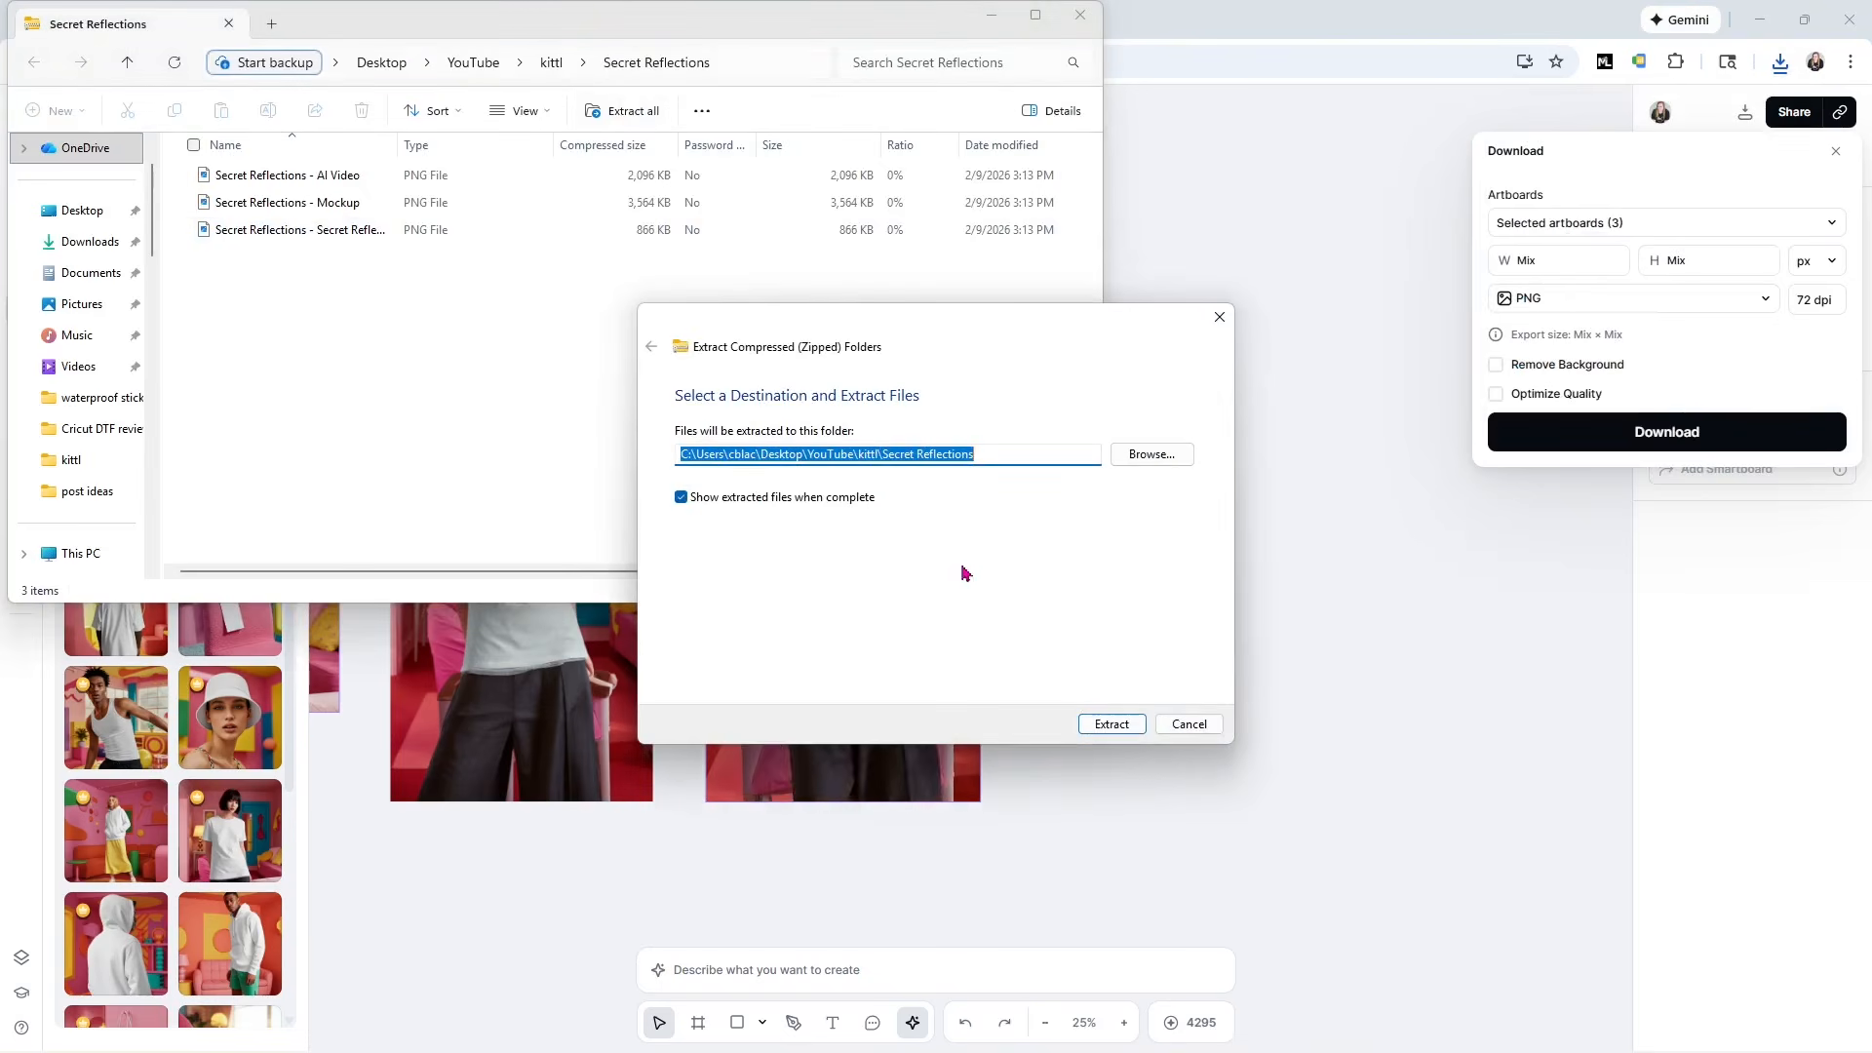
{"action": "left_click", "coordinate": [1110, 723]}
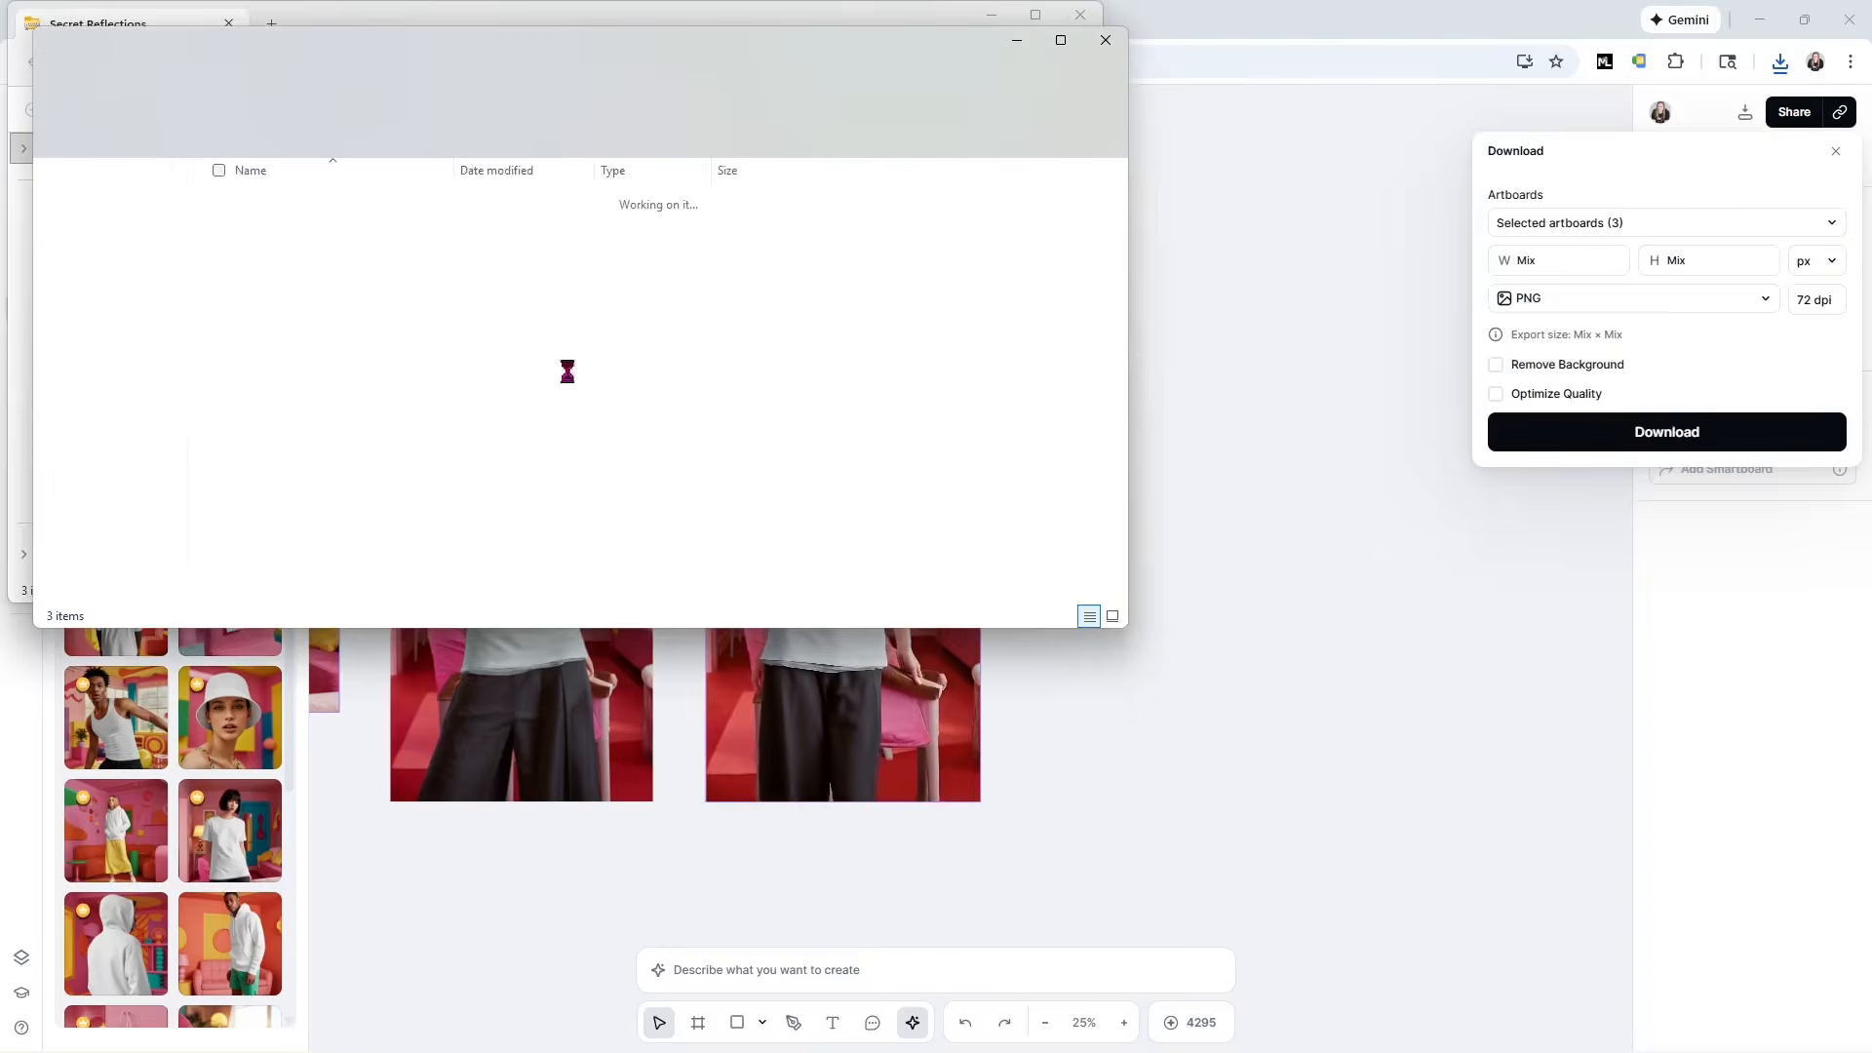
{"action": "left_click", "coordinate": [247, 234]}
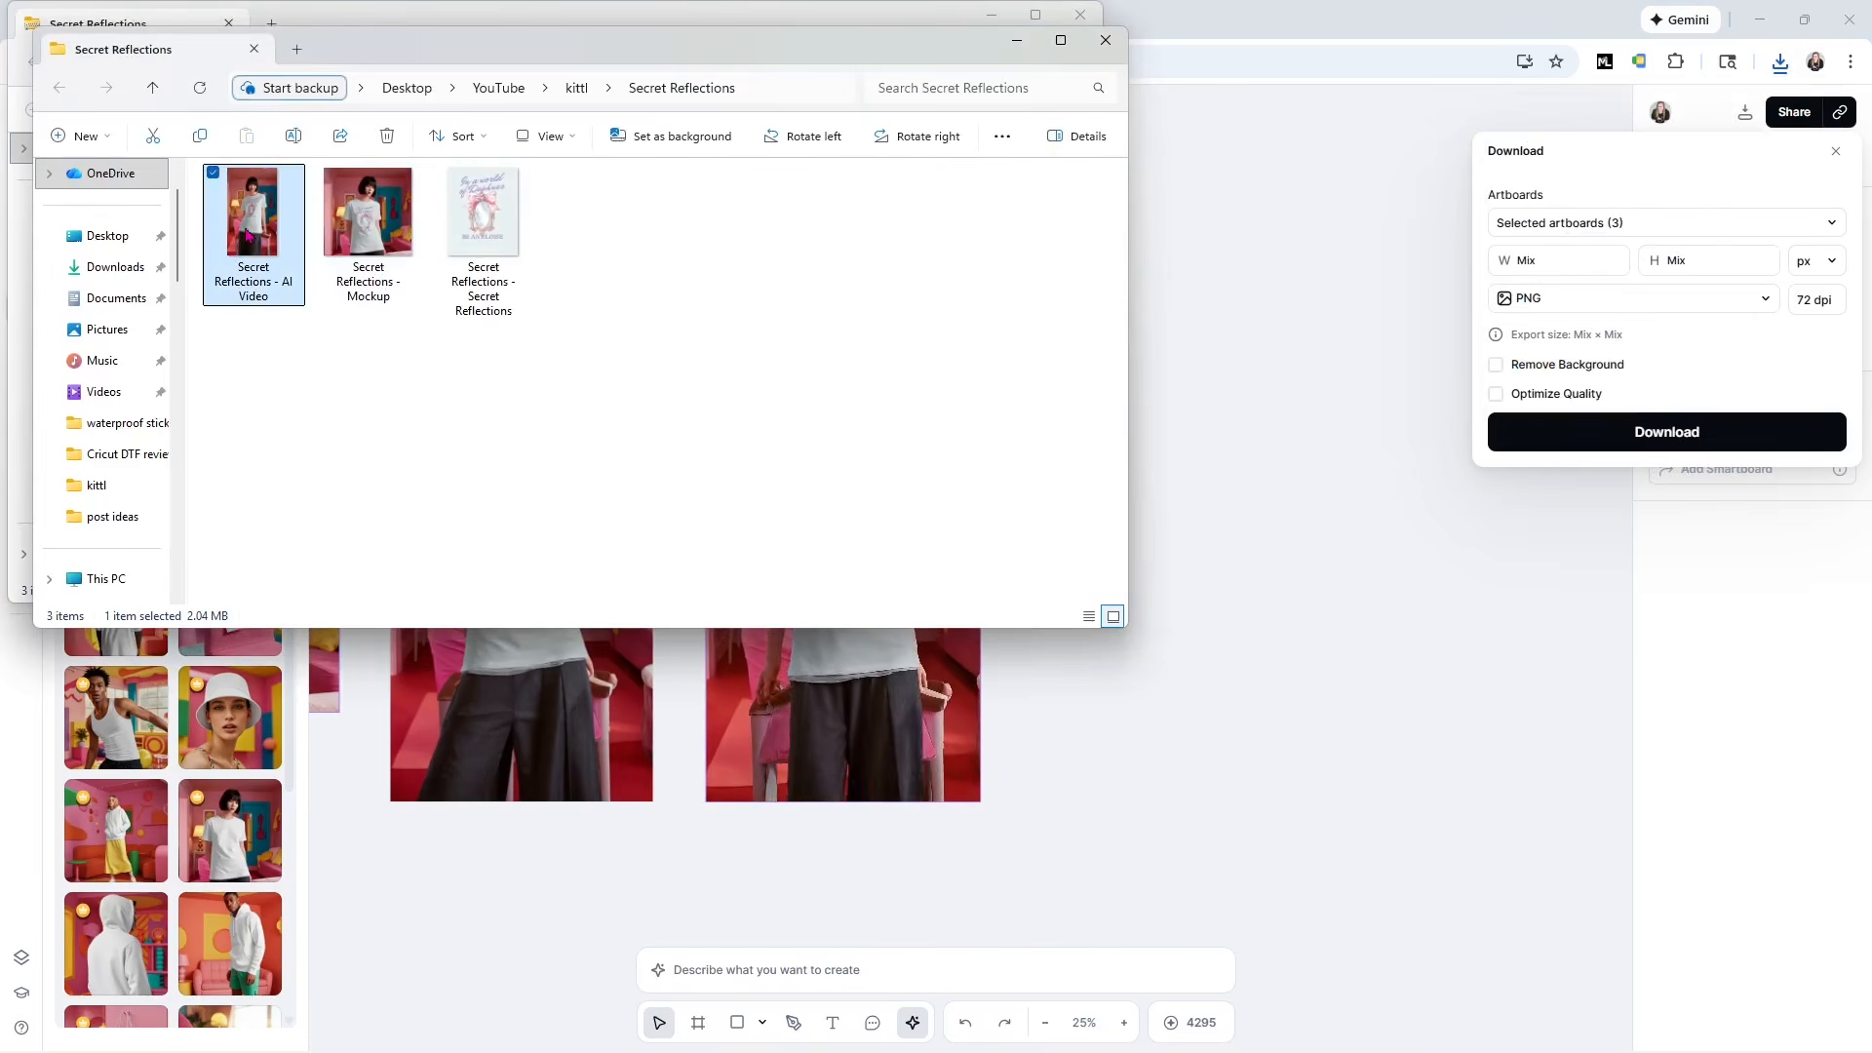
{"action": "left_click", "coordinate": [1287, 319]}
Quick-export the AI Video artboard as an MP4 named Secret Reflections - AI Video, saved in the kittl folder.
{"action": "mouse_move", "coordinate": [965, 335]}
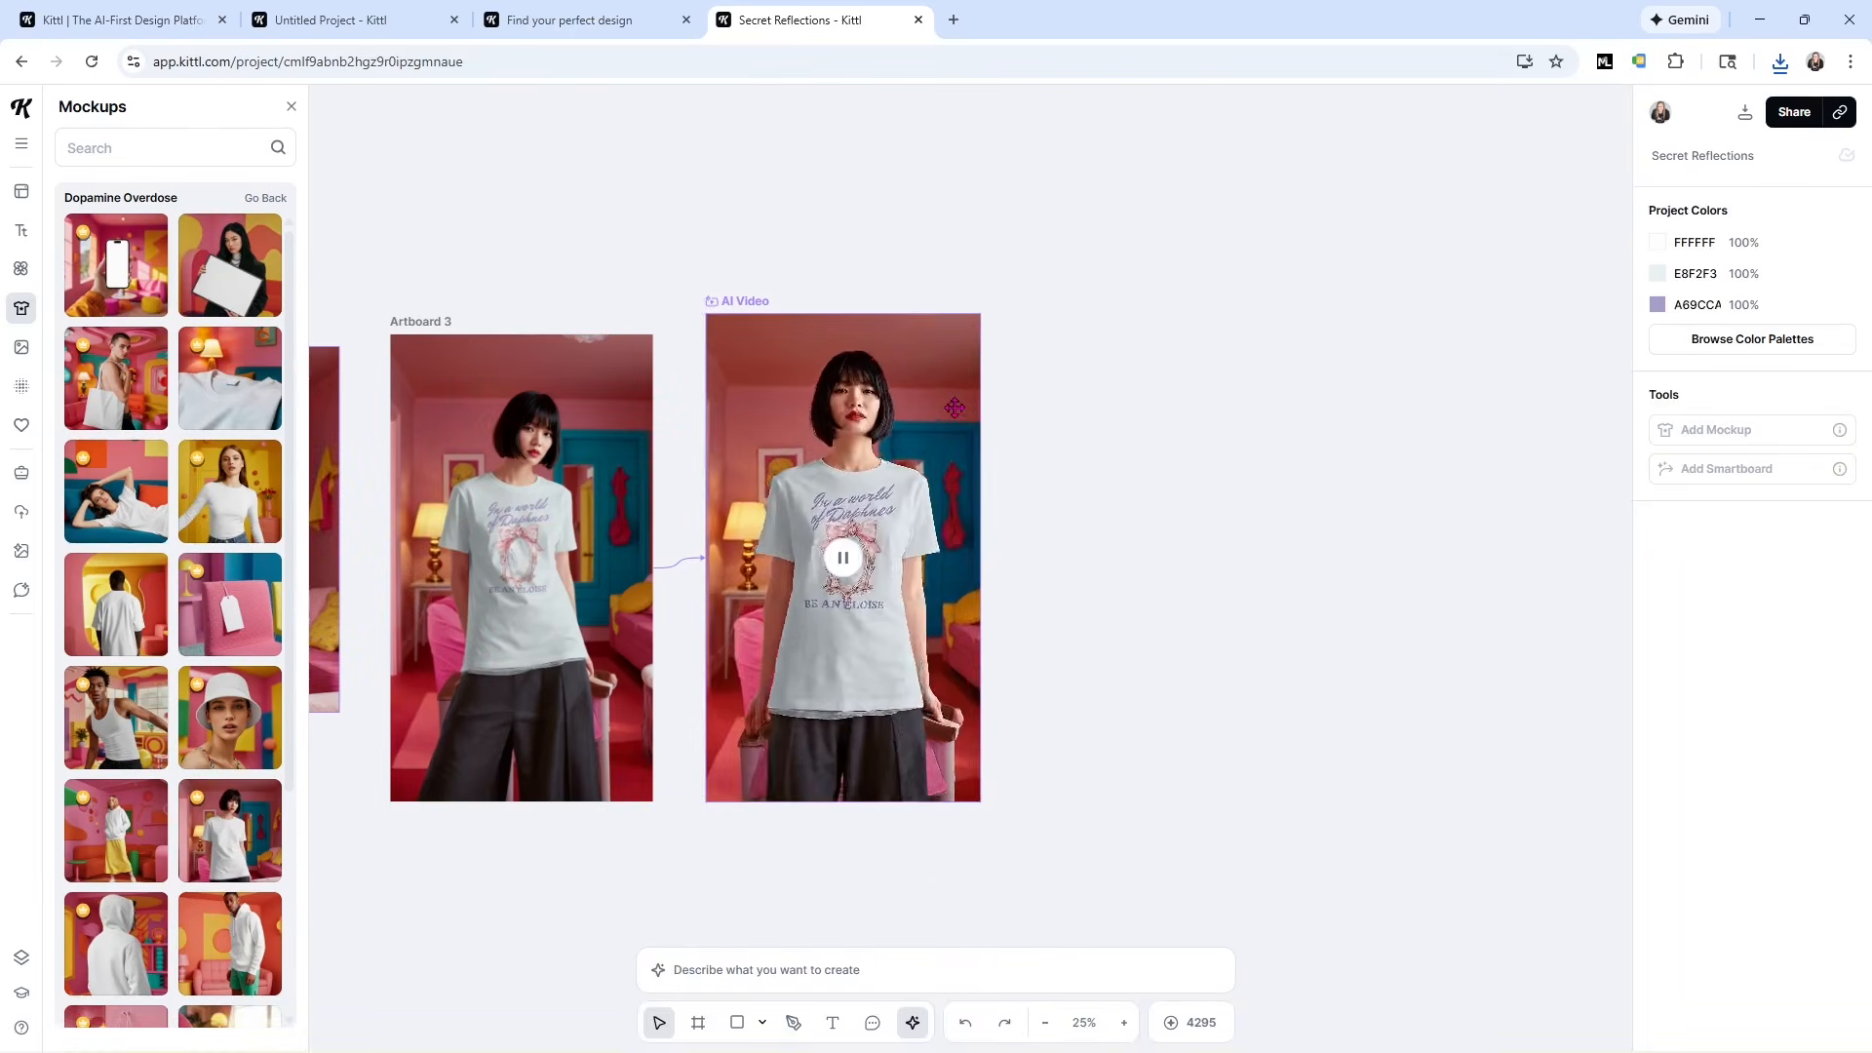
{"action": "left_click", "coordinate": [945, 336]}
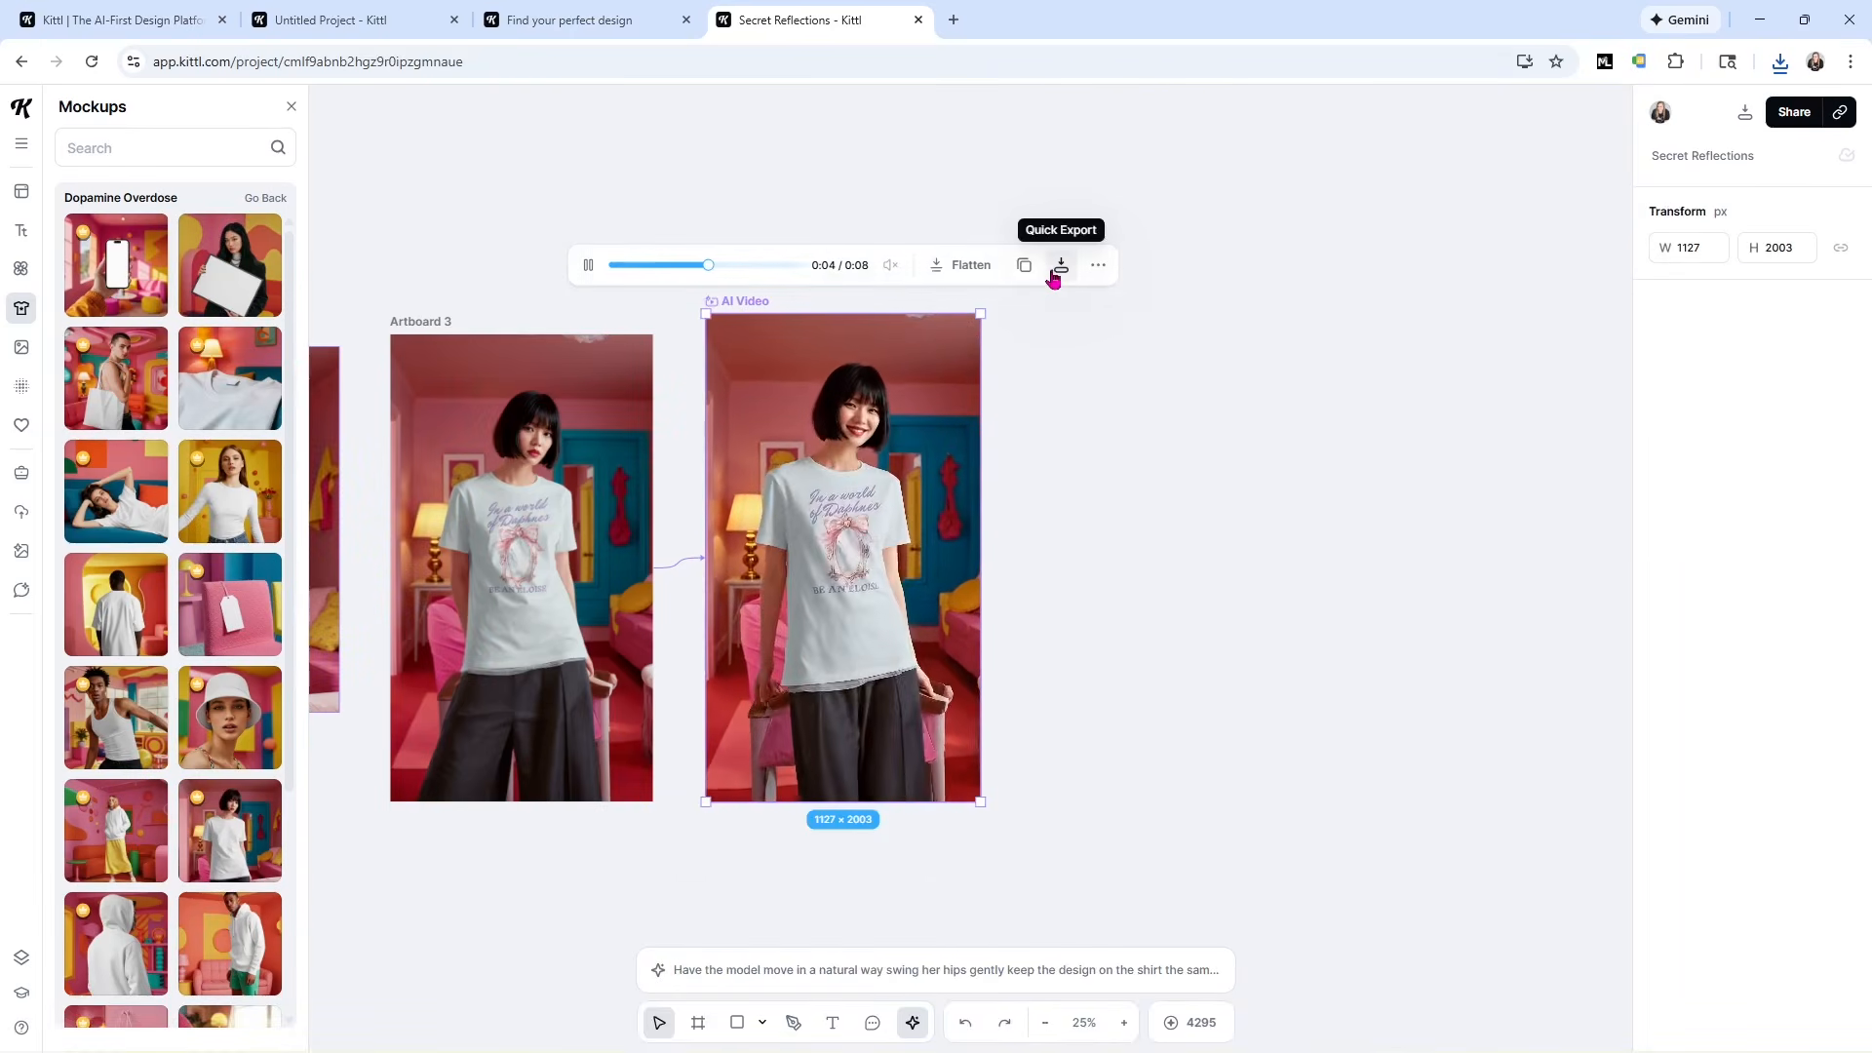
{"action": "left_click", "coordinate": [1059, 265]}
{"action": "left_click", "coordinate": [1077, 466]}
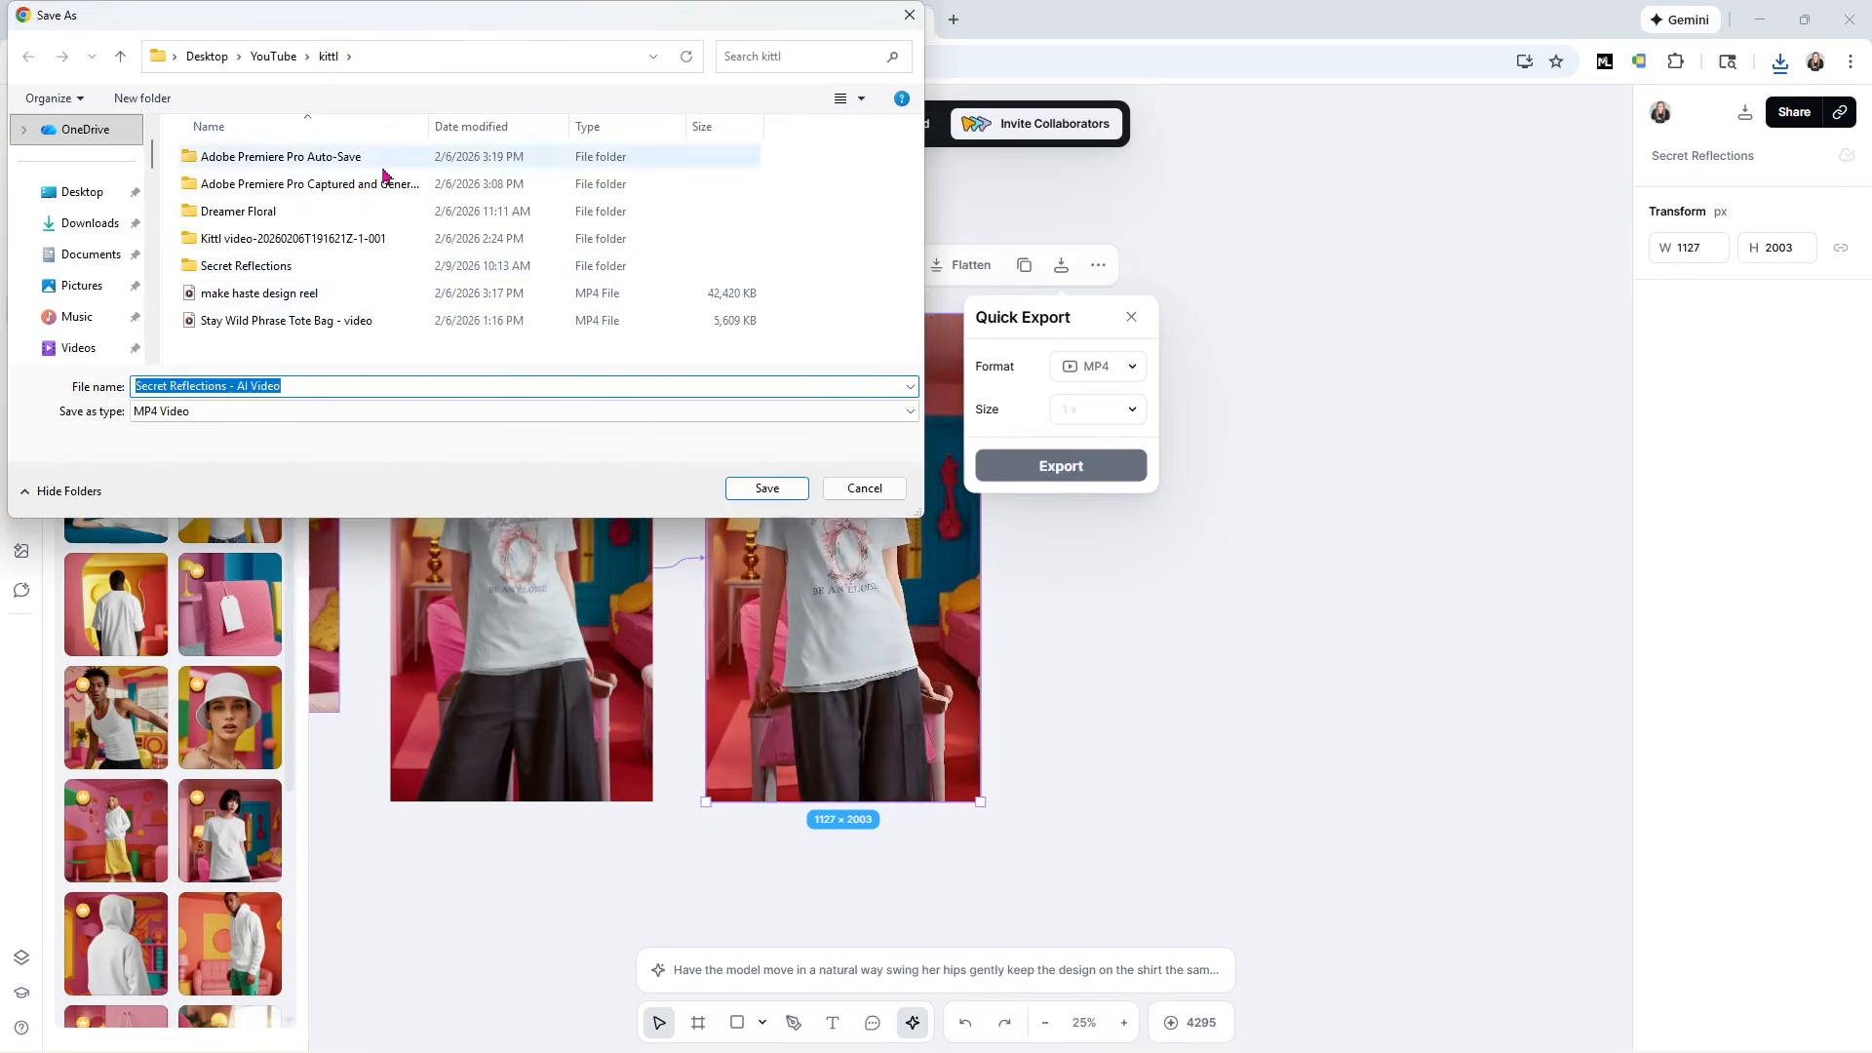
{"action": "left_click", "coordinate": [769, 488]}
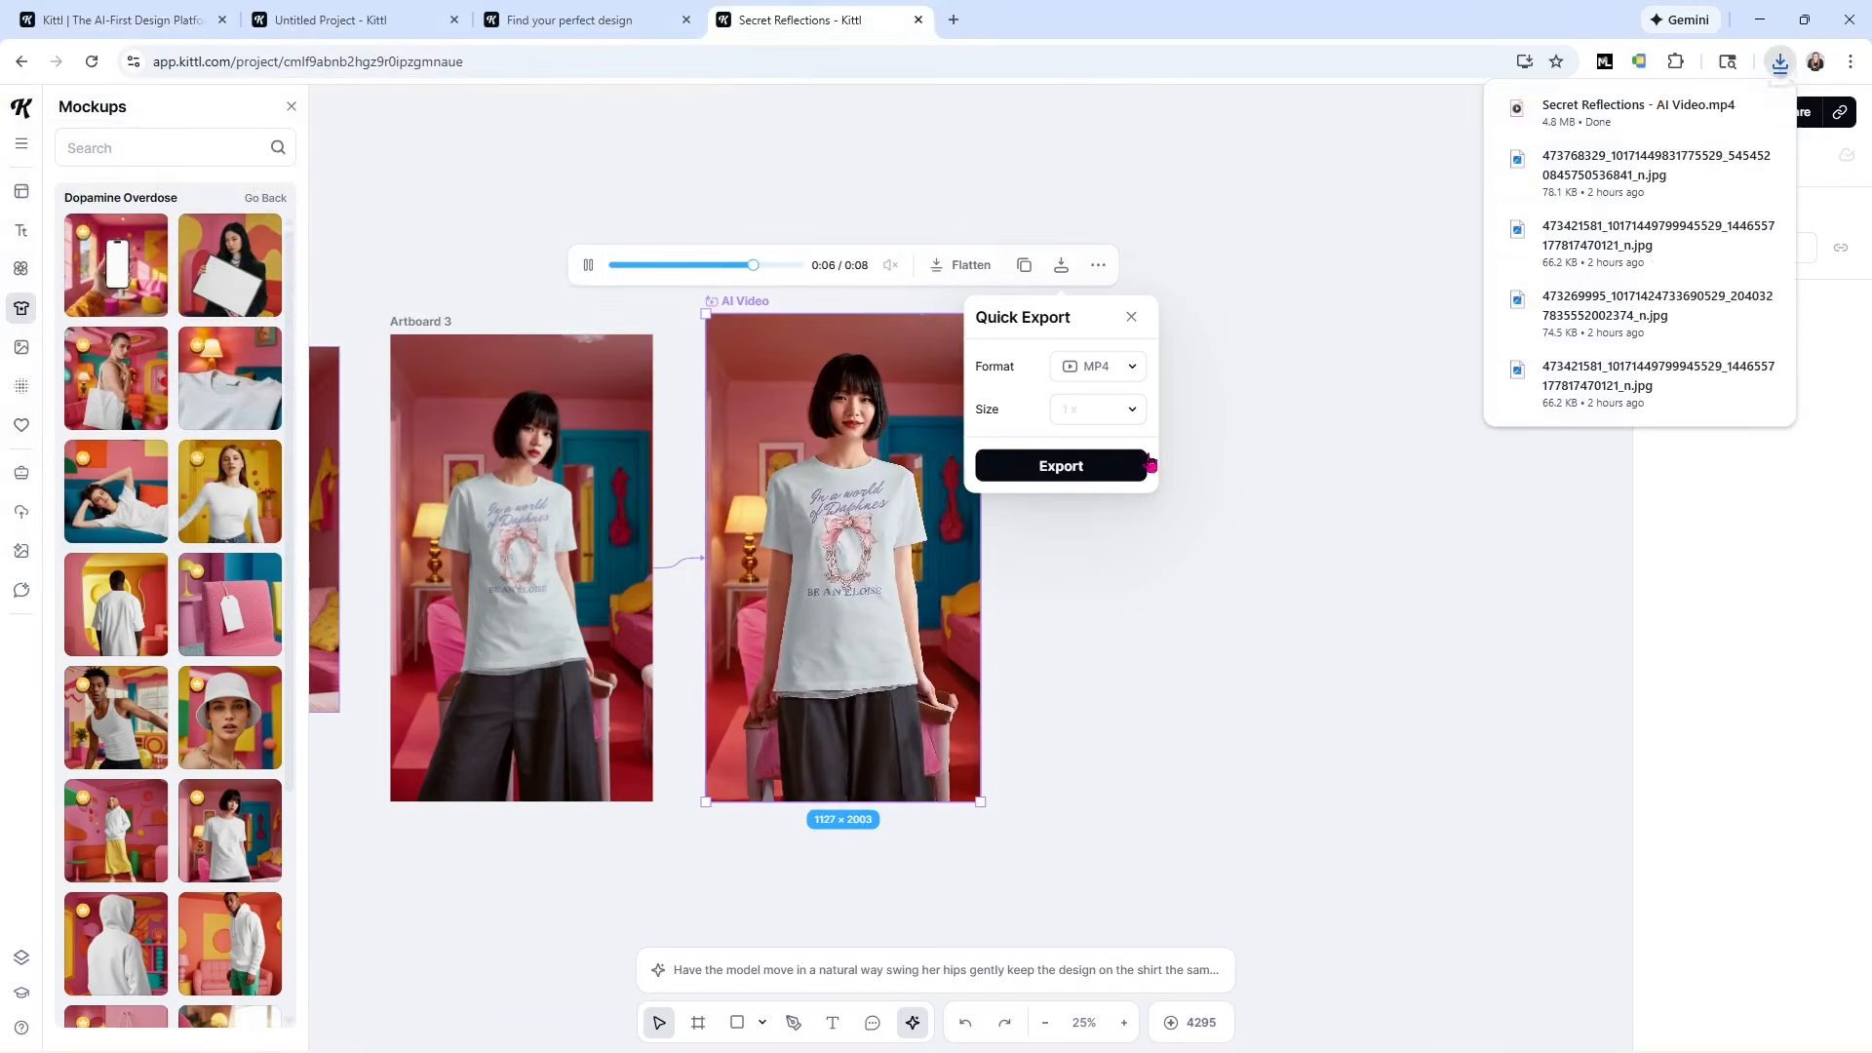
Play the exported AI video file in Media Player, then close the player and the Quick Export dialog.
{"action": "left_click", "coordinate": [1601, 133]}
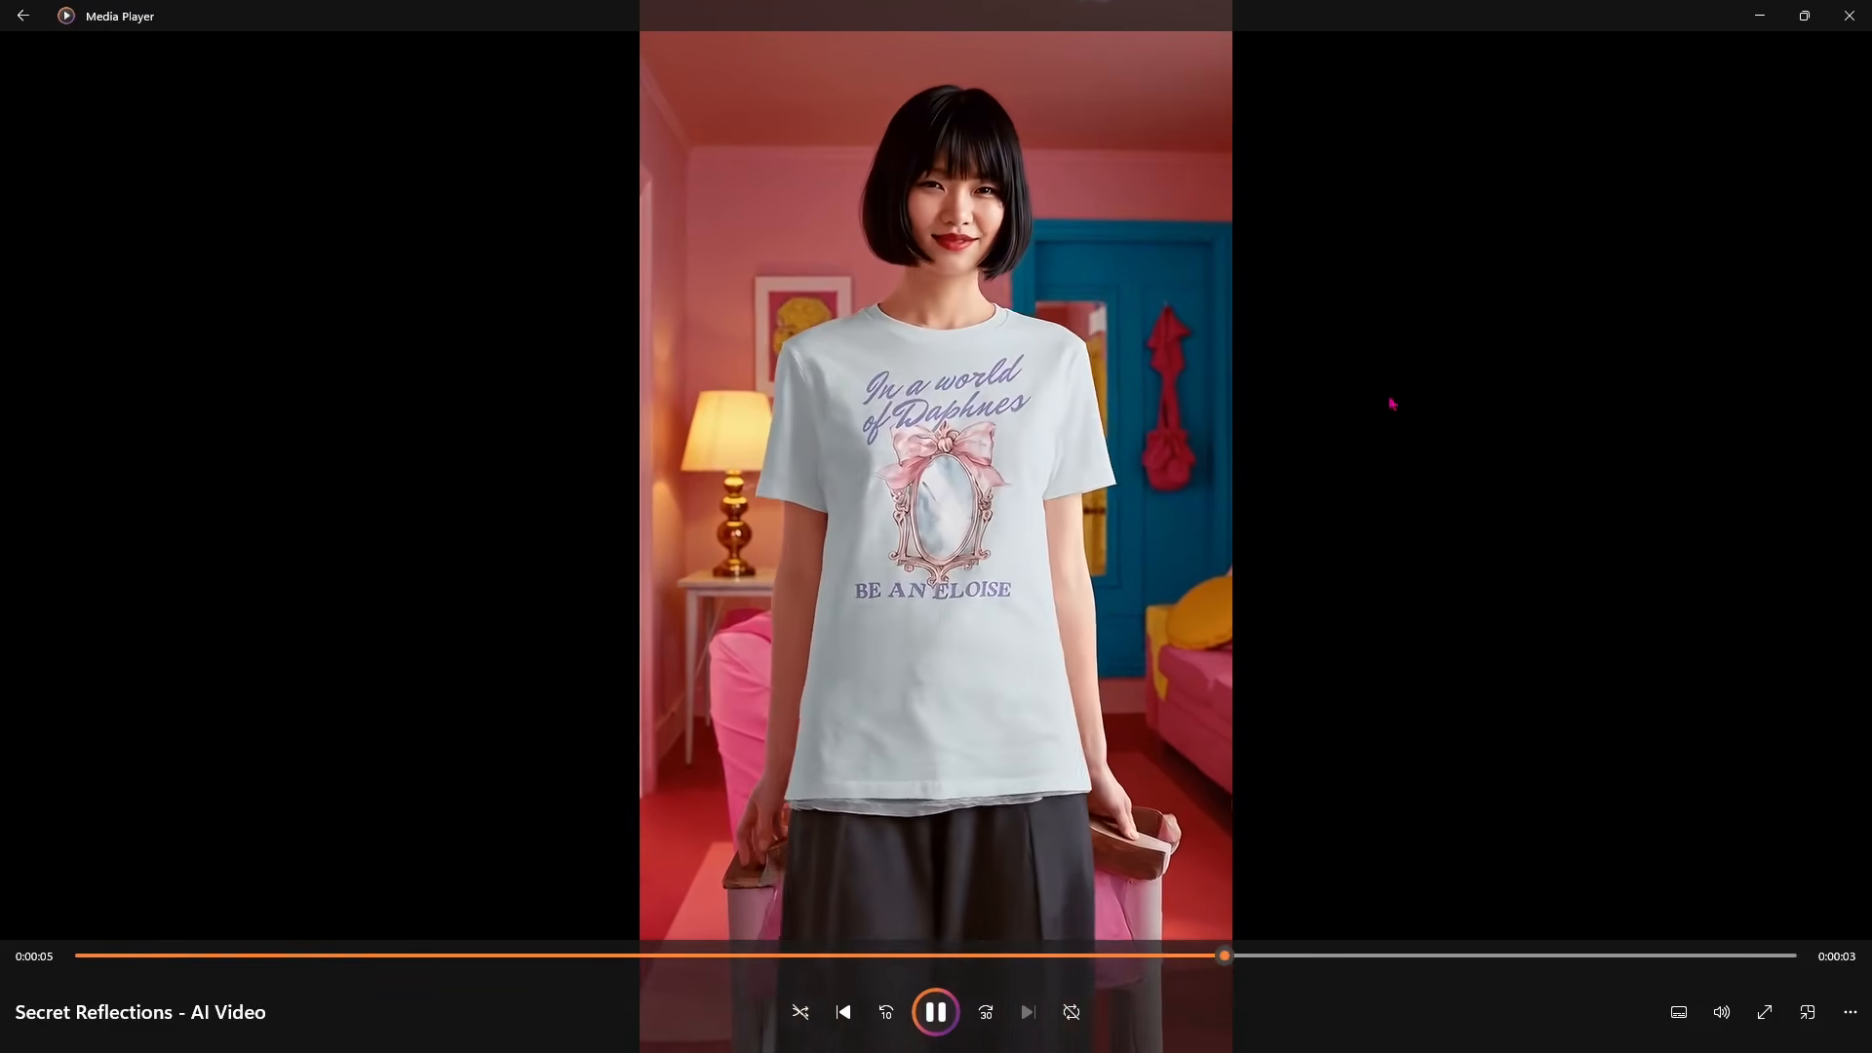
{"action": "left_click", "coordinate": [1849, 16]}
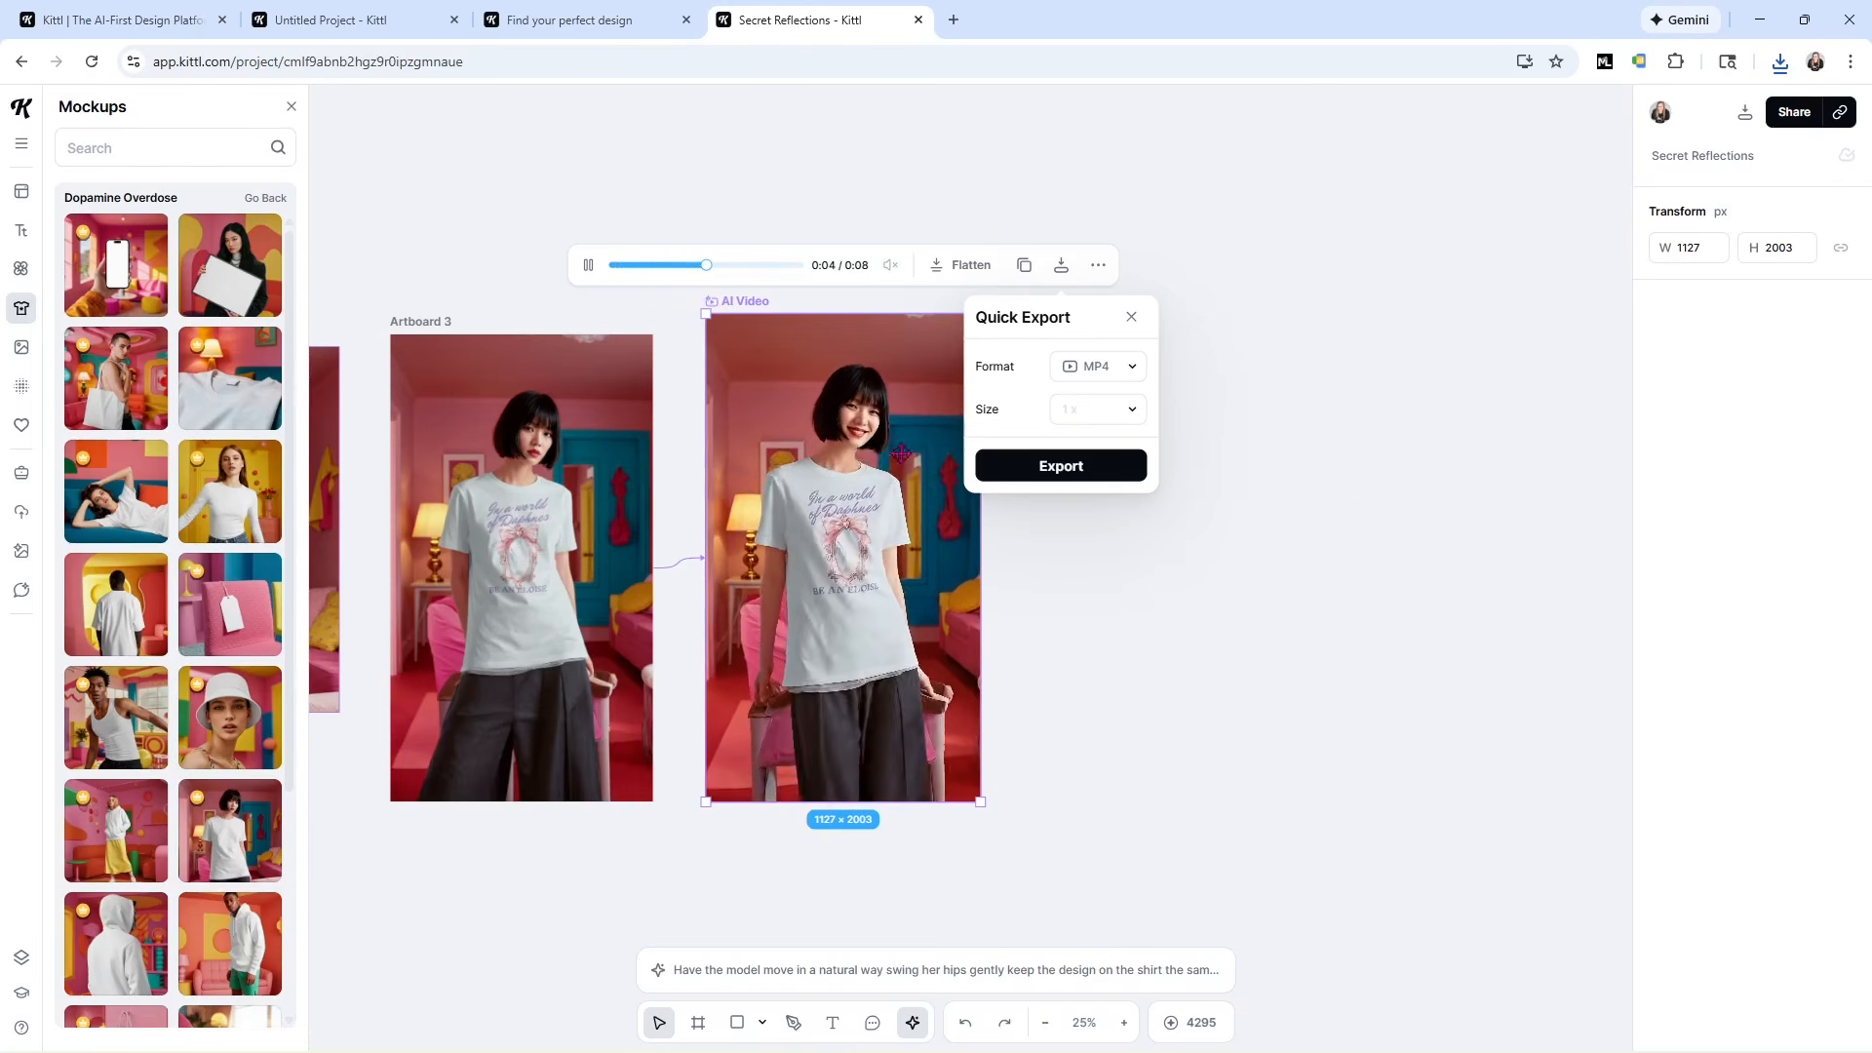
{"action": "left_click", "coordinate": [1132, 318]}
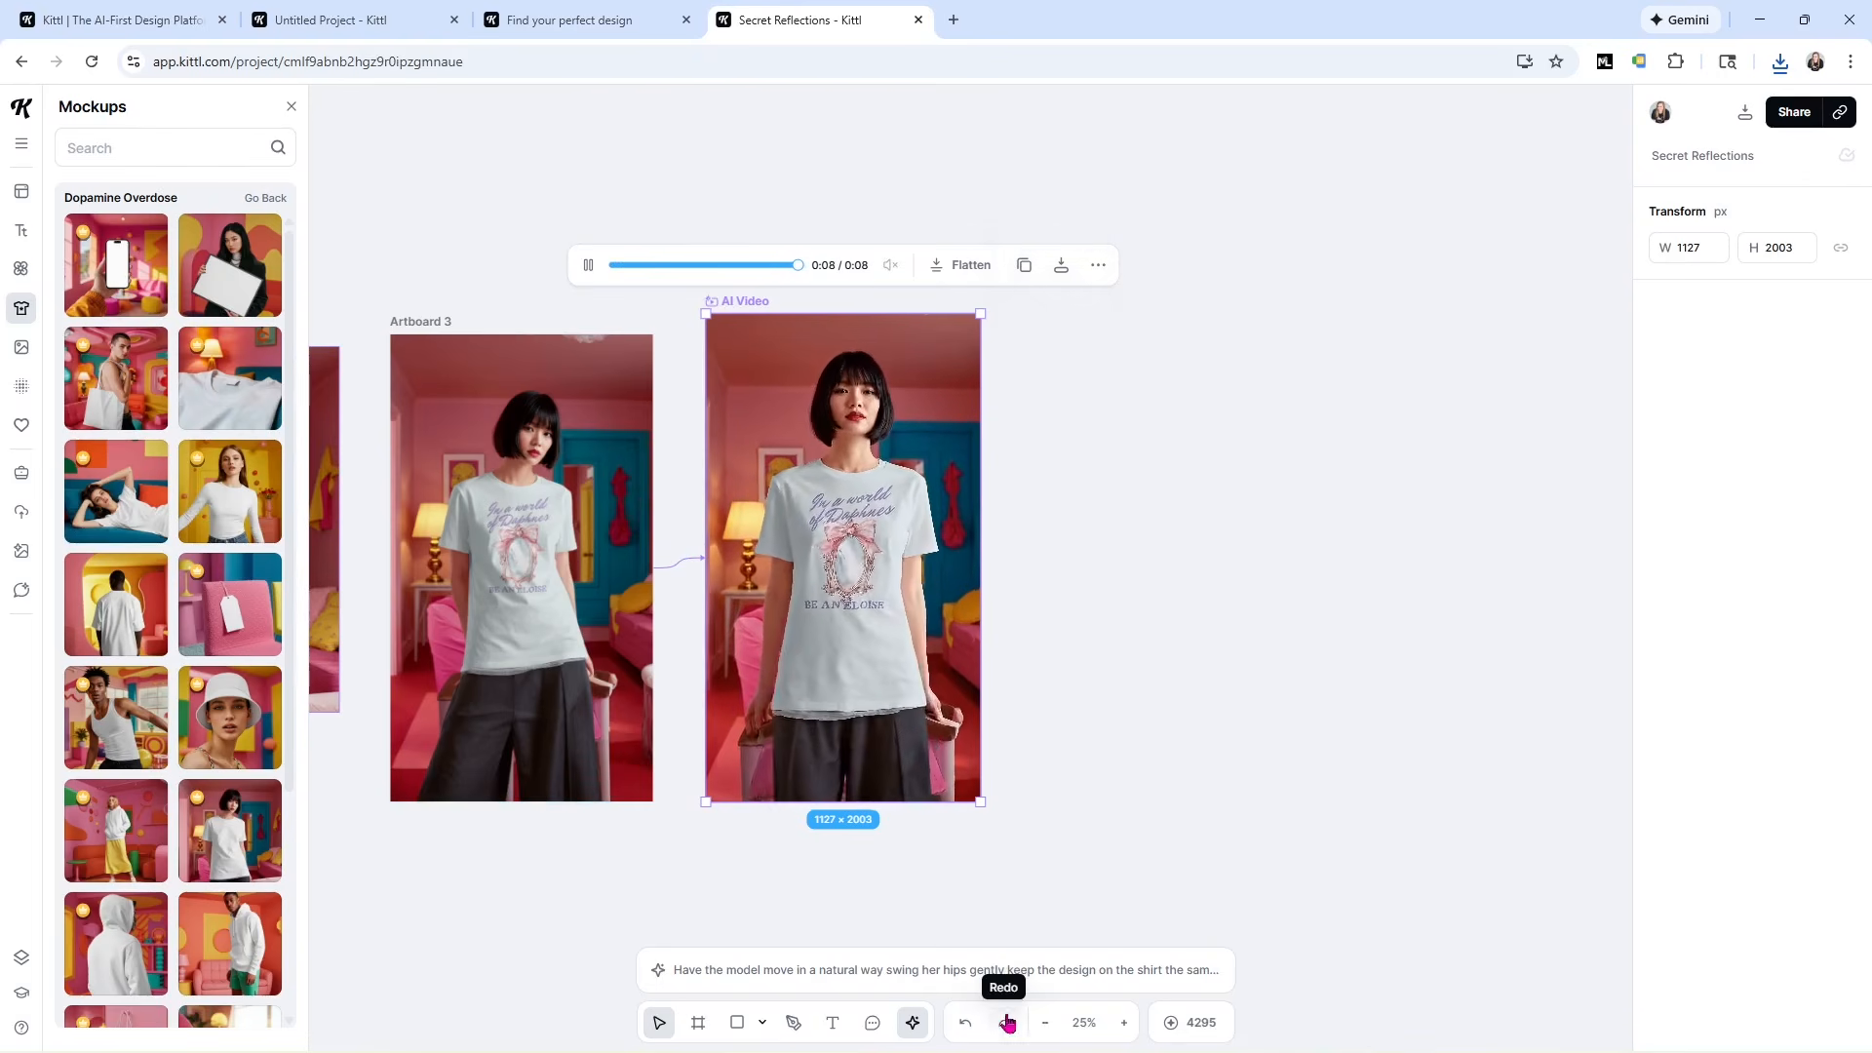
Limit the download to the Secret Reflections artboard in PNG format with Remove Background enabled.
{"action": "left_click", "coordinate": [1044, 1023]}
{"action": "left_click_drag", "start_coordinate": [575, 705], "coordinate": [464, 710]}
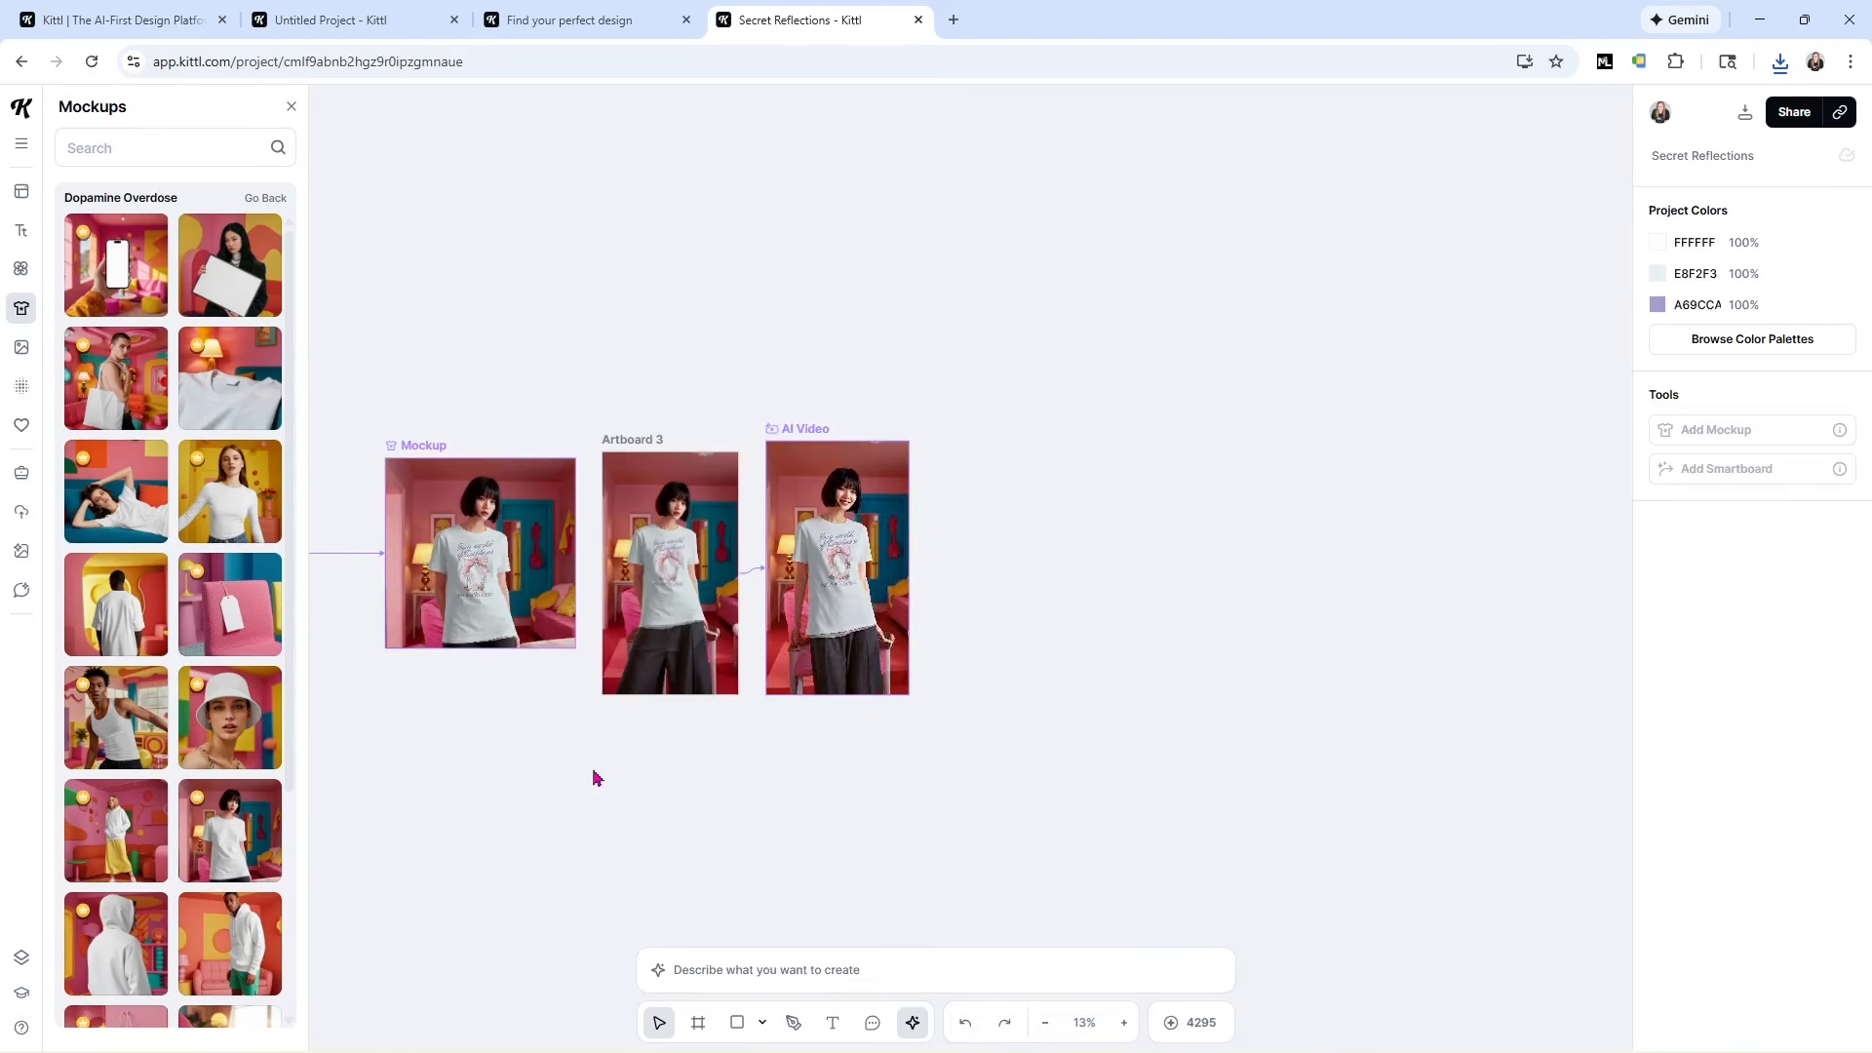
{"action": "left_click", "coordinate": [1044, 1023]}
{"action": "left_click", "coordinate": [543, 571]}
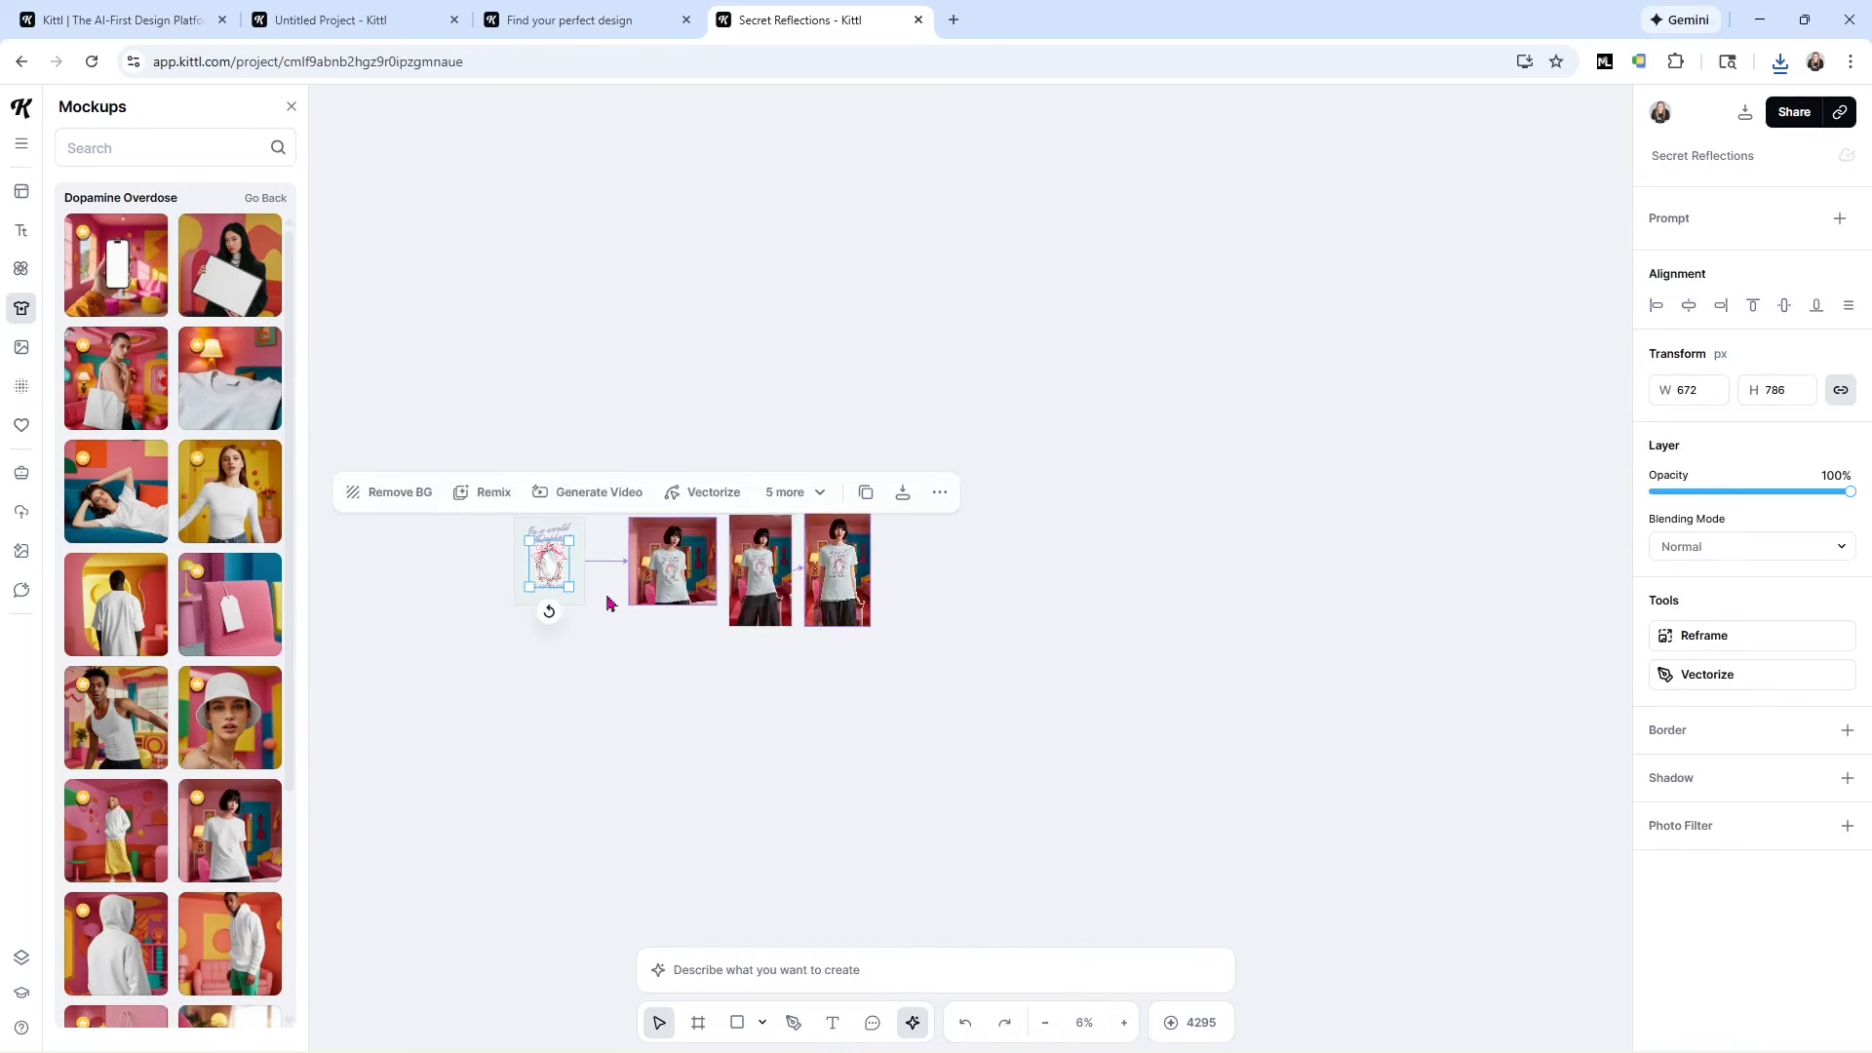
{"action": "left_click", "coordinate": [1124, 1023]}
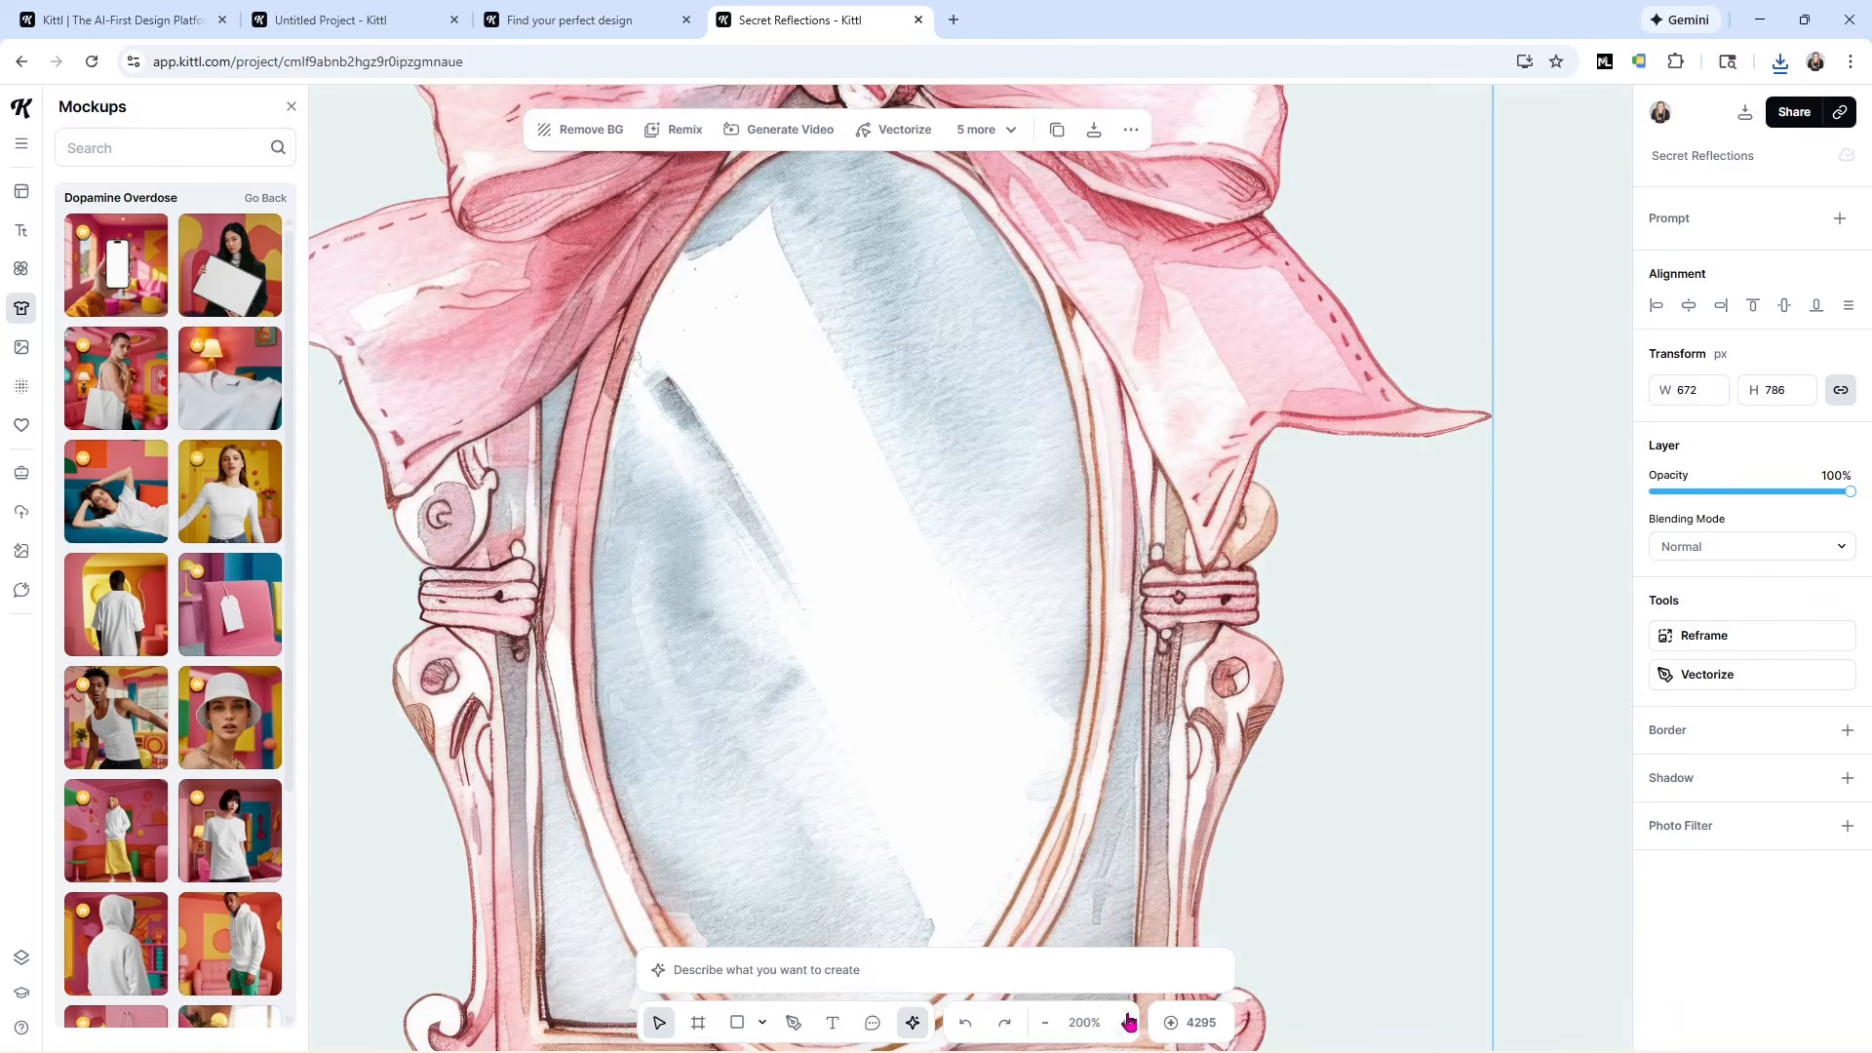
{"action": "left_click", "coordinate": [1047, 1024]}
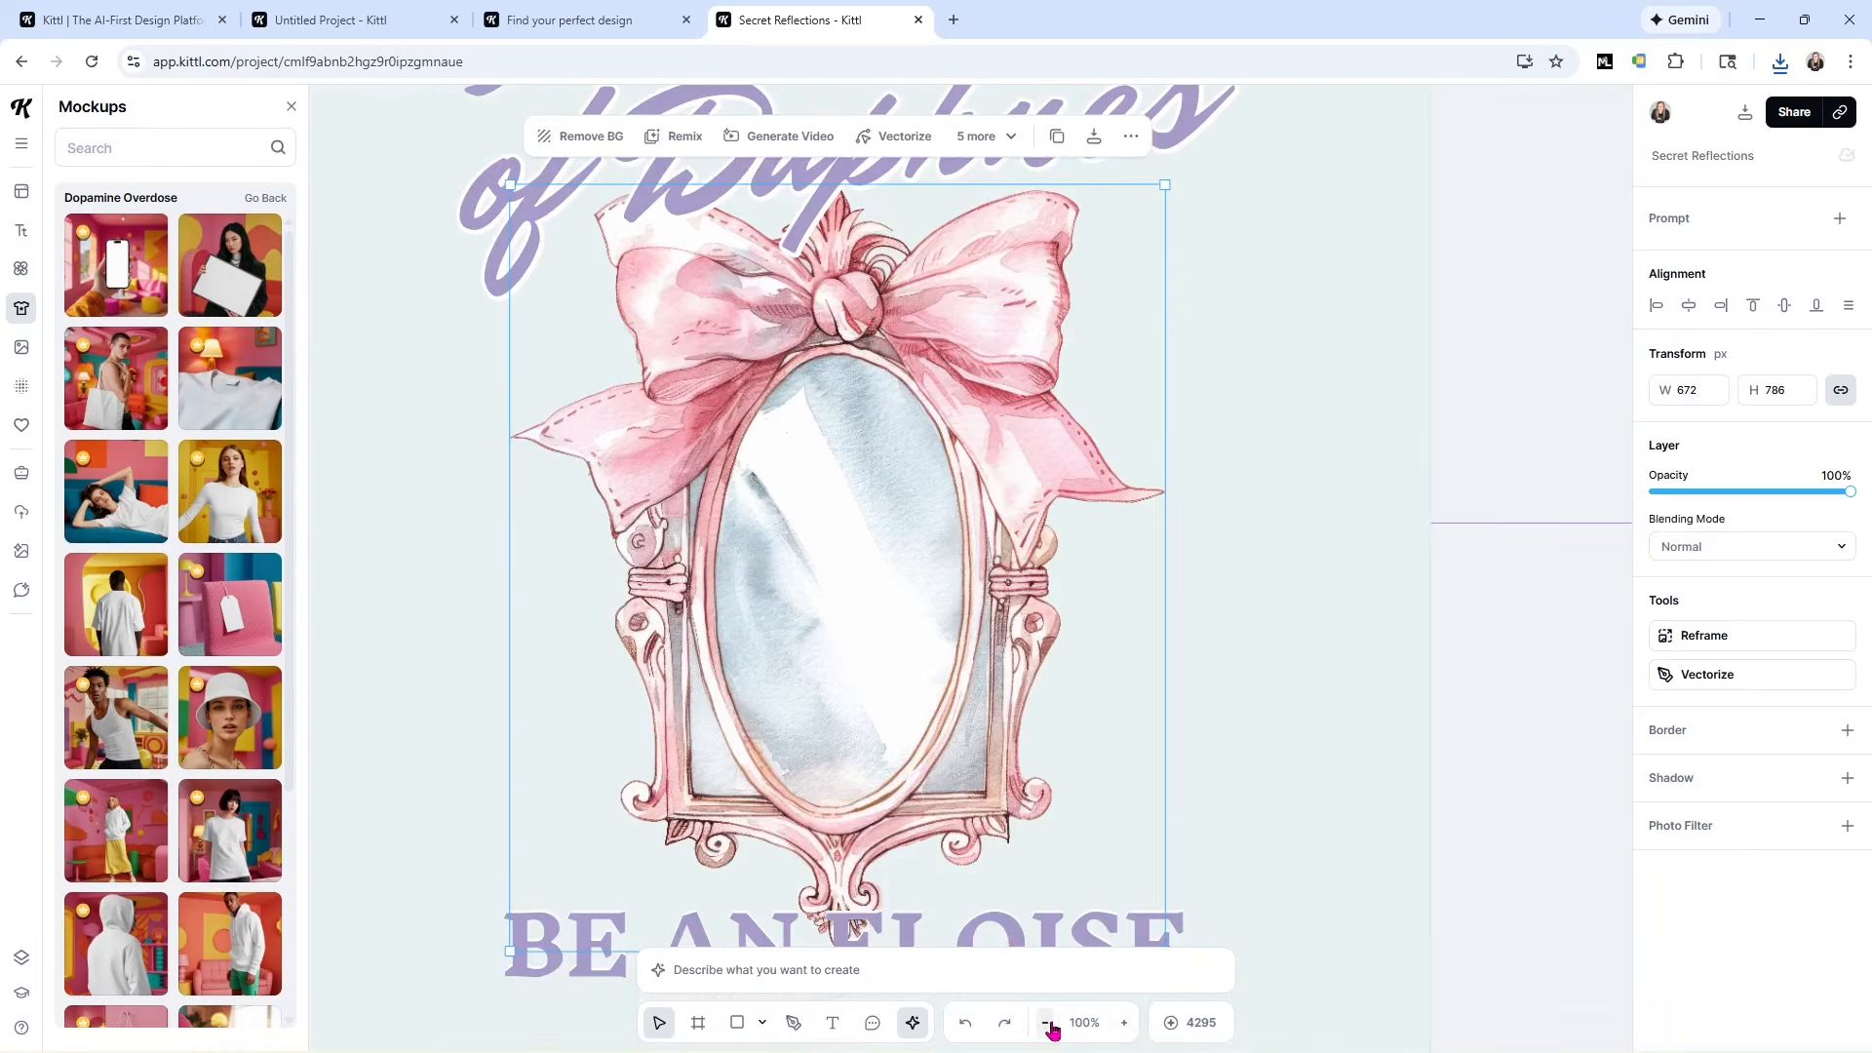
{"action": "left_click", "coordinate": [1049, 1026]}
{"action": "left_click", "coordinate": [413, 460]}
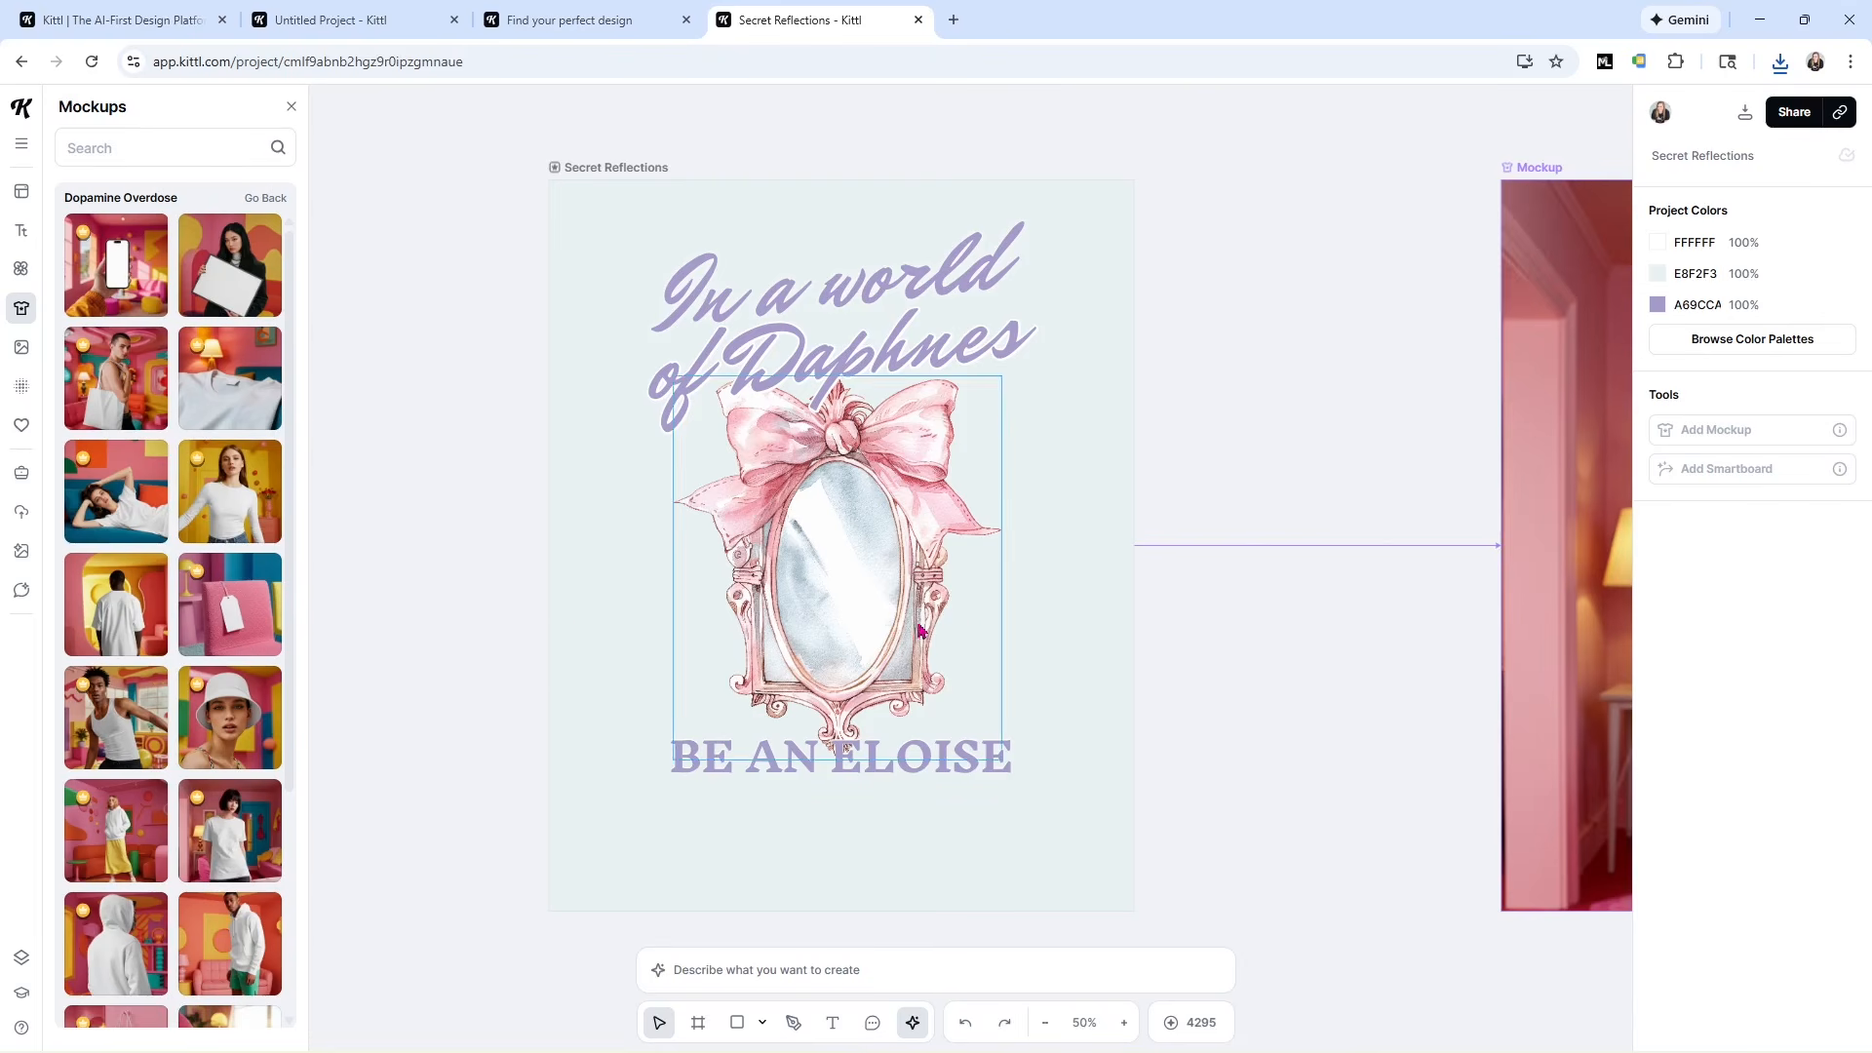
{"action": "left_click", "coordinate": [1744, 115]}
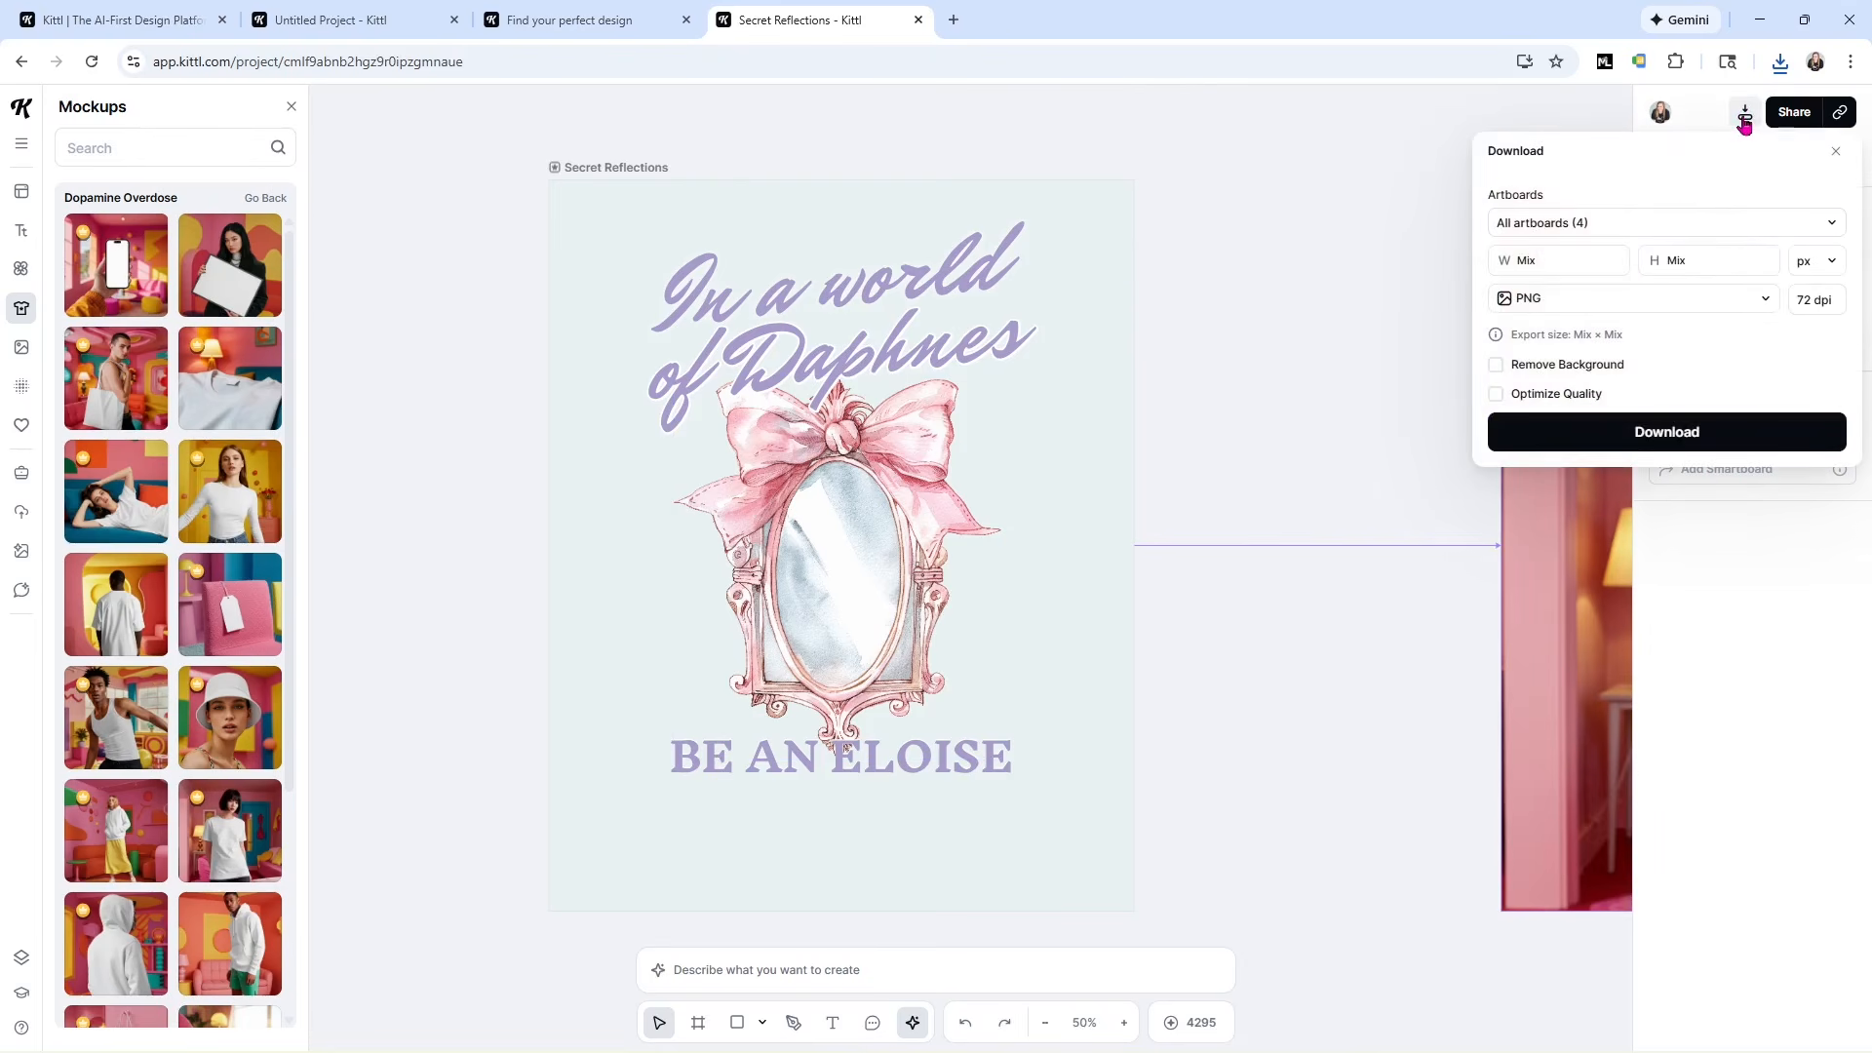
{"action": "left_click", "coordinate": [1833, 224]}
{"action": "left_click", "coordinate": [1813, 284]}
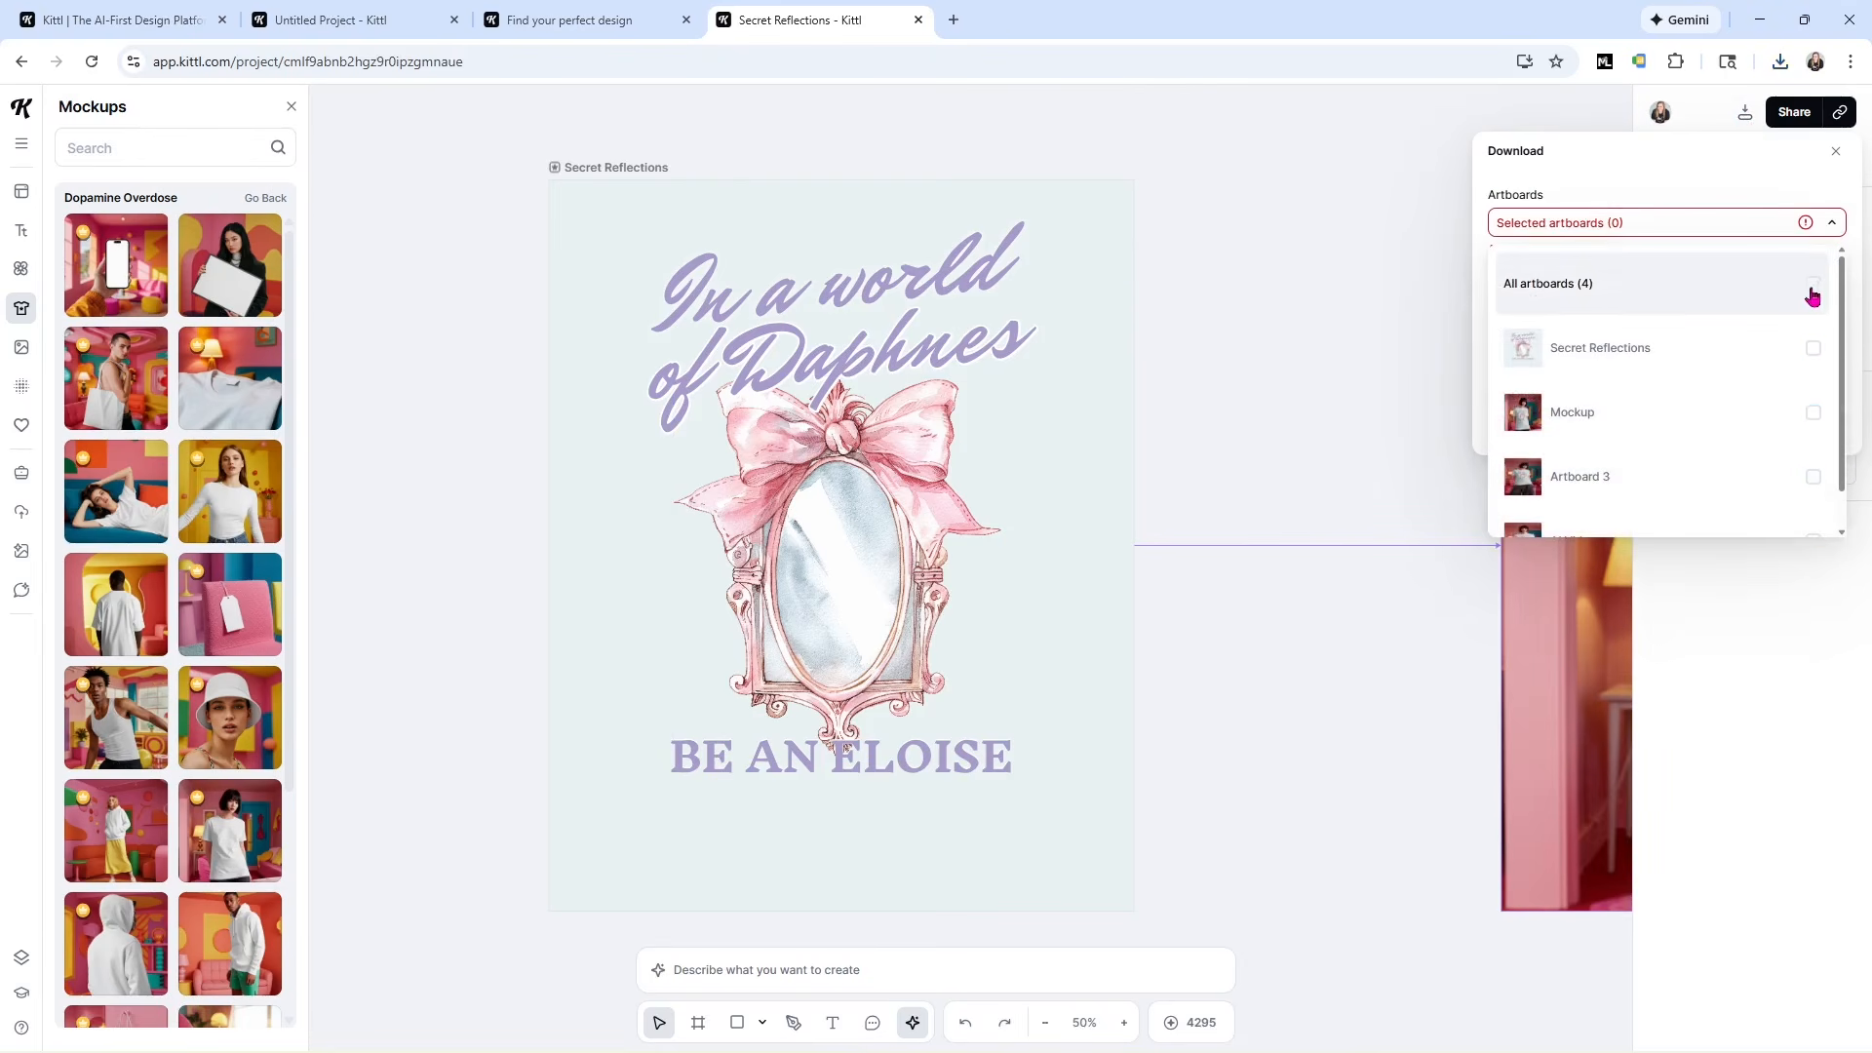
{"action": "left_click", "coordinate": [1805, 354]}
{"action": "left_click", "coordinate": [1734, 192]}
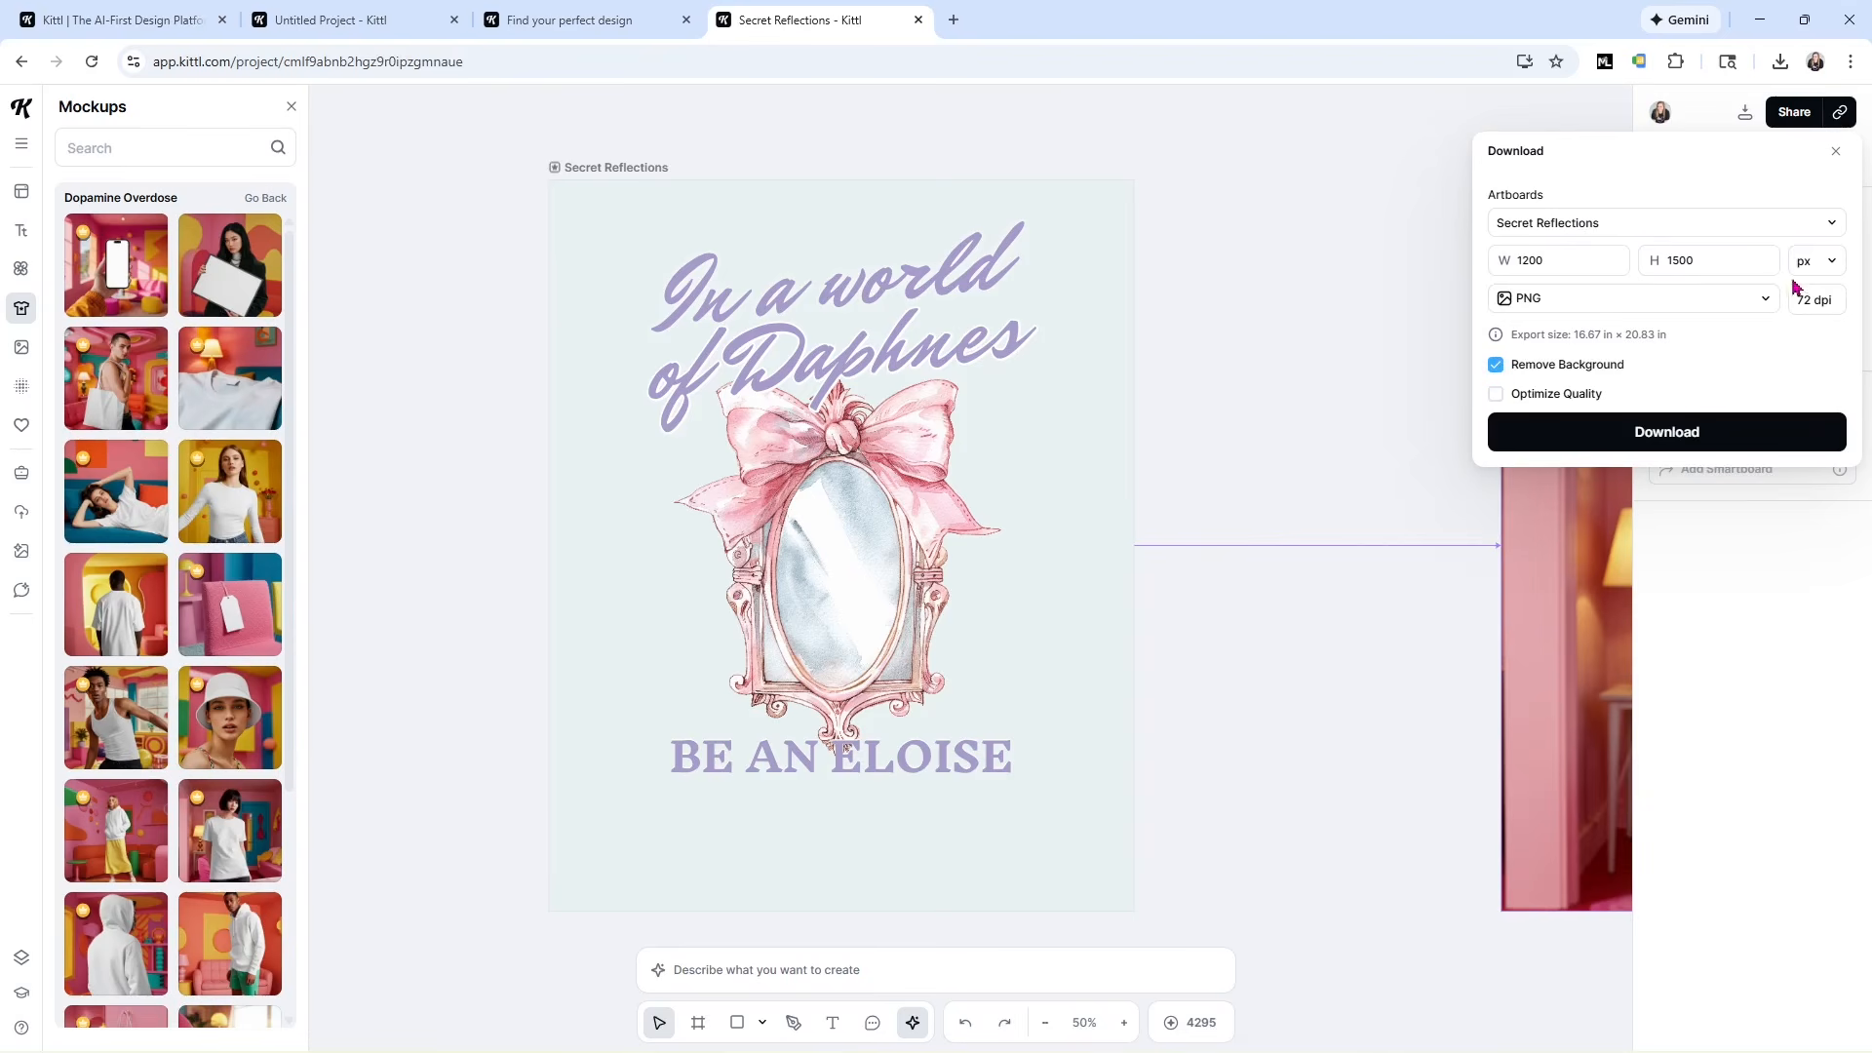
Download the background-free PNG as Secret Reflections - Secret Reflections to the kittl folder and inspect the saved image.
{"action": "left_click", "coordinate": [1658, 434]}
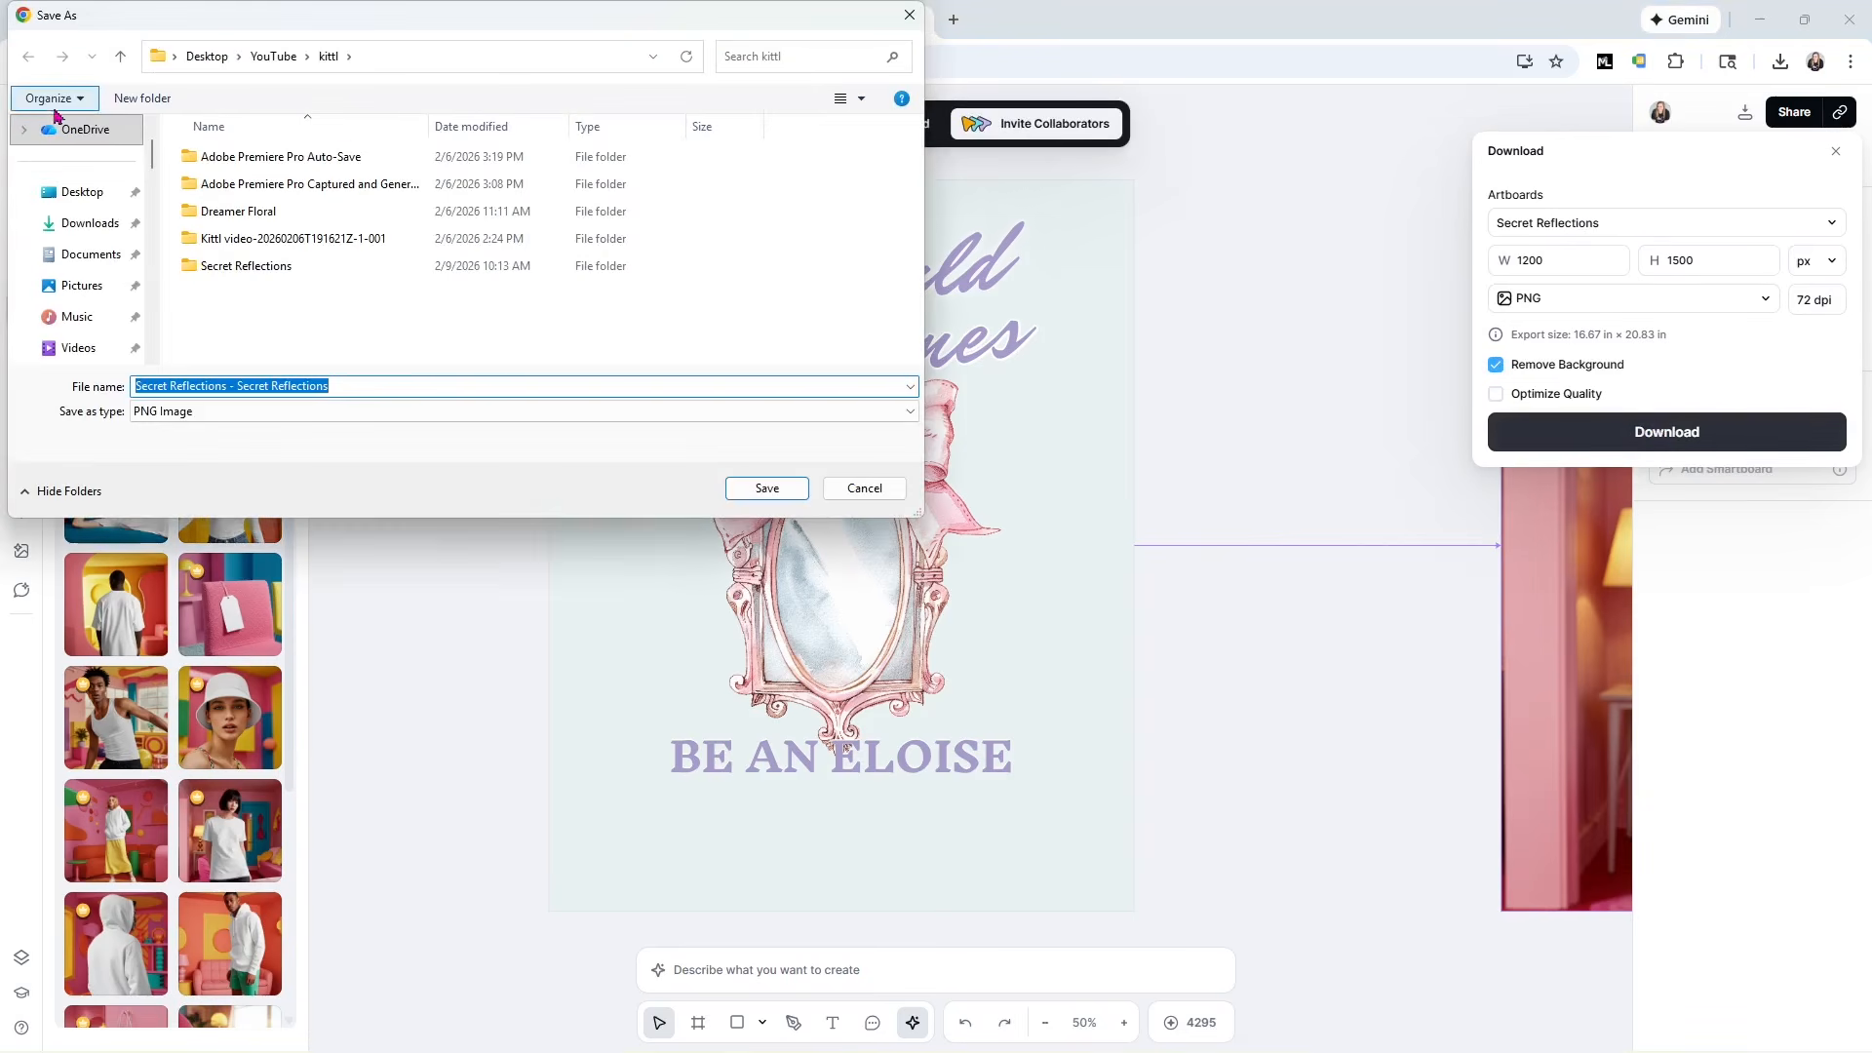
{"action": "left_click", "coordinate": [767, 487]}
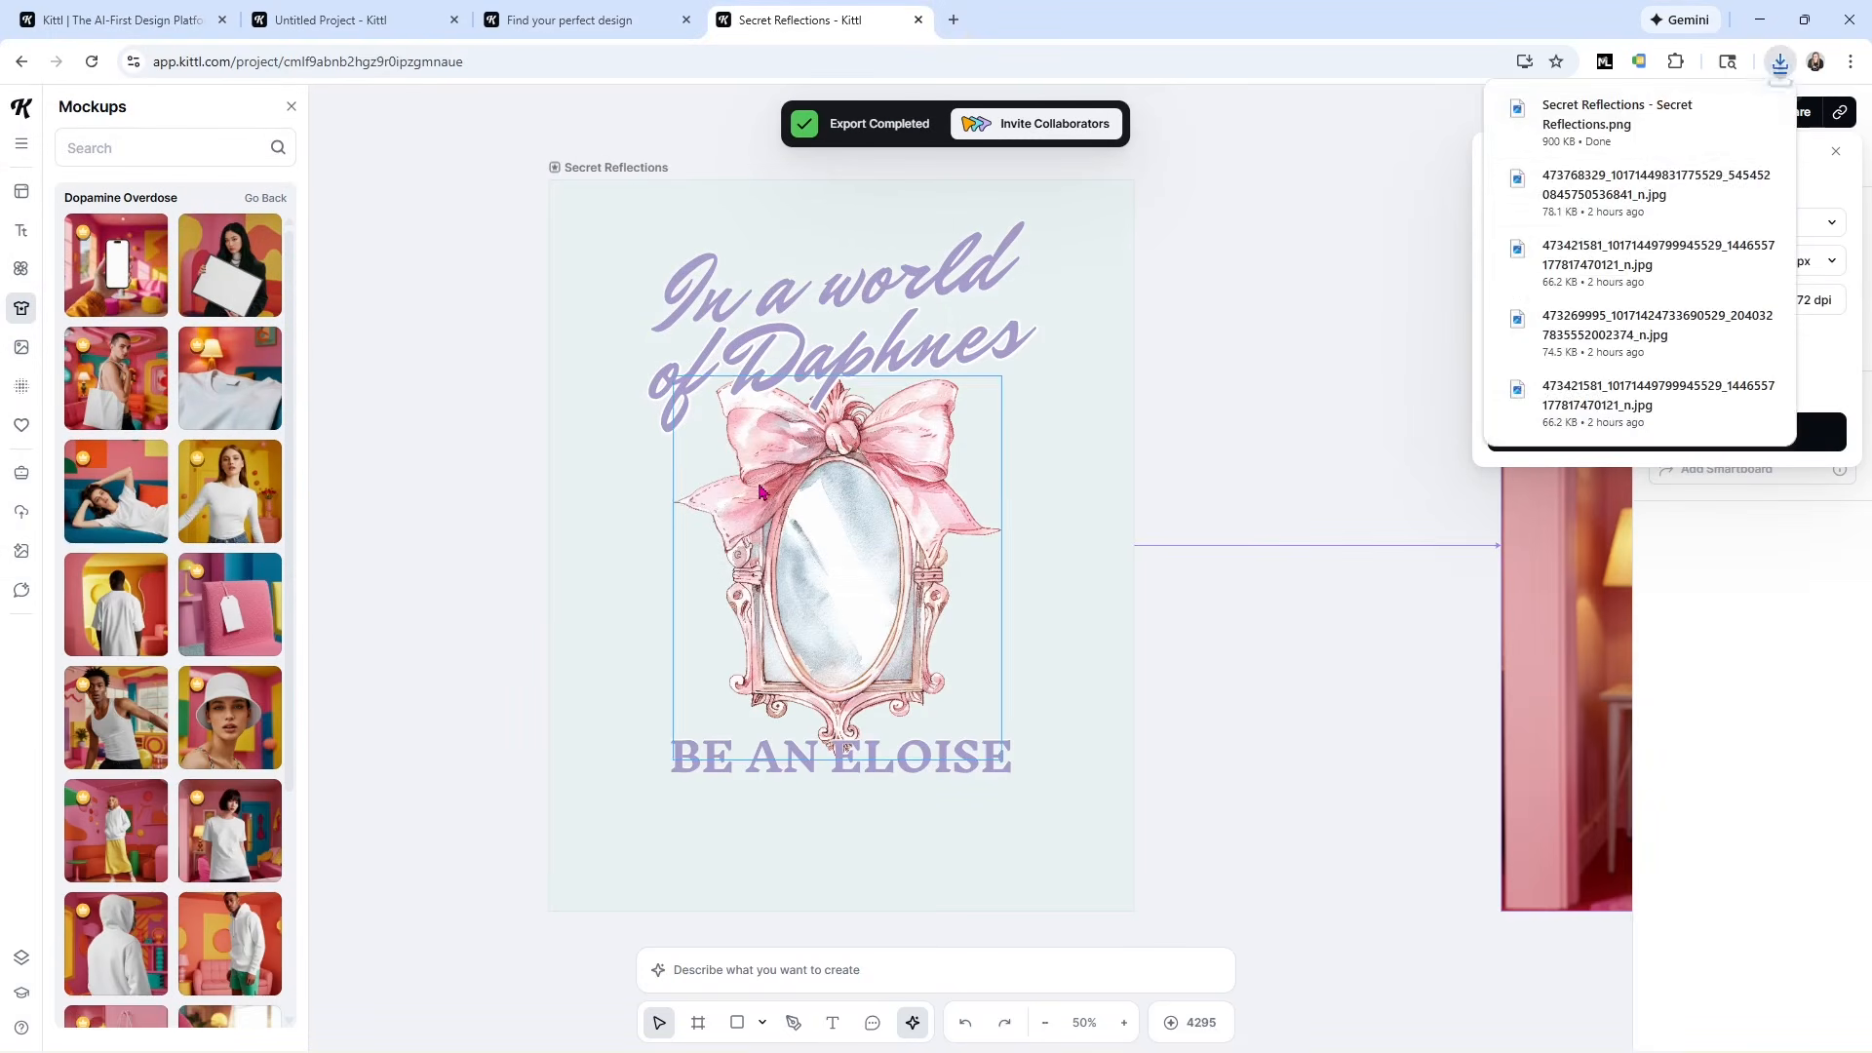
{"action": "left_click", "coordinate": [1636, 127]}
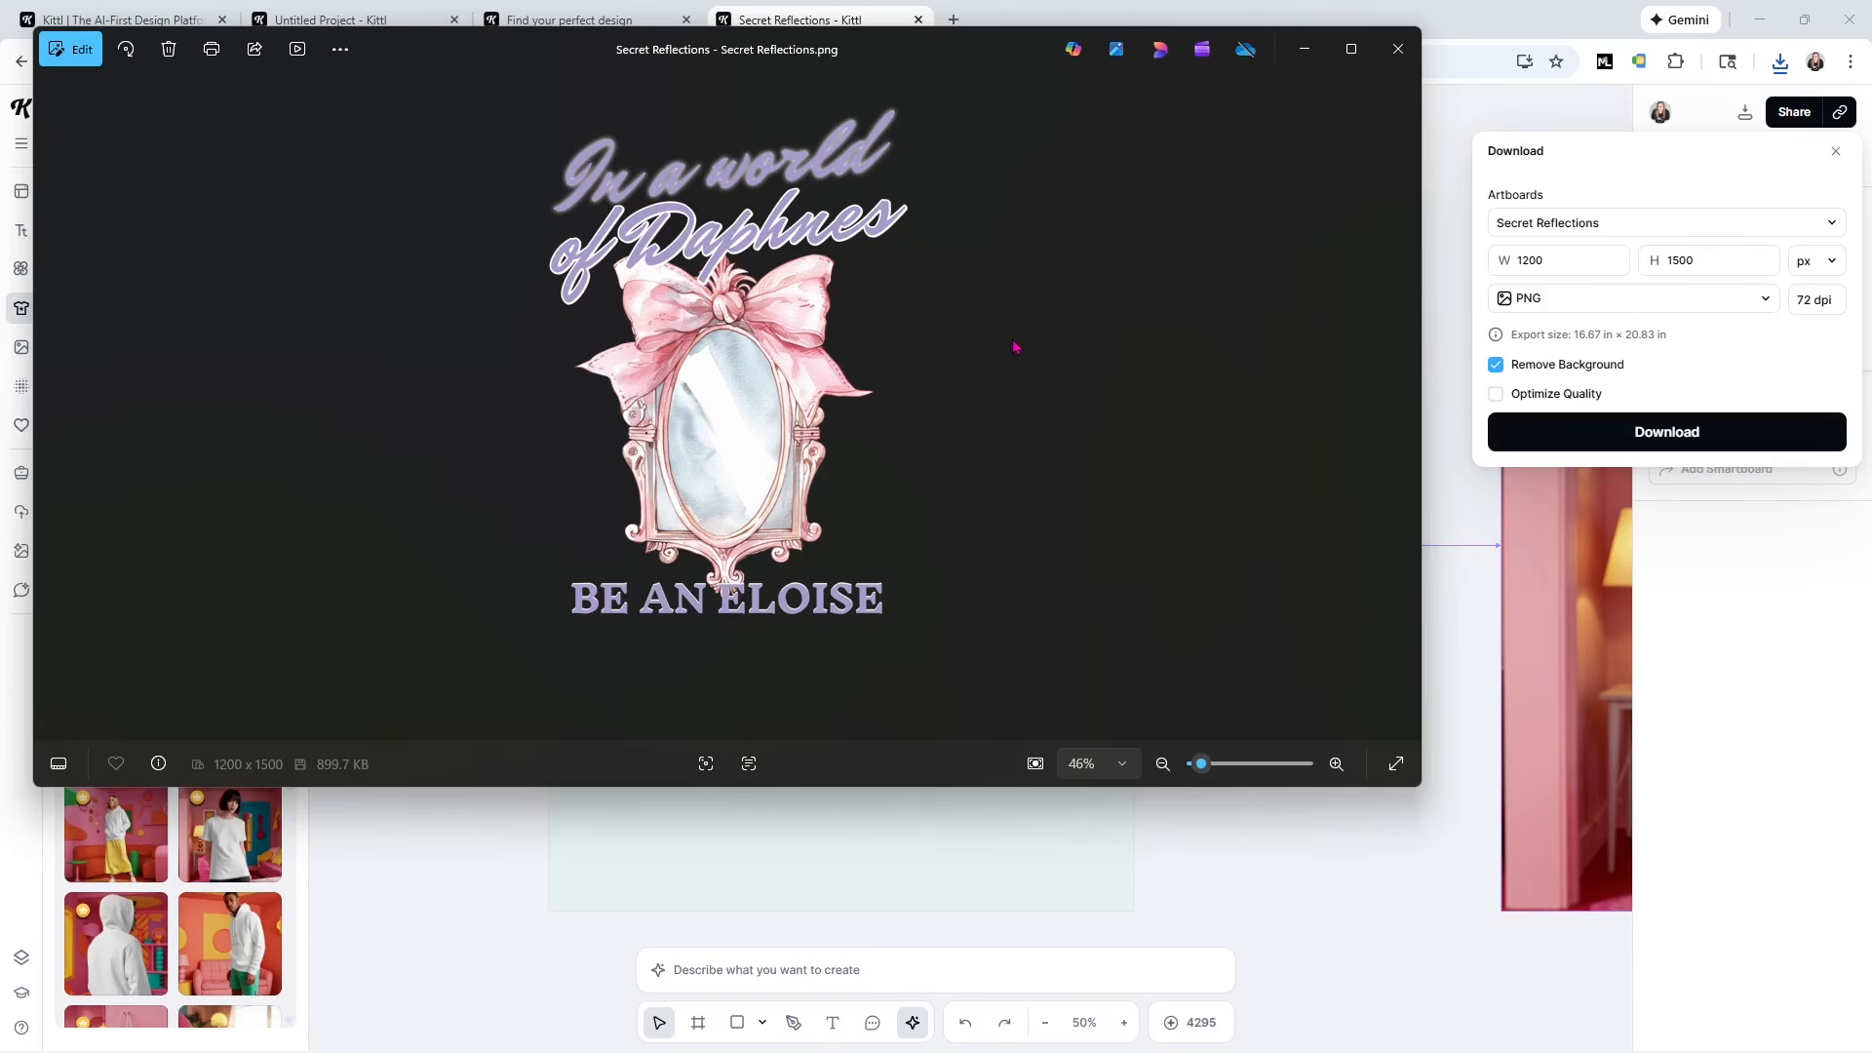
{"action": "left_click", "coordinate": [1398, 49]}
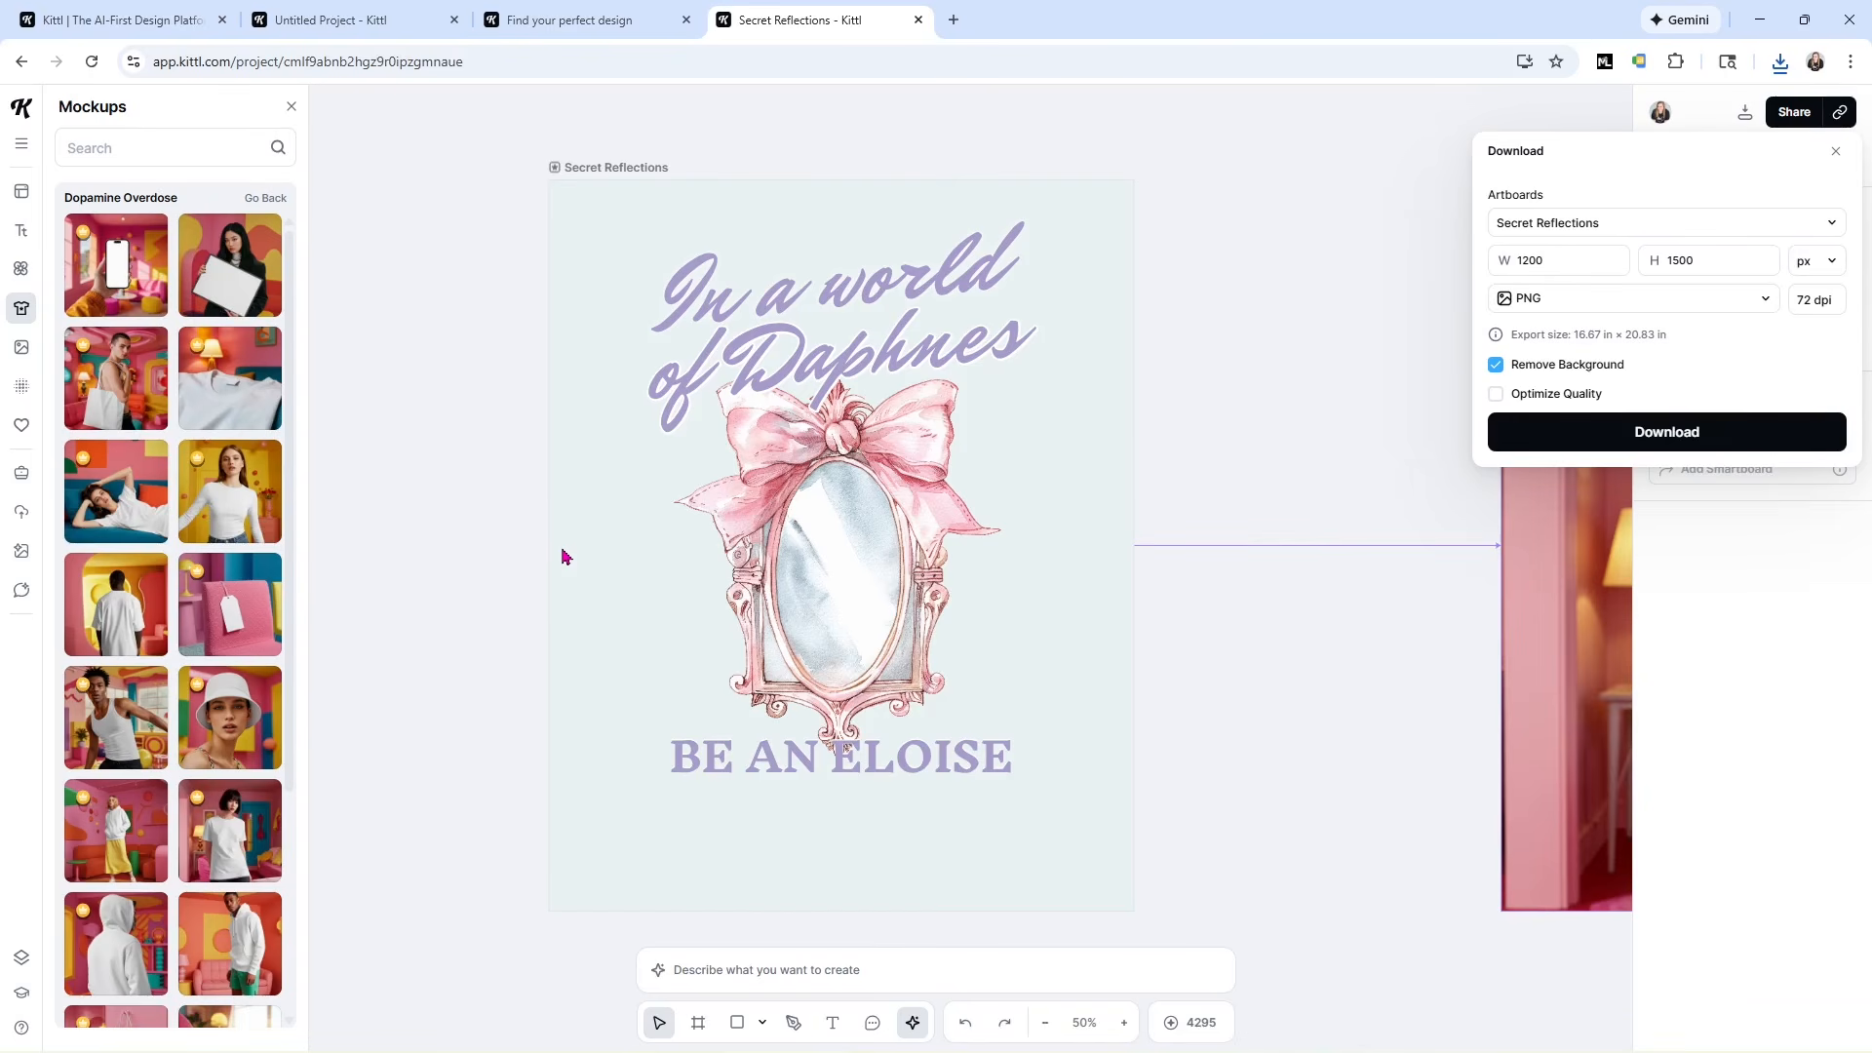
Close the download settings and add a blank 1200 × 1200 px artboard to the project.
{"action": "left_click", "coordinate": [1226, 469]}
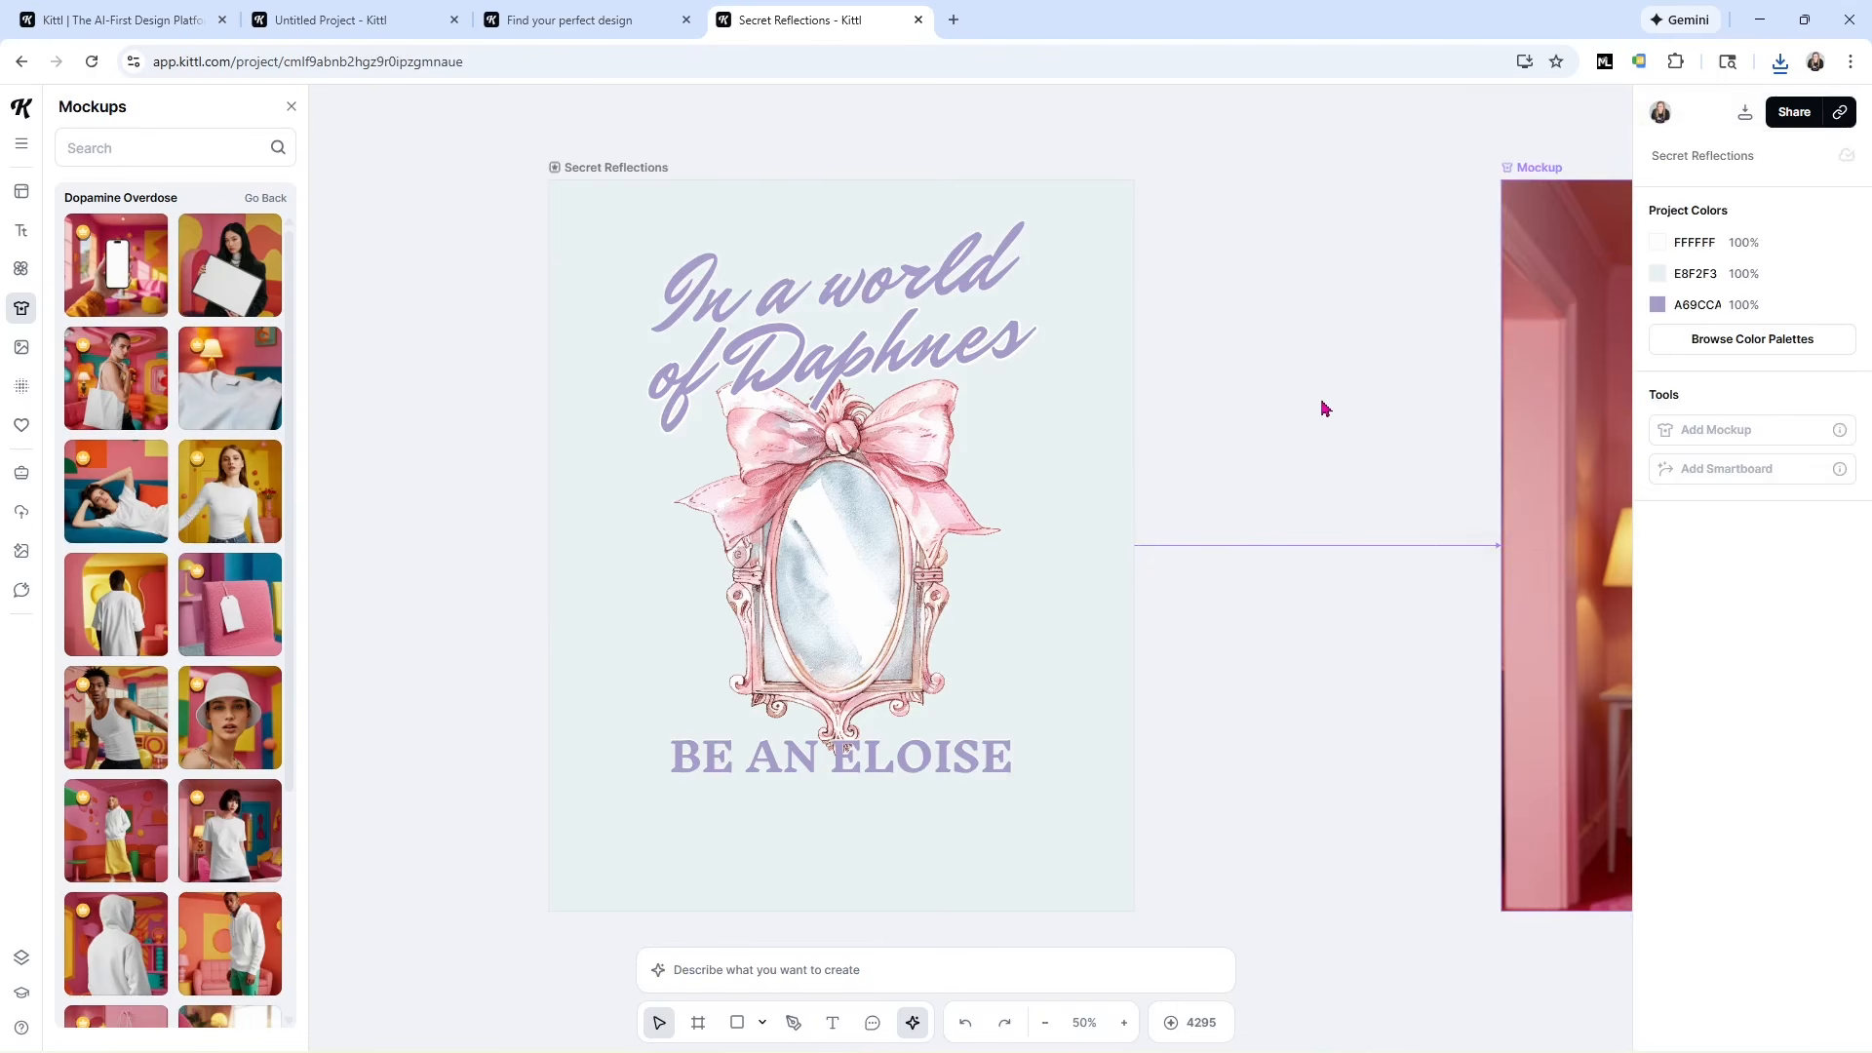
{"action": "scroll", "coordinate": [1316, 420], "scroll_direction": "down", "scroll_amount": 6}
{"action": "right_click", "coordinate": [914, 632]}
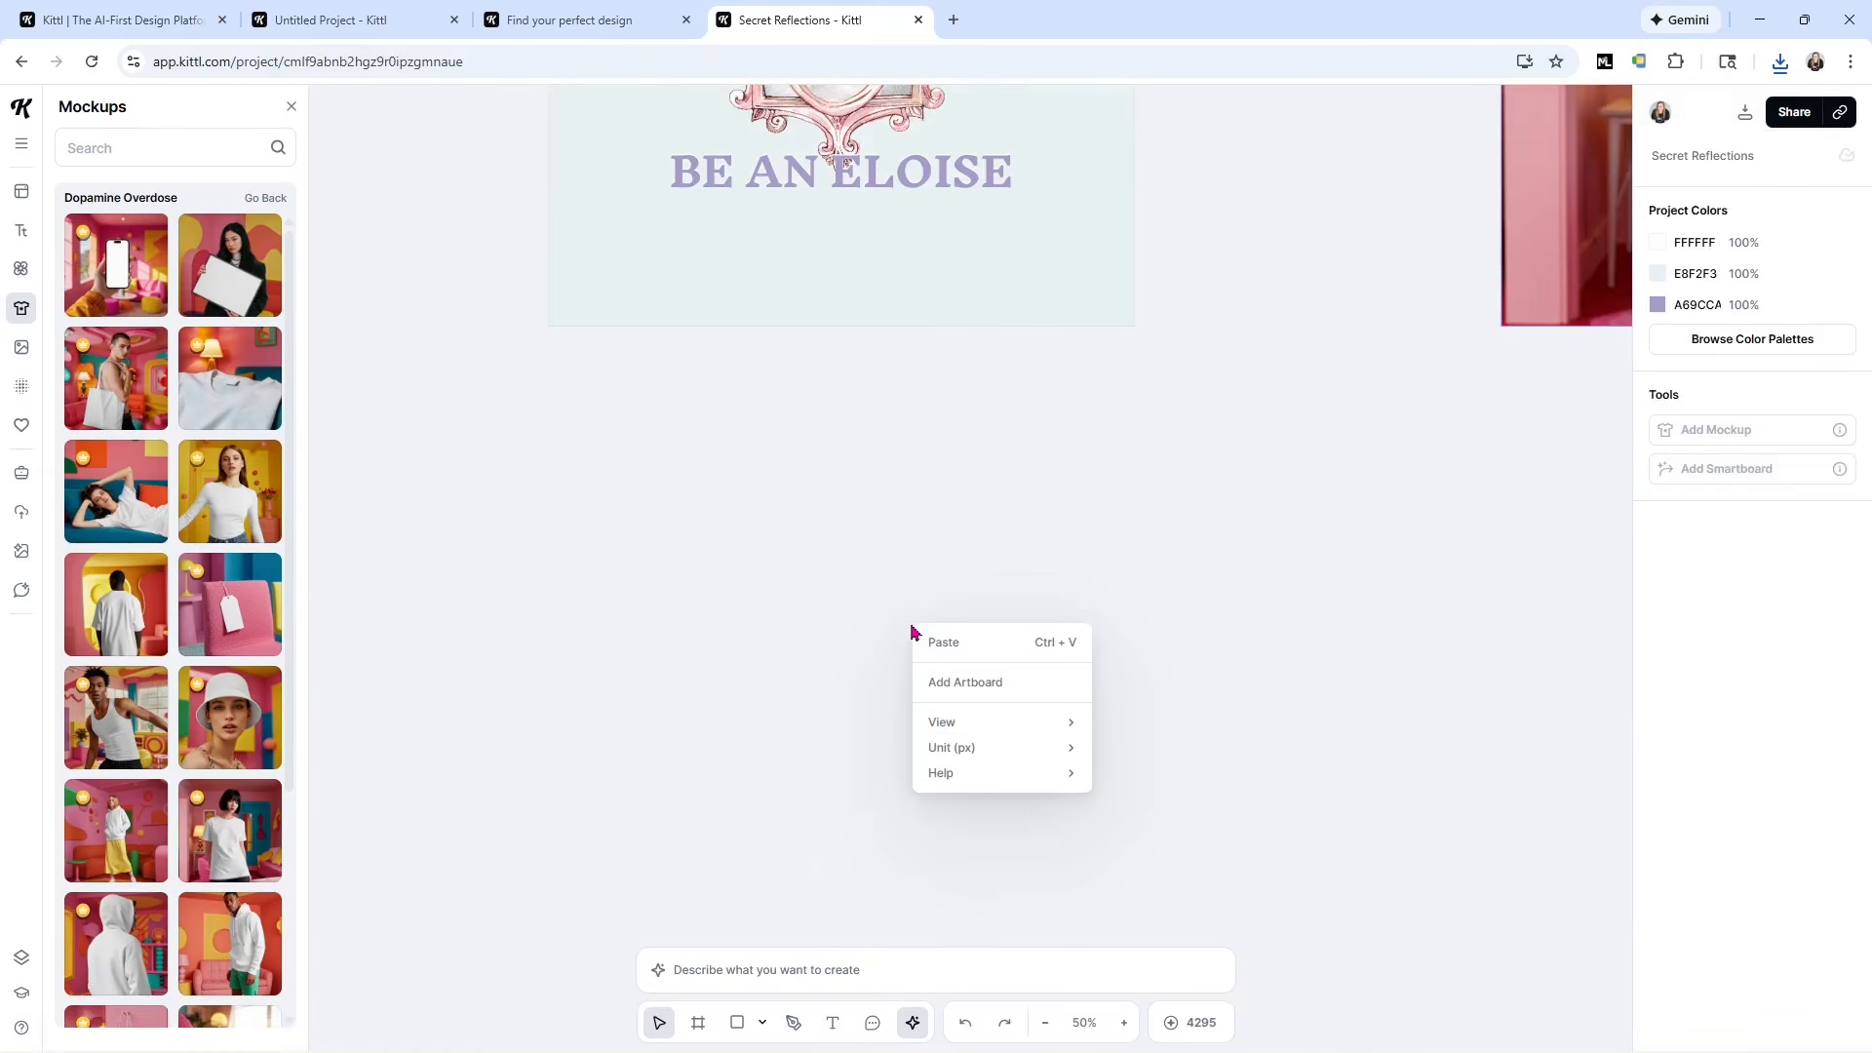
{"action": "left_click", "coordinate": [965, 682]}
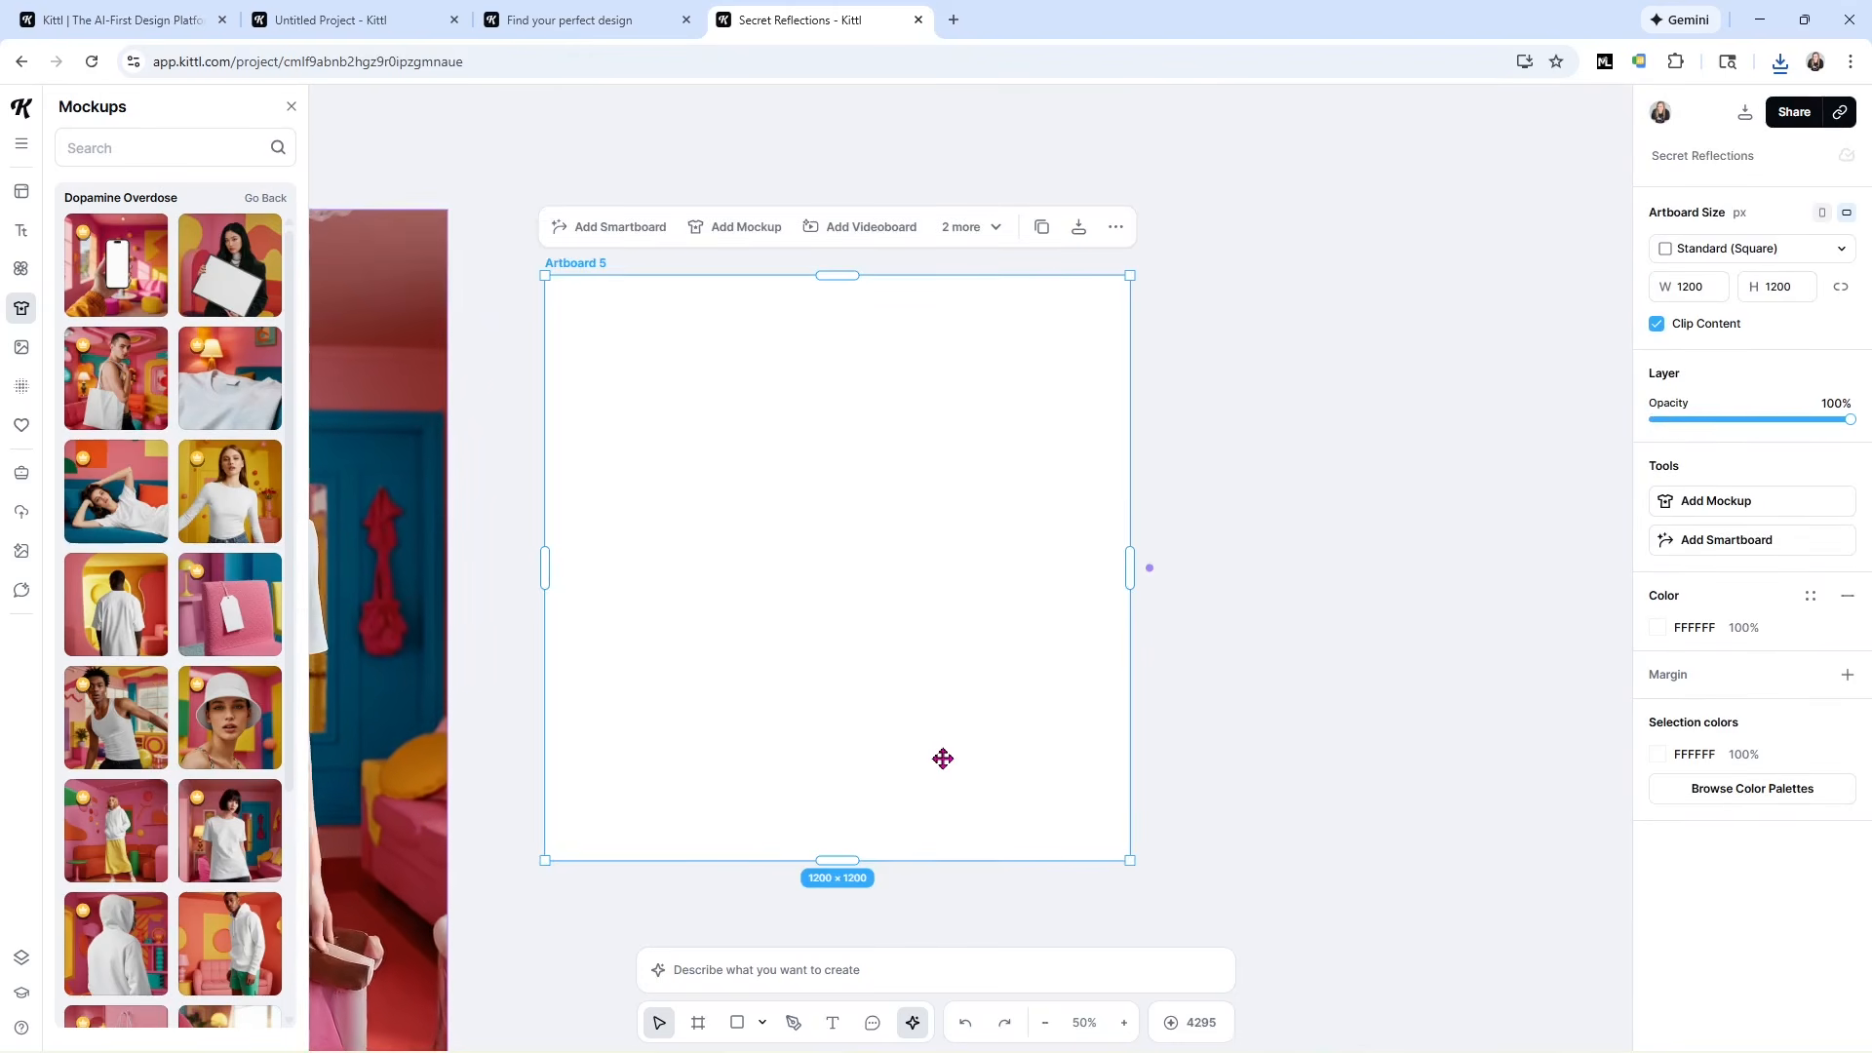
Upload the PNG file from the In-My-Silly-Goose-Era folder in cricut files to the project.
{"action": "left_click", "coordinate": [786, 1048]}
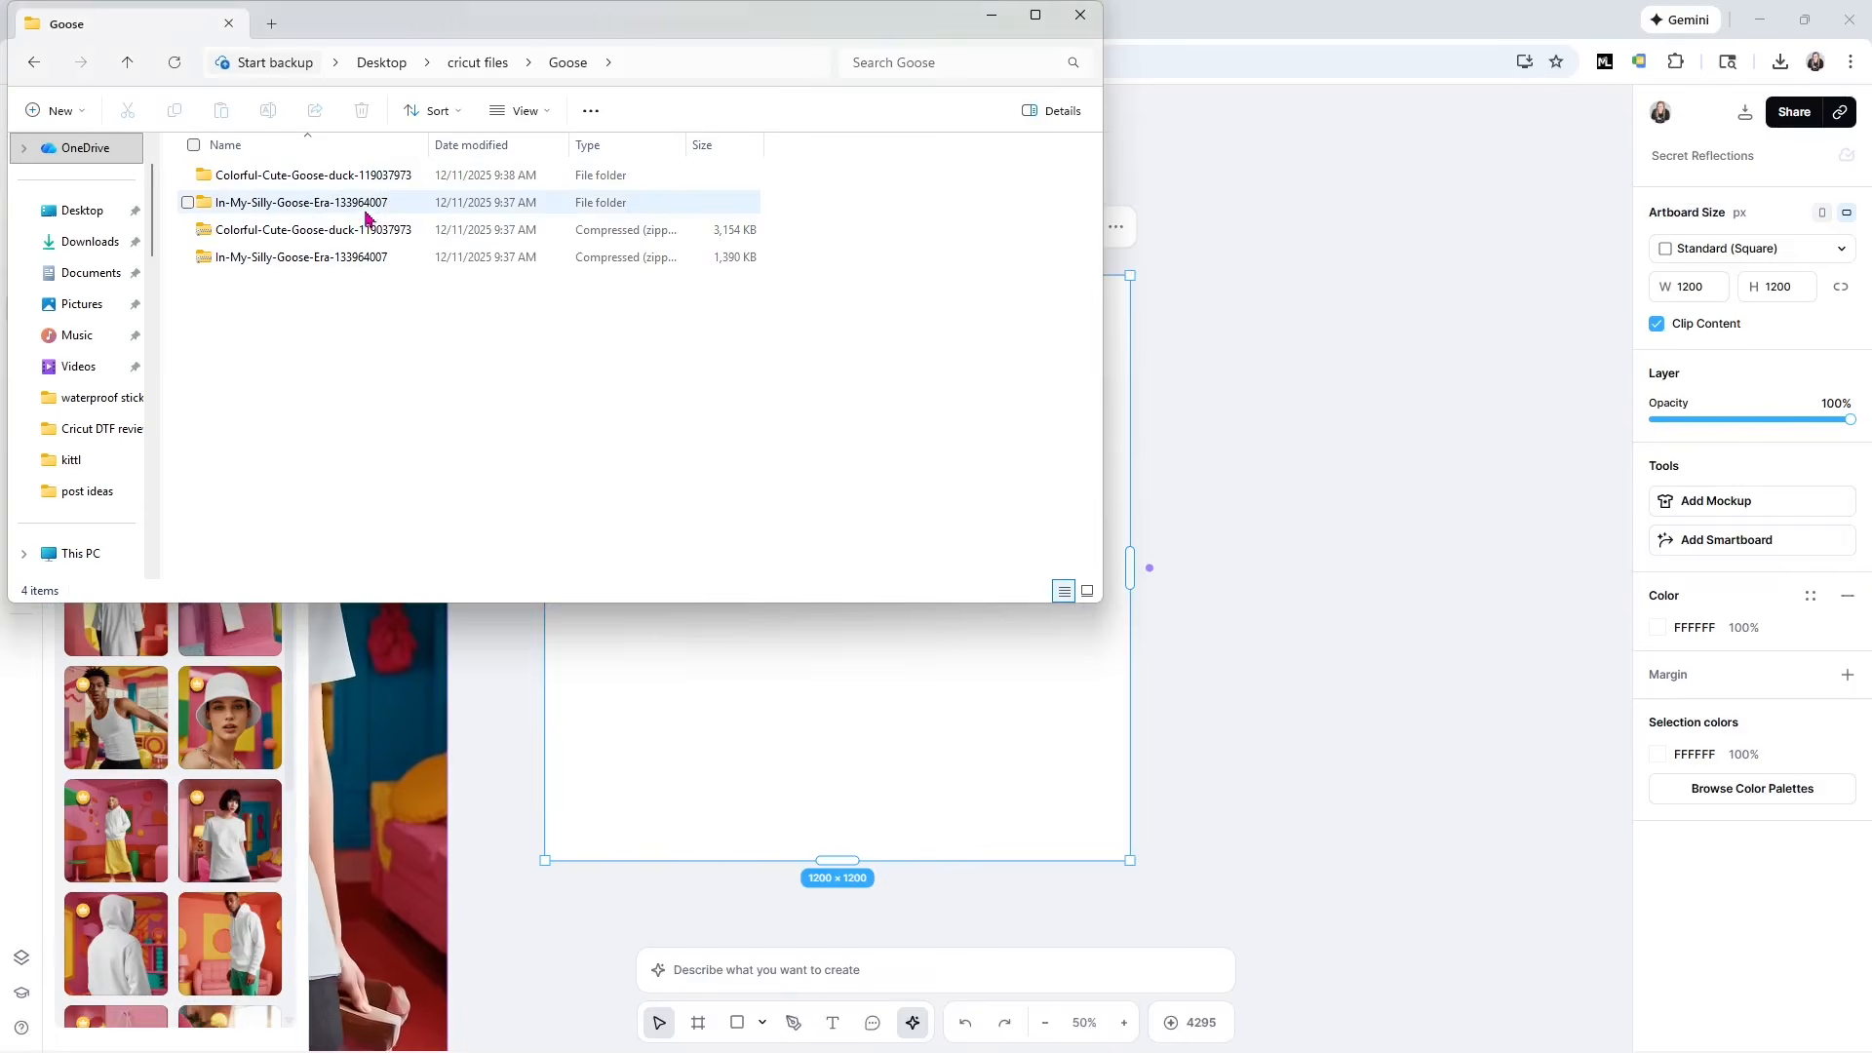
{"action": "double_click", "coordinate": [353, 202]}
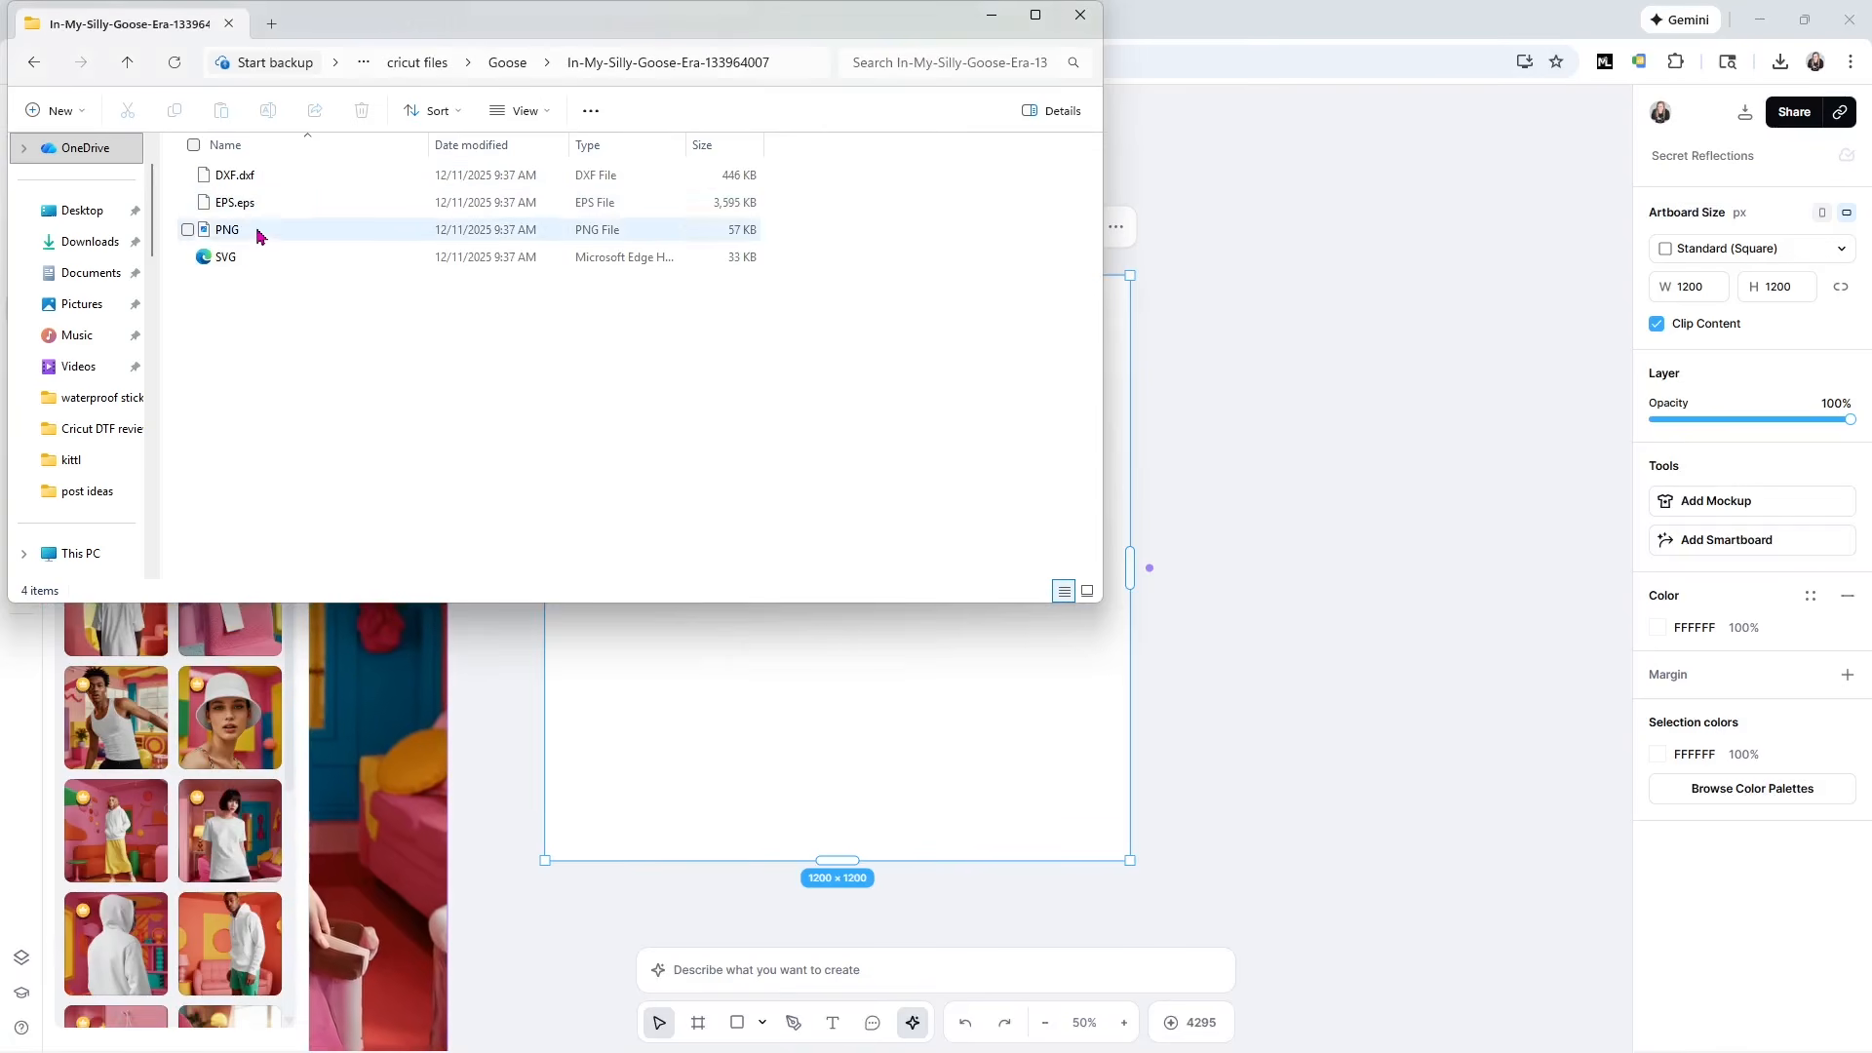
{"action": "left_click_drag", "start_coordinate": [230, 232], "coordinate": [784, 707]}
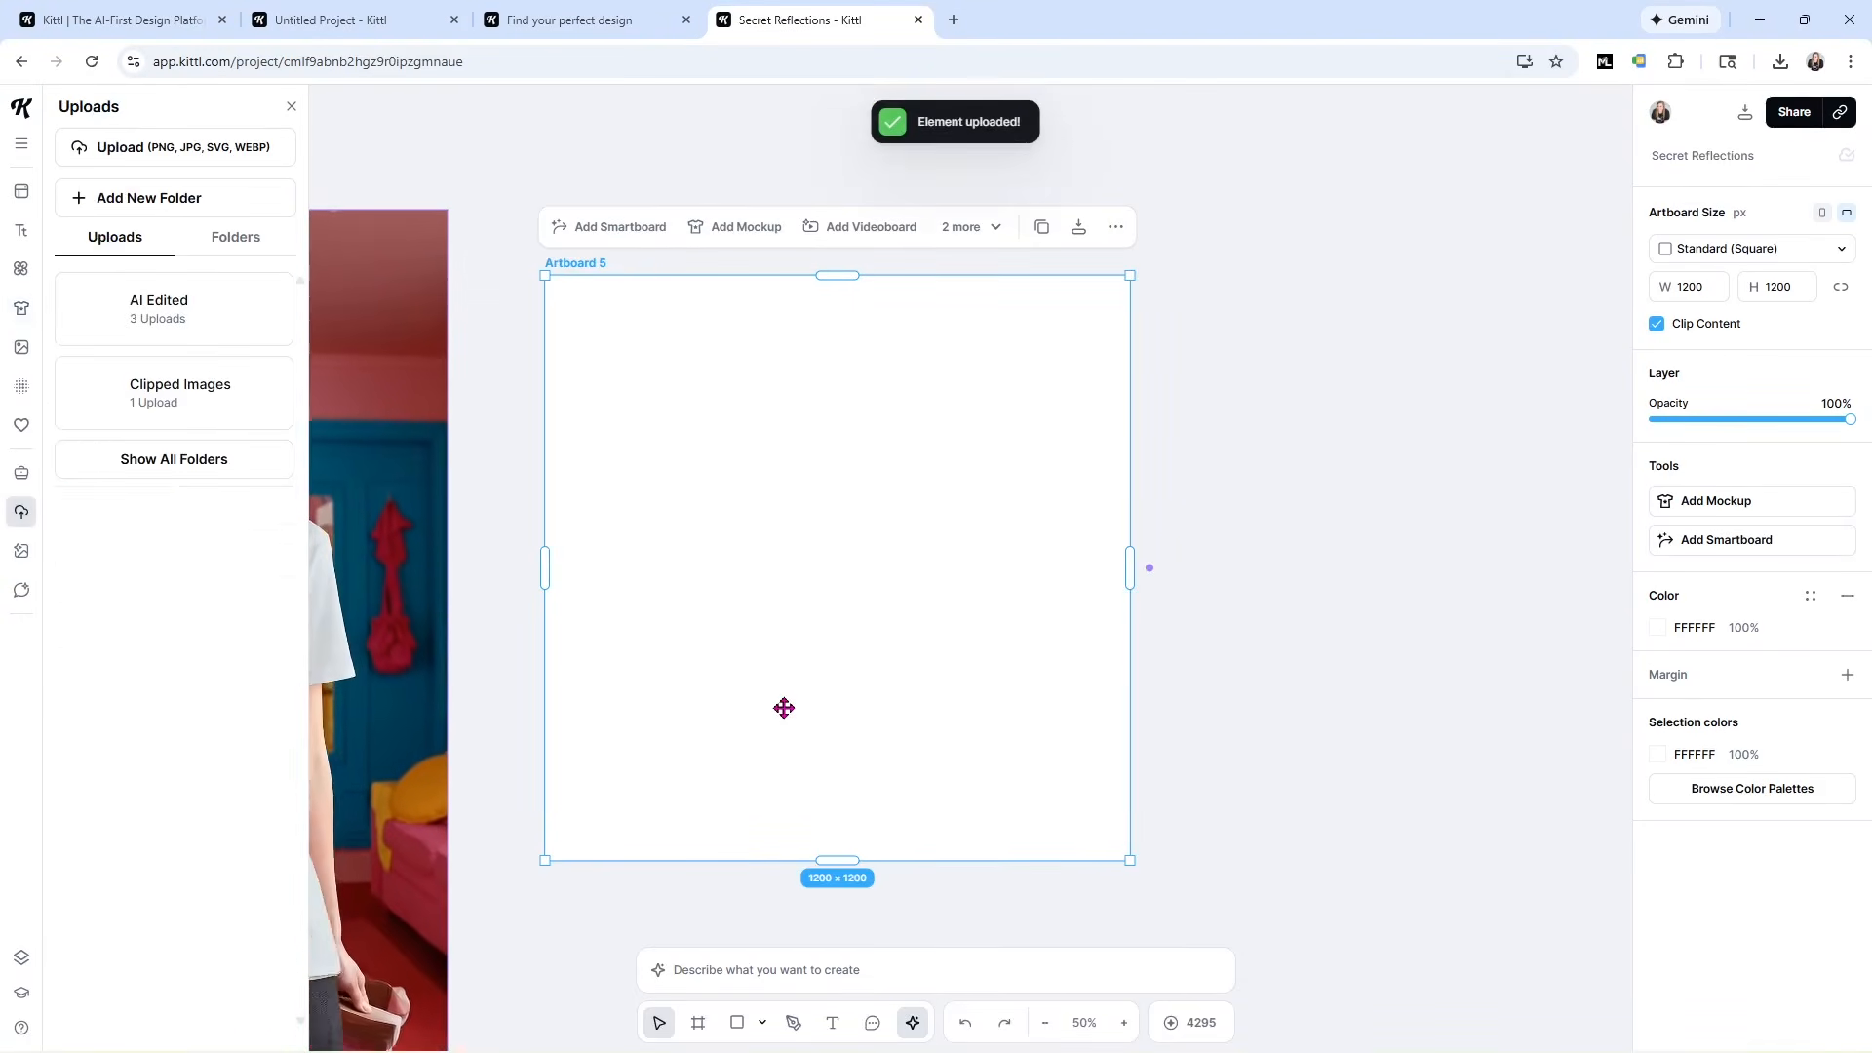
Enlarge the silly goose design to about 1151 × 1071 px and center it on the new artboard.
{"action": "left_click_drag", "start_coordinate": [778, 697], "coordinate": [585, 468]}
{"action": "left_click_drag", "start_coordinate": [667, 634], "coordinate": [688, 441]}
{"action": "left_click_drag", "start_coordinate": [916, 634], "coordinate": [1107, 836]}
{"action": "left_click_drag", "start_coordinate": [863, 747], "coordinate": [862, 750]}
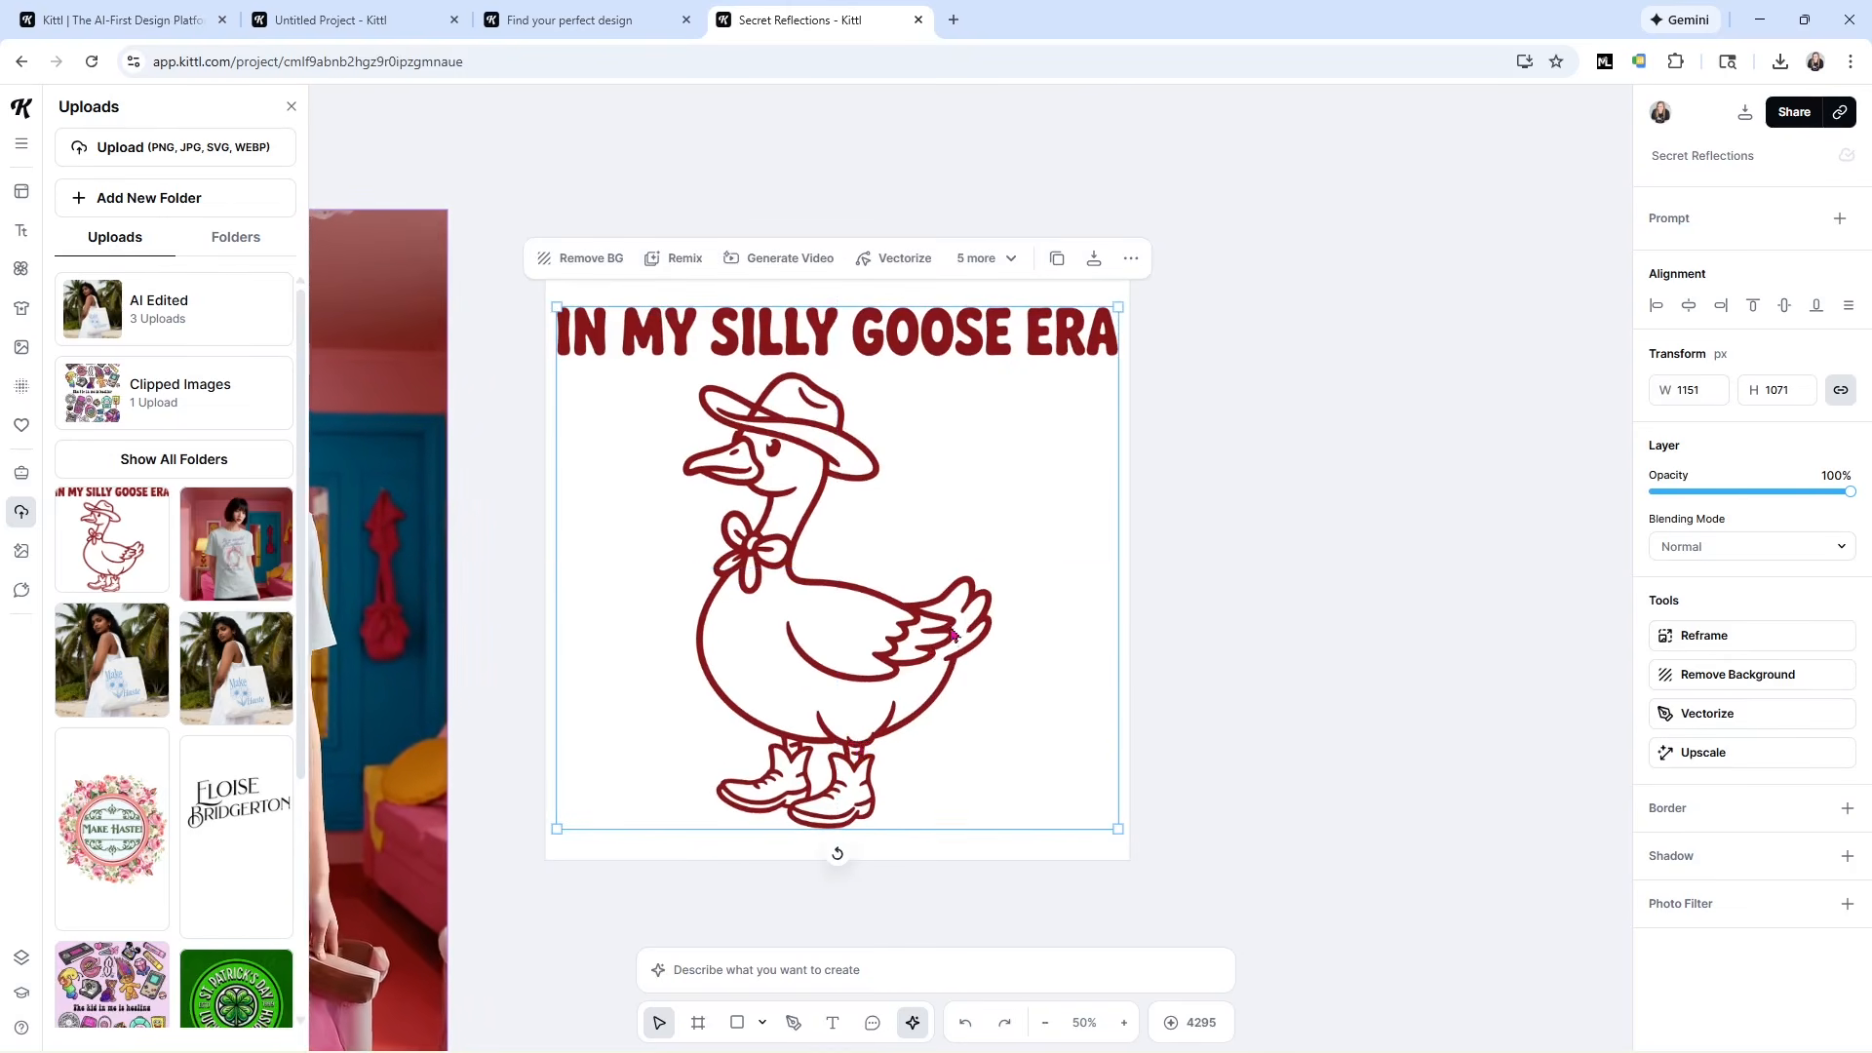
Select the silly goose artboard and add a mockup of its design.
{"action": "left_click", "coordinate": [1044, 1024]}
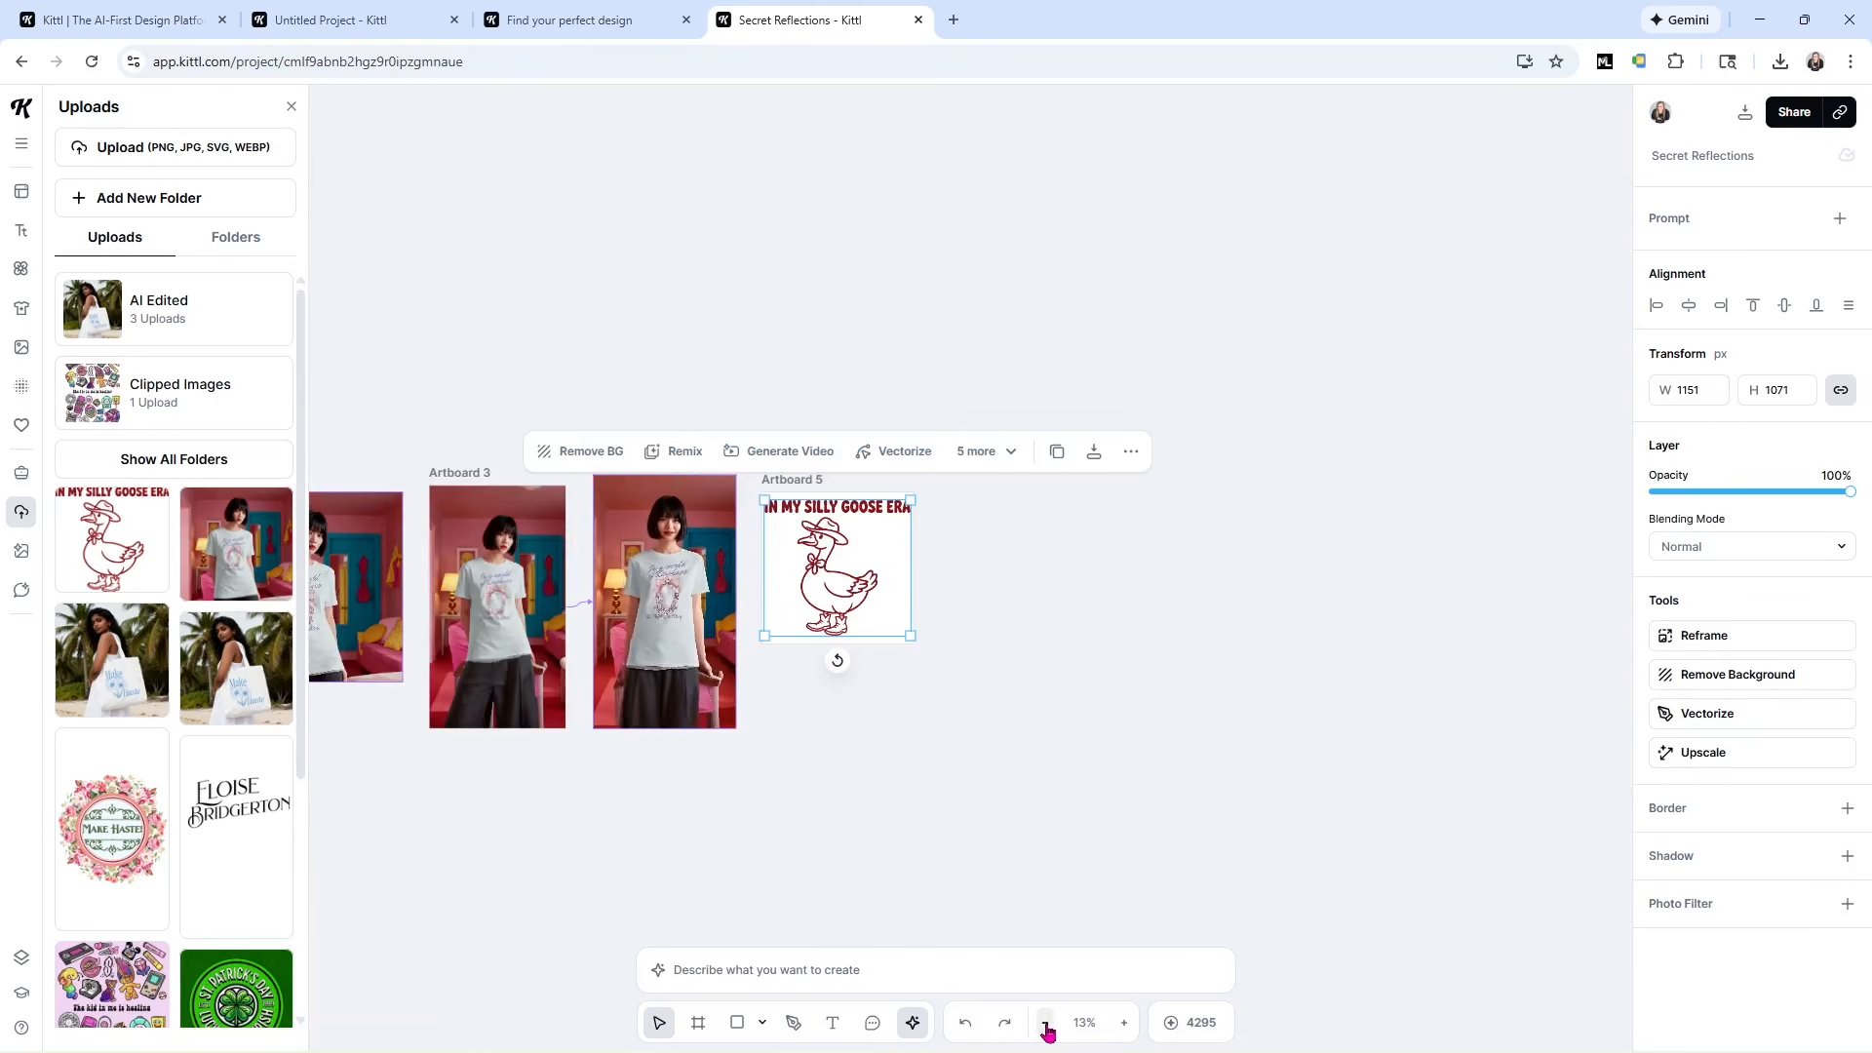
{"action": "left_click", "coordinate": [1037, 767]}
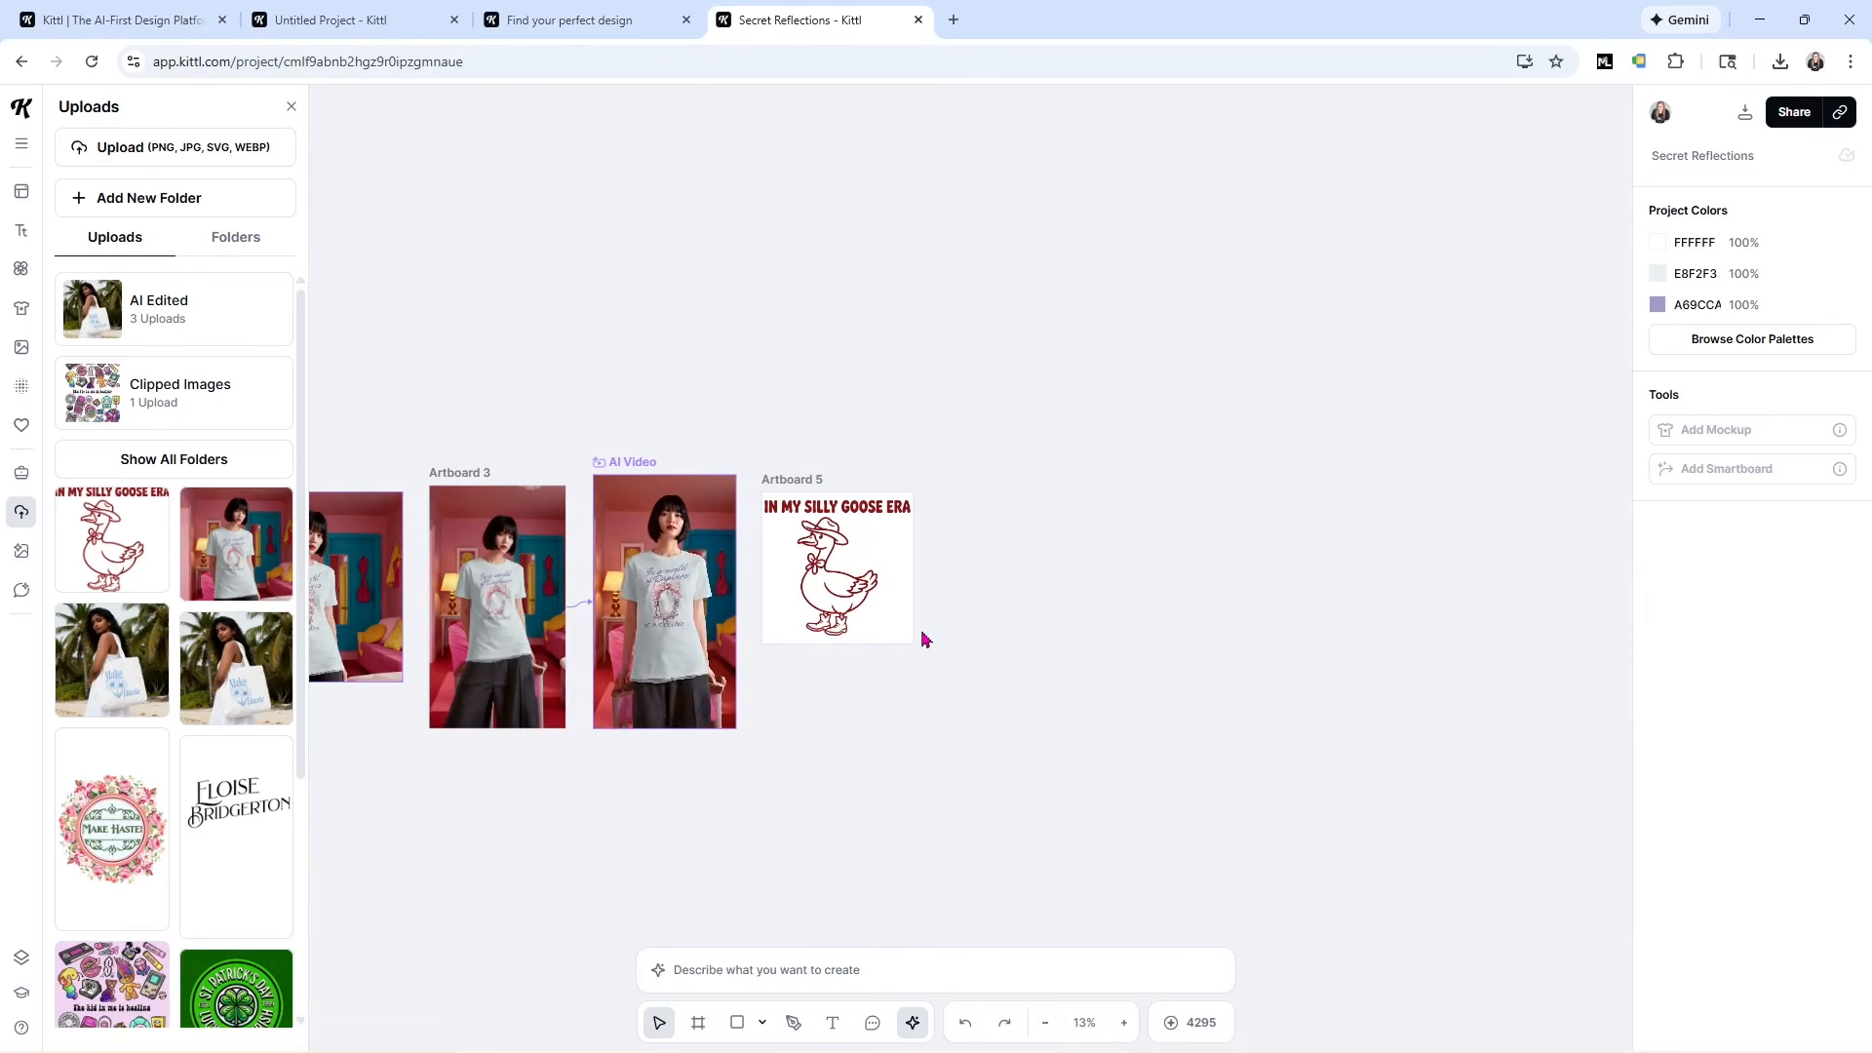
{"action": "left_click_drag", "start_coordinate": [731, 411], "coordinate": [936, 669]}
{"action": "left_click", "coordinate": [744, 455]}
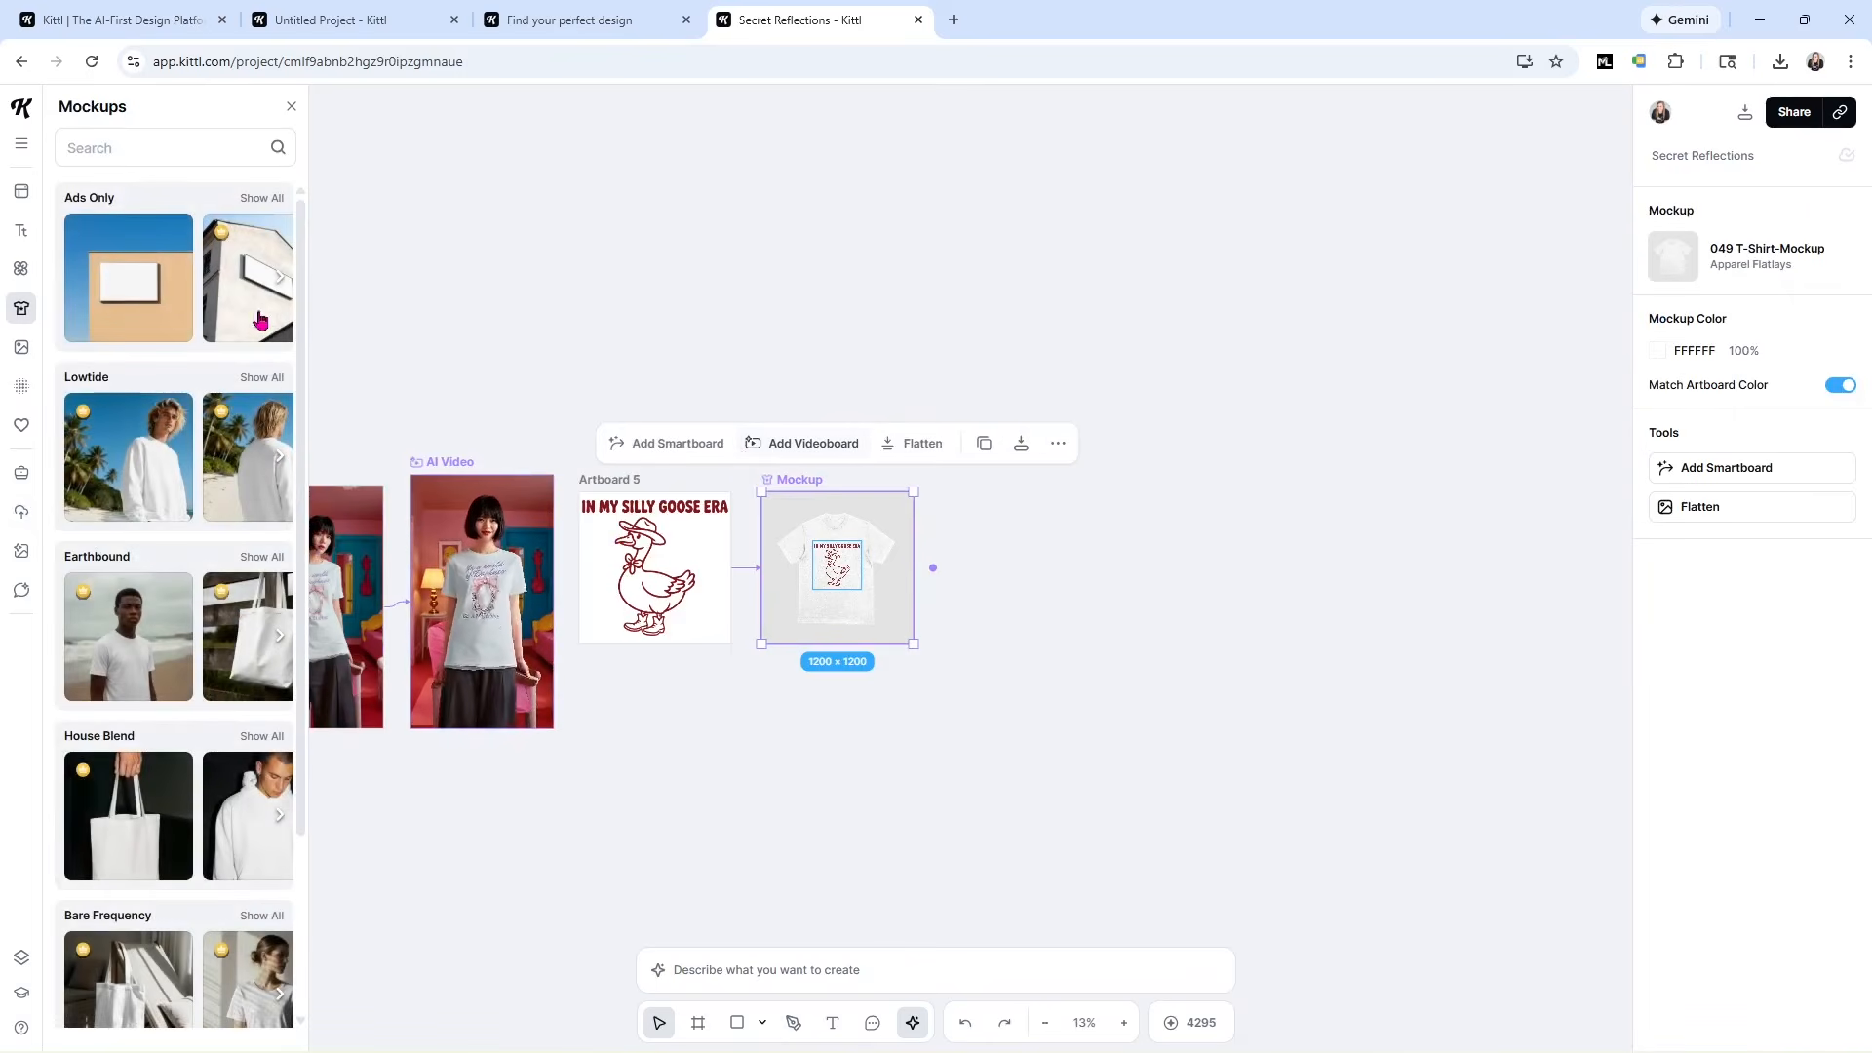
Switch the silly goose mockup to the Lowtide photo of the woman in sunglasses and a white T-shirt.
{"action": "left_click", "coordinate": [261, 377]}
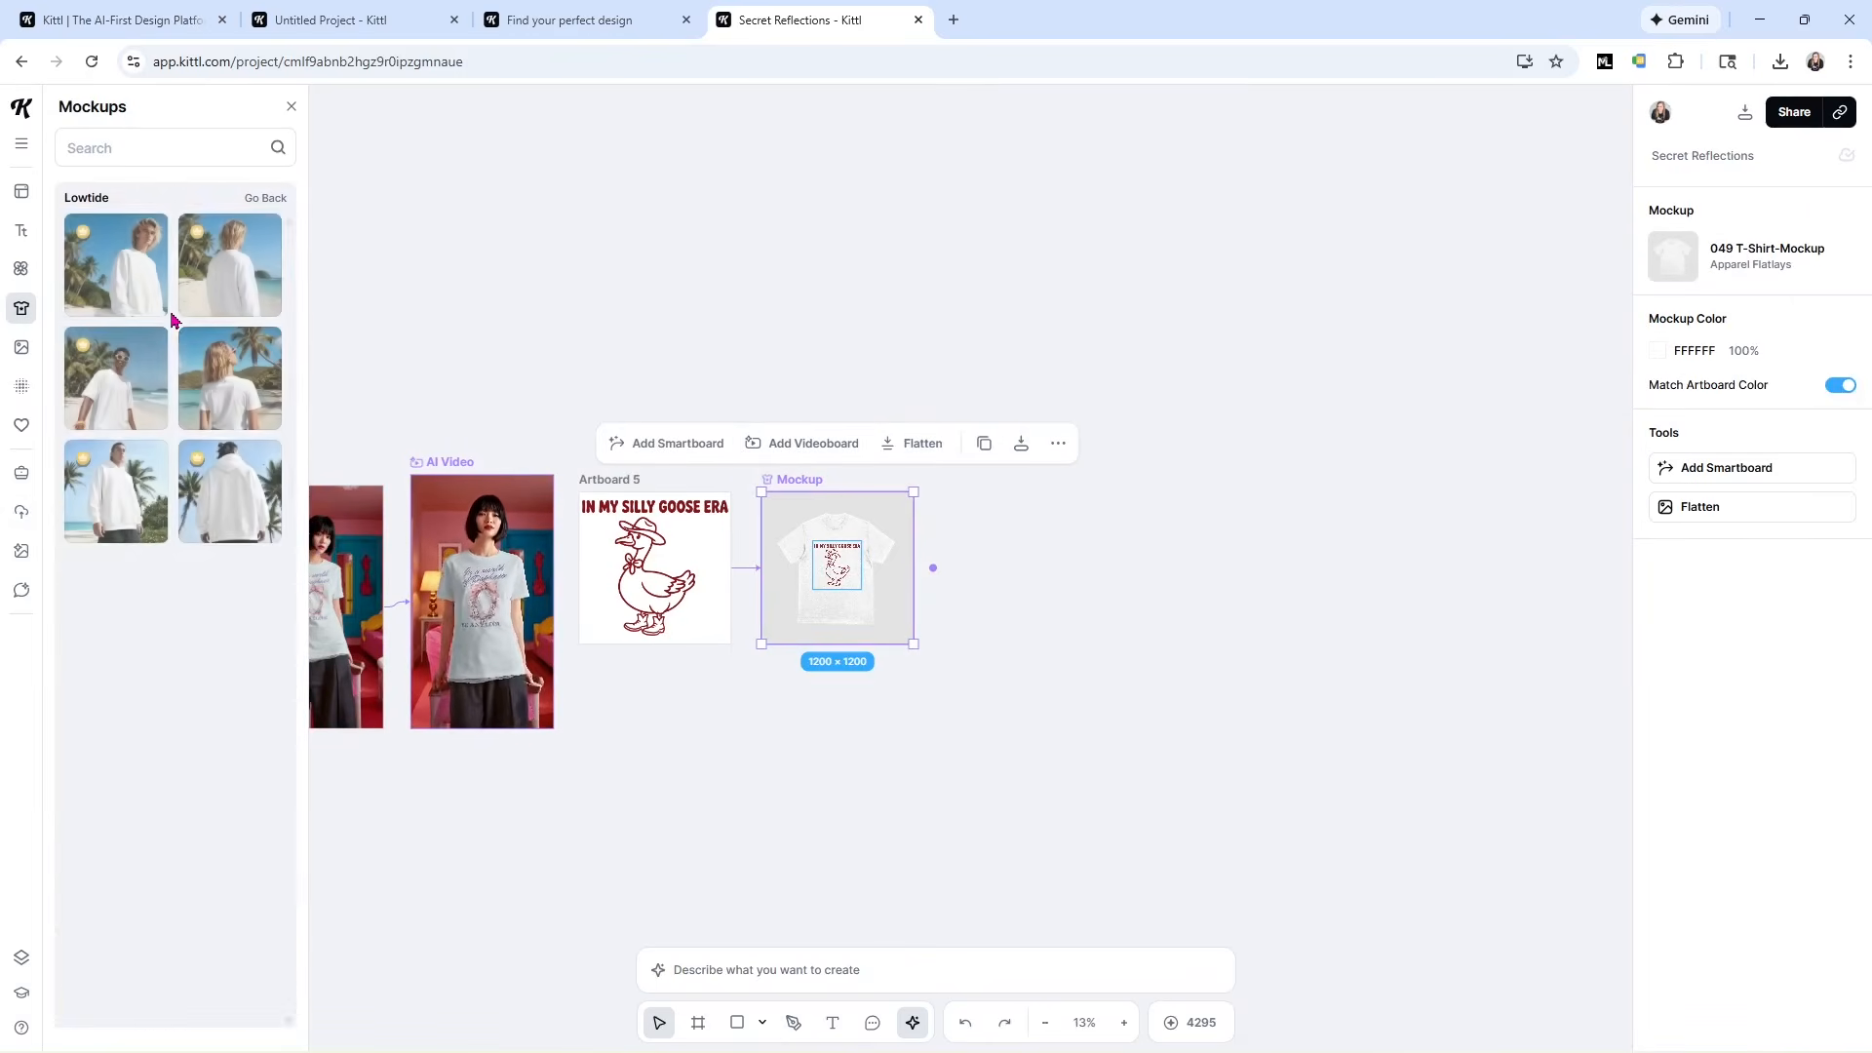
{"action": "scroll", "coordinate": [127, 541], "scroll_direction": "down", "scroll_amount": 4}
{"action": "scroll", "coordinate": [130, 545], "scroll_direction": "down", "scroll_amount": 3}
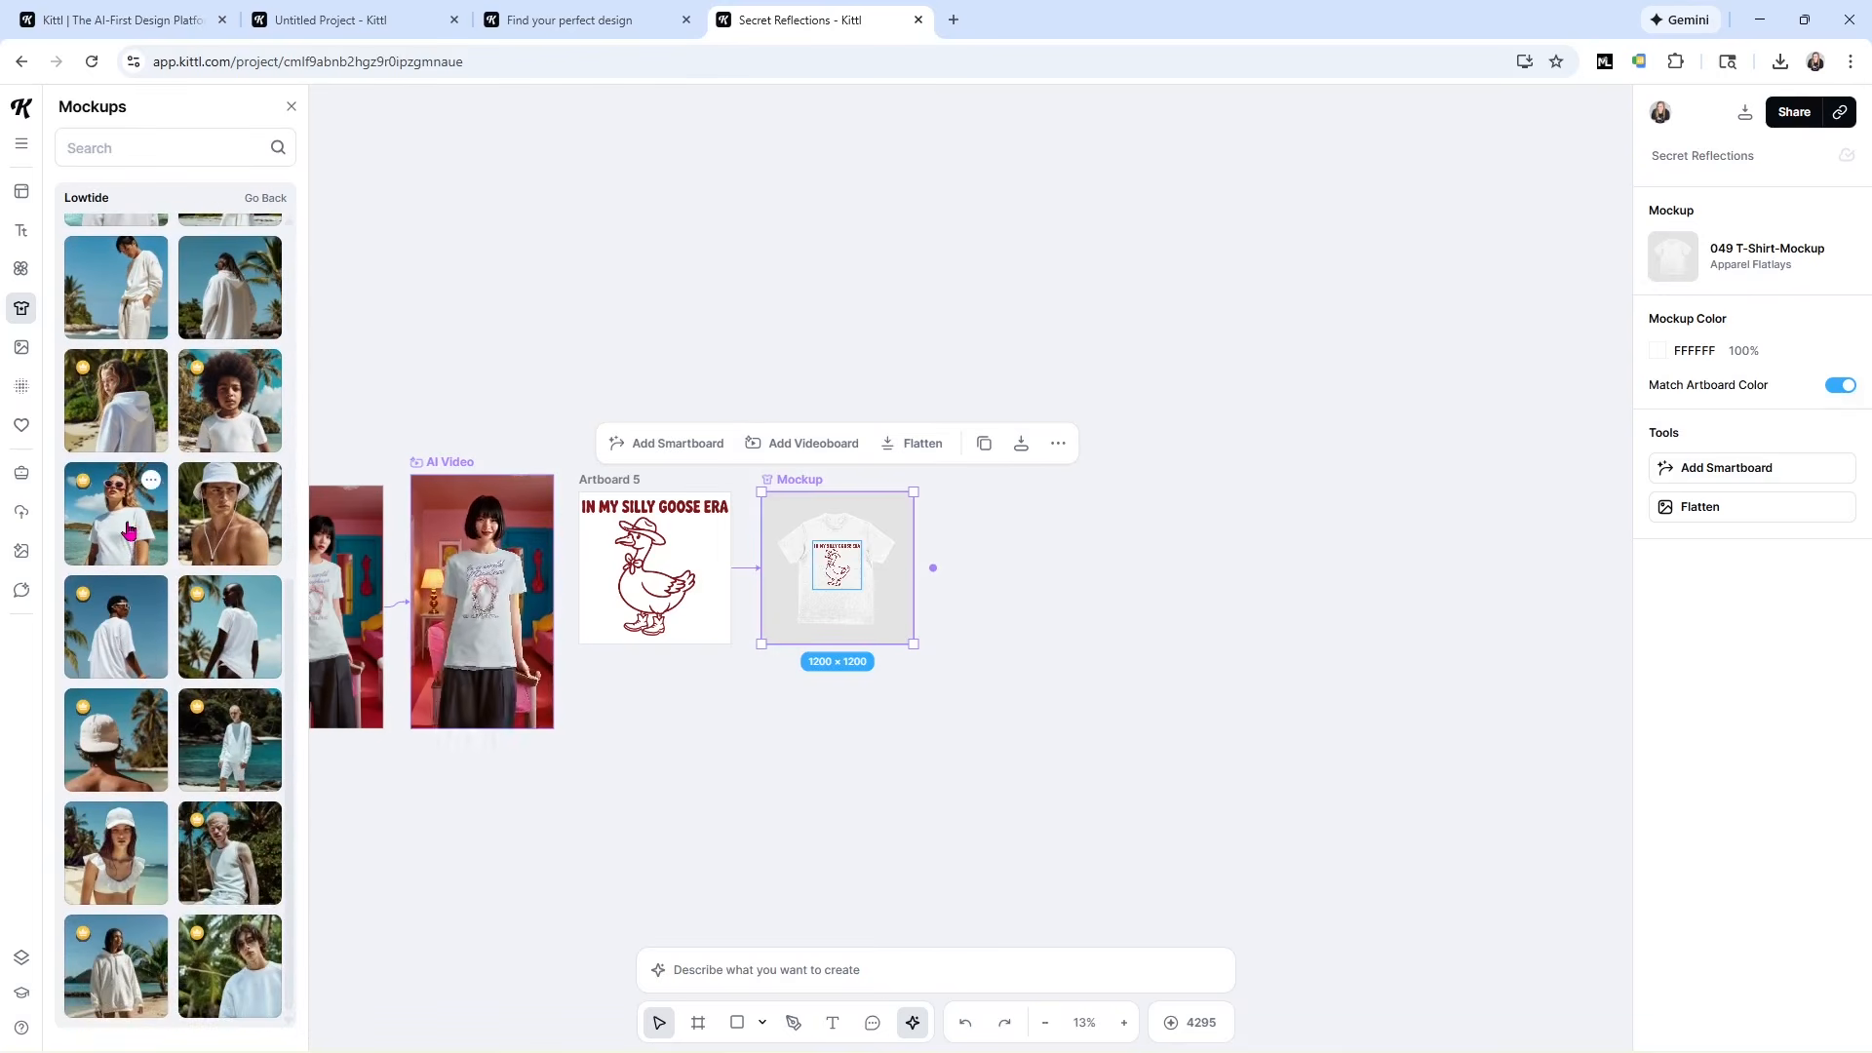
{"action": "left_click", "coordinate": [128, 529]}
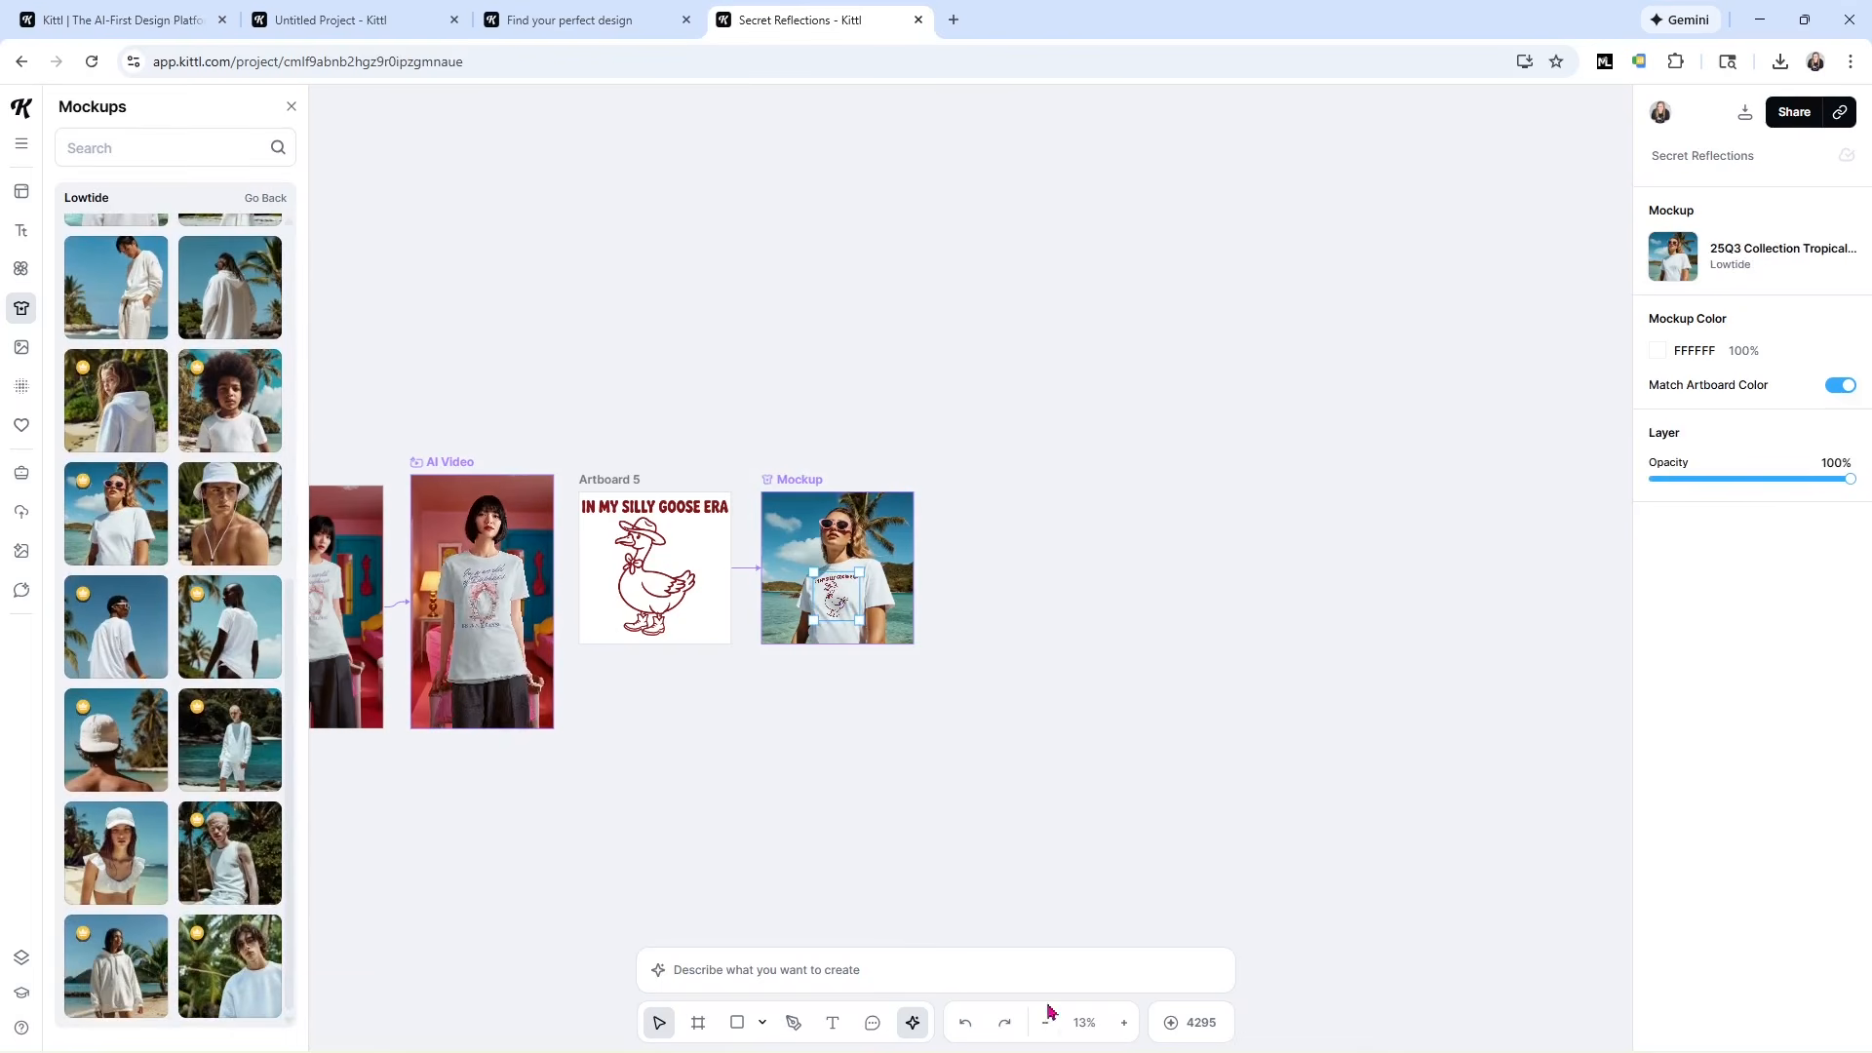
Slightly enlarge the silly goose design on the woman's T-shirt and center it on her chest.
{"action": "left_click", "coordinate": [1123, 1021]}
{"action": "left_click", "coordinate": [1123, 1022]}
{"action": "left_click", "coordinate": [1123, 1022]}
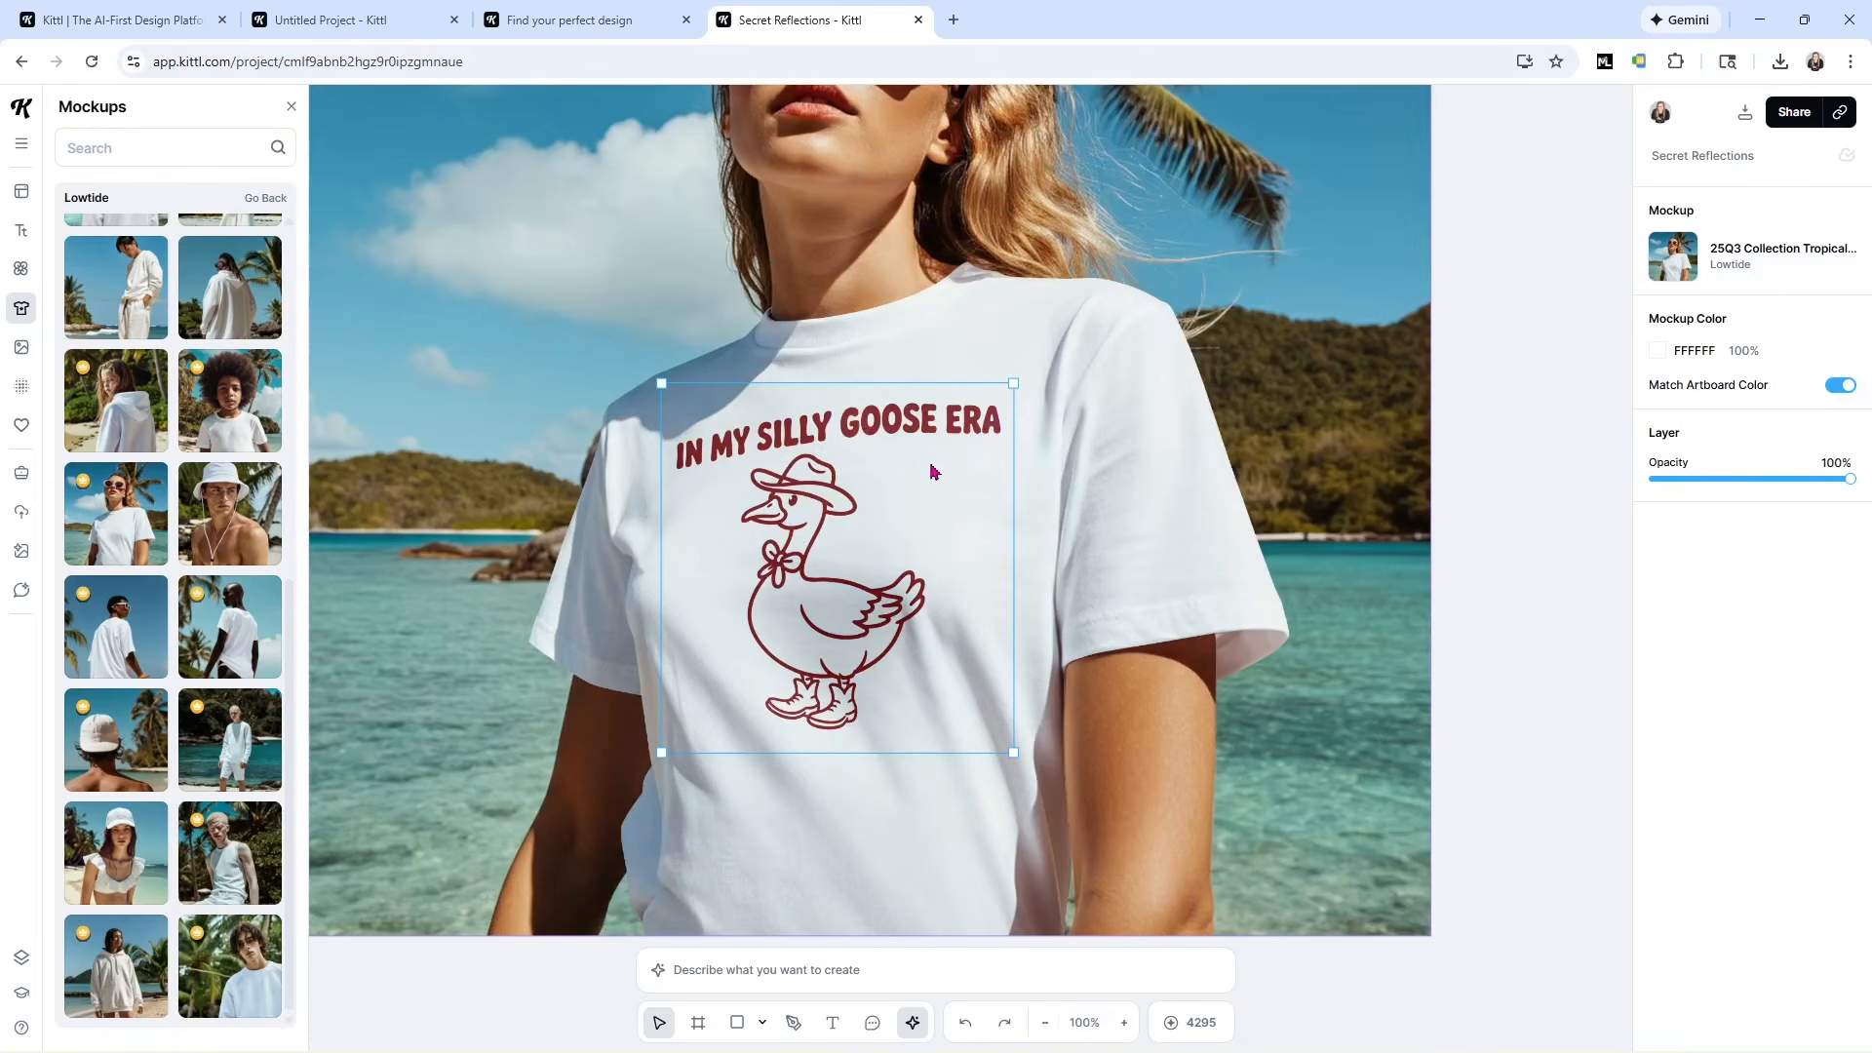
{"action": "left_click_drag", "start_coordinate": [1011, 381], "coordinate": [1030, 366]}
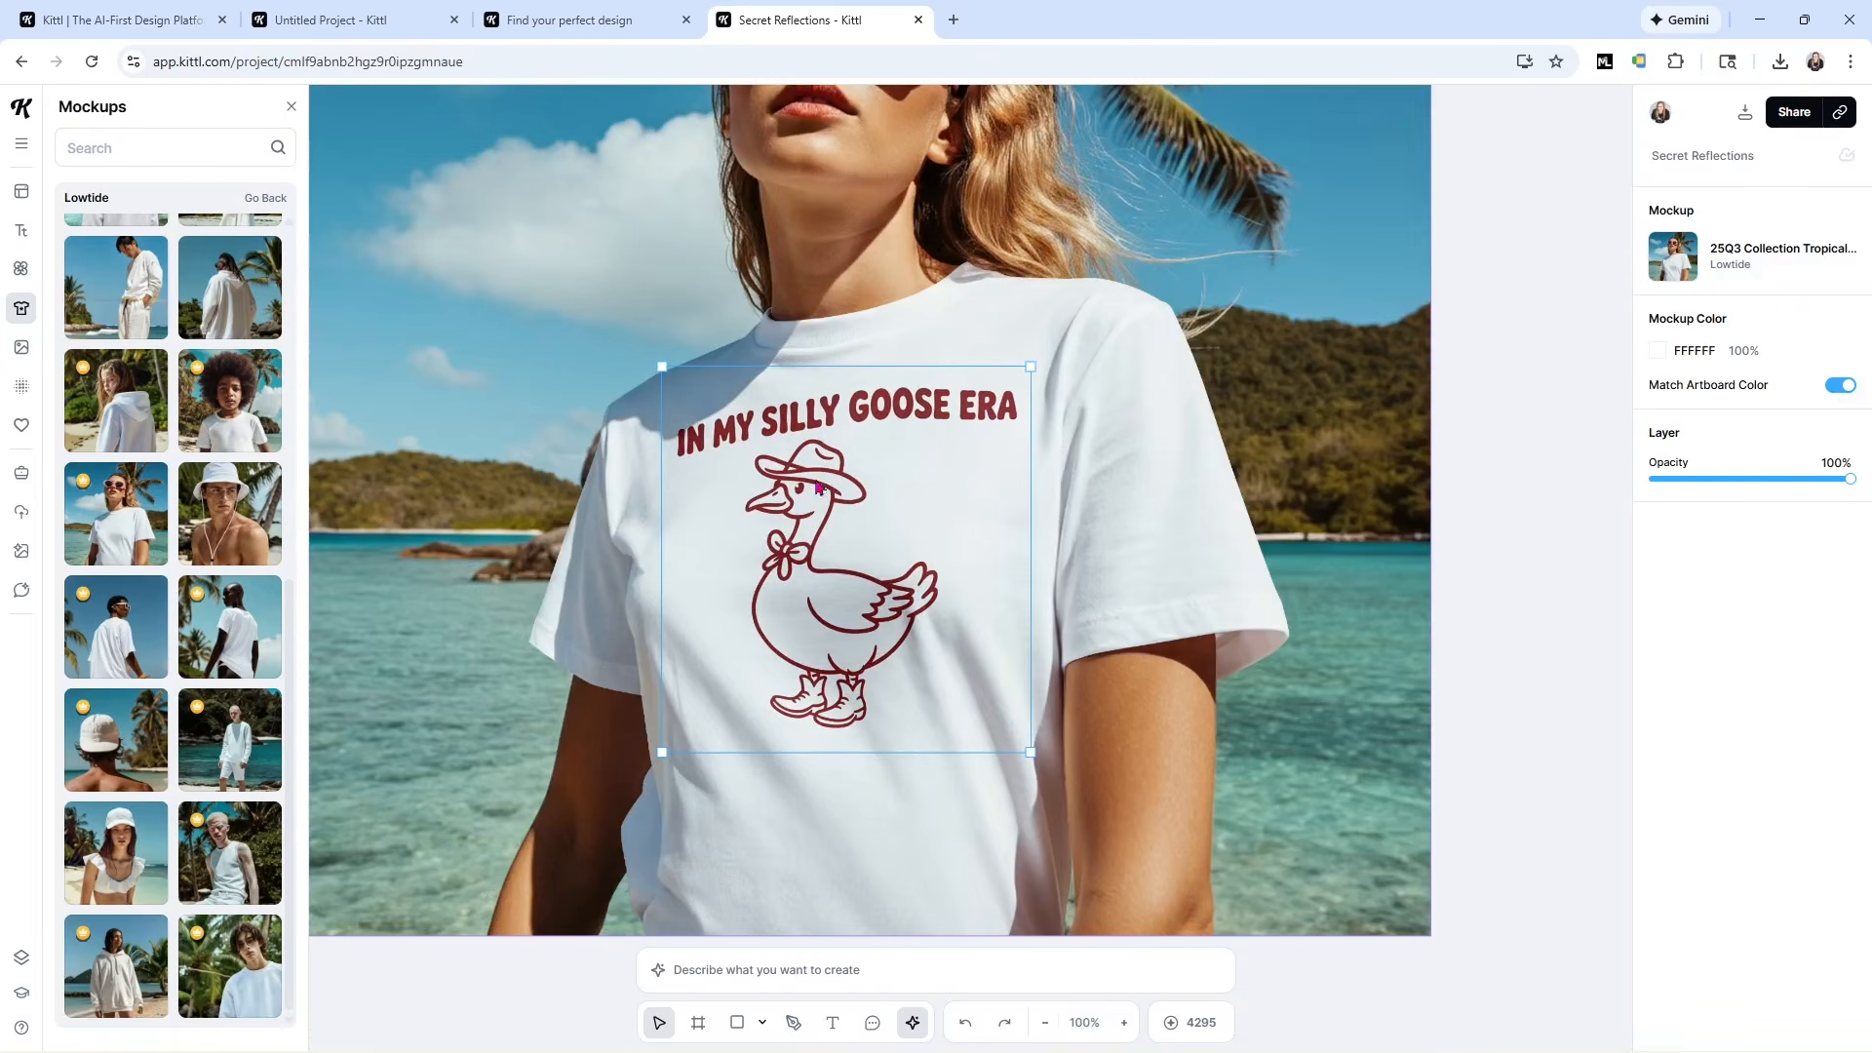
{"action": "left_click_drag", "start_coordinate": [803, 546], "coordinate": [786, 556]}
{"action": "left_click_drag", "start_coordinate": [646, 764], "coordinate": [623, 780]}
{"action": "left_click_drag", "start_coordinate": [752, 662], "coordinate": [775, 652]}
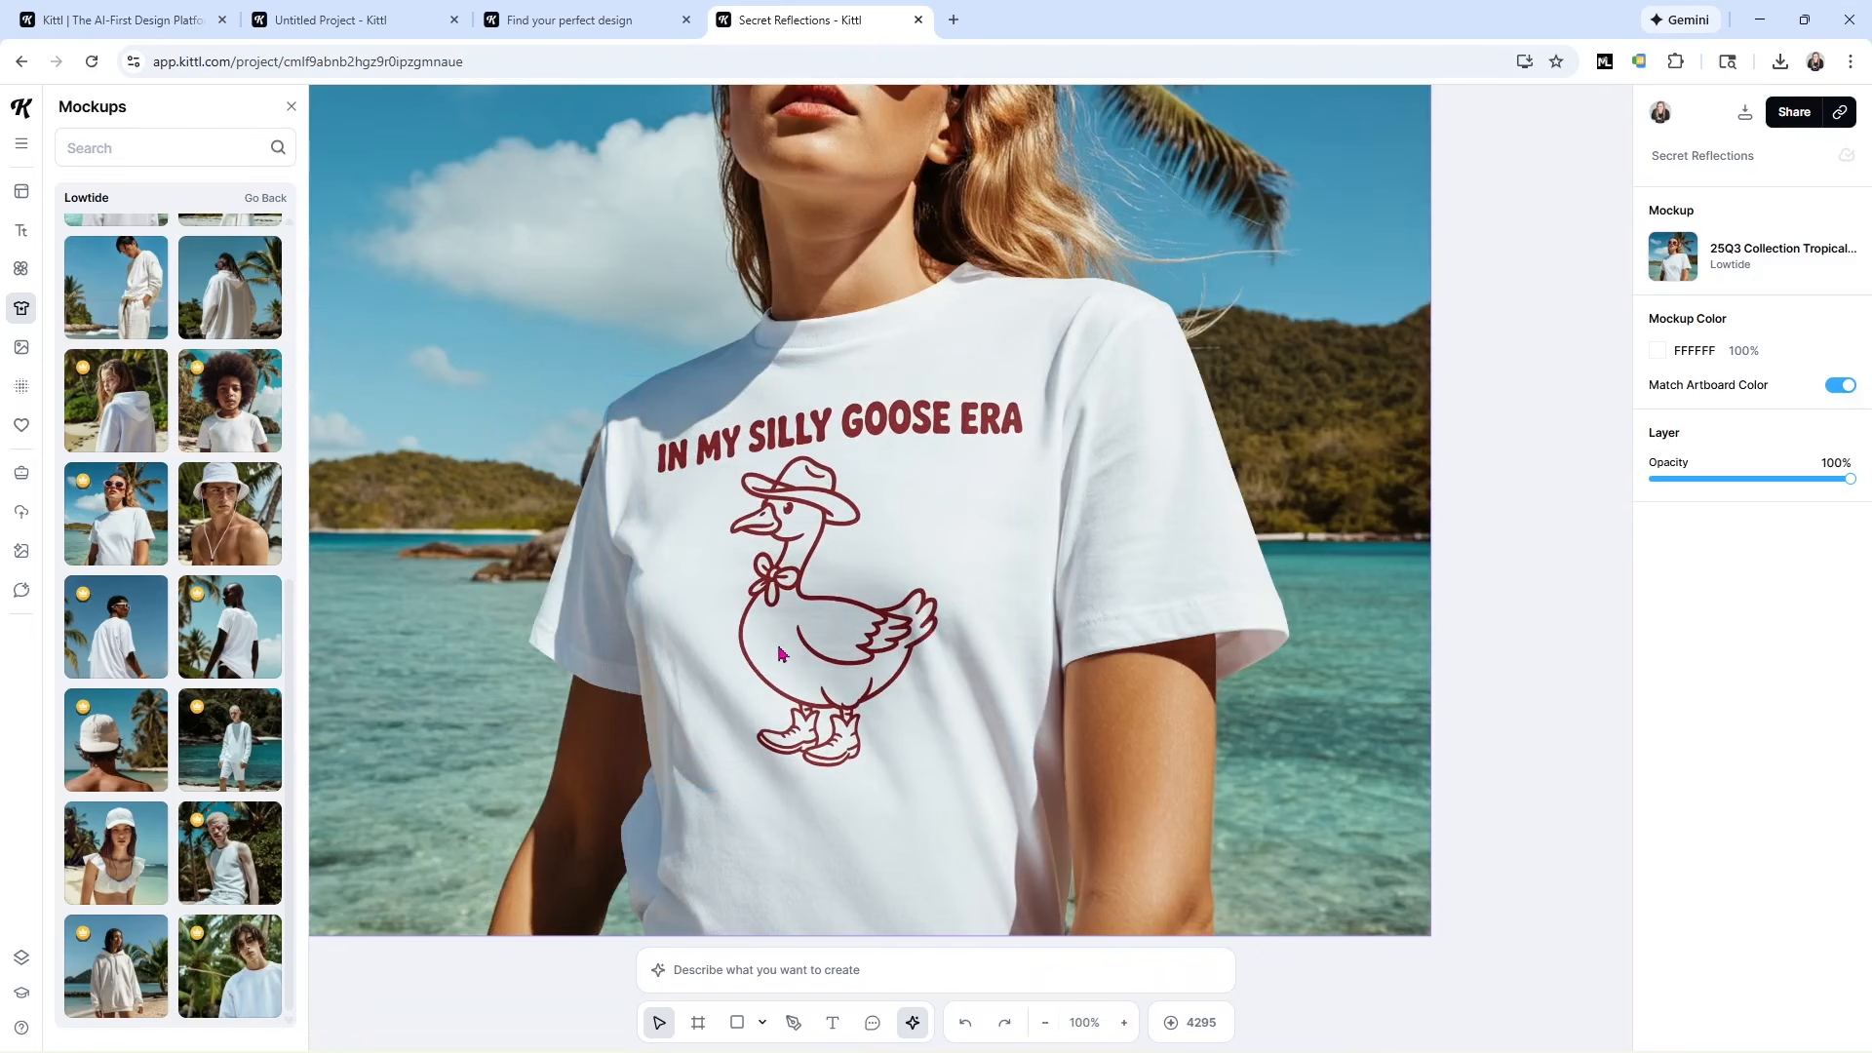
{"action": "scroll", "coordinate": [1121, 634], "scroll_direction": "down", "scroll_amount": 2}
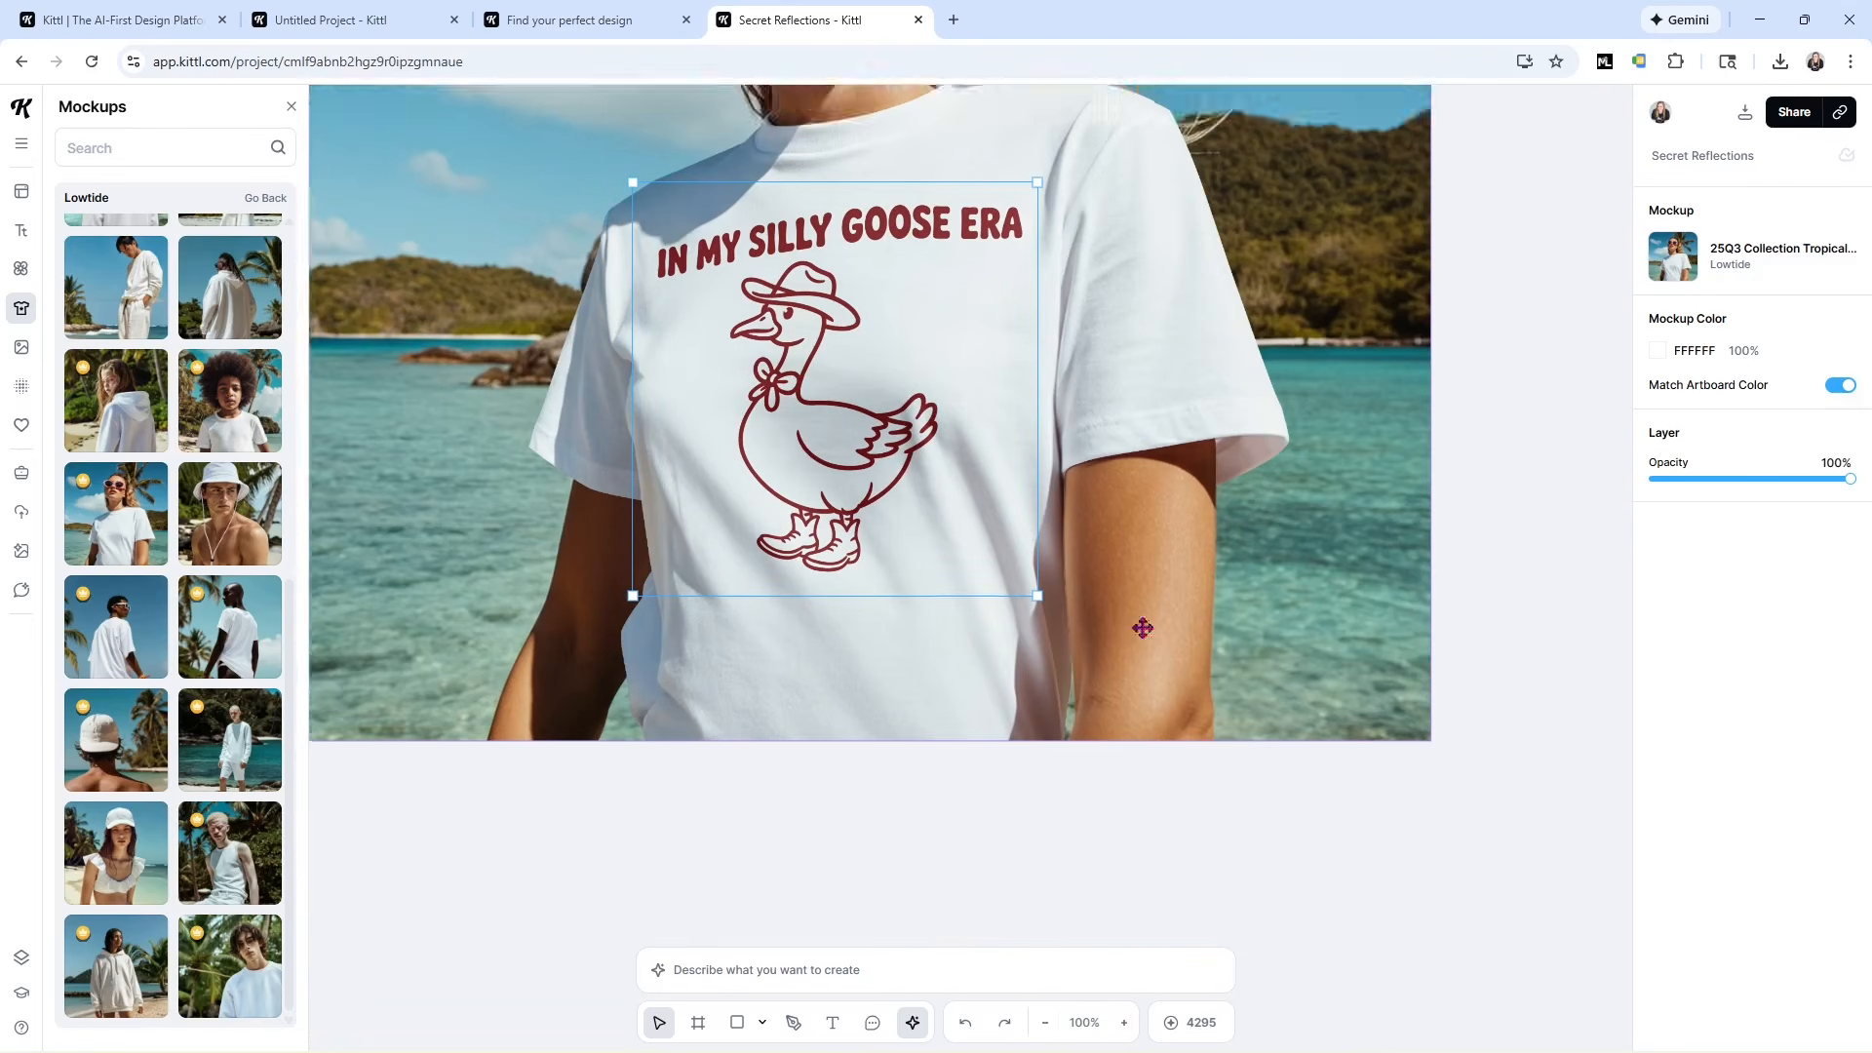
{"action": "scroll", "coordinate": [1073, 604], "scroll_direction": "up", "scroll_amount": 4}
{"action": "scroll", "coordinate": [1034, 591], "scroll_direction": "down", "scroll_amount": 8}
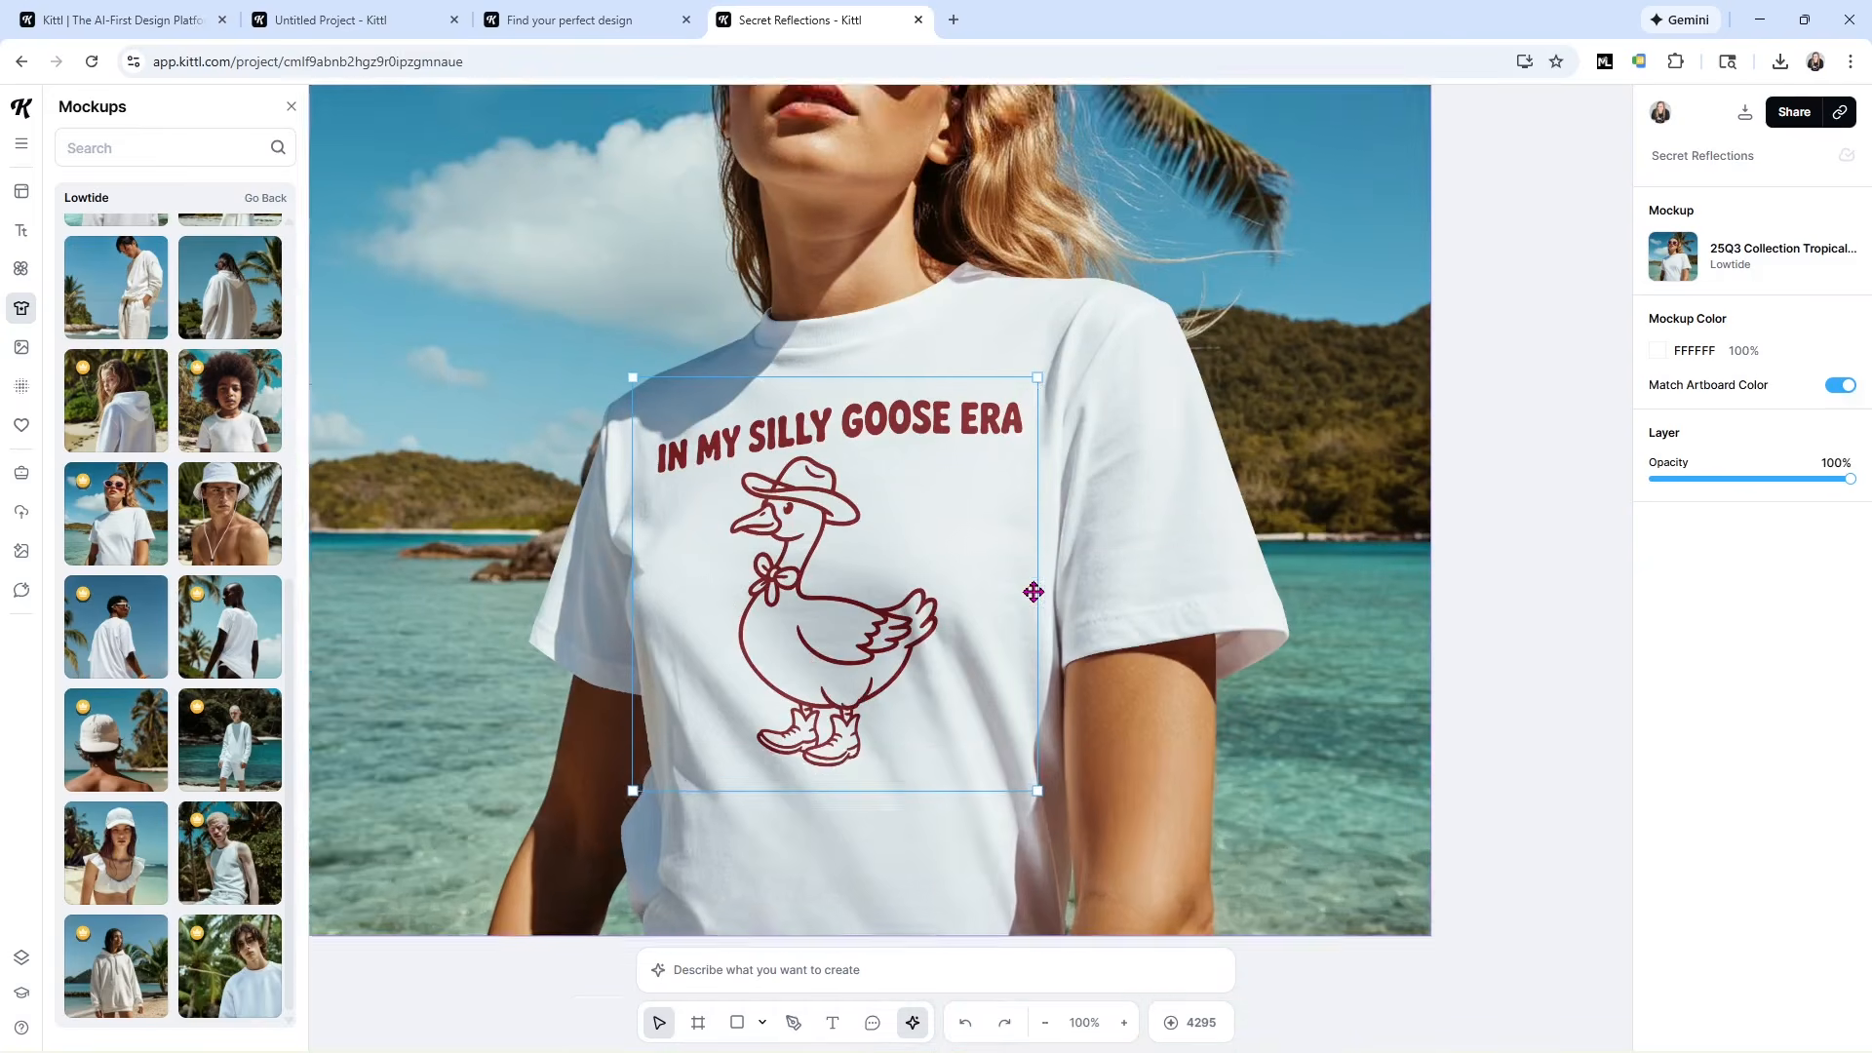
{"action": "scroll", "coordinate": [1035, 601], "scroll_direction": "down", "scroll_amount": 3}
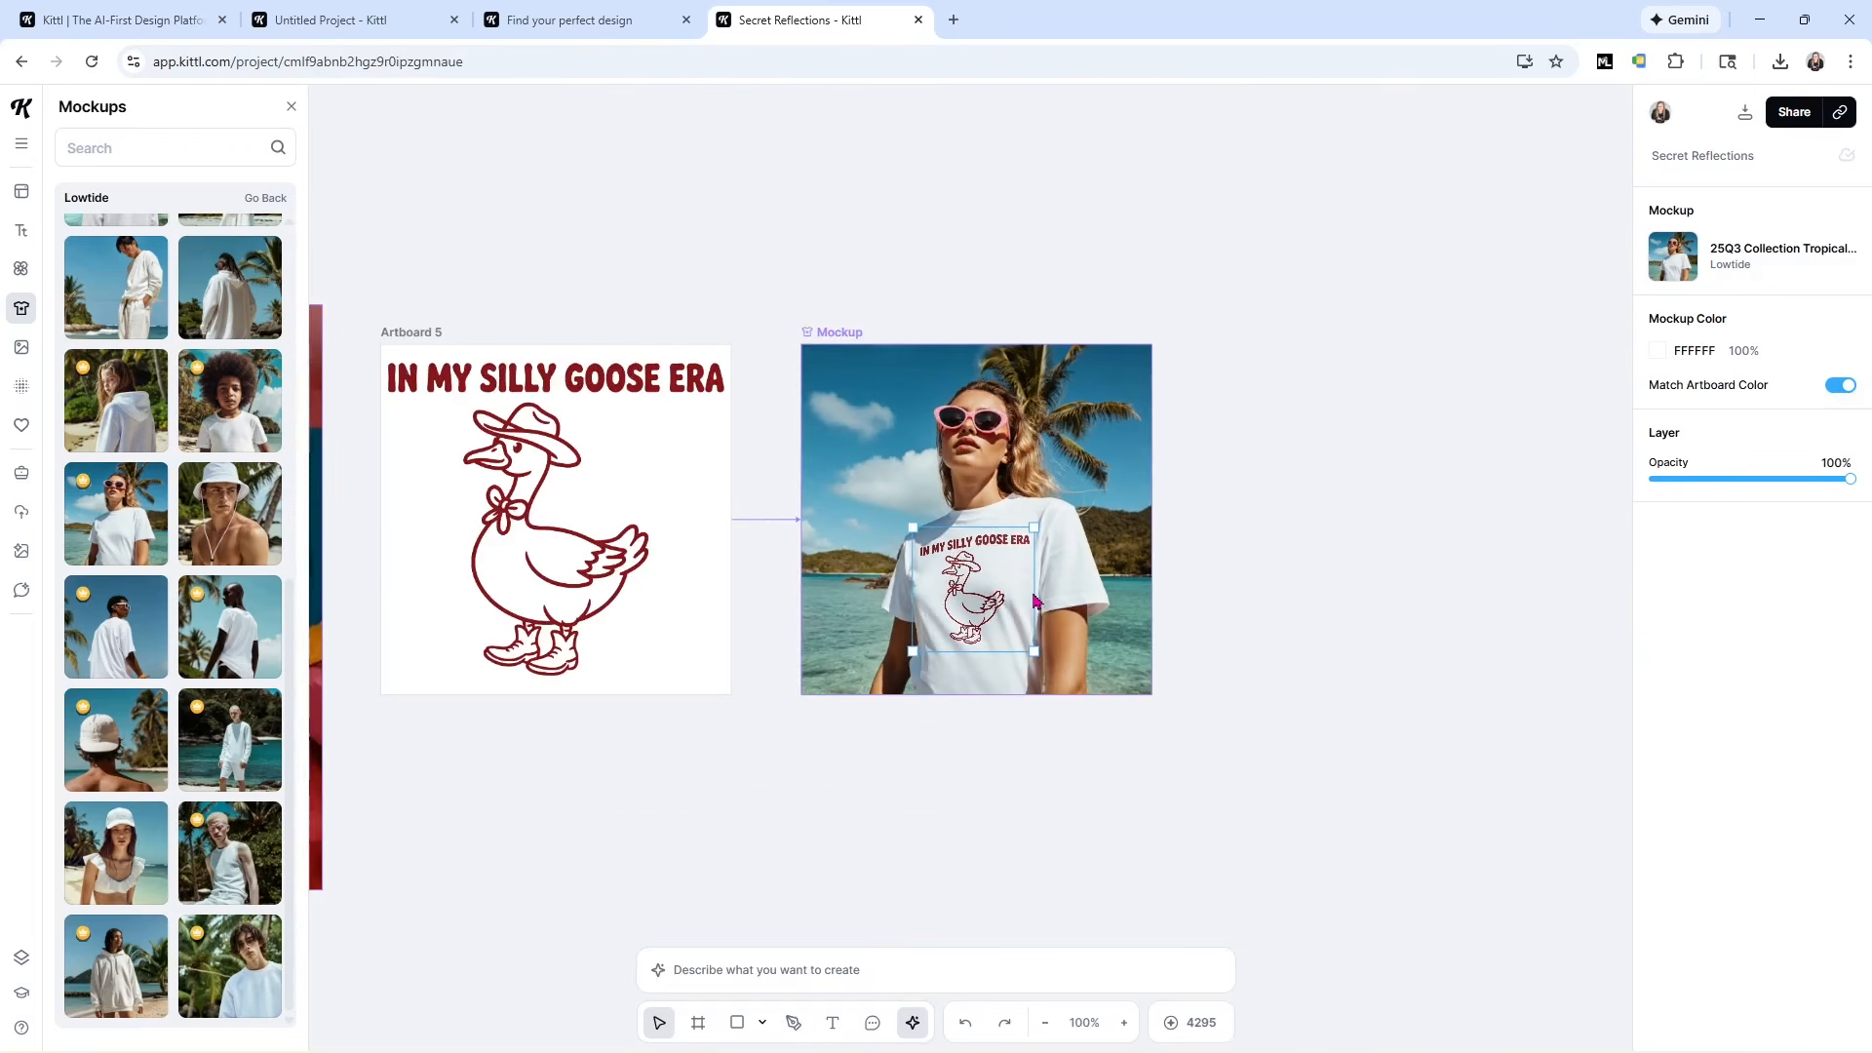
{"action": "left_click", "coordinate": [1170, 762]}
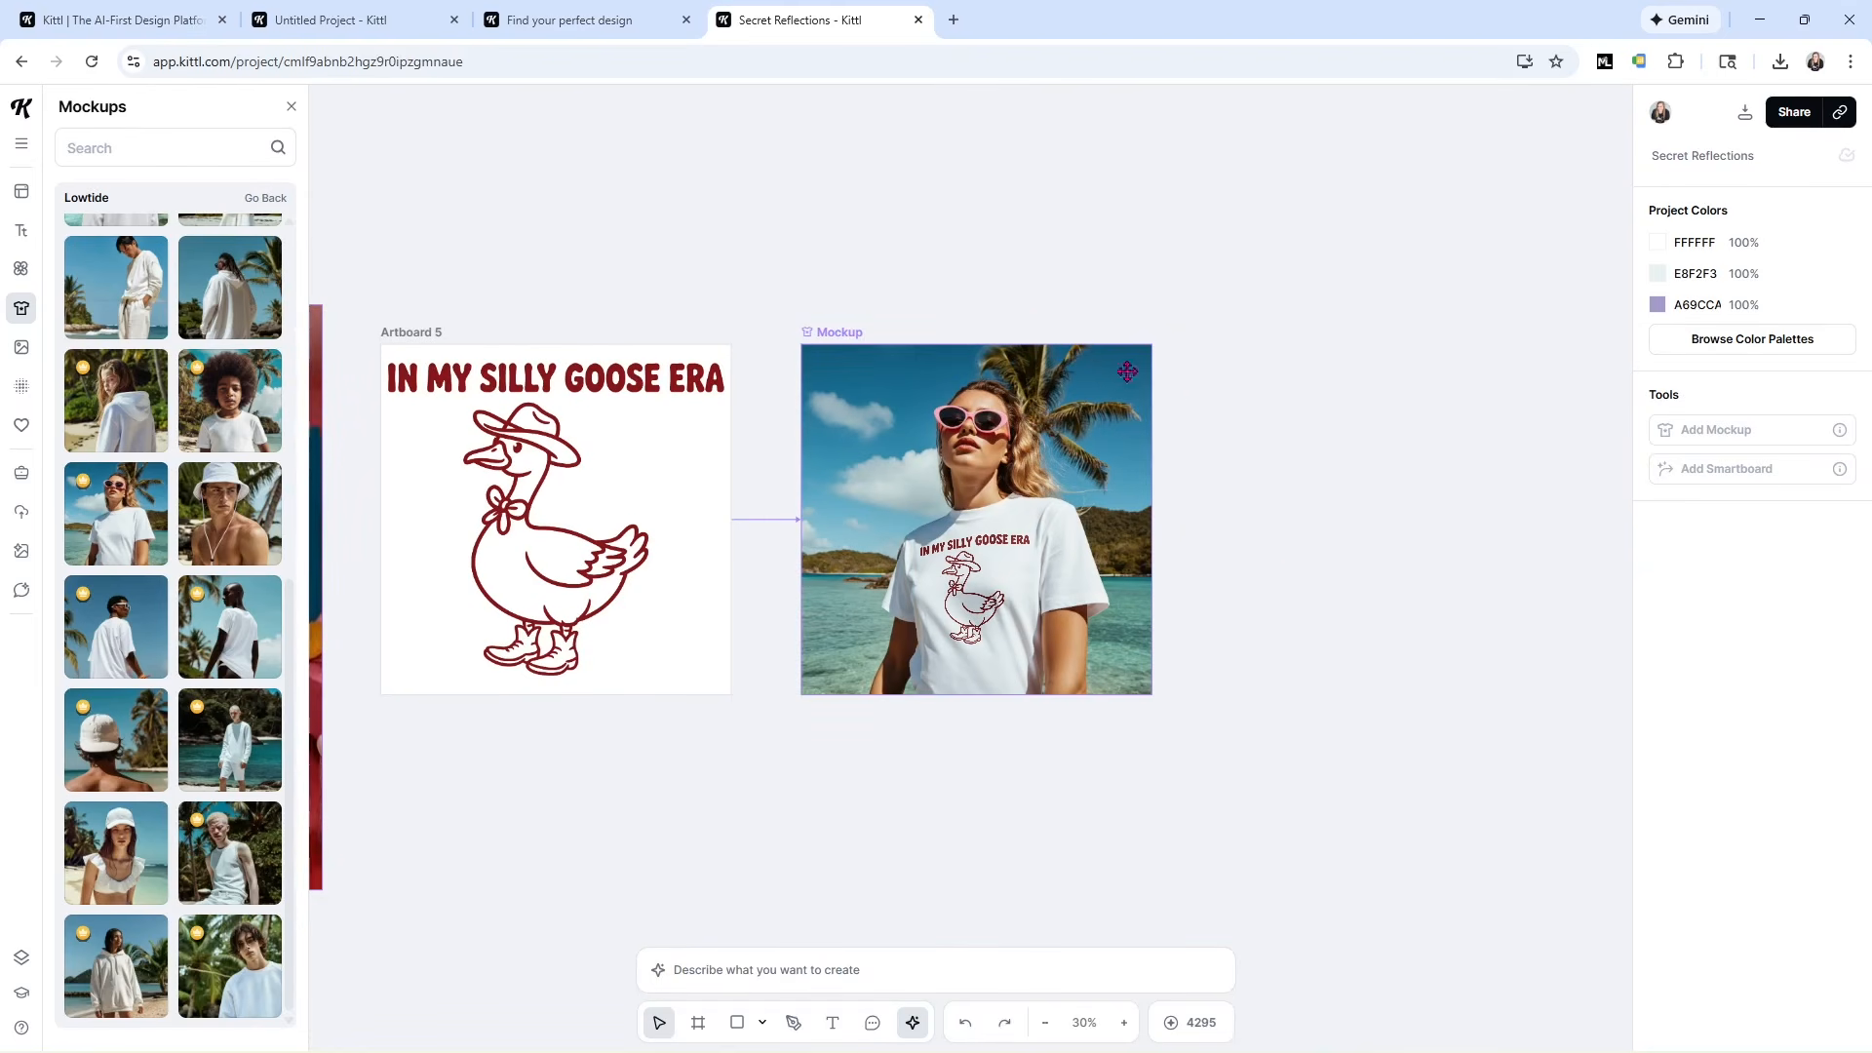
Add a videoboard to the beach mockup and connect a duplicate of the mockup to it as the end frame.
{"action": "left_click_drag", "start_coordinate": [747, 269], "coordinate": [1212, 739]}
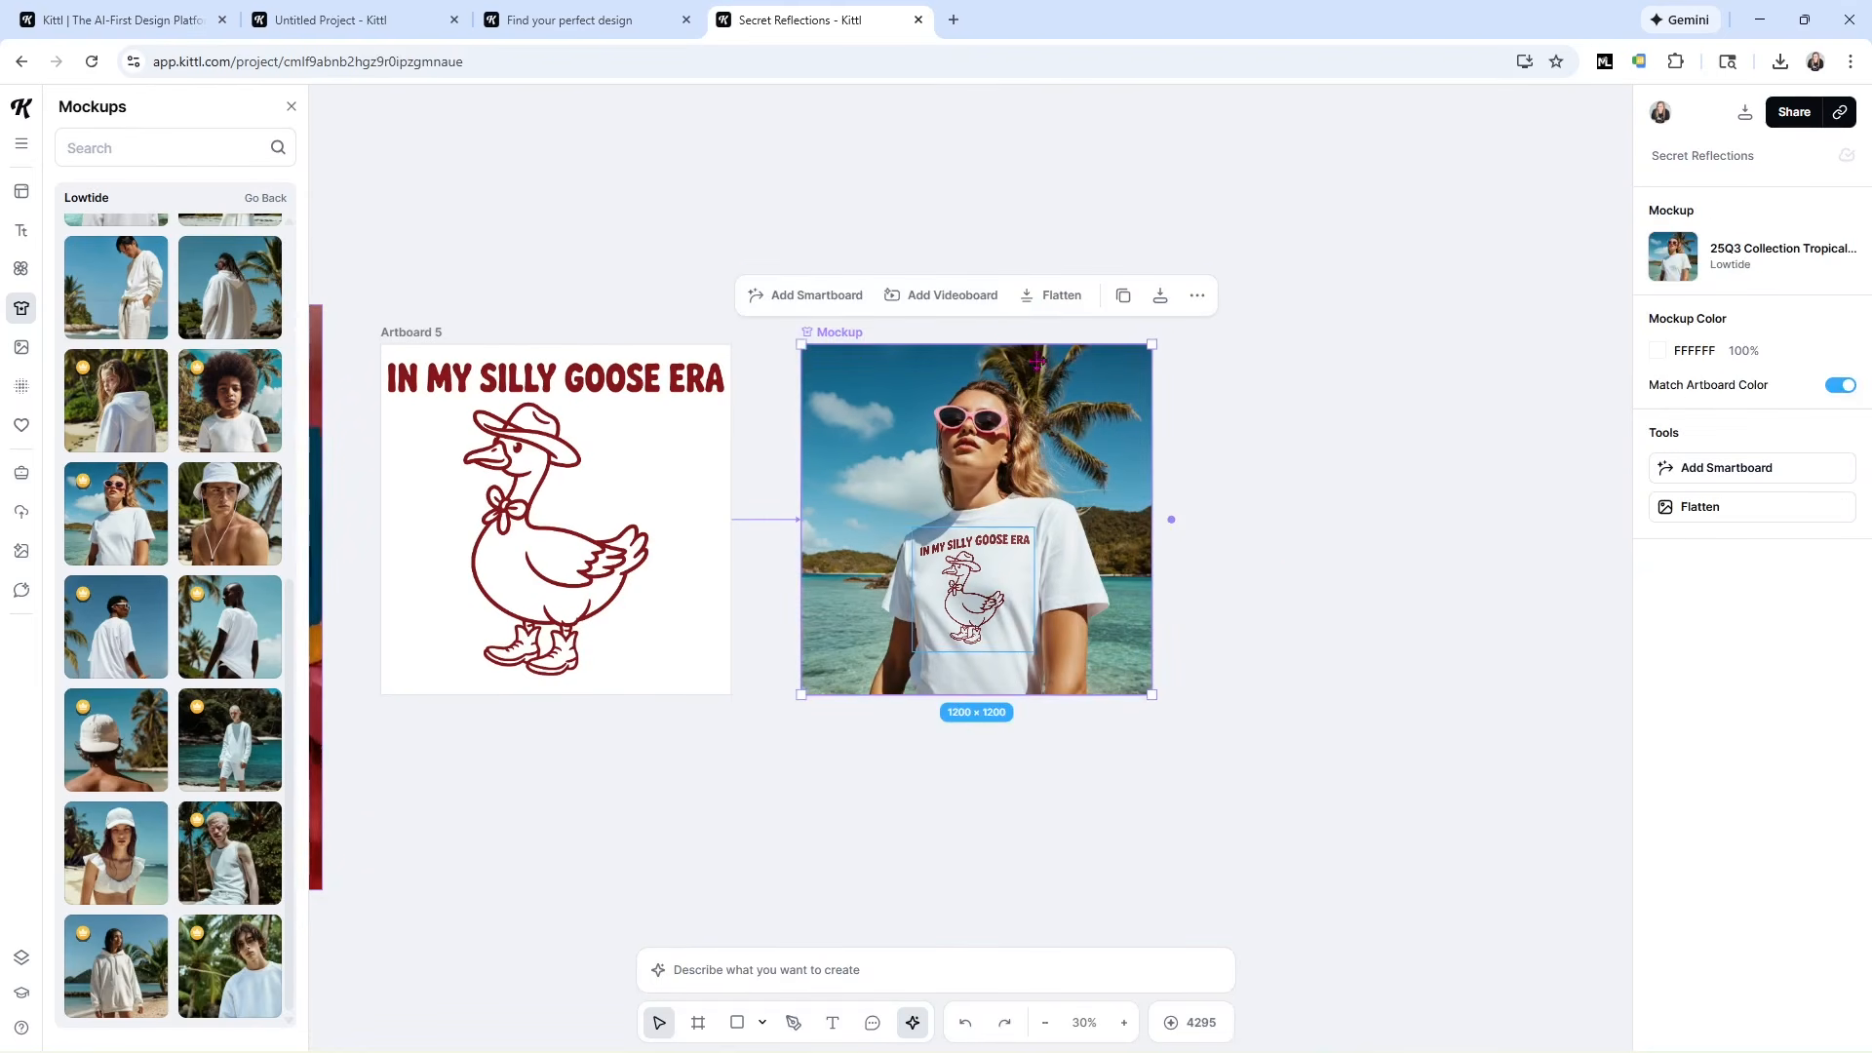
{"action": "left_click", "coordinate": [953, 297]}
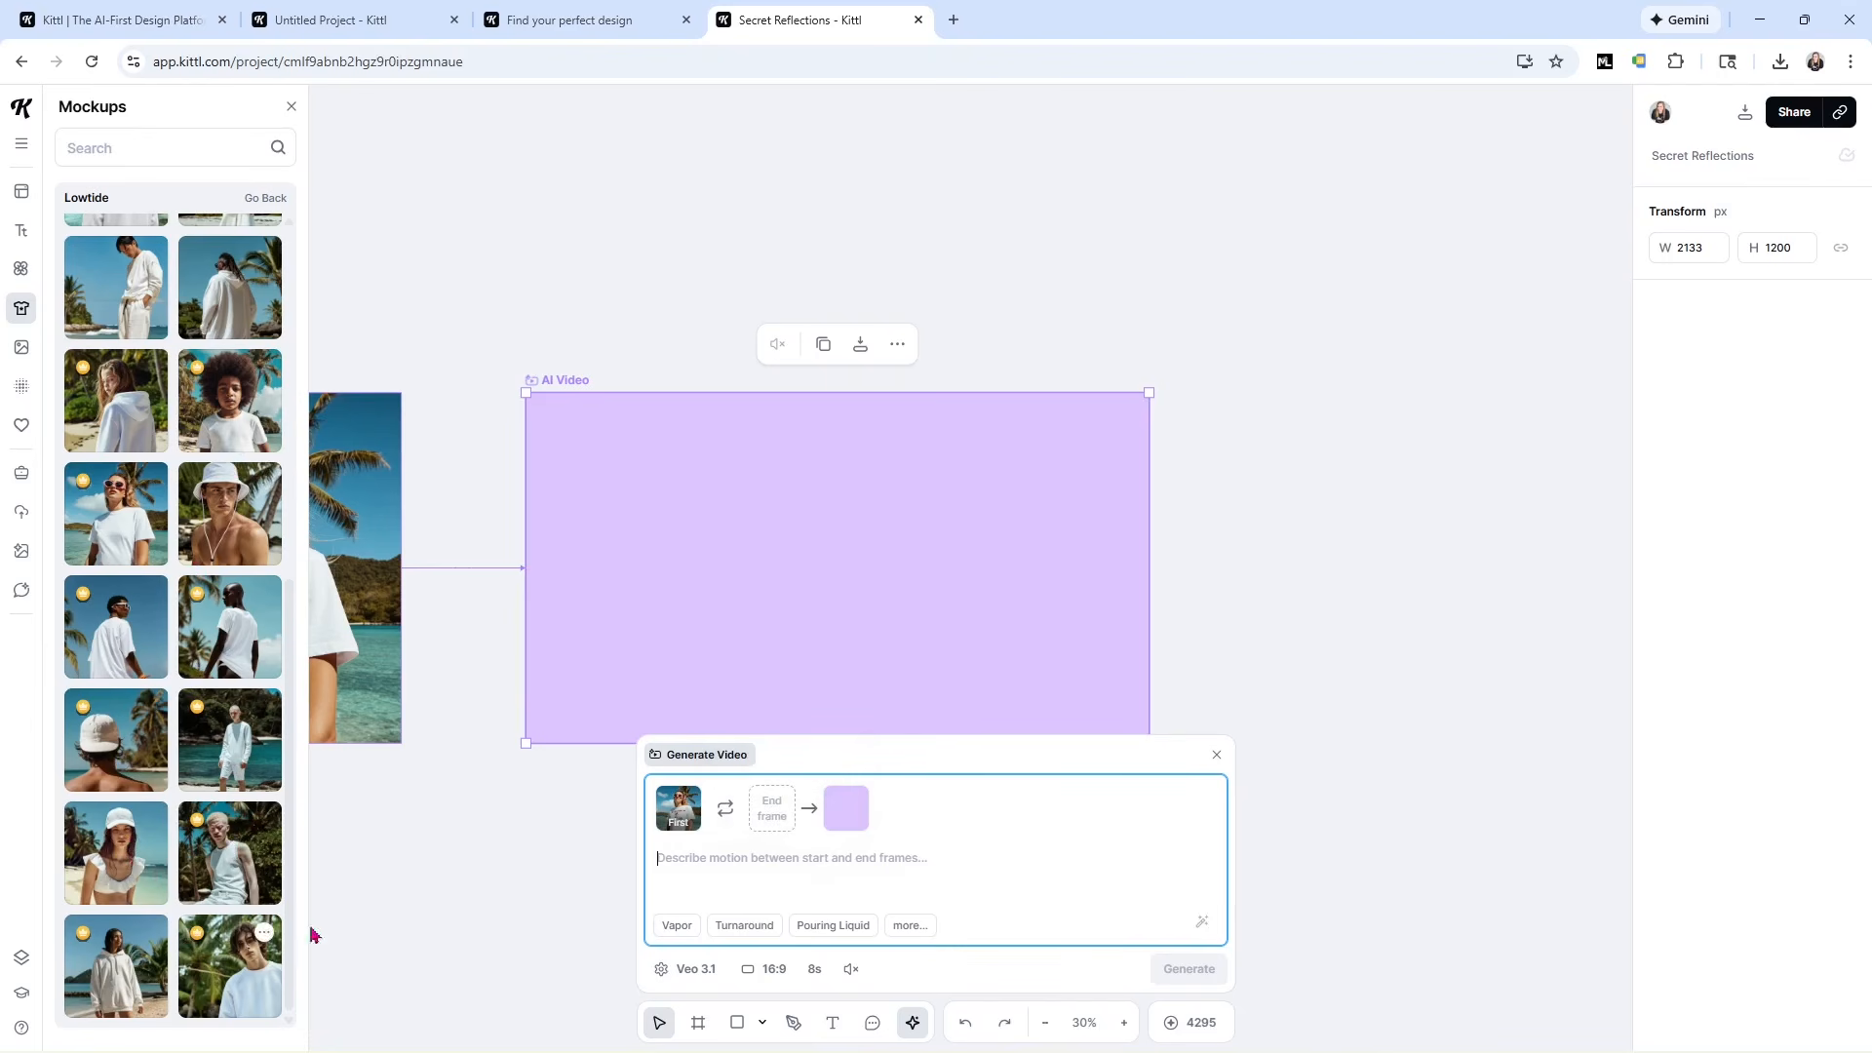
{"action": "left_click", "coordinate": [387, 635]}
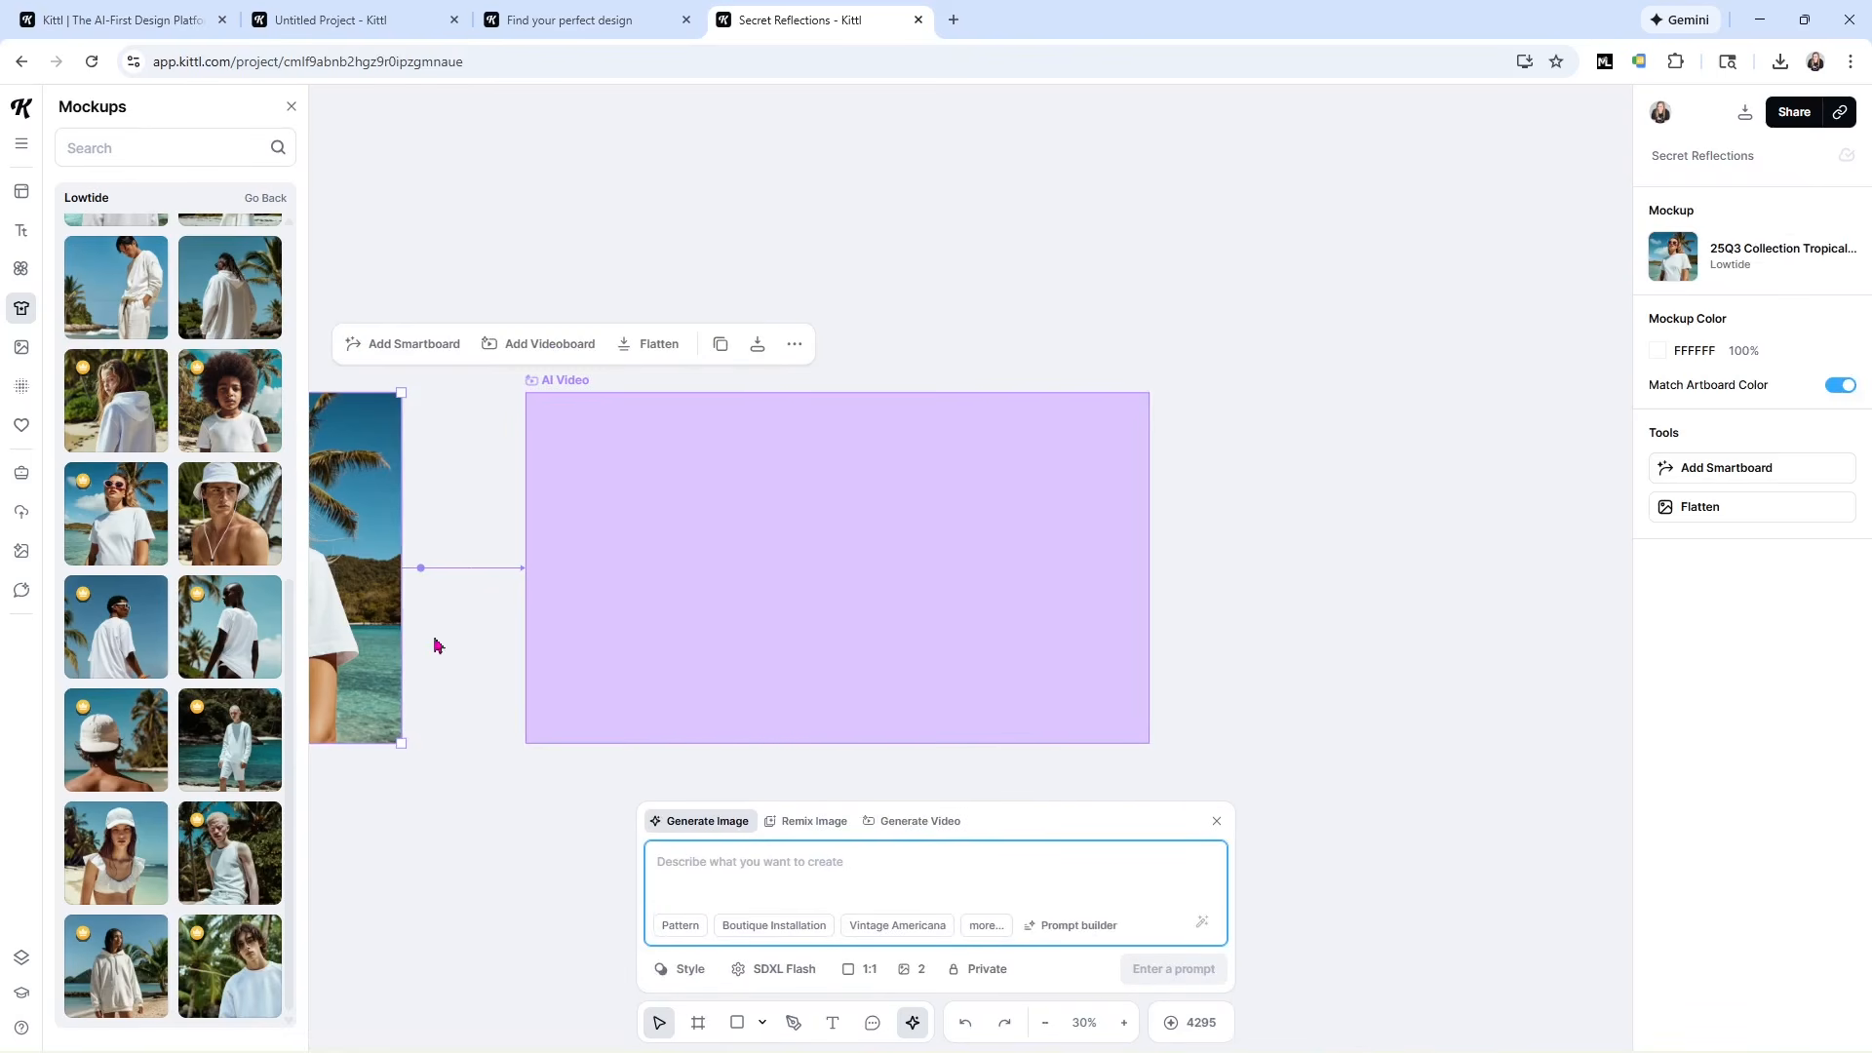
{"action": "left_click", "coordinate": [722, 346]}
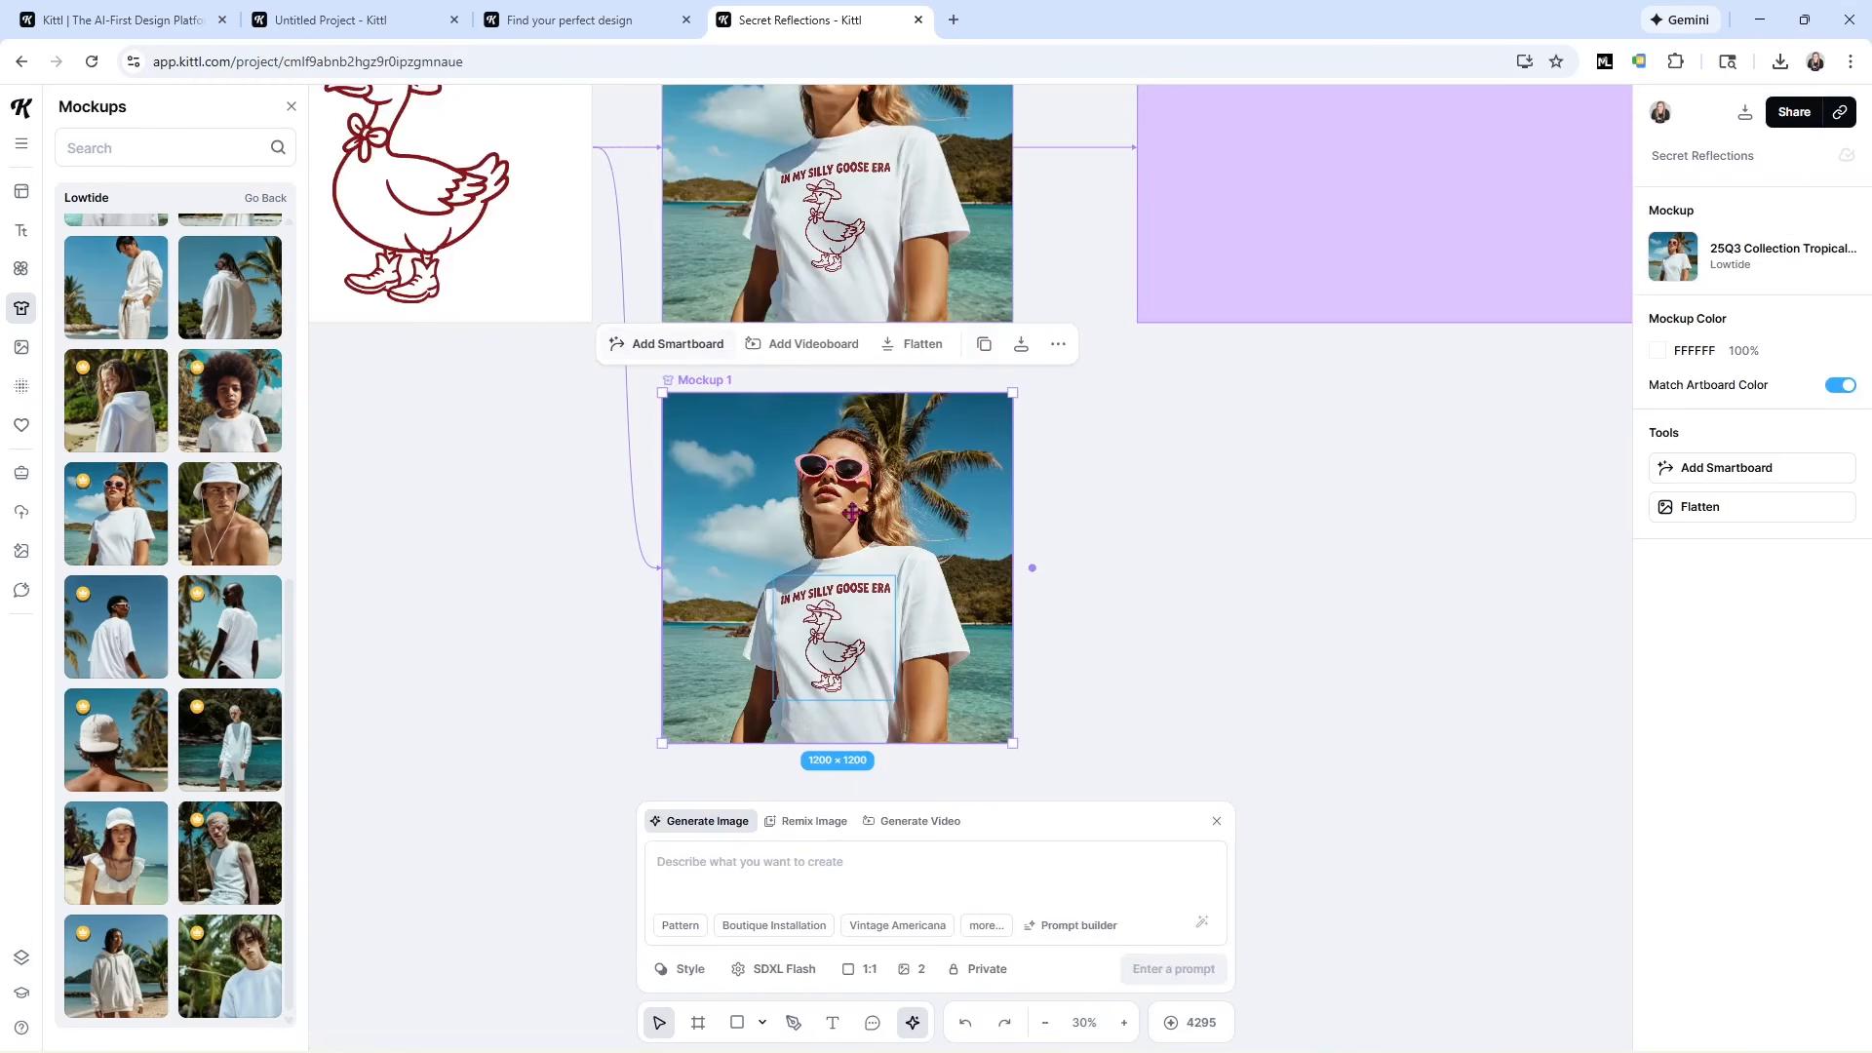
{"action": "left_click_drag", "start_coordinate": [1032, 571], "coordinate": [1141, 161]}
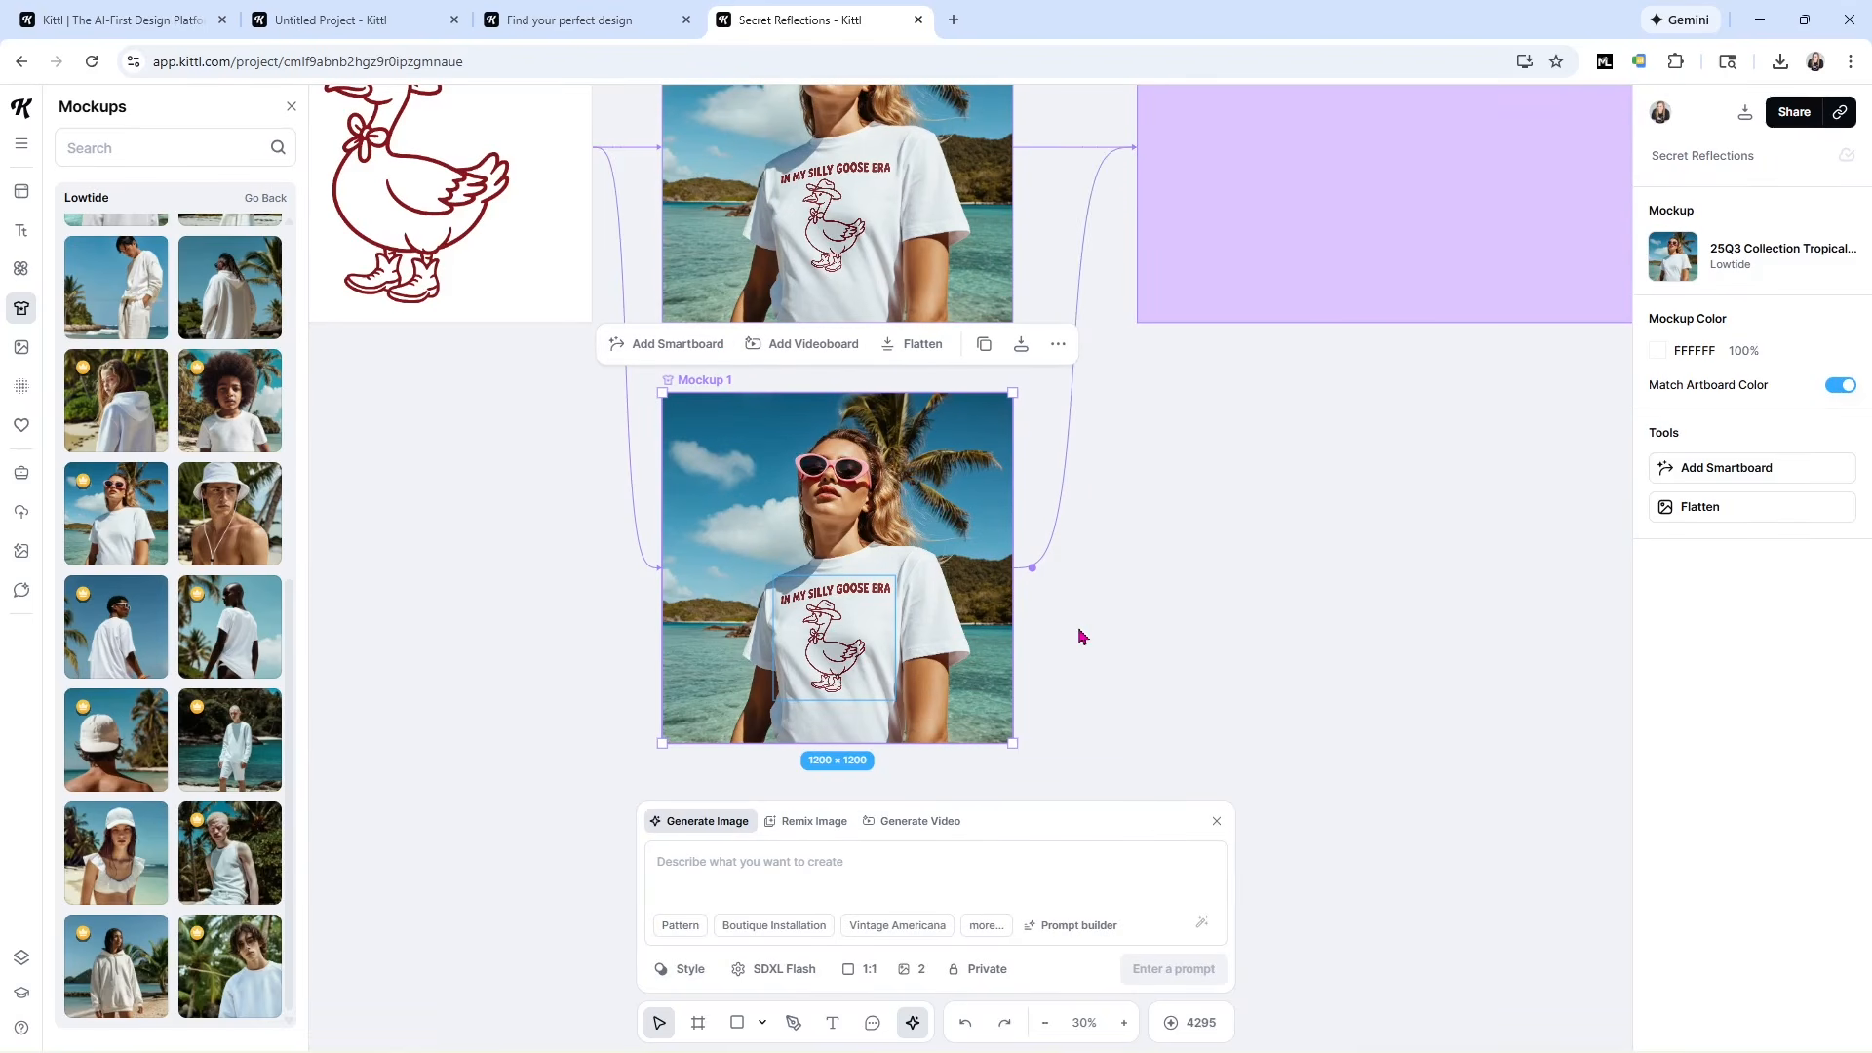
Generate a video prompting the model to half turn left without altering the shirt design, smile brightly and remove the sunglasses half way through.
{"action": "left_click", "coordinate": [1350, 201]}
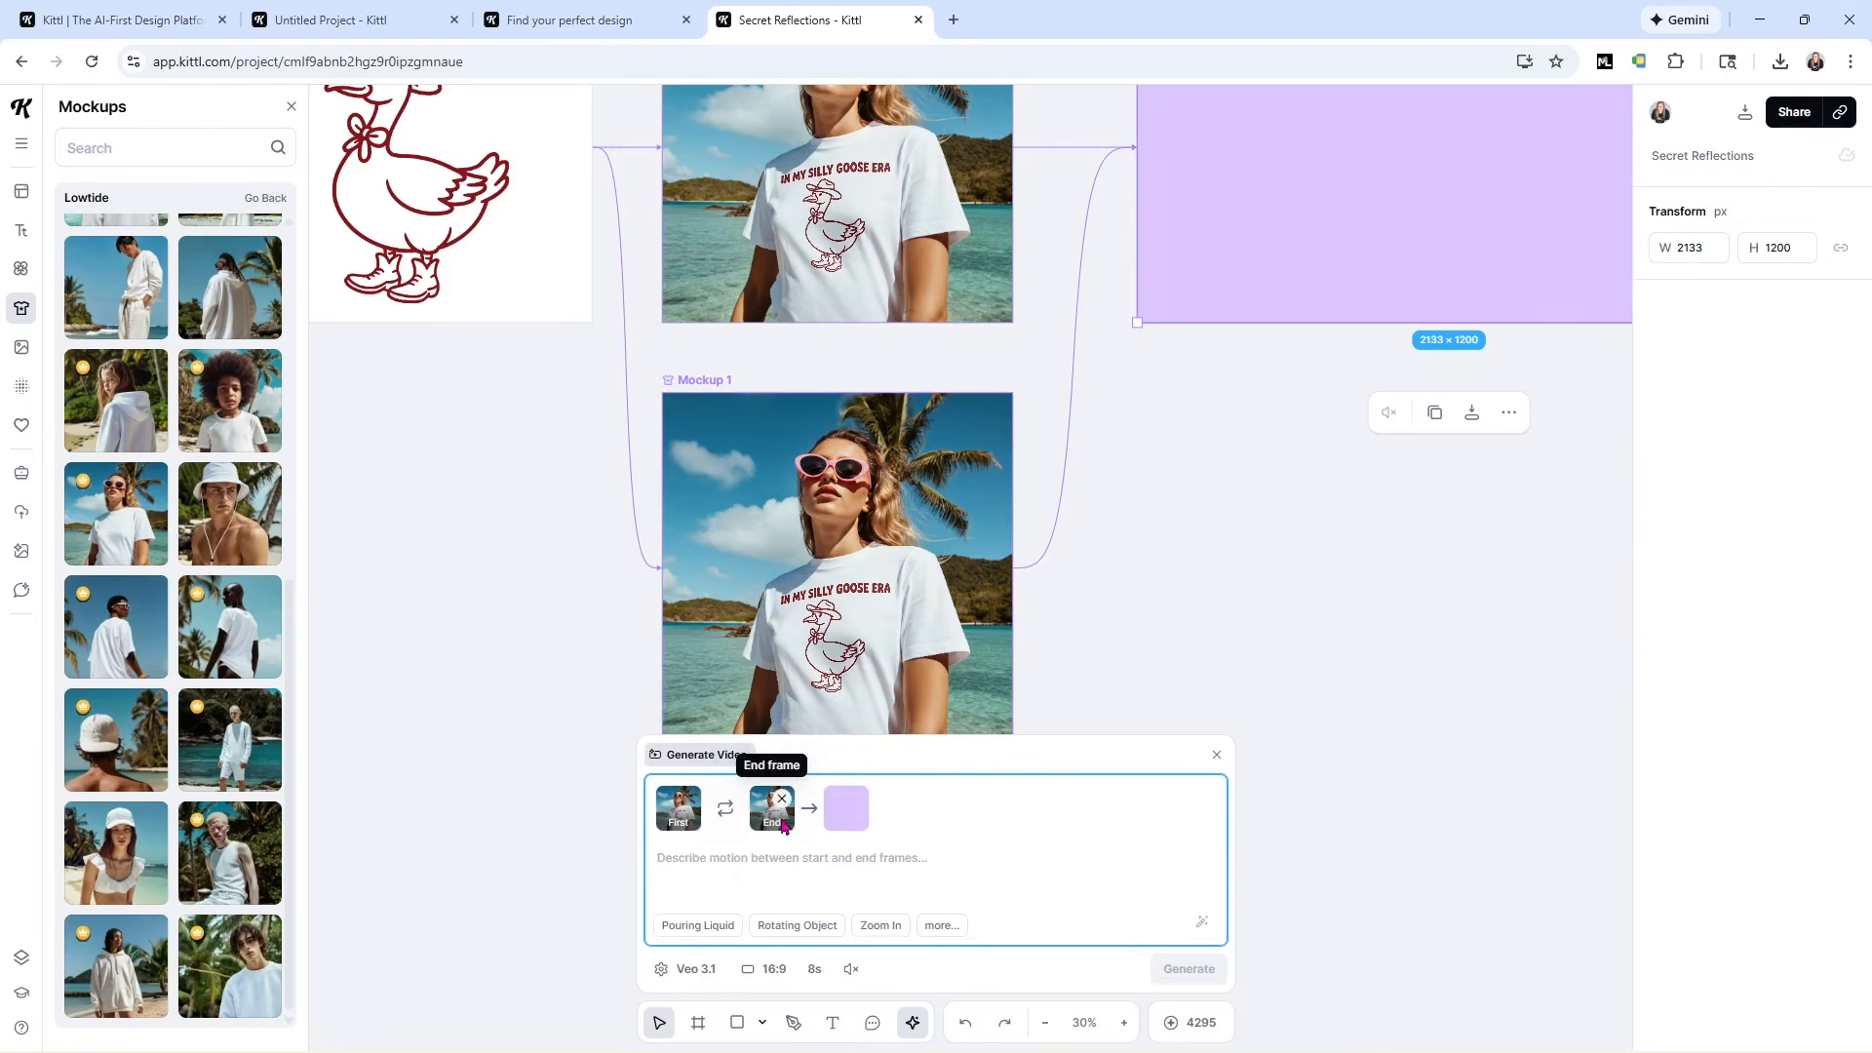
{"action": "left_click", "coordinate": [789, 869]}
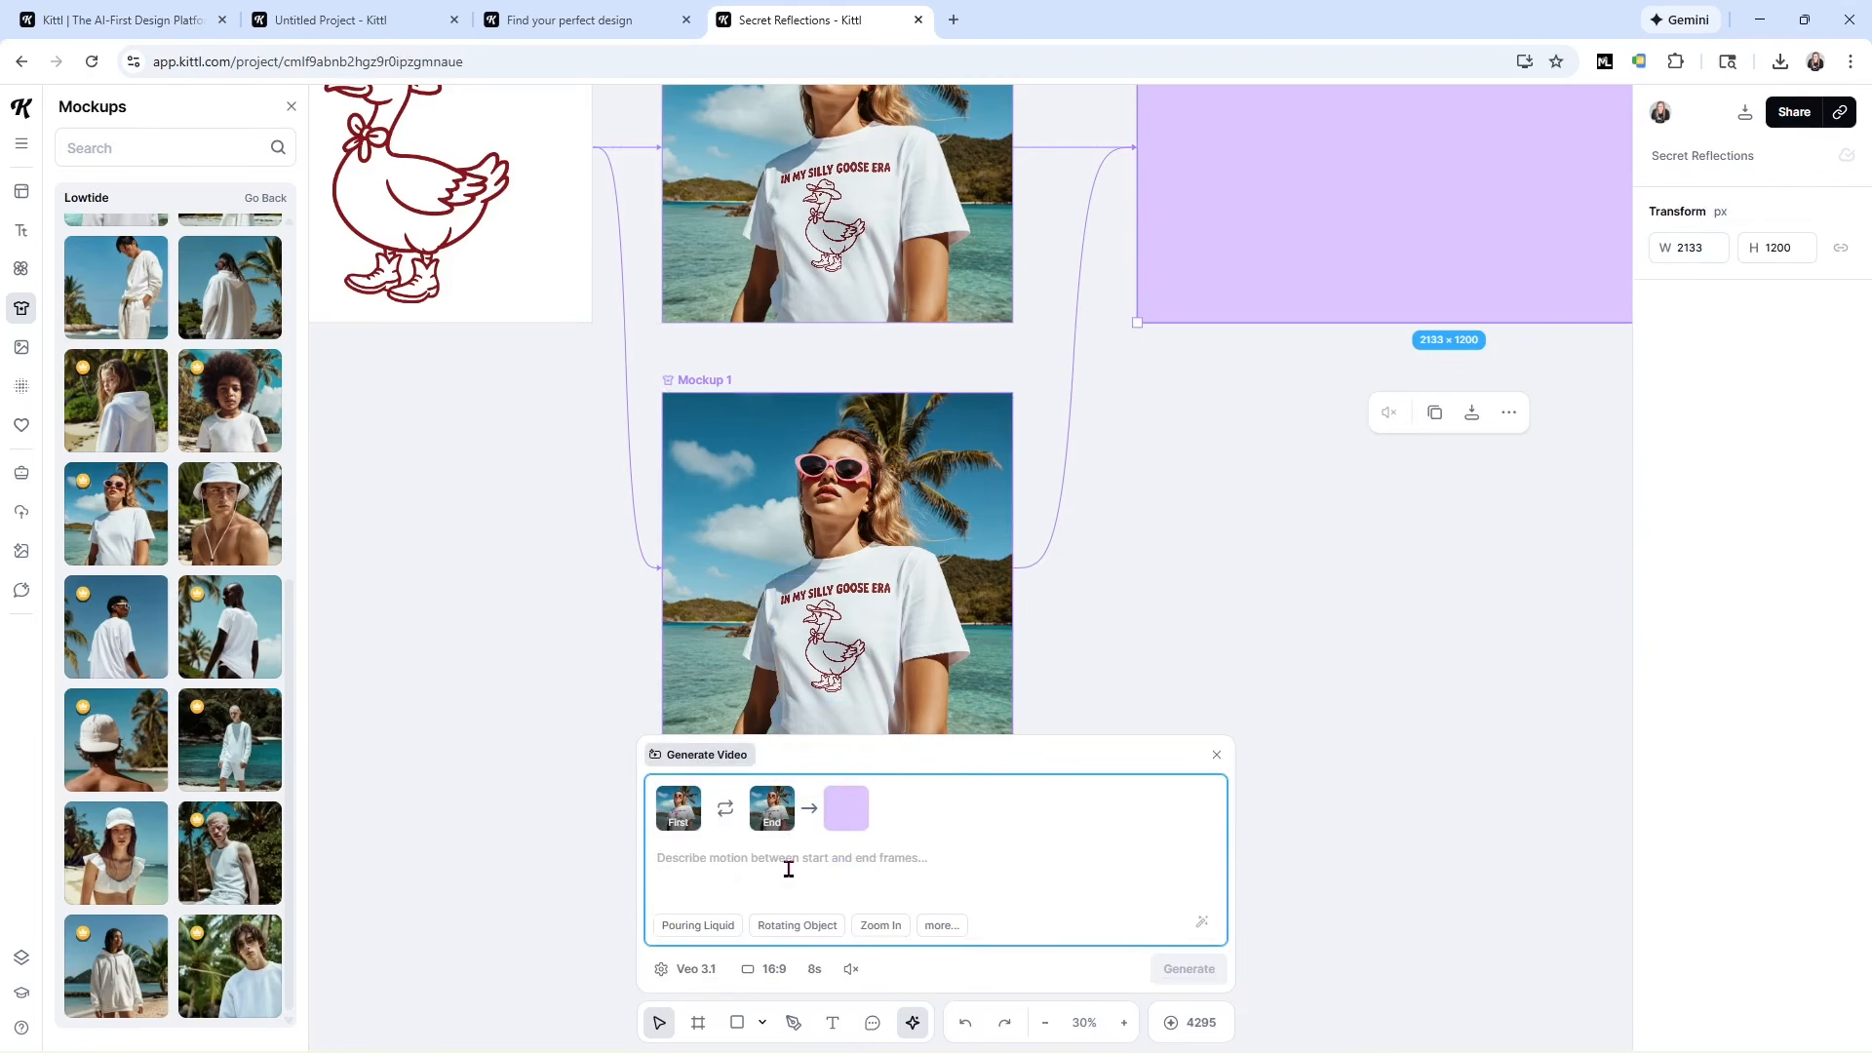
{"action": "type", "text": "have th"}
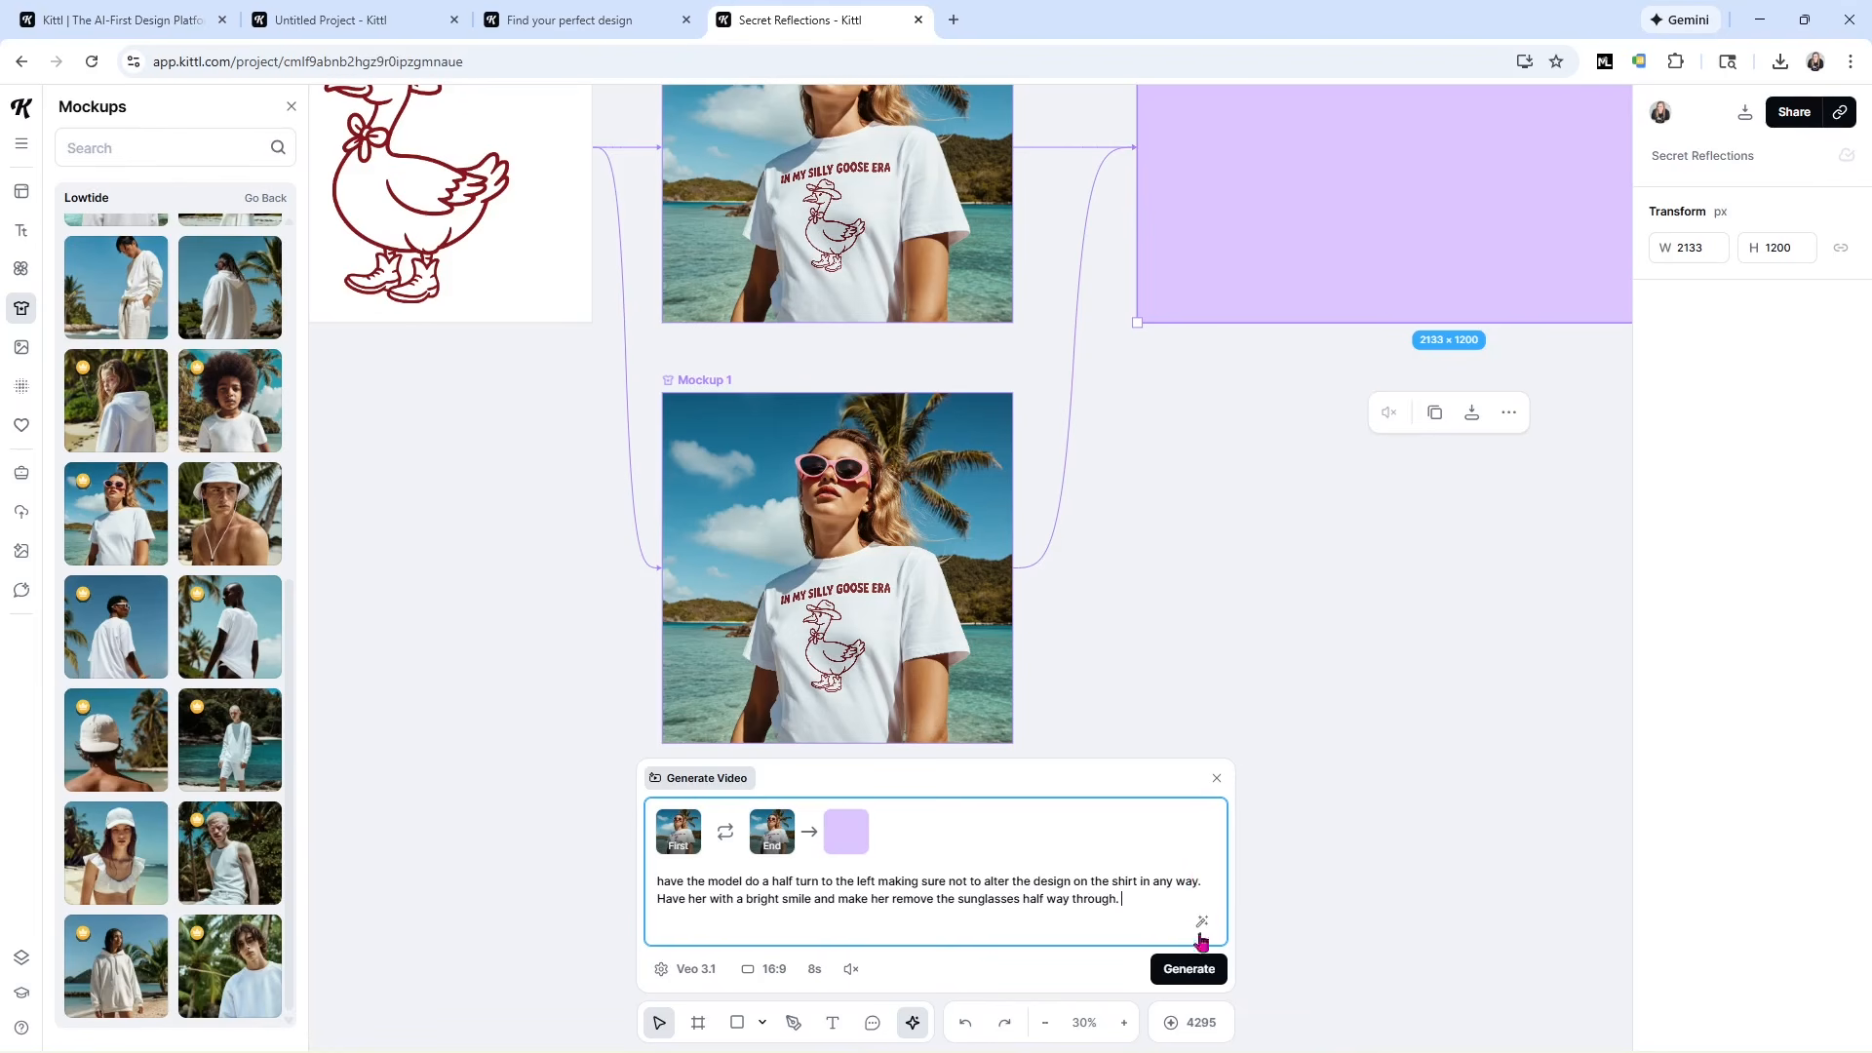
{"action": "left_click", "coordinate": [1199, 968]}
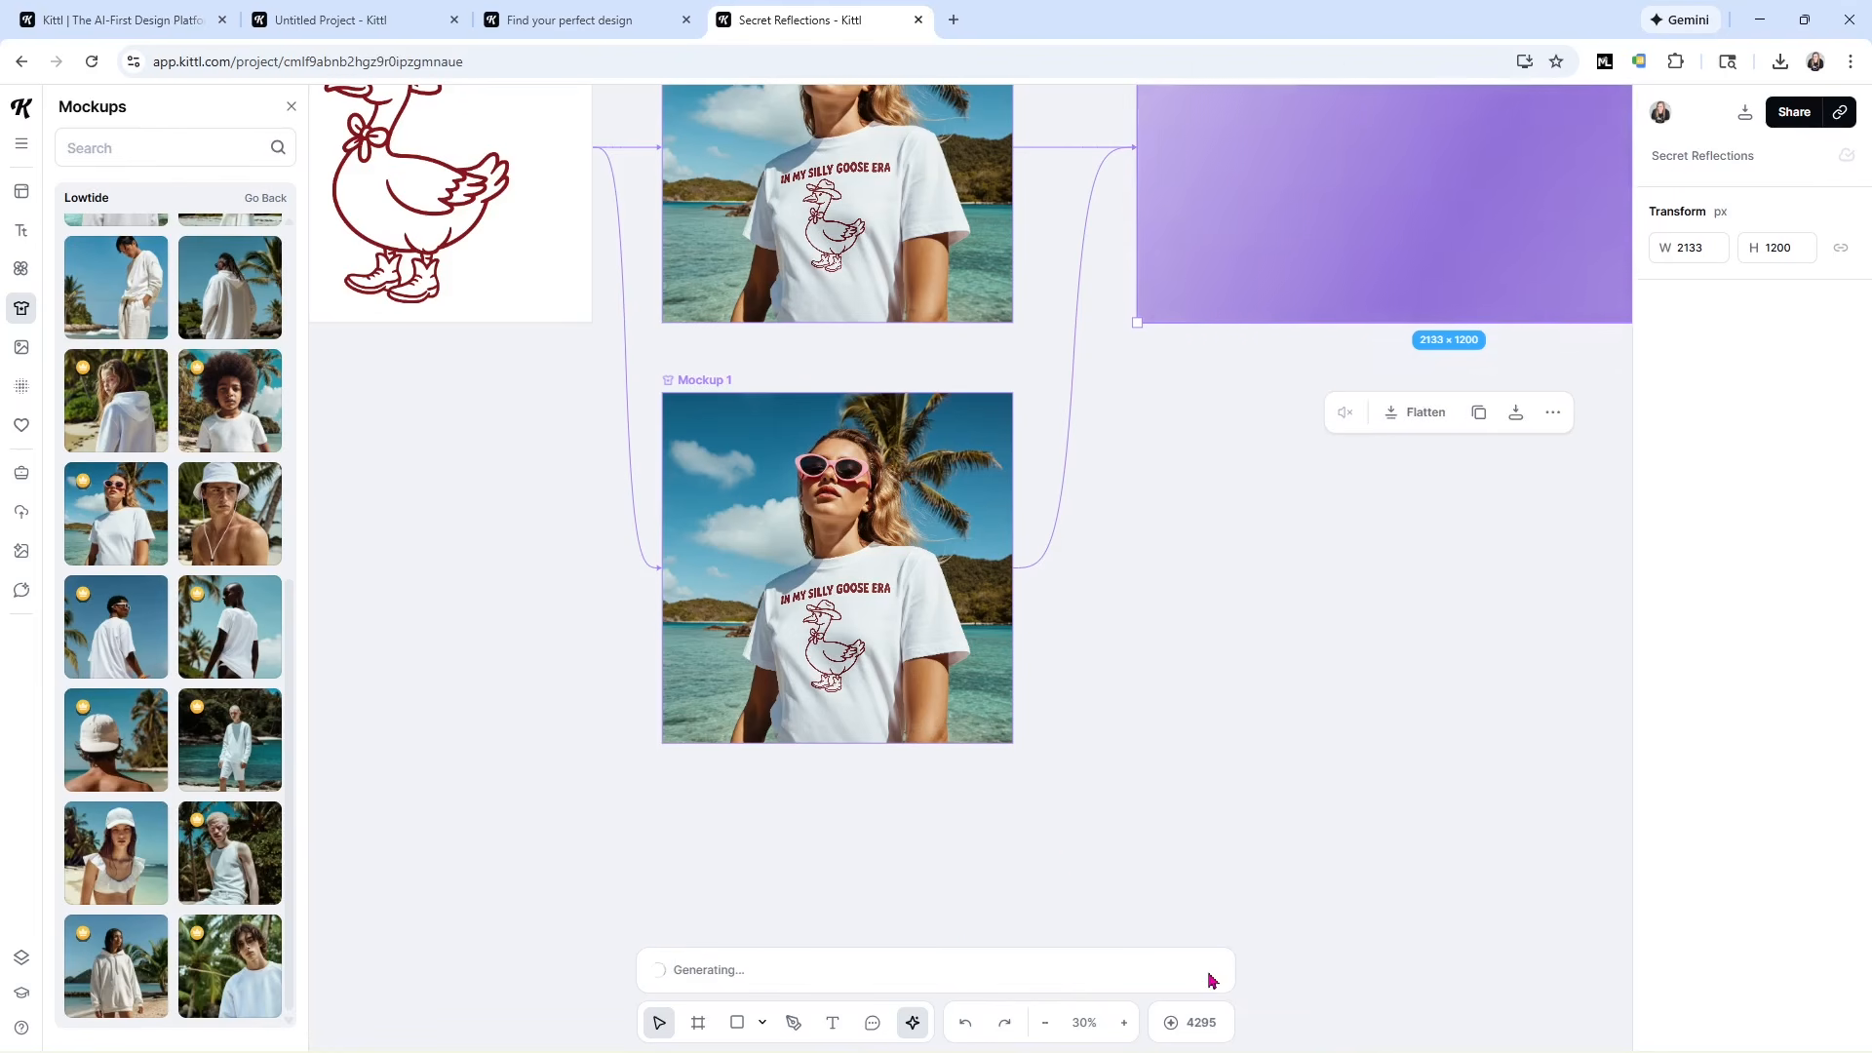
Play the generated AI video and check the model's motion and the shirt design.
{"action": "scroll", "coordinate": [1109, 698], "scroll_direction": "up", "scroll_amount": 4}
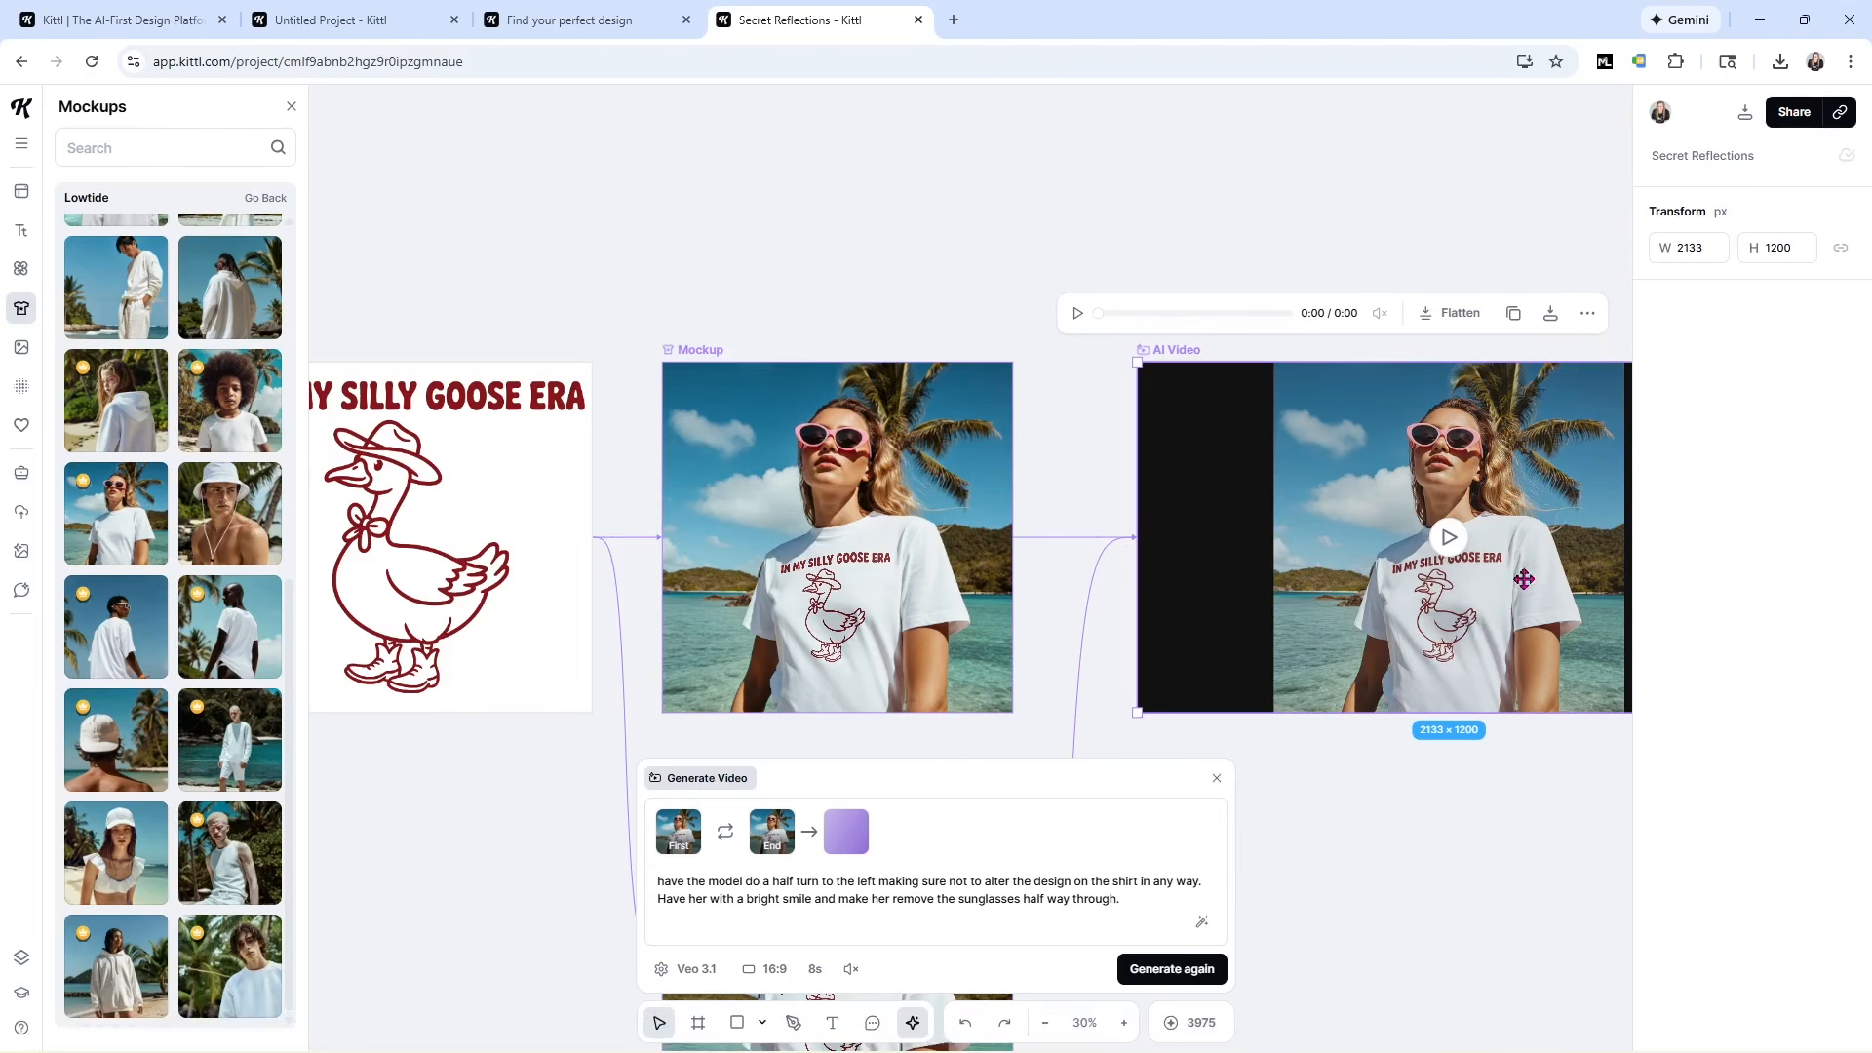
{"action": "left_click", "coordinate": [1458, 547]}
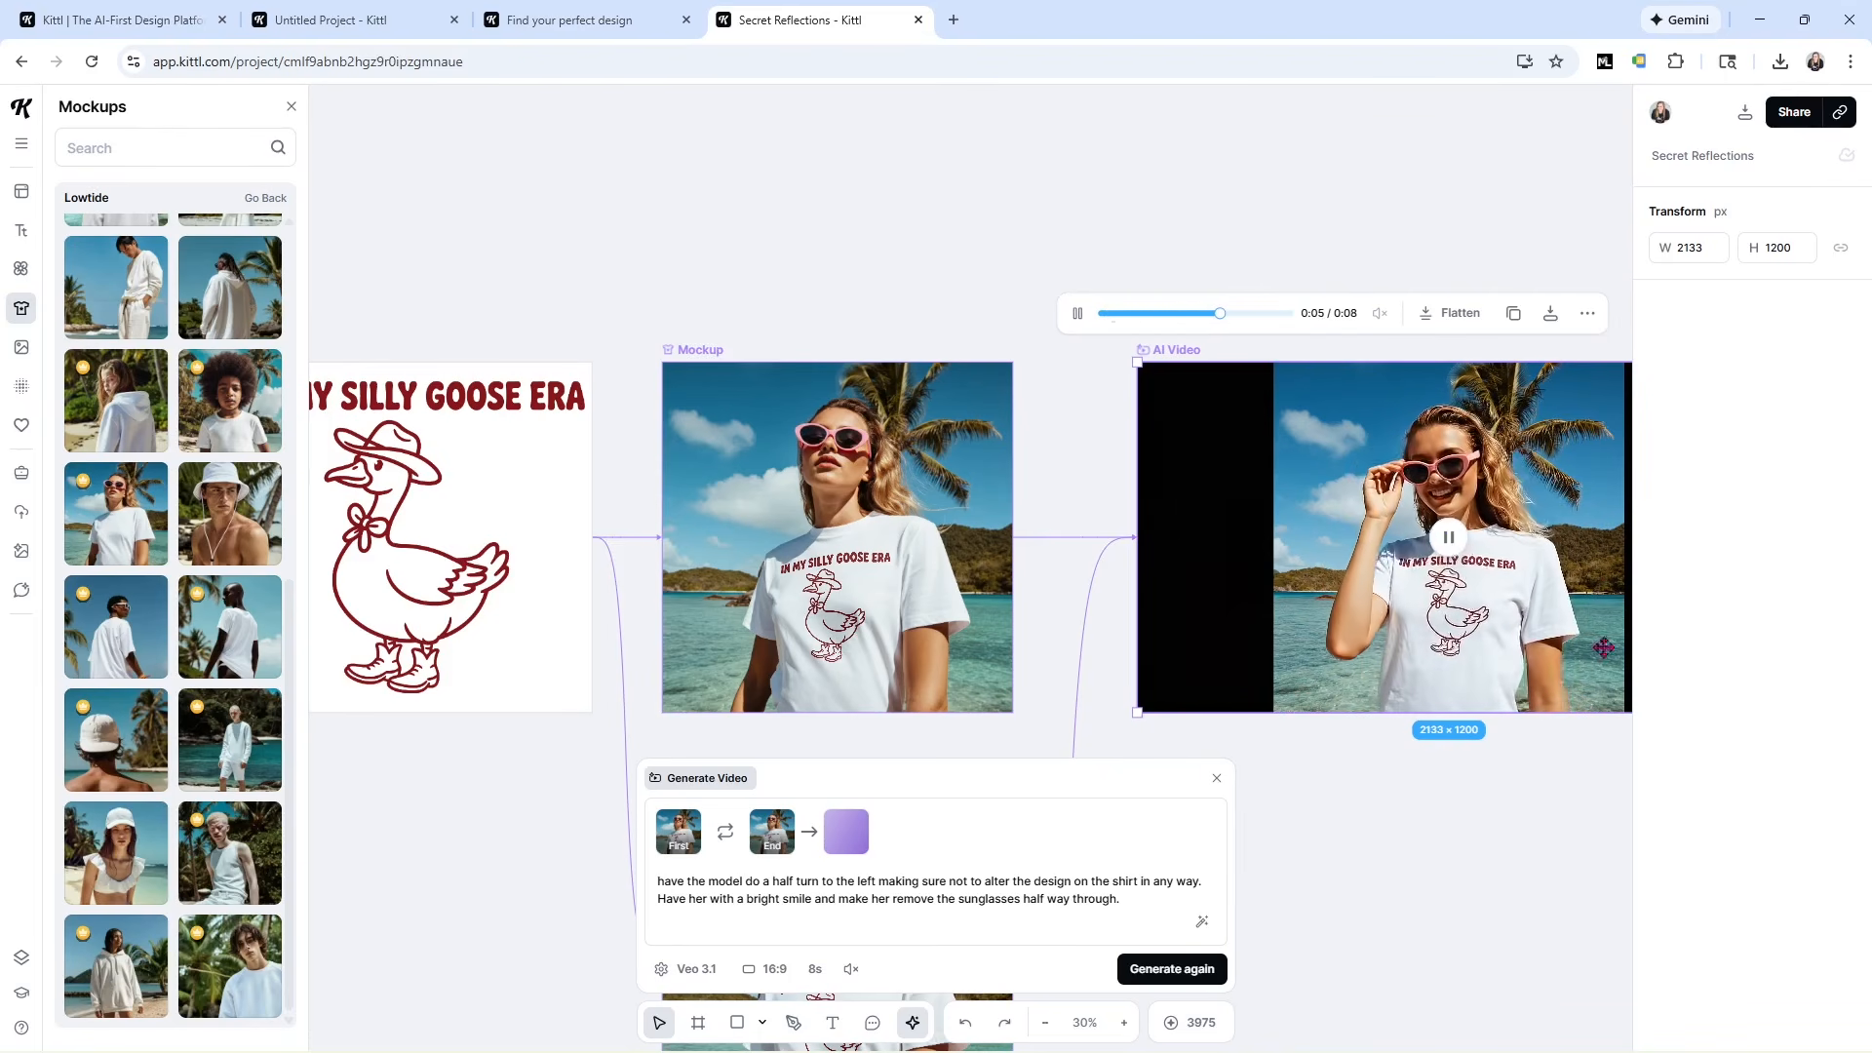
{"action": "left_click", "coordinate": [1044, 1021]}
{"action": "left_click", "coordinate": [1231, 624]}
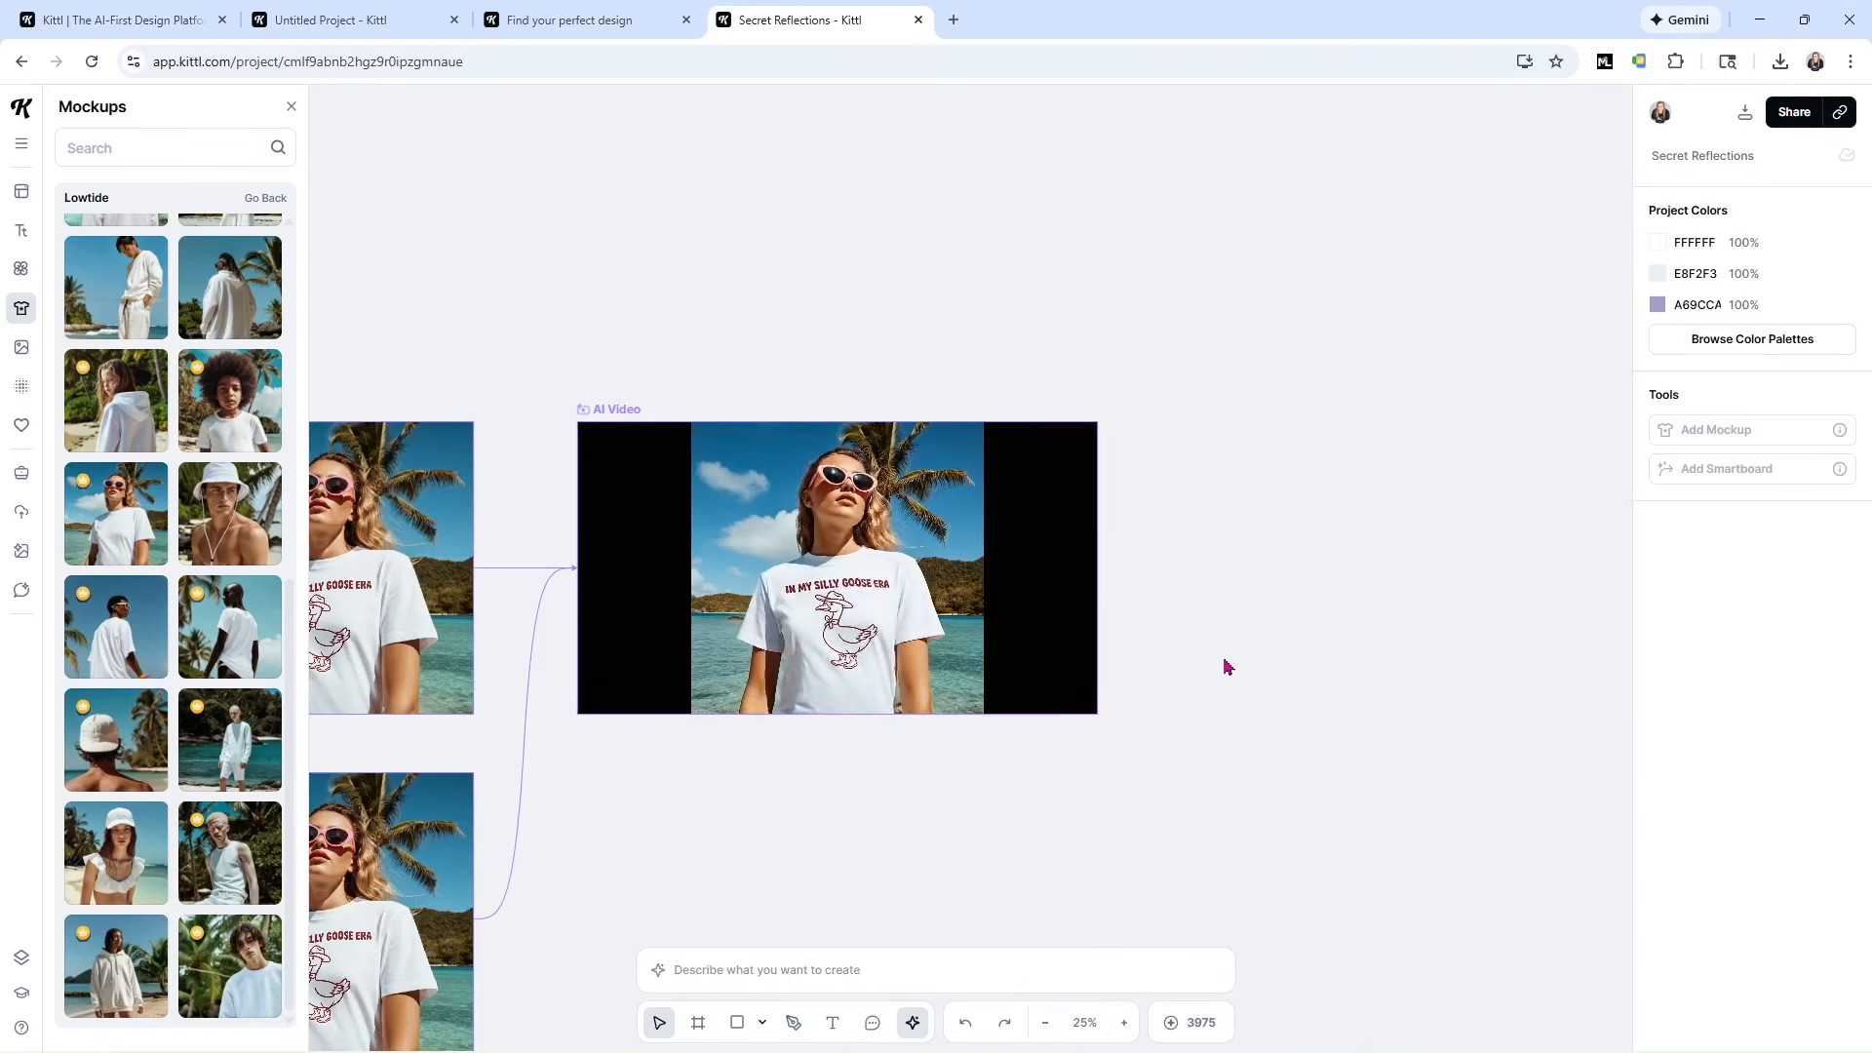
Flatten the AI video into a separate copy and check the options available for that copy.
{"action": "left_click_drag", "start_coordinate": [1179, 788], "coordinate": [514, 326]}
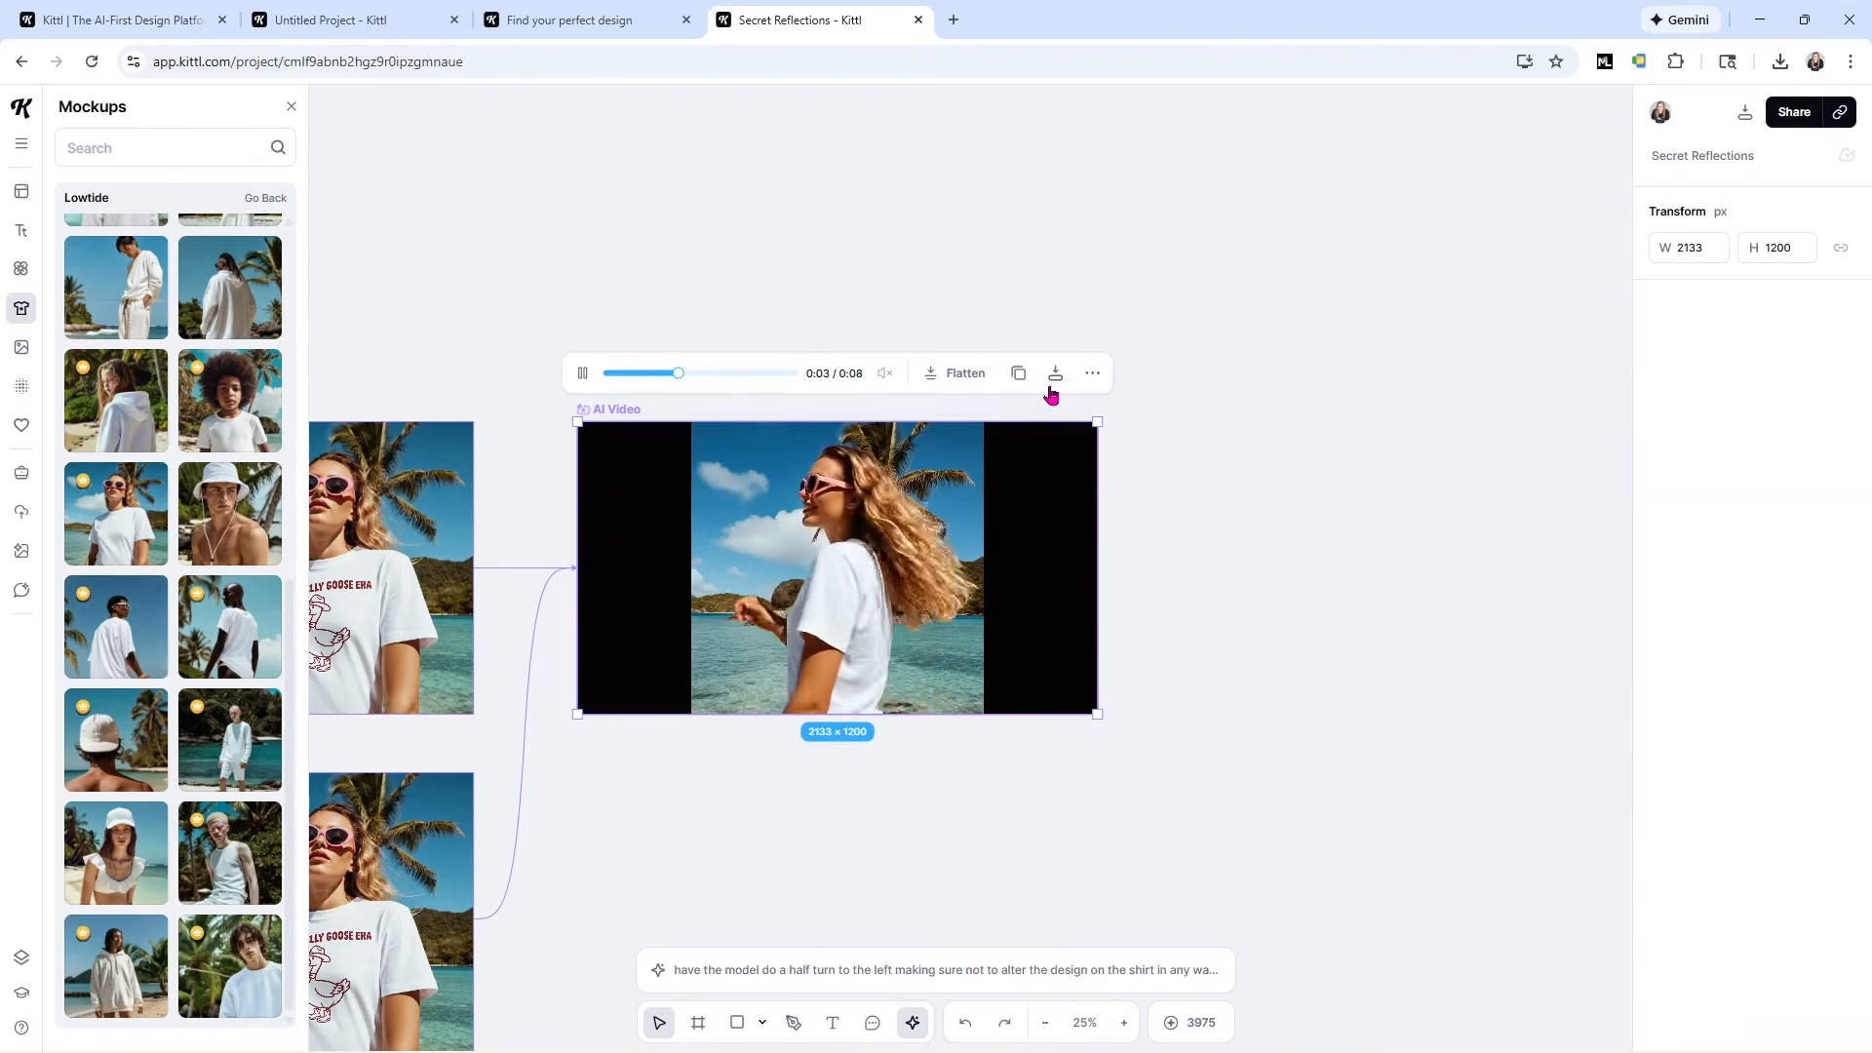
{"action": "left_click", "coordinate": [1084, 380]}
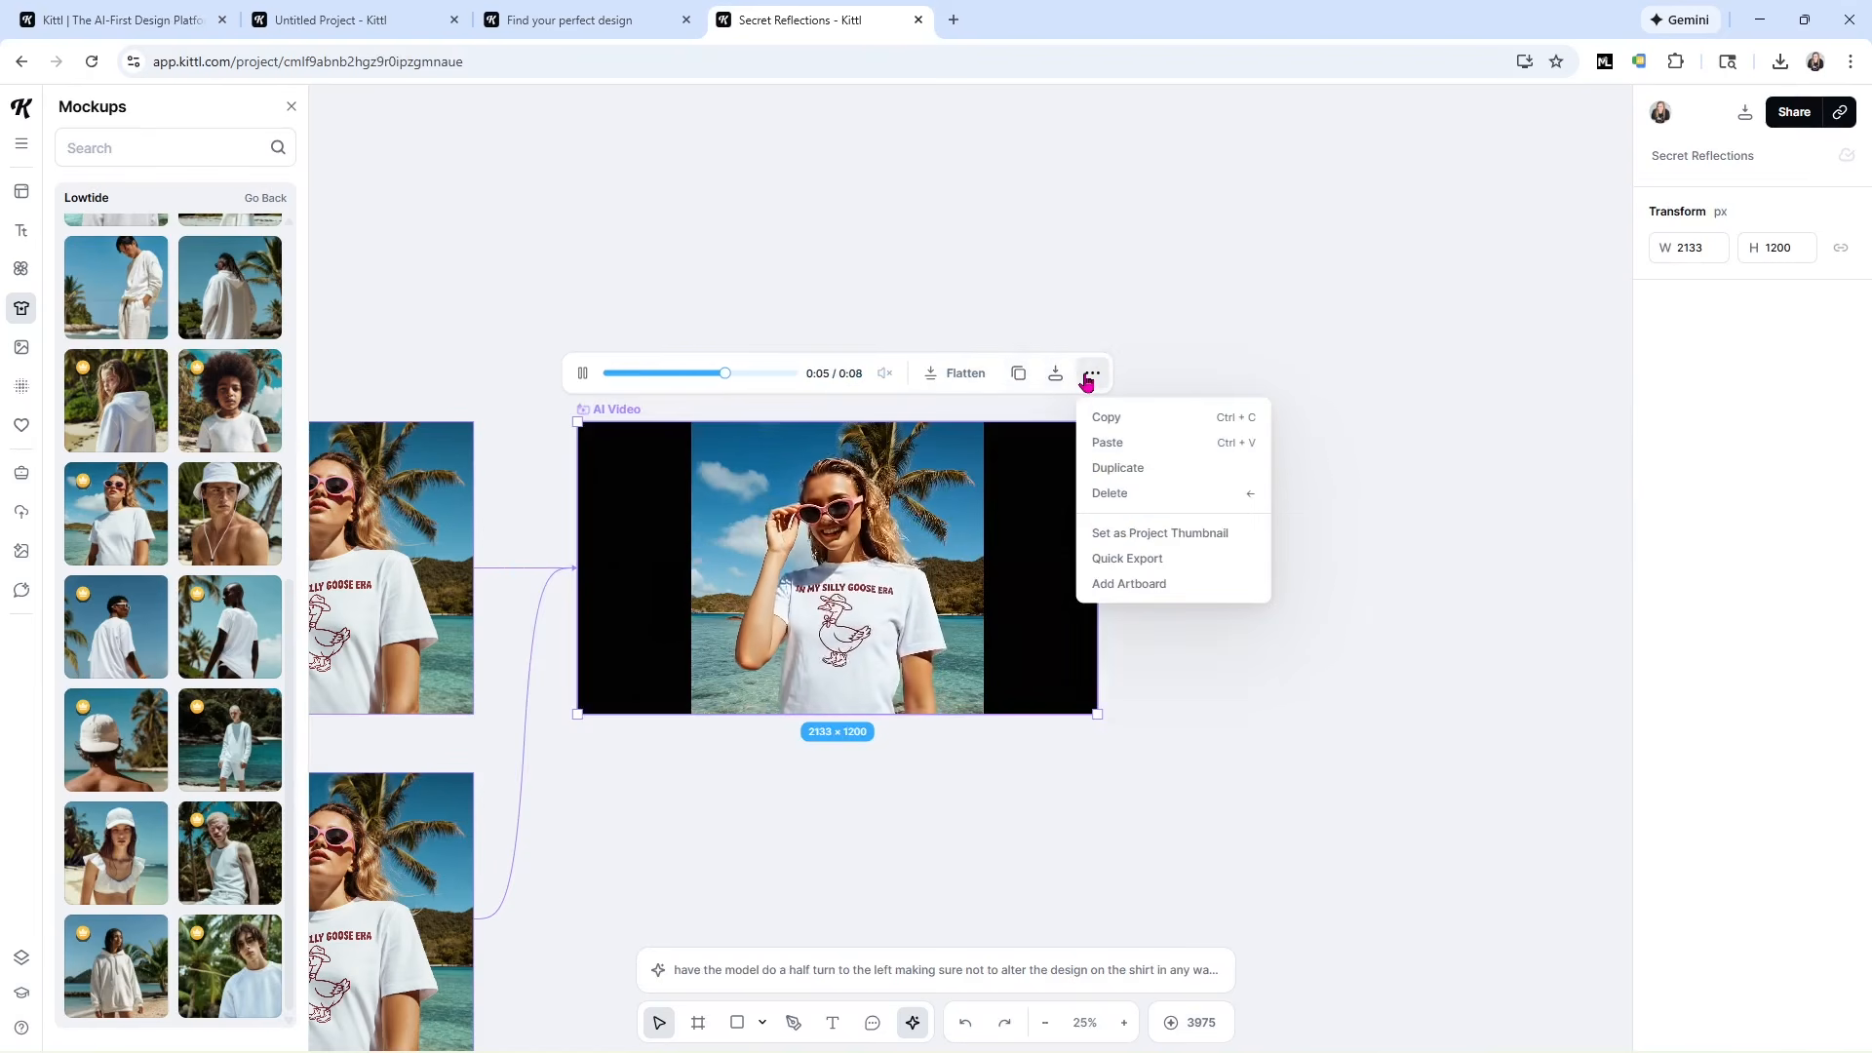
{"action": "left_click", "coordinate": [965, 374]}
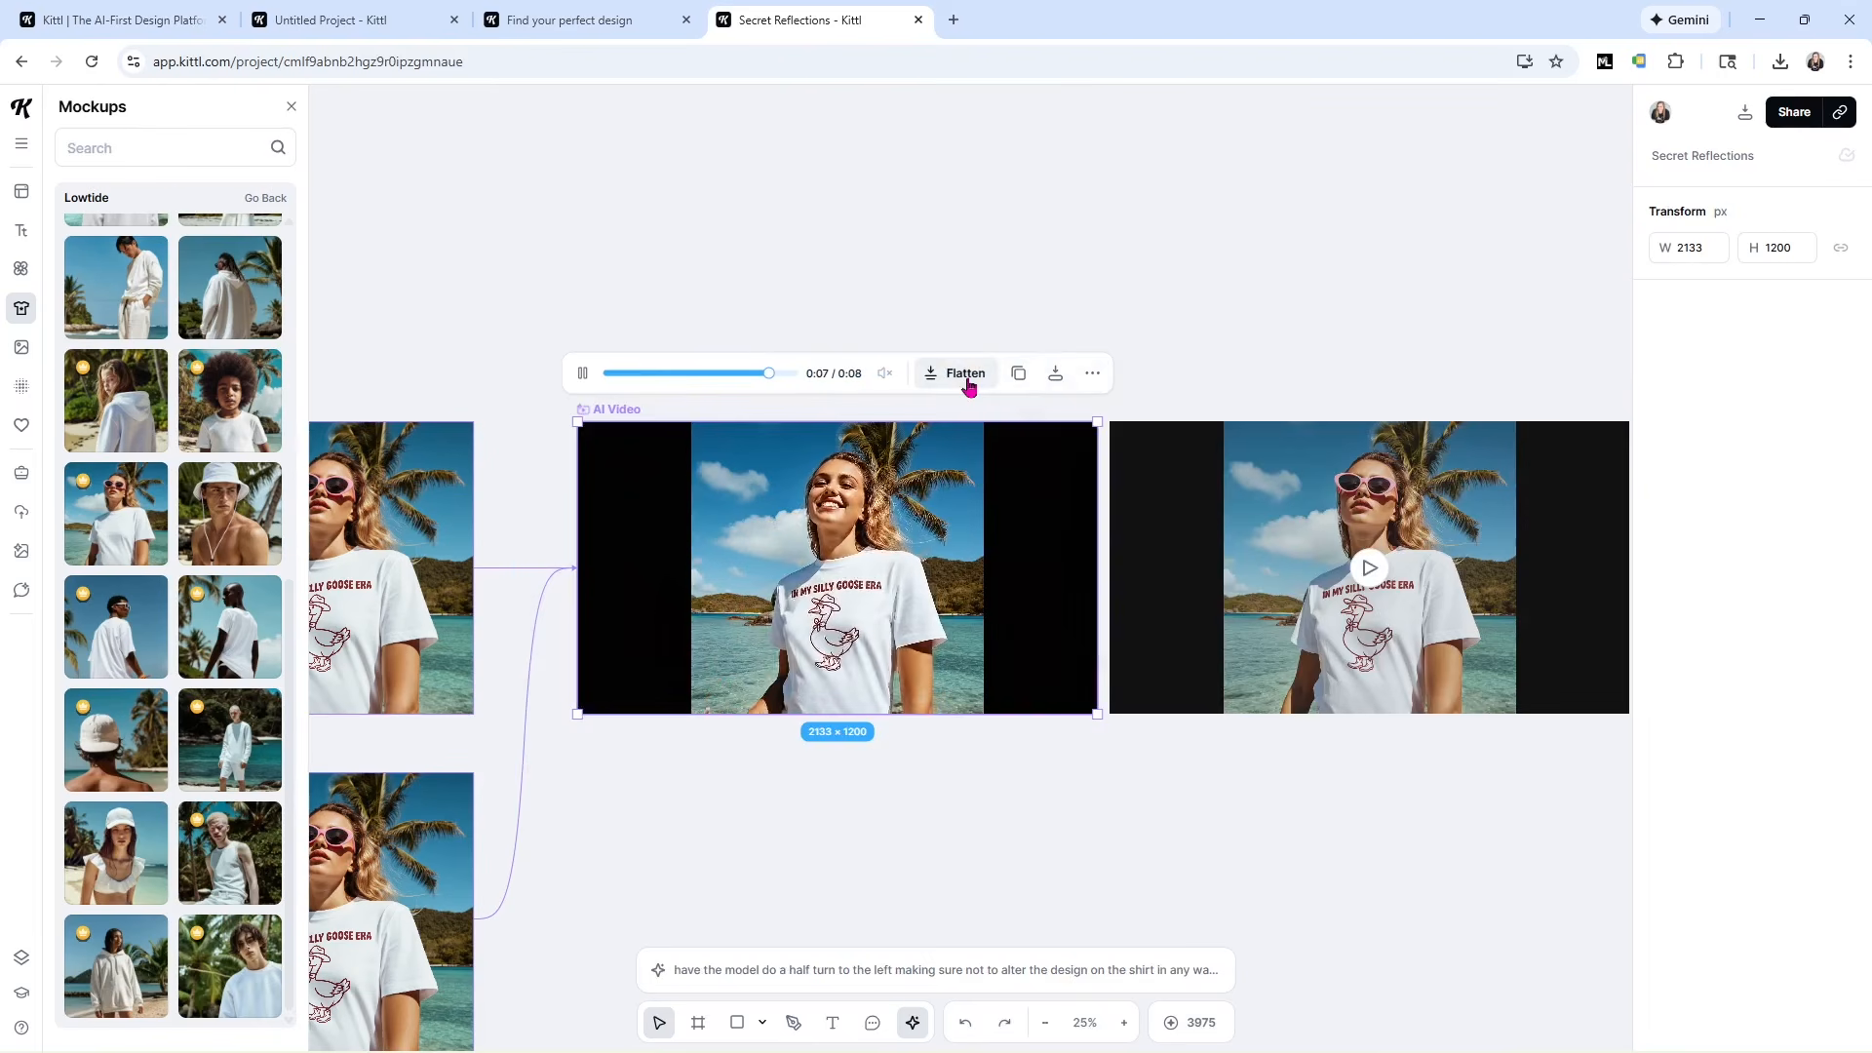
{"action": "left_click_drag", "start_coordinate": [1101, 378], "coordinate": [1658, 781]}
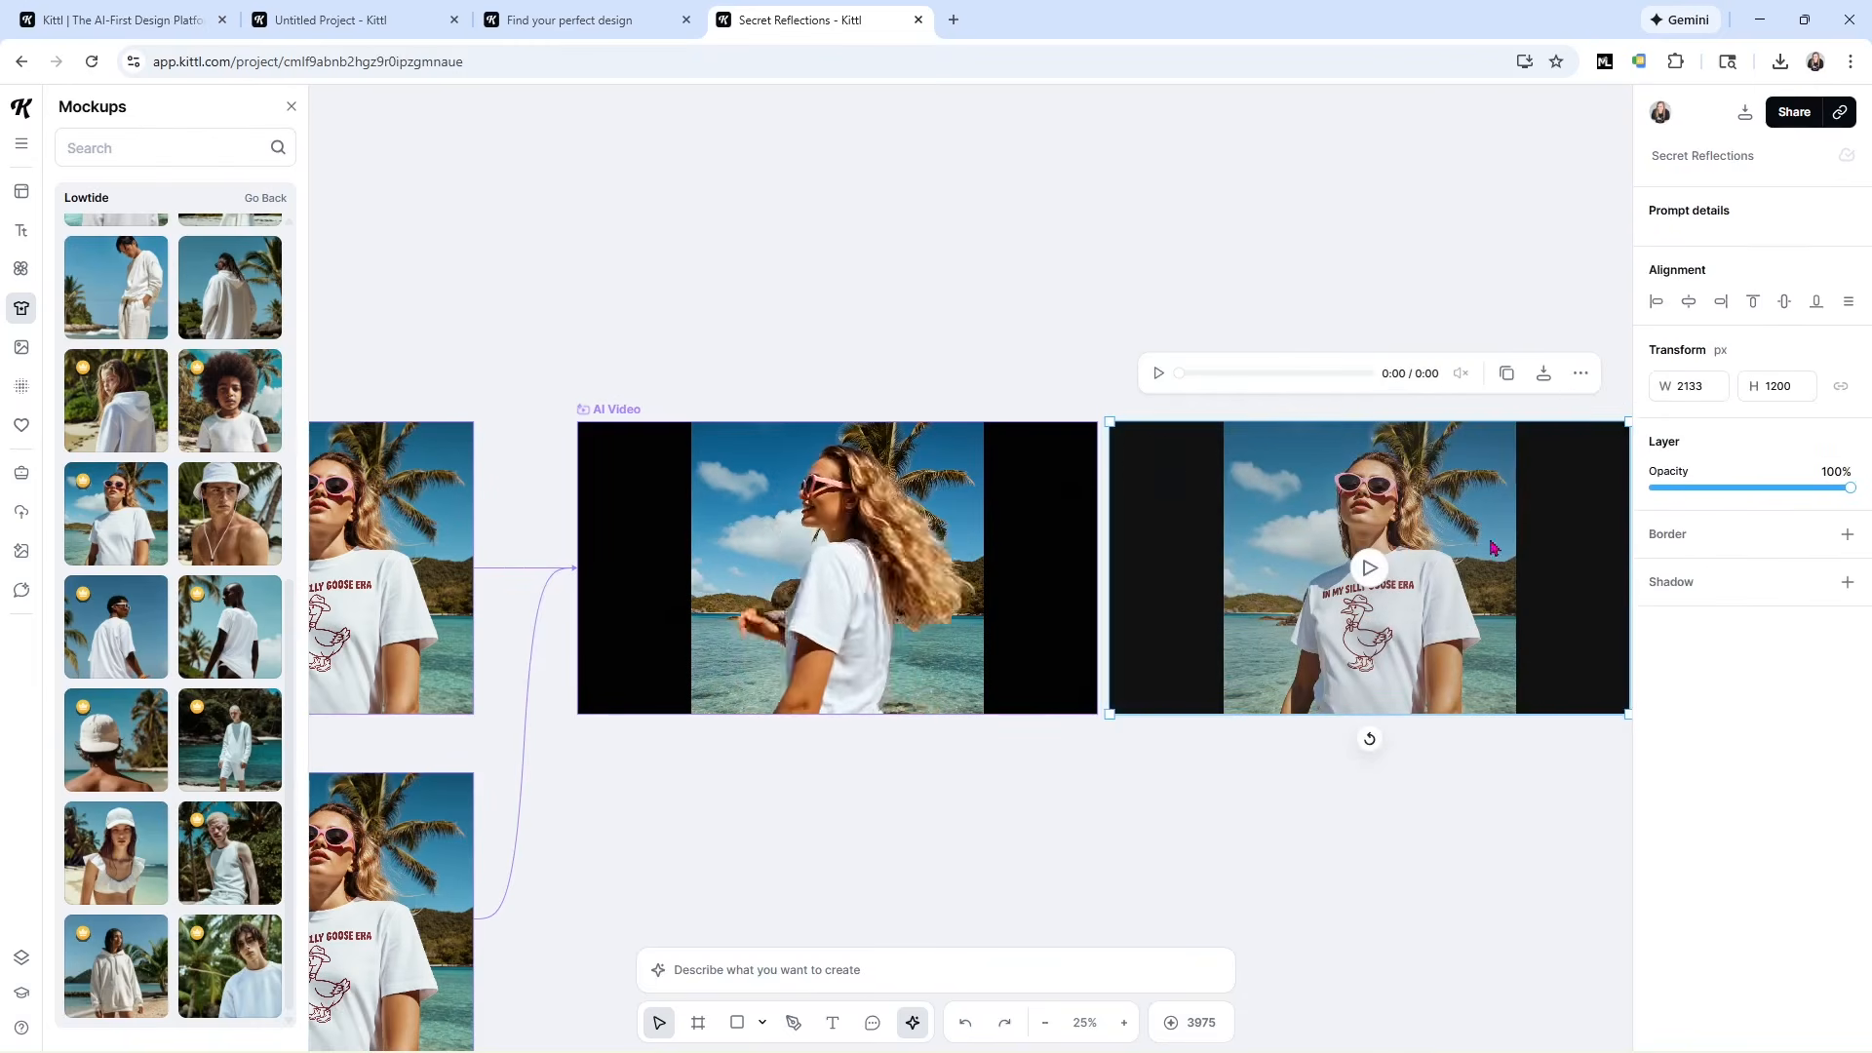
{"action": "left_click", "coordinate": [1574, 386]}
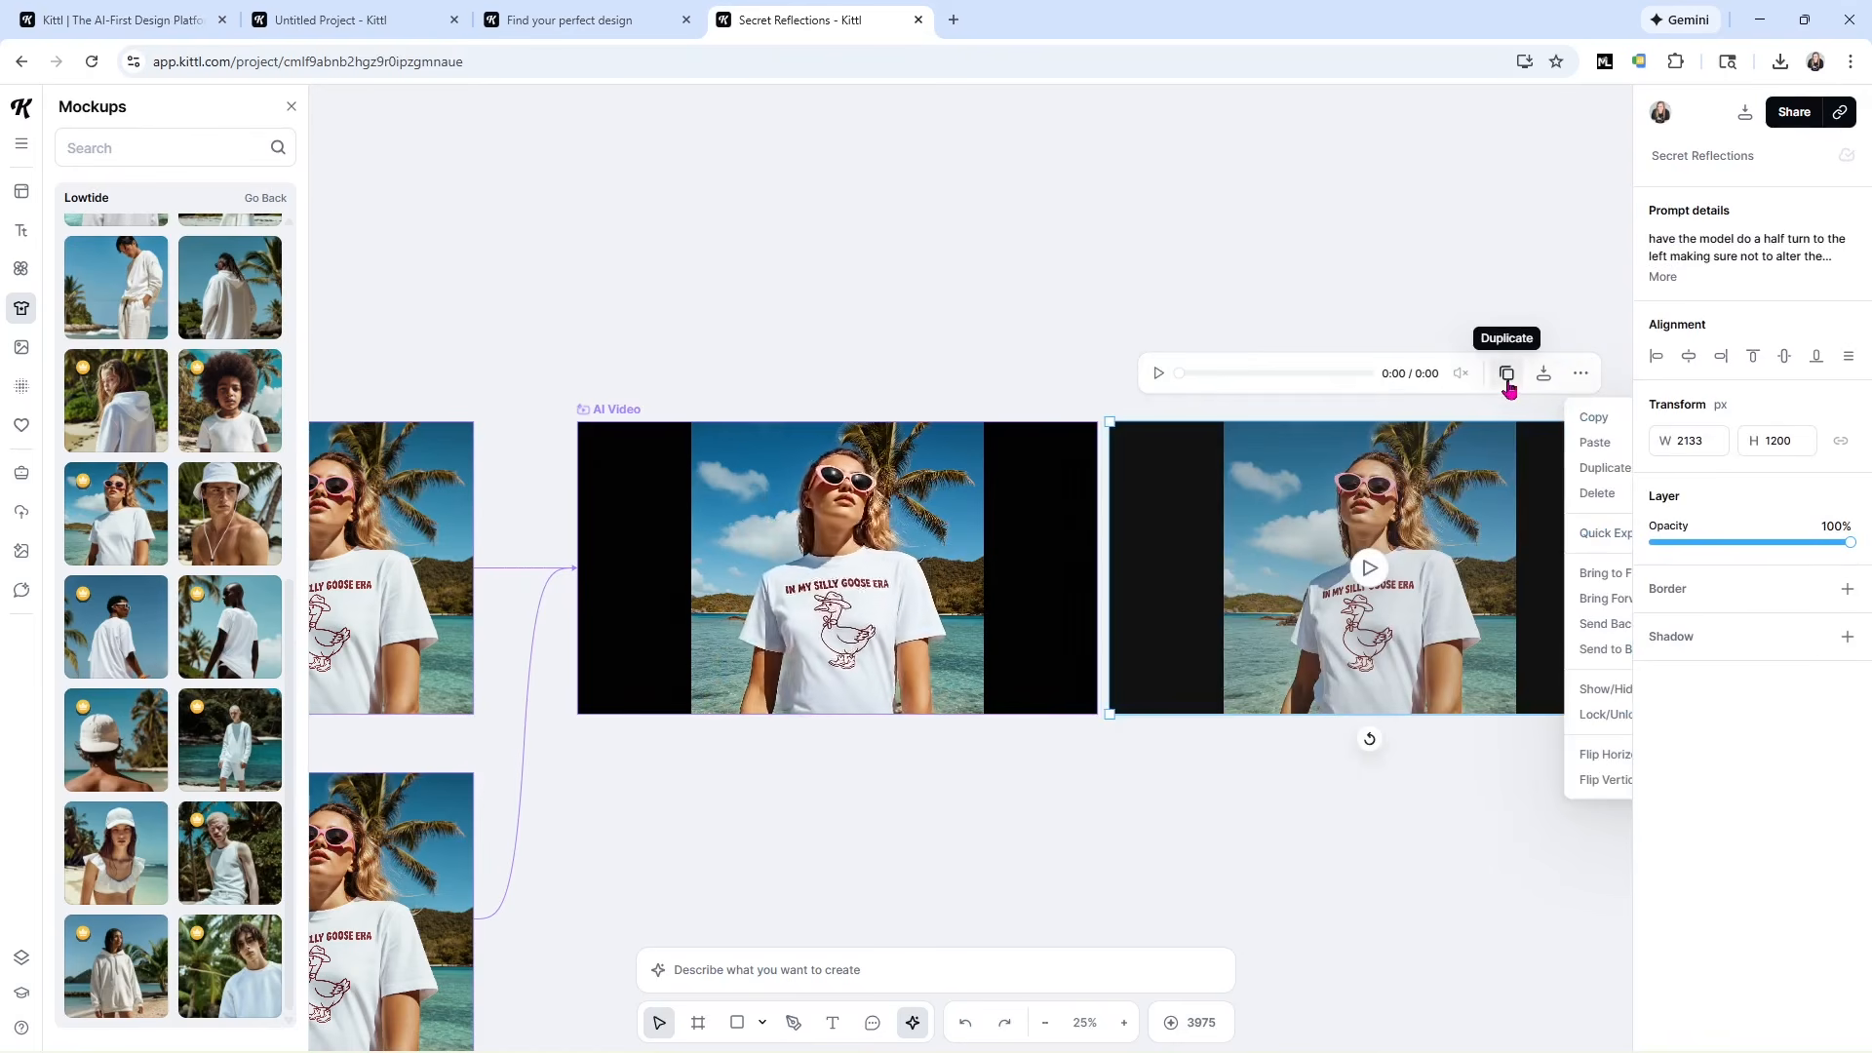
{"action": "left_click", "coordinate": [1225, 305]}
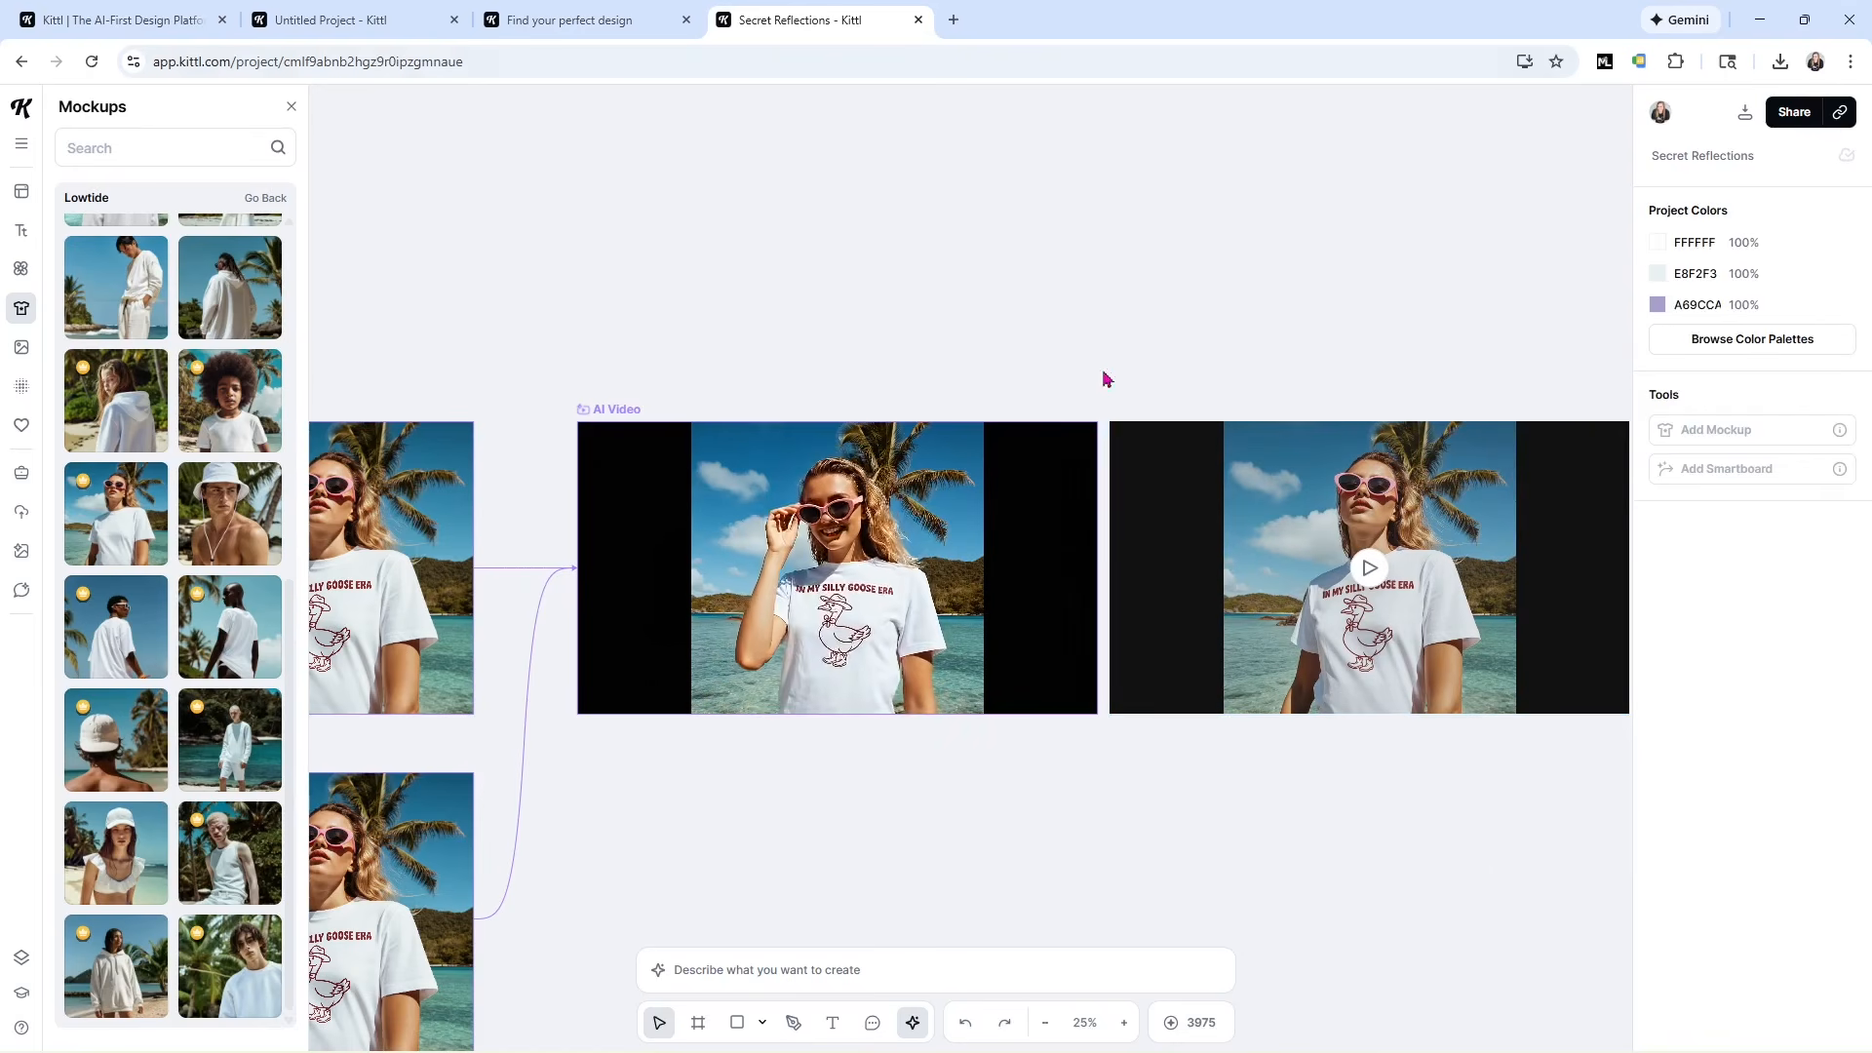
Delete the flattened video copy and the AI Video board.
{"action": "left_click_drag", "start_coordinate": [1095, 336], "coordinate": [1642, 856]}
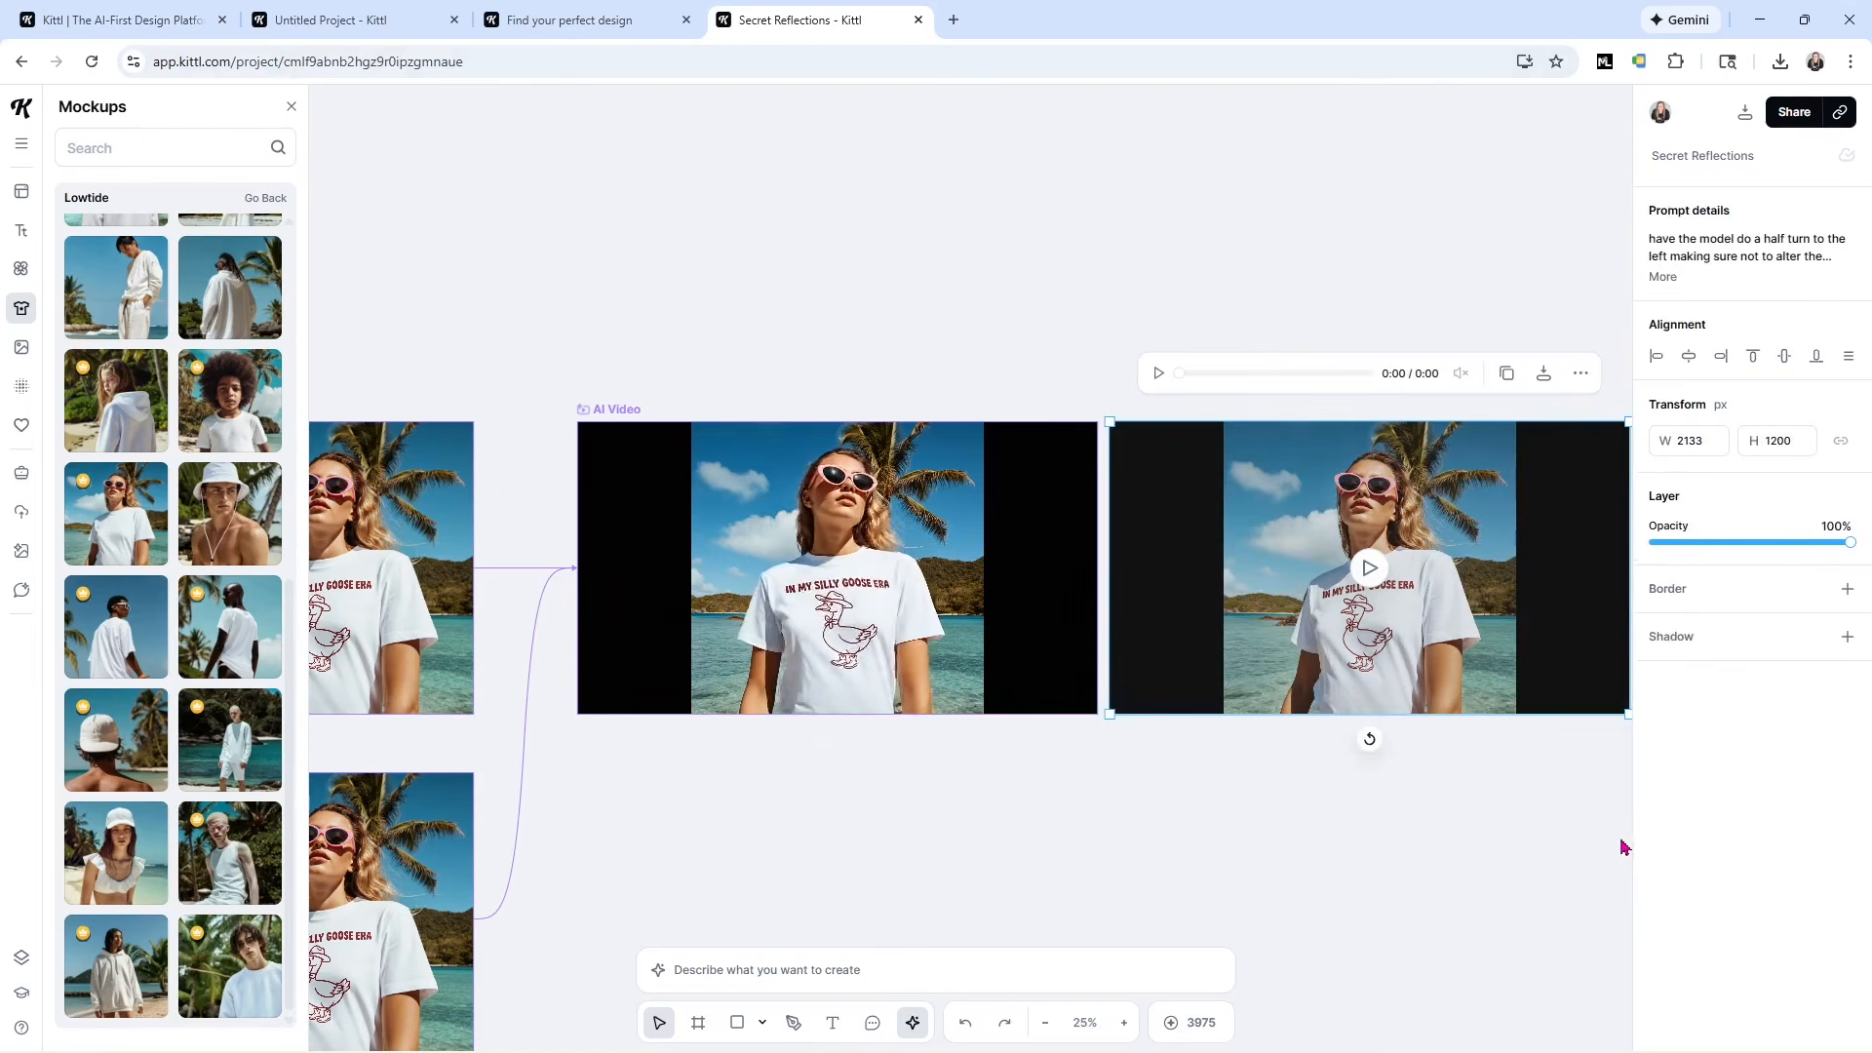
{"action": "key", "text": "Delete"}
{"action": "left_click_drag", "start_coordinate": [552, 330], "coordinate": [1316, 788]}
{"action": "key", "text": "Delete"}
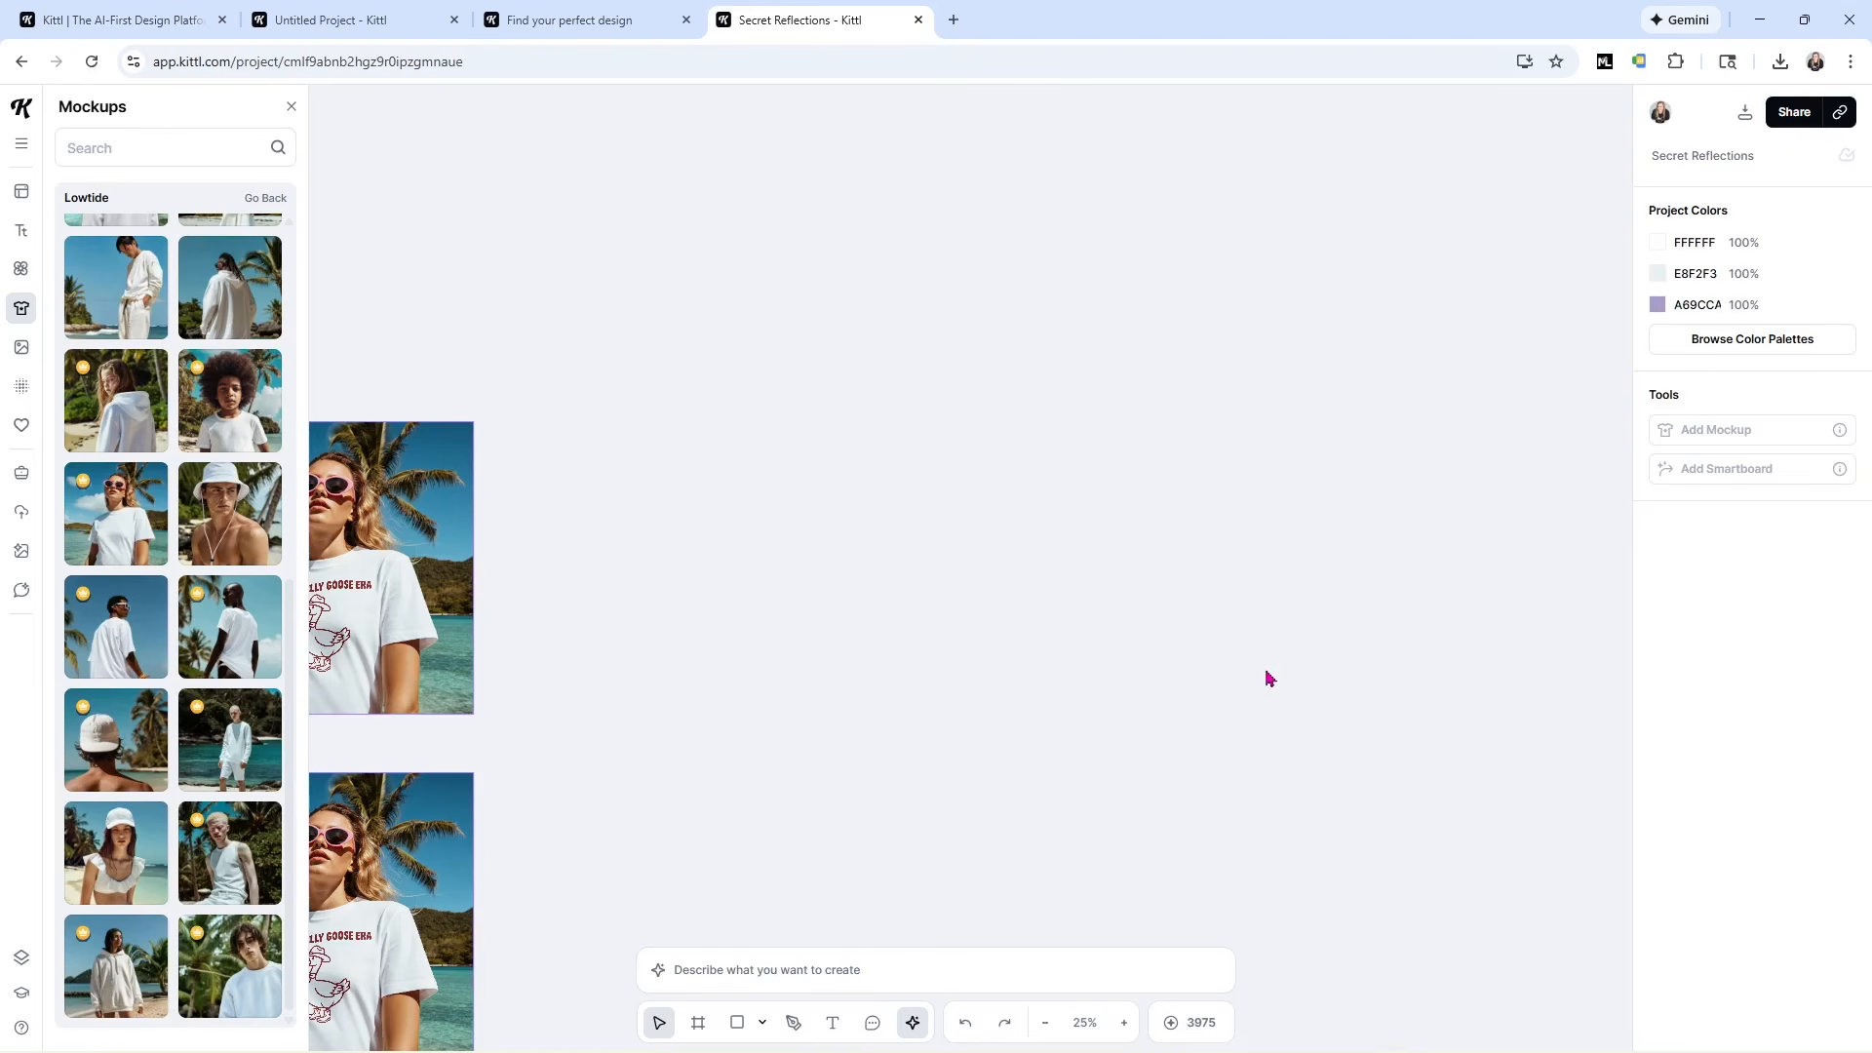
Add a new videoboard to the upper silly goose mockup and set its width to 1800 px.
{"action": "left_click", "coordinate": [399, 563]}
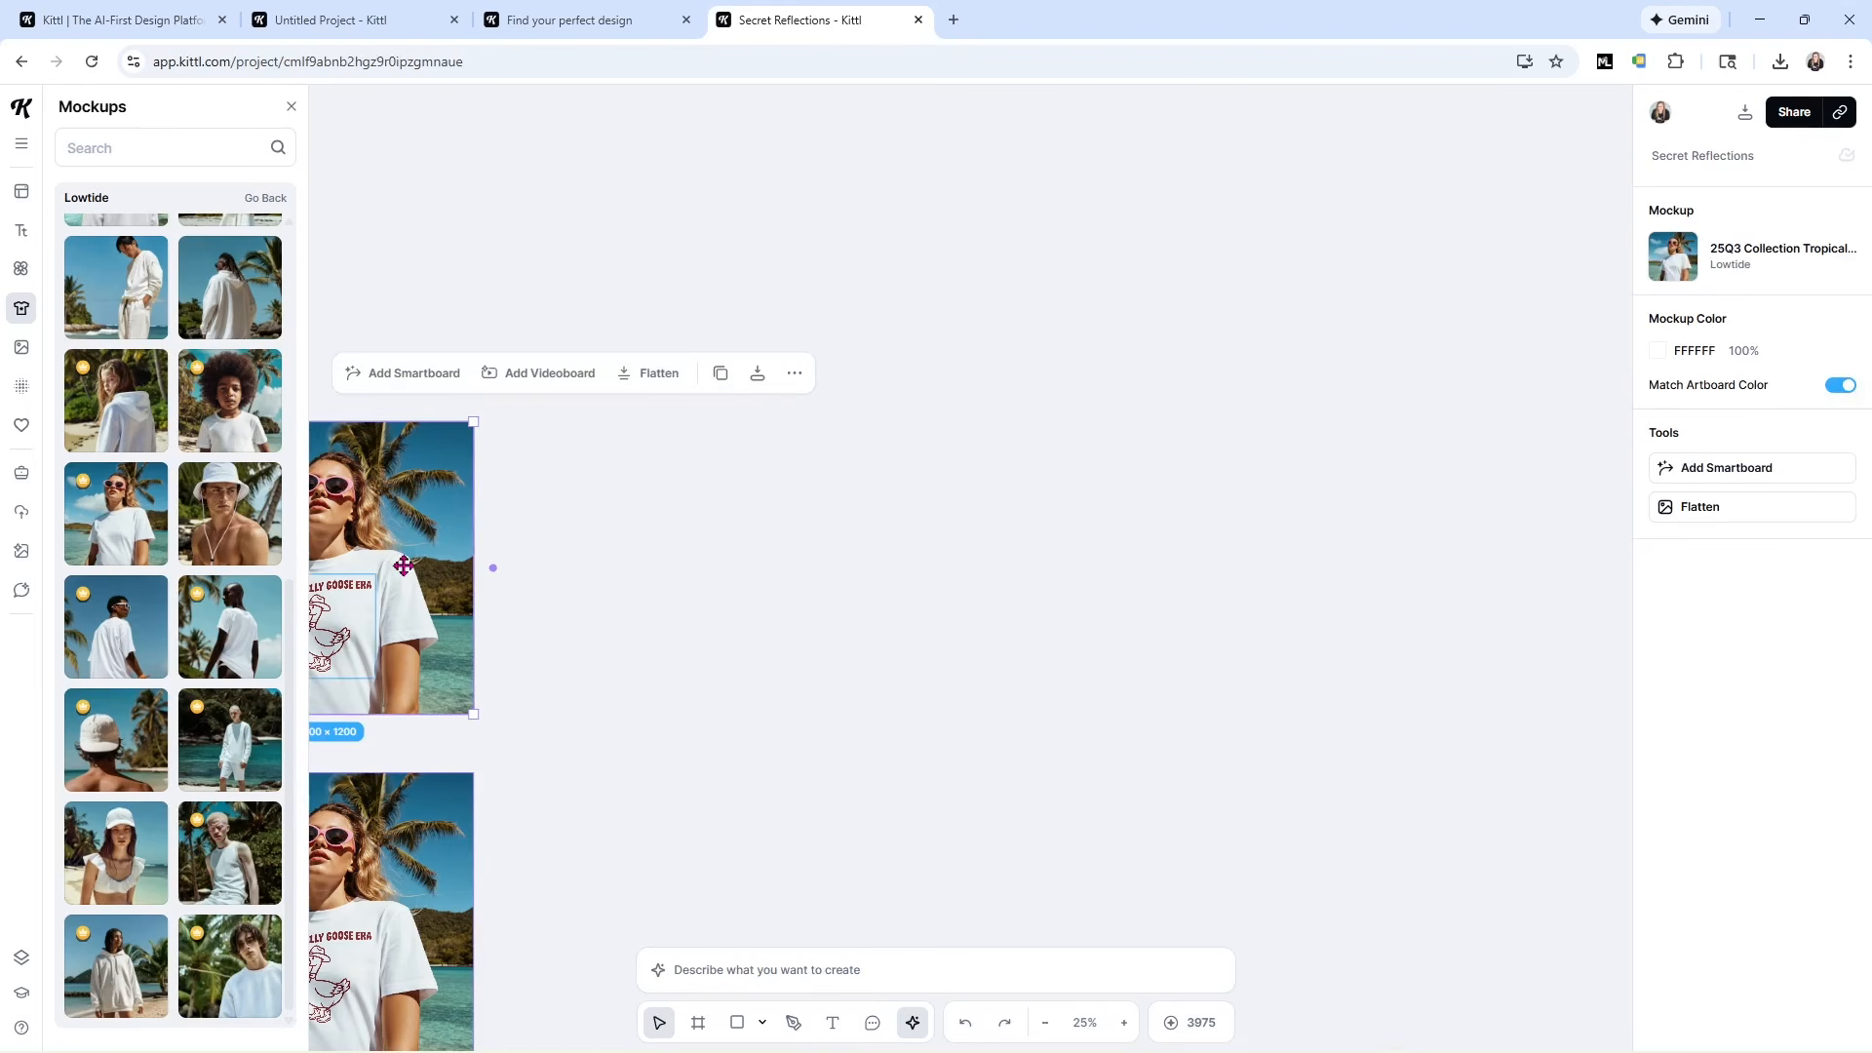
{"action": "left_click", "coordinate": [552, 370]}
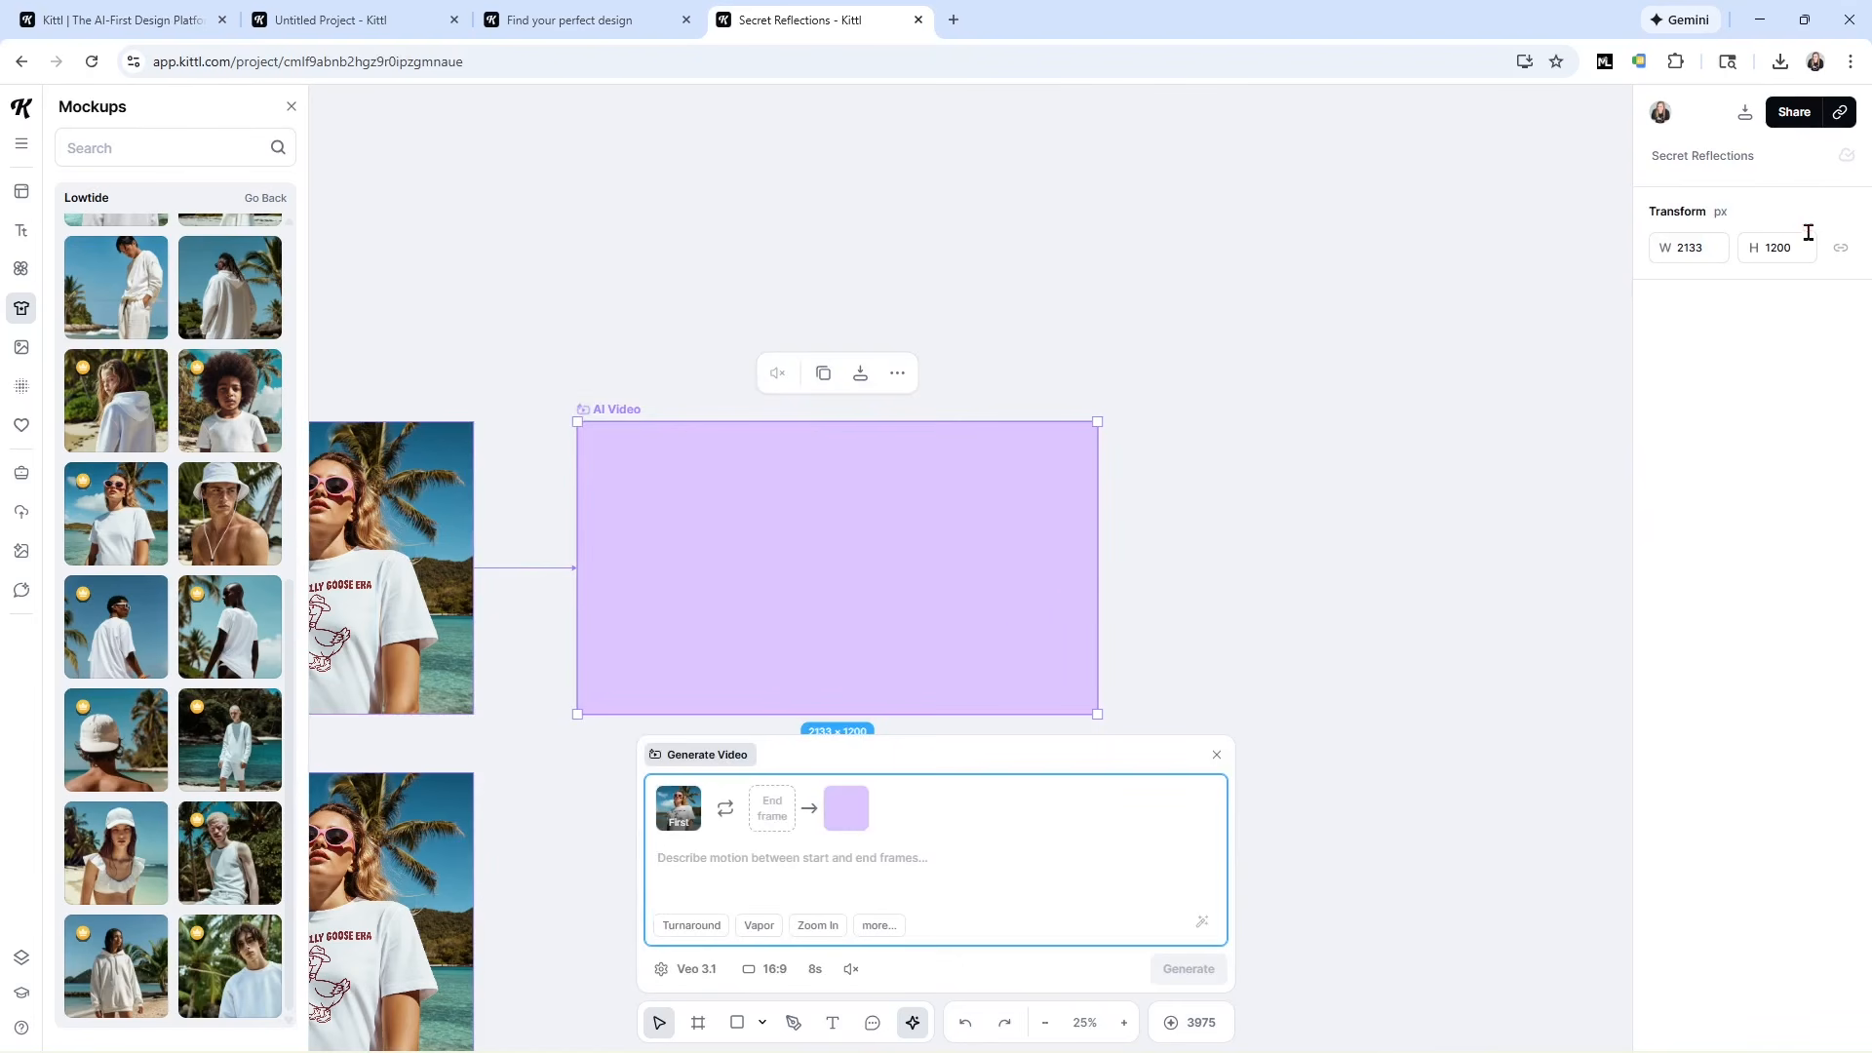
{"action": "left_click", "coordinate": [1702, 248]}
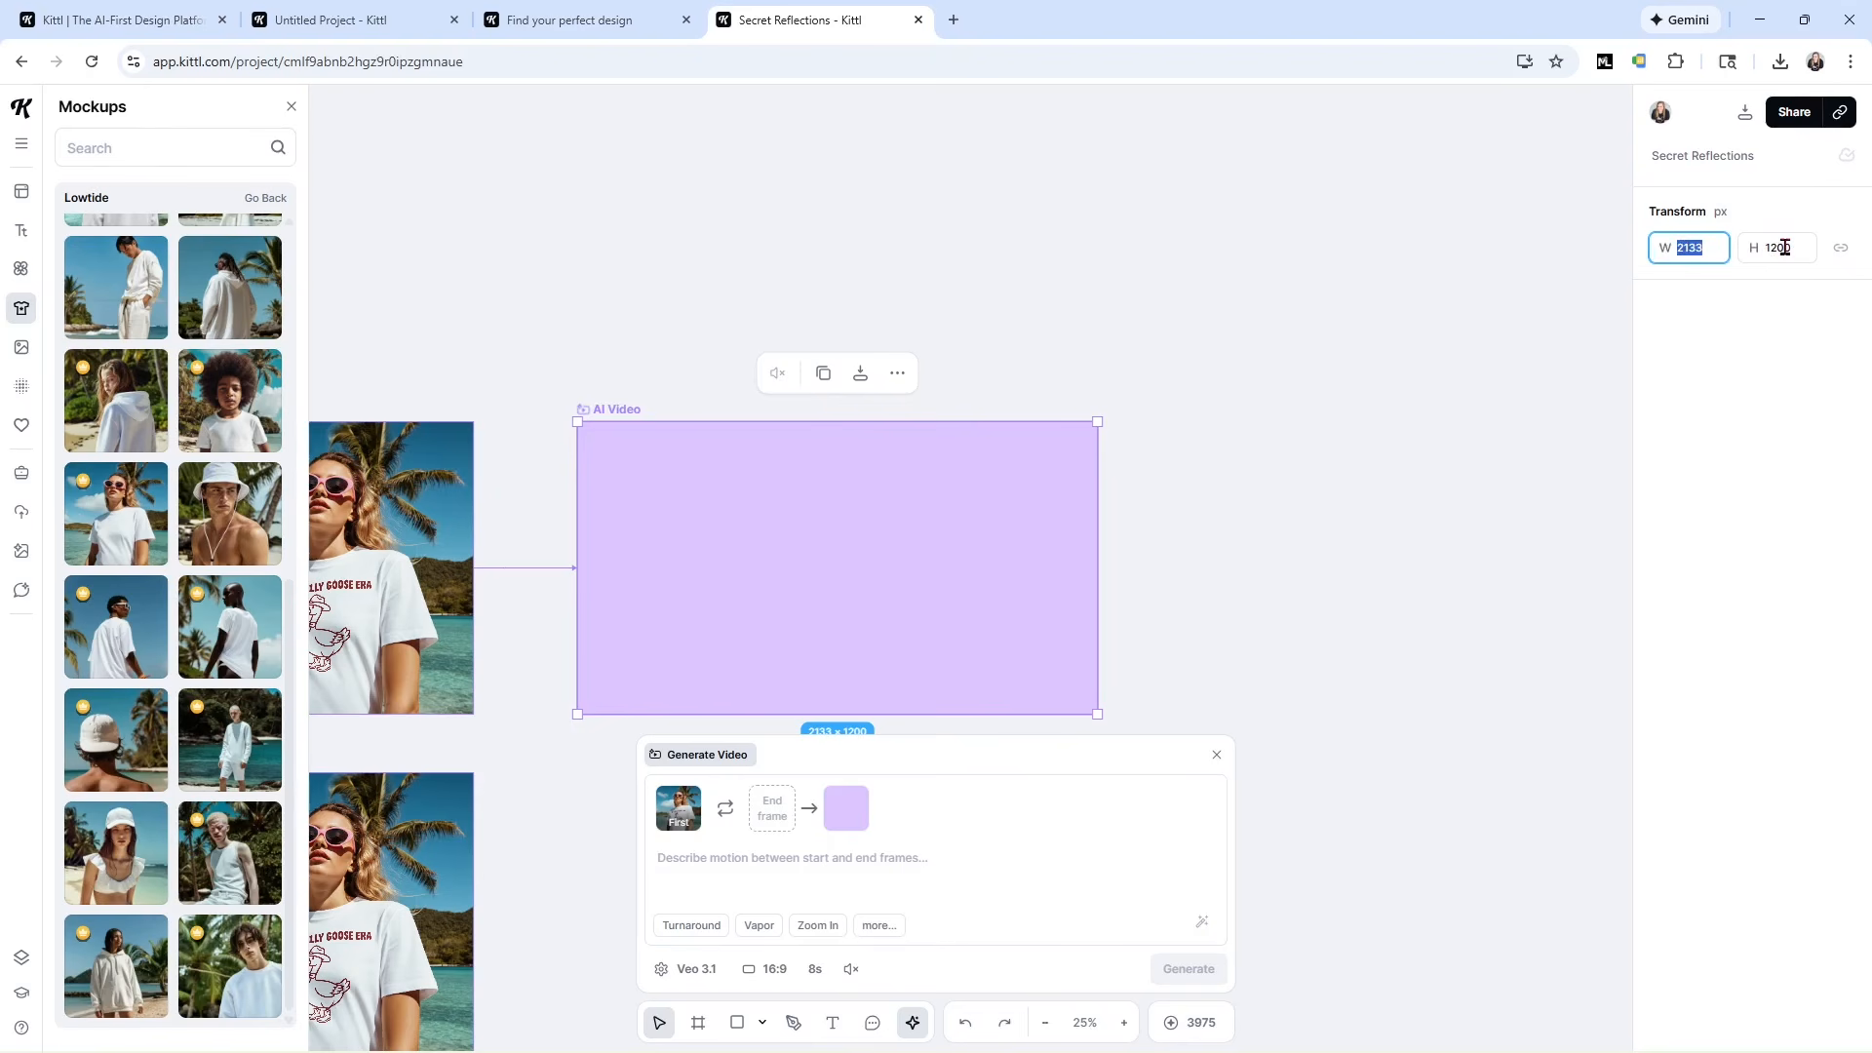
{"action": "type", "text": "1800"}
{"action": "key", "text": "Return"}
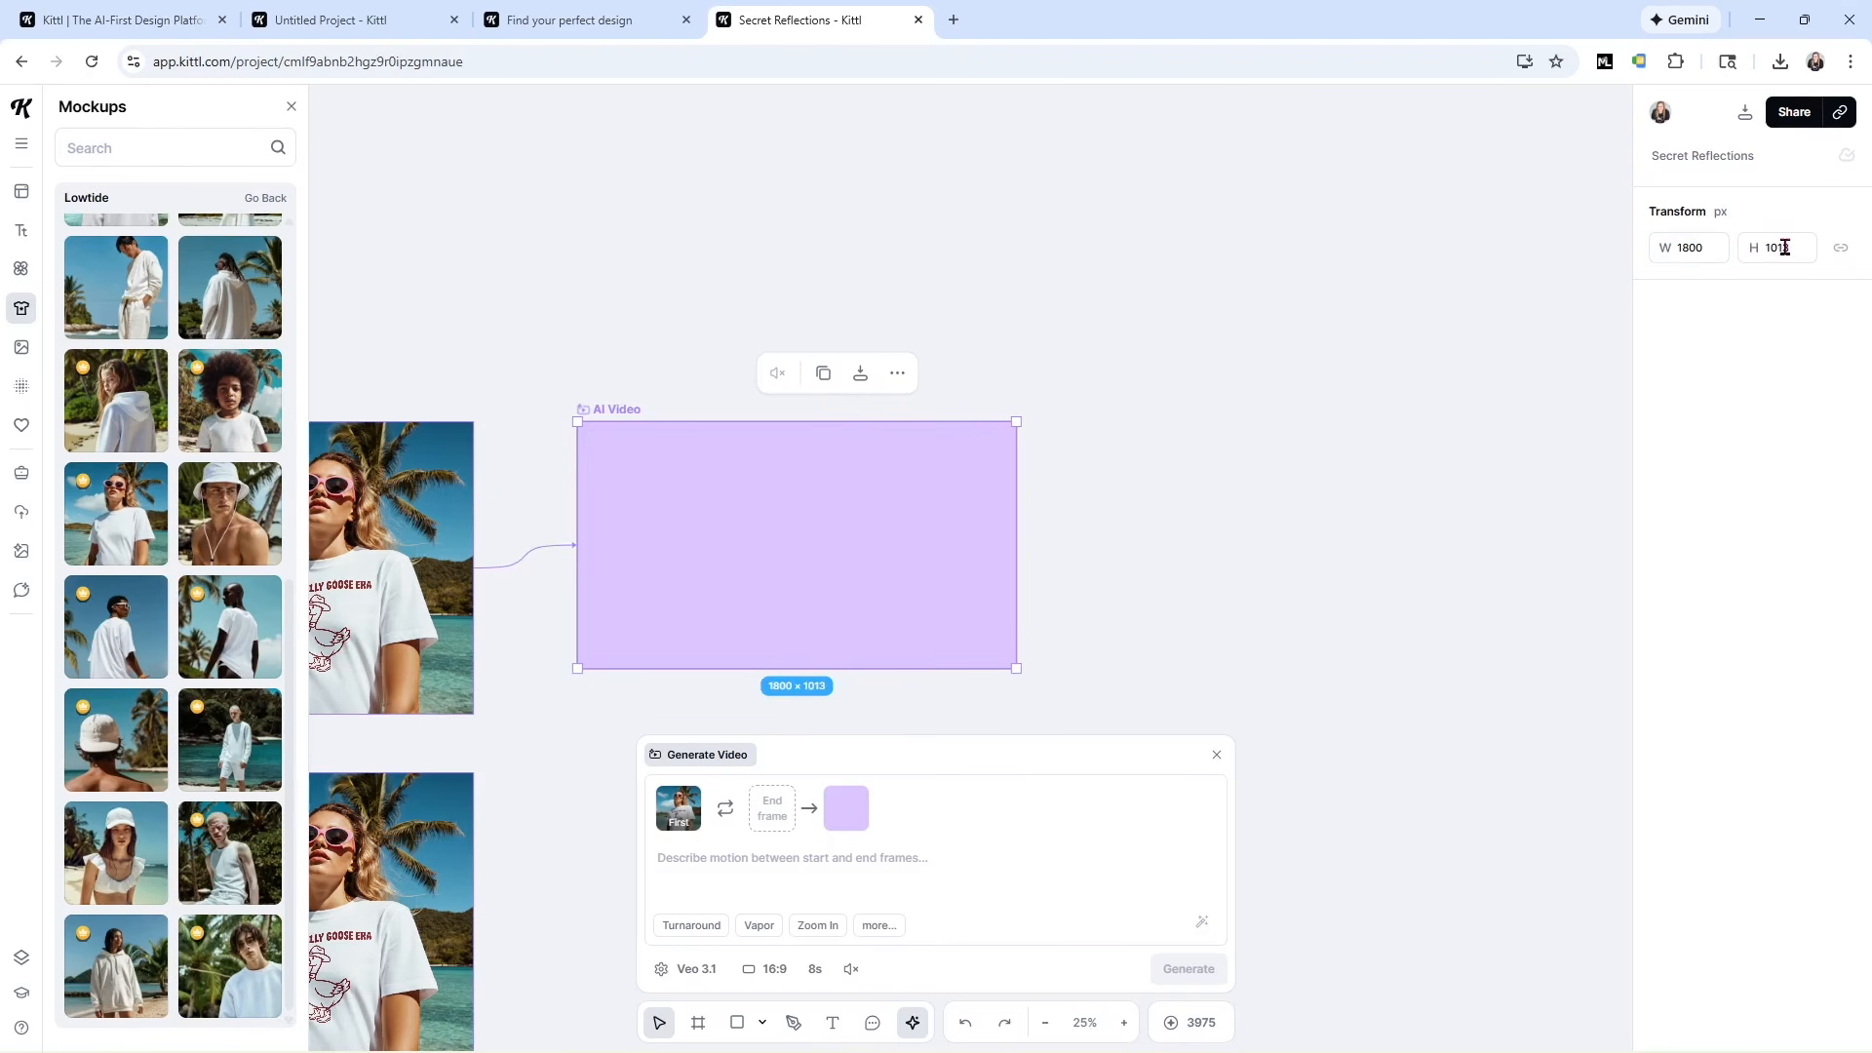
{"action": "left_click", "coordinate": [1791, 251]}
{"action": "left_click", "coordinate": [1839, 246]}
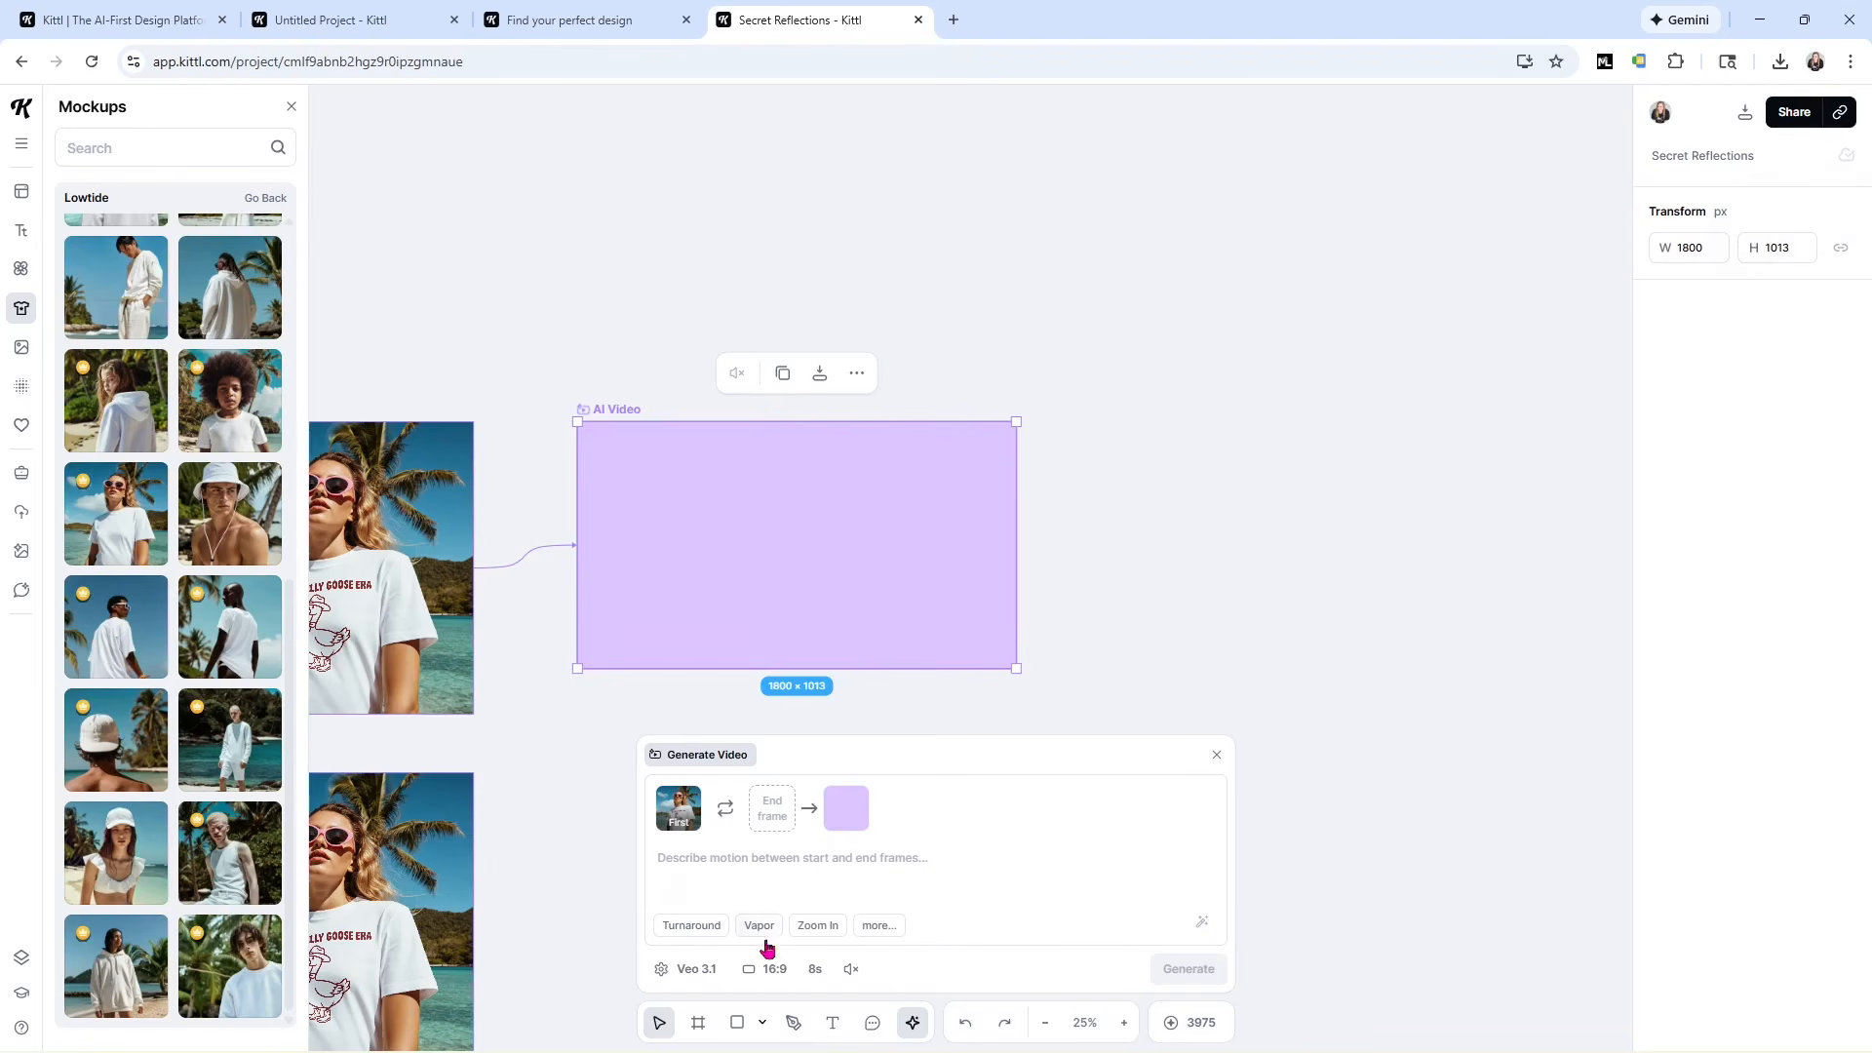
Set the AI Video board's aspect ratio to 9:16 and close the video generation prompt.
{"action": "left_click", "coordinate": [759, 971]}
{"action": "left_click", "coordinate": [771, 924]}
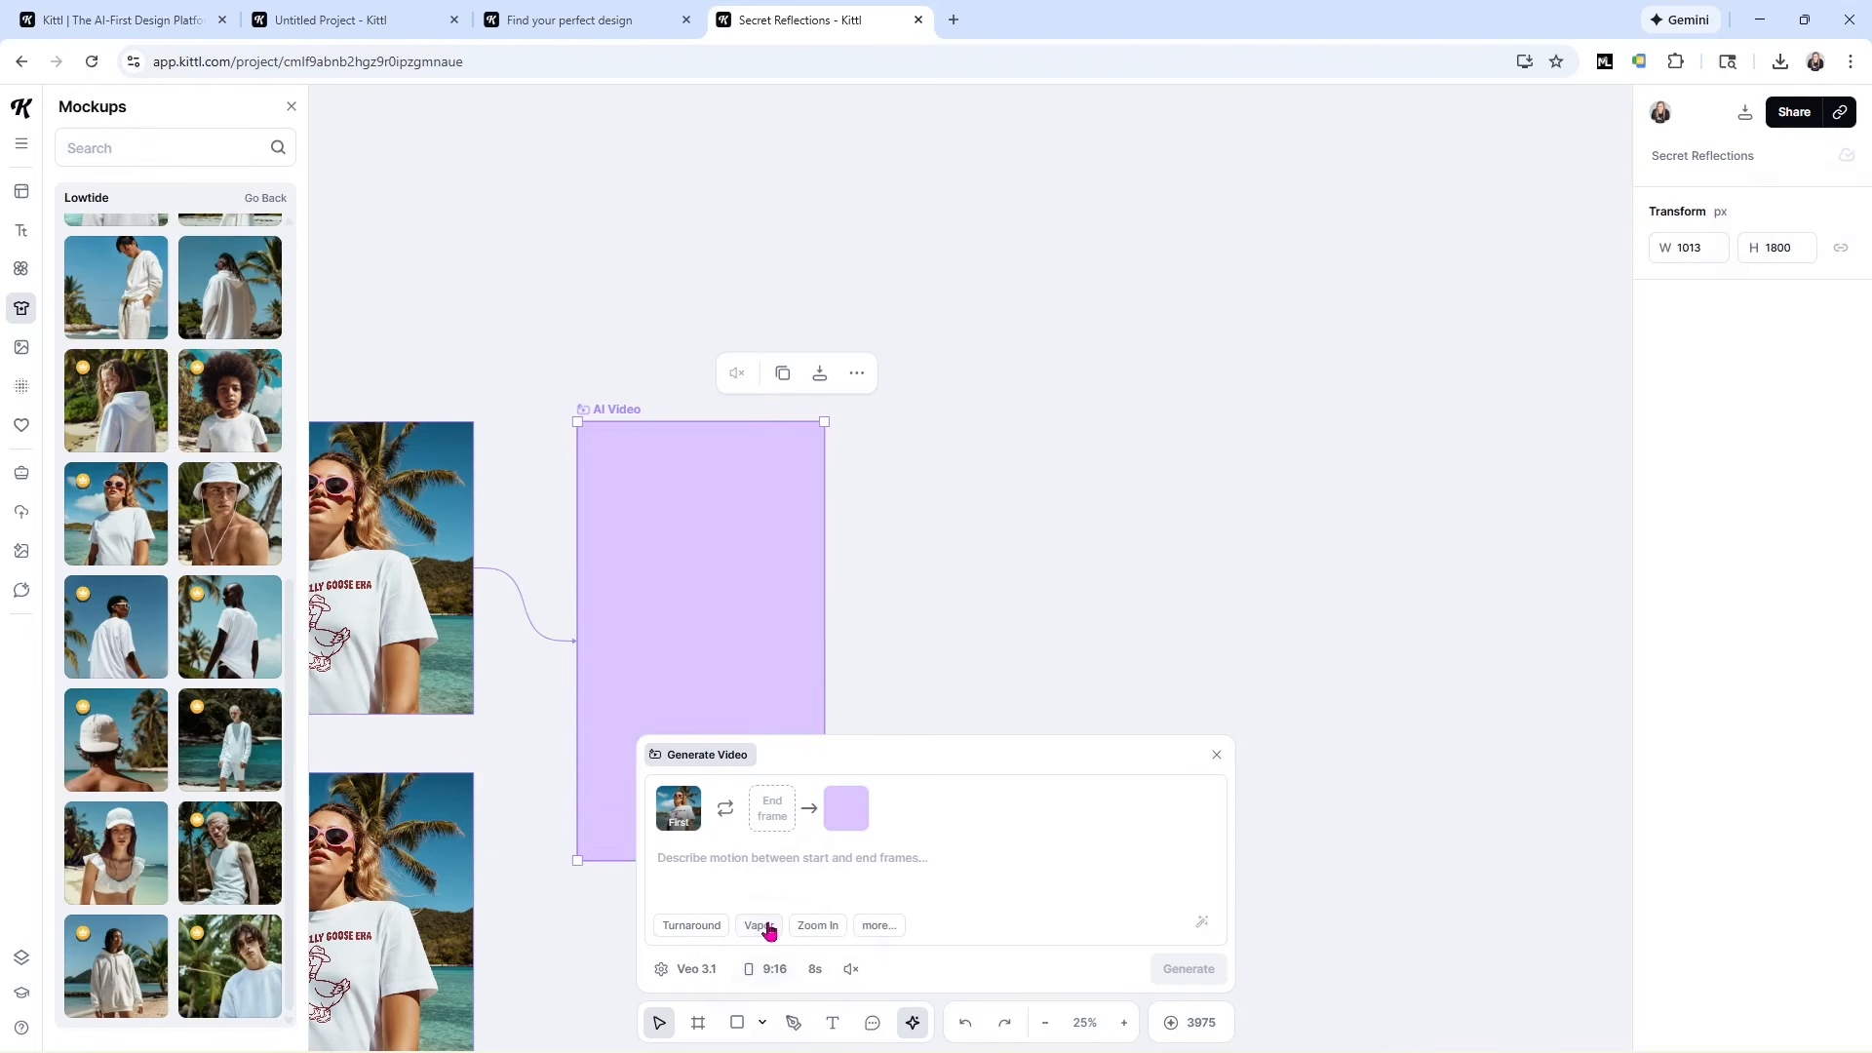
{"action": "left_click", "coordinate": [1213, 757]}
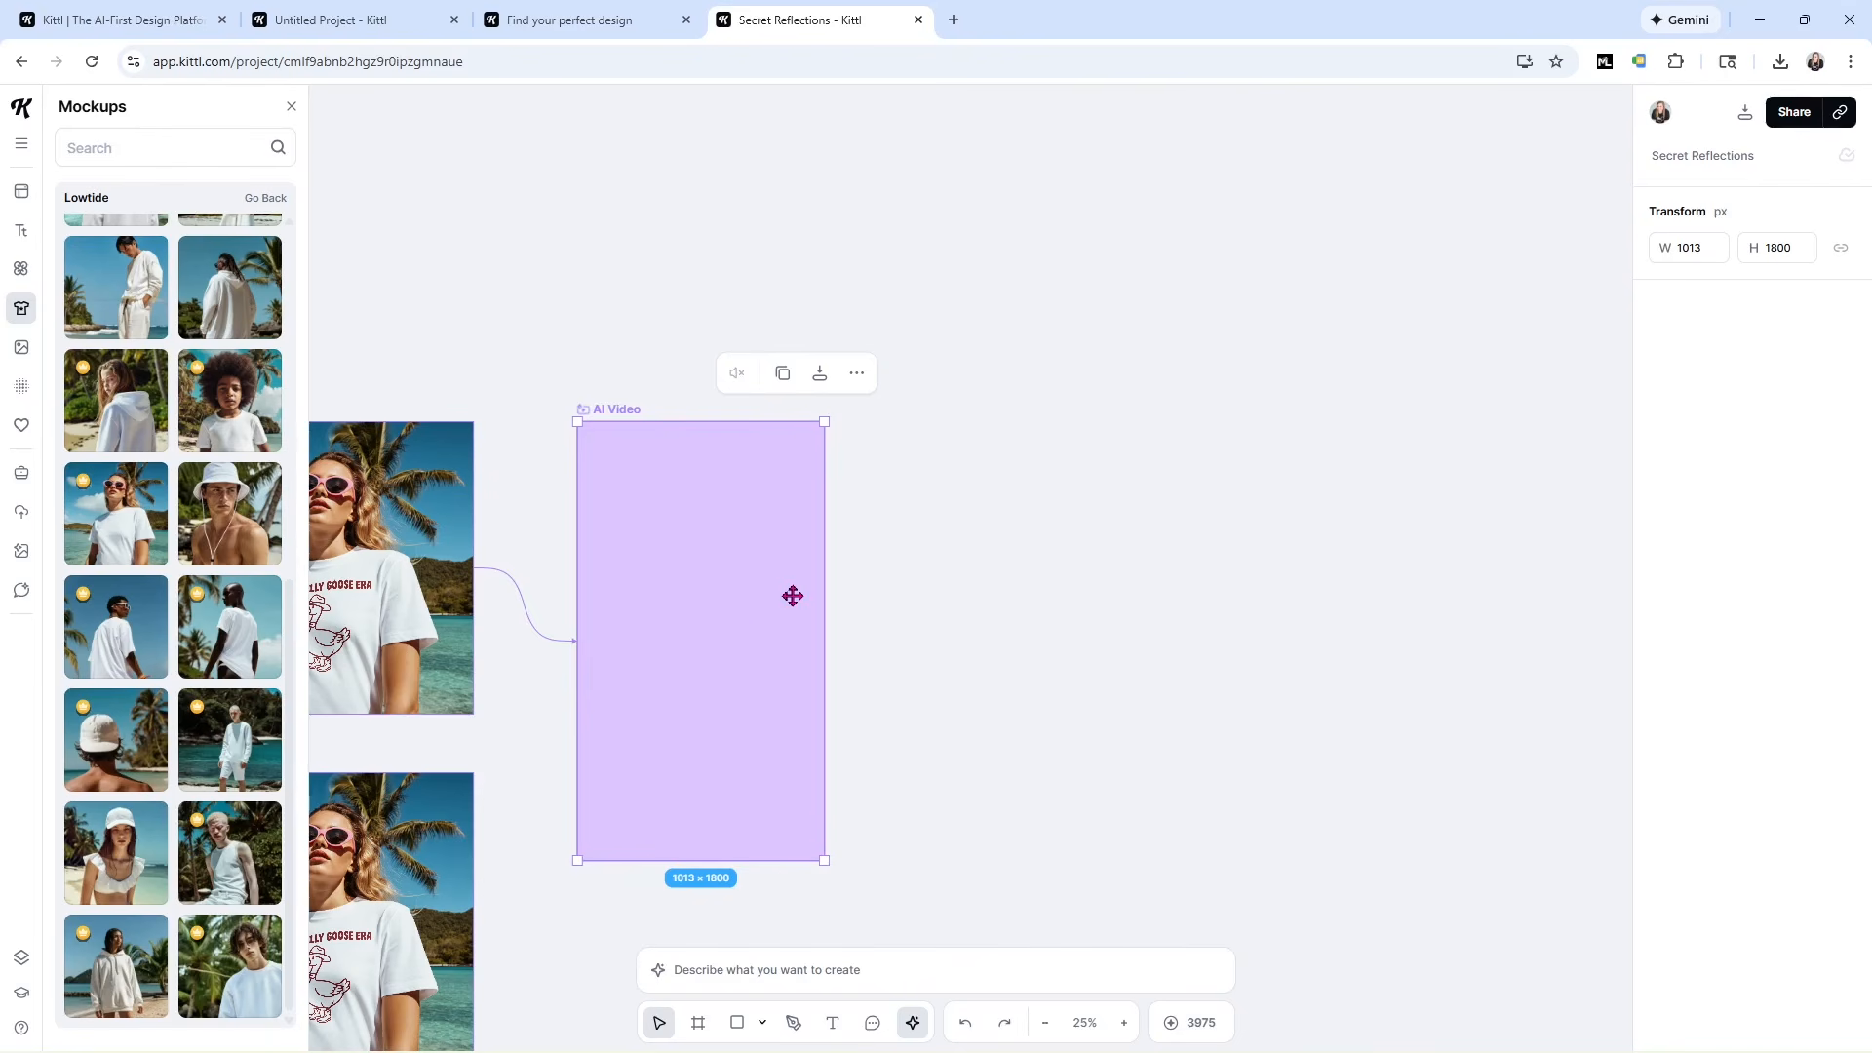
Try to delete the lower silly goose mockup by selecting its contents.
{"action": "scroll", "coordinate": [464, 852], "scroll_direction": "down", "scroll_amount": 4}
{"action": "scroll", "coordinate": [439, 654], "scroll_direction": "up", "scroll_amount": 2}
{"action": "left_click", "coordinate": [440, 654]}
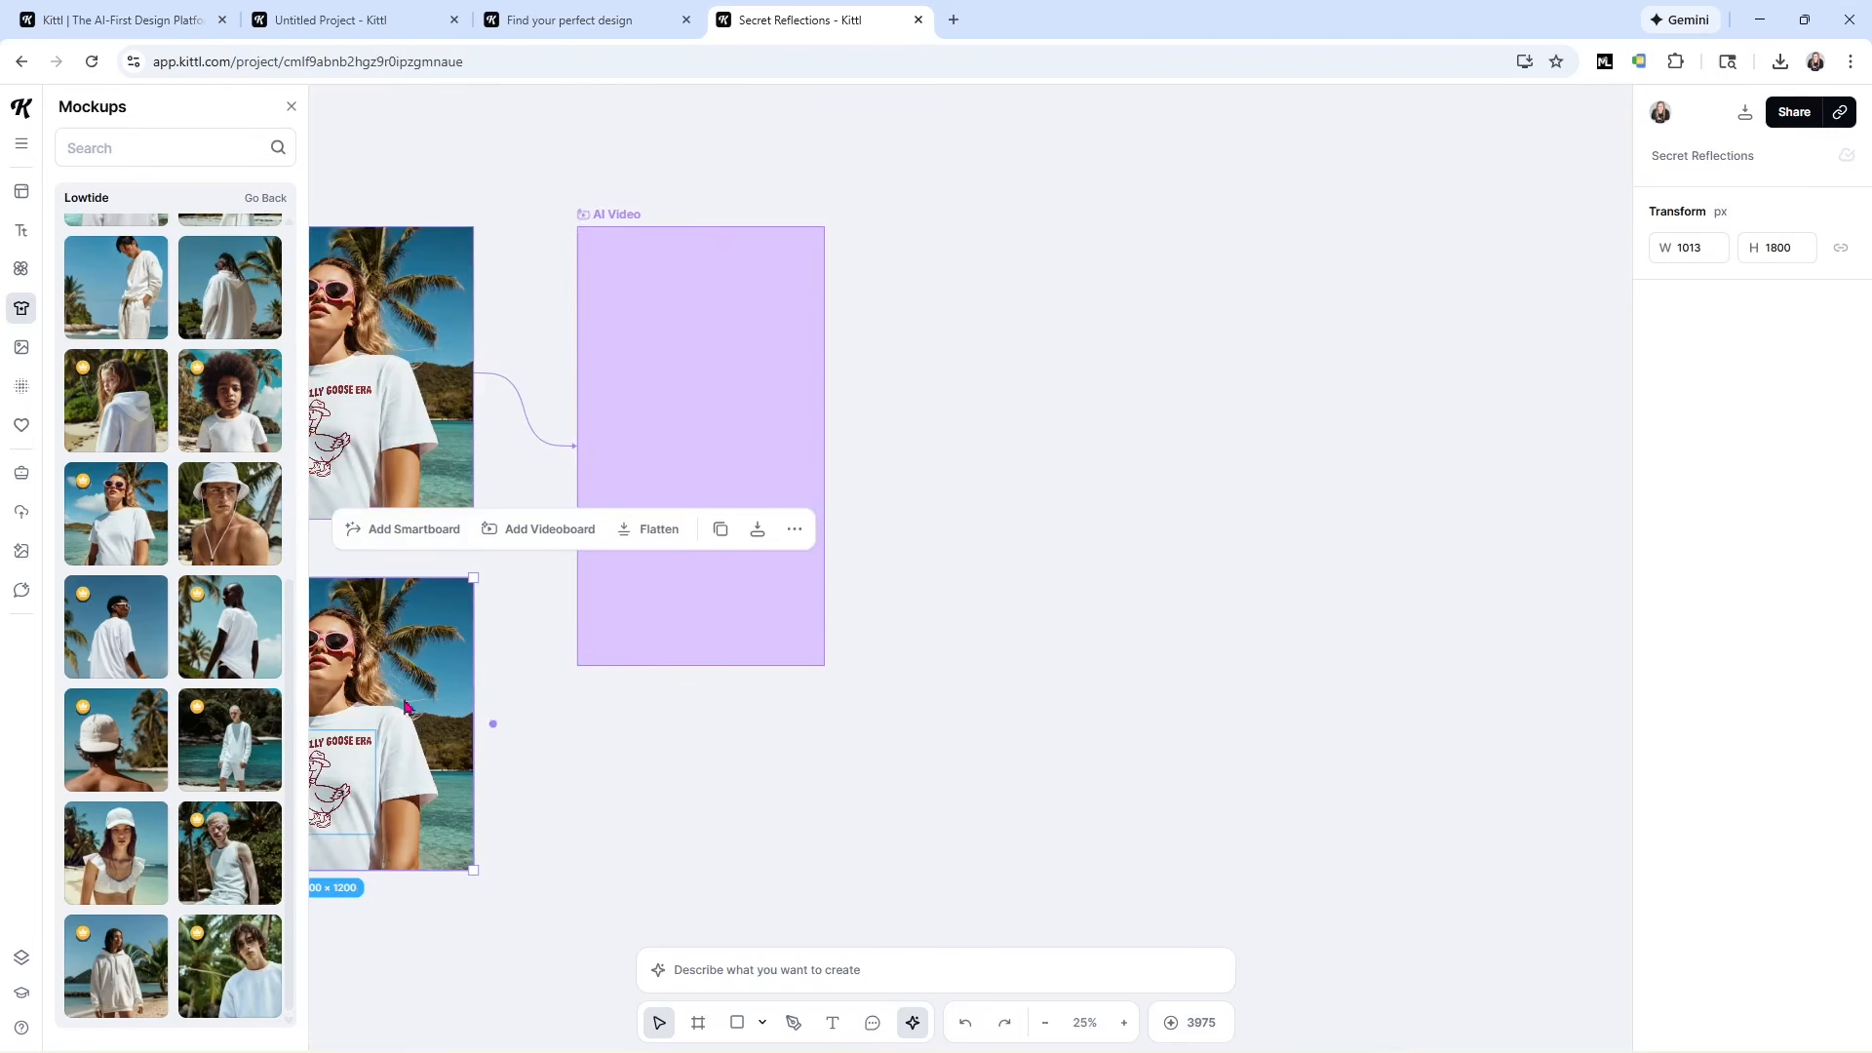
{"action": "left_click", "coordinate": [494, 724]}
{"action": "left_click_drag", "start_coordinate": [531, 935], "coordinate": [242, 576]}
{"action": "key", "text": "Delete"}
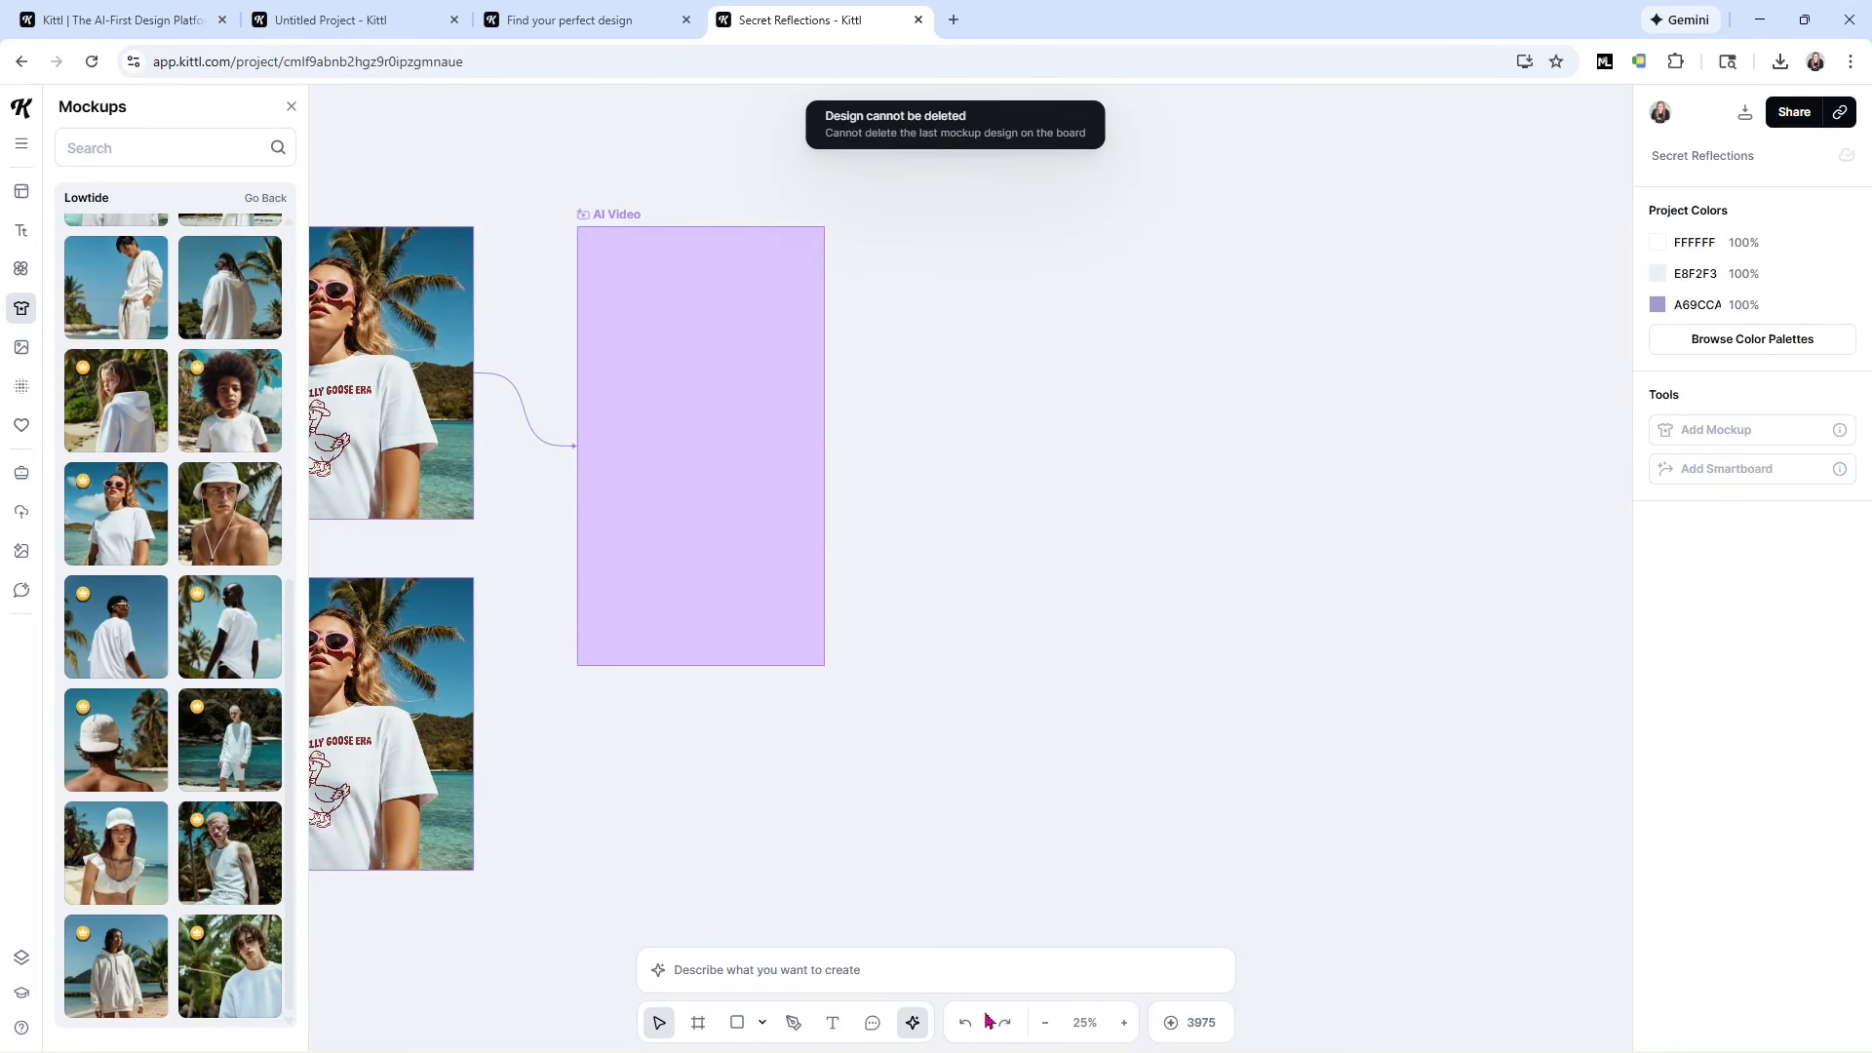
Delete the entire lower duplicate of the silly goose mockup, keeping the upper one.
{"action": "left_click", "coordinate": [1044, 1022]}
{"action": "left_click", "coordinate": [580, 647]}
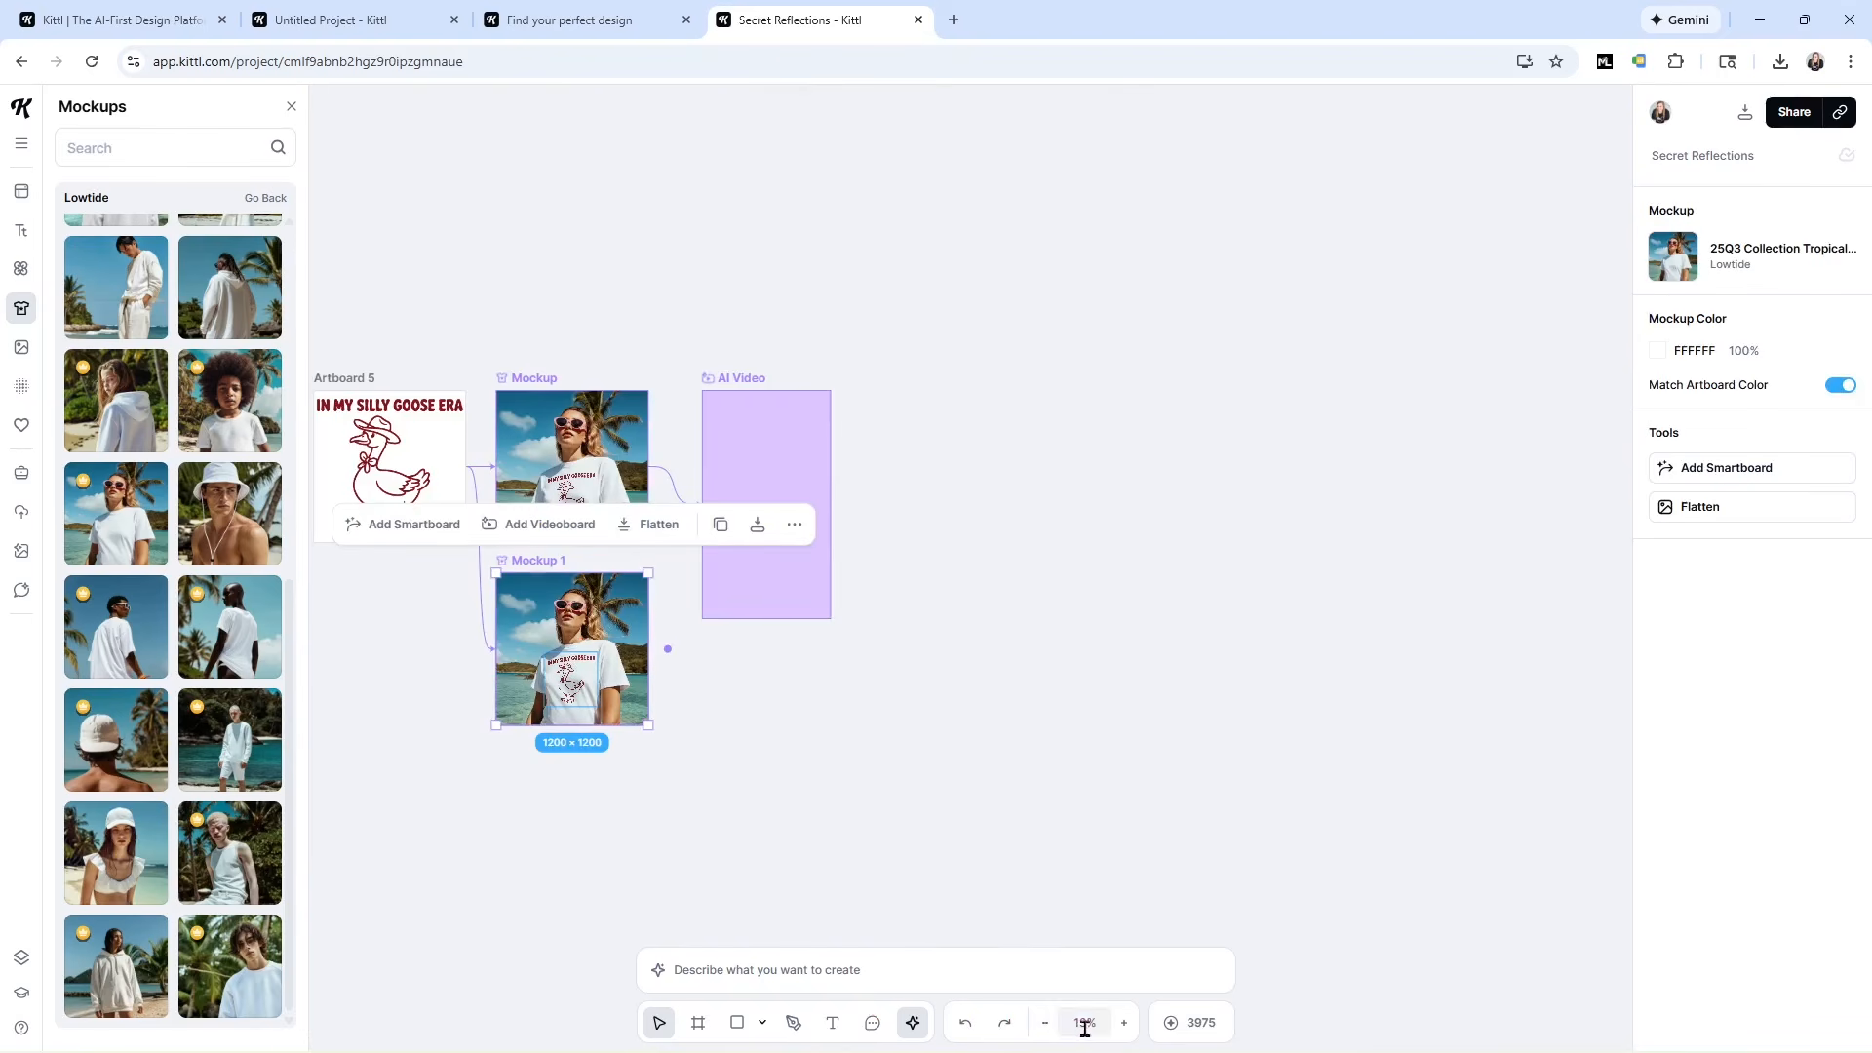
{"action": "left_click", "coordinate": [1123, 1022]}
{"action": "scroll", "coordinate": [1103, 869], "scroll_direction": "up", "scroll_amount": 3}
{"action": "scroll", "coordinate": [1090, 865], "scroll_direction": "down", "scroll_amount": 3}
{"action": "left_click_drag", "start_coordinate": [1044, 762], "coordinate": [555, 429]}
{"action": "key", "text": "Delete"}
{"action": "scroll", "coordinate": [740, 242], "scroll_direction": "up", "scroll_amount": 2}
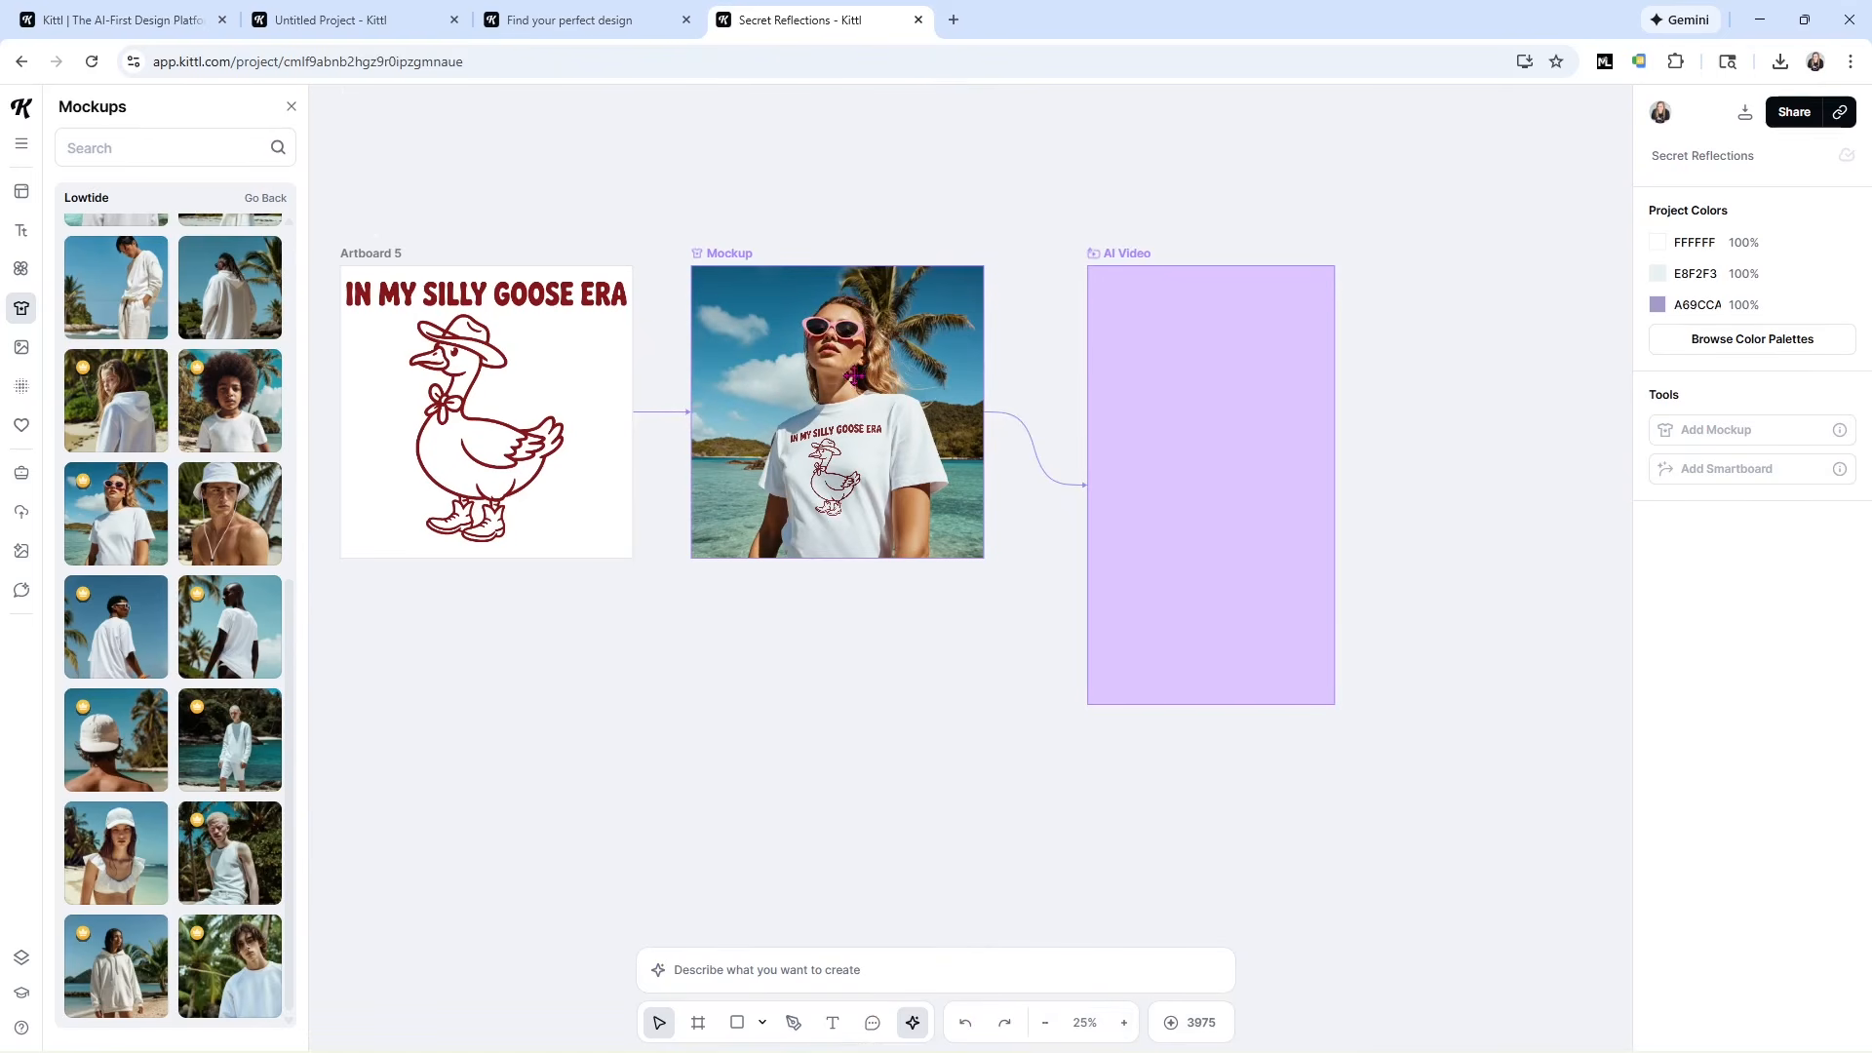
Flatten the remaining silly goose mockup into a separate image and remove the empty AI Video board.
{"action": "left_click_drag", "start_coordinate": [659, 184], "coordinate": [1010, 661]}
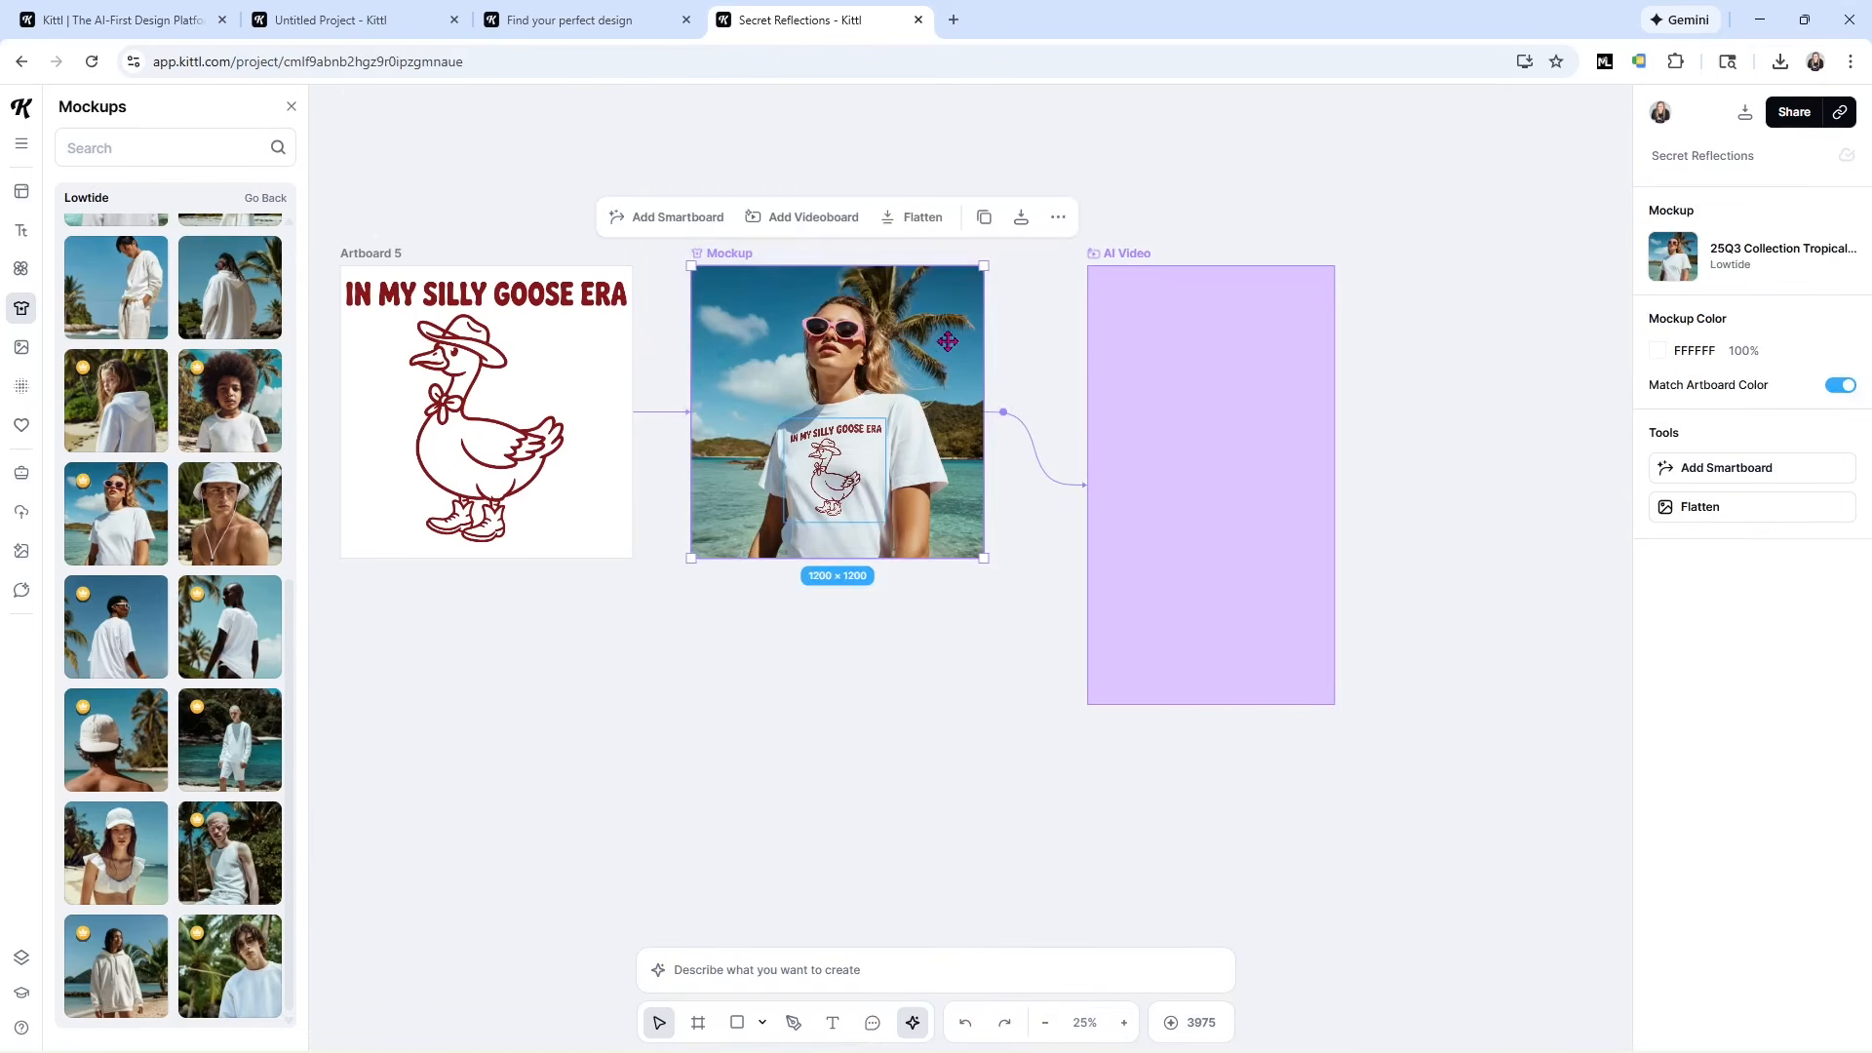
{"action": "left_click", "coordinate": [924, 218]}
{"action": "left_click", "coordinate": [1392, 585]}
{"action": "left_click_drag", "start_coordinate": [1388, 614], "coordinate": [1004, 251]}
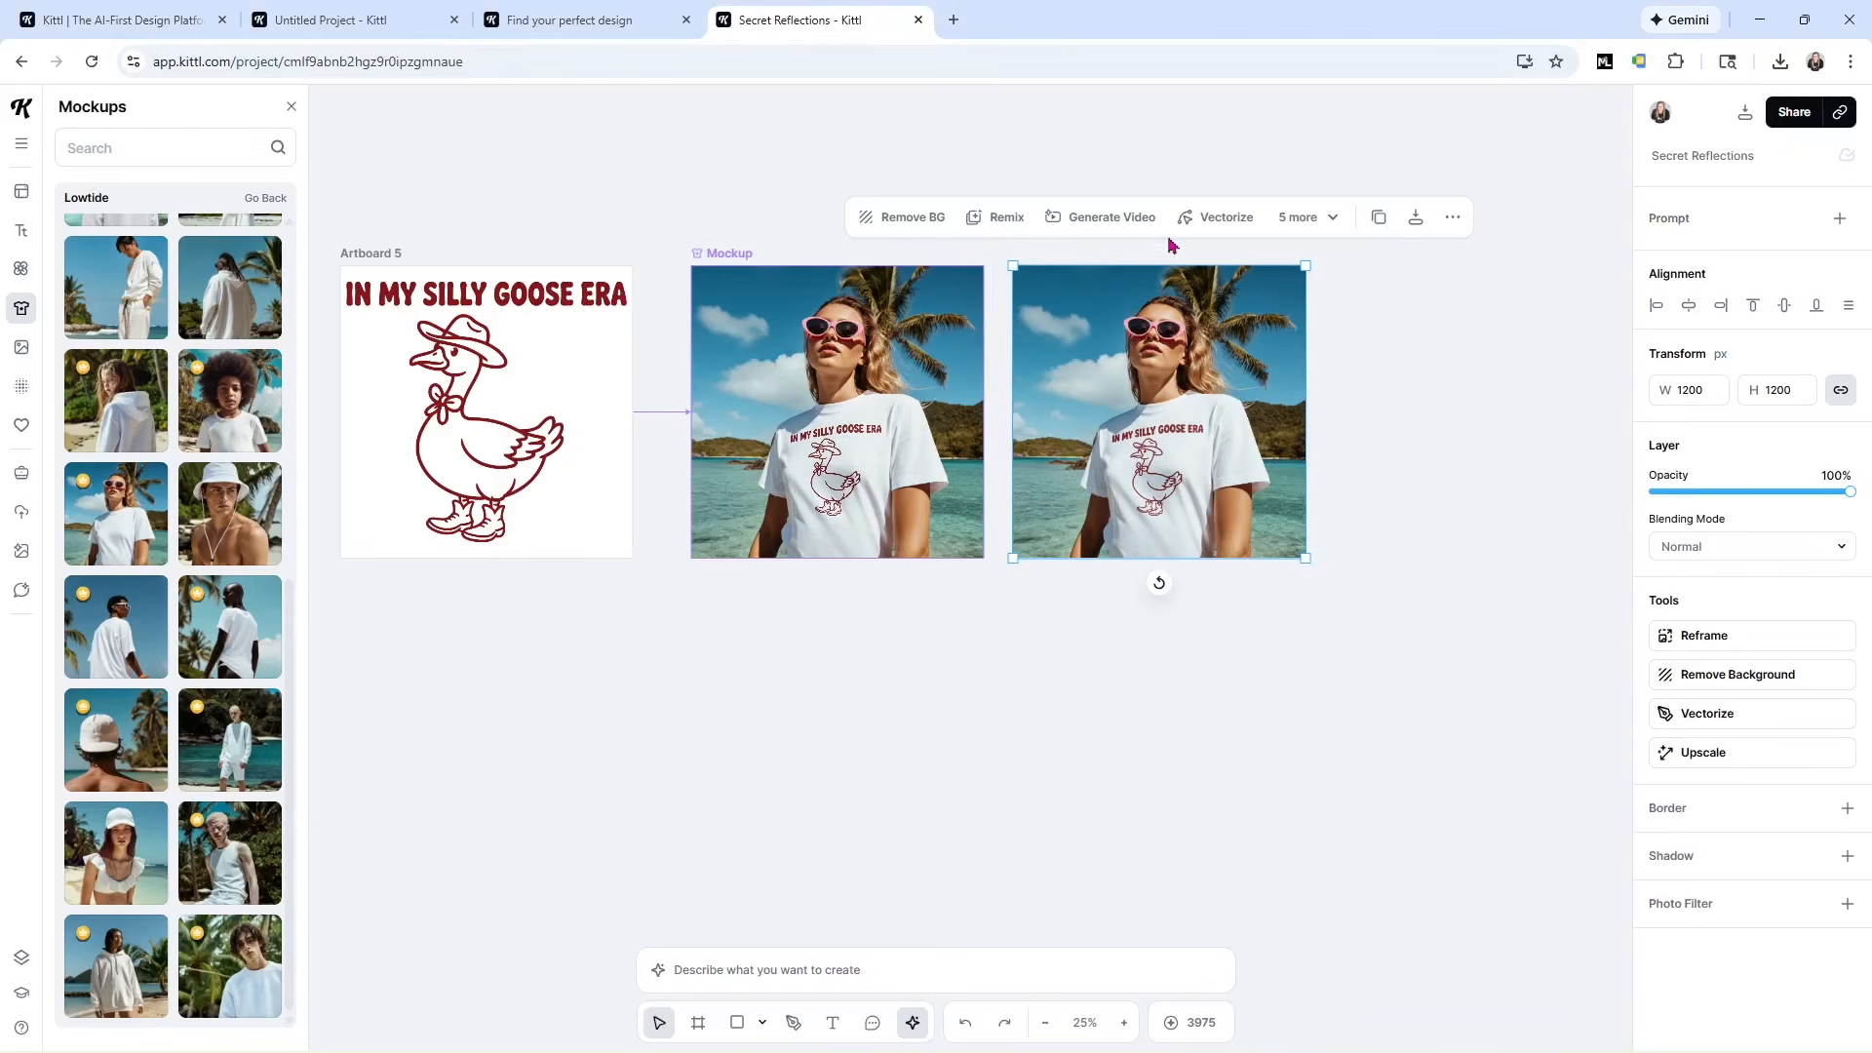
Reframe the flattened mockup image to 16:9 and move it clear of the original mockup.
{"action": "left_click", "coordinate": [1331, 219]}
{"action": "left_click", "coordinate": [1355, 302]}
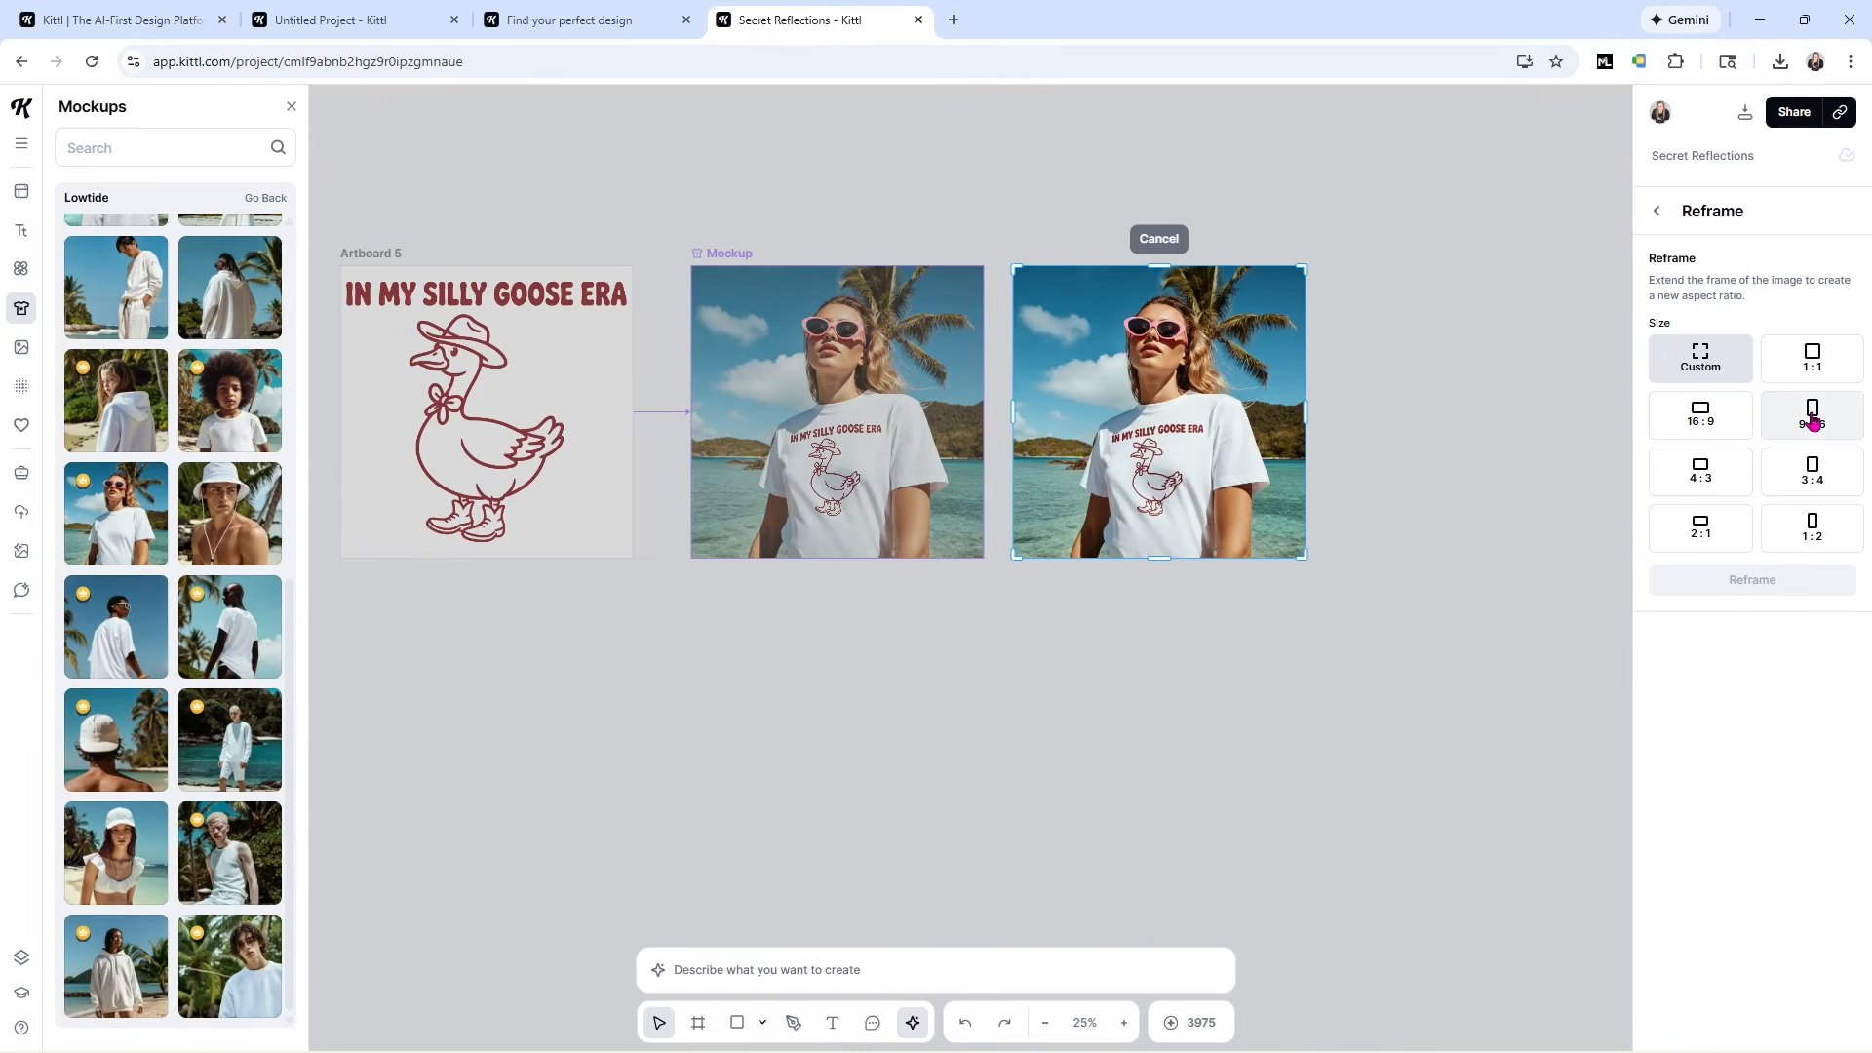
{"action": "left_click", "coordinate": [1812, 419]}
{"action": "left_click", "coordinate": [1746, 425]}
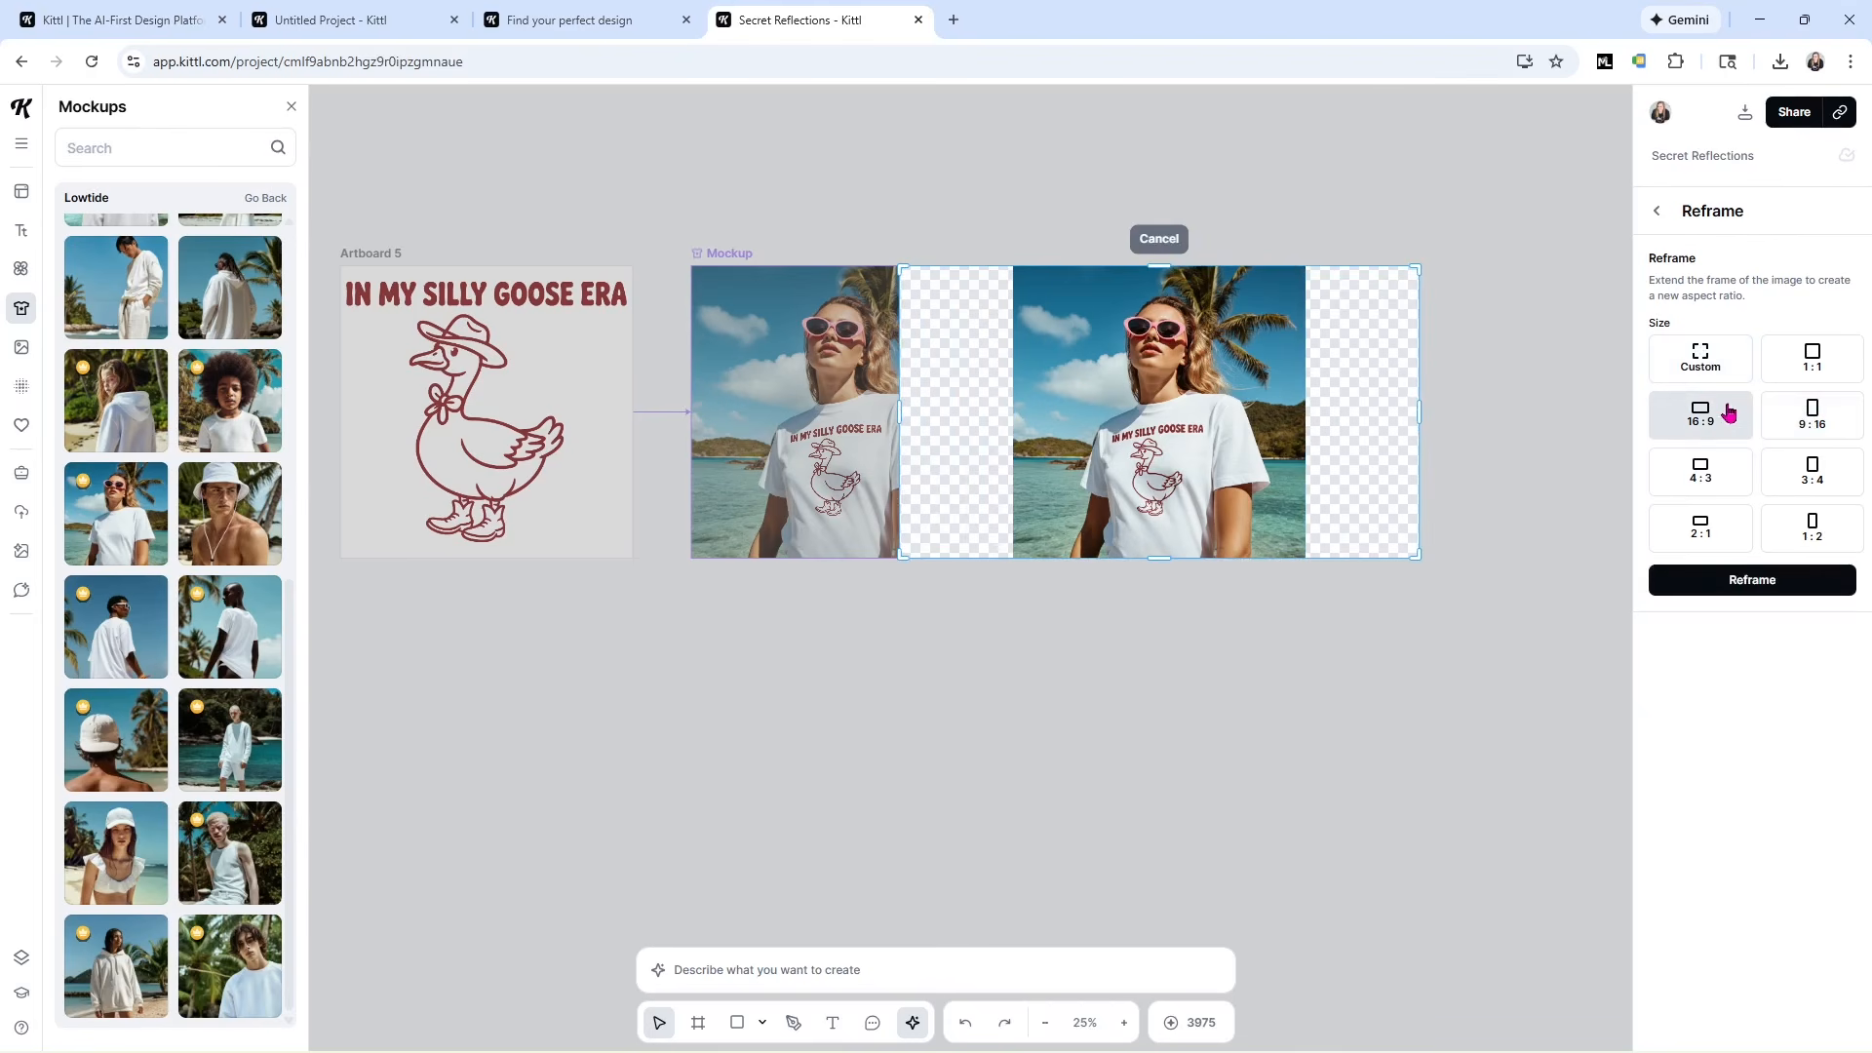
{"action": "left_click", "coordinate": [1753, 583]}
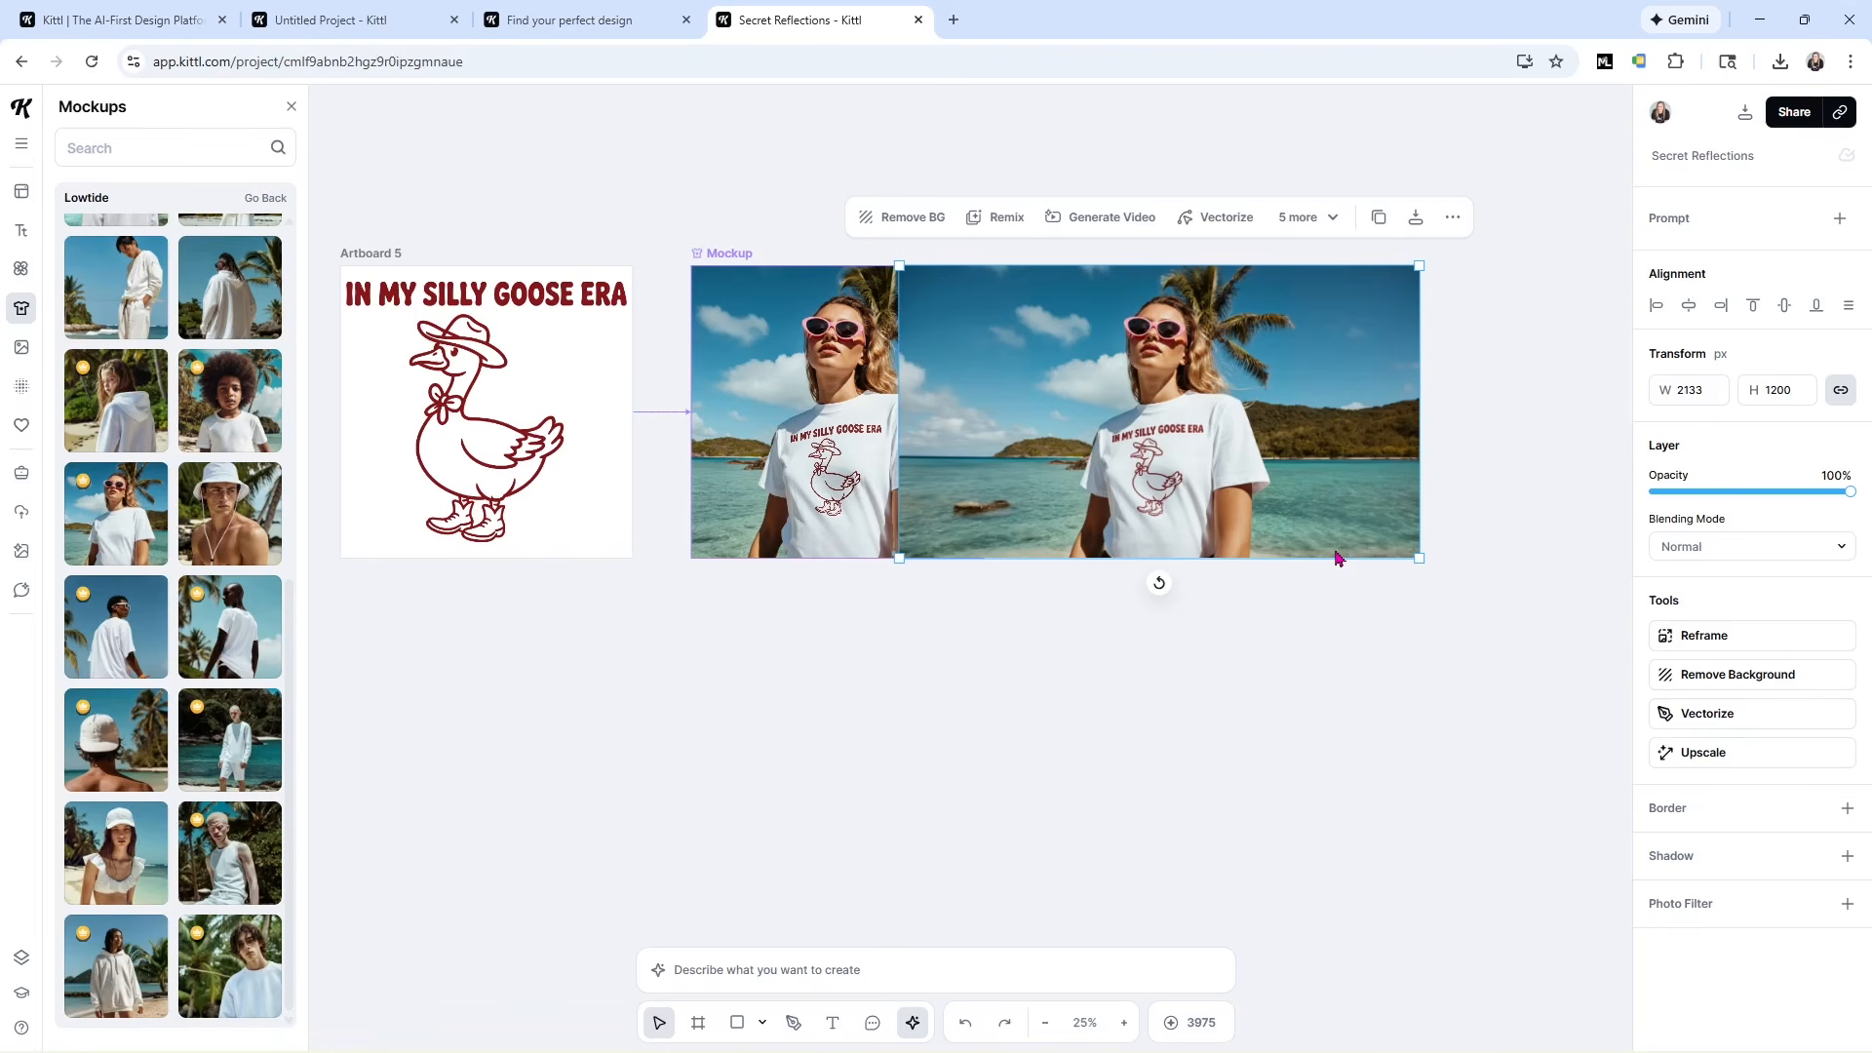
{"action": "left_click_drag", "start_coordinate": [1200, 402], "coordinate": [1308, 403]}
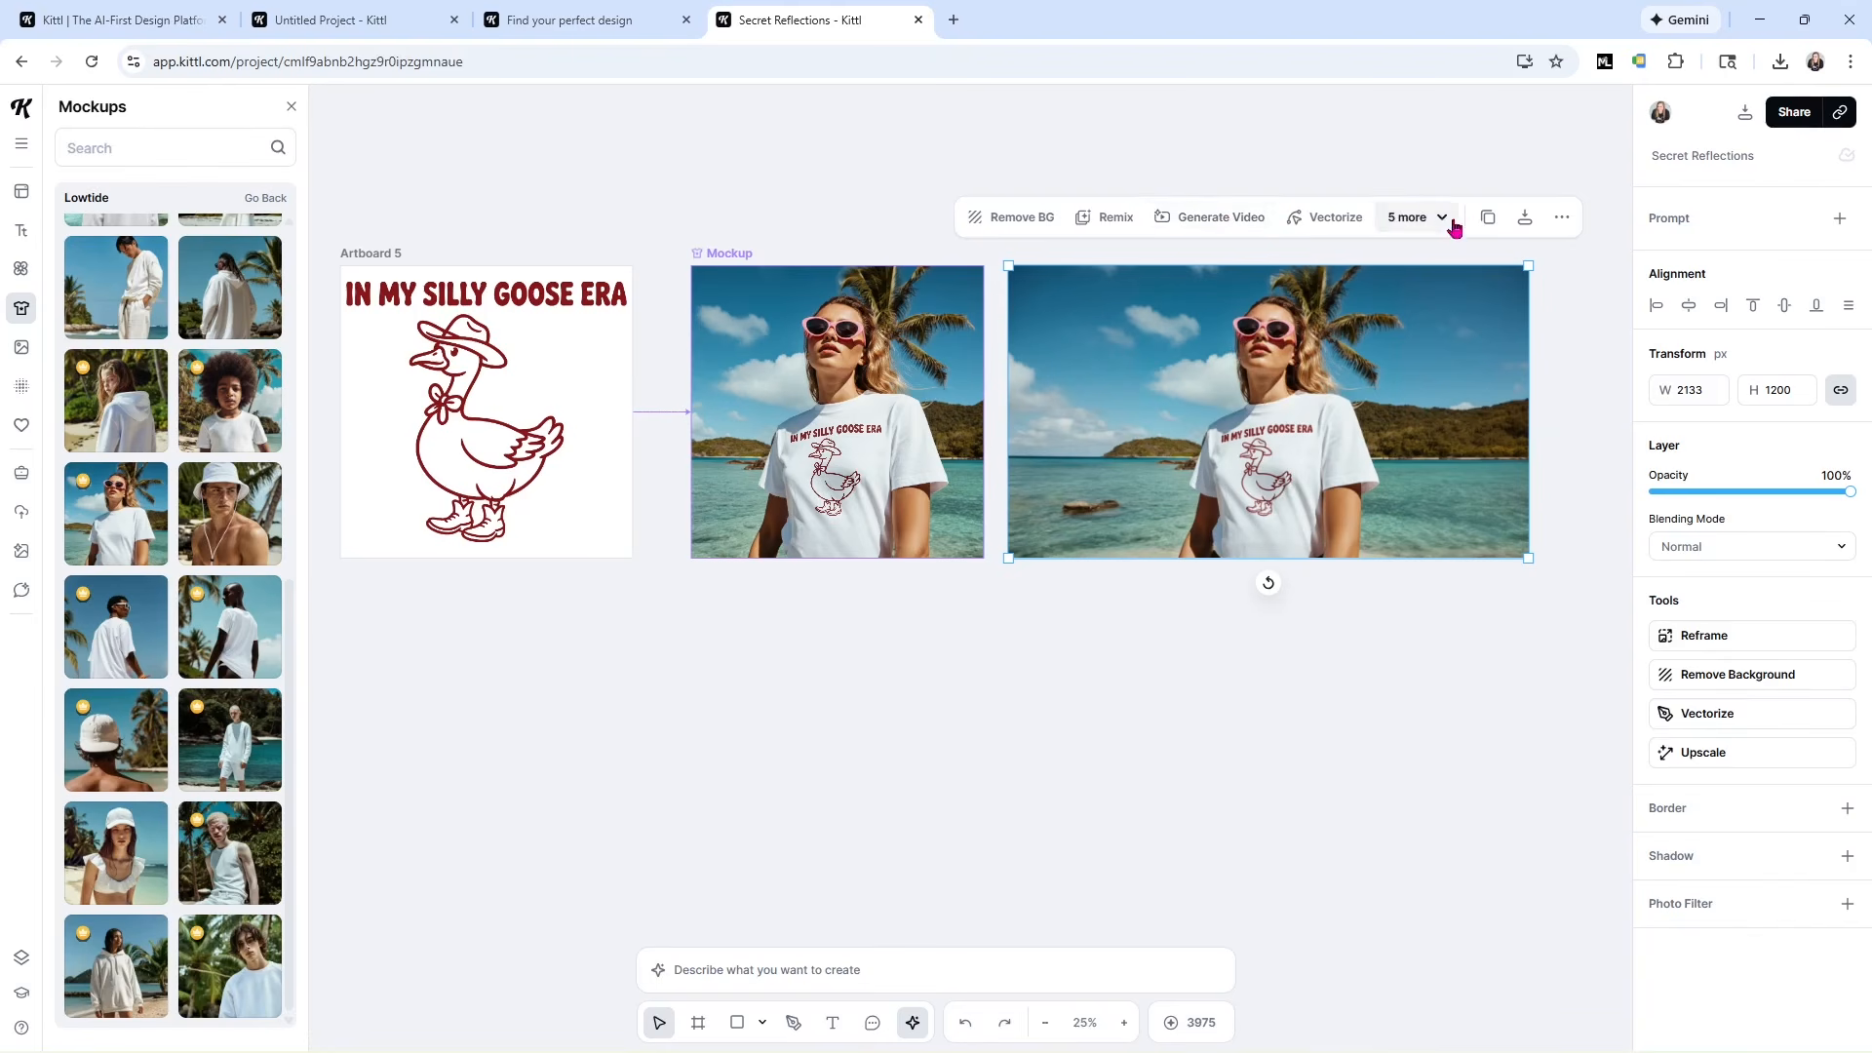
Duplicate the widescreen mockup image and place the copy directly beneath it.
{"action": "left_click", "coordinate": [1484, 218]}
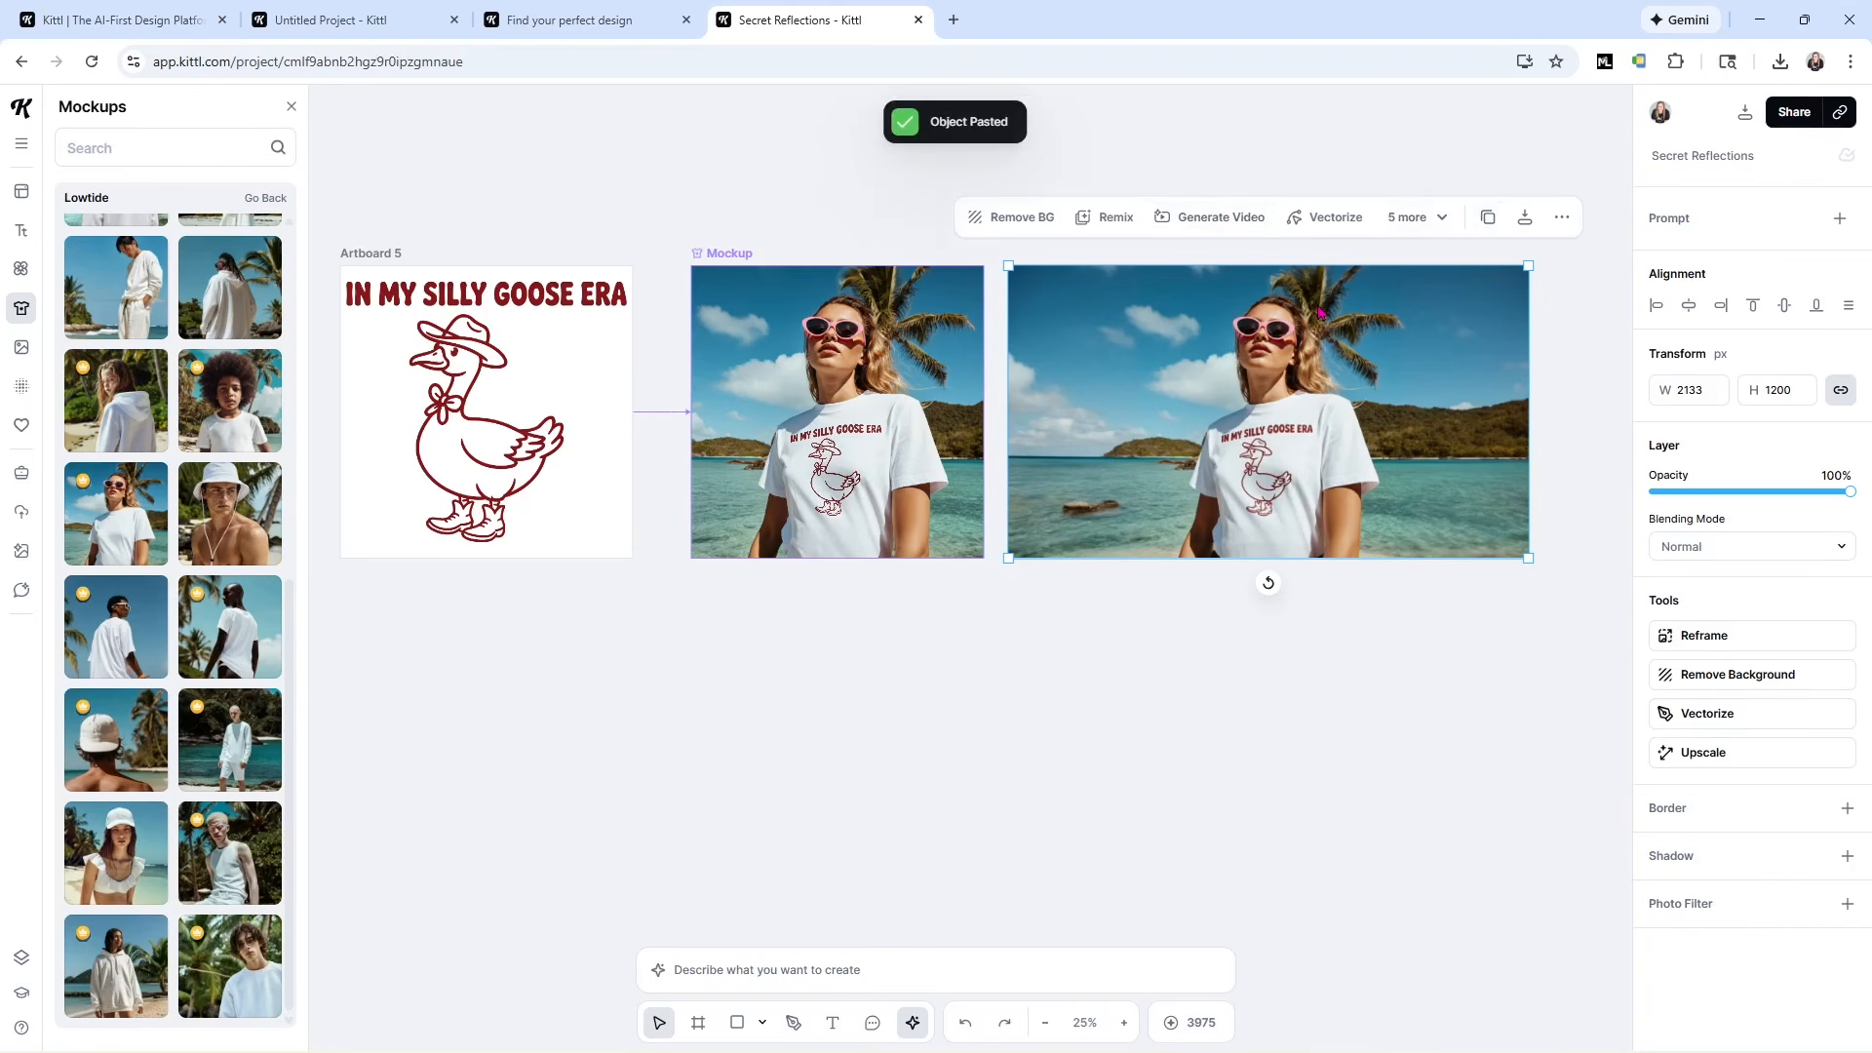
{"action": "left_click_drag", "start_coordinate": [1323, 627], "coordinate": [1328, 628]}
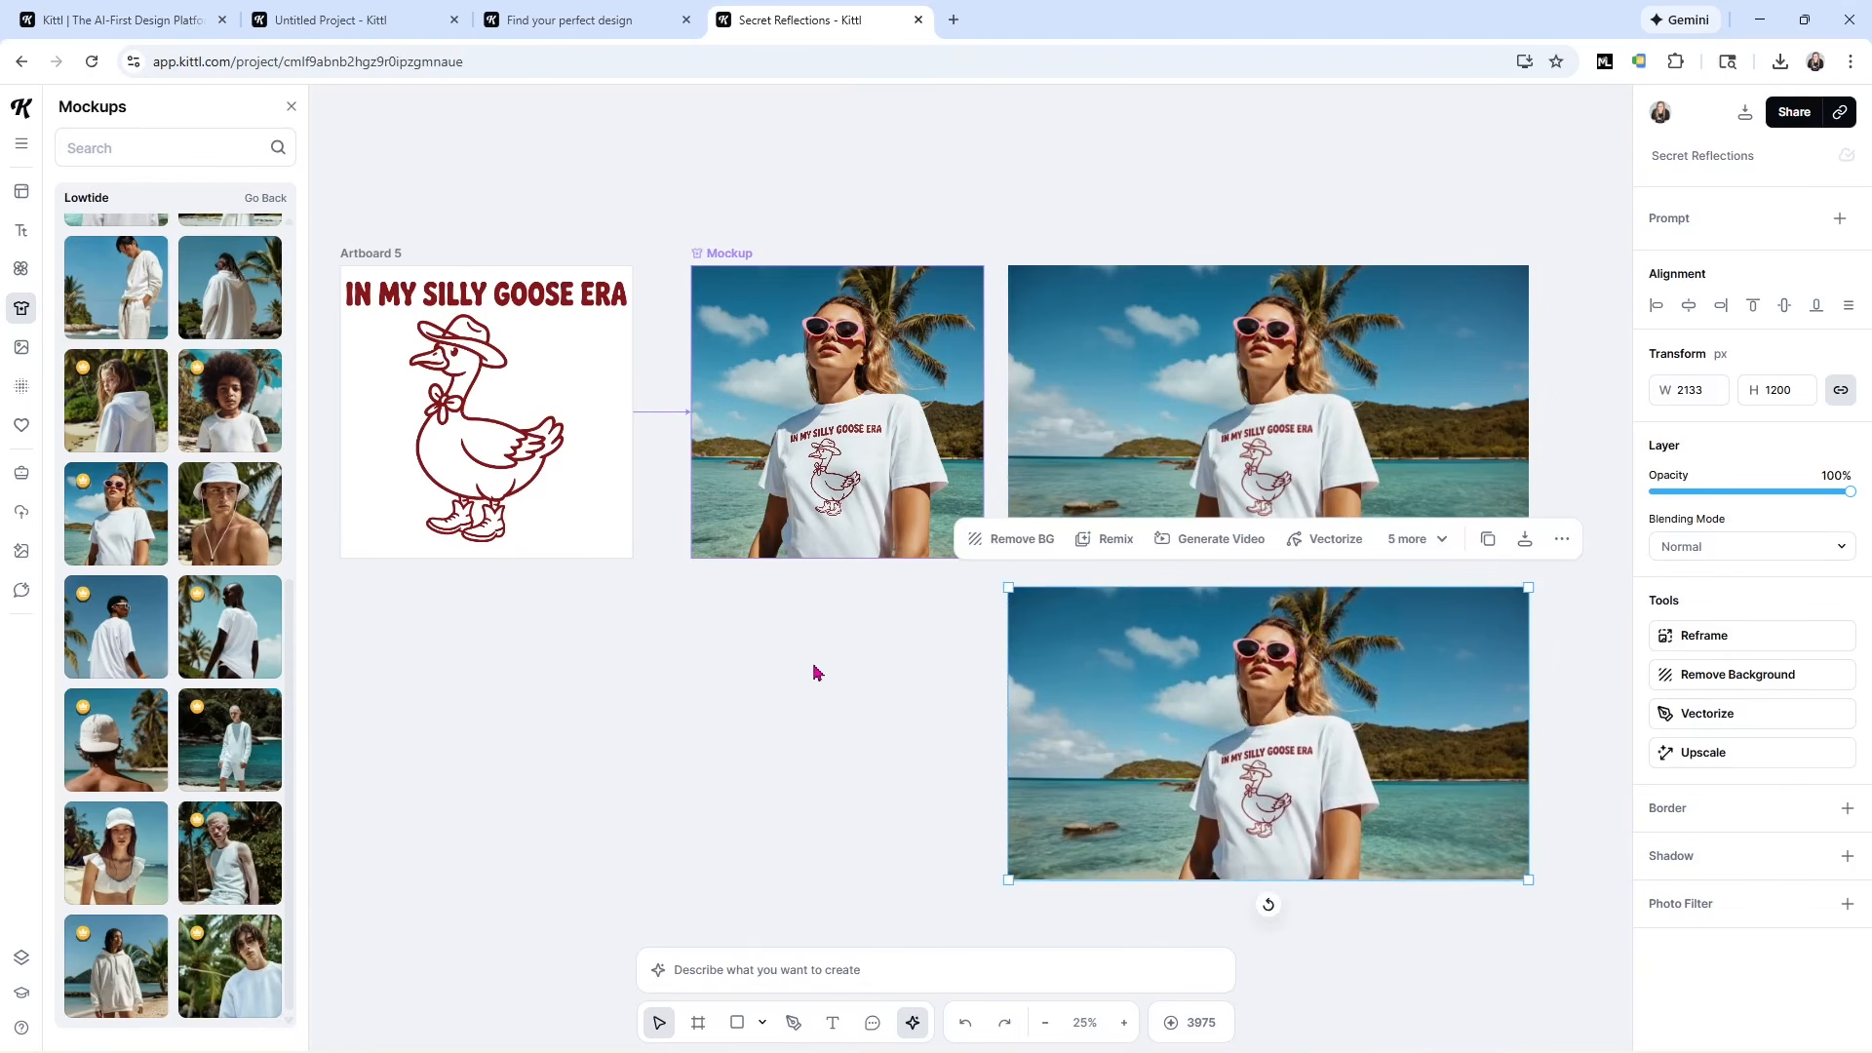
{"action": "left_click", "coordinate": [1258, 380]}
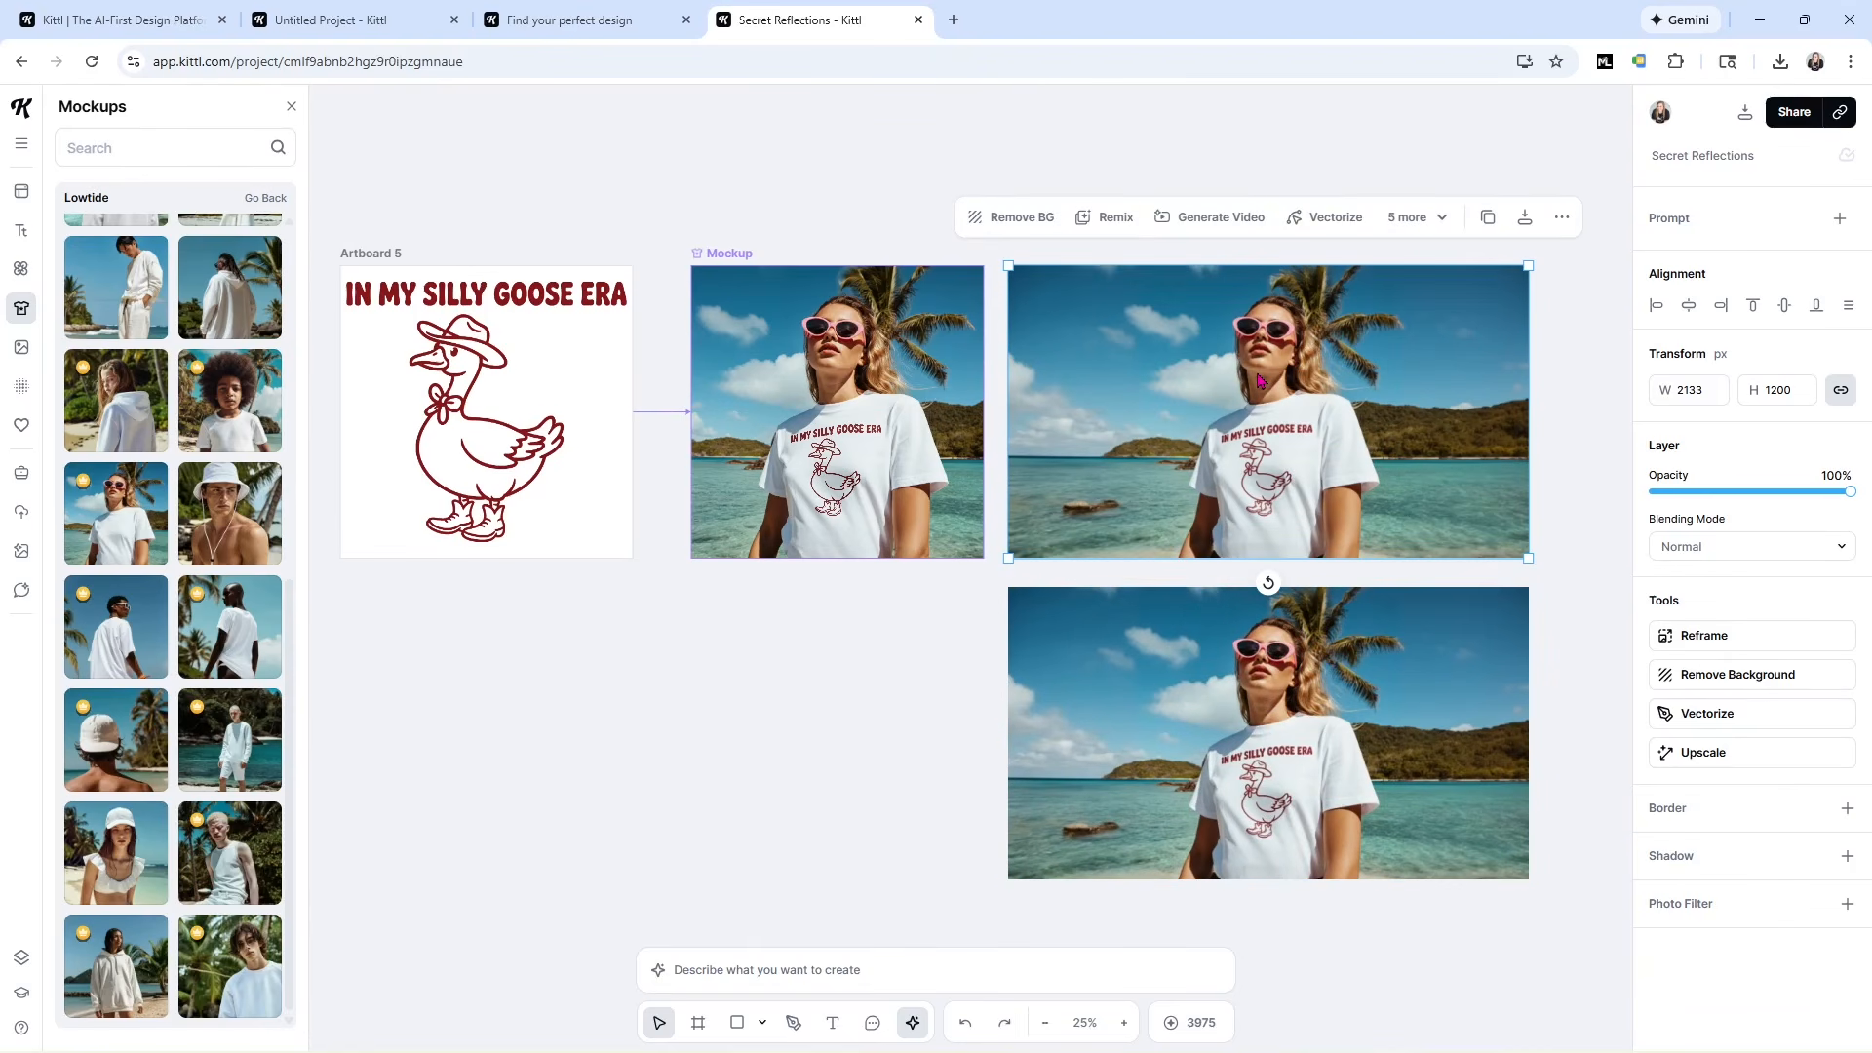
{"action": "left_click", "coordinate": [1162, 635]}
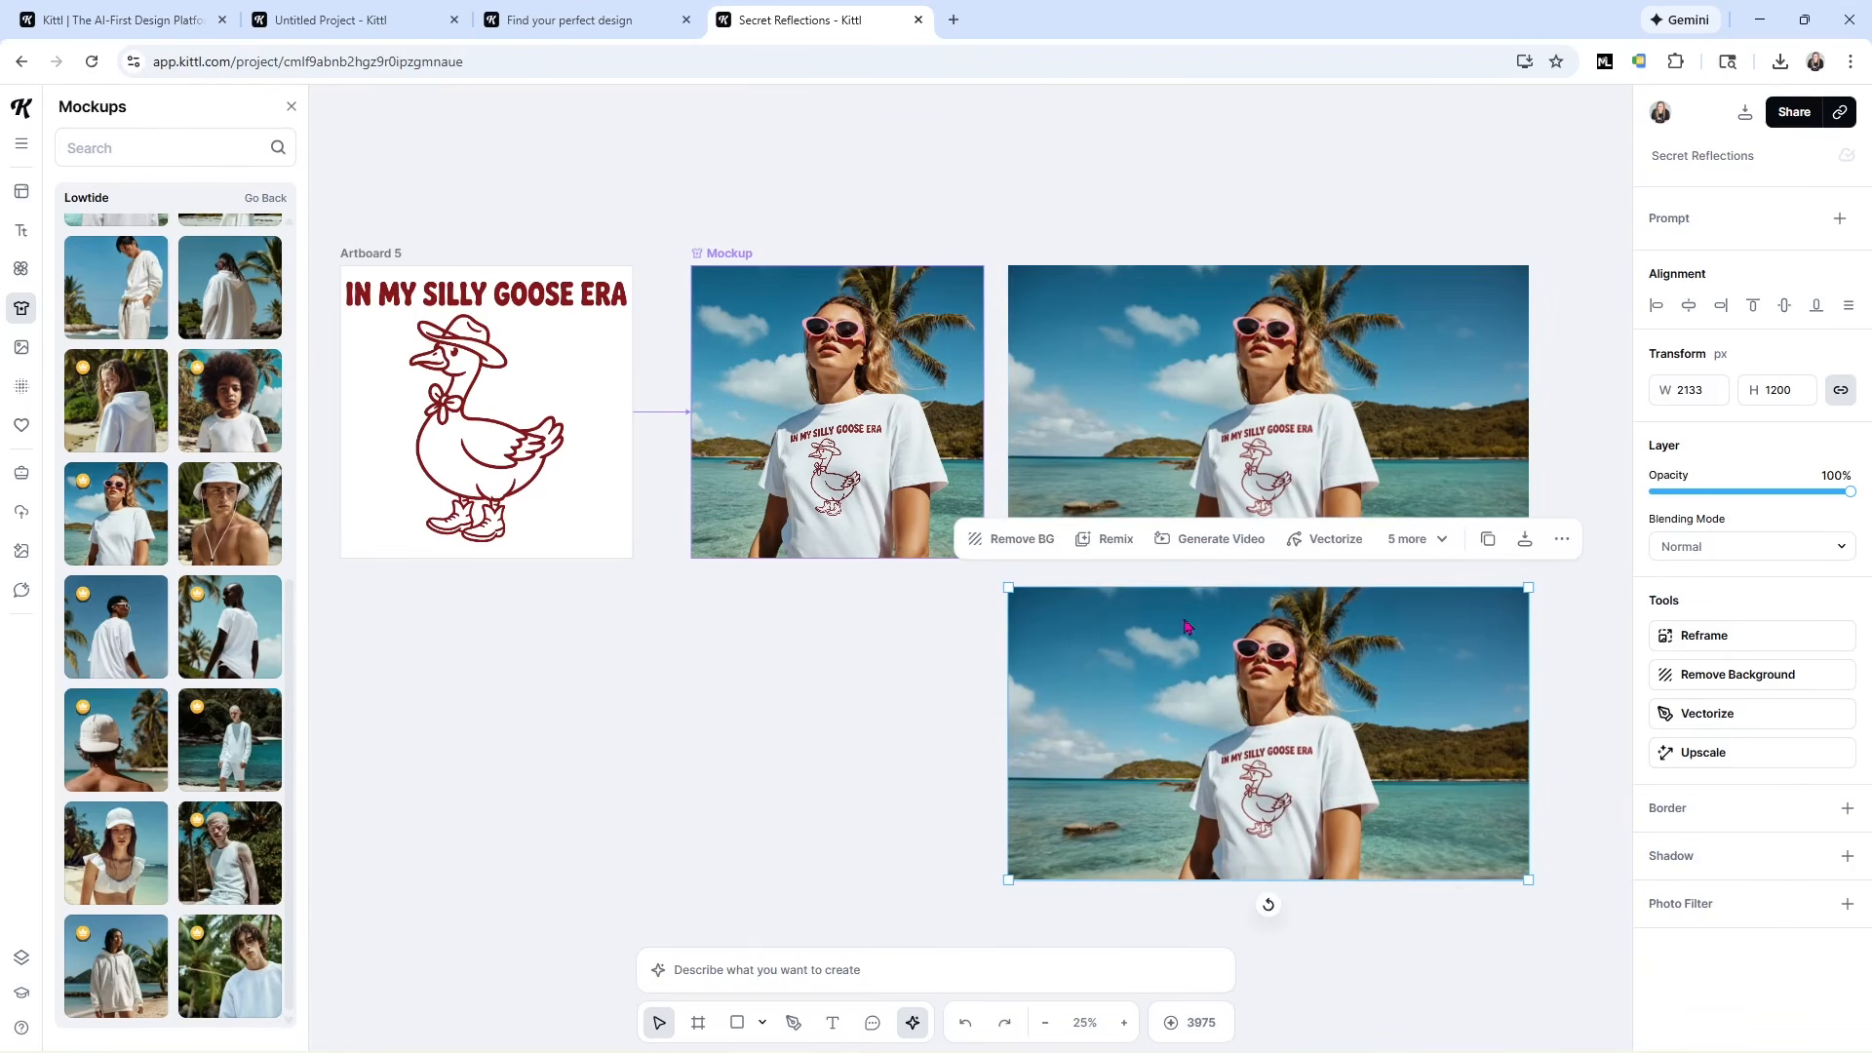
{"action": "left_click", "coordinate": [1209, 434]}
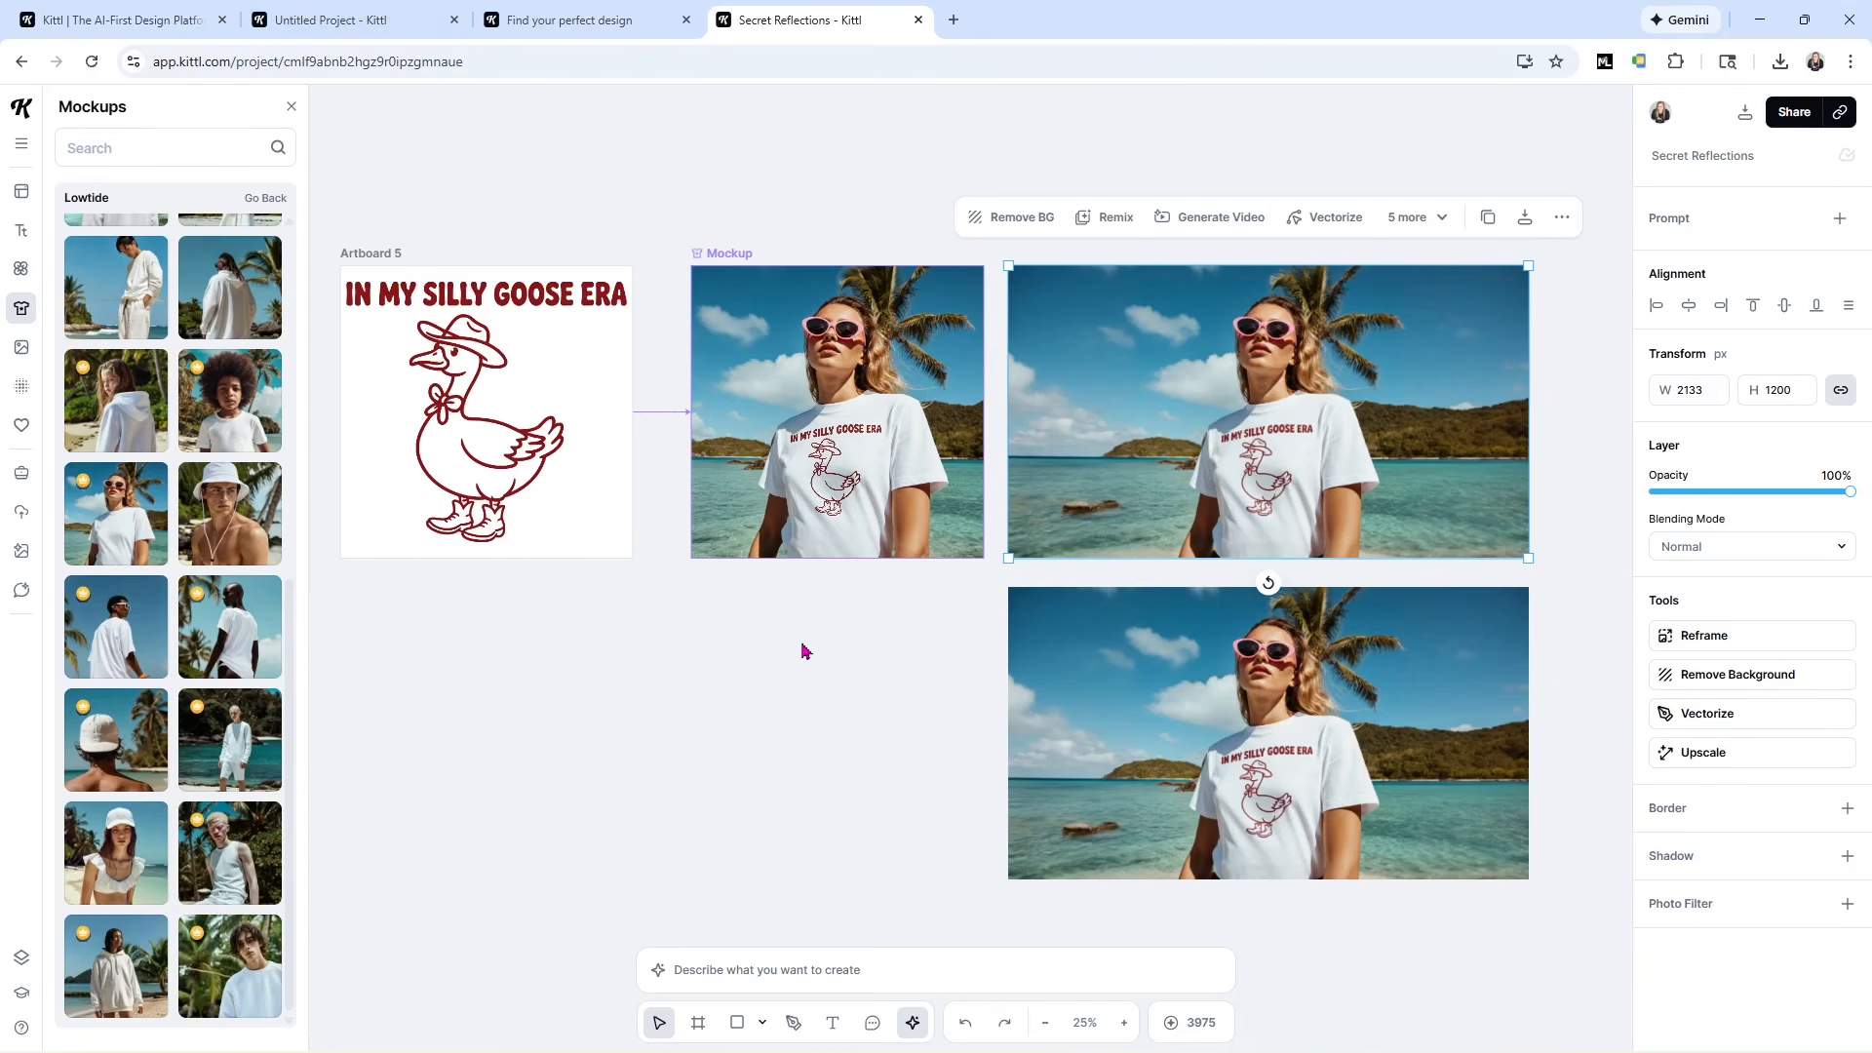
Add a new artboard and set its size preset to YouTube Thumbnail.
{"action": "left_click", "coordinate": [1549, 576]}
{"action": "key", "text": "ctrl+minus"}
{"action": "right_click", "coordinate": [1252, 650]}
{"action": "left_click", "coordinate": [1282, 709]}
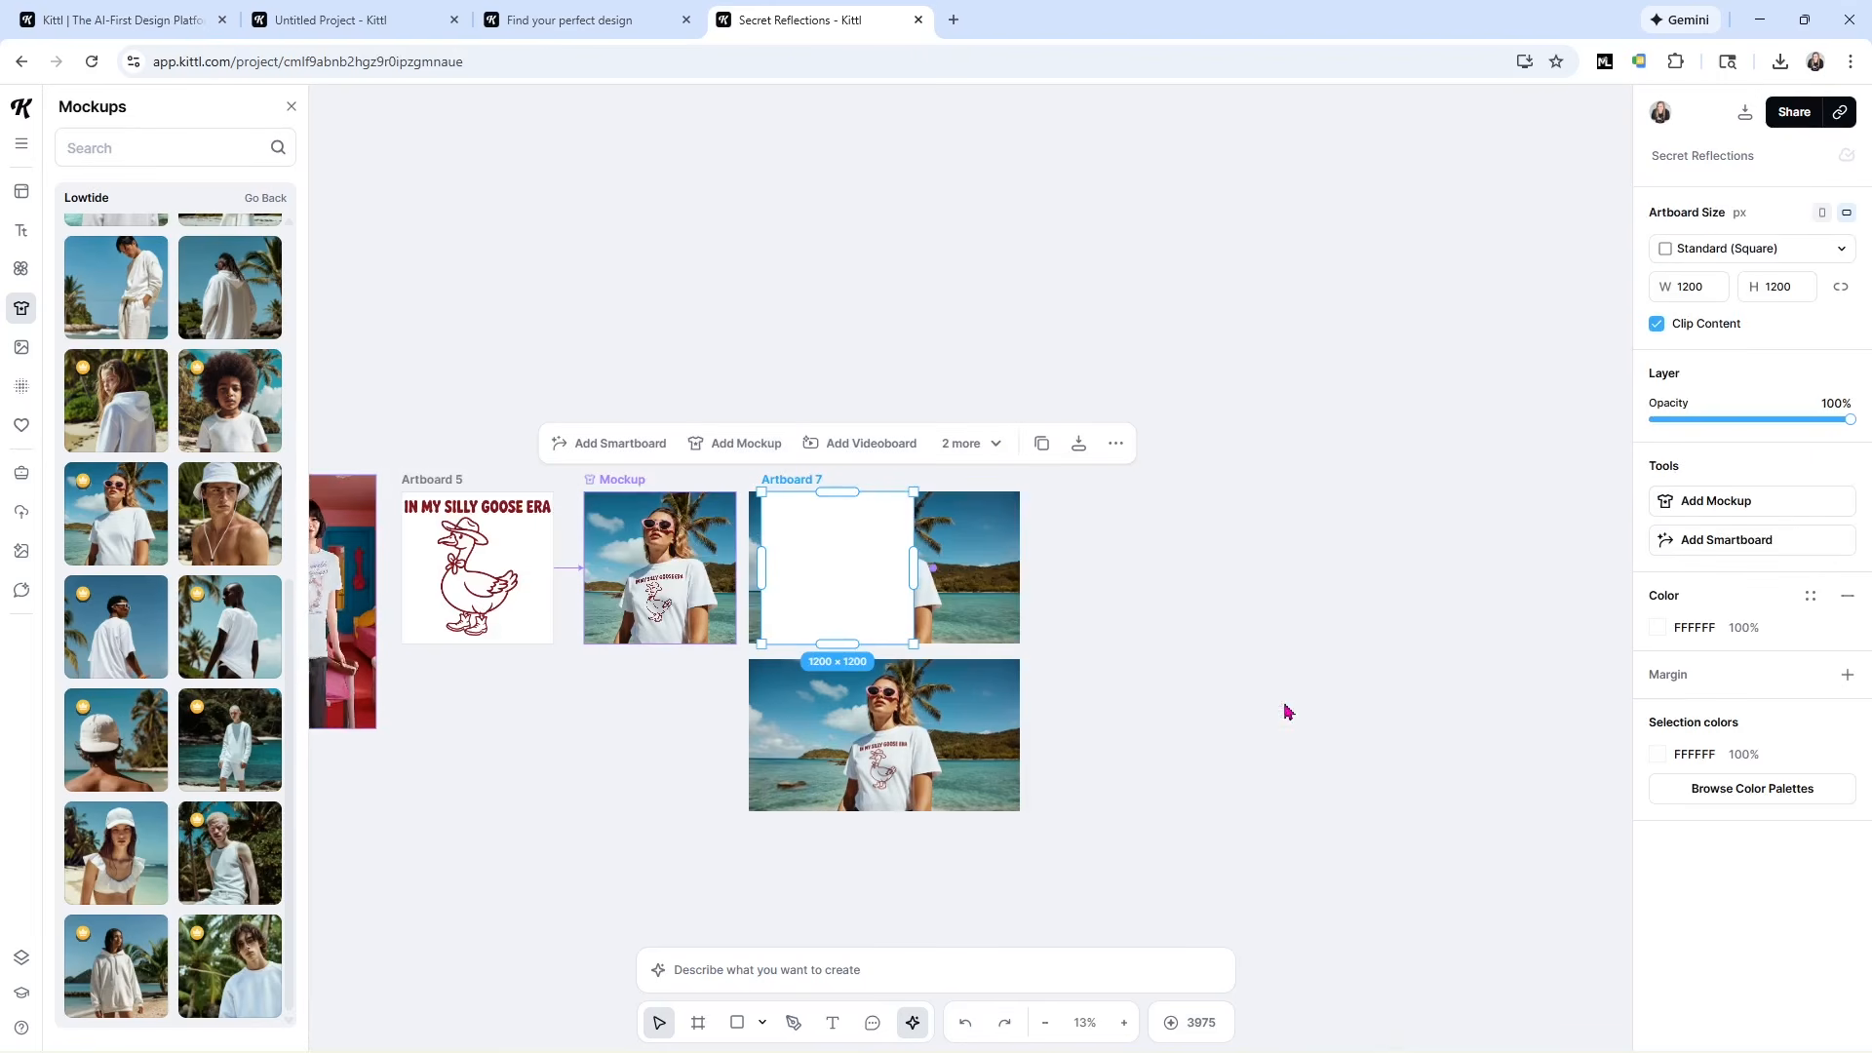
{"action": "left_click", "coordinate": [1822, 252]}
{"action": "scroll", "coordinate": [1779, 380], "scroll_direction": "down", "scroll_amount": 2}
{"action": "scroll", "coordinate": [1780, 380], "scroll_direction": "down", "scroll_amount": 2}
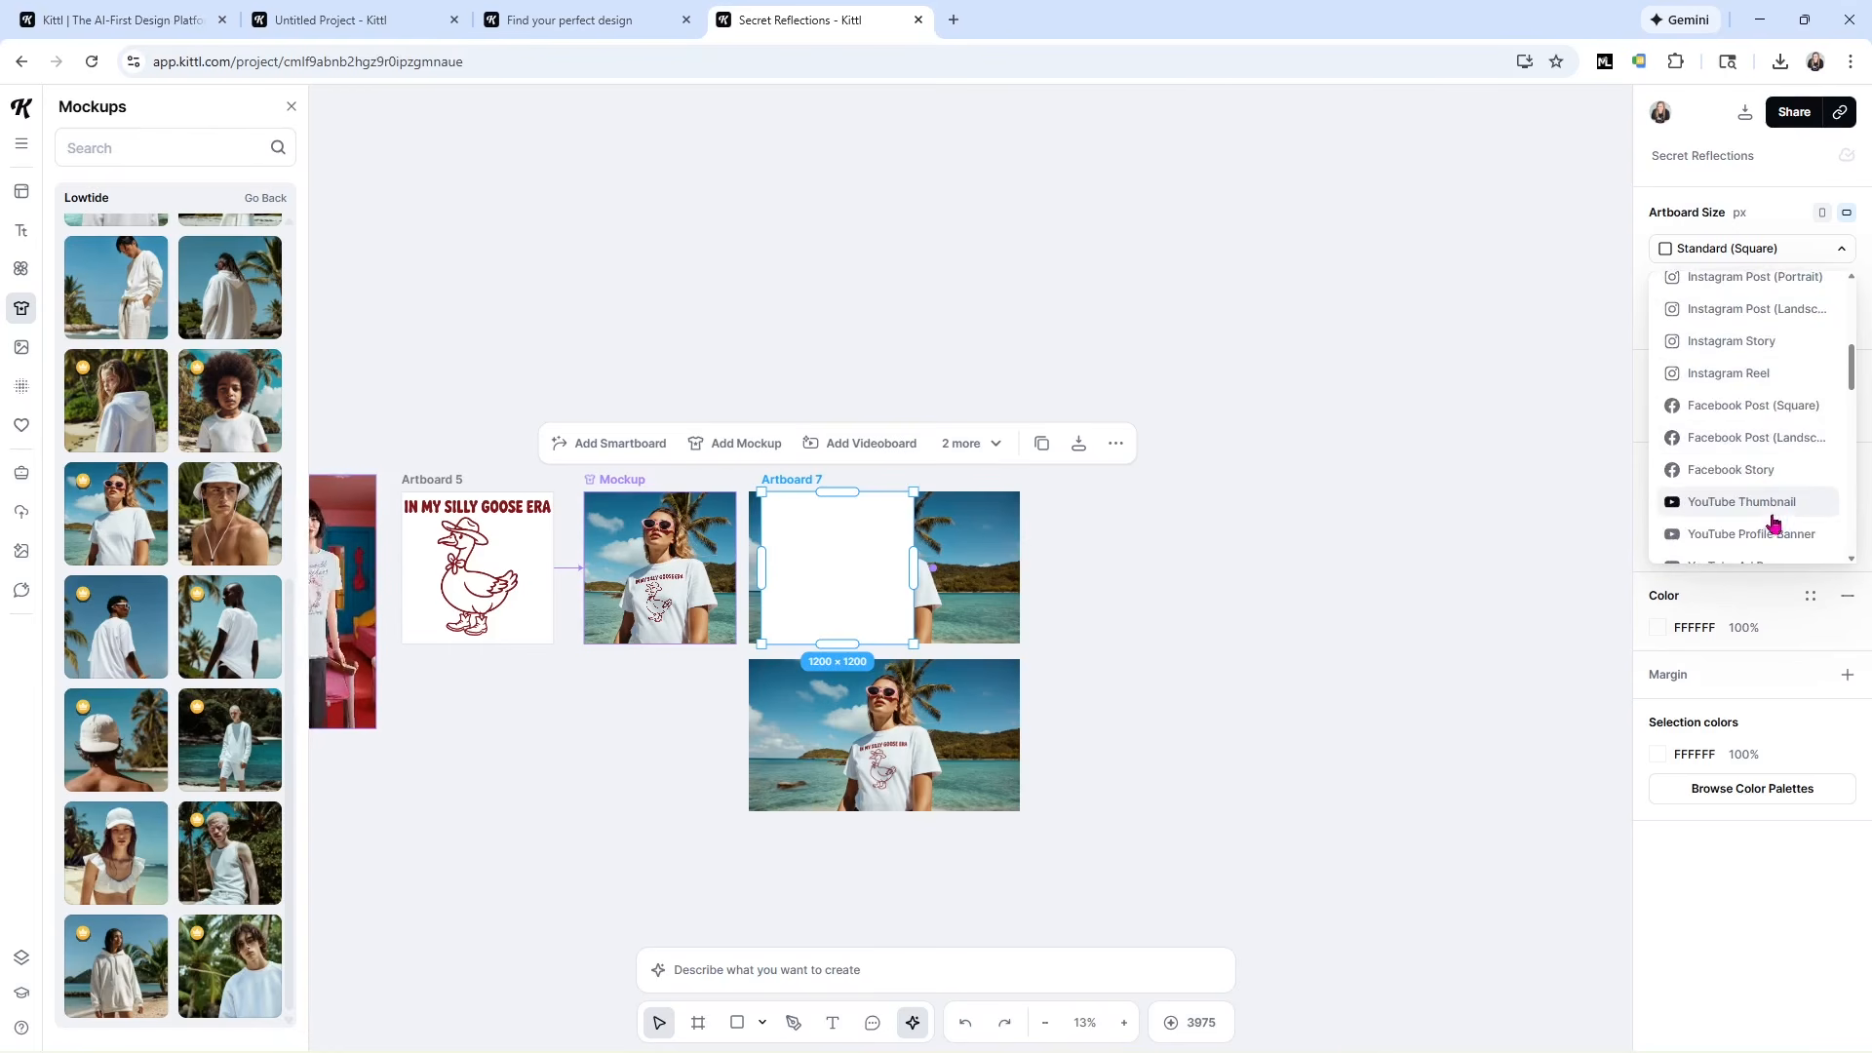
{"action": "left_click", "coordinate": [1771, 504]}
Move the thumbnail artboard to free space, enlarge it to match the widescreen image, and fit the upper image inside.
{"action": "left_click_drag", "start_coordinate": [848, 528], "coordinate": [1136, 531]}
{"action": "left_click_drag", "start_coordinate": [1212, 586], "coordinate": [1317, 643]}
{"action": "left_click_drag", "start_coordinate": [856, 512], "coordinate": [1172, 542]}
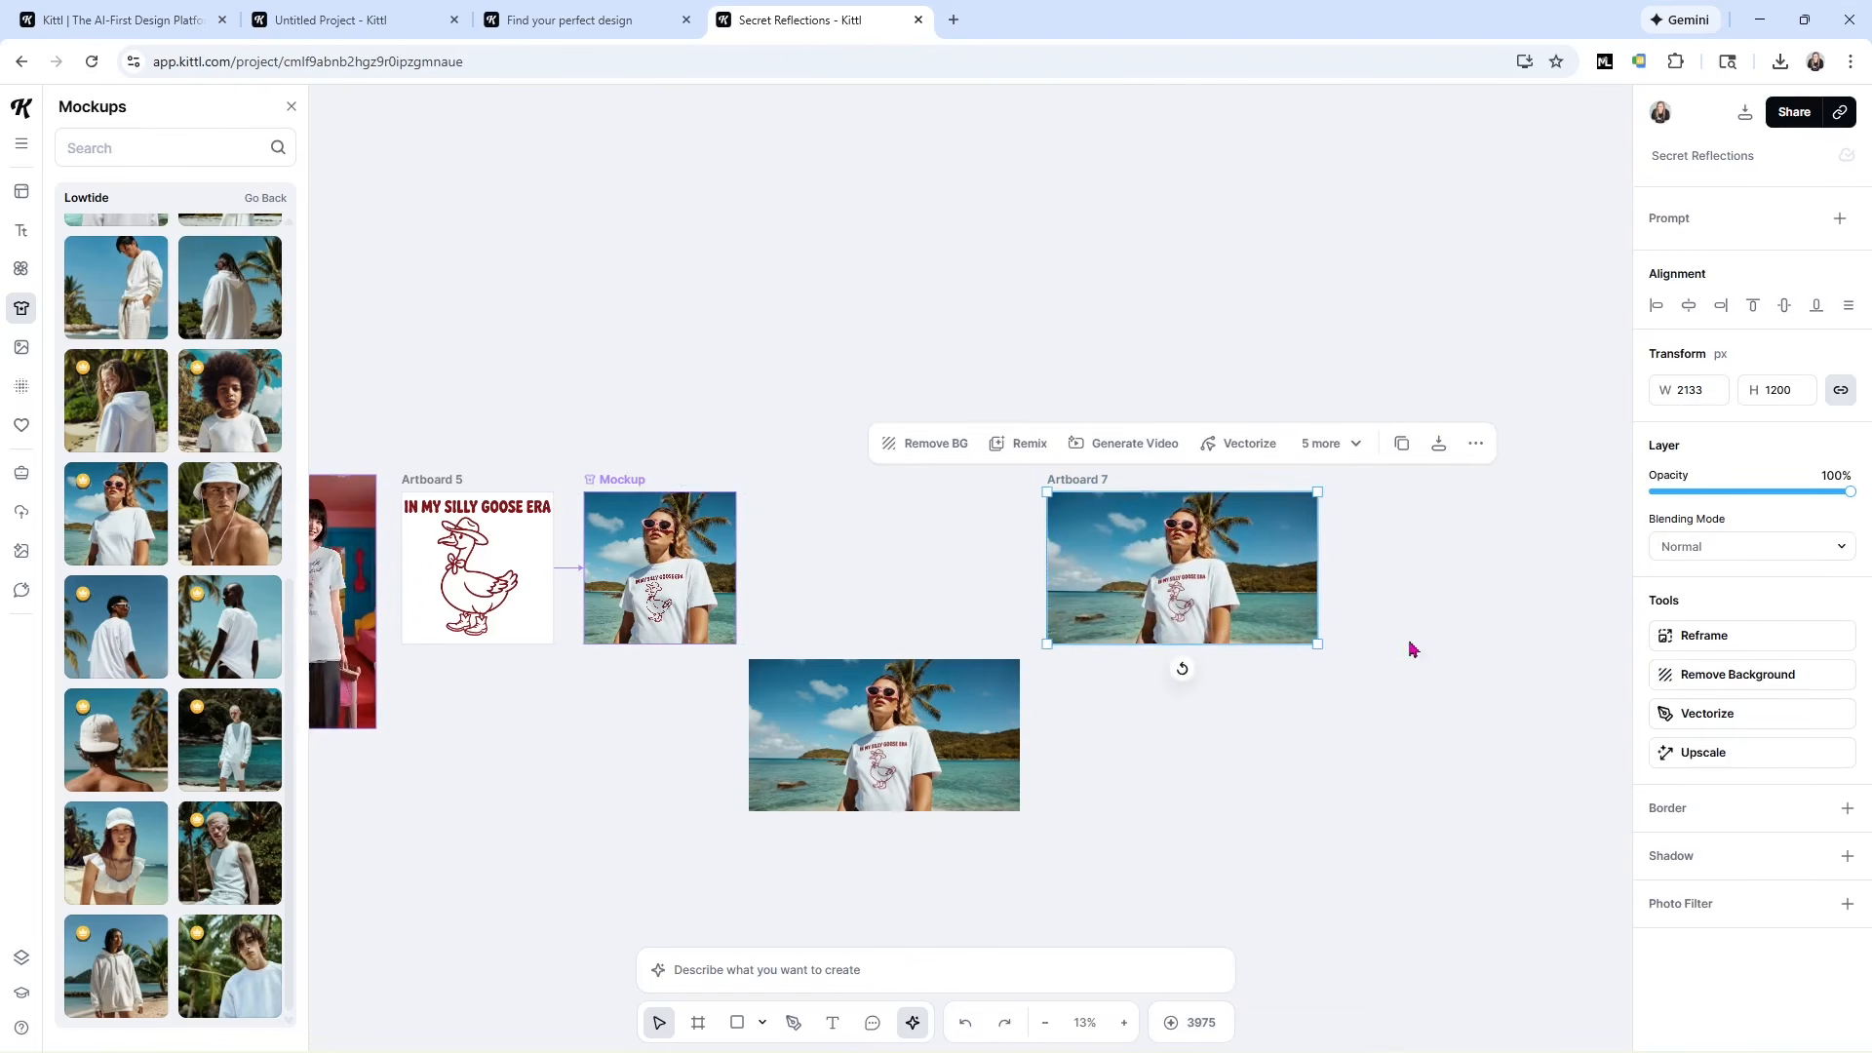
Add a second artboard with the YouTube Thumbnail size preset.
{"action": "left_click", "coordinate": [1258, 758]}
{"action": "right_click", "coordinate": [1172, 761]}
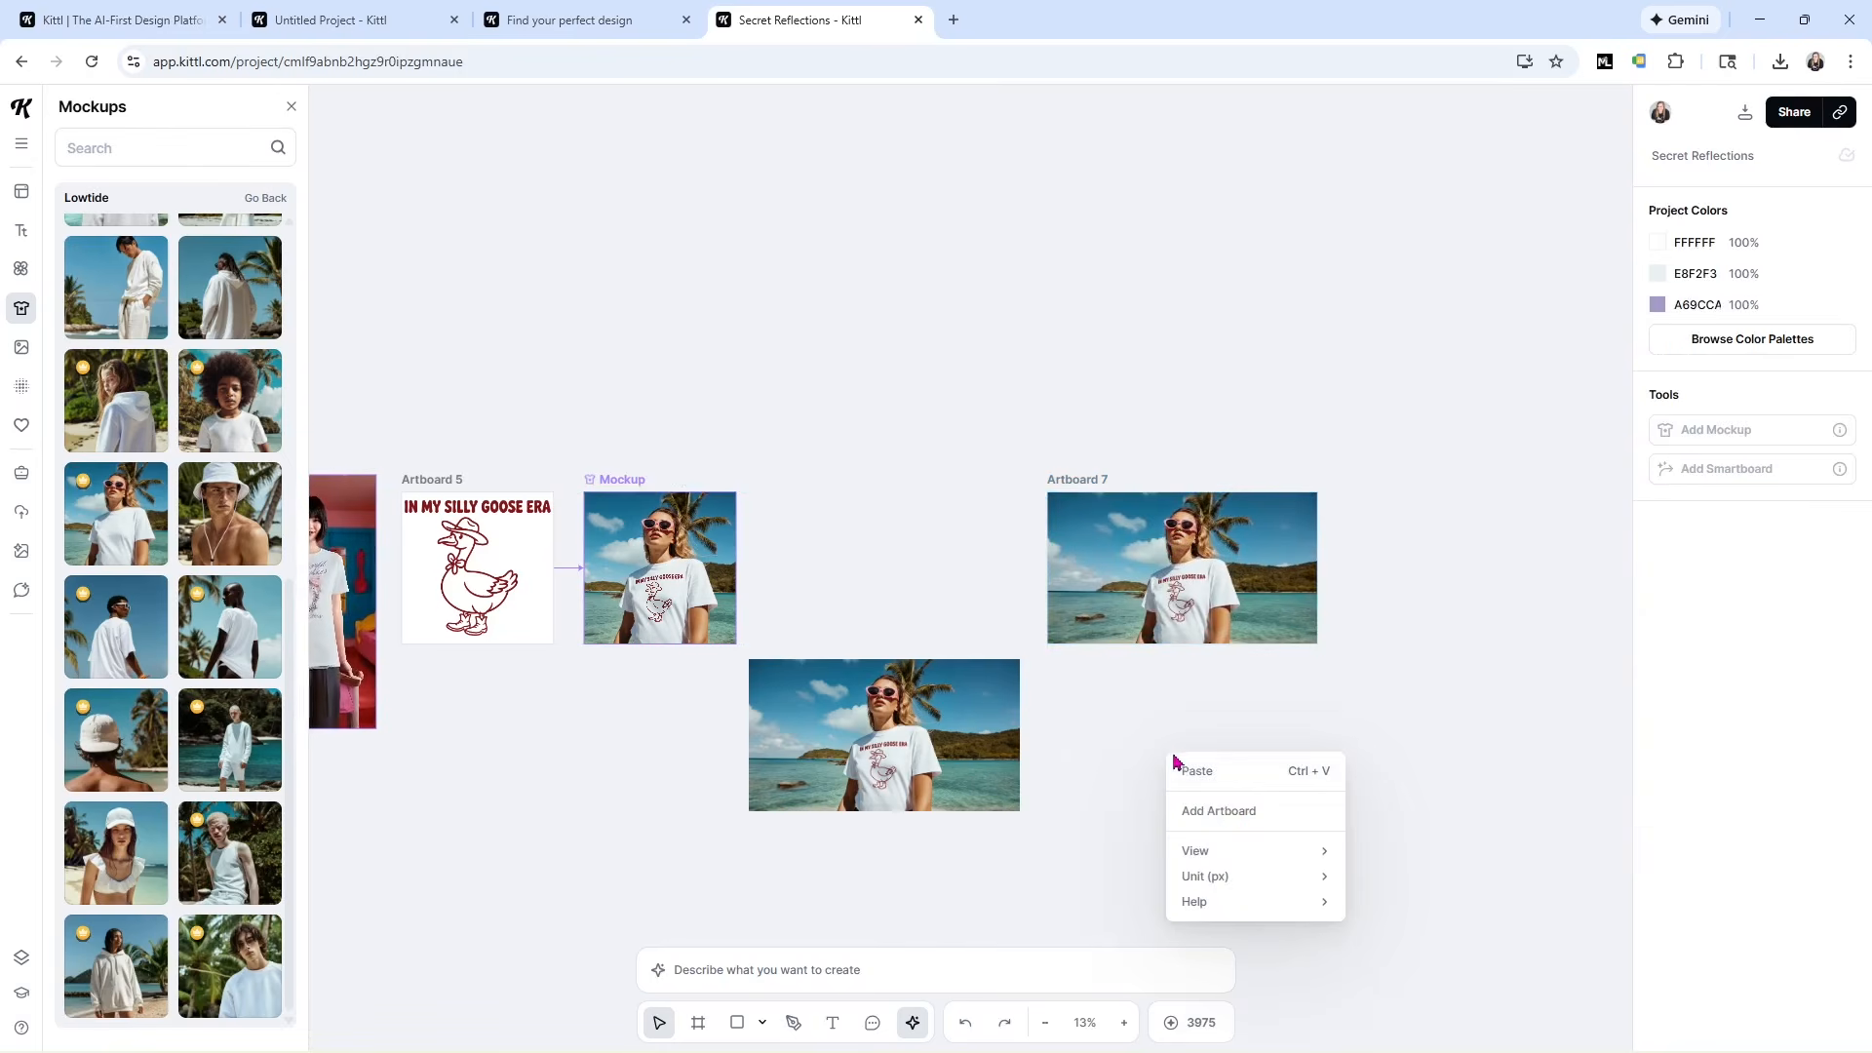
{"action": "left_click", "coordinate": [1231, 812]}
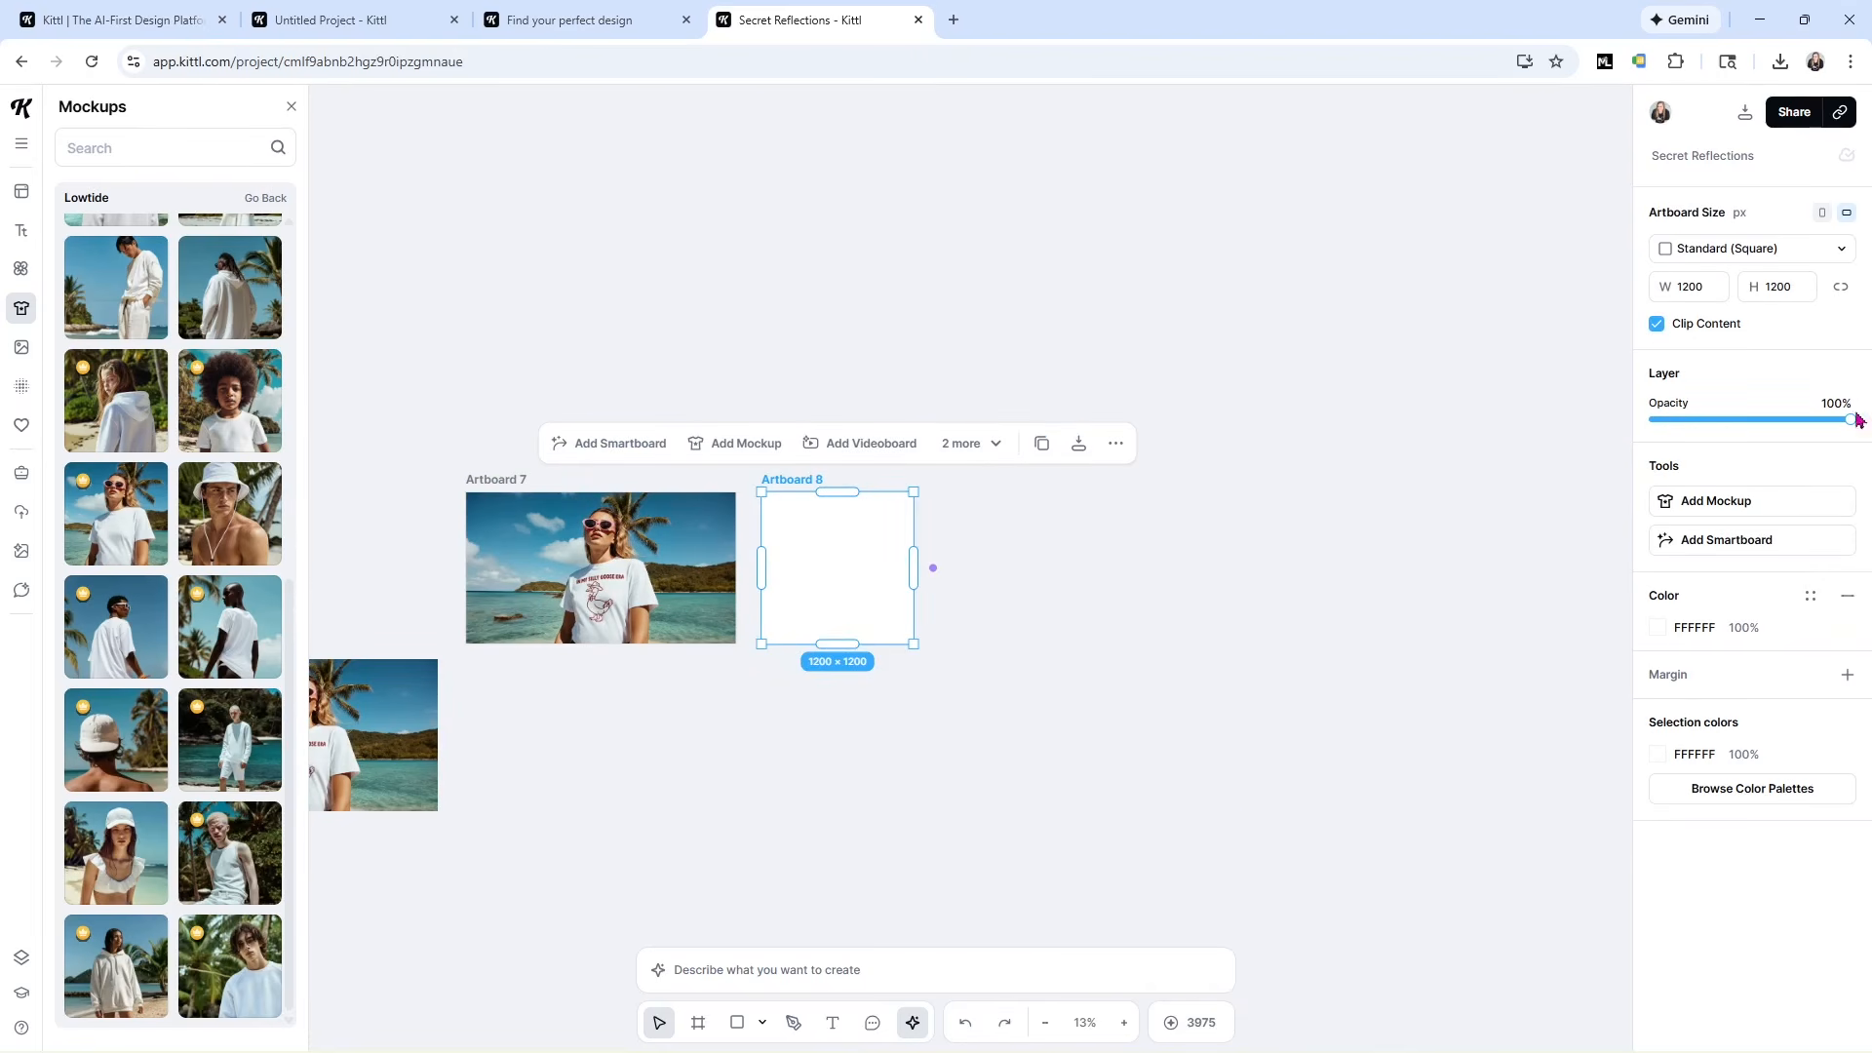
{"action": "left_click", "coordinate": [1804, 258]}
{"action": "scroll", "coordinate": [1772, 439], "scroll_direction": "down", "scroll_amount": 5}
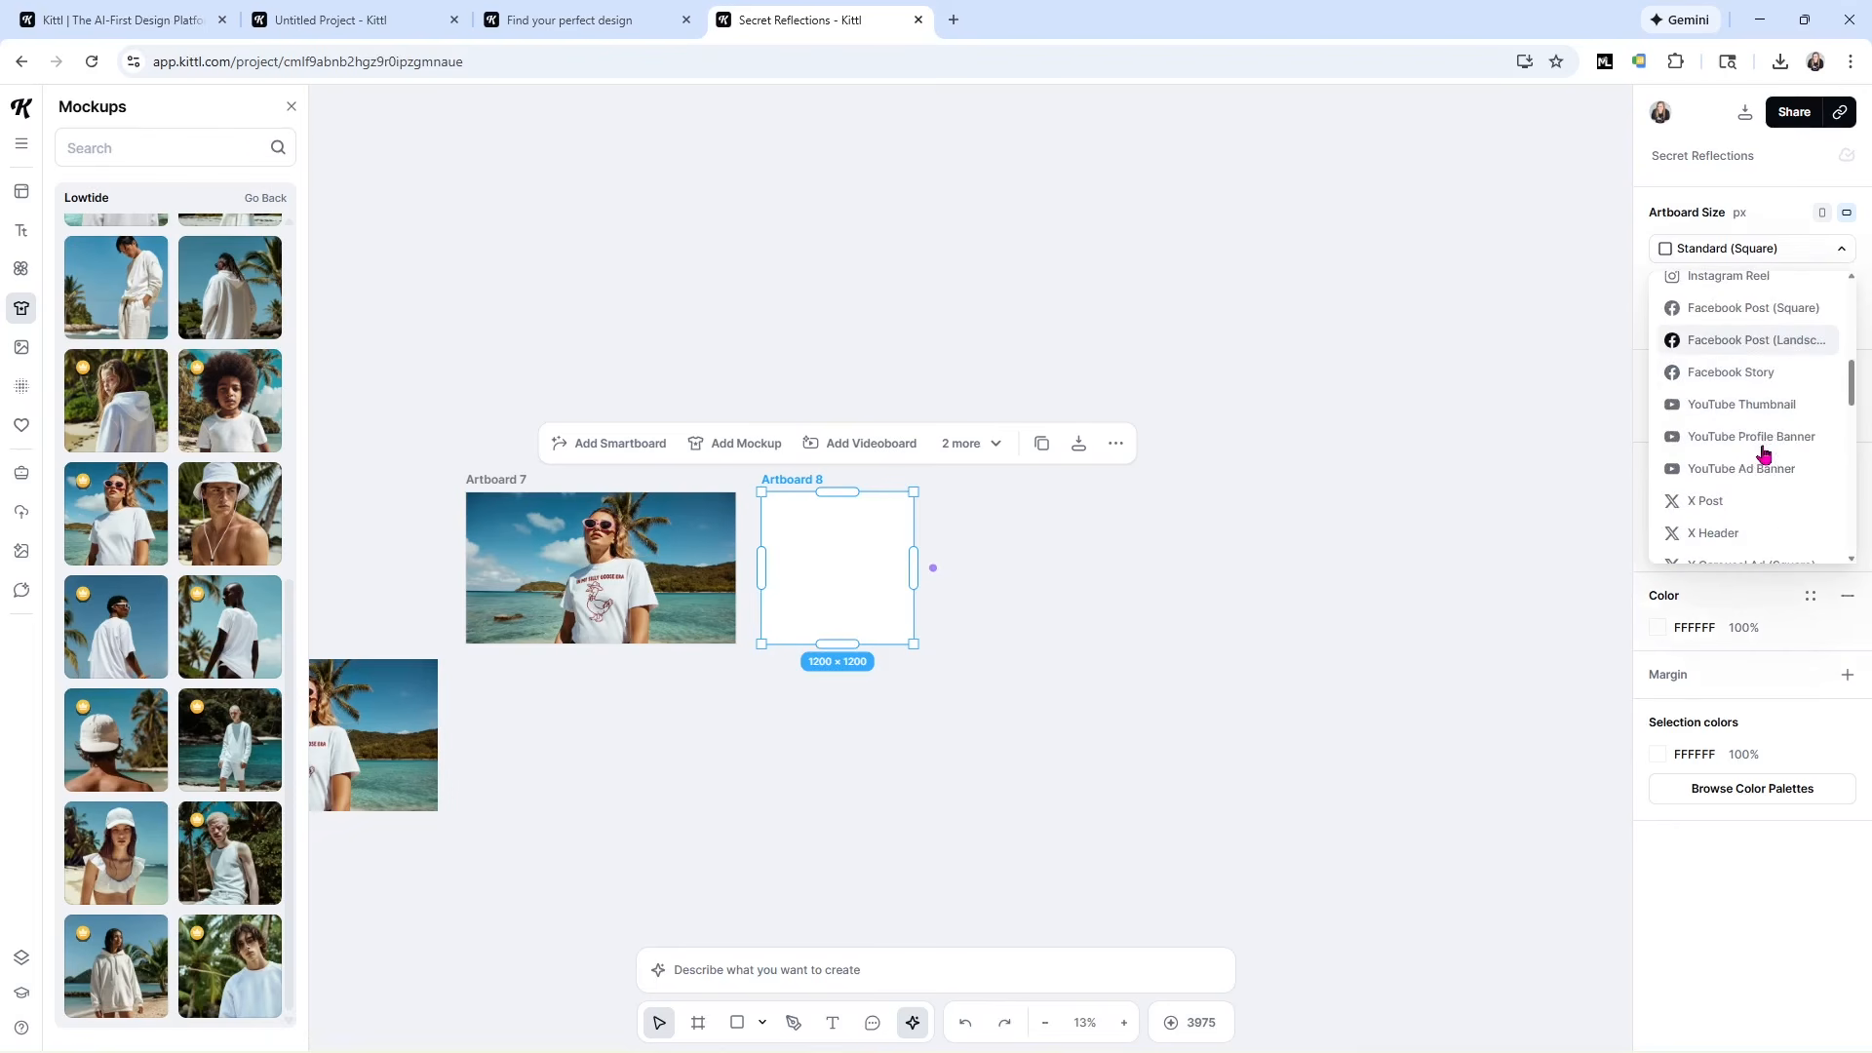
{"action": "left_click", "coordinate": [1743, 405]}
{"action": "left_click", "coordinate": [563, 775]}
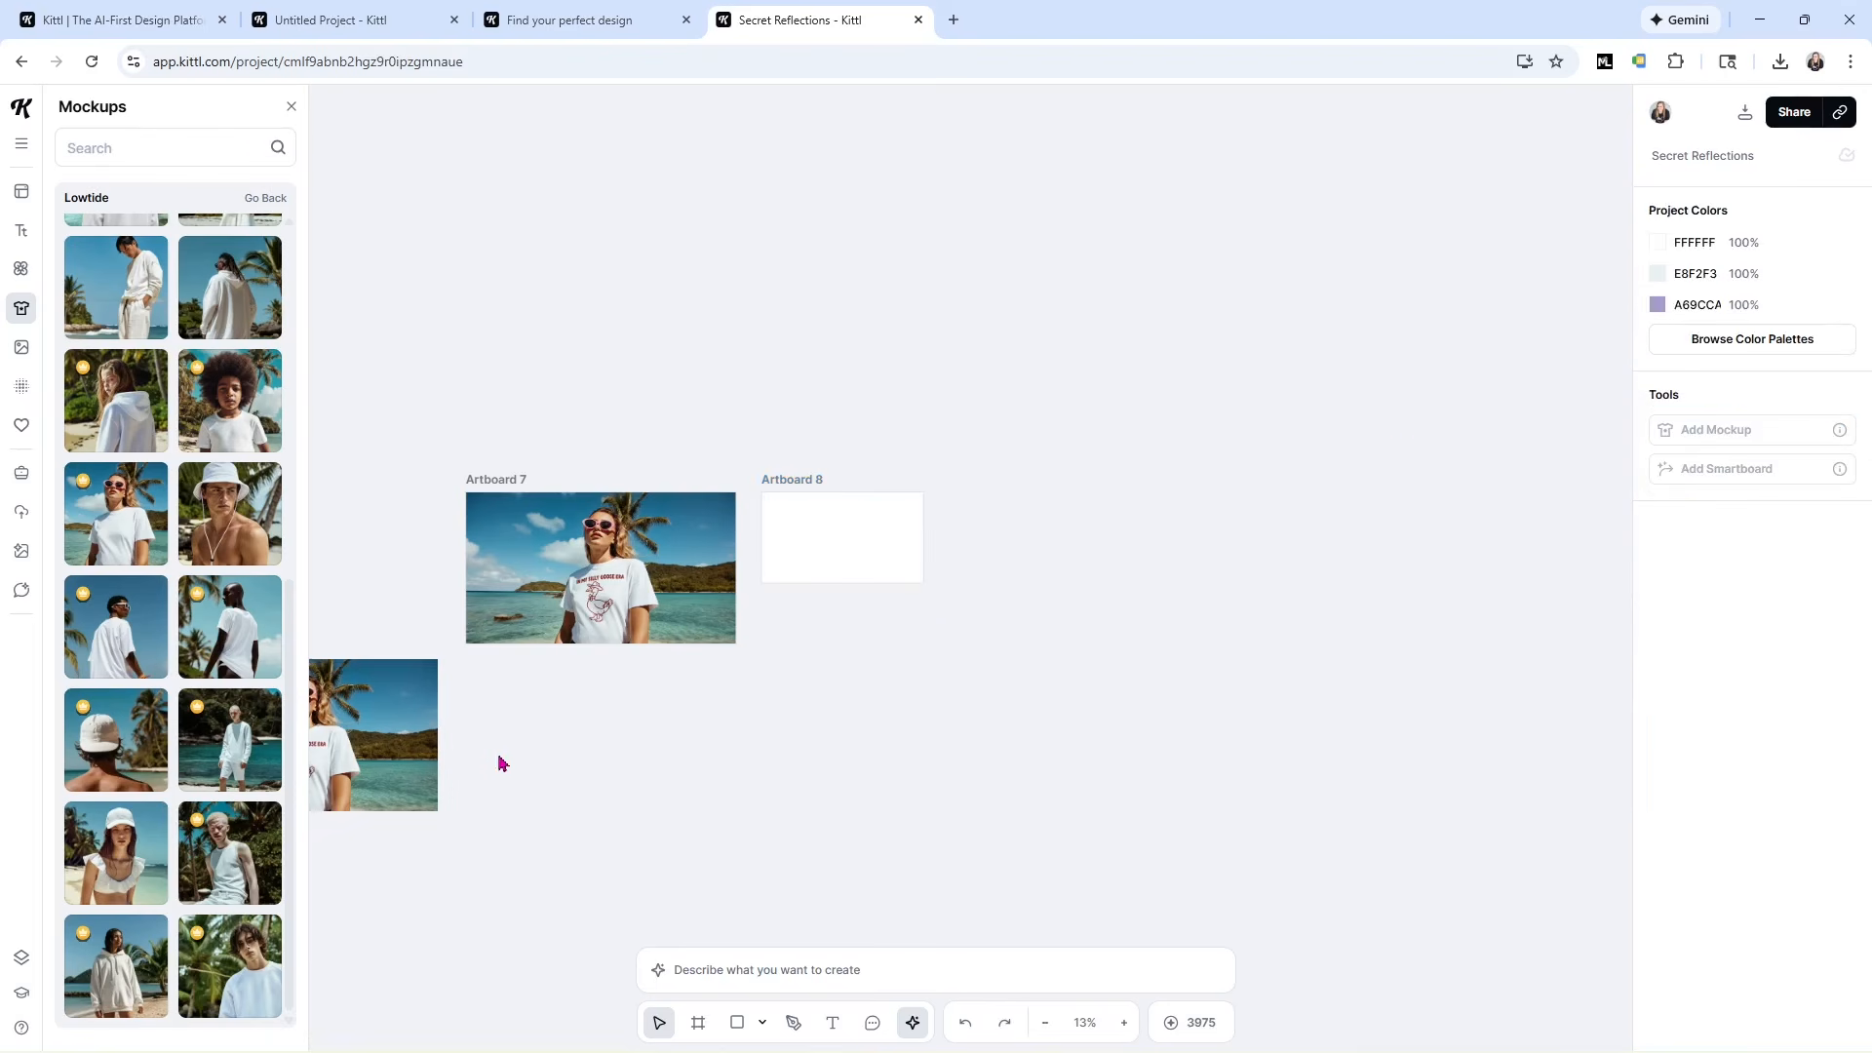
Place the second artboard below Artboard 7, enlarge it to match, and fit the other widescreen image inside.
{"action": "left_click_drag", "start_coordinate": [343, 738], "coordinate": [1202, 601]}
{"action": "left_click_drag", "start_coordinate": [839, 518], "coordinate": [521, 707]}
{"action": "left_click_drag", "start_coordinate": [627, 761], "coordinate": [738, 820]}
{"action": "left_click", "coordinate": [1179, 624]}
{"action": "left_click_drag", "start_coordinate": [1180, 624], "coordinate": [609, 756]}
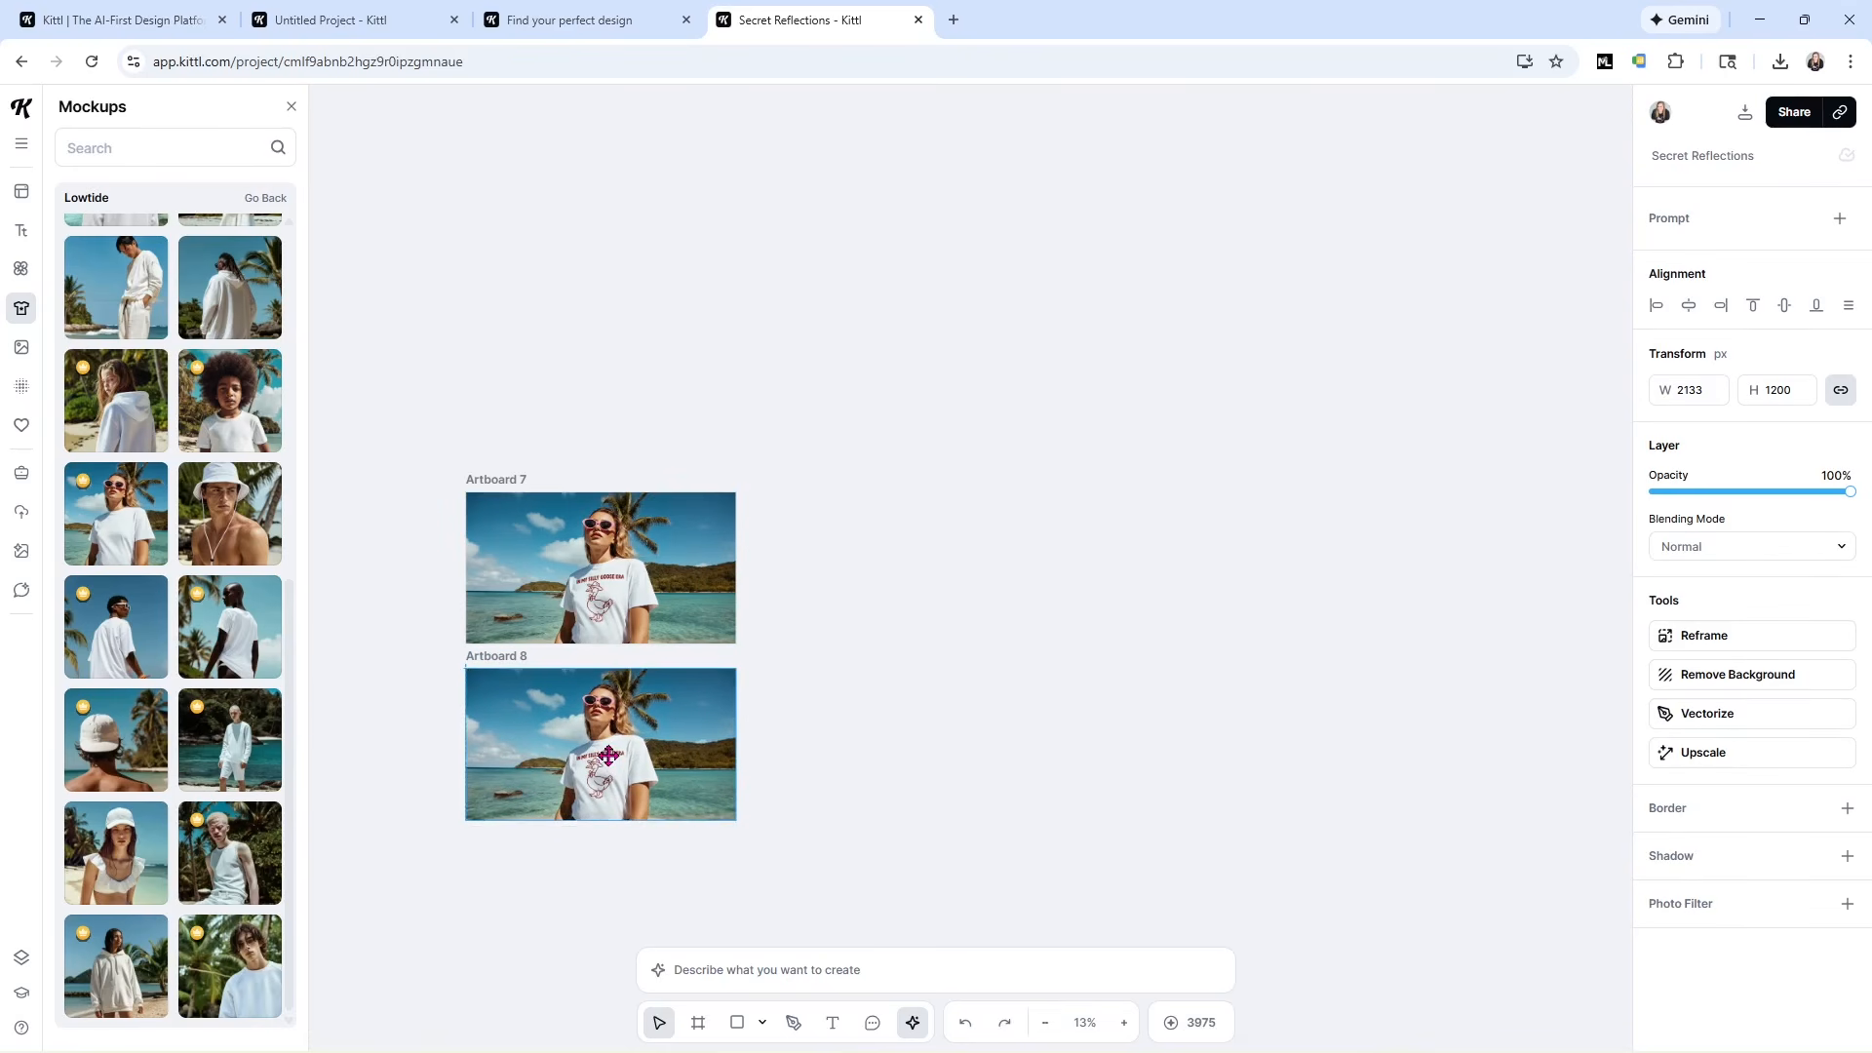
Select Artboard 7 and Artboard 8 together and add a videoboard using them as first and end frames.
{"action": "left_click", "coordinate": [823, 675]}
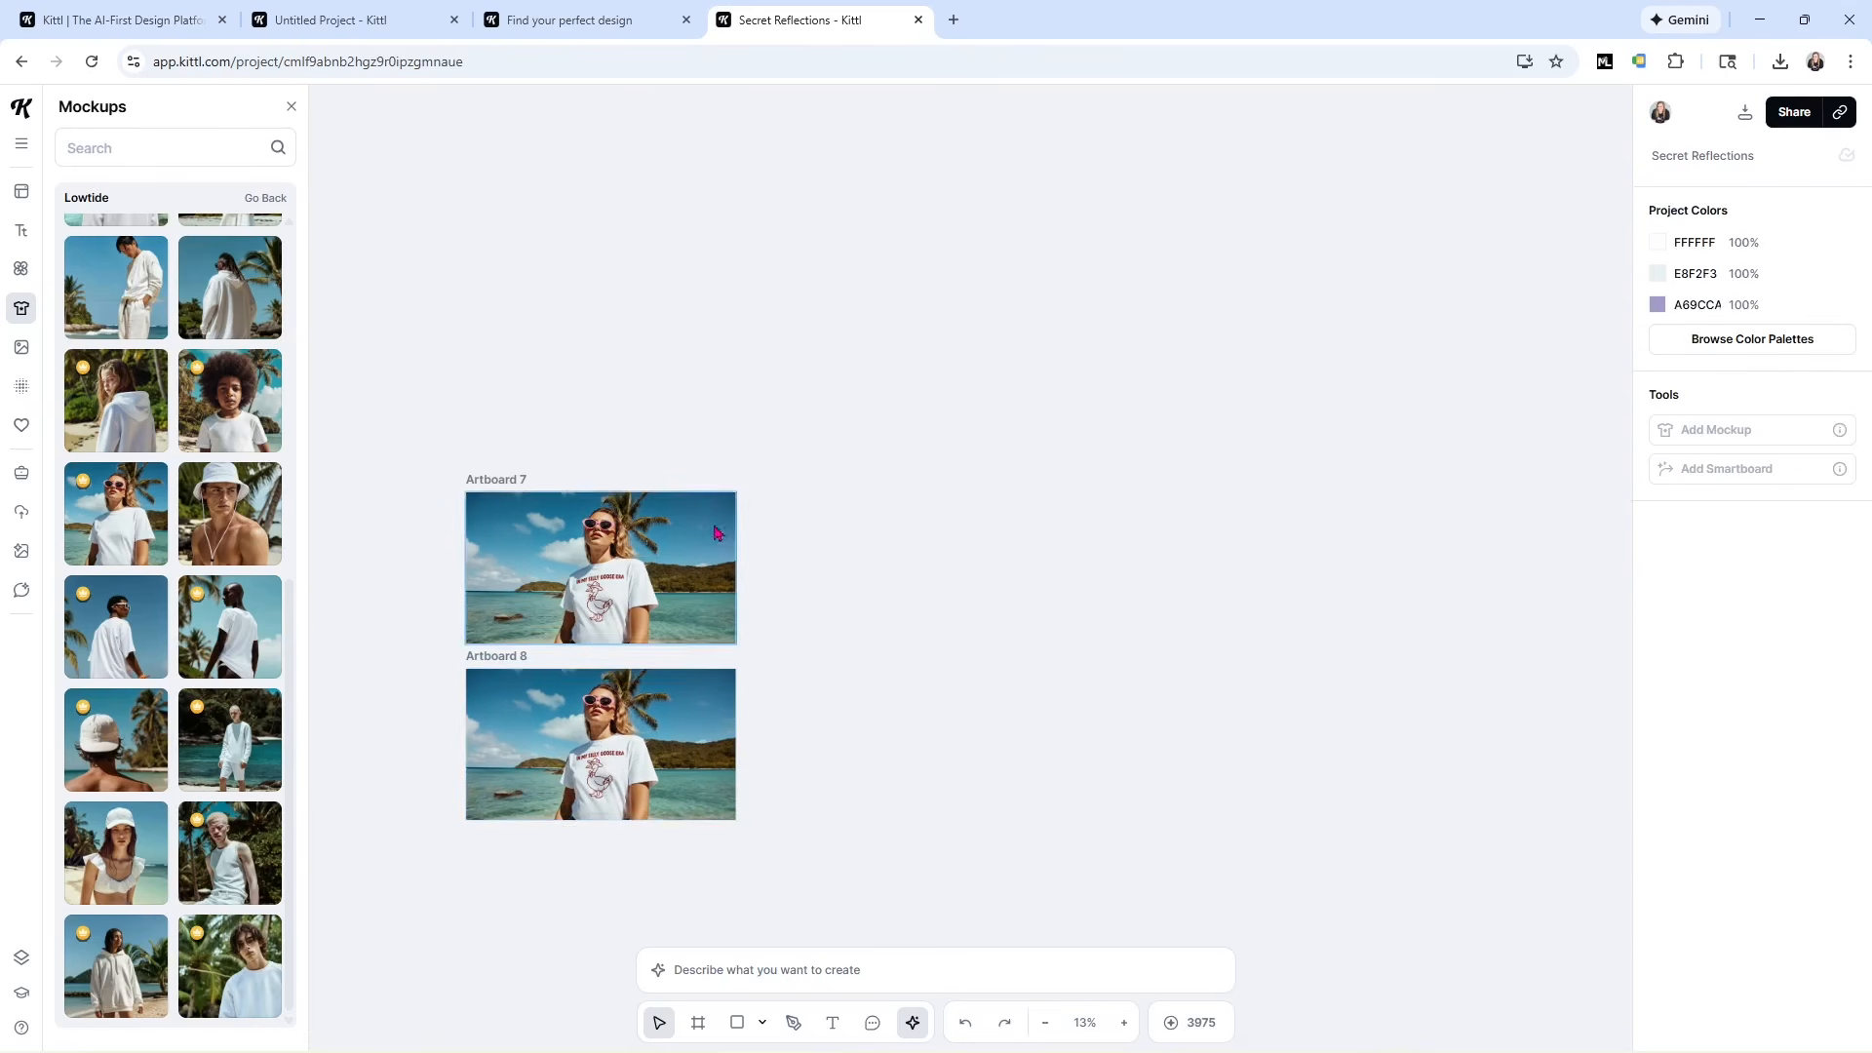
{"action": "right_click", "coordinate": [807, 633]}
{"action": "key", "text": "Escape"}
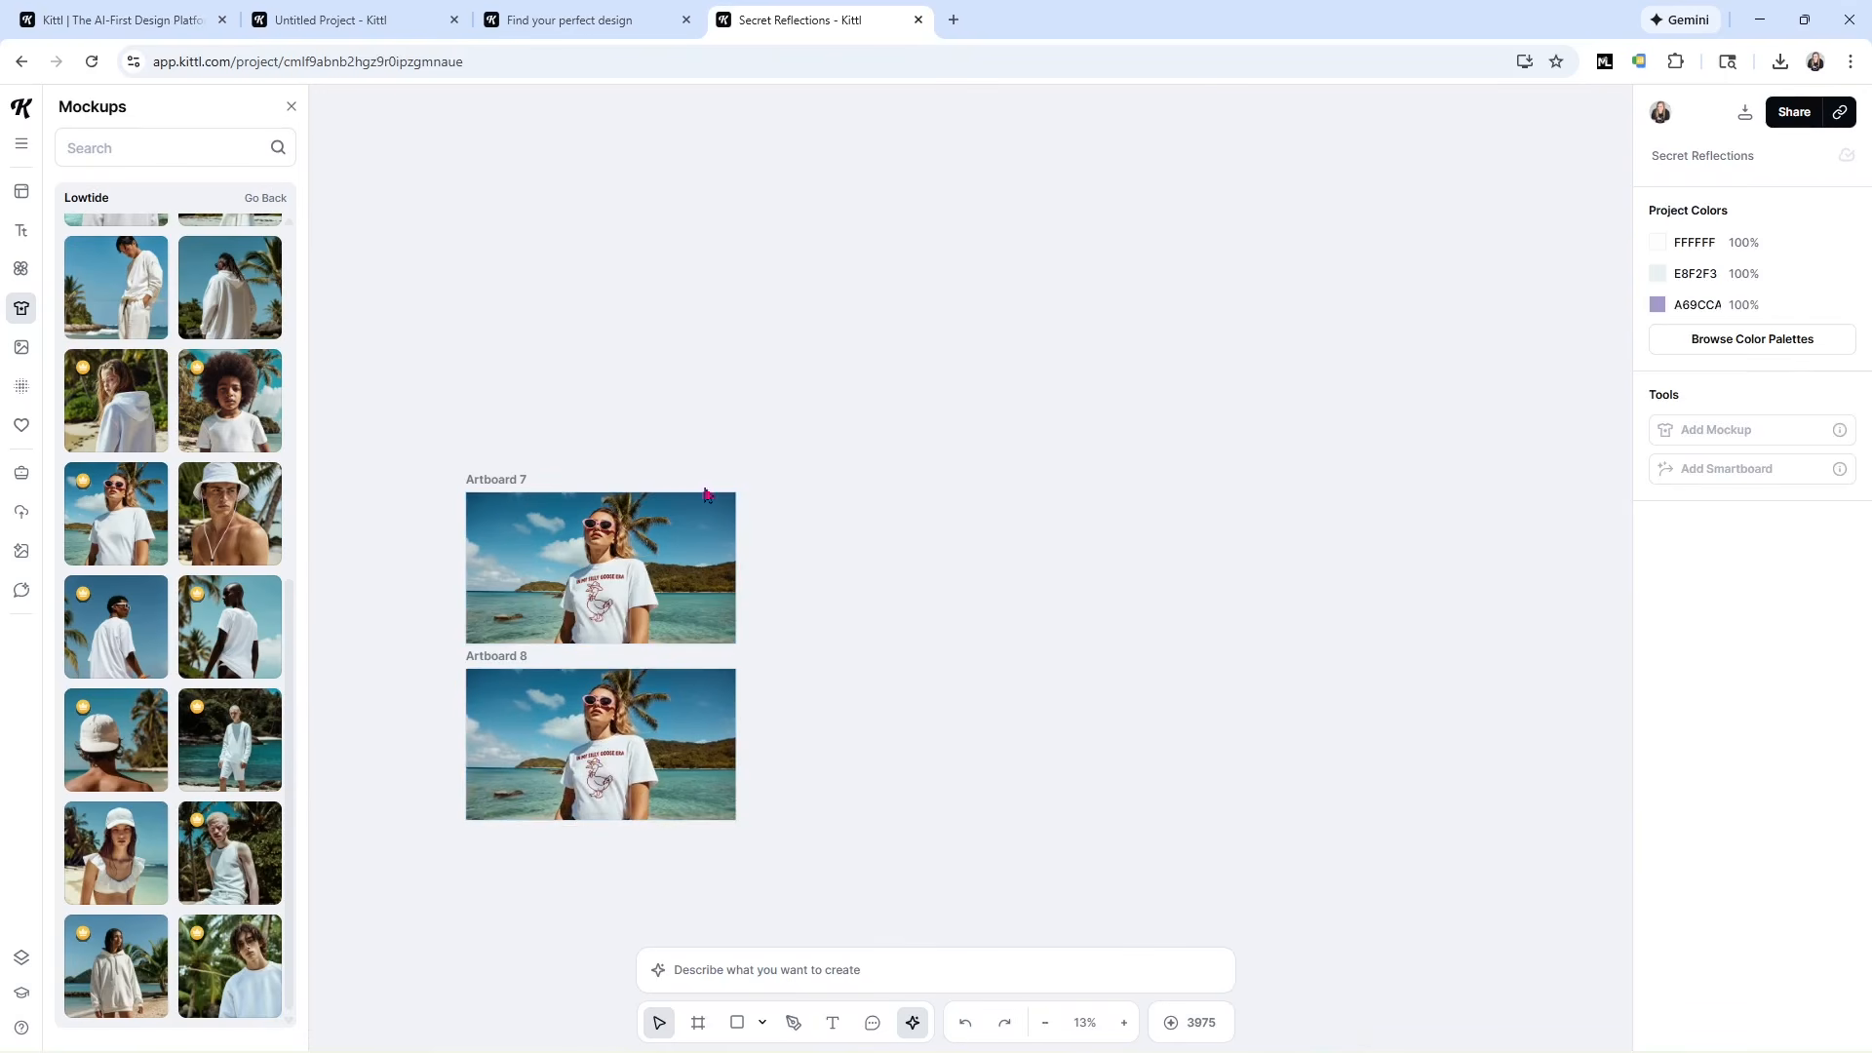
{"action": "left_click_drag", "start_coordinate": [417, 432], "coordinate": [836, 858]}
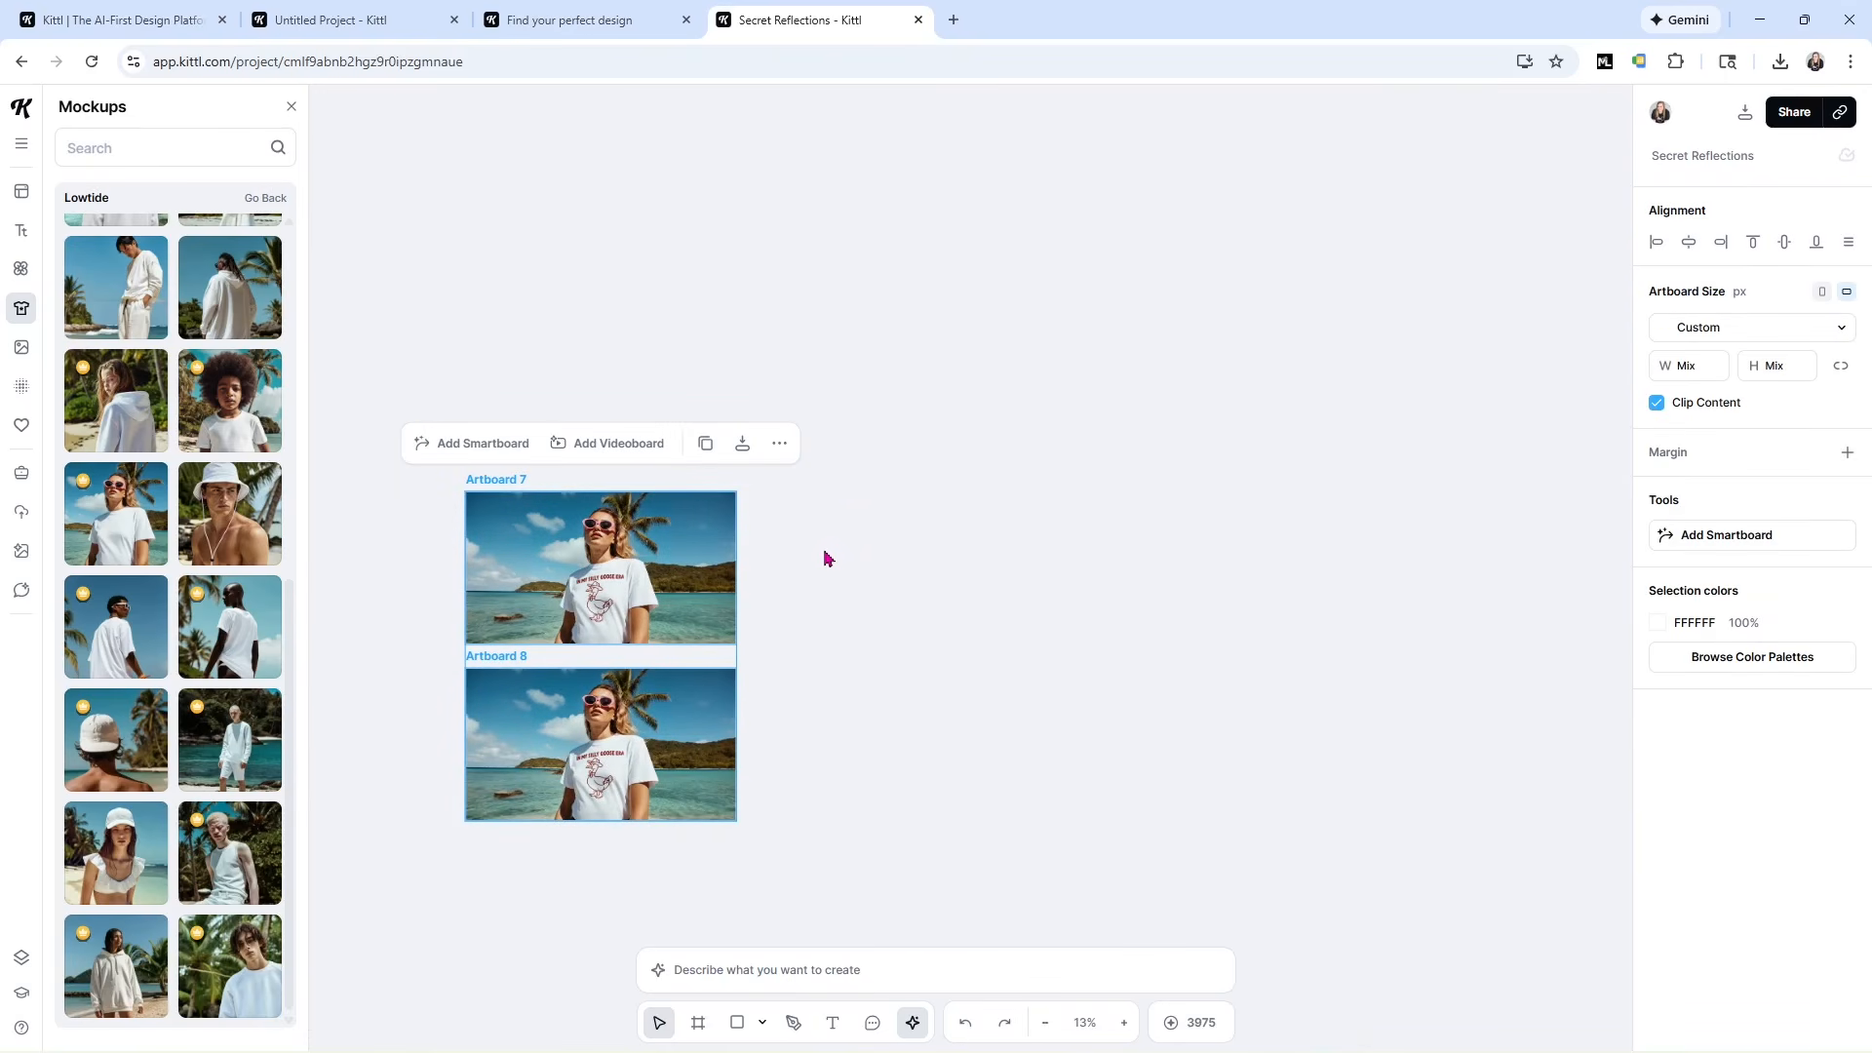
{"action": "left_click", "coordinate": [561, 444]}
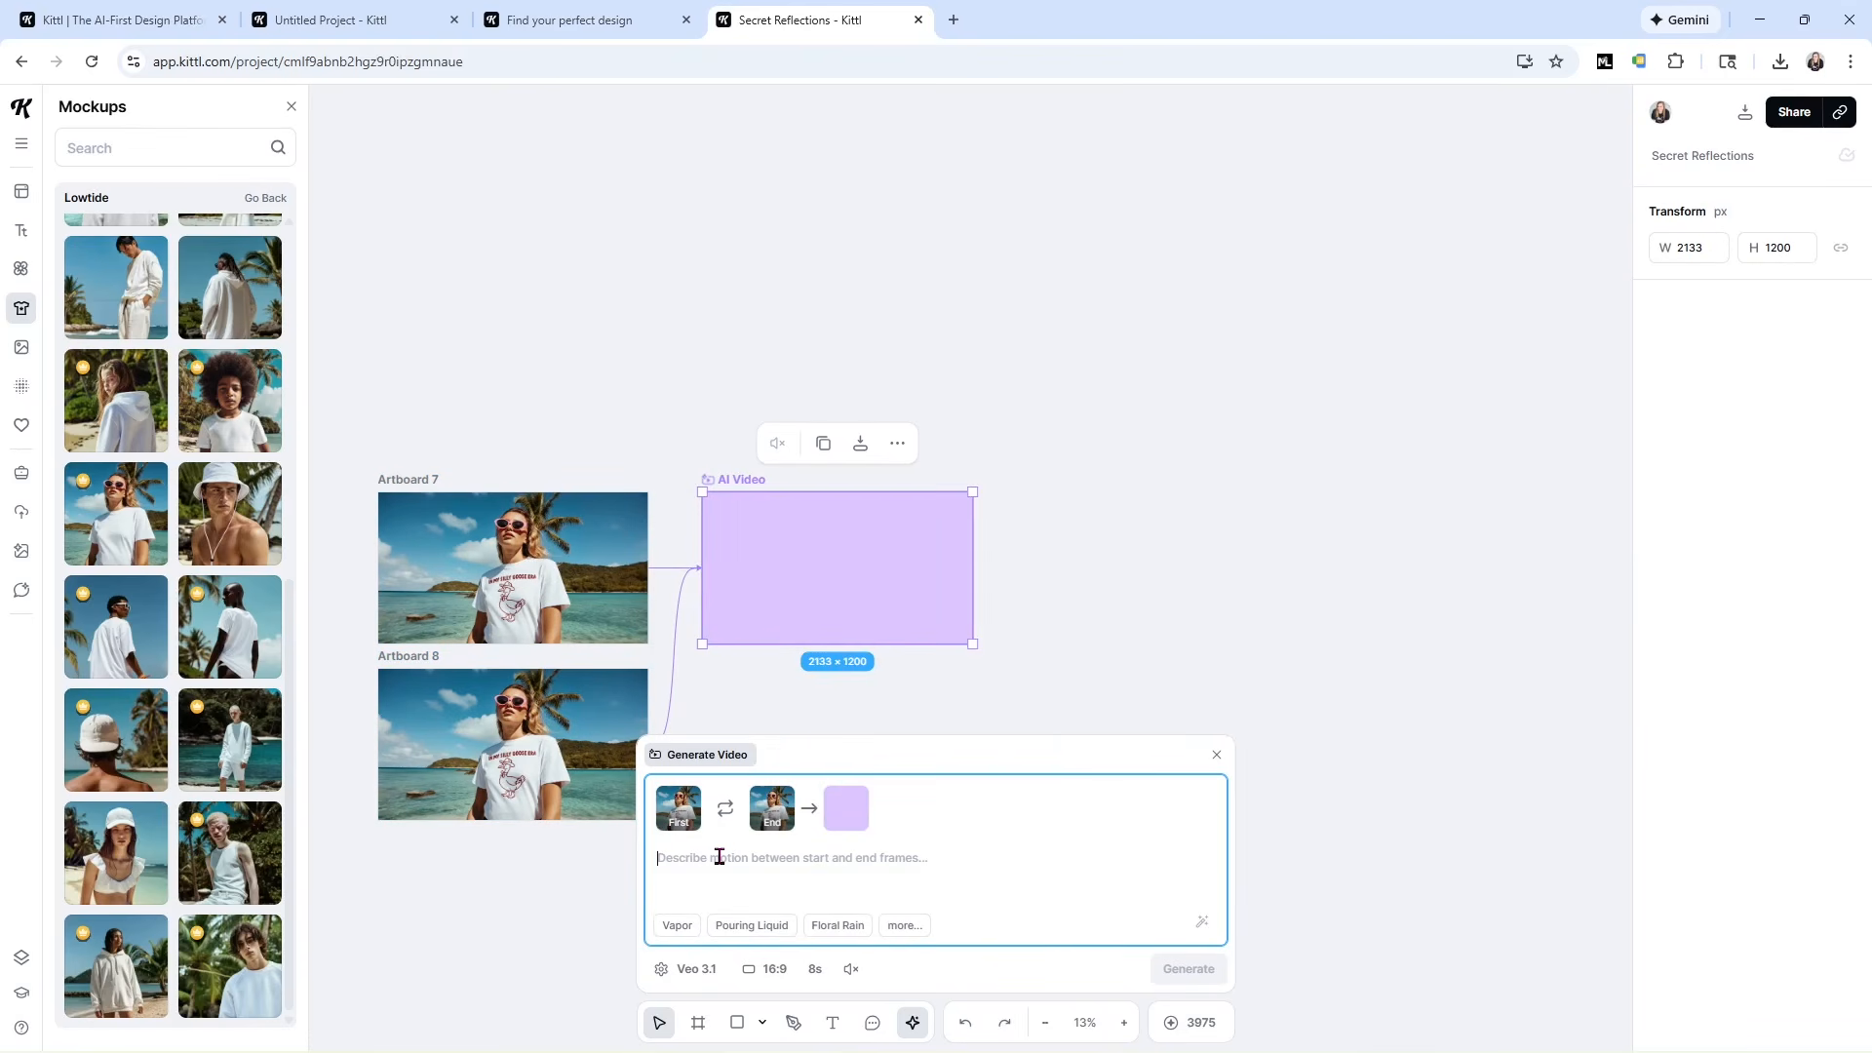
Generate a video prompting the model to turn, remove her sunglasses and smile, with an unchanged shirt image and a breeze ruffling her hair and the palm tree.
{"action": "type", "text": "e the"}
{"action": "key", "text": "BackSpace"}
{"action": "key", "text": "BackSpace"}
{"action": "key", "text": "BackSpace"}
{"action": "type", "text": "Have"}
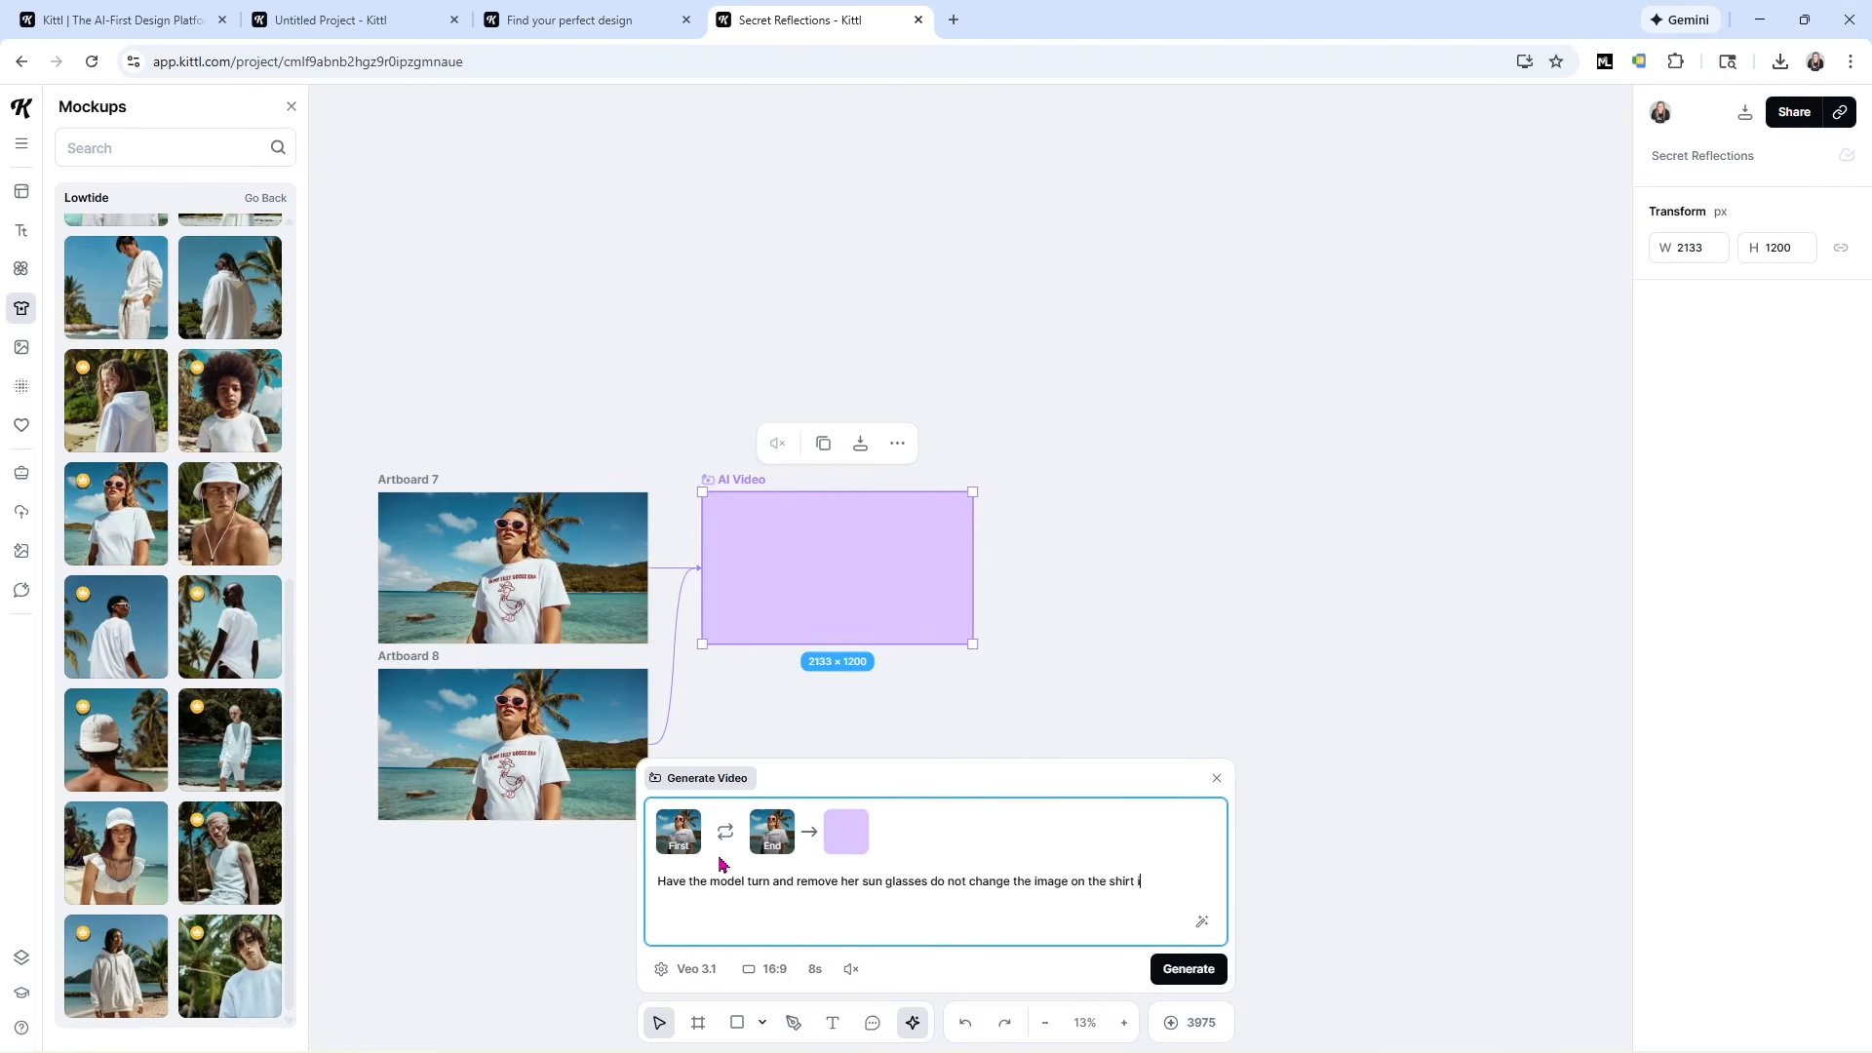
{"action": "type", "text": "ve her with a bright smile expression and add a little breeze to ruffle her hair and the palm tree"}
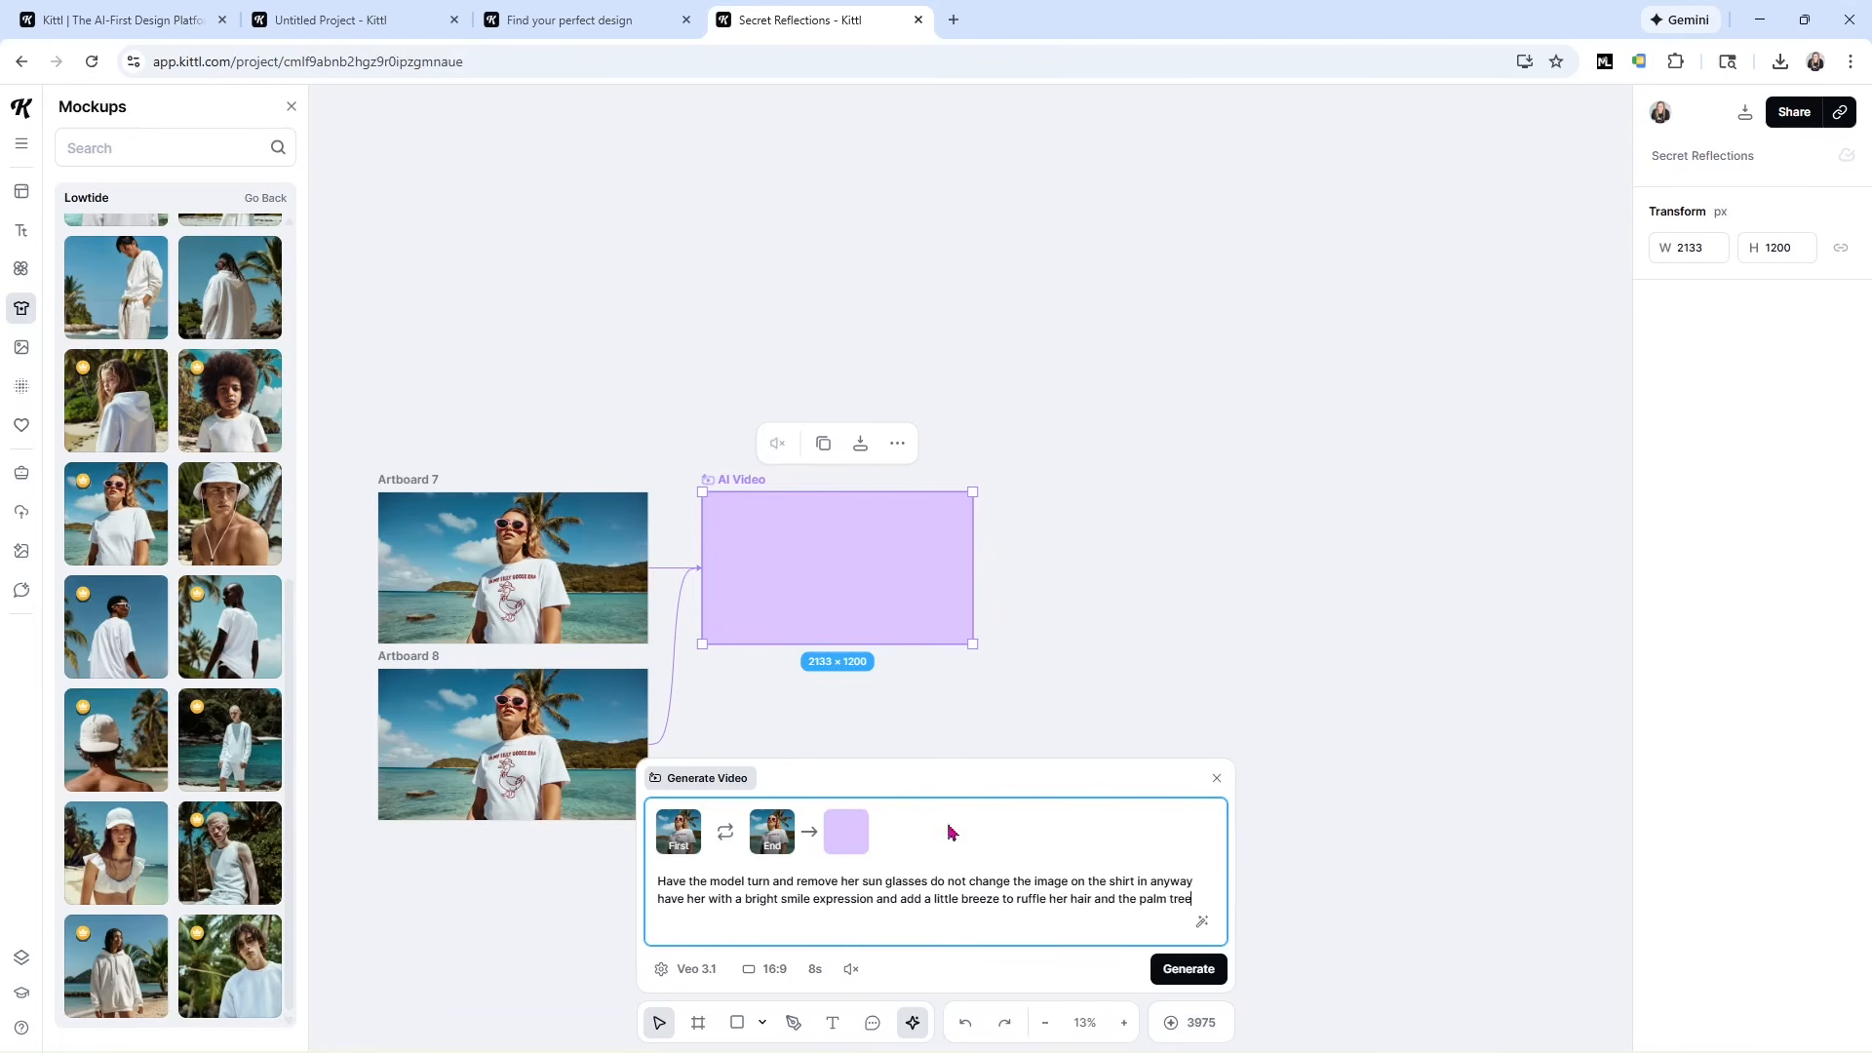
{"action": "left_click", "coordinate": [1202, 967]}
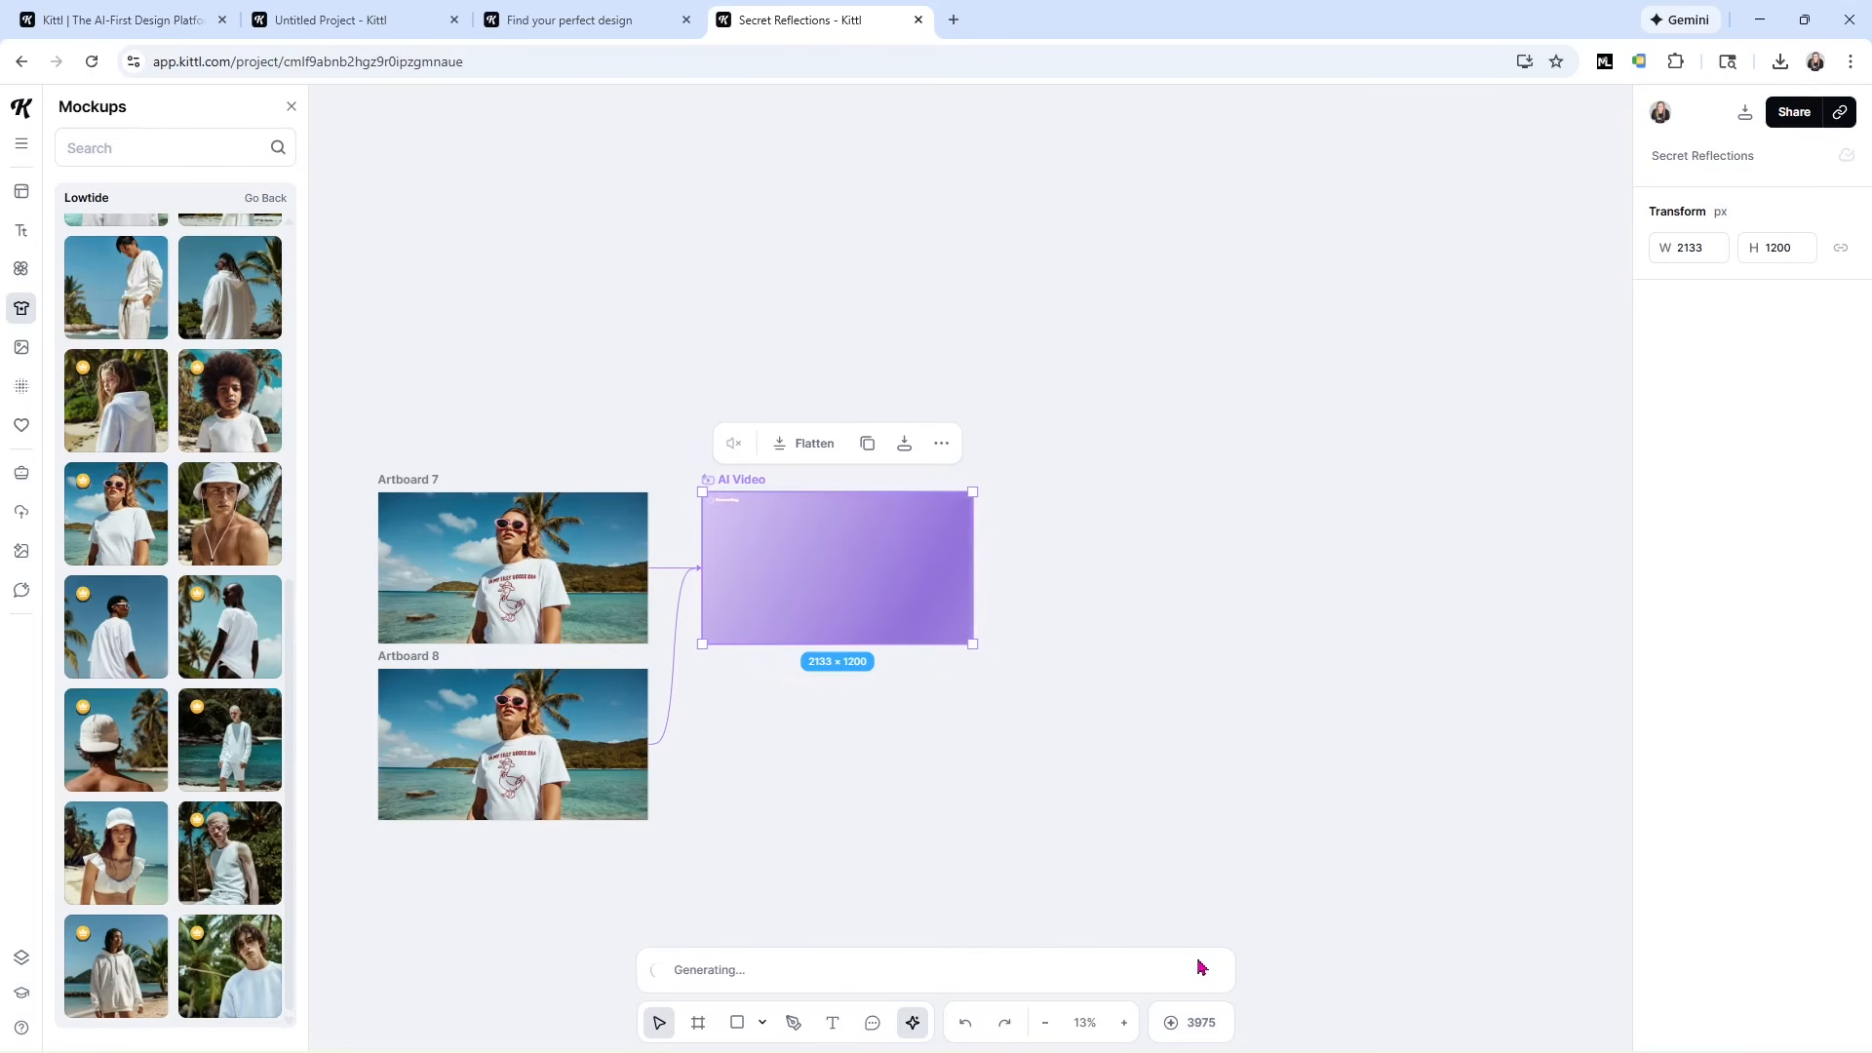
Watch the generated widescreen video, checking the model's movement, expression and shirt image.
{"action": "left_click", "coordinate": [1124, 1023]}
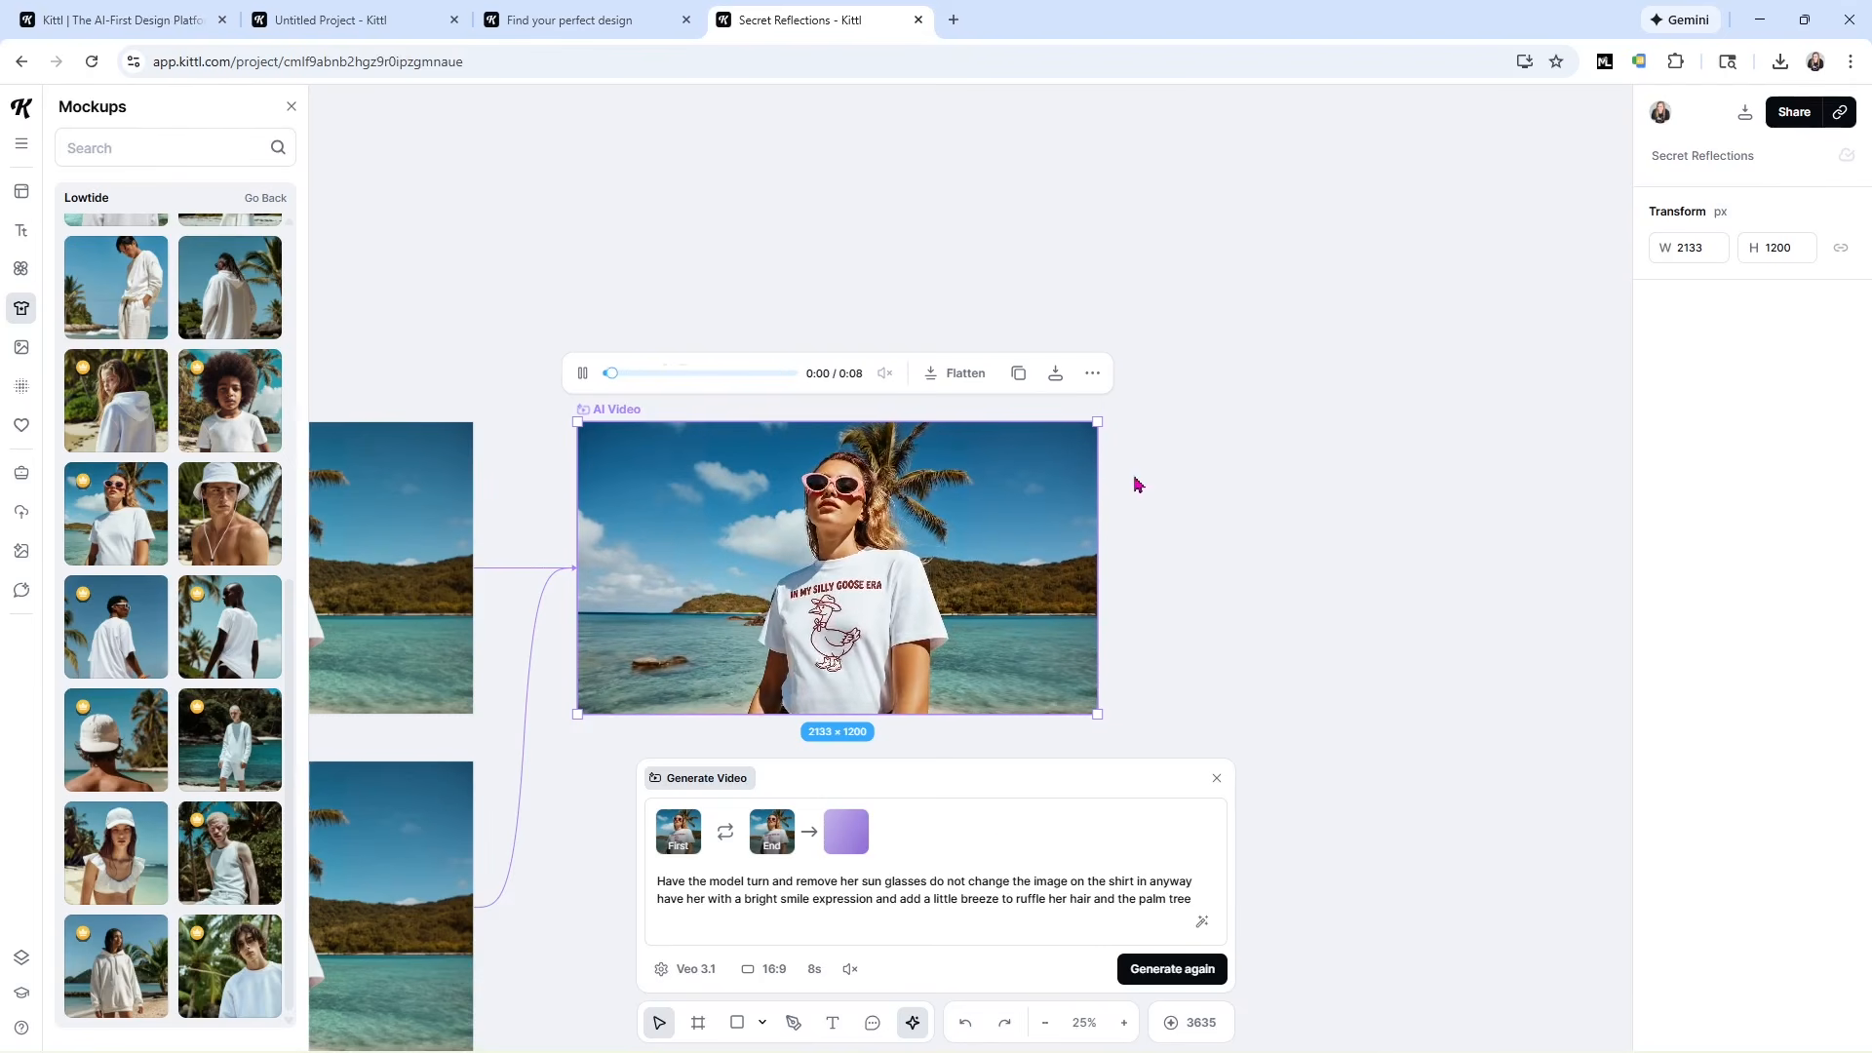
{"action": "left_click", "coordinate": [1044, 1021]}
{"action": "left_click", "coordinate": [1044, 1021]}
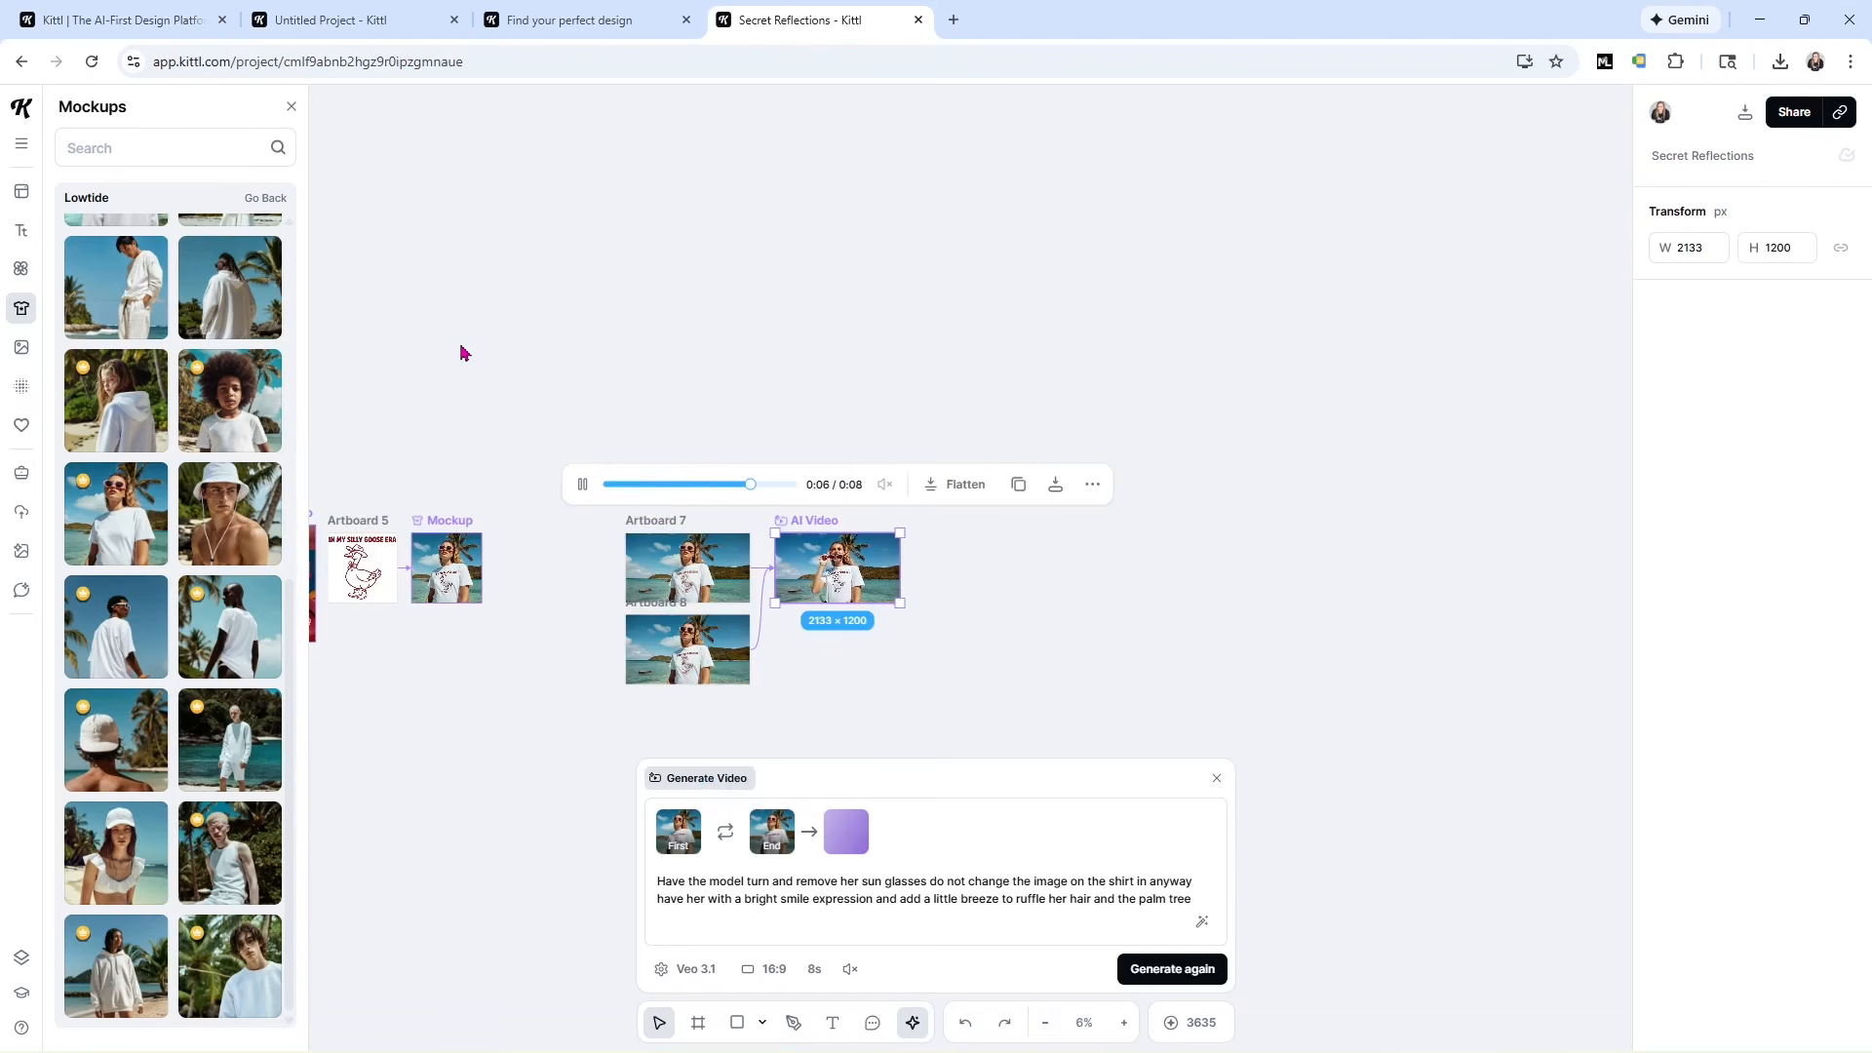
Move Artboard 5 and its connected mockup together closer to Artboards 7 and 8.
{"action": "left_click_drag", "start_coordinate": [543, 662], "coordinate": [325, 468]}
{"action": "left_click_drag", "start_coordinate": [368, 568], "coordinate": [478, 587]}
{"action": "left_click", "coordinate": [792, 703]}
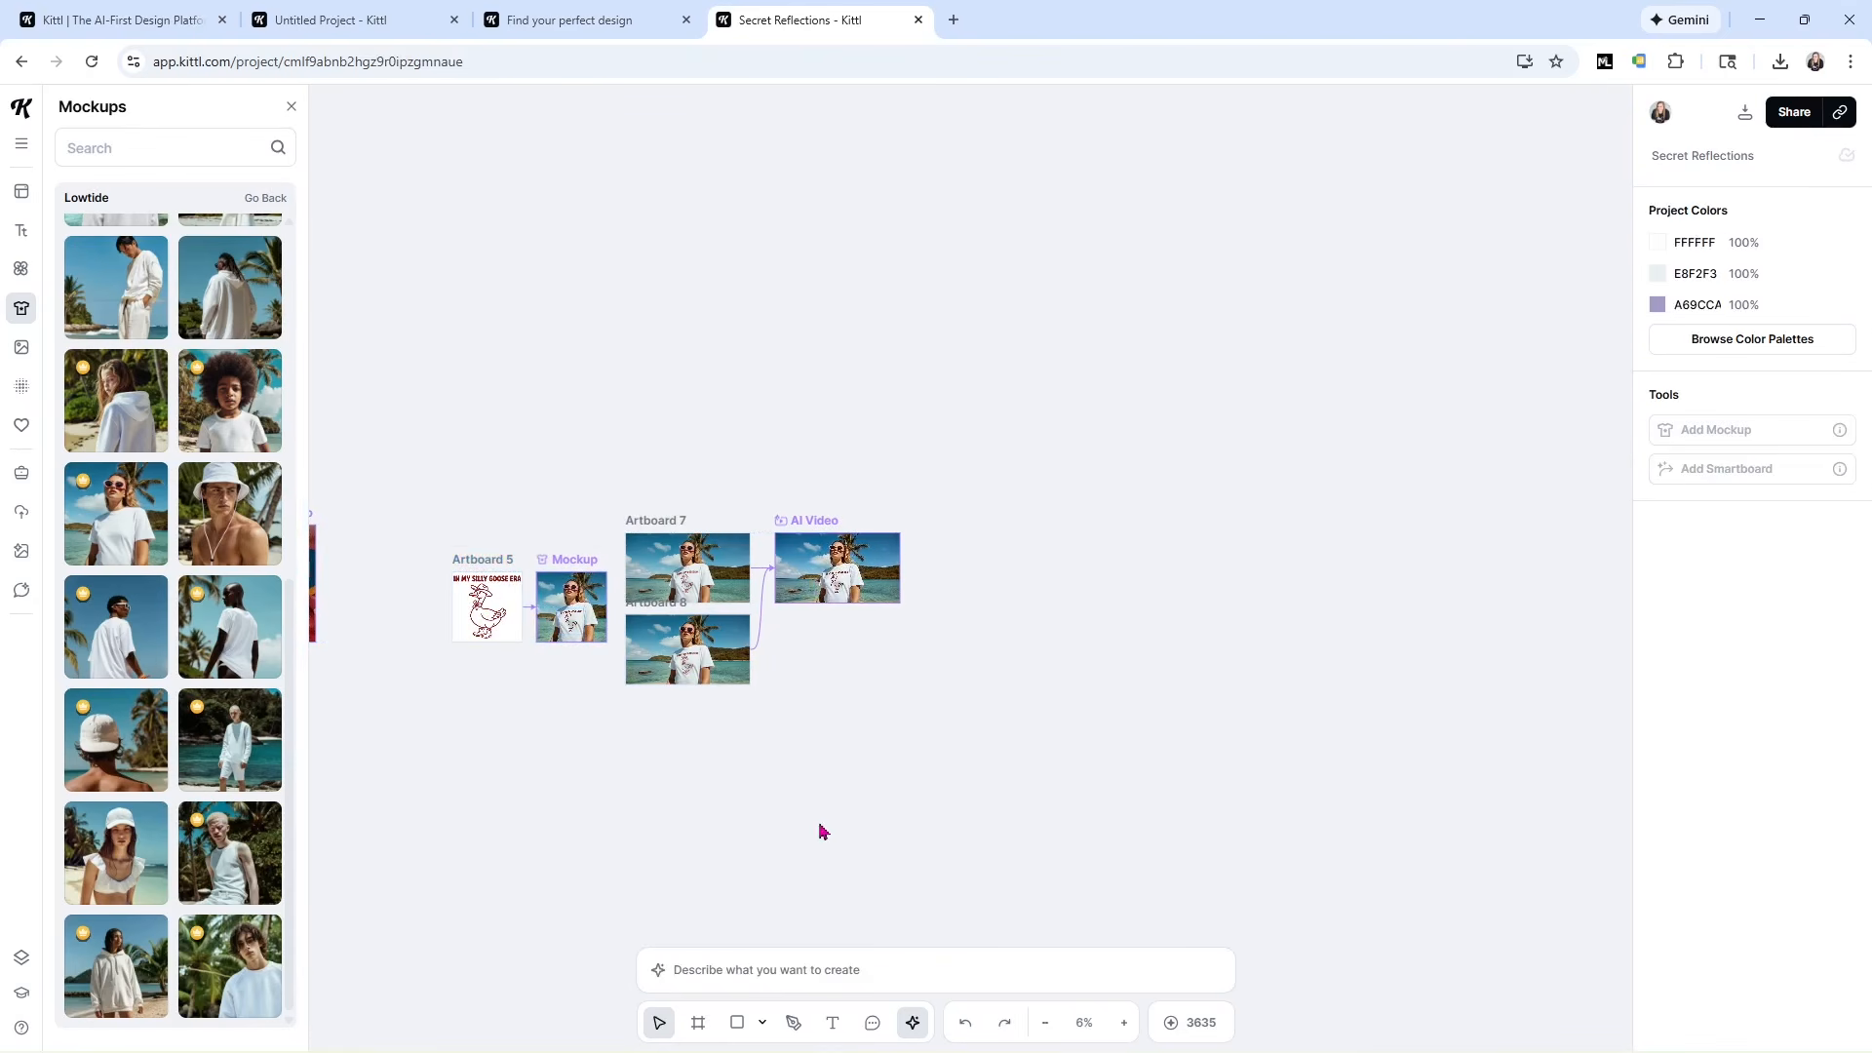
Review the earlier pink-room AI video and the layout of both design-to-video workflows.
{"action": "left_click", "coordinate": [310, 583]}
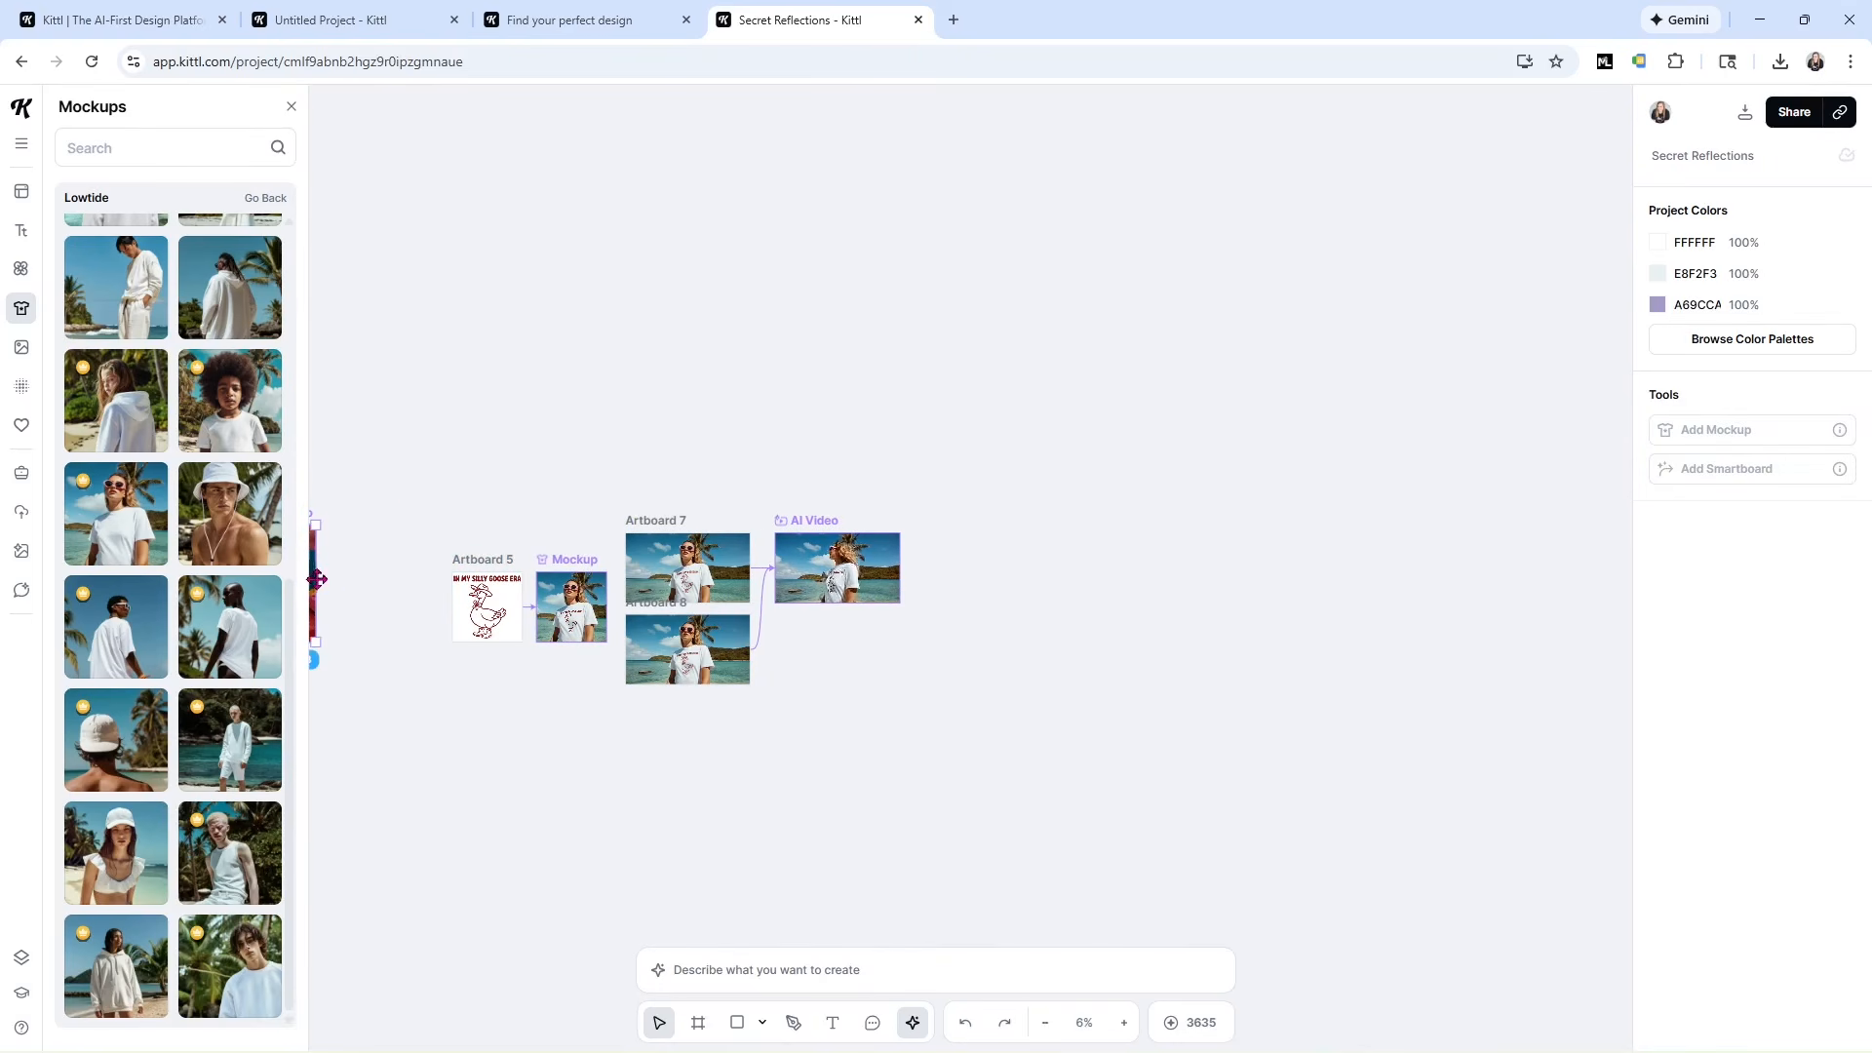
{"action": "left_click", "coordinate": [1123, 1023]}
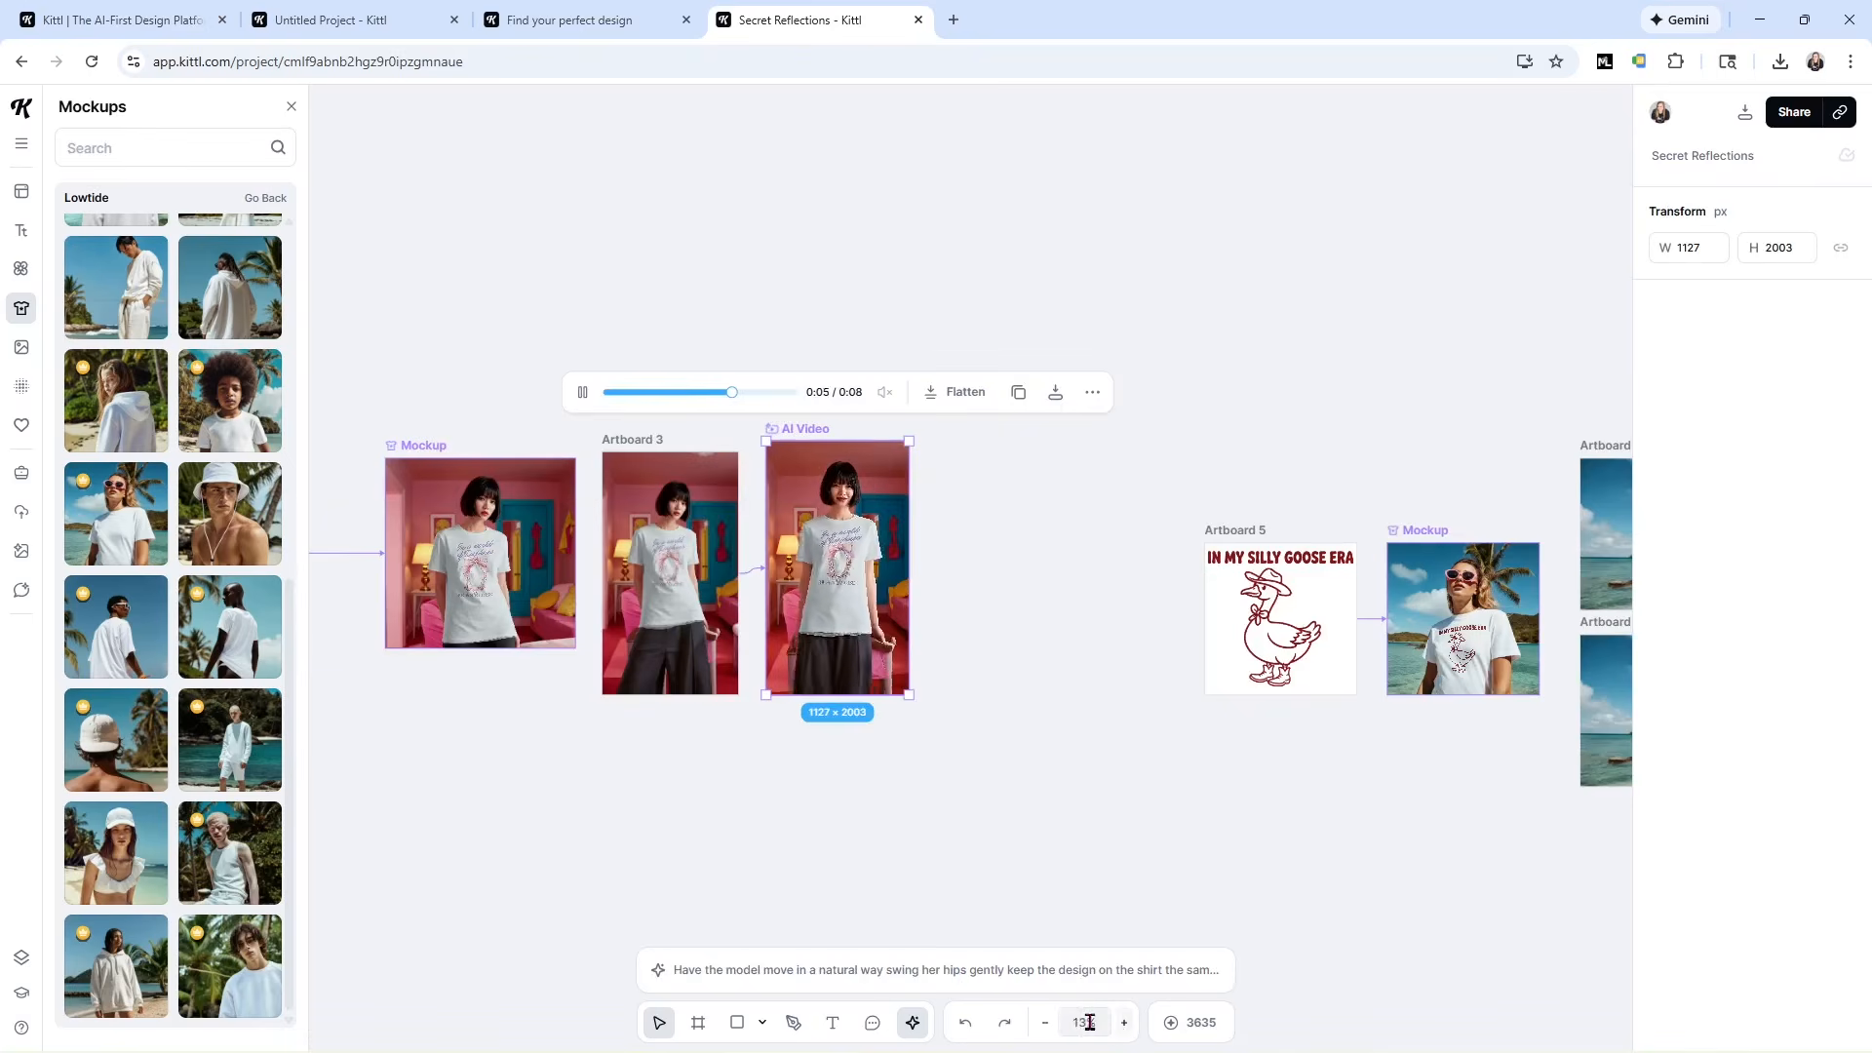
{"action": "left_click", "coordinate": [1046, 1024]}
{"action": "left_click", "coordinate": [945, 878]}
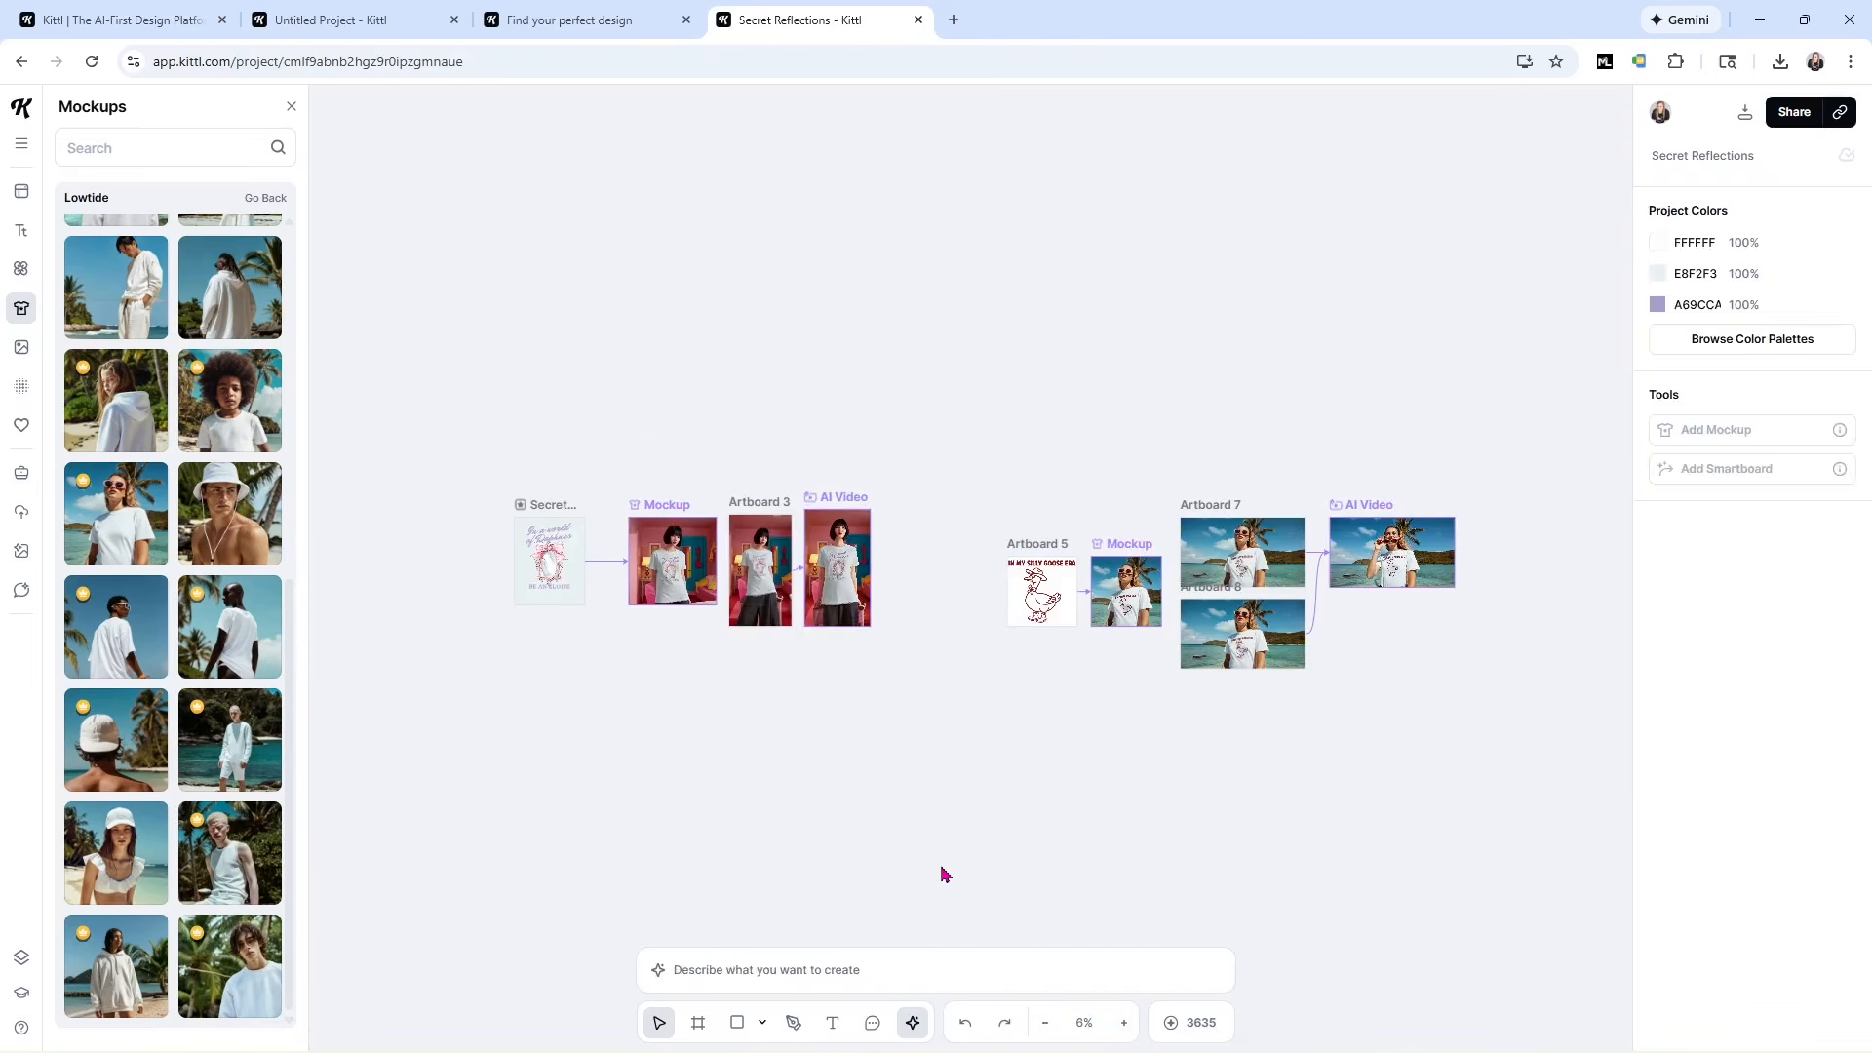